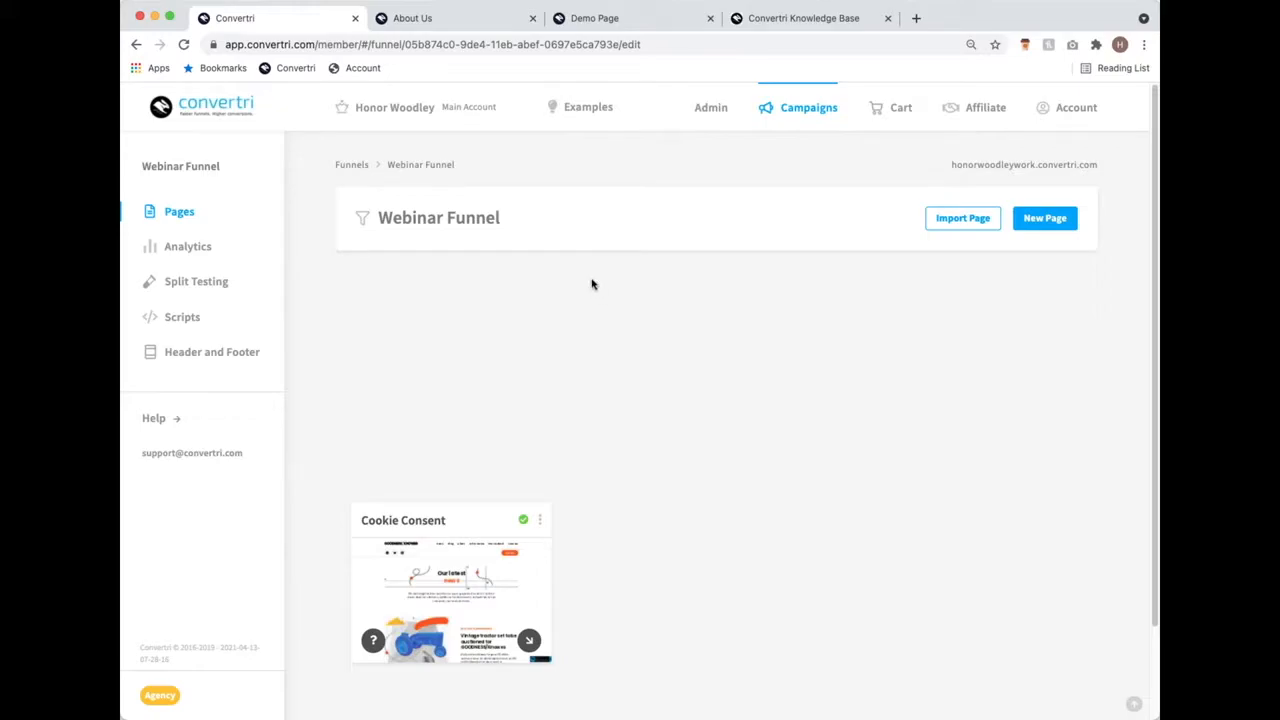
Step: Switch to the About Us tab to view the team member profiles
click(448, 20)
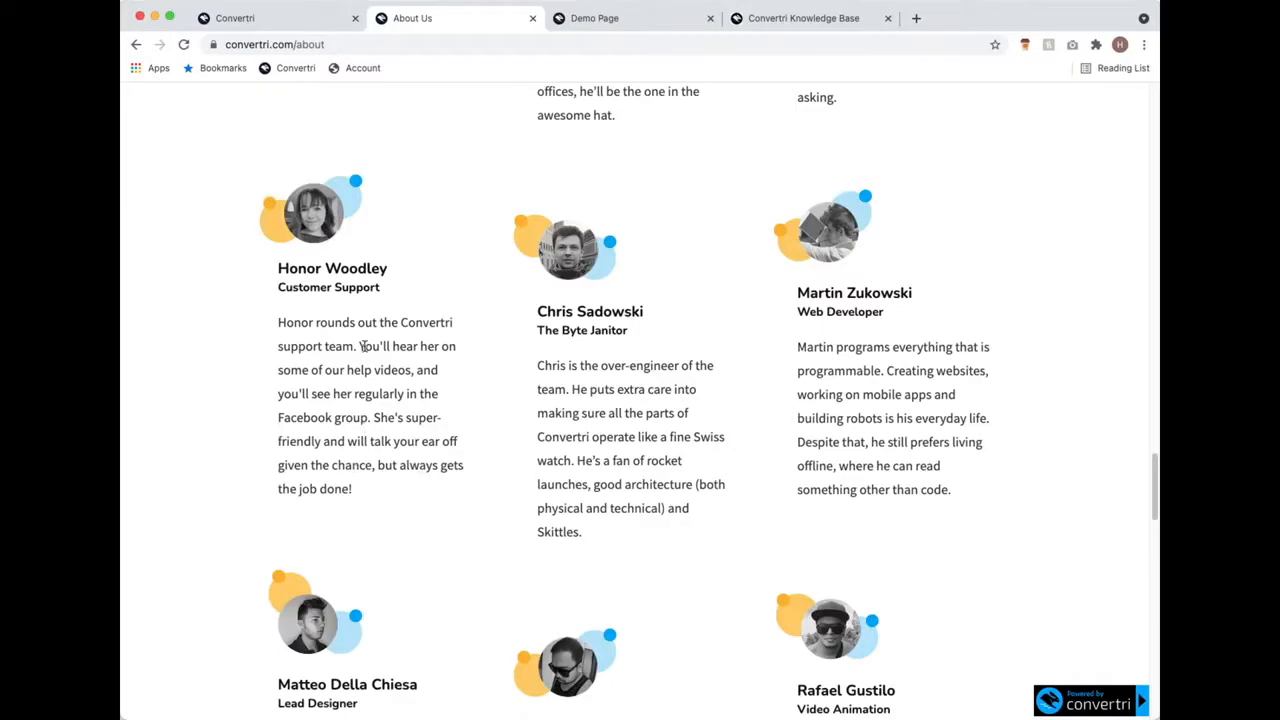
Step: Go back to the Convertri tab showing the Webinar Funnel
click(263, 20)
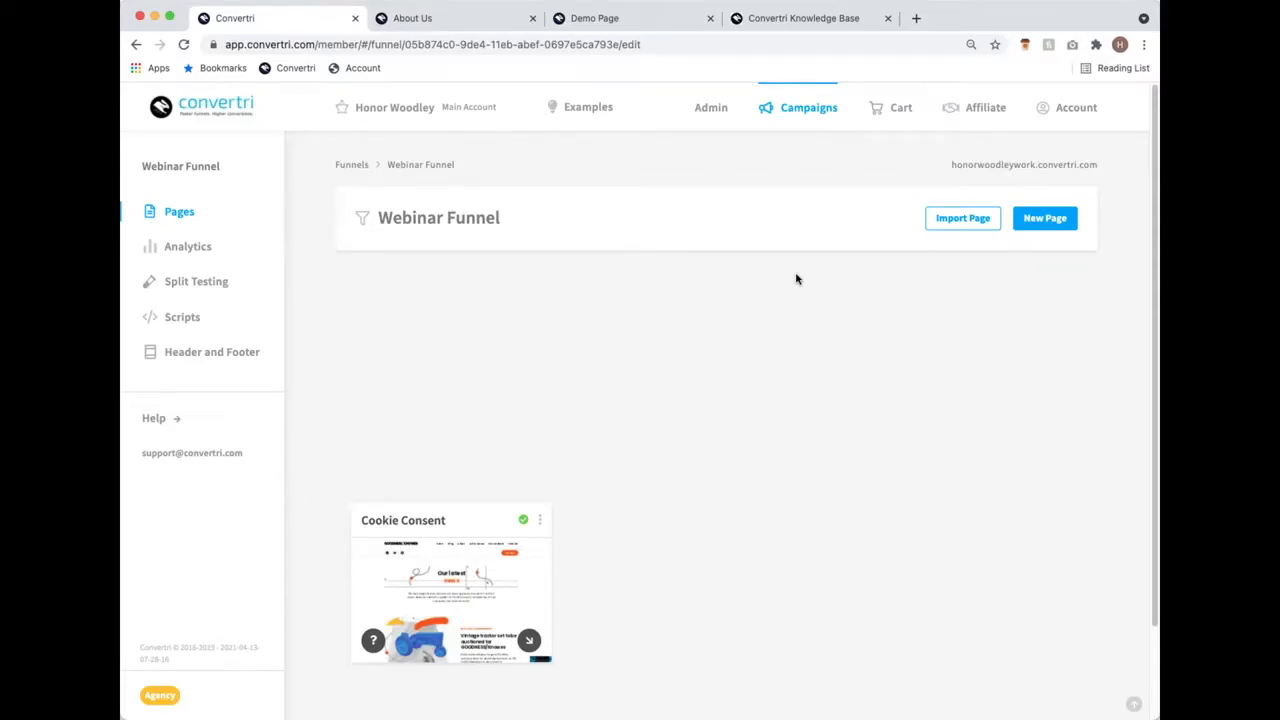
Step: Scroll through the example slimming landing page on the Demo Page tab
click(630, 25)
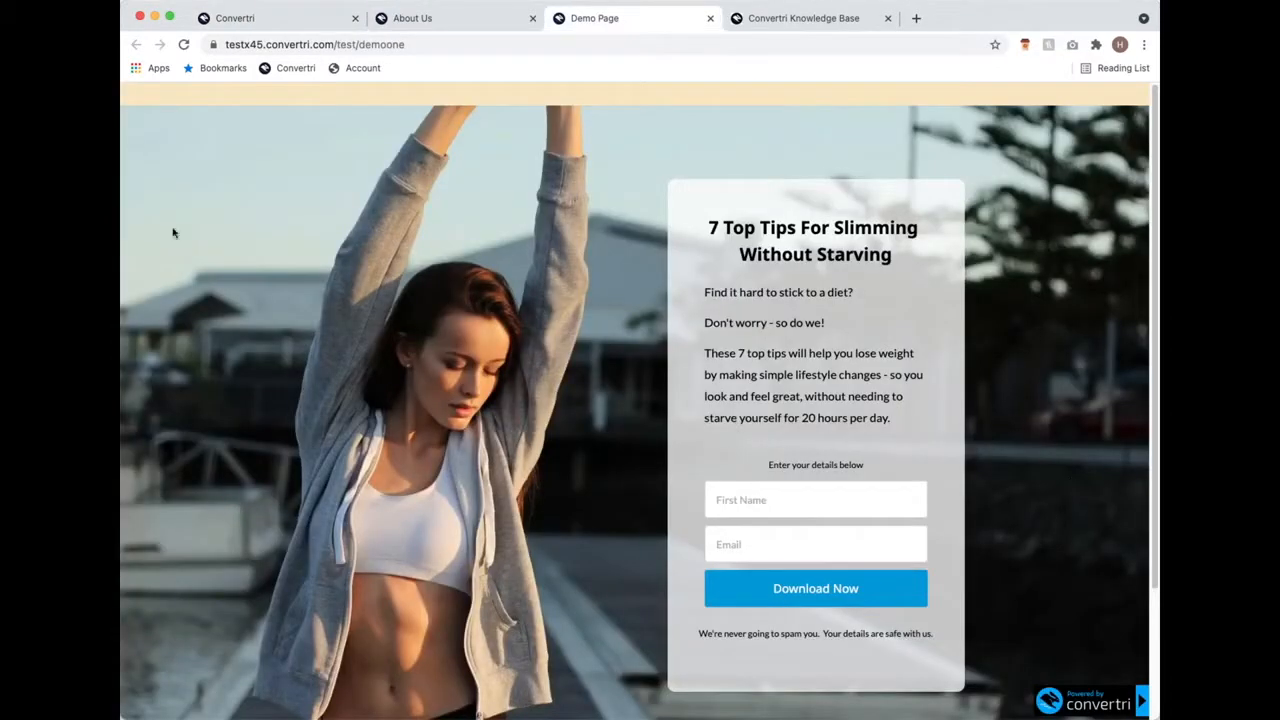
scroll(496, 540, down, 3)
scroll(531, 515, up, 3)
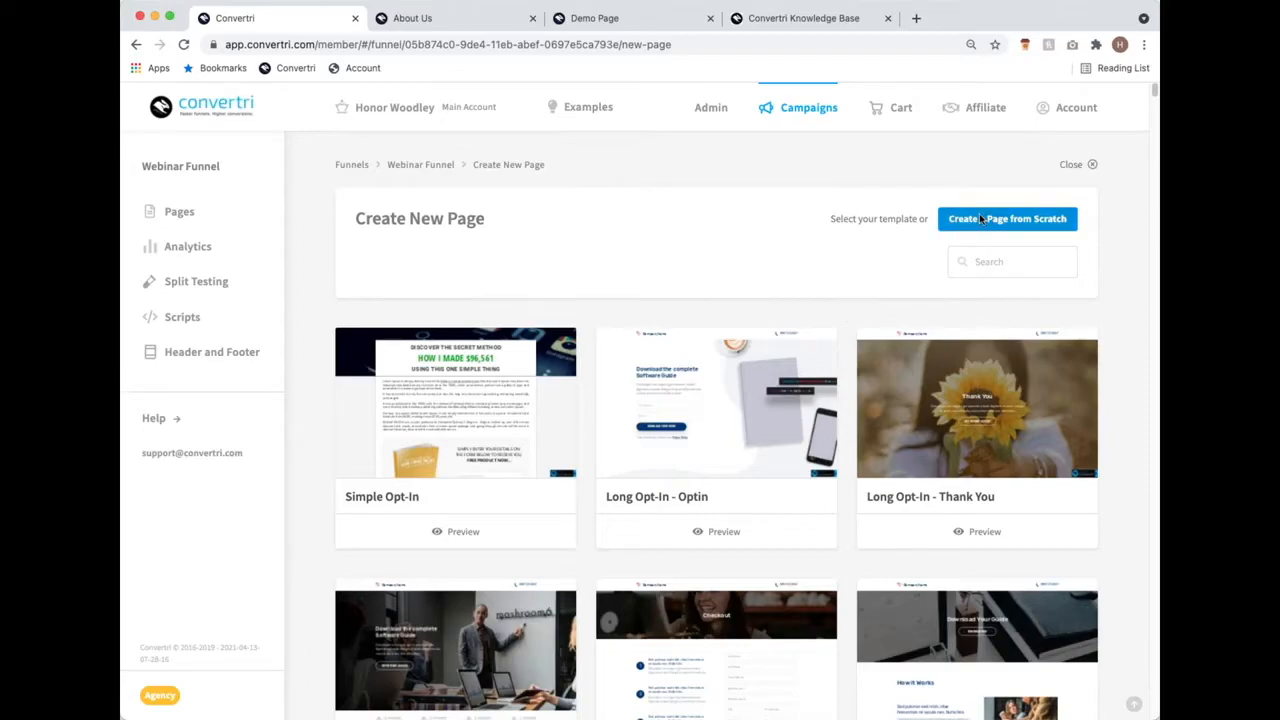
Step: Create a page from scratch named 'Webinar Landing Page' in the funnel
scroll(816, 420, down, 5)
scroll(816, 420, up, 5)
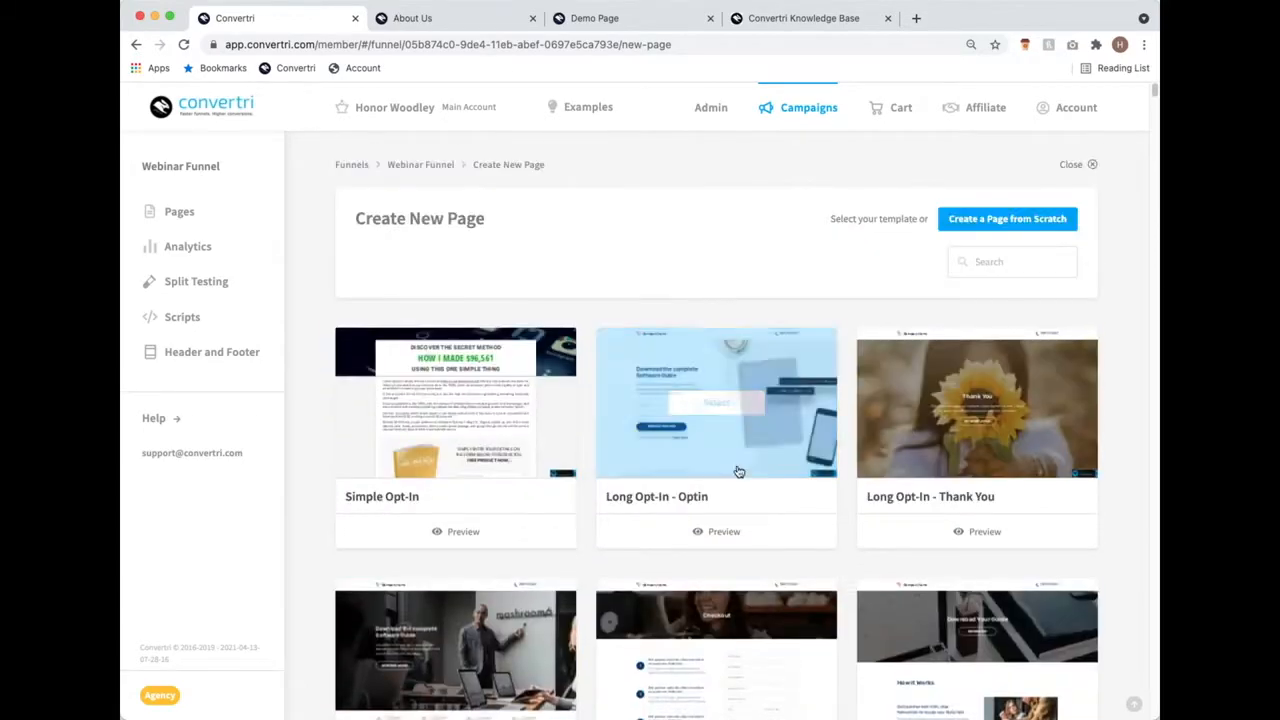
click(980, 218)
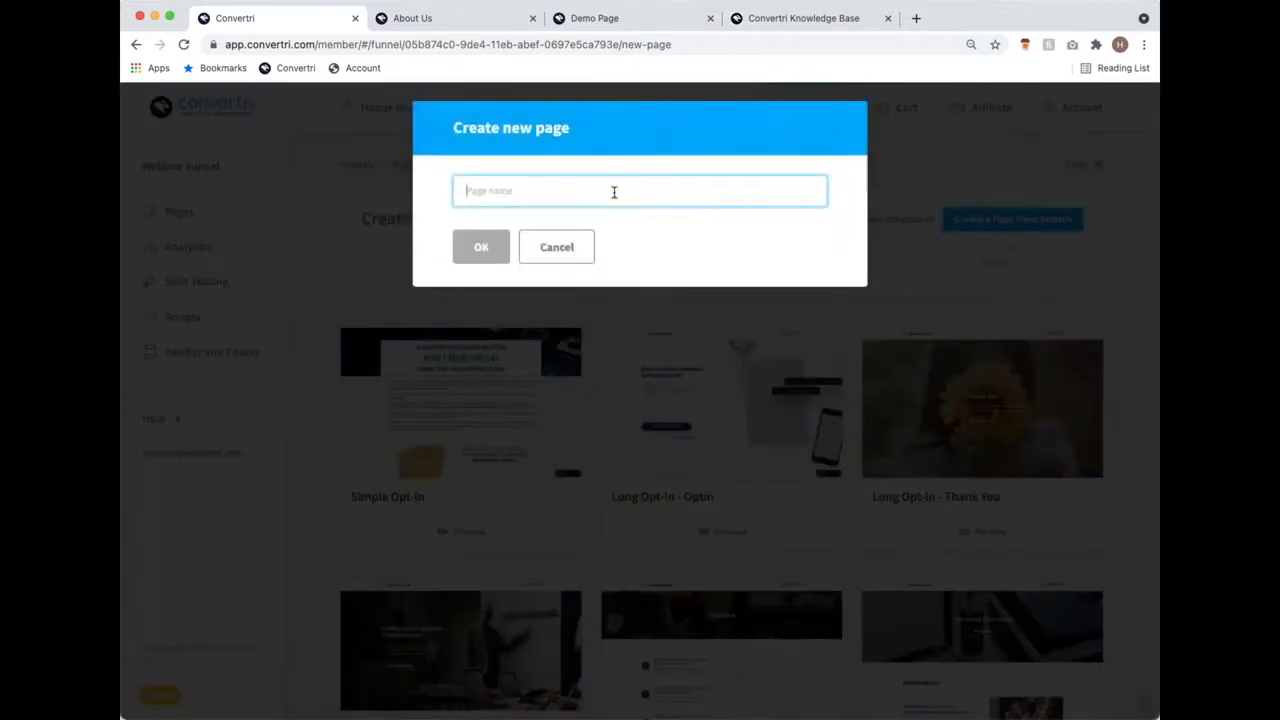
text(We)
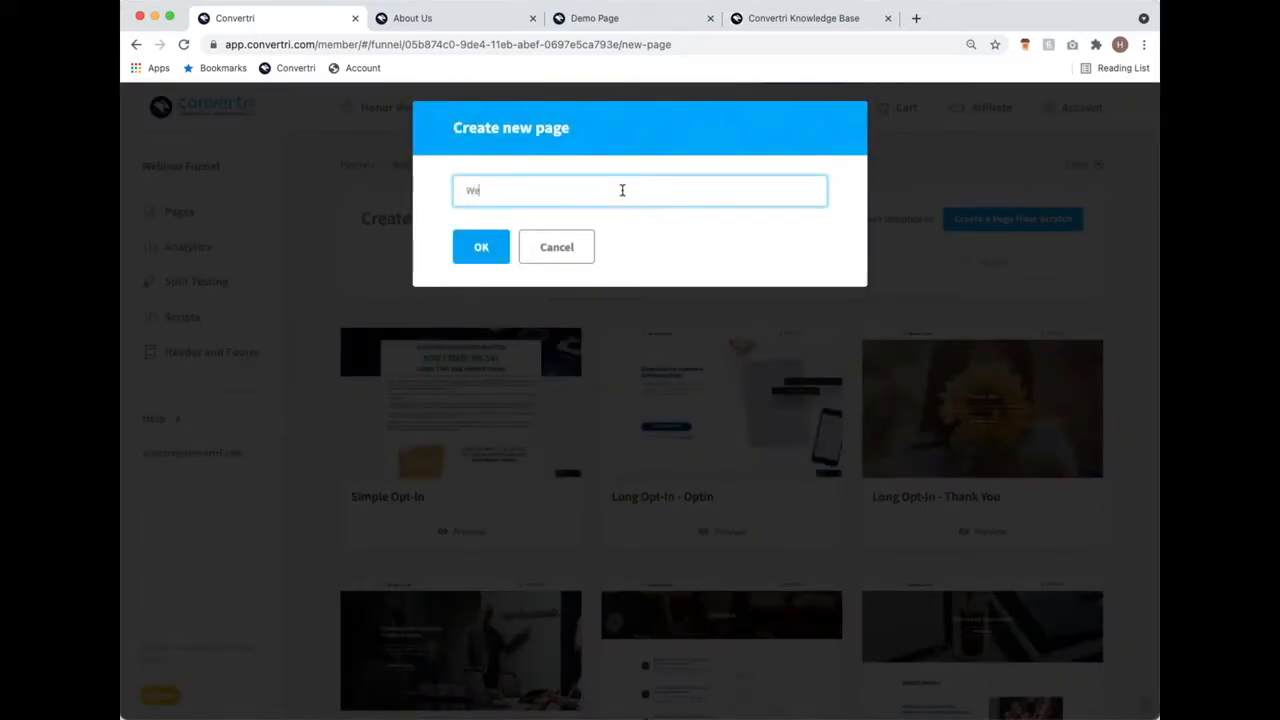
text(binar Landing Page)
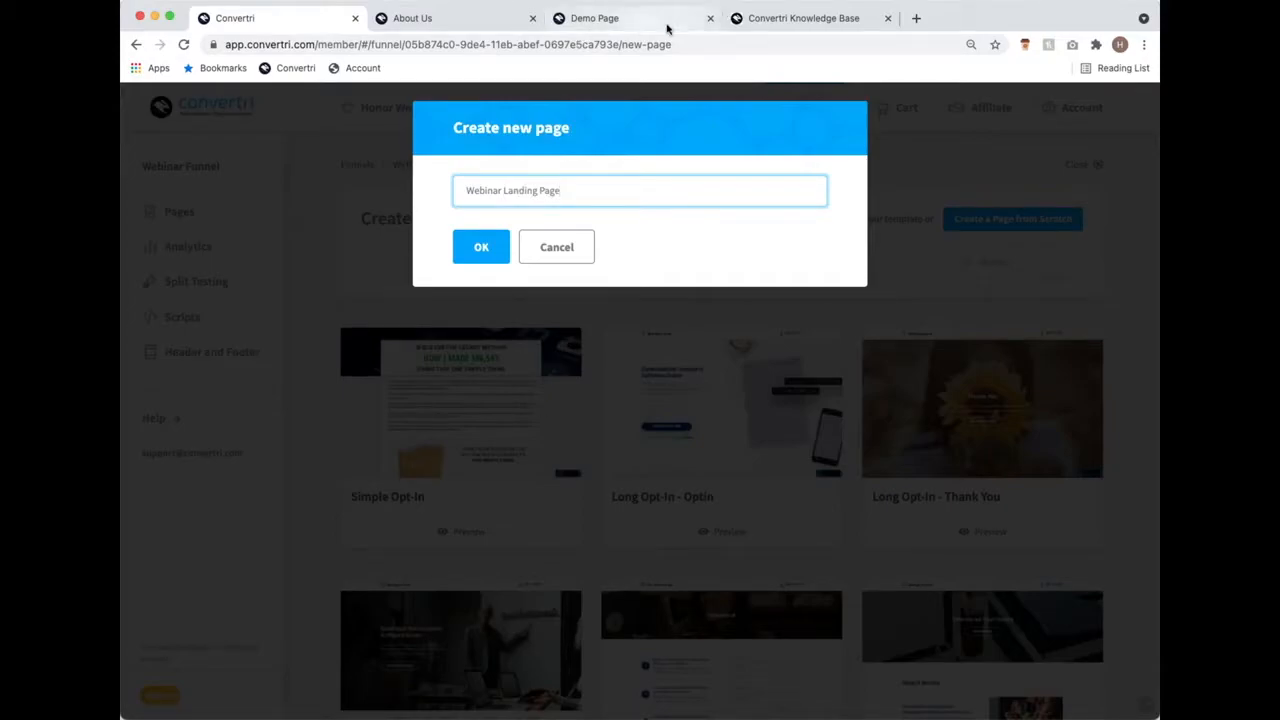
click(496, 256)
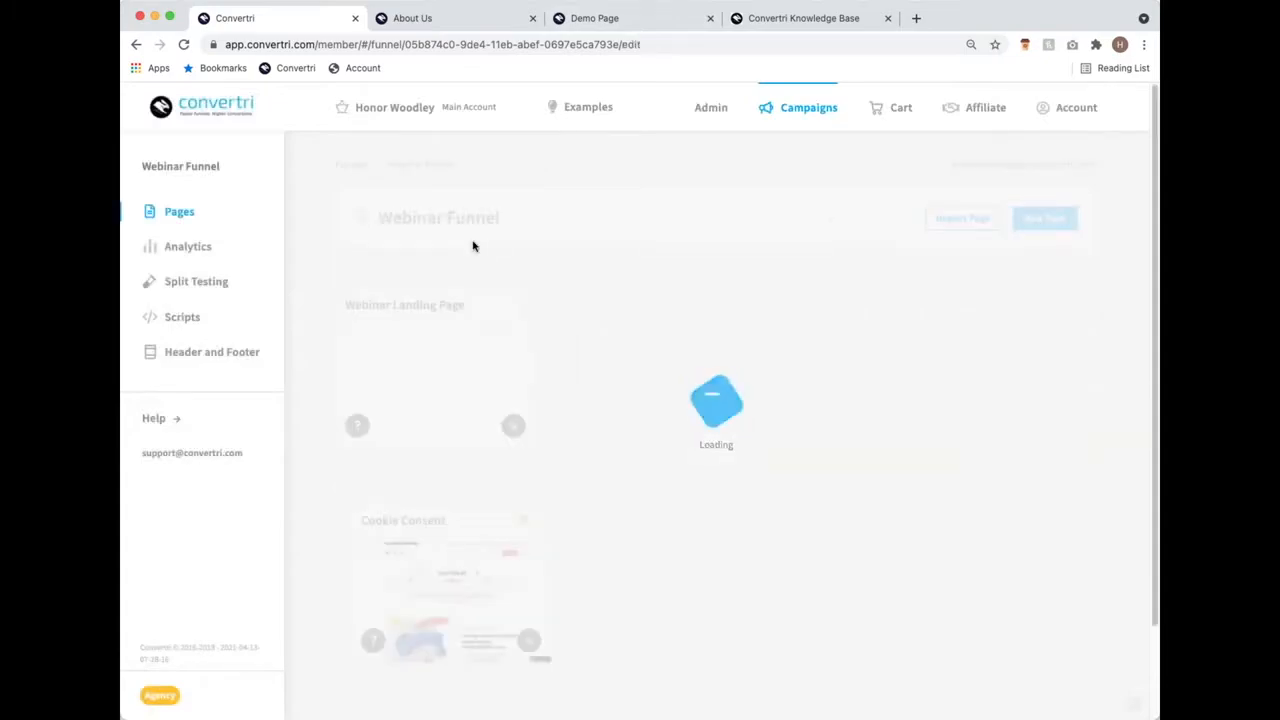
mouse_move(400, 413)
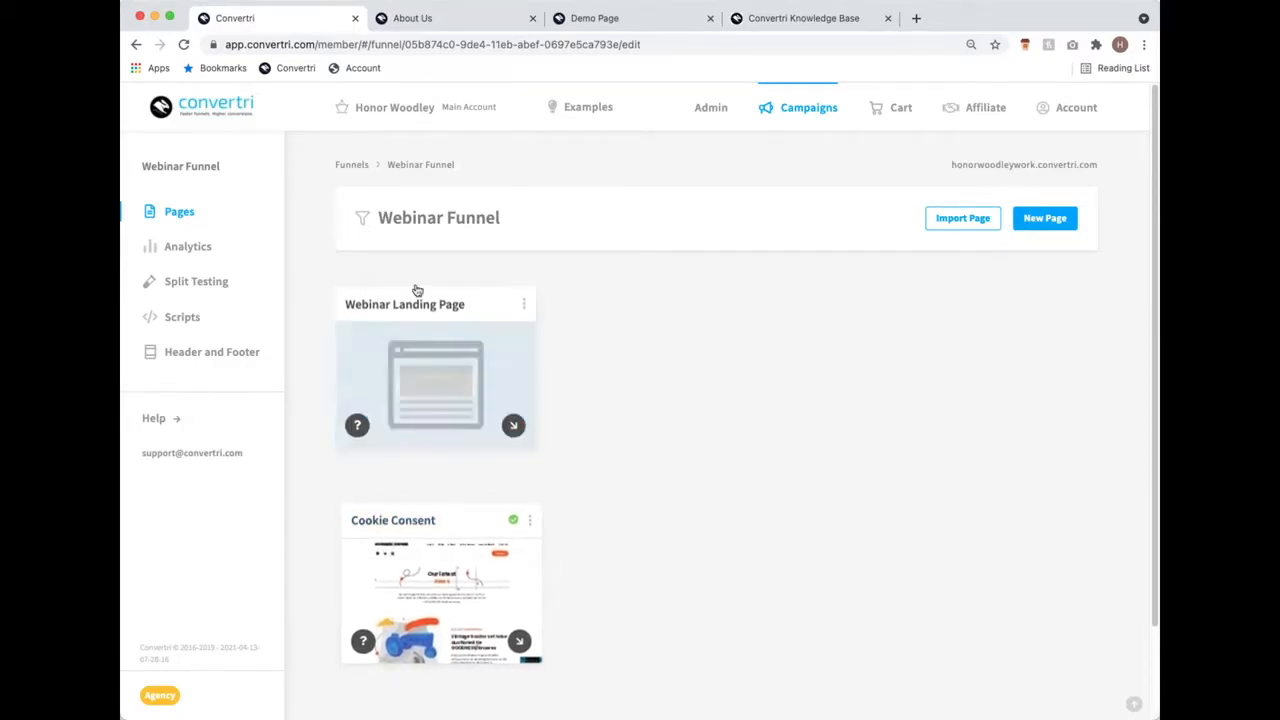
Step: Edit the Webinar Landing Page, review the Demo Page, then bring up the image Media Gallery
click(425, 387)
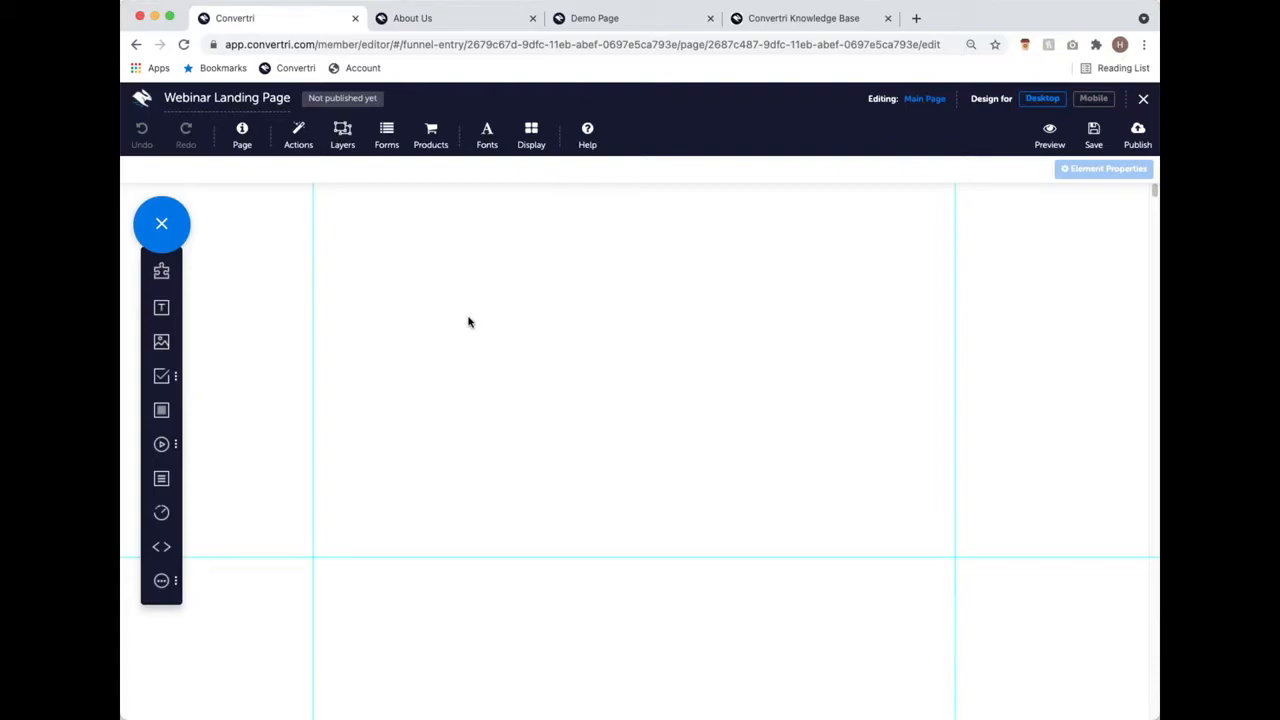
click(612, 18)
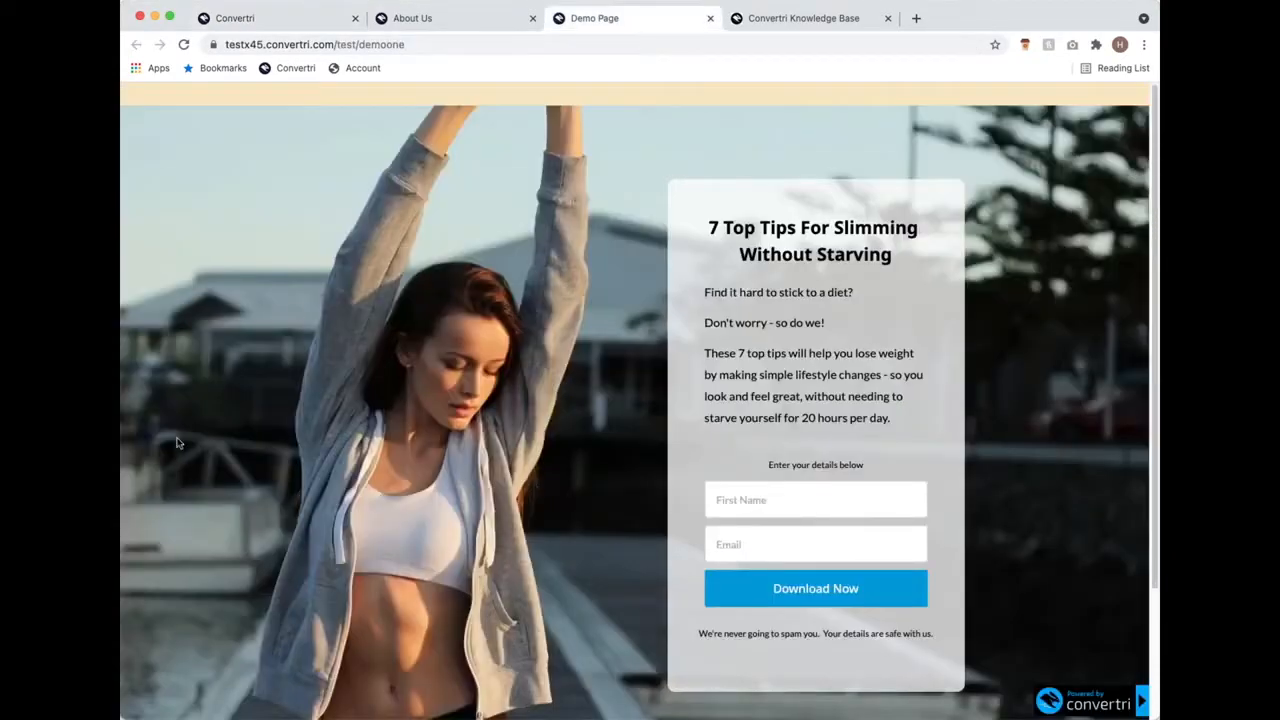
scroll(691, 276, down, 2)
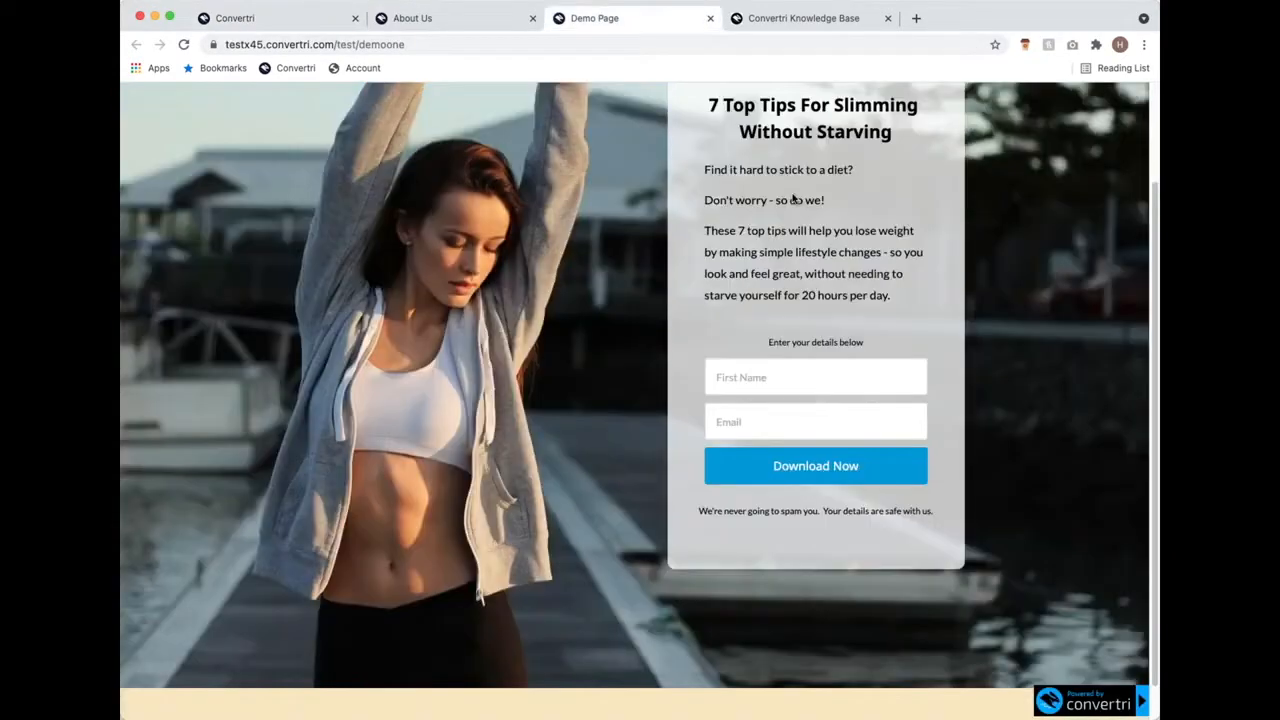
scroll(791, 169, up, 2)
click(315, 24)
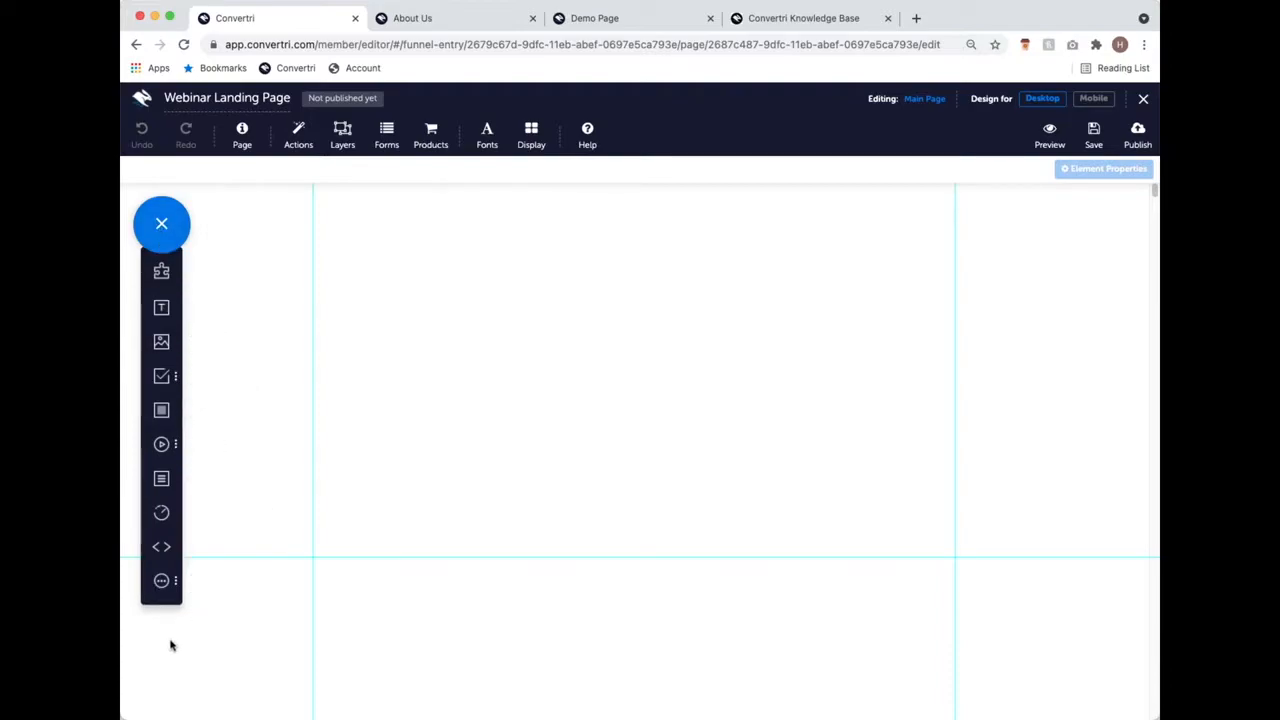
click(161, 342)
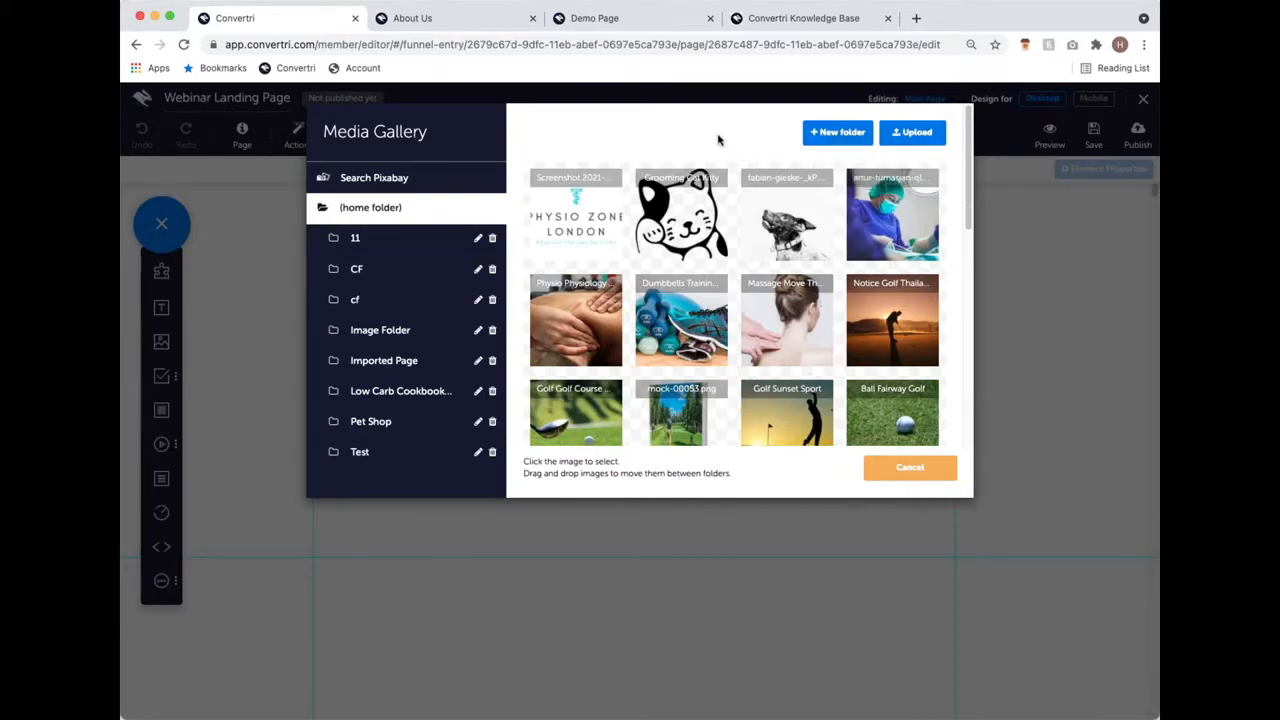
Step: Switch the Media Gallery to its Search Pixabay panel
click(419, 179)
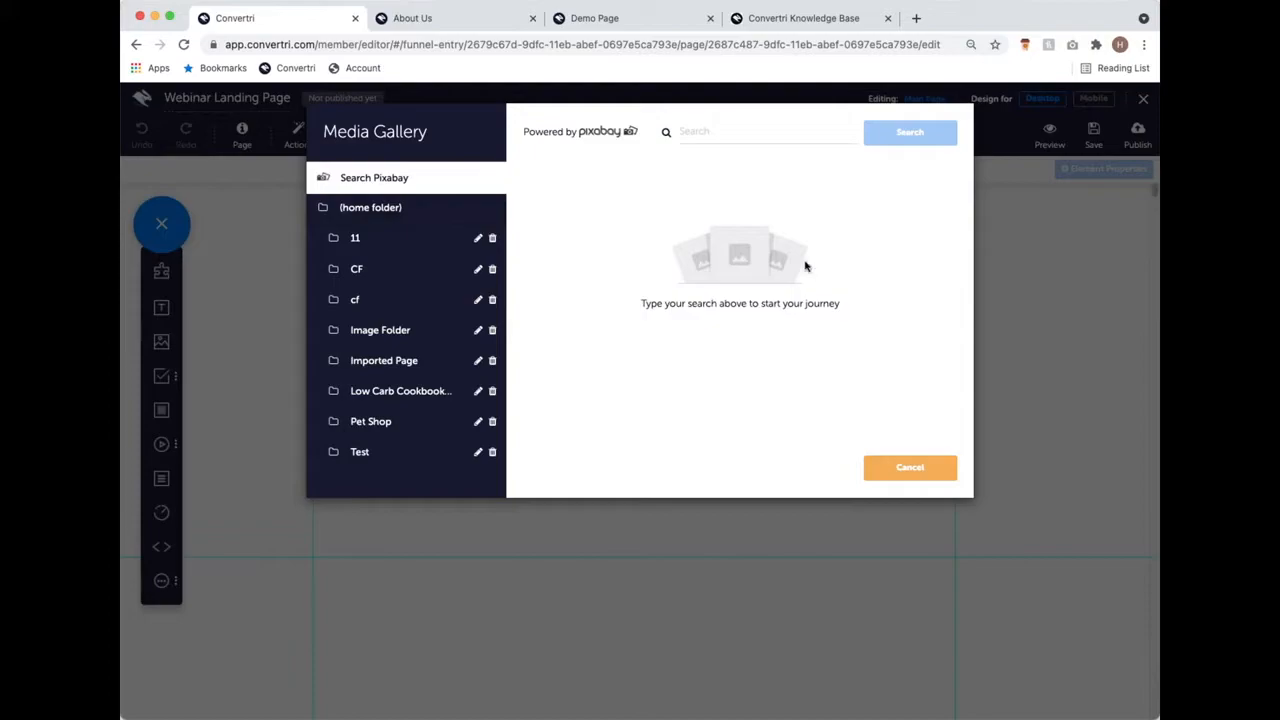
Step: Search Pixabay for 'bicycle' and browse the resulting stock photos
click(712, 131)
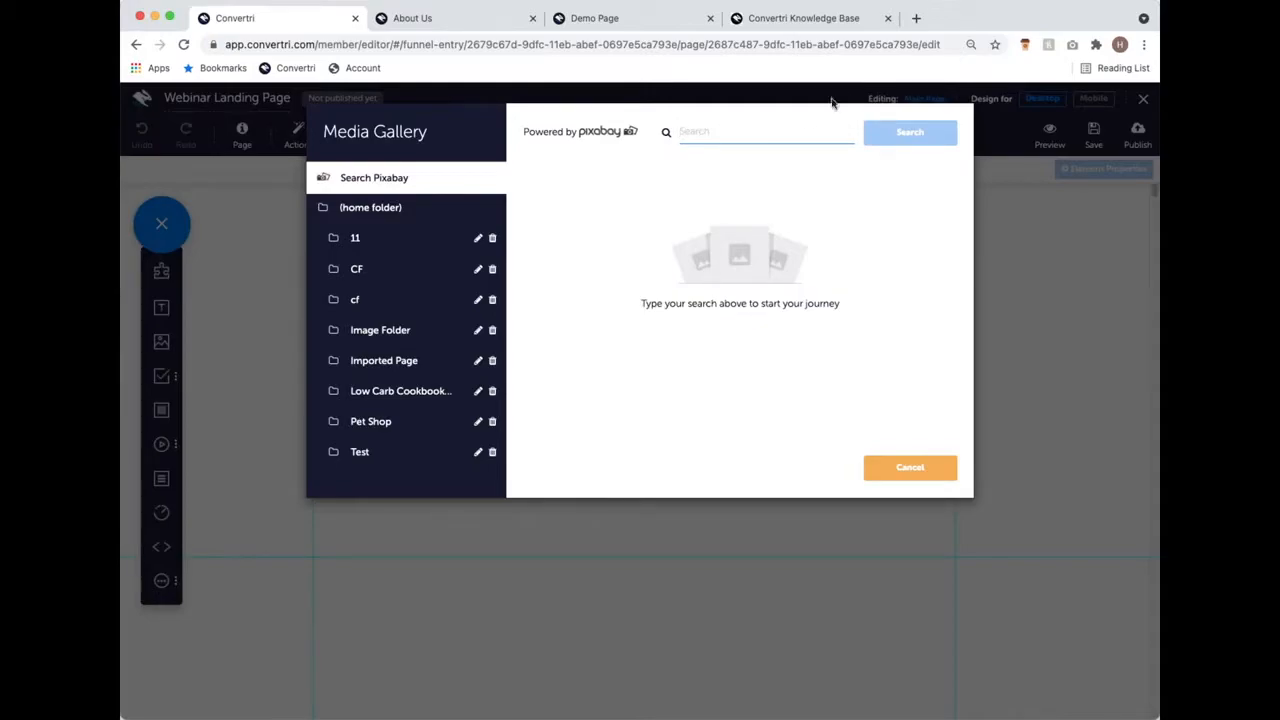
text(bic)
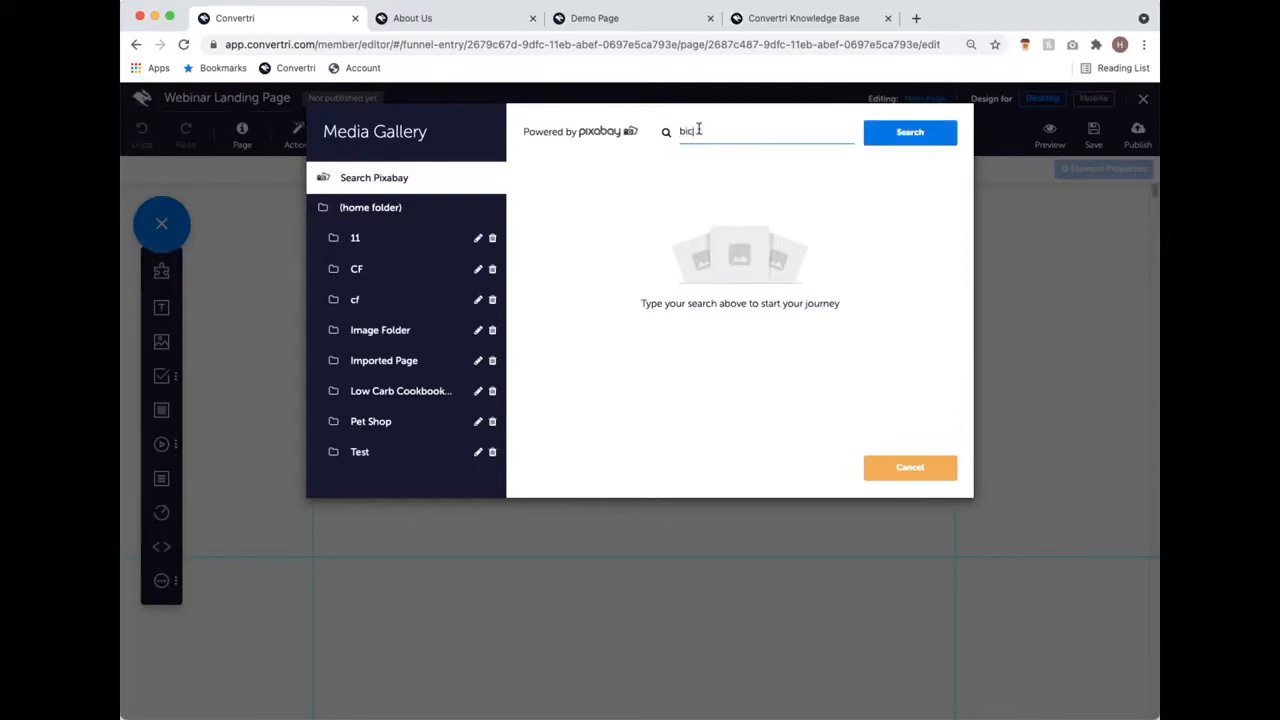
text(ycle)
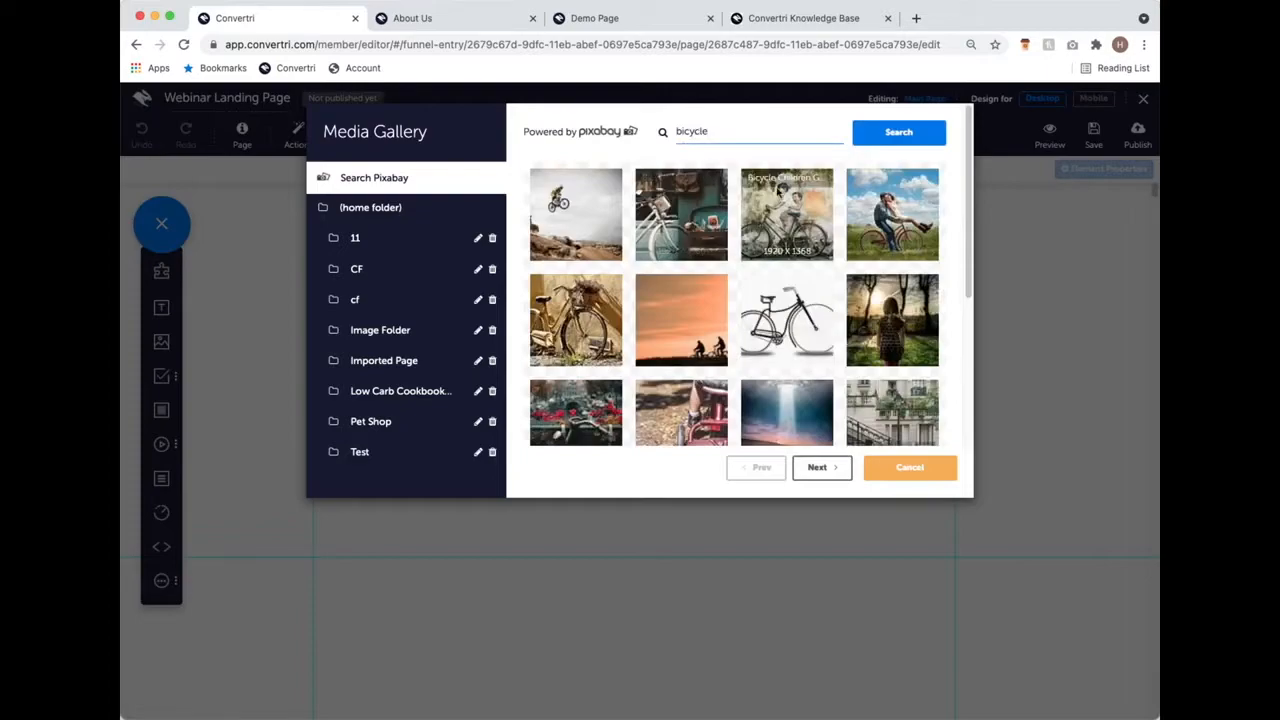
scroll(755, 345, down, 3)
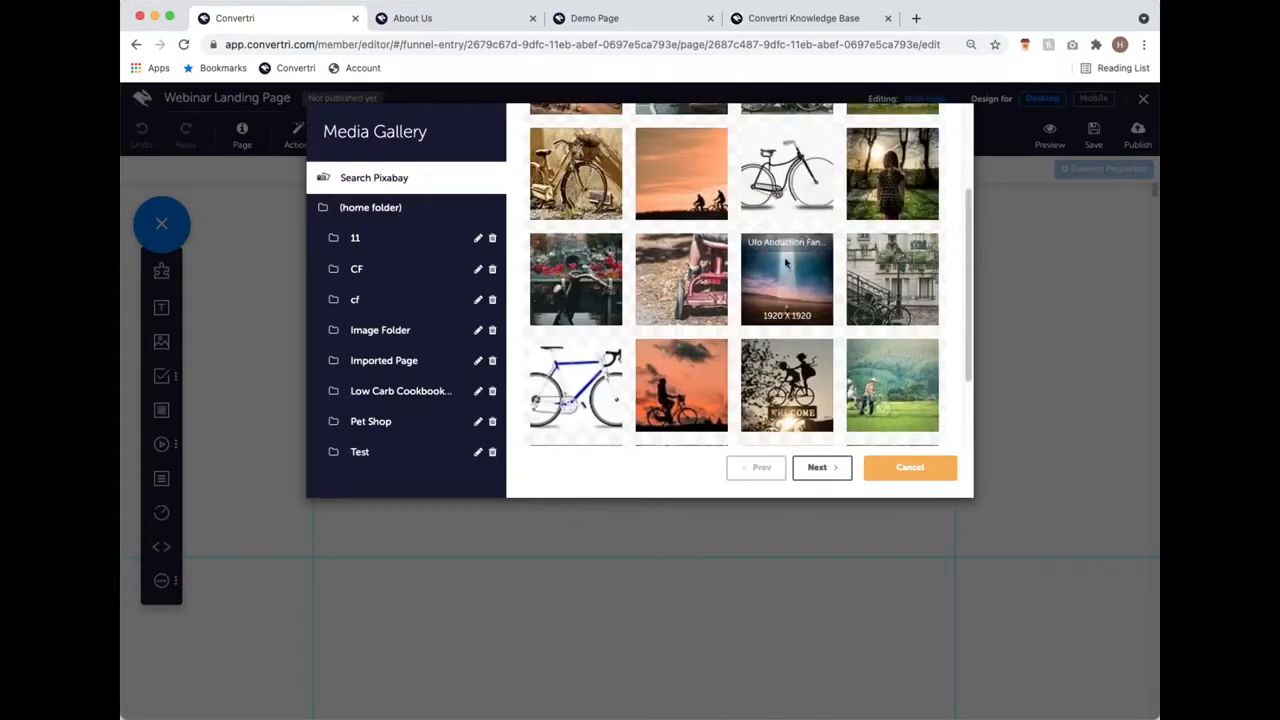
scroll(807, 277, up, 3)
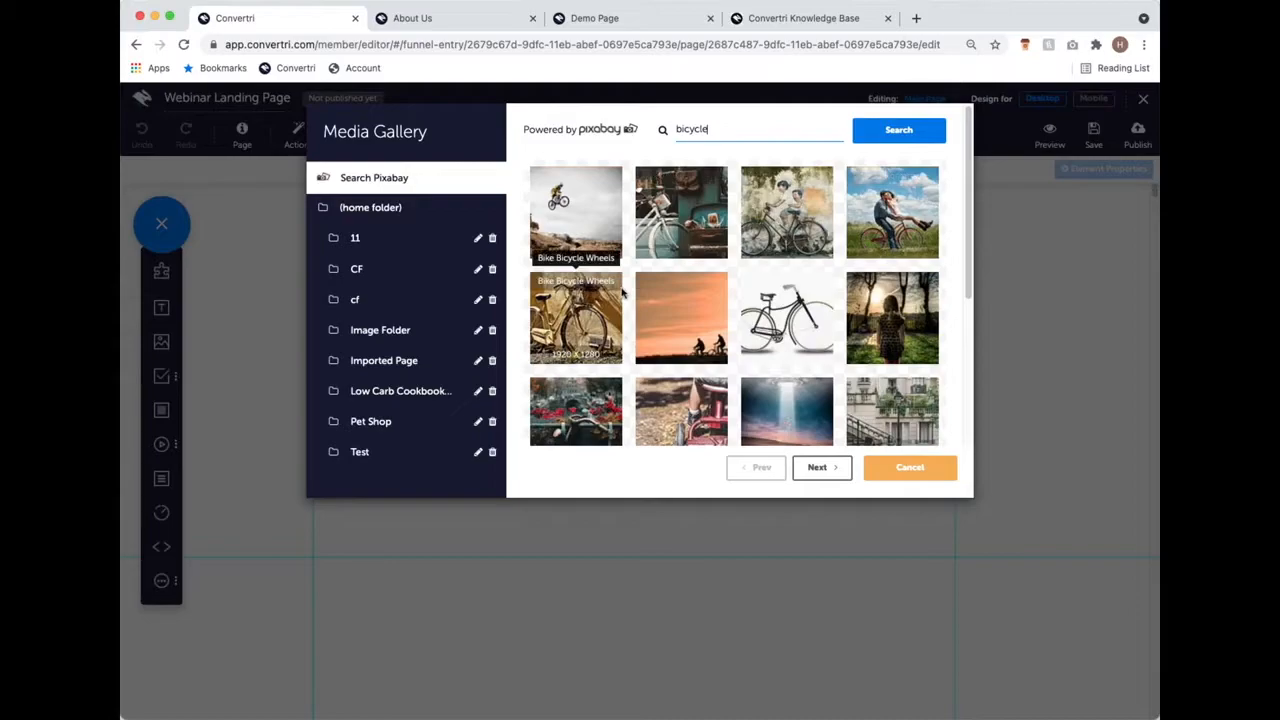
scroll(622, 290, down, 5)
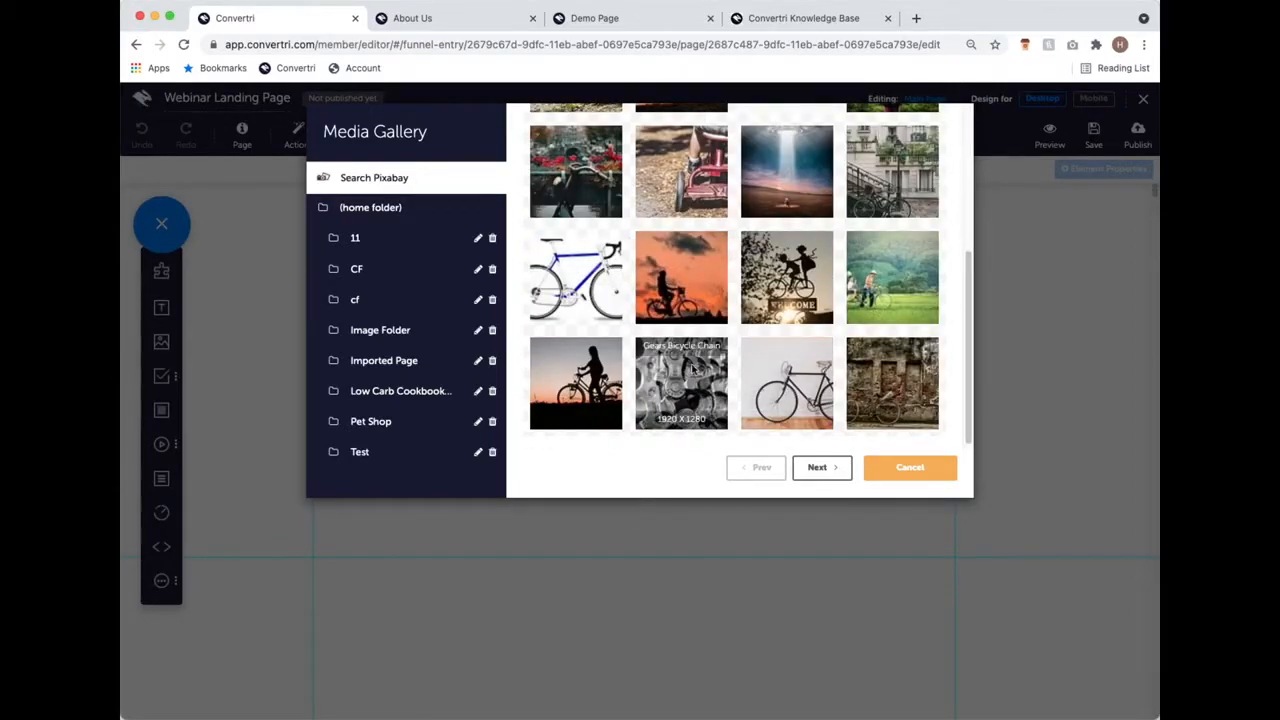
scroll(692, 369, up, 5)
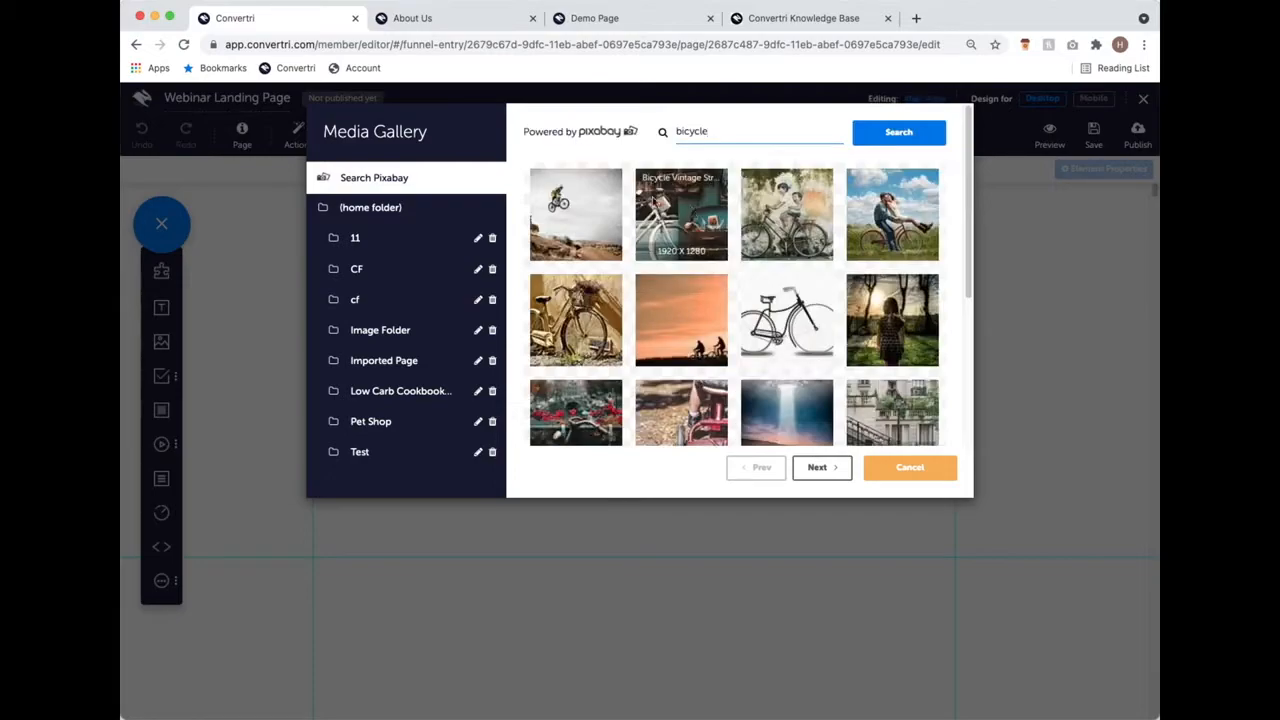
Step: Open the Couple Romance Bike photo's 1920X1280px detail preview
click(912, 218)
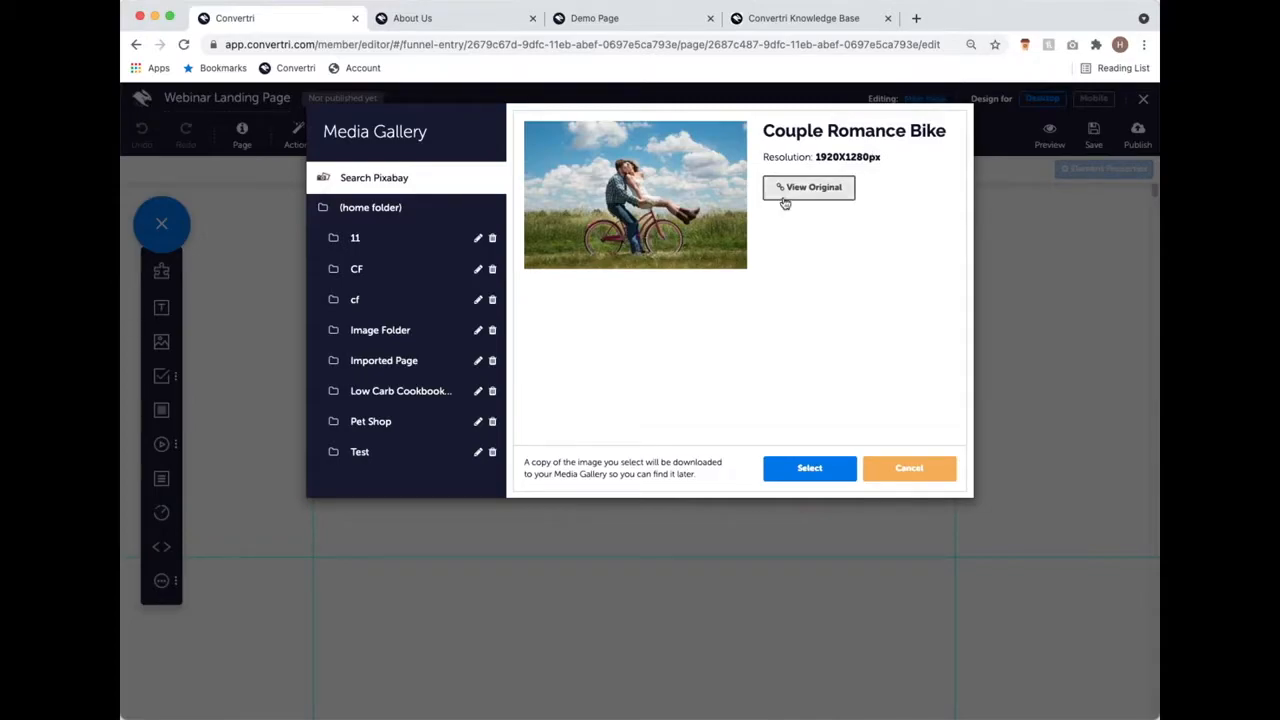
Step: Insert woman.jpg (5184X3456px) from the home folder onto the landing page
click(455, 210)
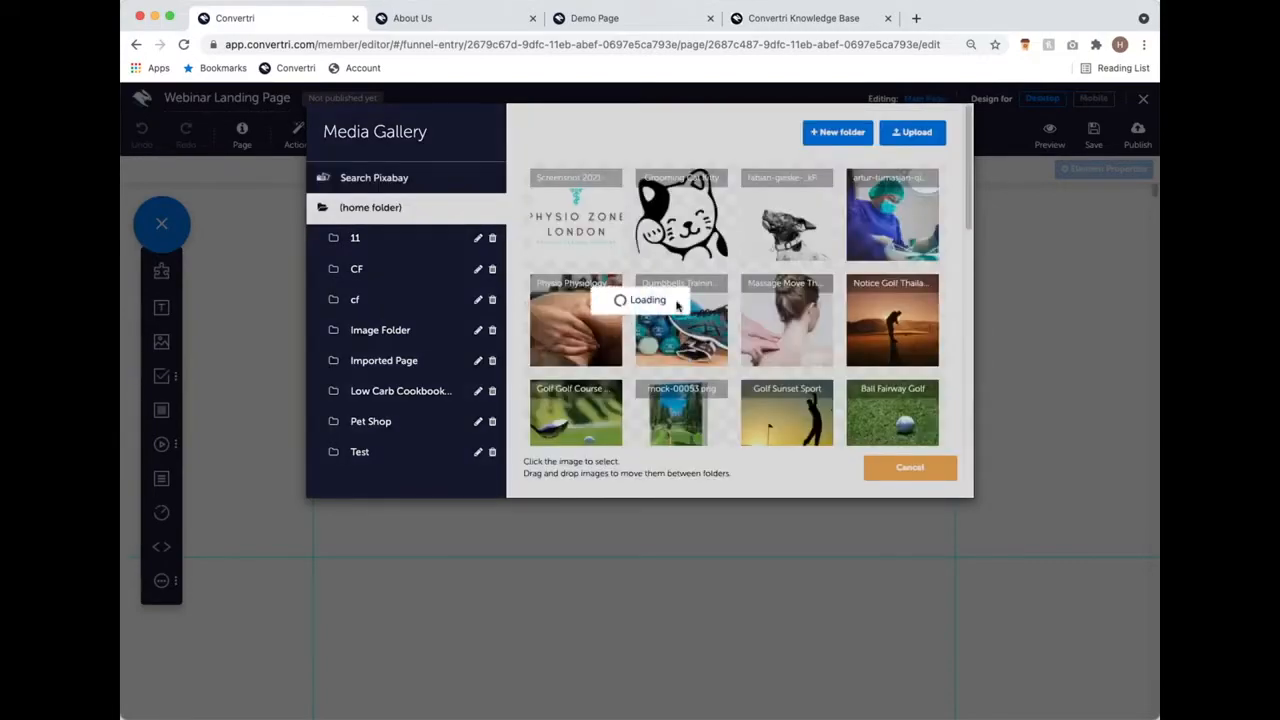
scroll(676, 304, down, 5)
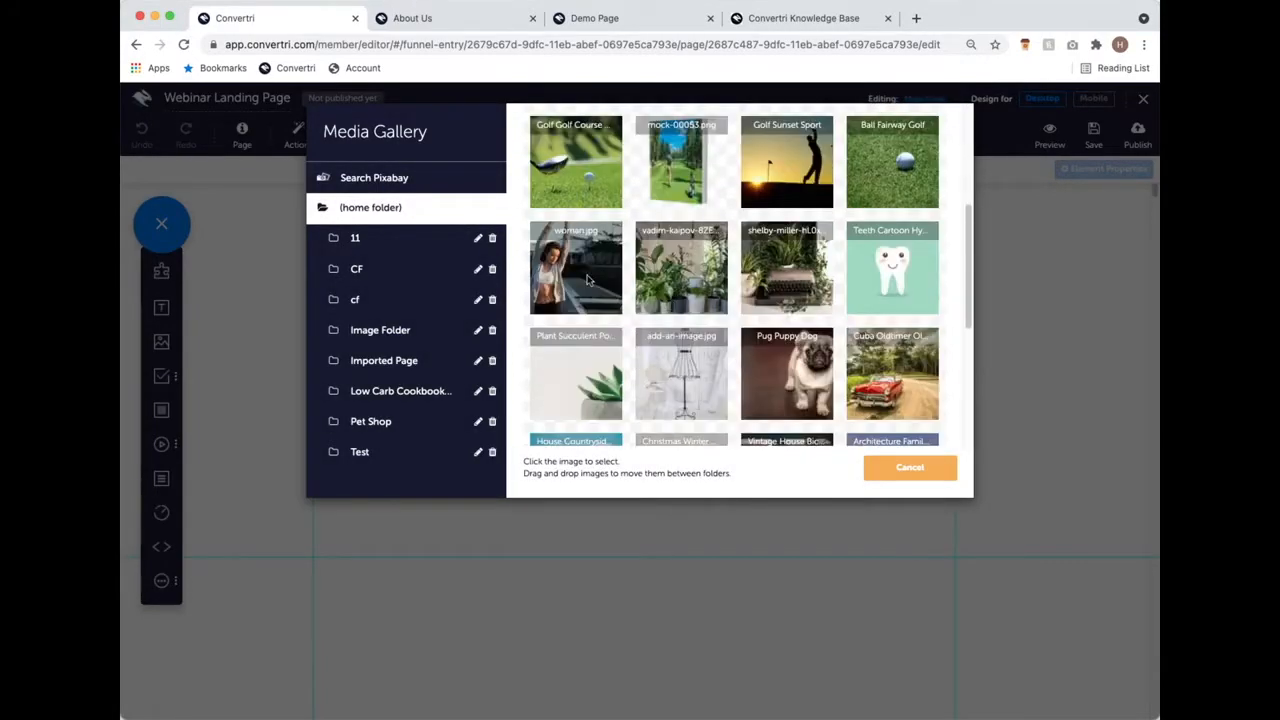
click(588, 280)
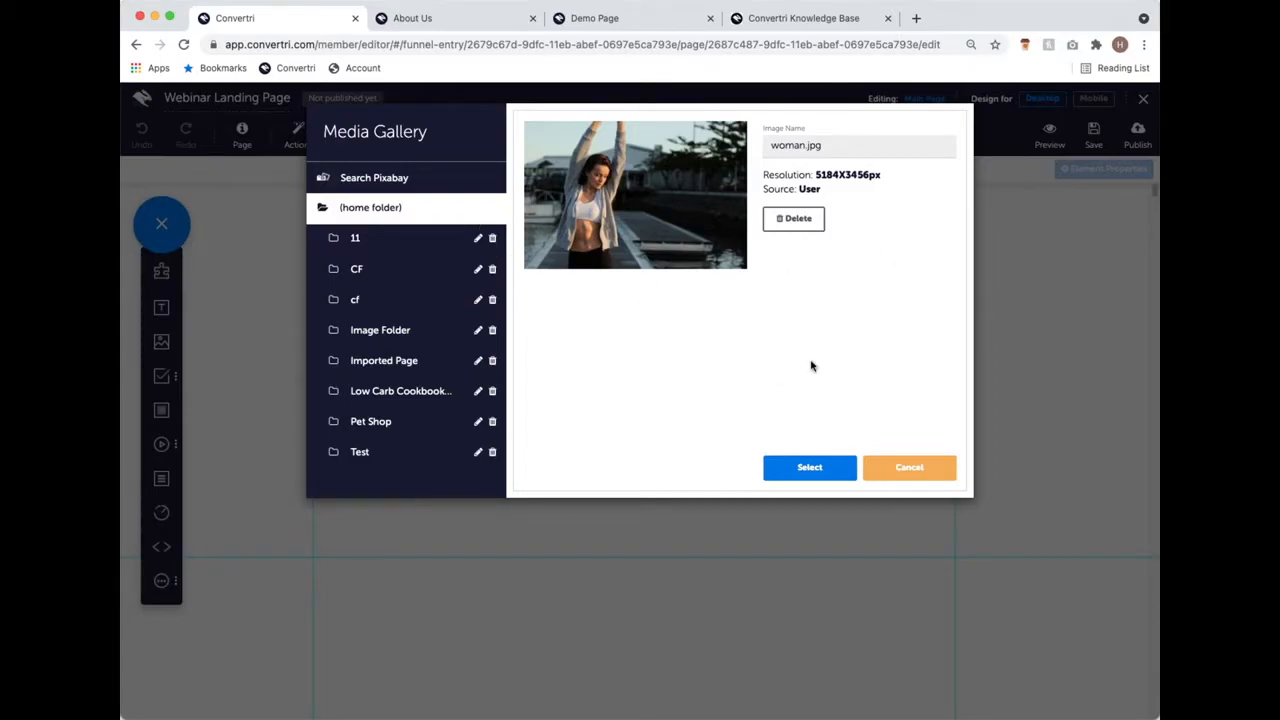
click(804, 466)
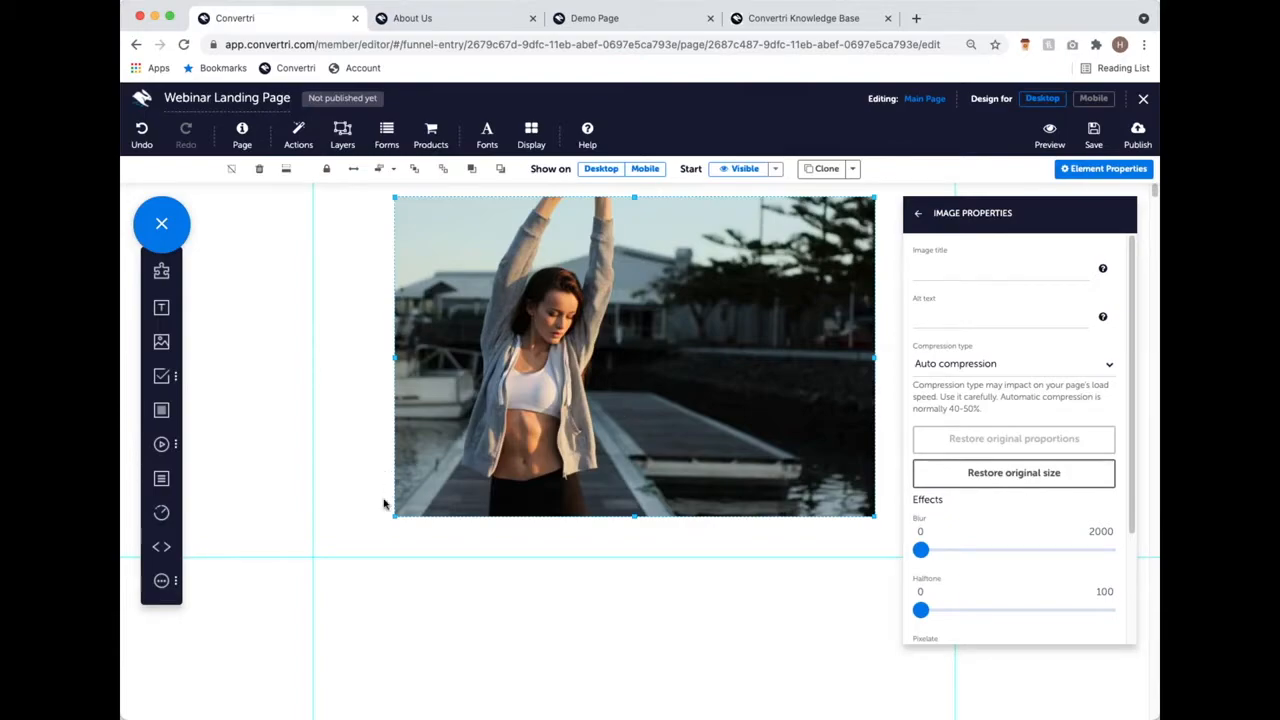
Step: Enlarge the woman.jpg image by dragging its bottom-left resize handle outward
drag(395, 516, 252, 610)
drag(355, 508, 366, 533)
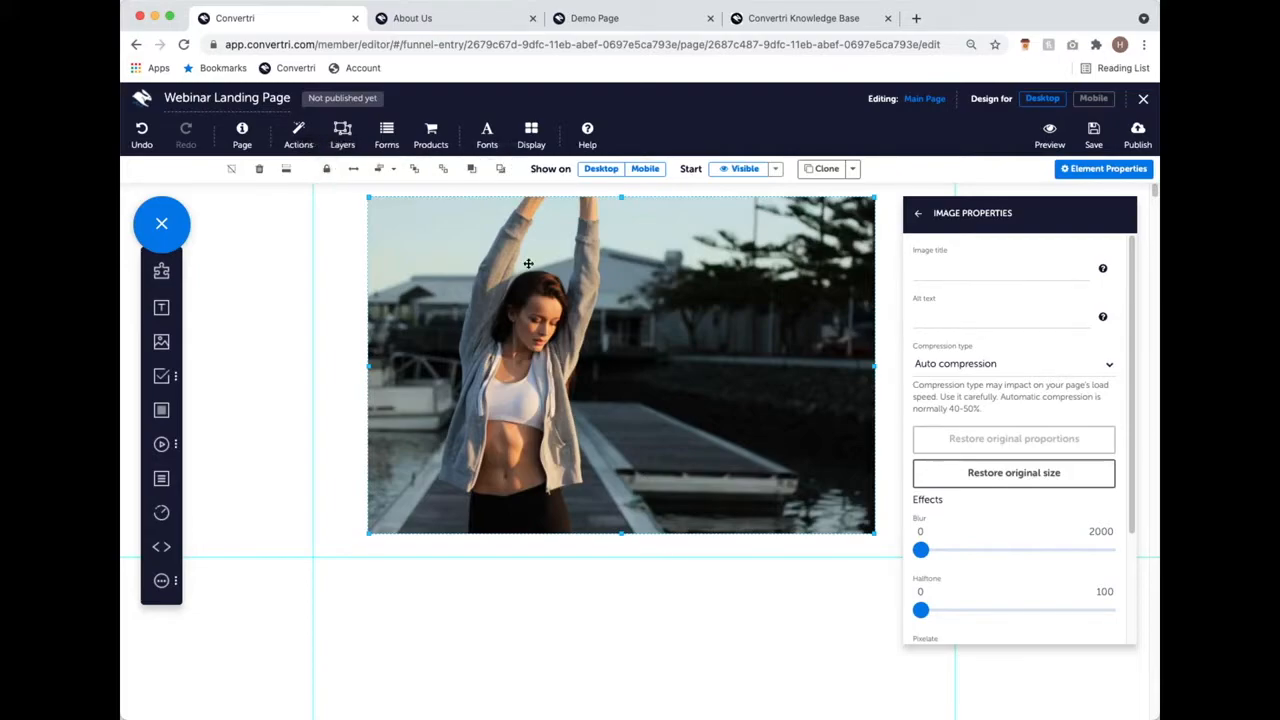
Step: Stretch the woman photo to full page width and drag it much taller
click(355, 169)
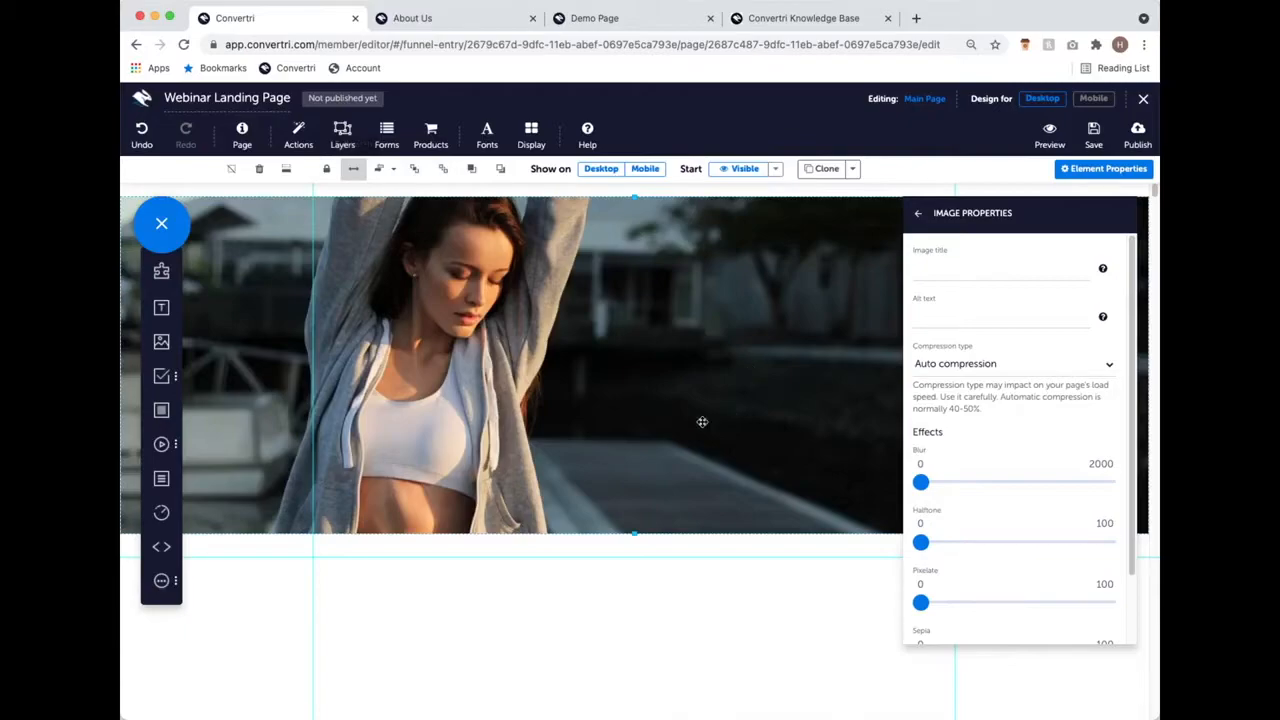
drag(665, 481, 665, 465)
drag(634, 520, 696, 601)
scroll(696, 601, down, 3)
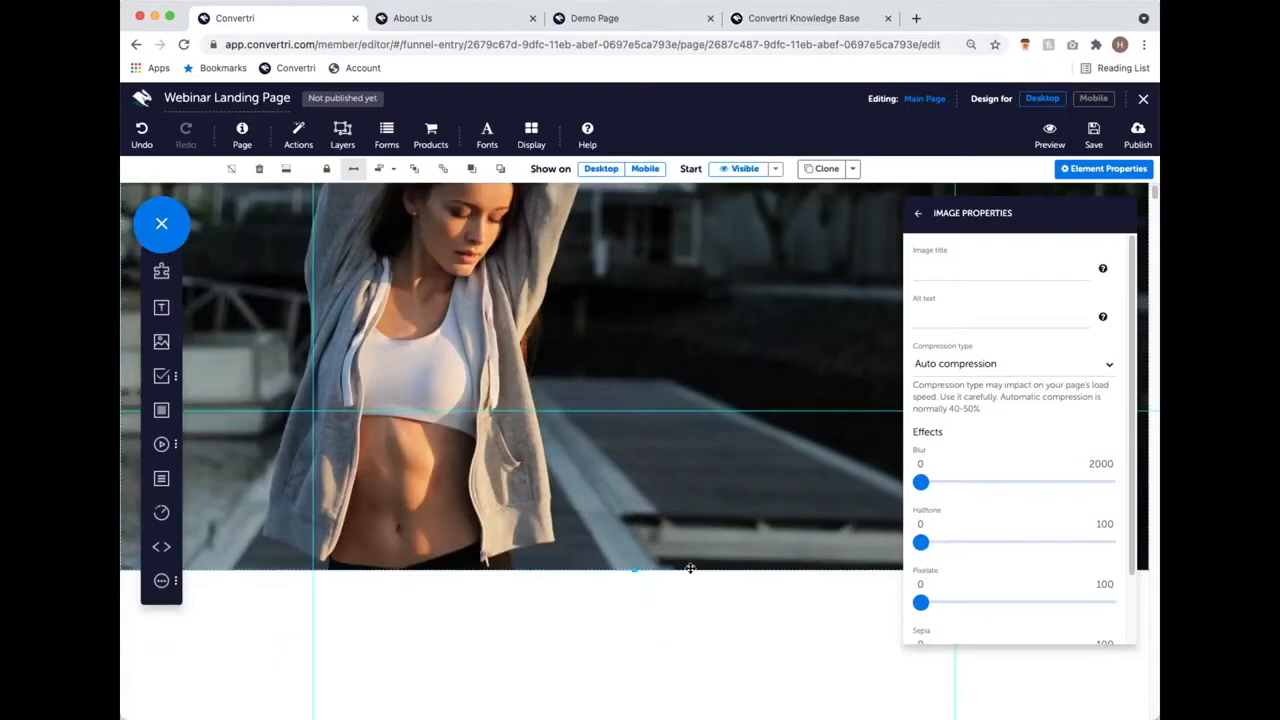
drag(634, 575, 640, 717)
Step: Scroll over the enlarged photo, then switch to the published Demo Page for reference
scroll(696, 565, up, 3)
scroll(800, 437, down, 3)
scroll(760, 457, up, 3)
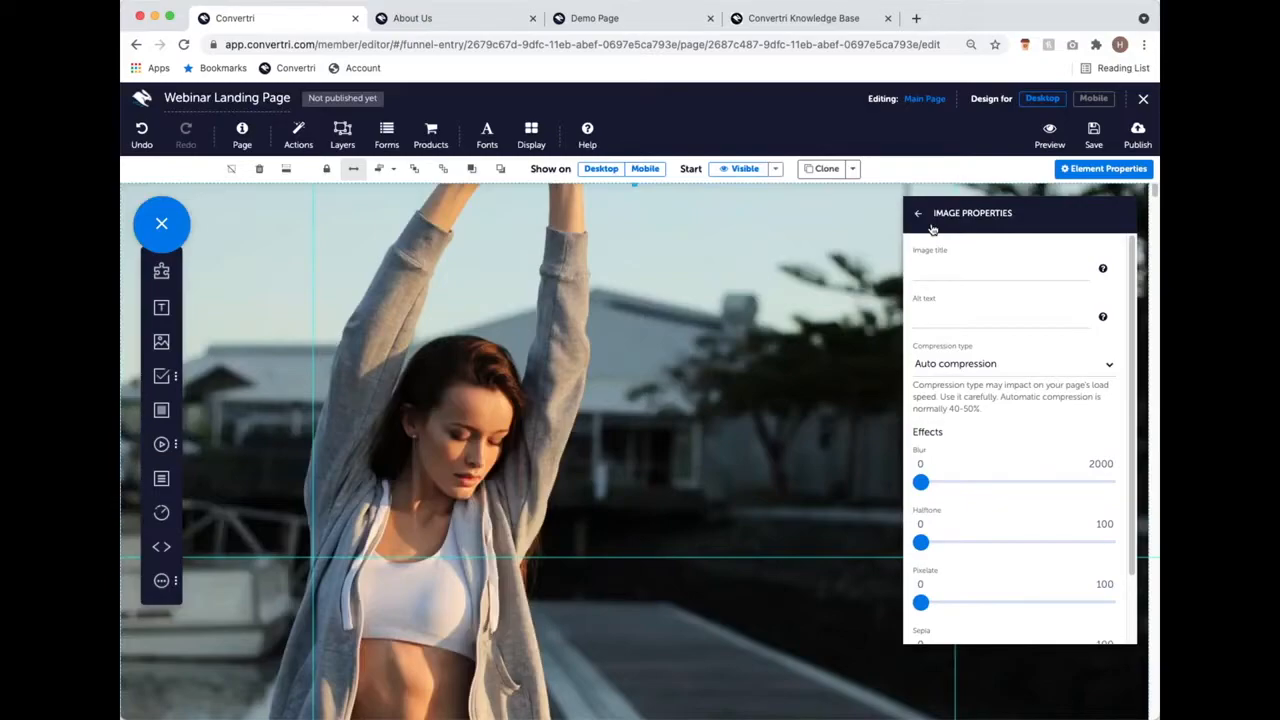
scroll(767, 469, down, 3)
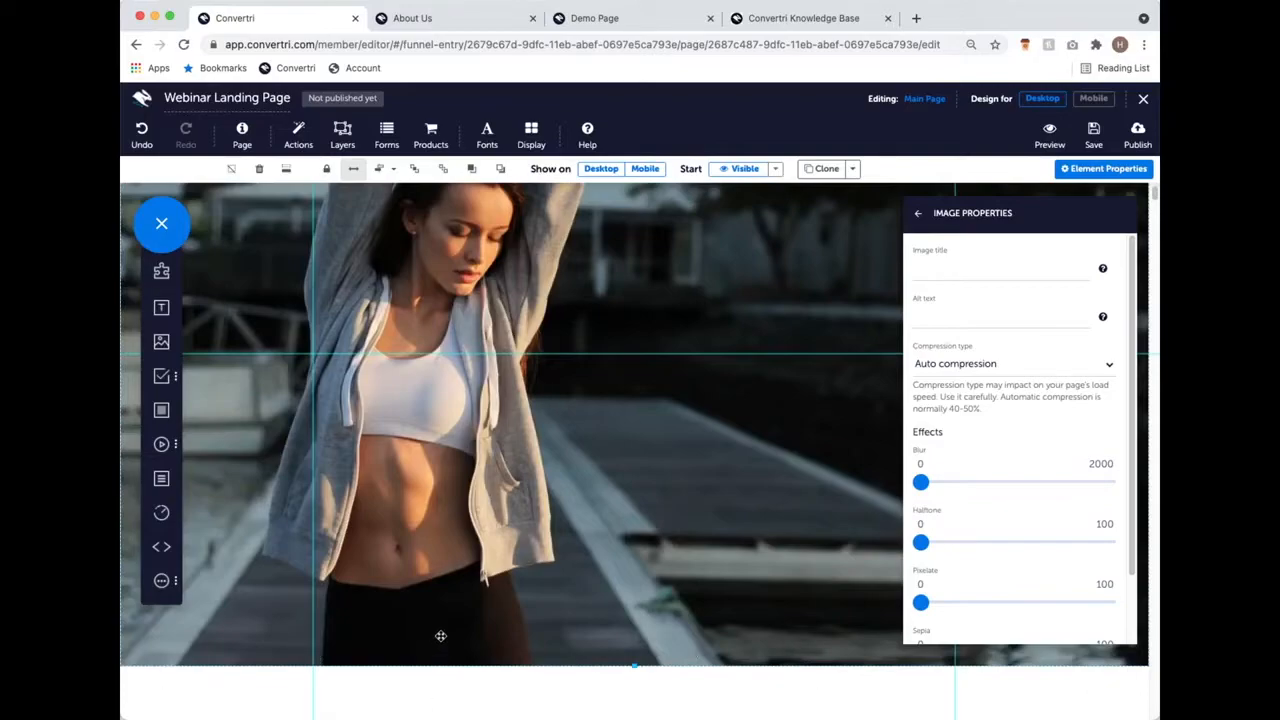
scroll(836, 641, down, 5)
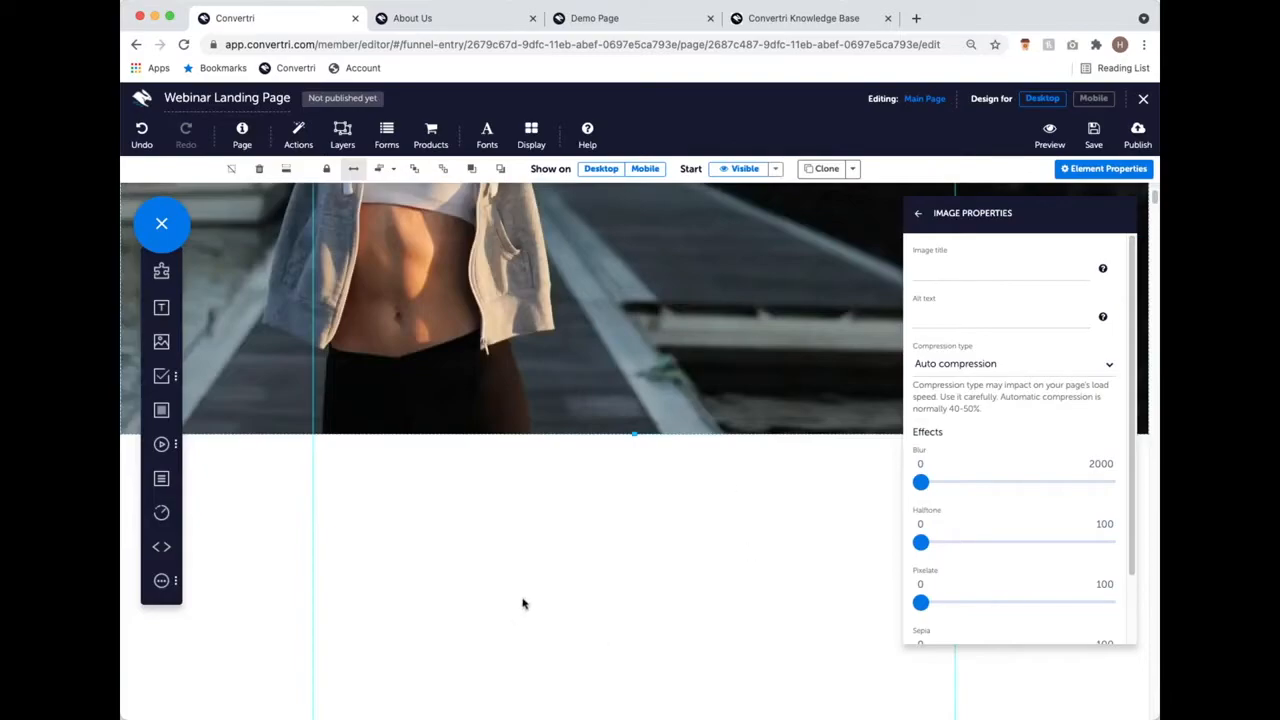
scroll(554, 554, up, 6)
scroll(674, 537, down, 8)
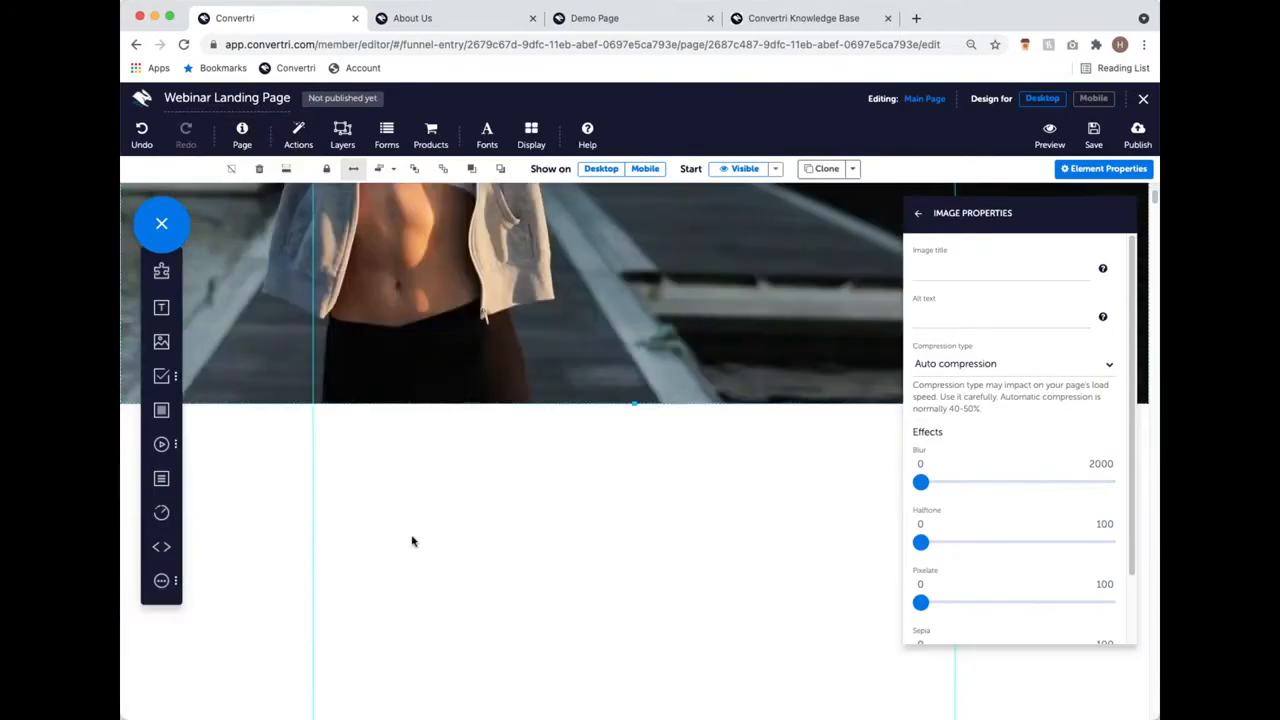
scroll(710, 418, up, 8)
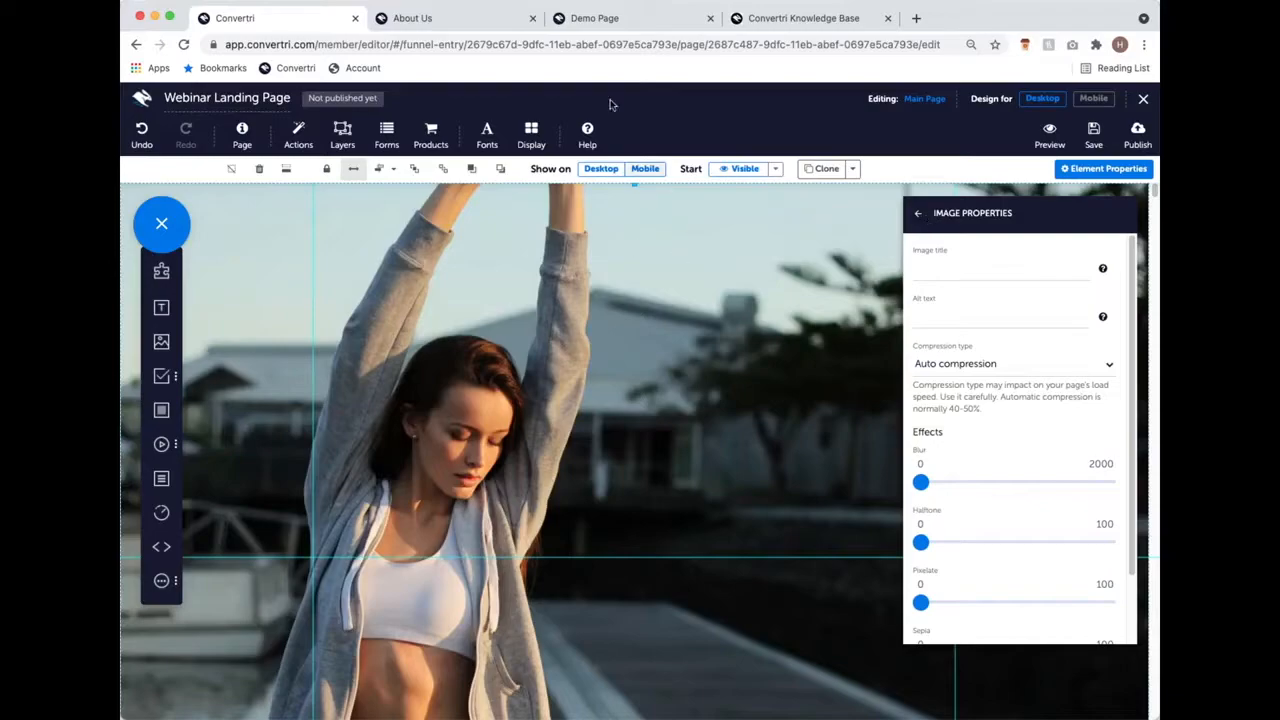
click(607, 28)
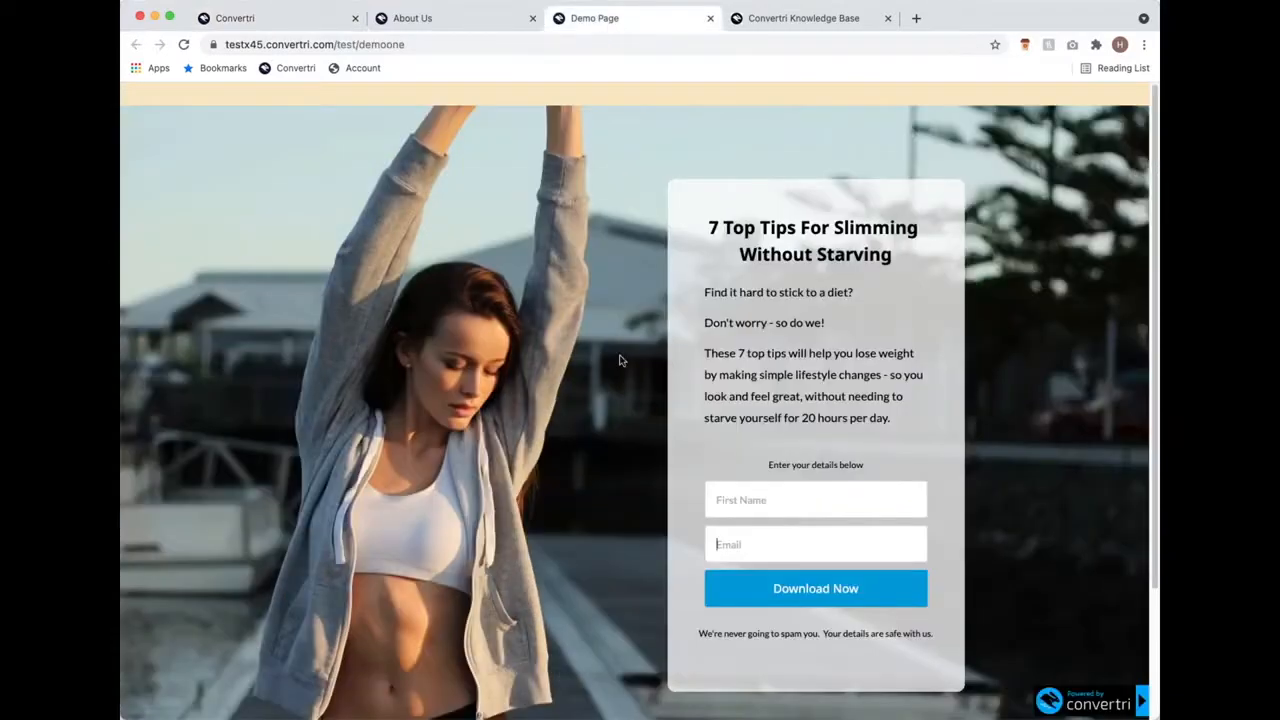
Step: Scroll through the Demo Page, then return to the Webinar Landing Page in the Convertri editor
scroll(619, 360, down, 3)
scroll(619, 360, up, 3)
scroll(627, 154, down, 3)
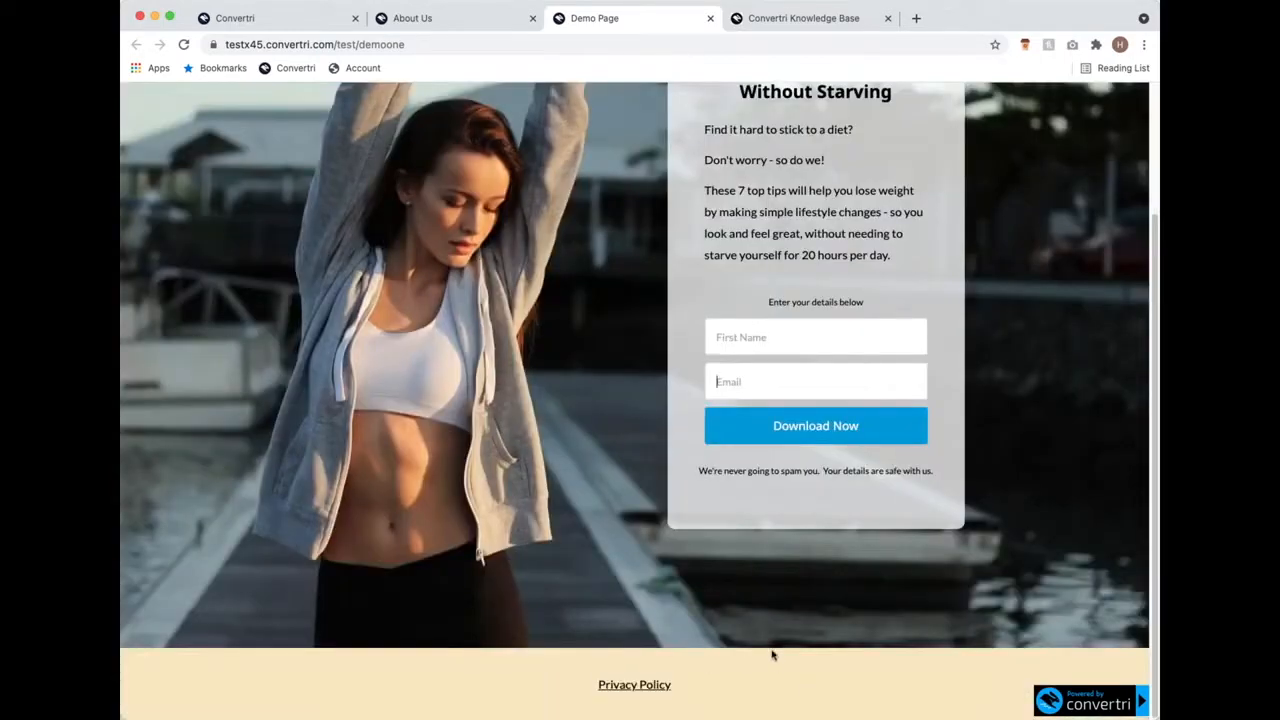
scroll(771, 651, up, 3)
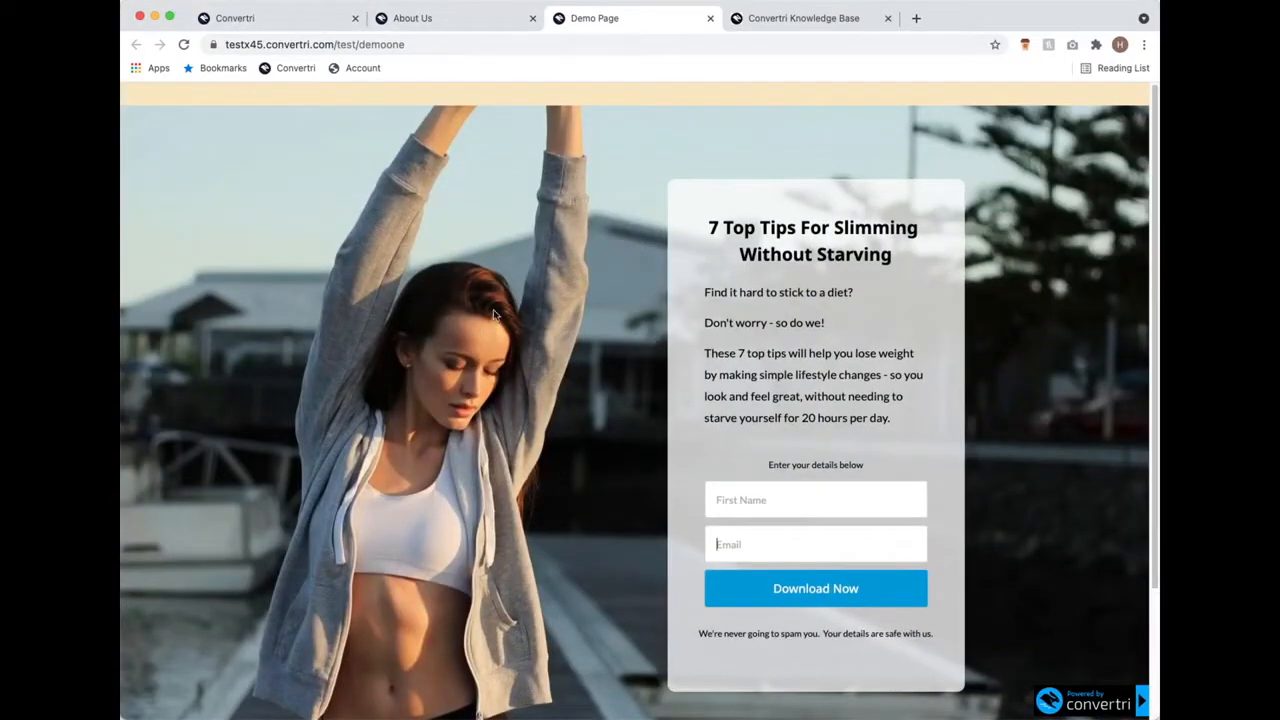
click(305, 20)
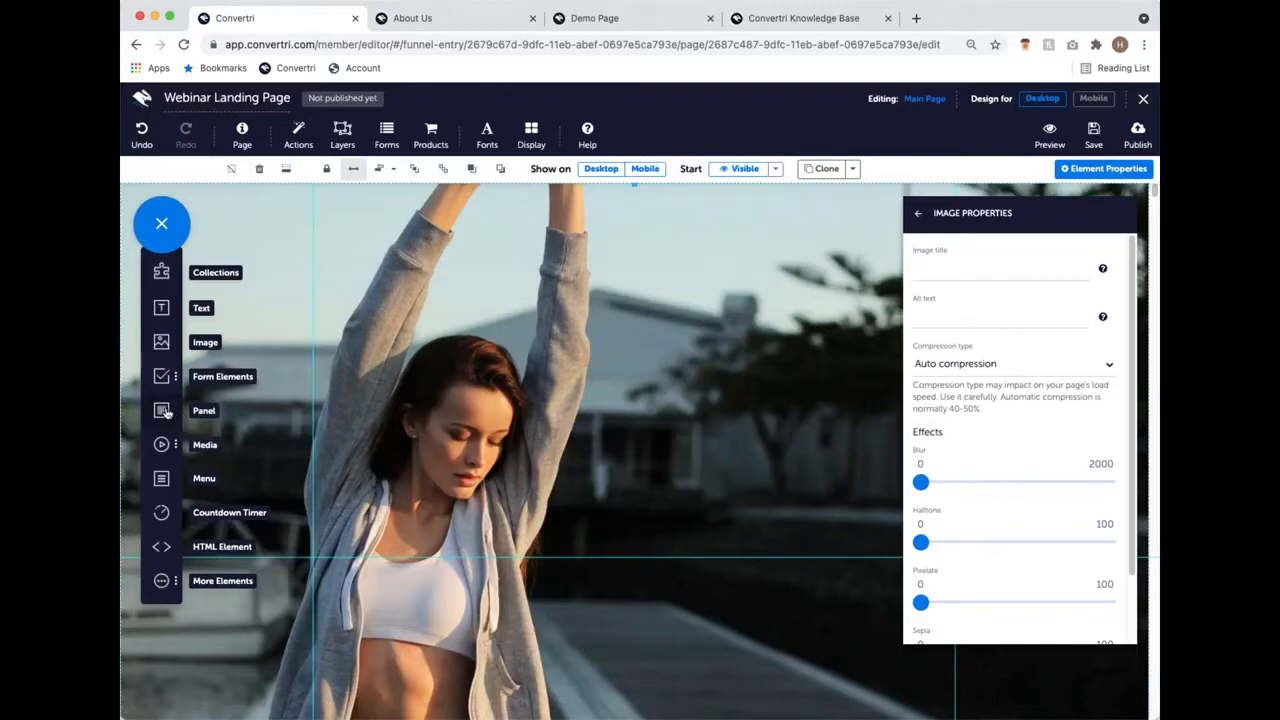
Step: Add a full-width panel at the page top and extend the woman photo upward beneath it
click(165, 413)
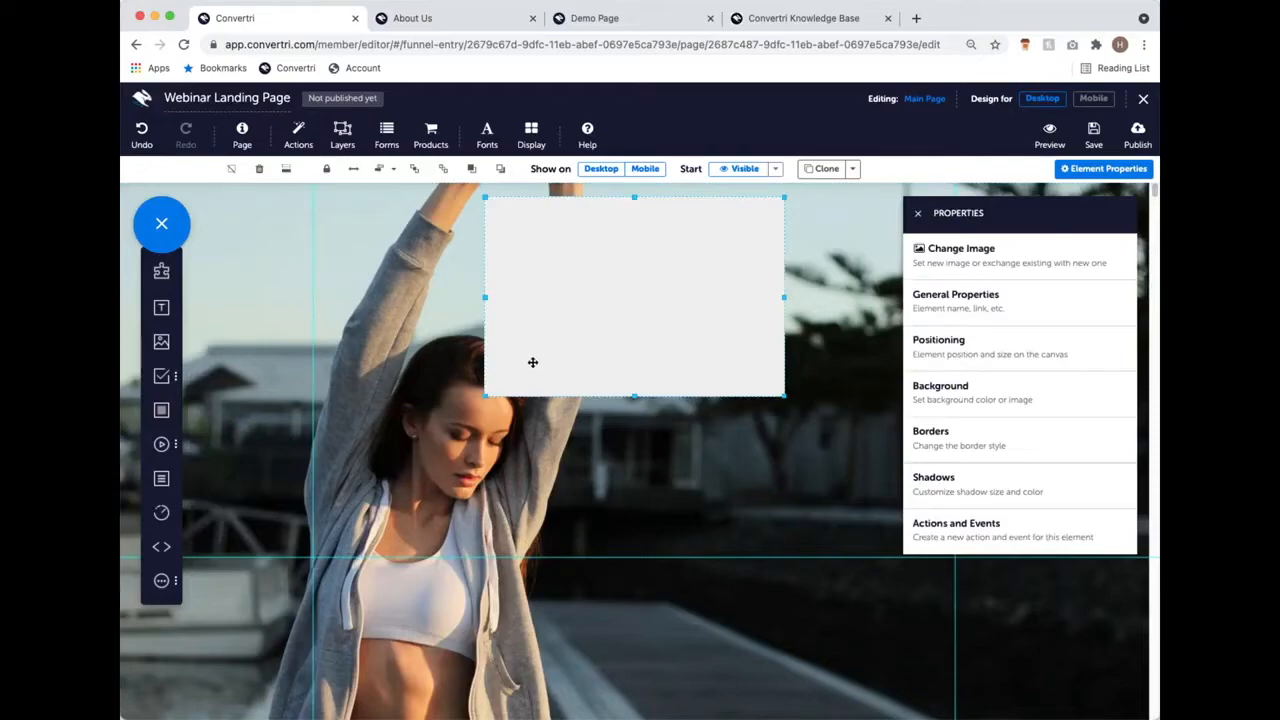
click(355, 169)
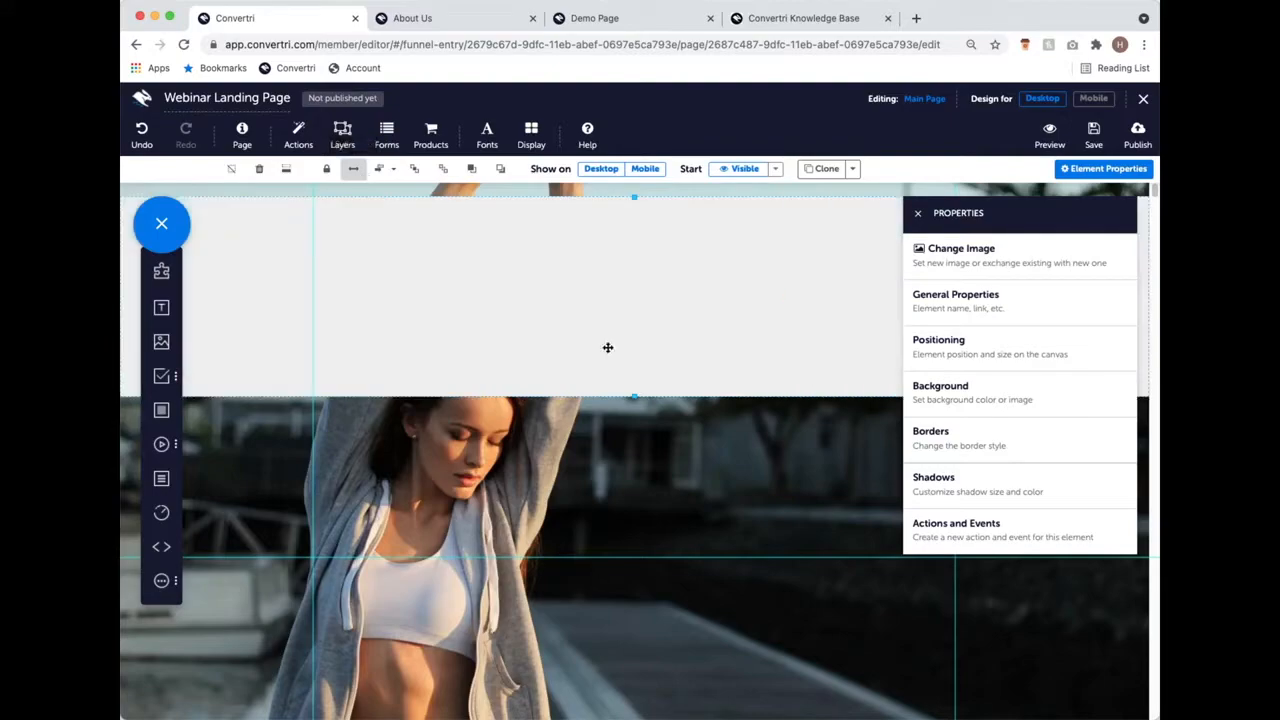
drag(605, 346, 609, 332)
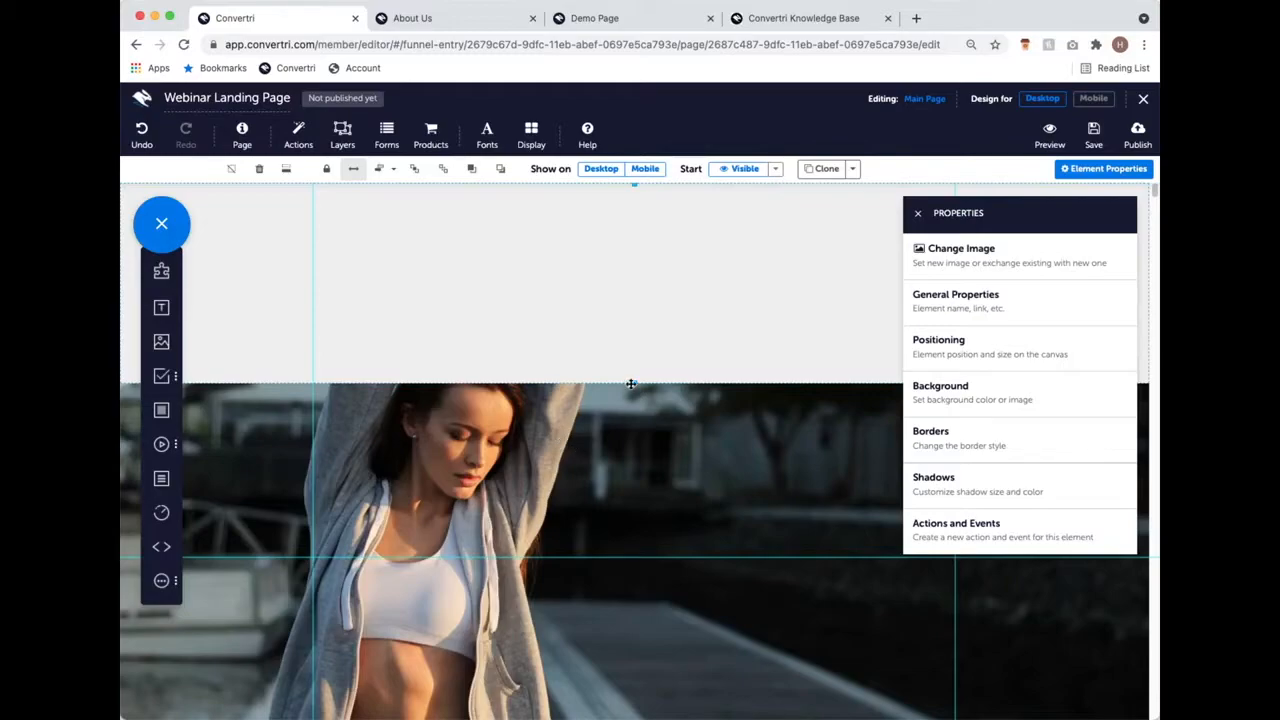
drag(635, 380, 643, 234)
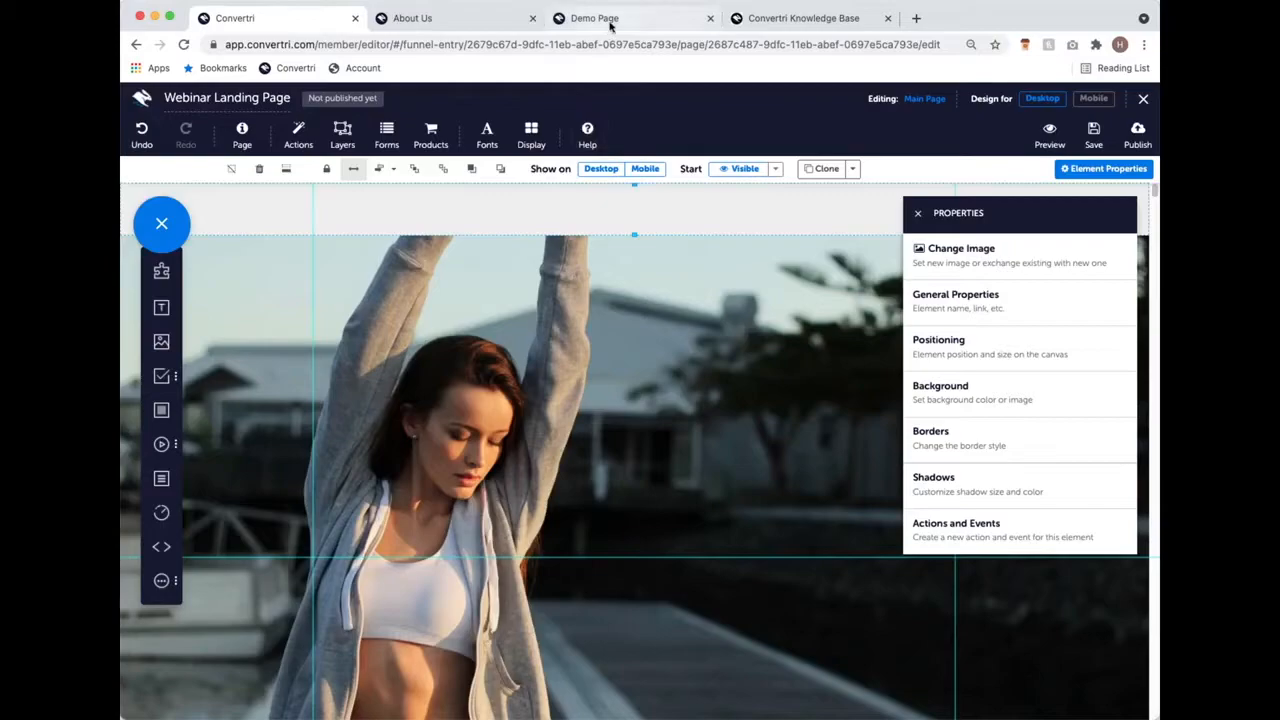
Step: After comparing with the Demo Page, select the top strip and show its #efefef background settings
click(607, 19)
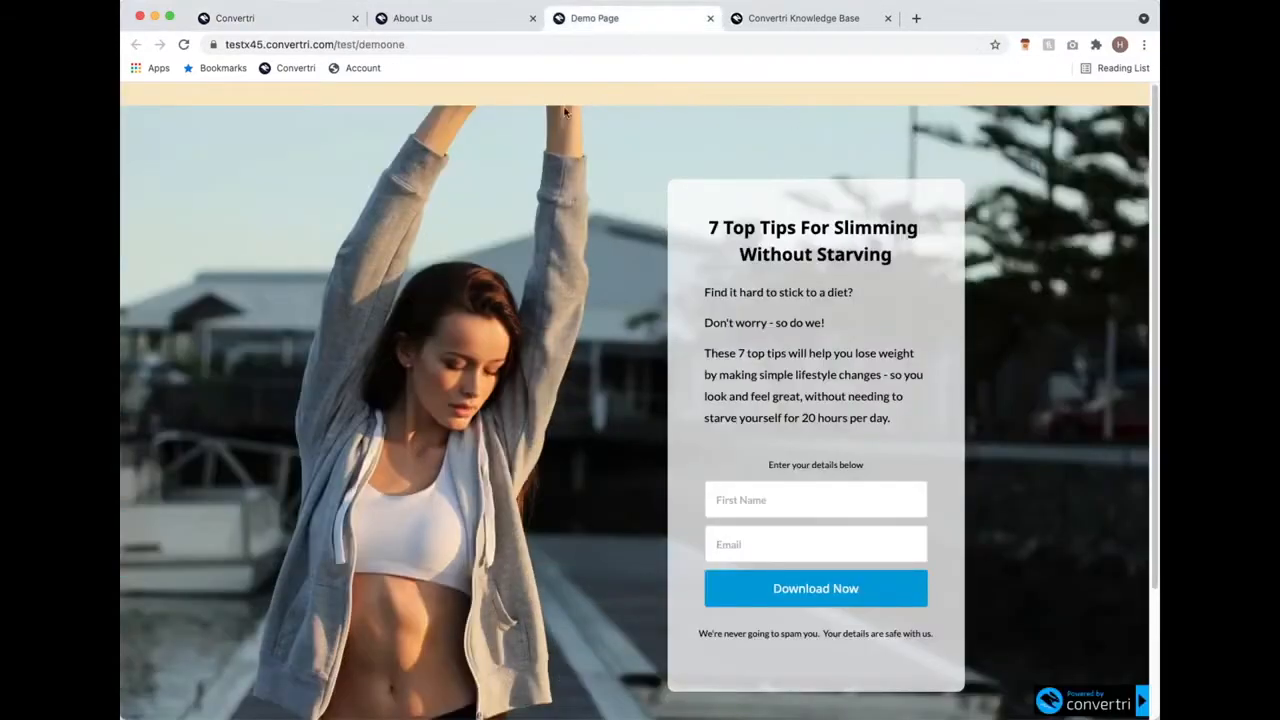
click(276, 20)
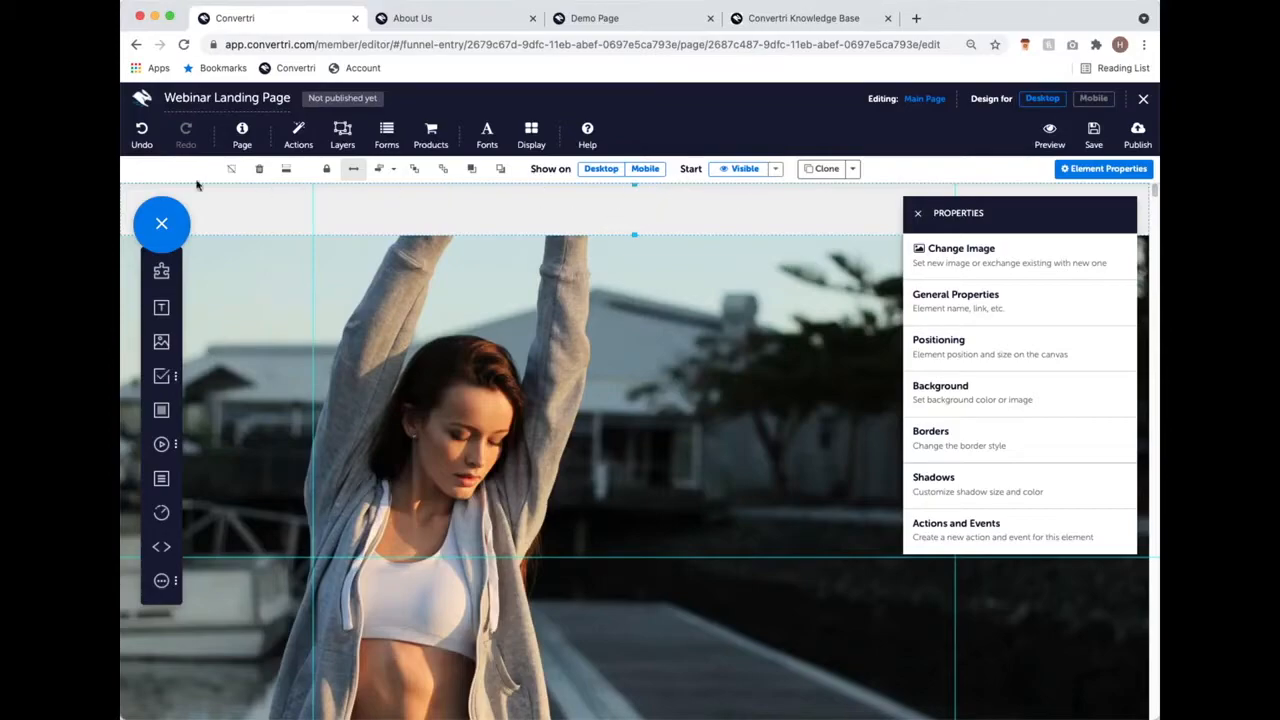
click(622, 378)
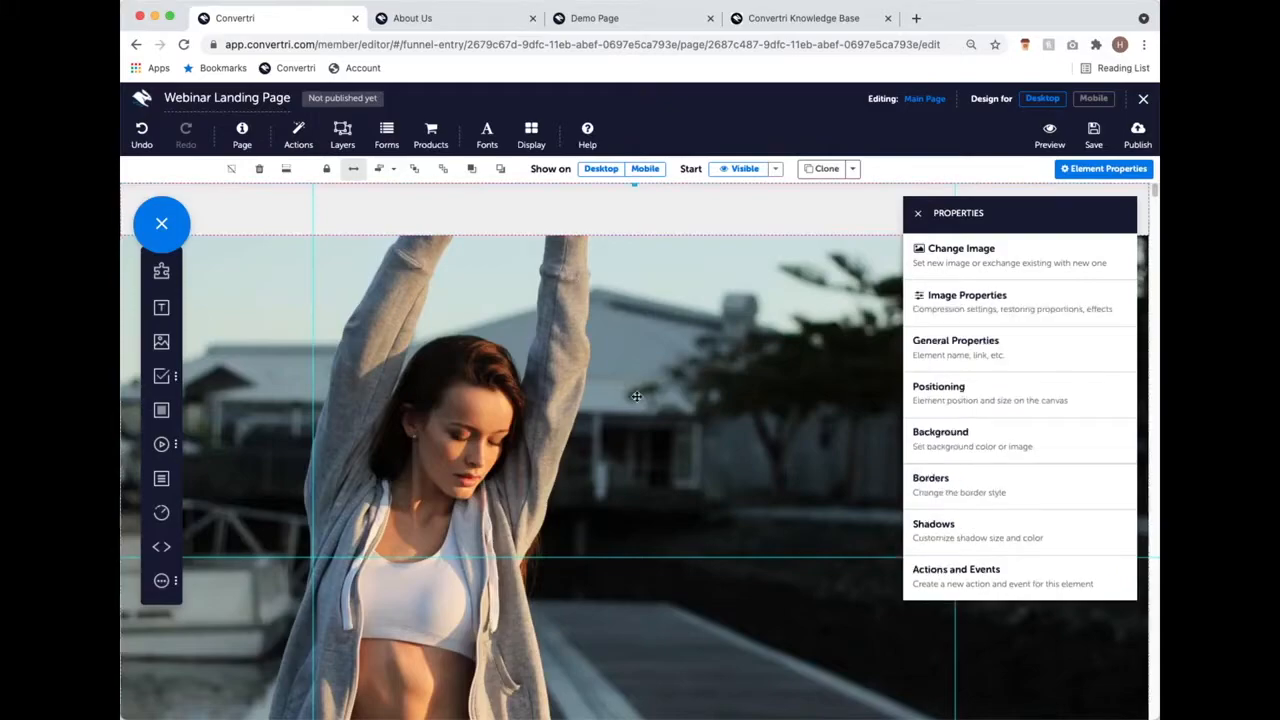
scroll(664, 378, down, 5)
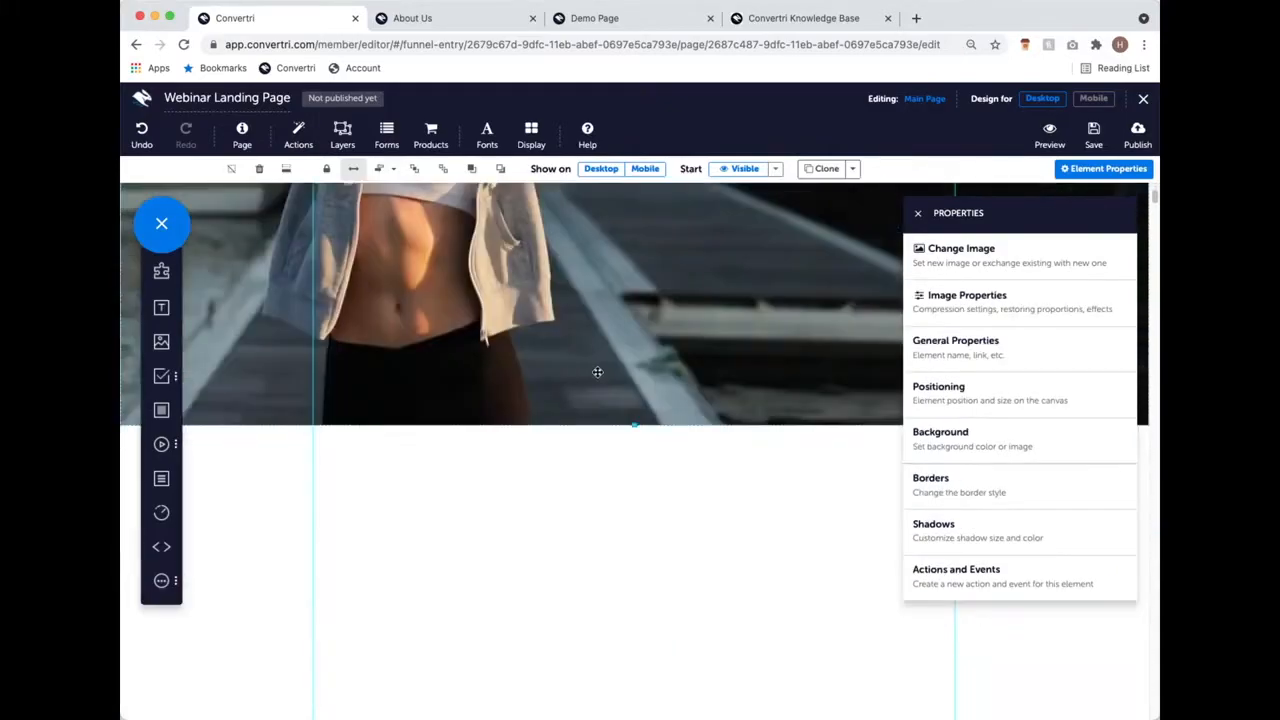
scroll(620, 400, up, 5)
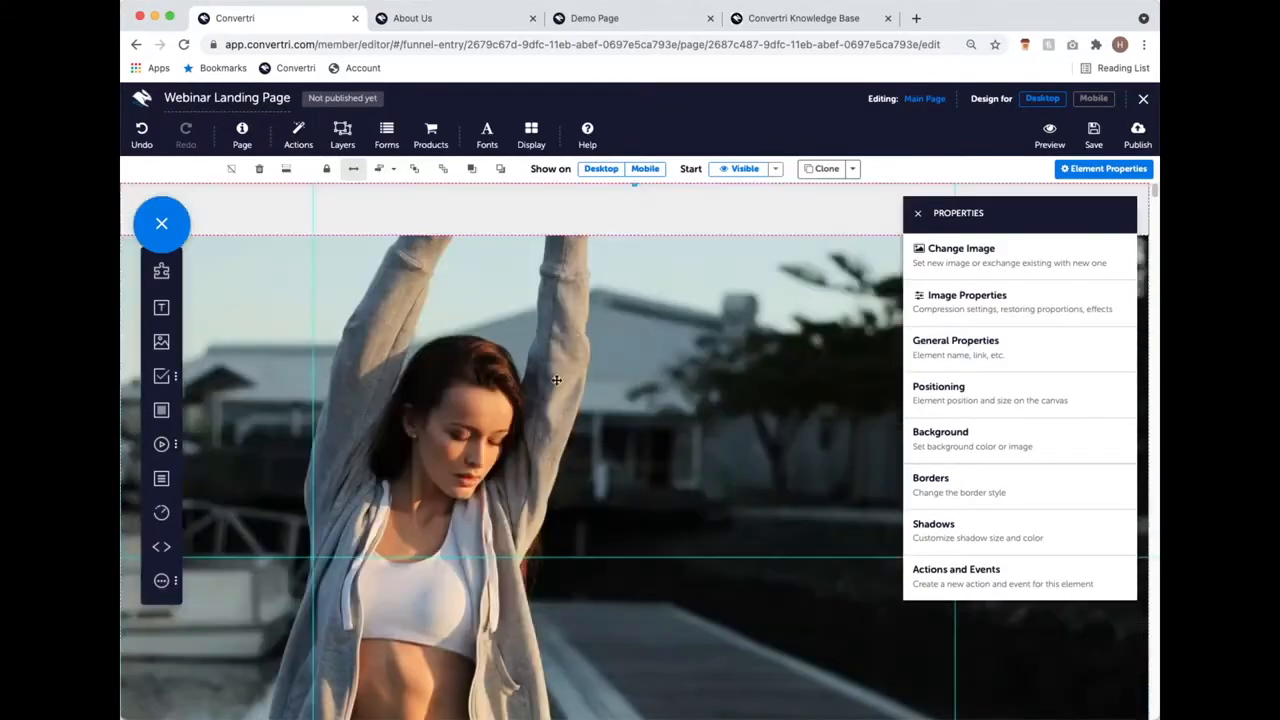
click(573, 214)
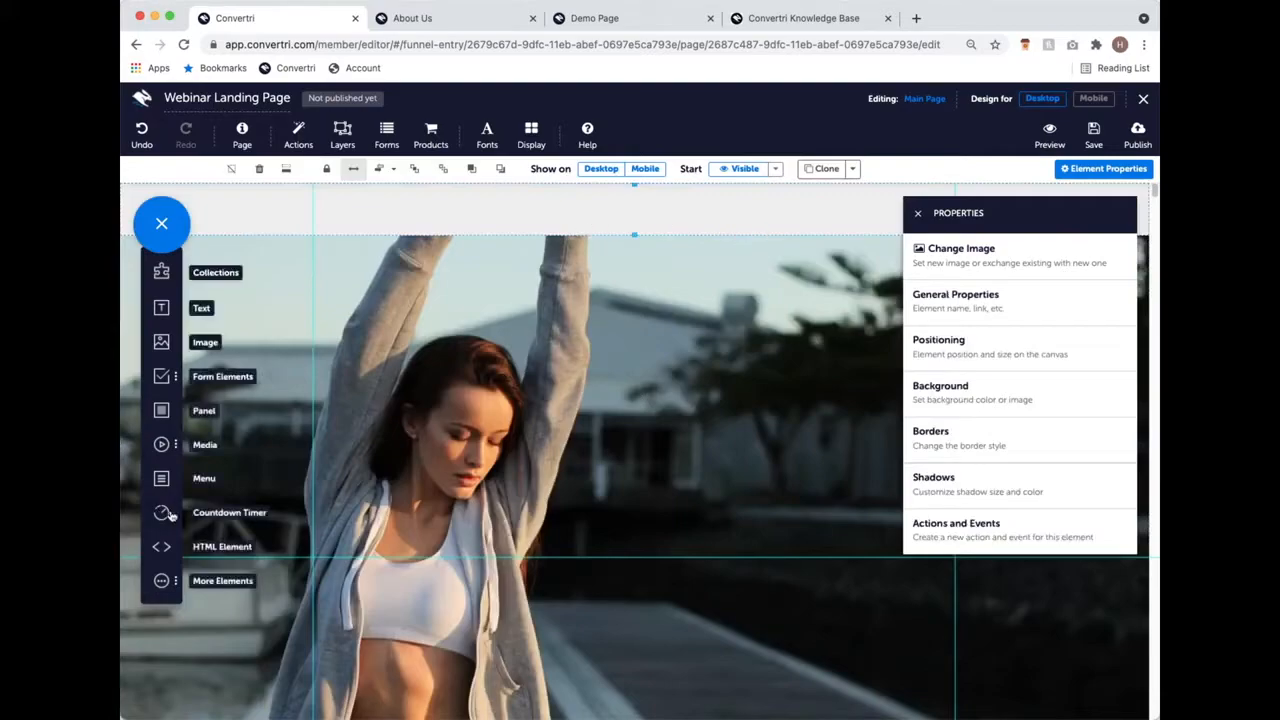
click(992, 394)
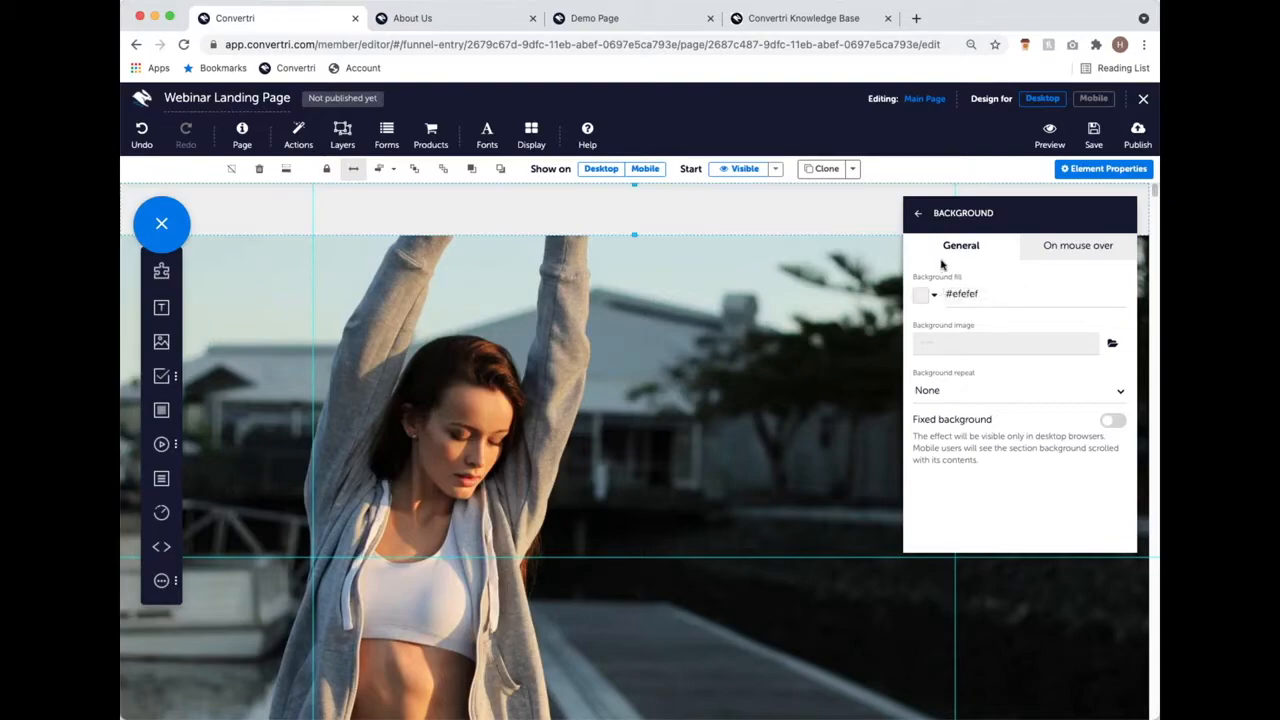
Step: In the strip's fill colour picker, move the hue and shade markers from red to an olive yellow
click(925, 296)
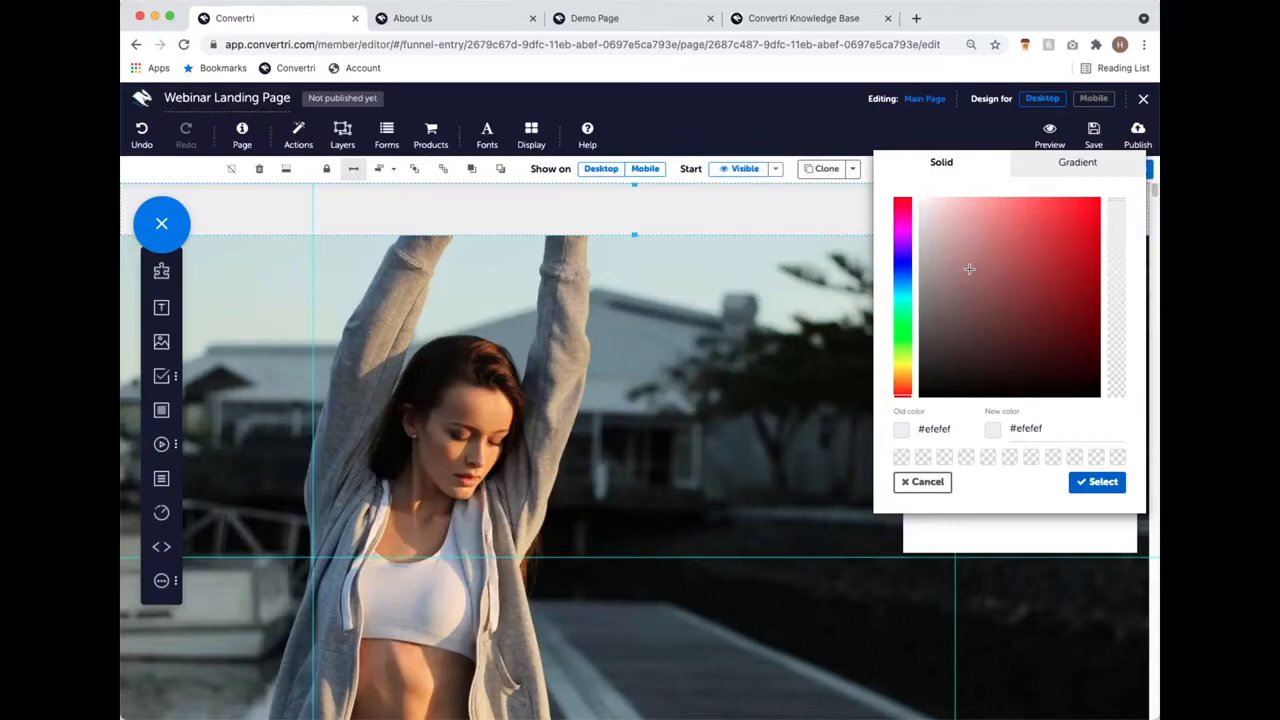
click(1062, 232)
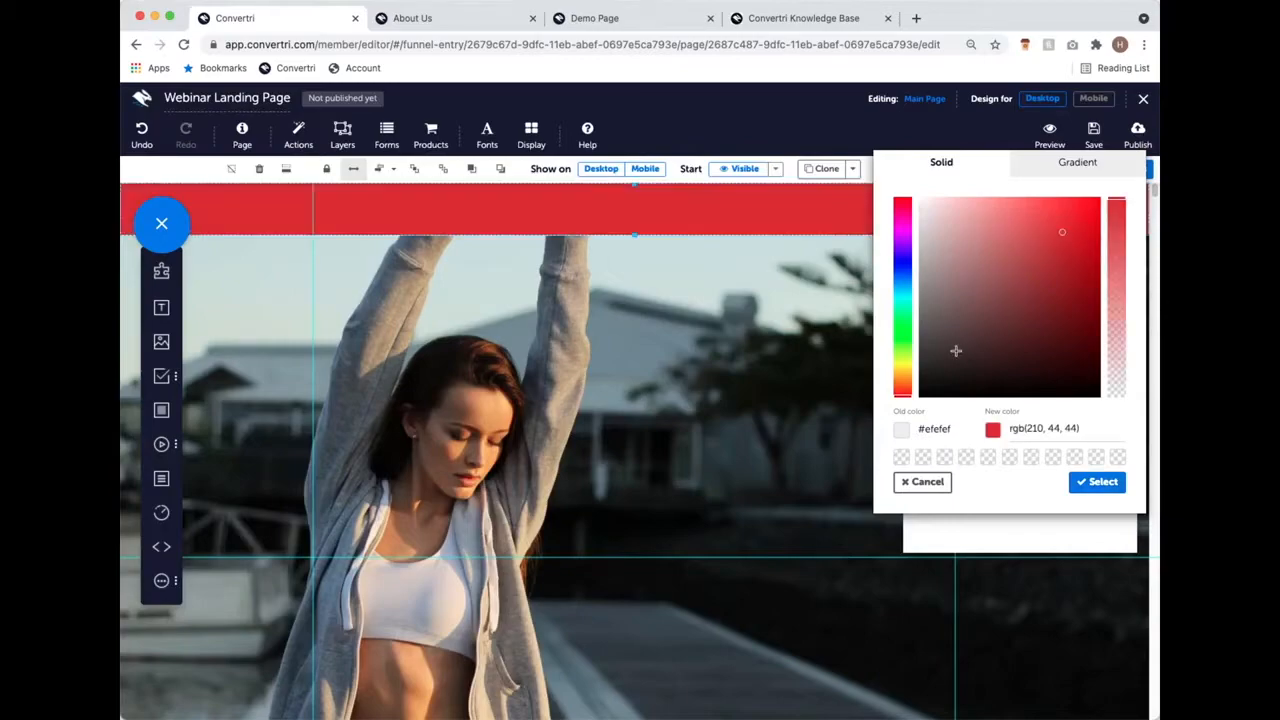
mouse_move(989, 333)
mouse_down()
mouse_move(977, 297)
mouse_move(1058, 255)
mouse_move(1031, 354)
mouse_move(942, 372)
mouse_move(1043, 229)
mouse_move(1075, 336)
mouse_up()
drag(908, 271, 996, 261)
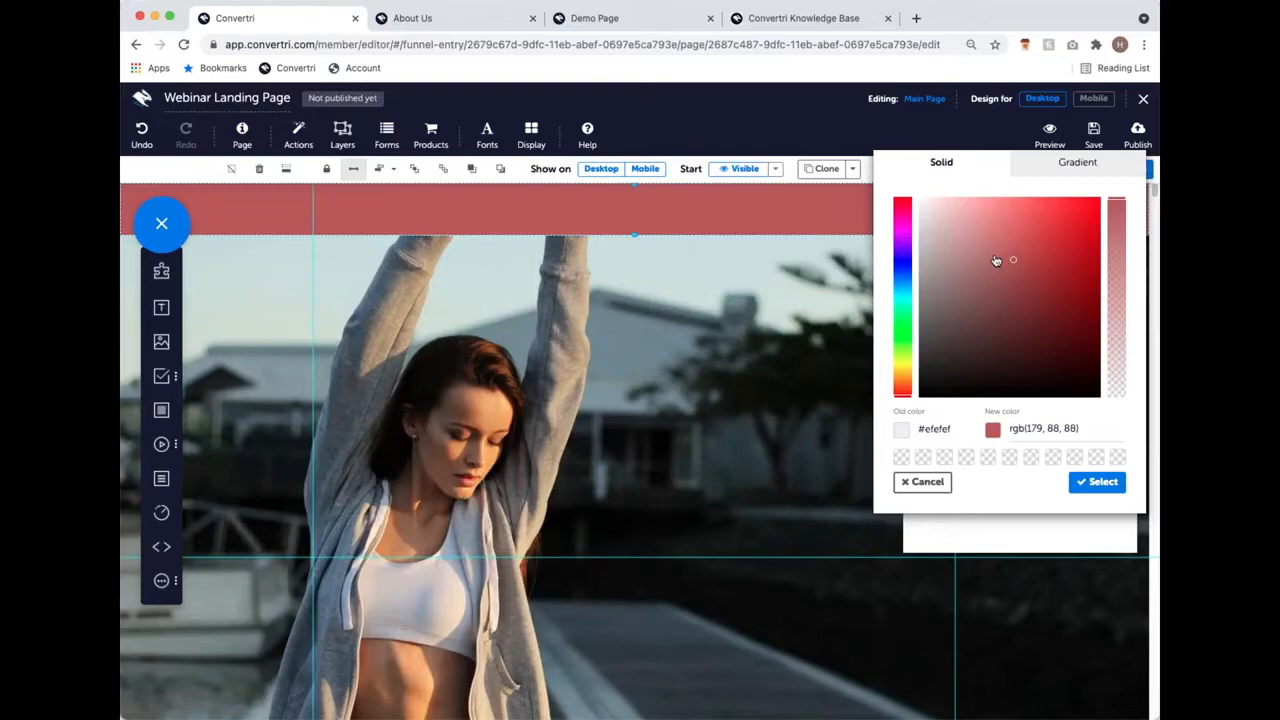
drag(996, 260, 1074, 225)
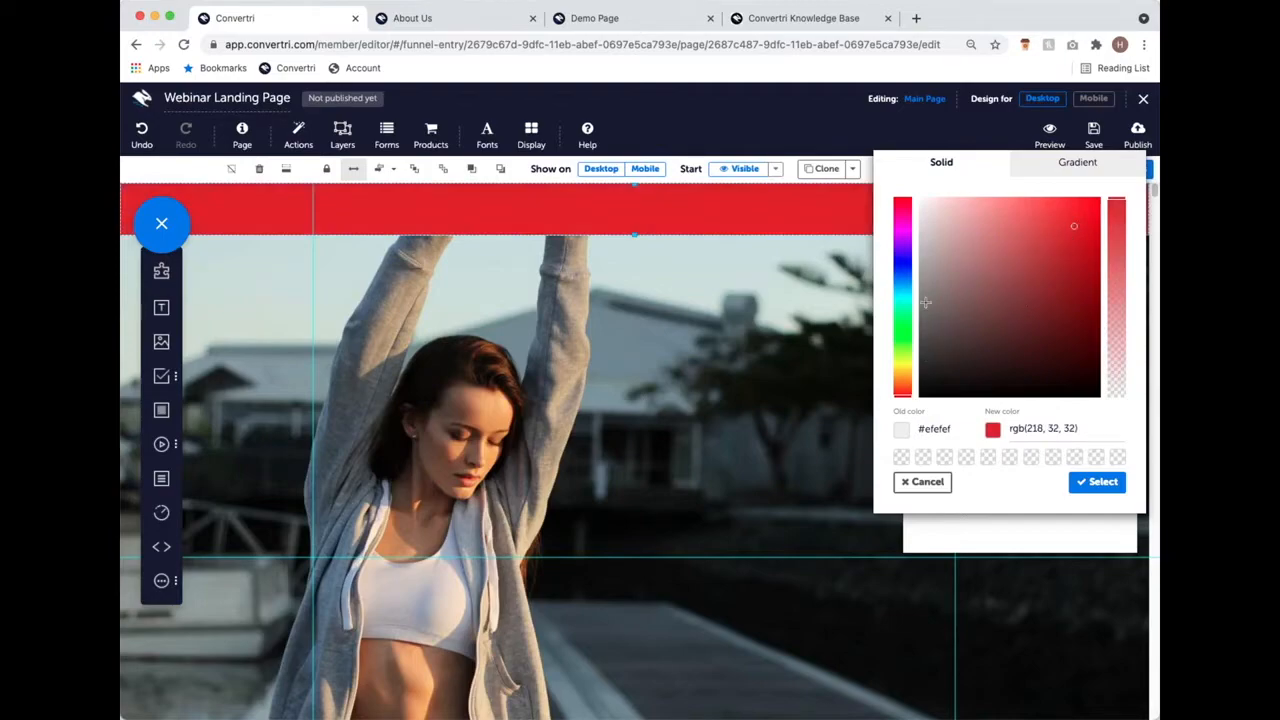
click(904, 395)
drag(904, 395, 905, 370)
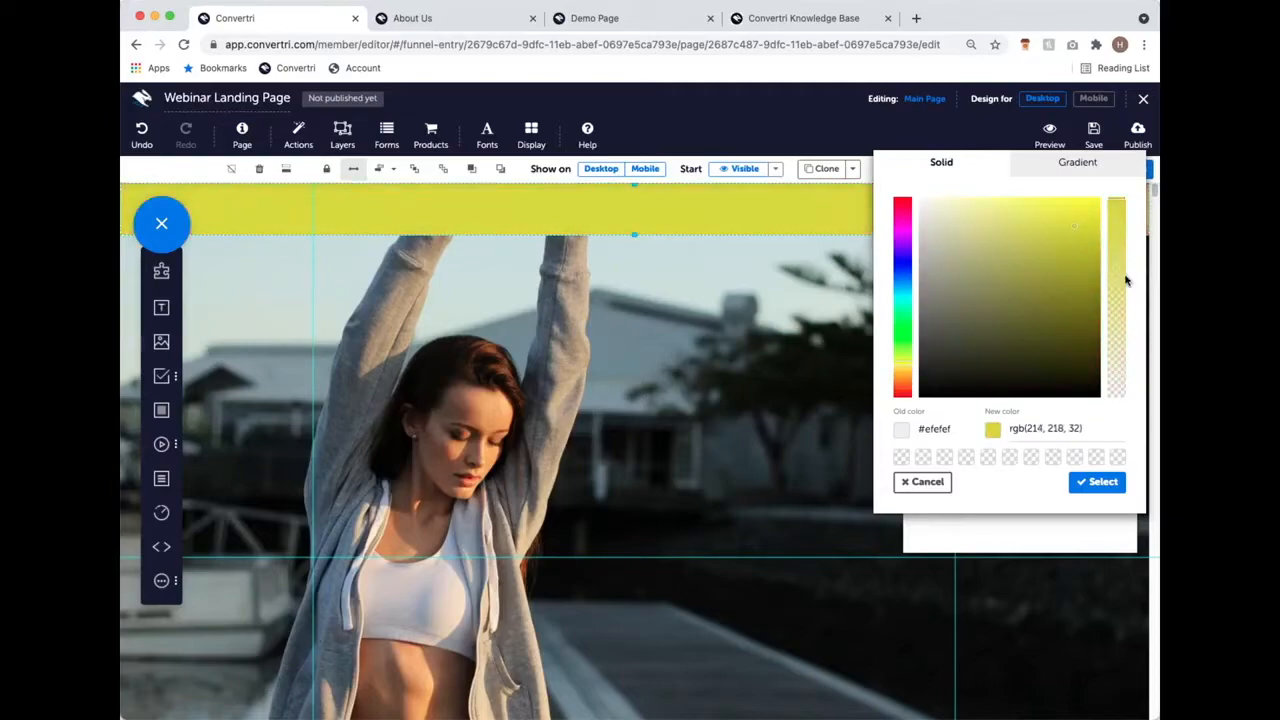
click(1056, 246)
mouse_move(1056, 246)
mouse_down()
mouse_move(1066, 214)
mouse_move(1072, 258)
mouse_move(1072, 245)
mouse_up()
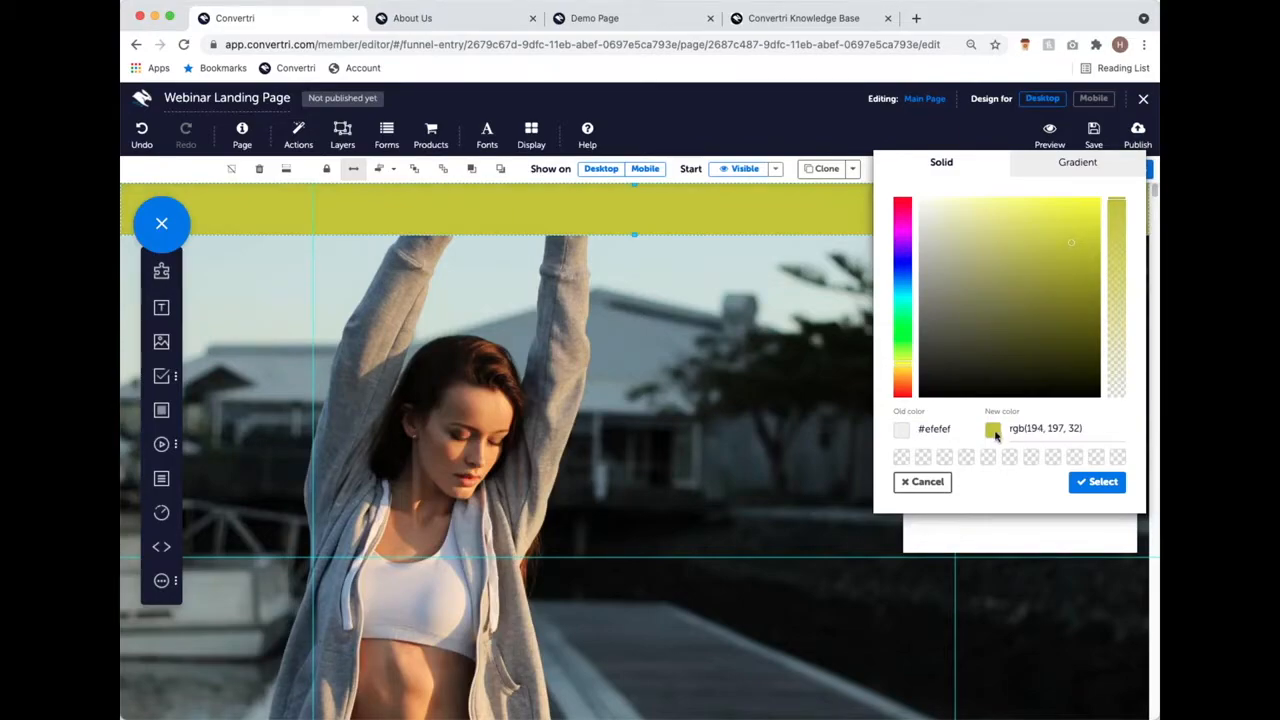
click(1070, 243)
Step: Edit the colour value to rgb(194, 197, 43) and apply it to the strip
drag(1087, 428, 1009, 430)
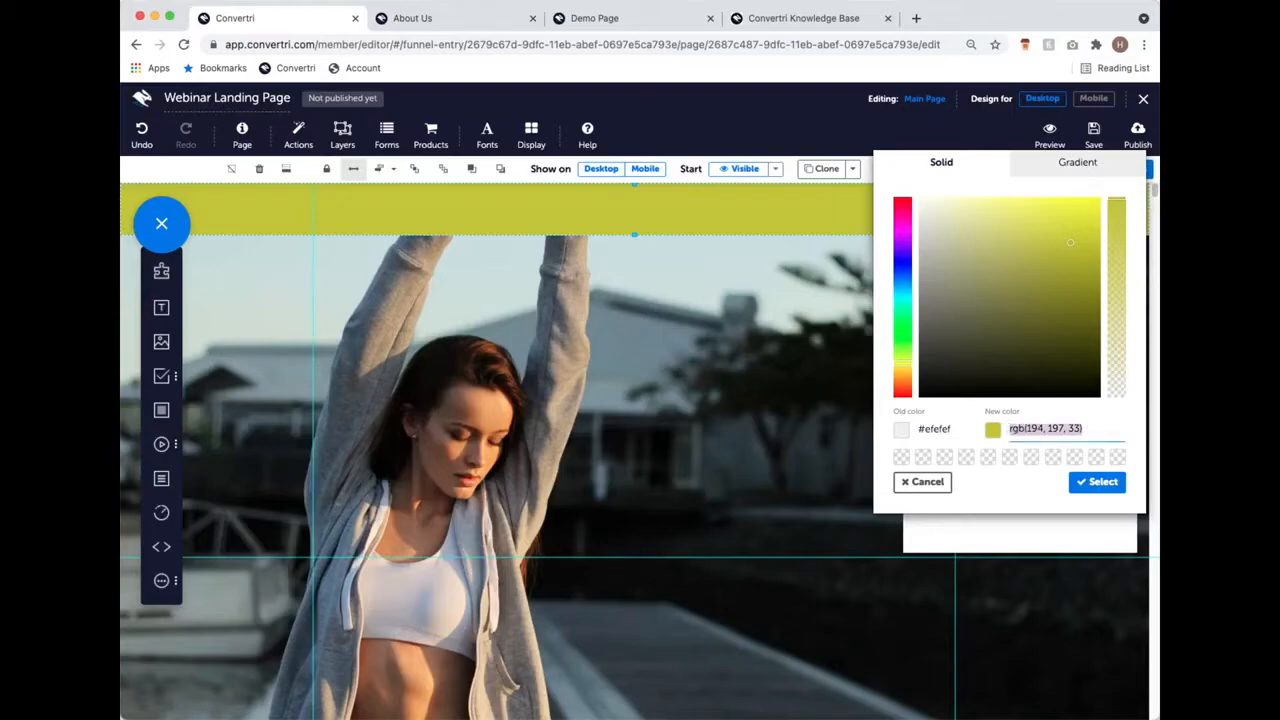
click(1107, 432)
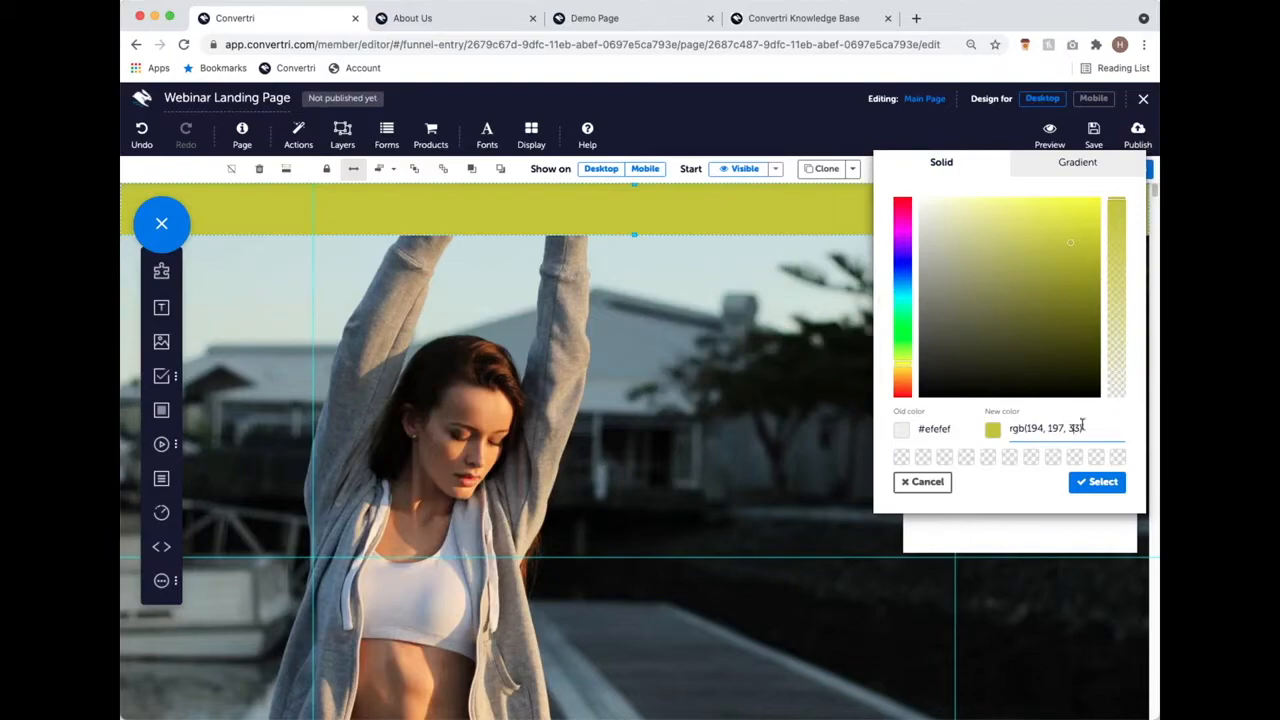
key(BackSpace)
text(4)
click(1103, 428)
click(1071, 487)
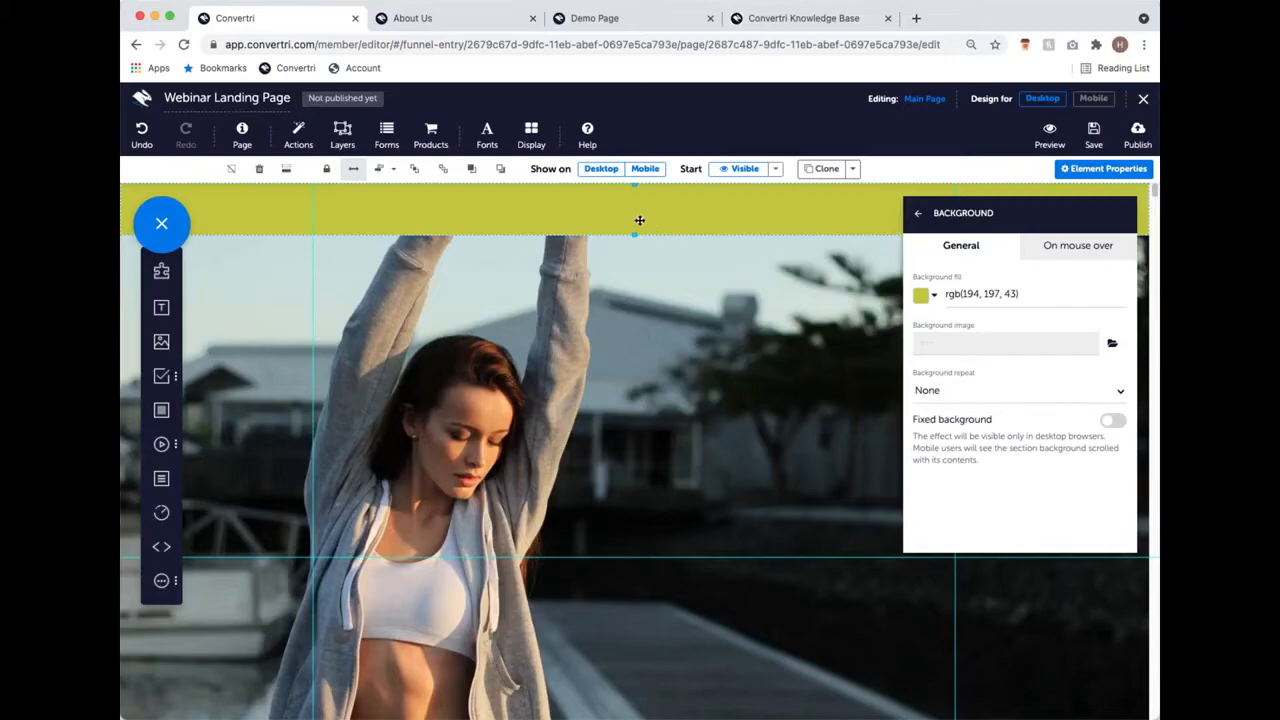
scroll(699, 282, down, 5)
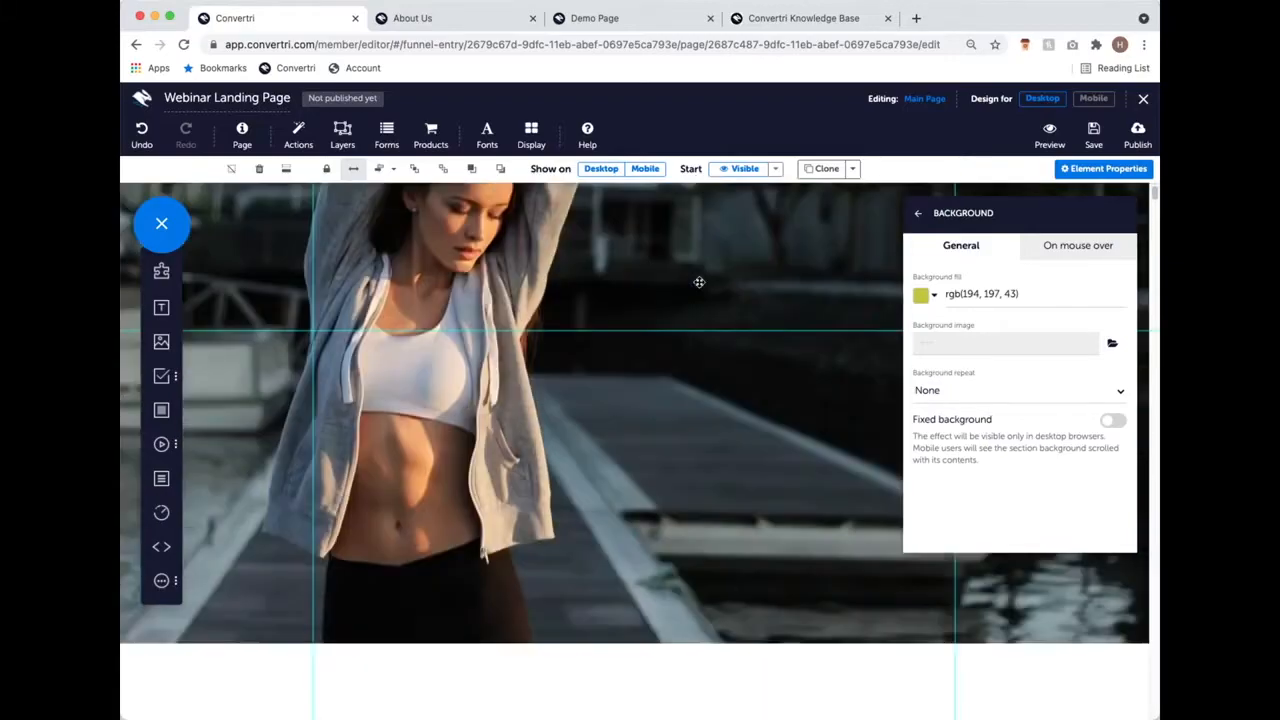
scroll(598, 527, up, 5)
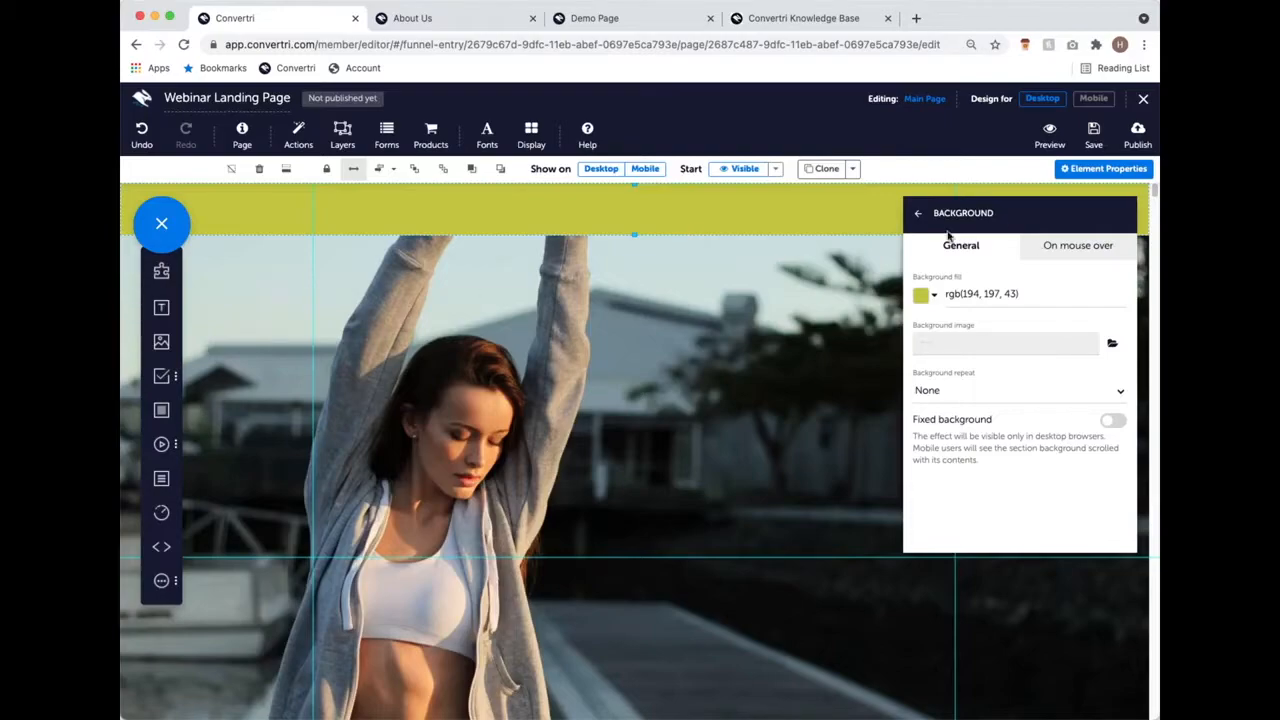
click(921, 296)
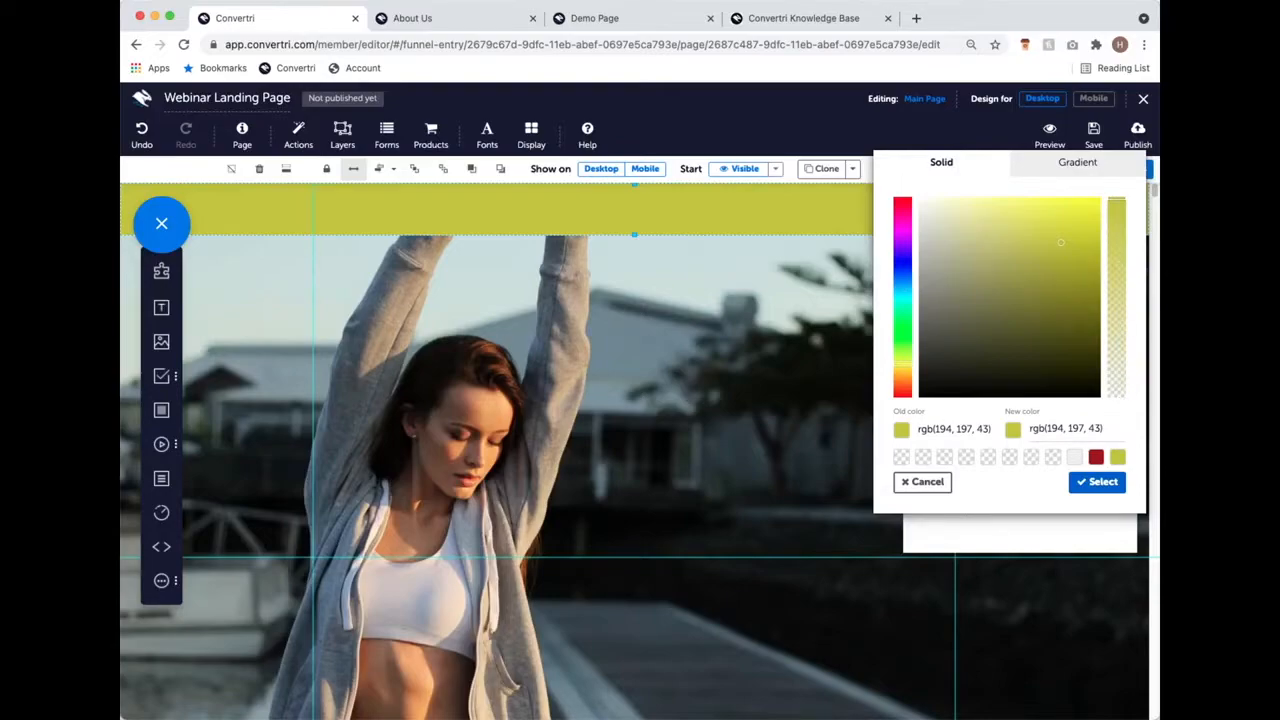
mouse_move(1118, 204)
mouse_down()
mouse_move(1118, 402)
mouse_move(1118, 197)
mouse_up()
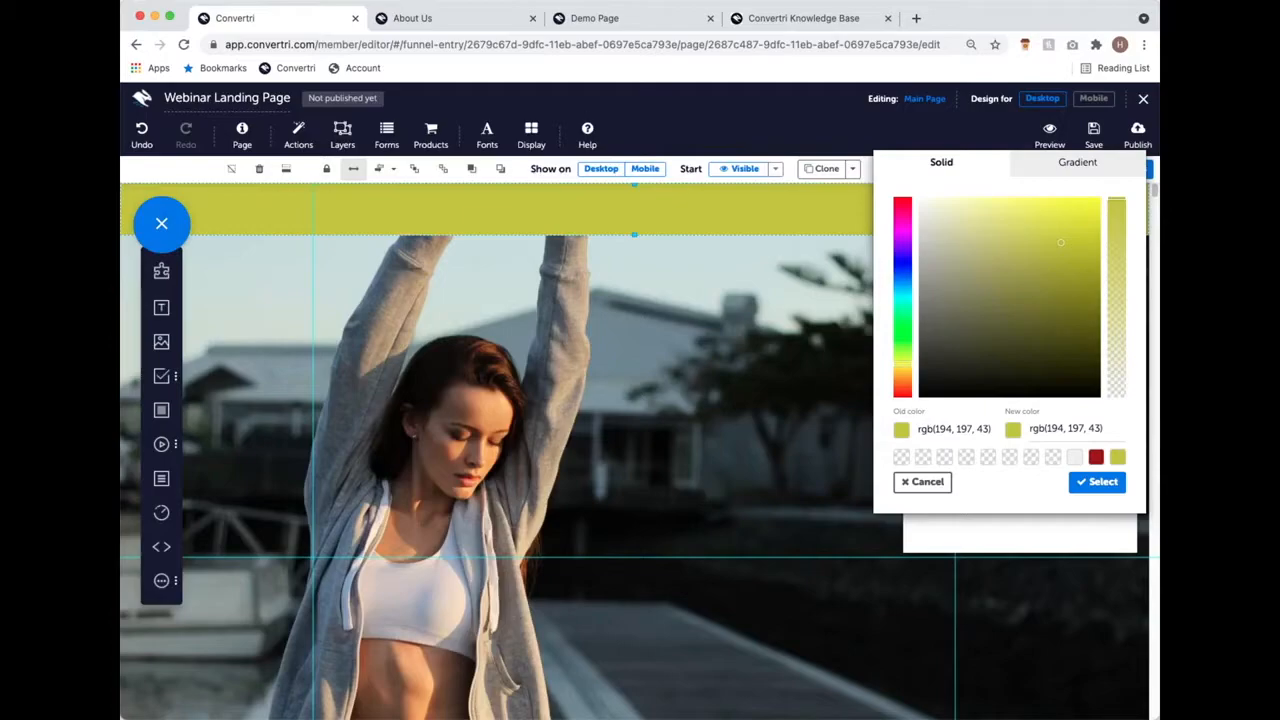
click(1098, 482)
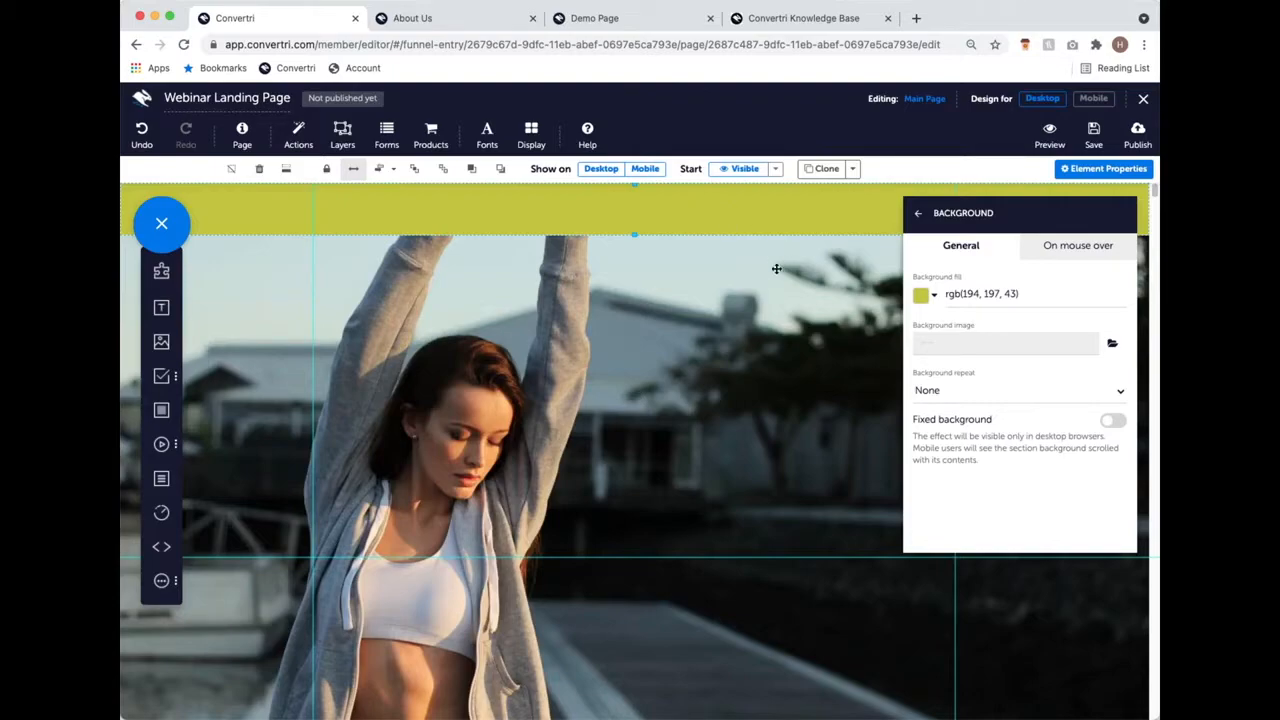
Step: Clone the olive-yellow strip and move the copy to the hero image's bottom edge
click(826, 170)
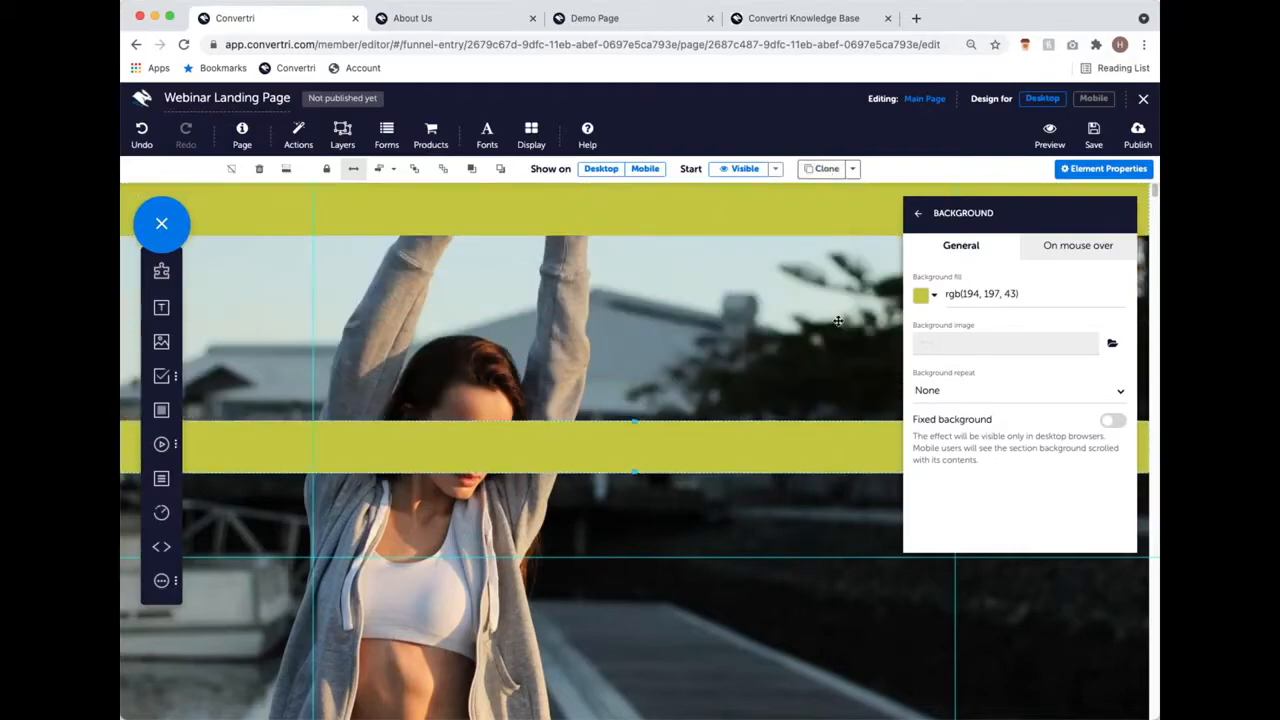
scroll(737, 364, down, 4)
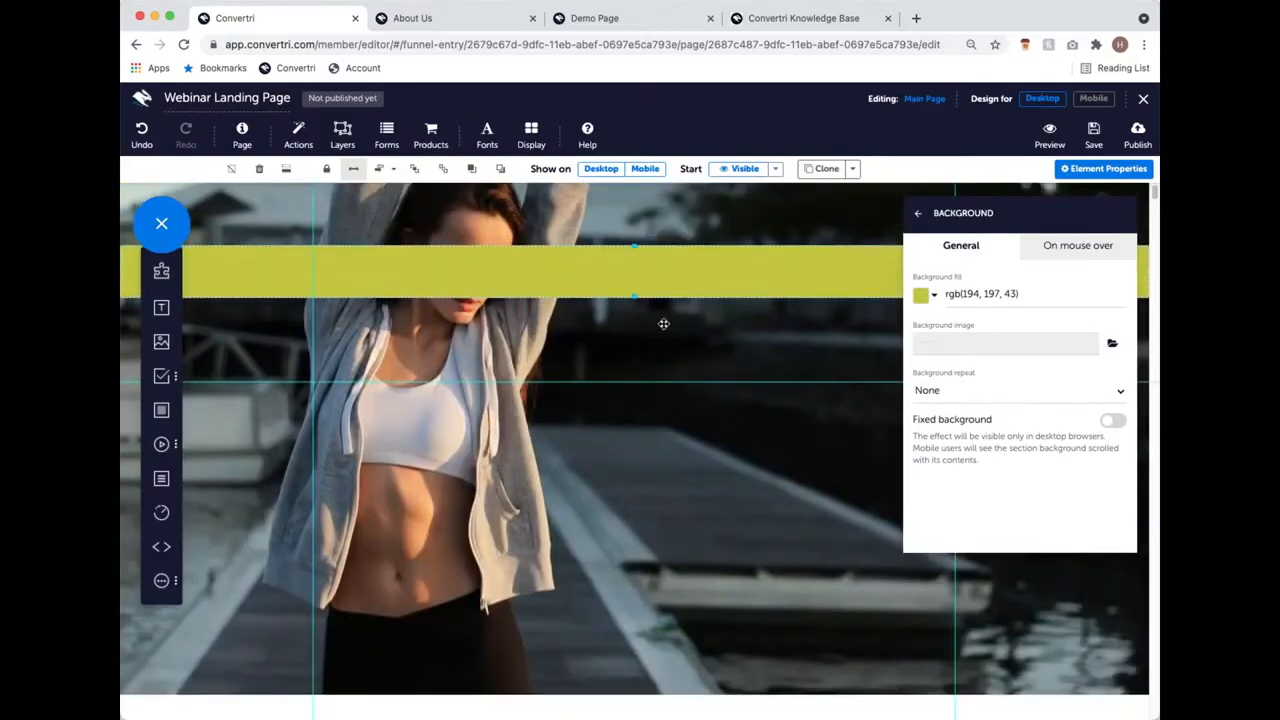
scroll(663, 323, down, 1)
drag(642, 274, 623, 629)
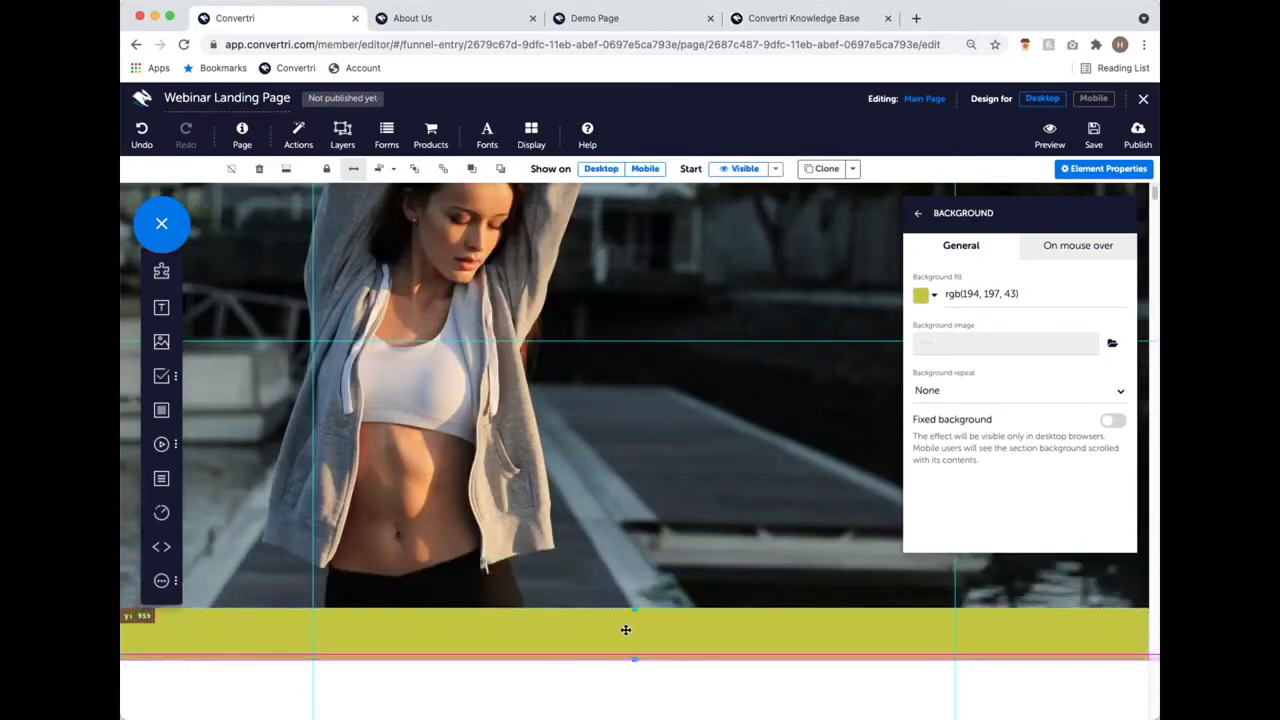
click(655, 682)
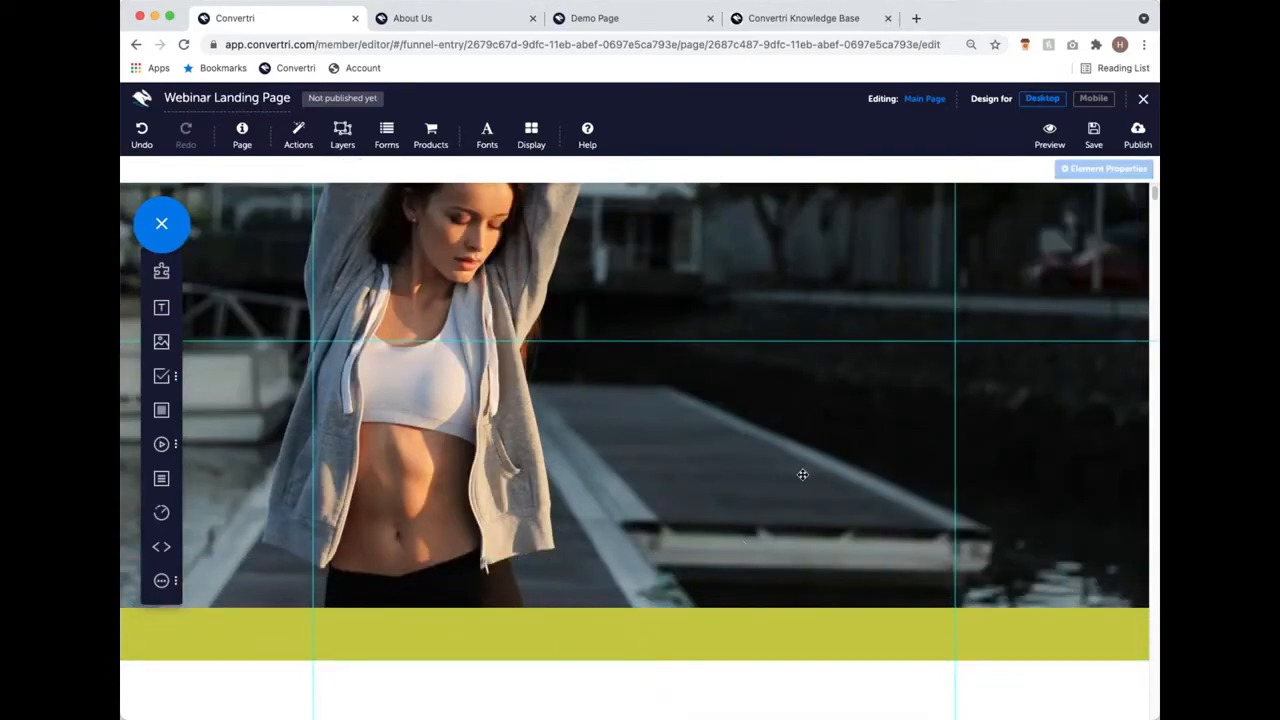
scroll(804, 472, up, 4)
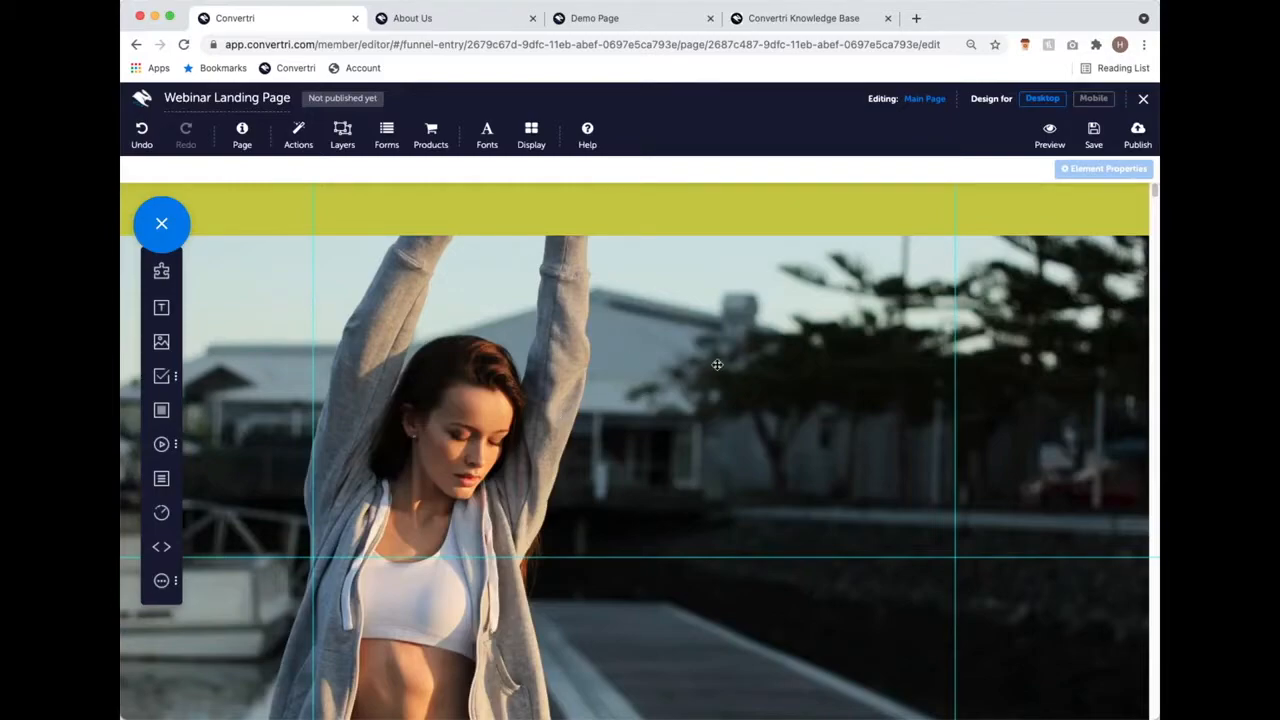
scroll(740, 363, down, 3)
scroll(750, 358, up, 3)
scroll(750, 358, down, 1)
scroll(750, 358, down, 2)
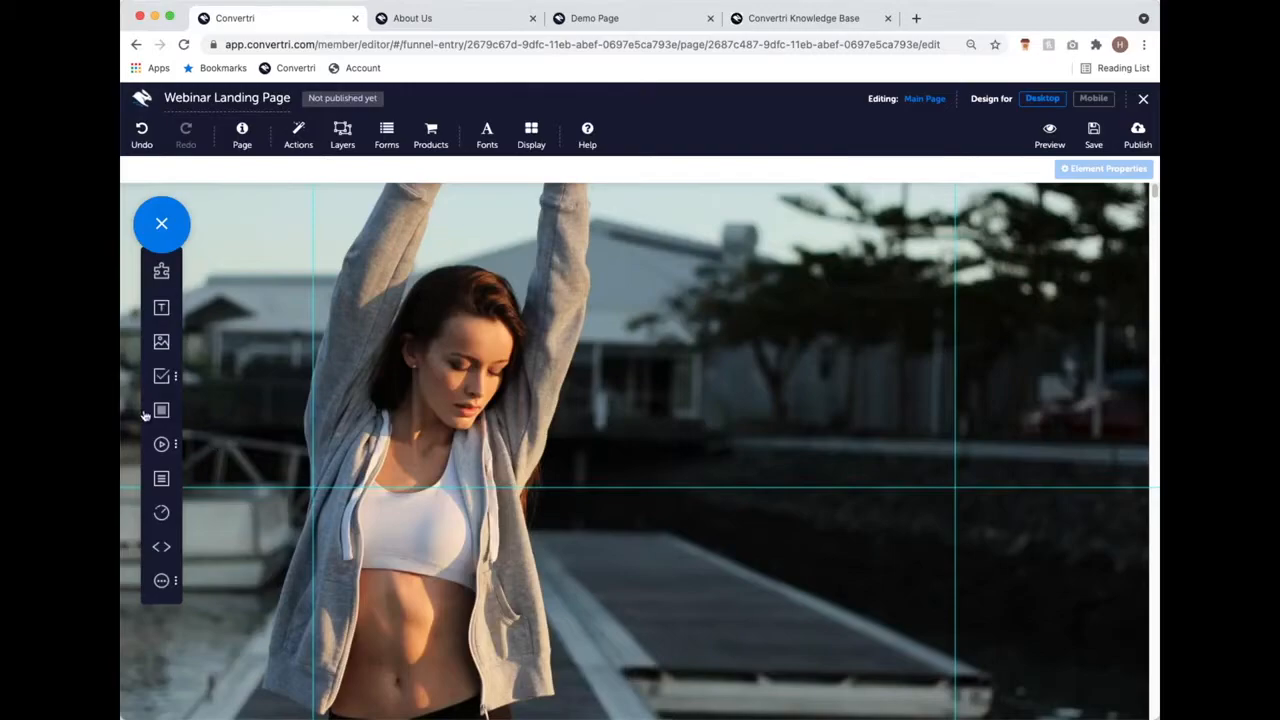
Step: Check the Demo Page, then drop a new blank panel onto the hero image
click(640, 20)
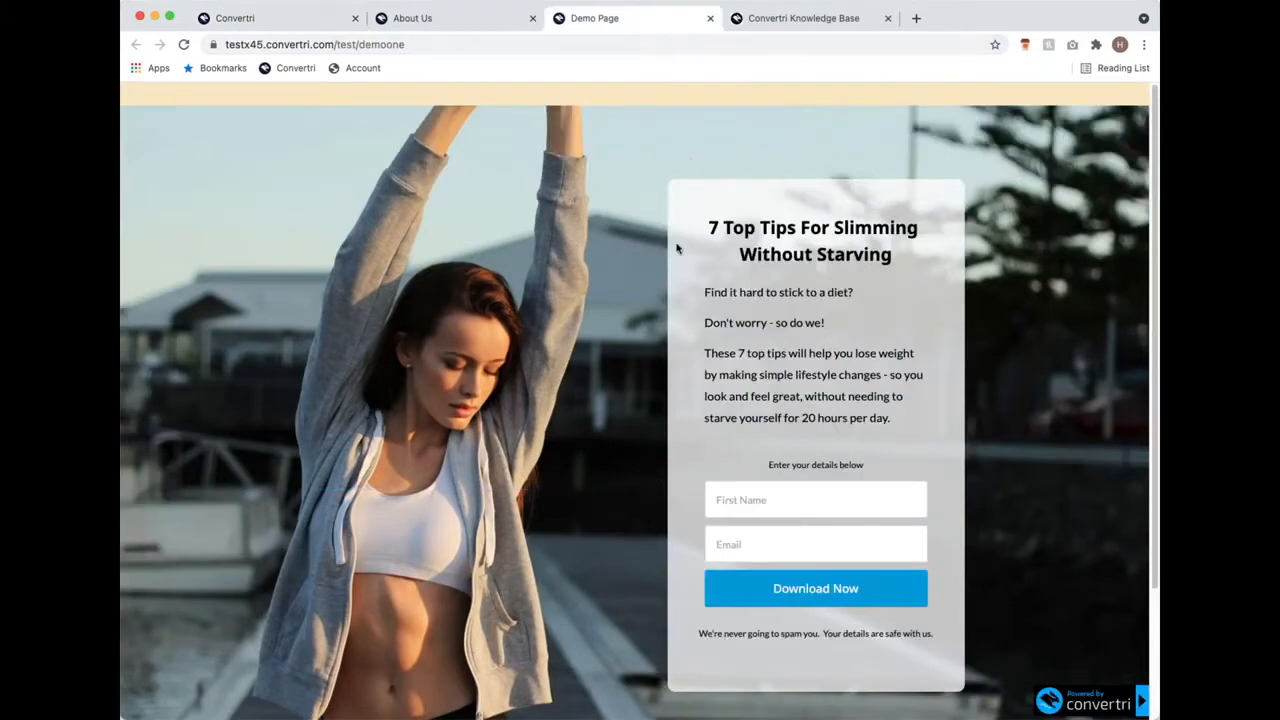
click(248, 20)
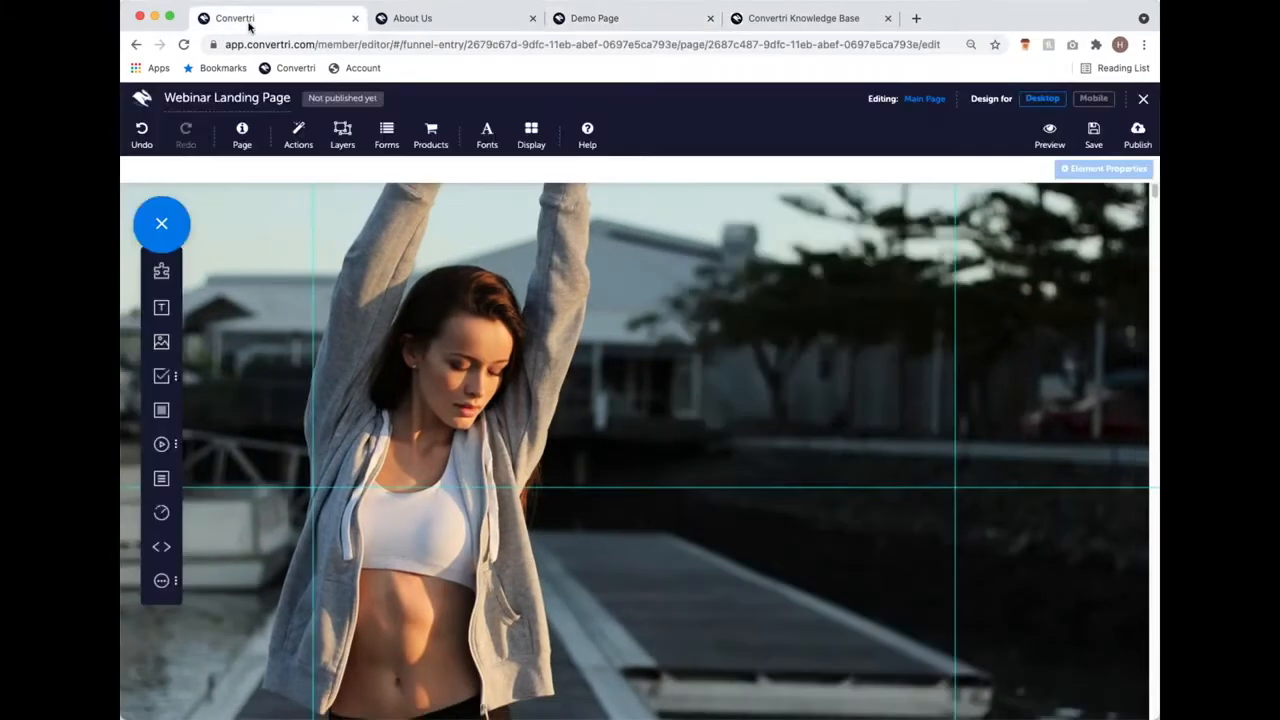
click(170, 416)
drag(626, 303, 754, 361)
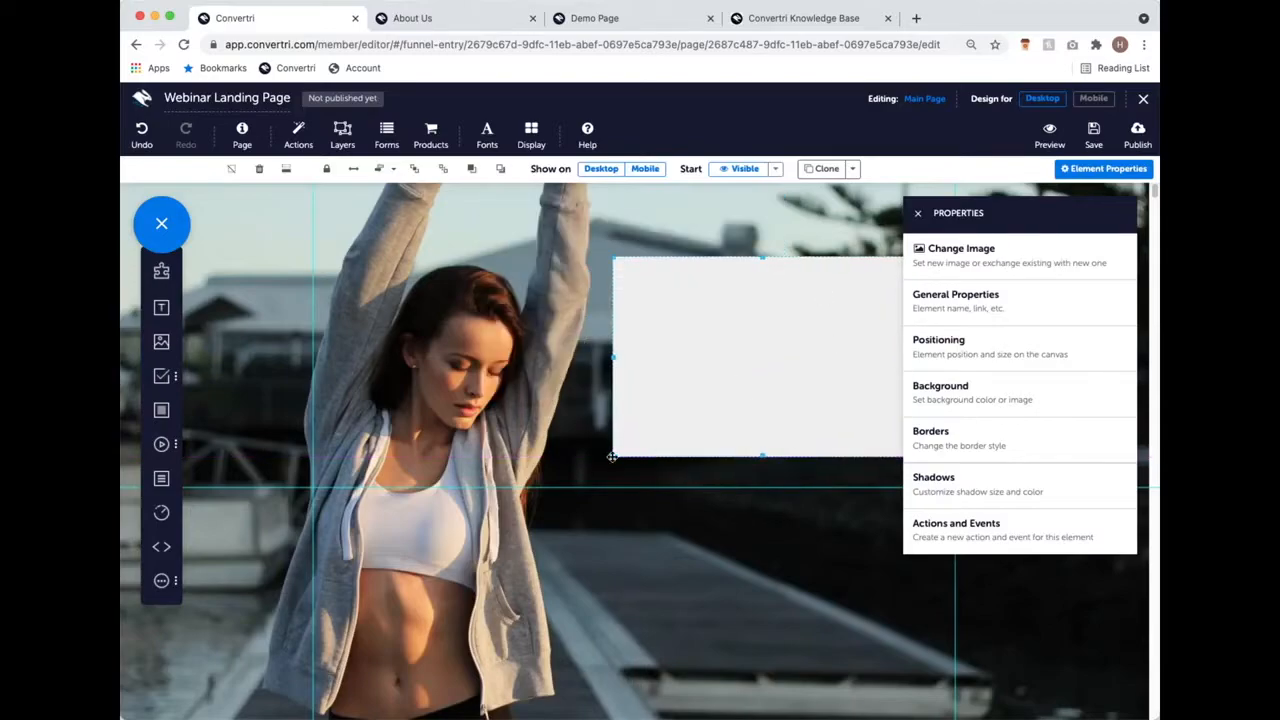
Step: Stretch the grey panel into a tall box and shift it over the photo's right side
drag(618, 459, 590, 716)
drag(751, 483, 779, 499)
scroll(794, 532, down, 1)
scroll(776, 515, up, 1)
scroll(778, 496, up, 2)
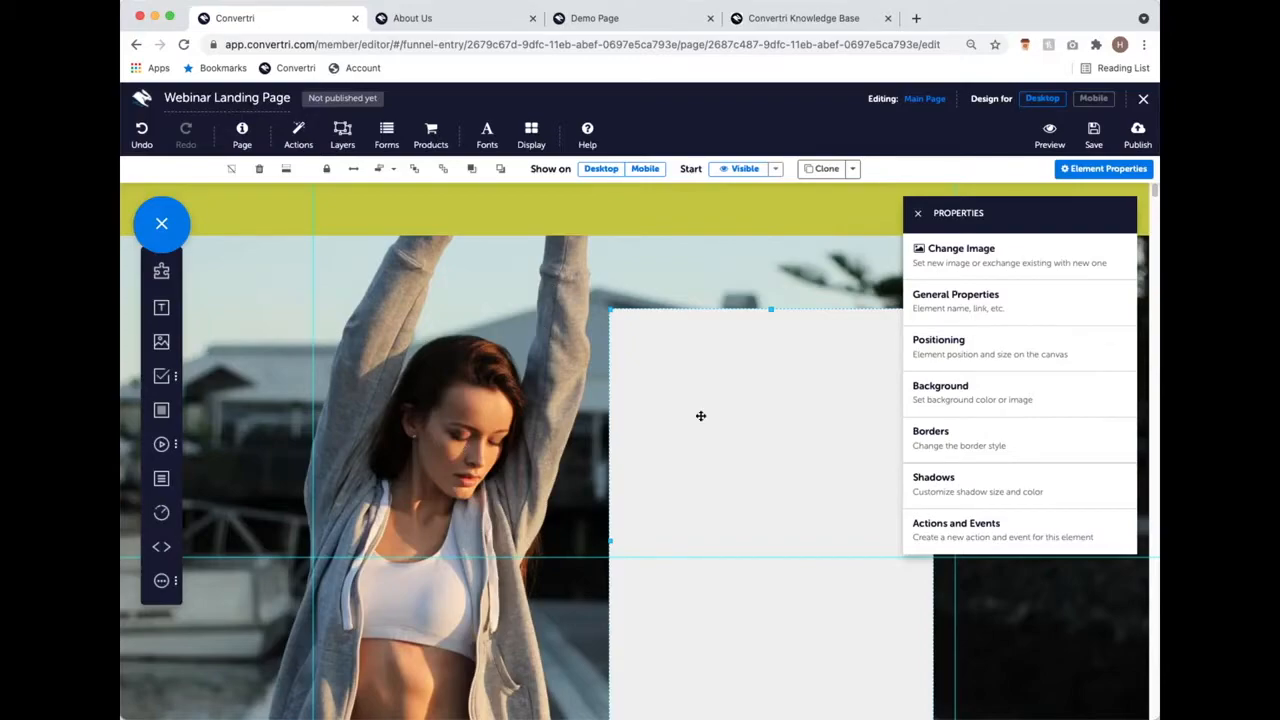
scroll(700, 414, down, 2)
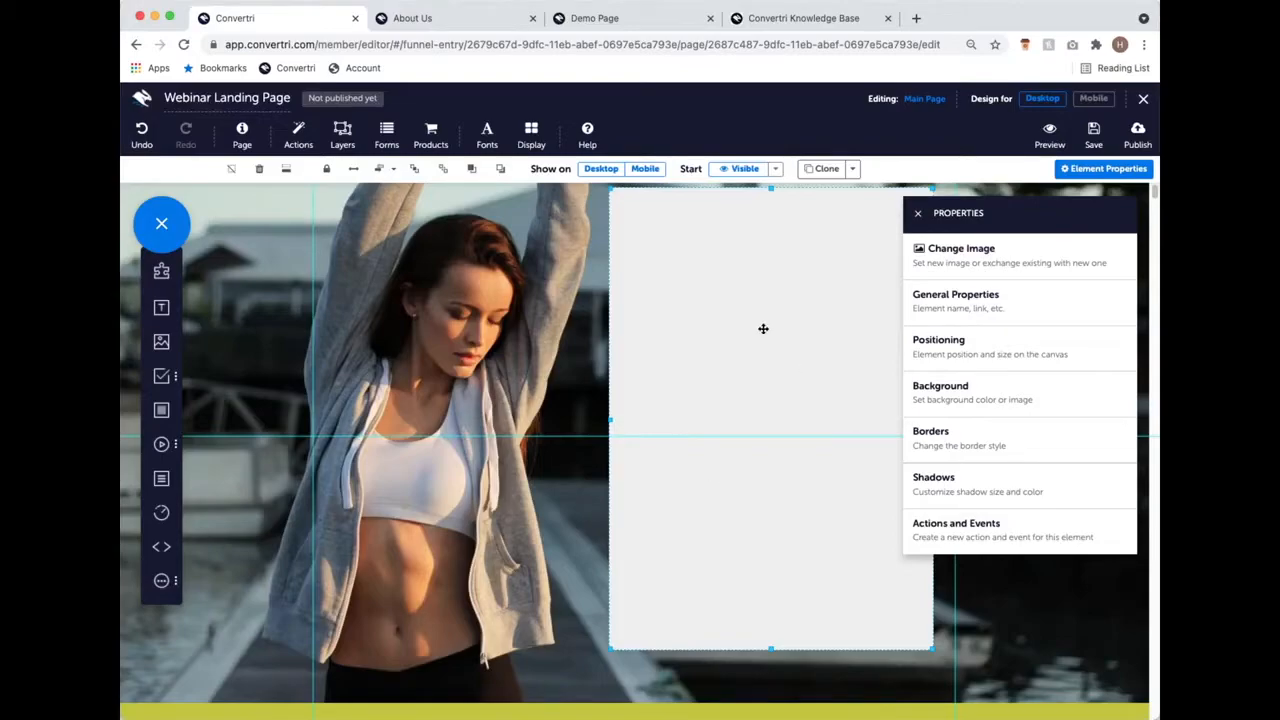
Step: Switch to the Demo Page and scroll down to its opt-in box
click(623, 23)
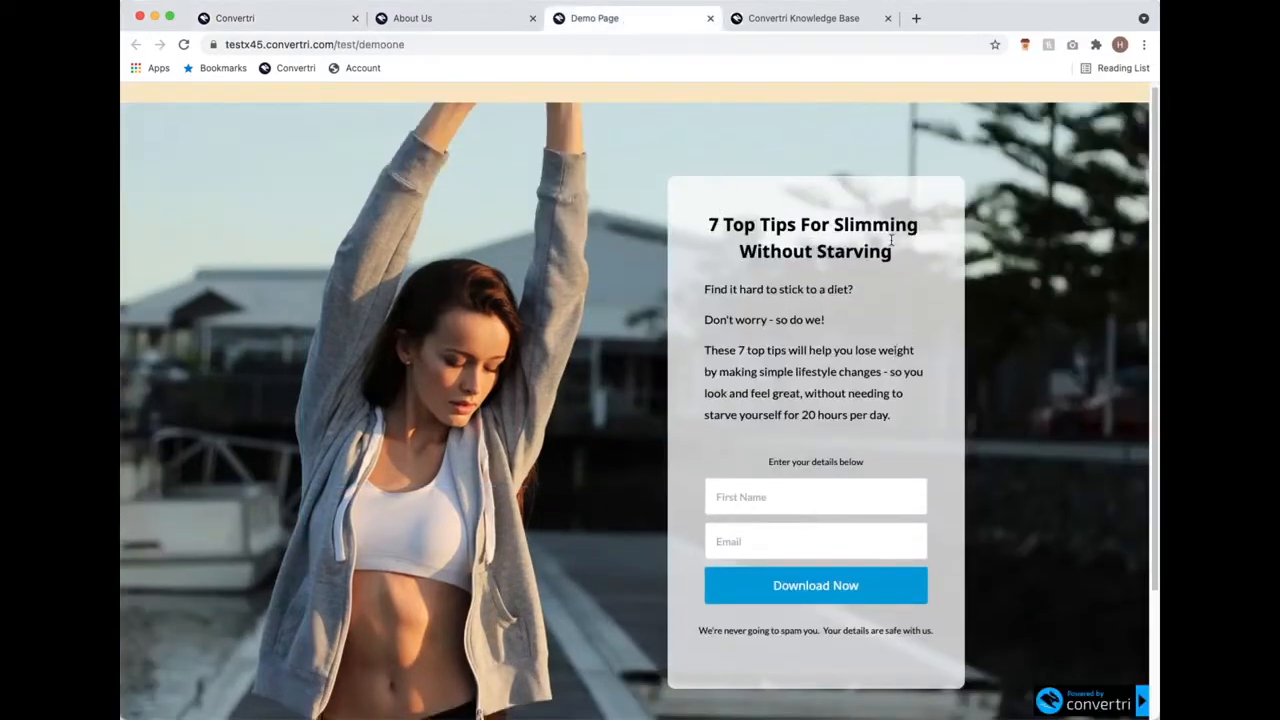
scroll(930, 240, down, 1)
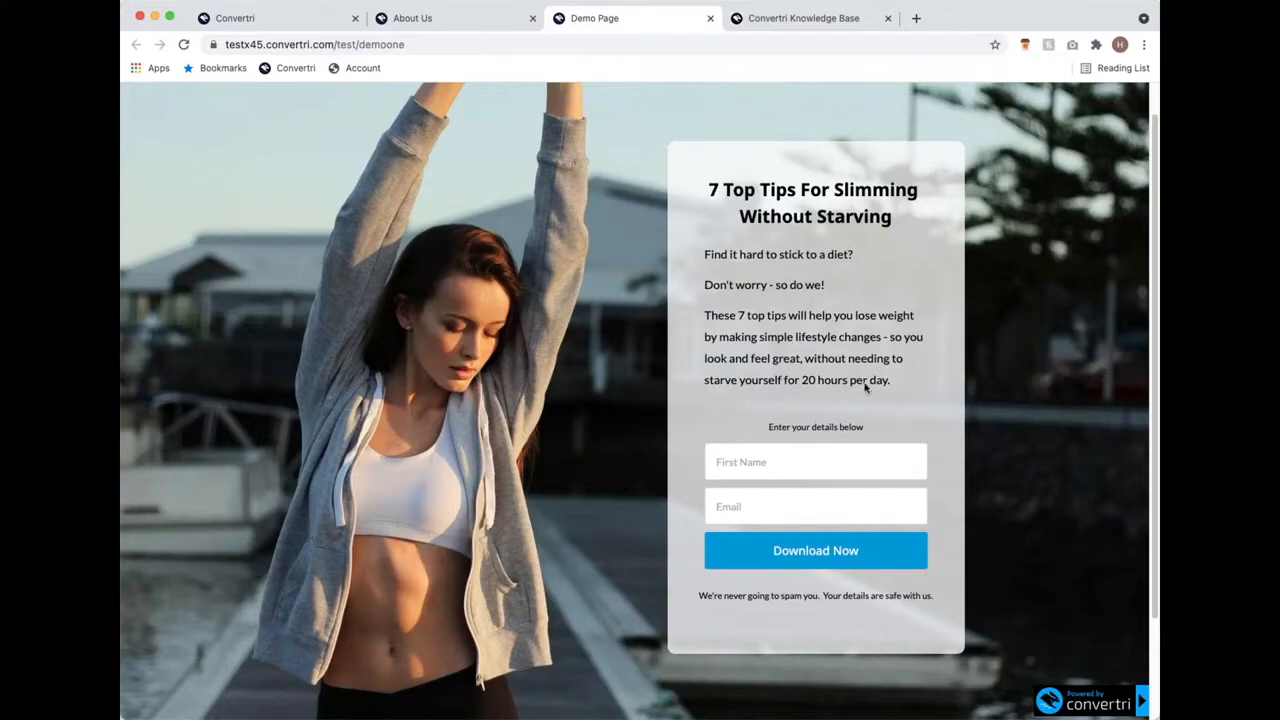
scroll(850, 438, down, 3)
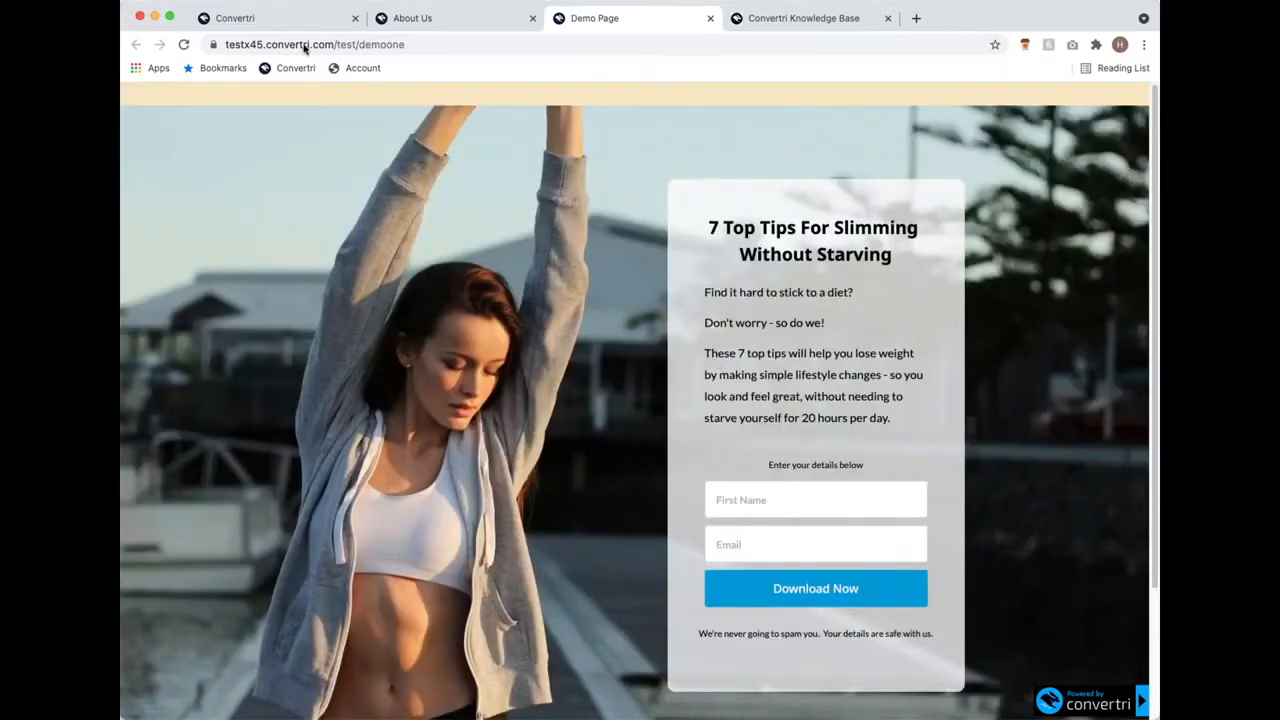
Step: Back in the editor, place a new text element inside the grey panel
click(248, 18)
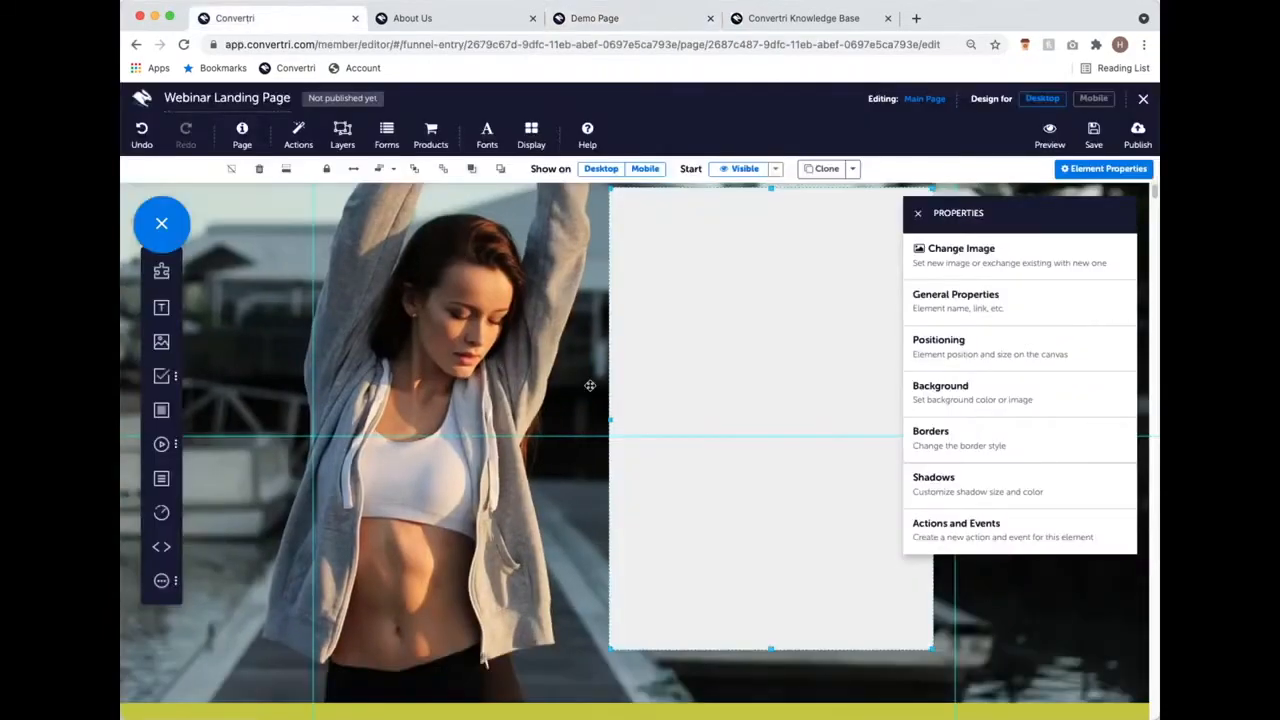
scroll(590, 385, up, 1)
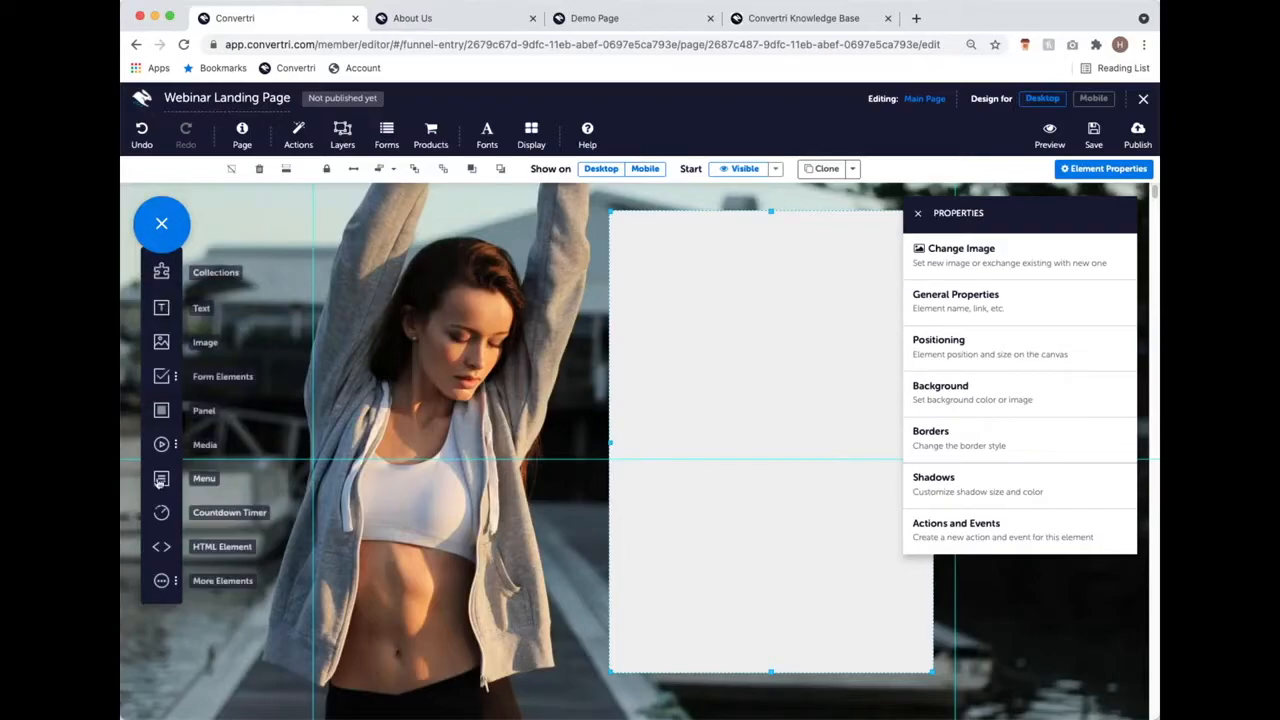
click(164, 308)
drag(684, 221, 794, 263)
Step: Type the heading '7 Top Tips for Slimming Without Starving', correcting the typos
click(778, 256)
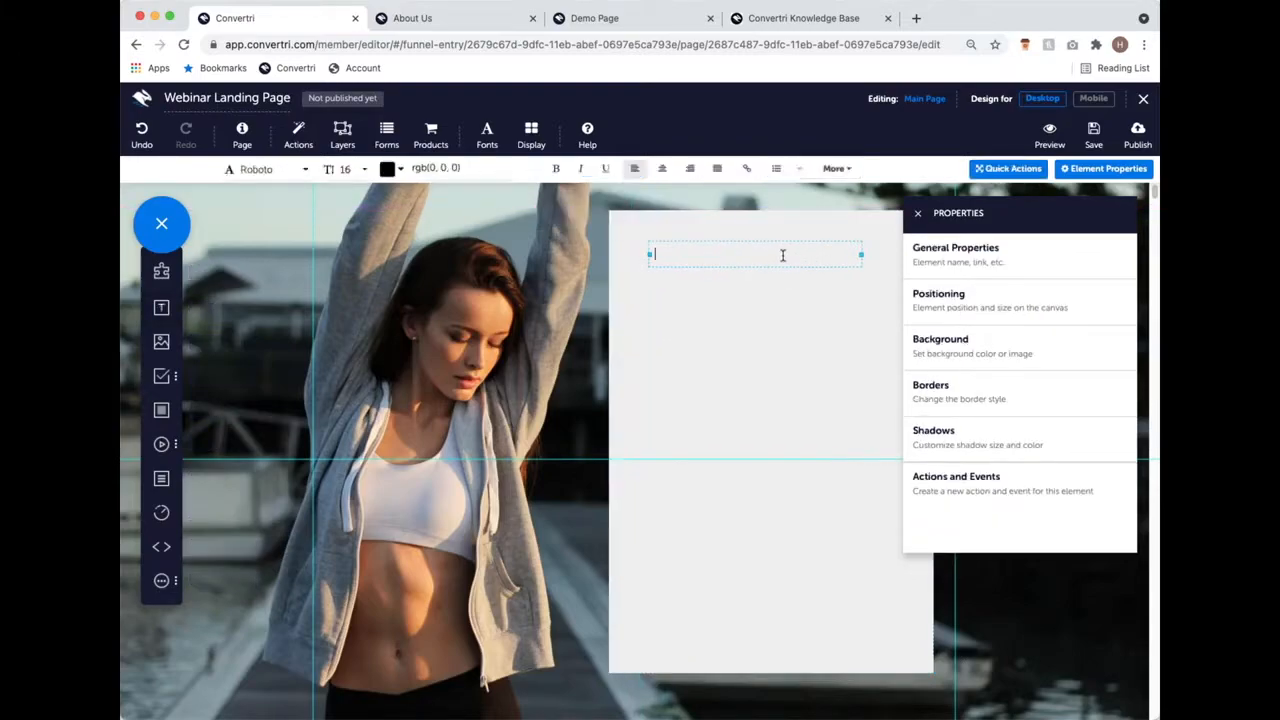
text(7 Top Tips for Slimmming)
key(BackSpace)
key(BackSpace)
text(W)
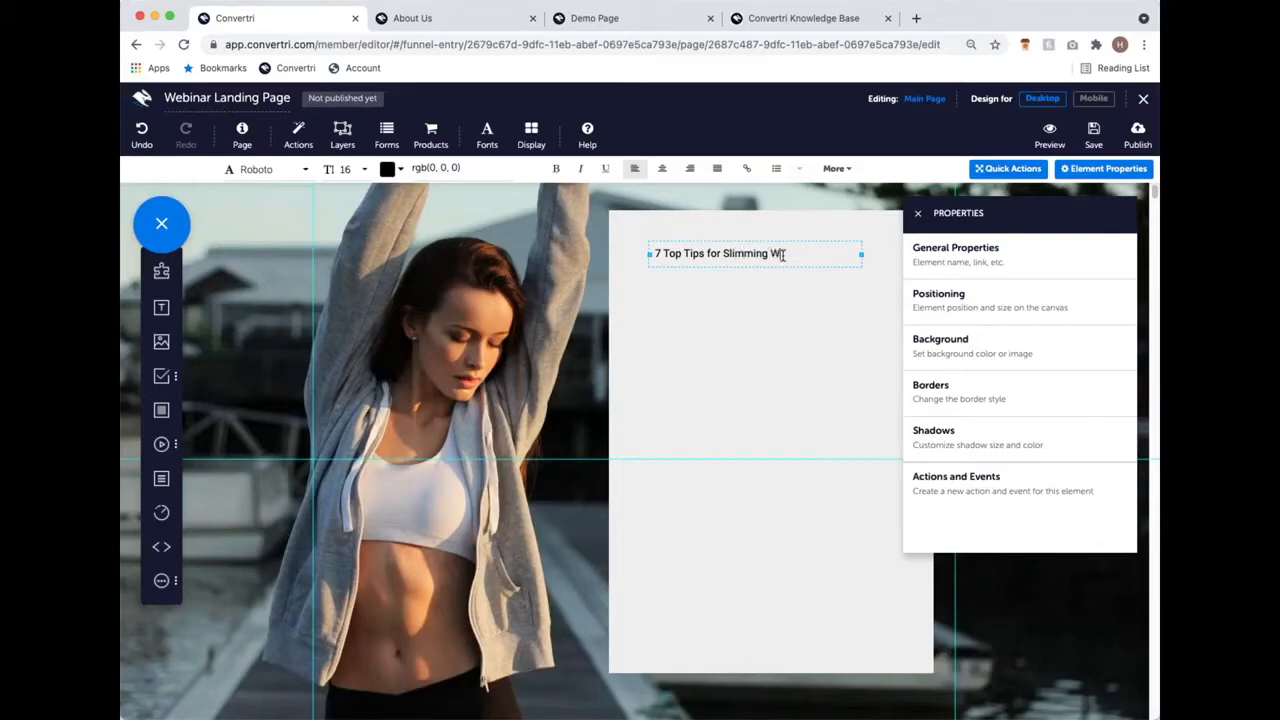
text(ihtout Starving)
key(BackSpace)
key(BackSpace)
key(BackSpace)
key(BackSpace)
key(BackSpace)
key(BackSpace)
key(BackSpace)
key(BackSpace)
key(BackSpace)
key(BackSpace)
key(BackSpace)
key(BackSpace)
key(BackSpace)
key(BackSpace)
text(thout St)
key(BackSpace)
key(BackSpace)
key(BackSpace)
key(BackSpace)
key(BackSpace)
key(BackSpace)
key(BackSpace)
key(BackSpace)
text(thout Starving)
Step: Add a text block under the heading with lines 'Find it hard to stick to a diet?', 'Don't worry - so do we!', 'These'
mouse_move(161, 305)
drag(161, 307, 679, 294)
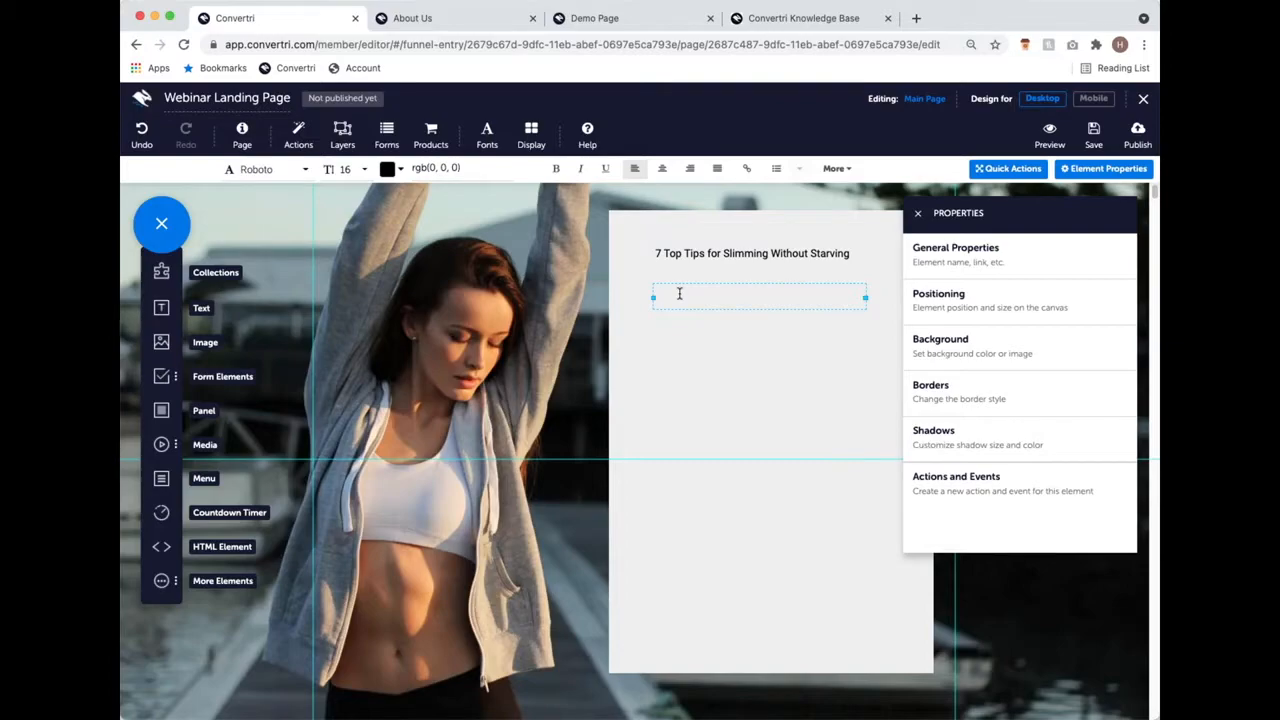
text(Find it hard to stick to a diet)
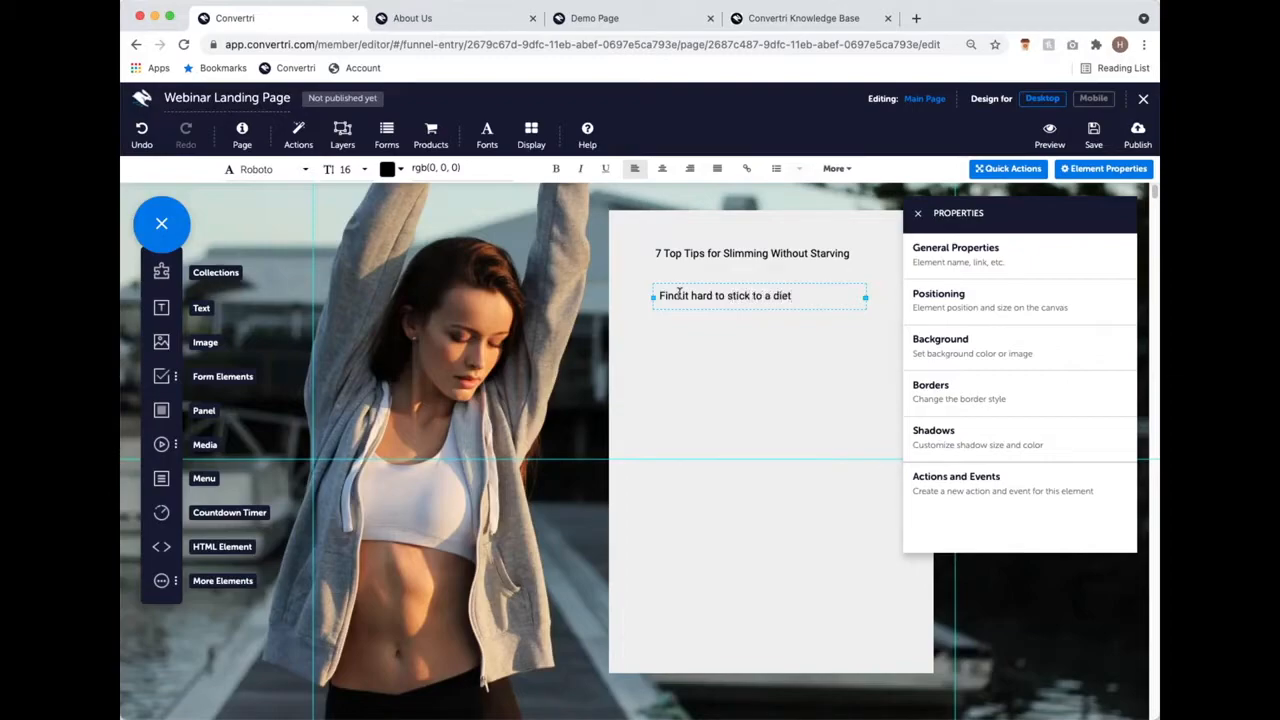
text(?)
key(Return)
text(Don't worry - so do we!)
key(Return)
text(Therse)
key(BackSpace)
key(BackSpace)
key(BackSpace)
text(se)
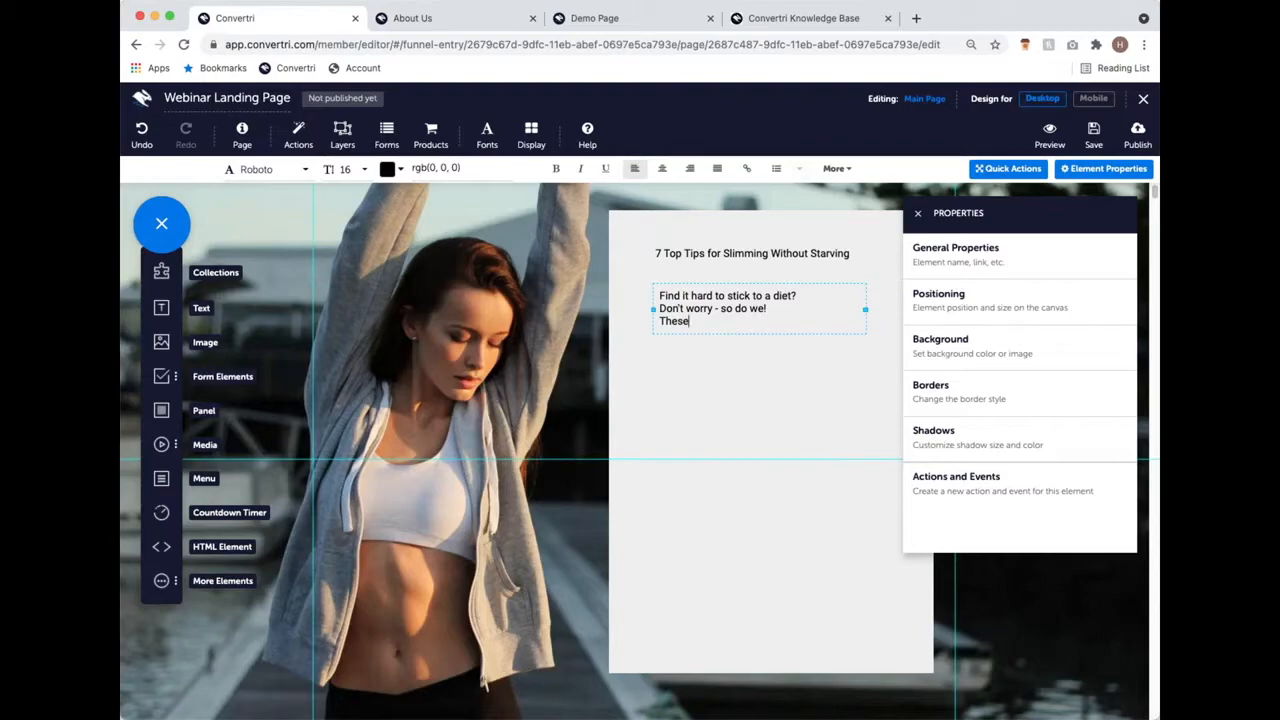
Step: Try centre alignment on the body text, then revert it to left alignment
drag(738, 318, 667, 289)
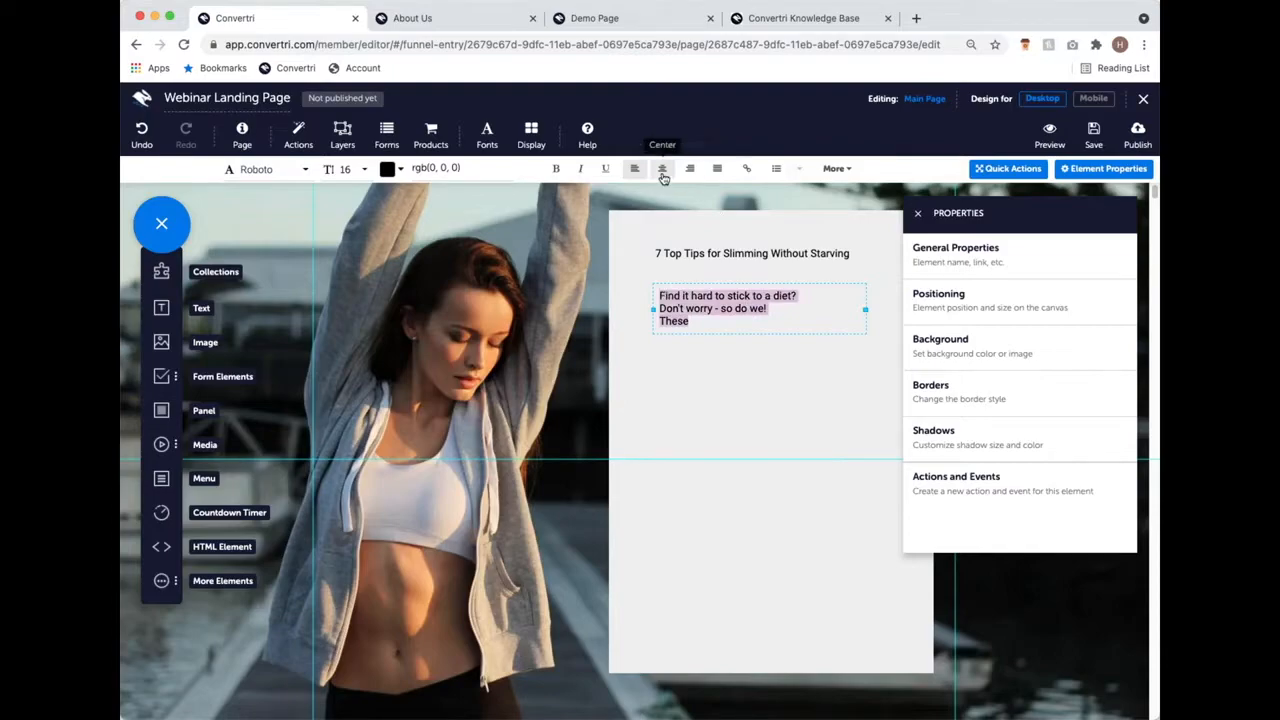
click(660, 170)
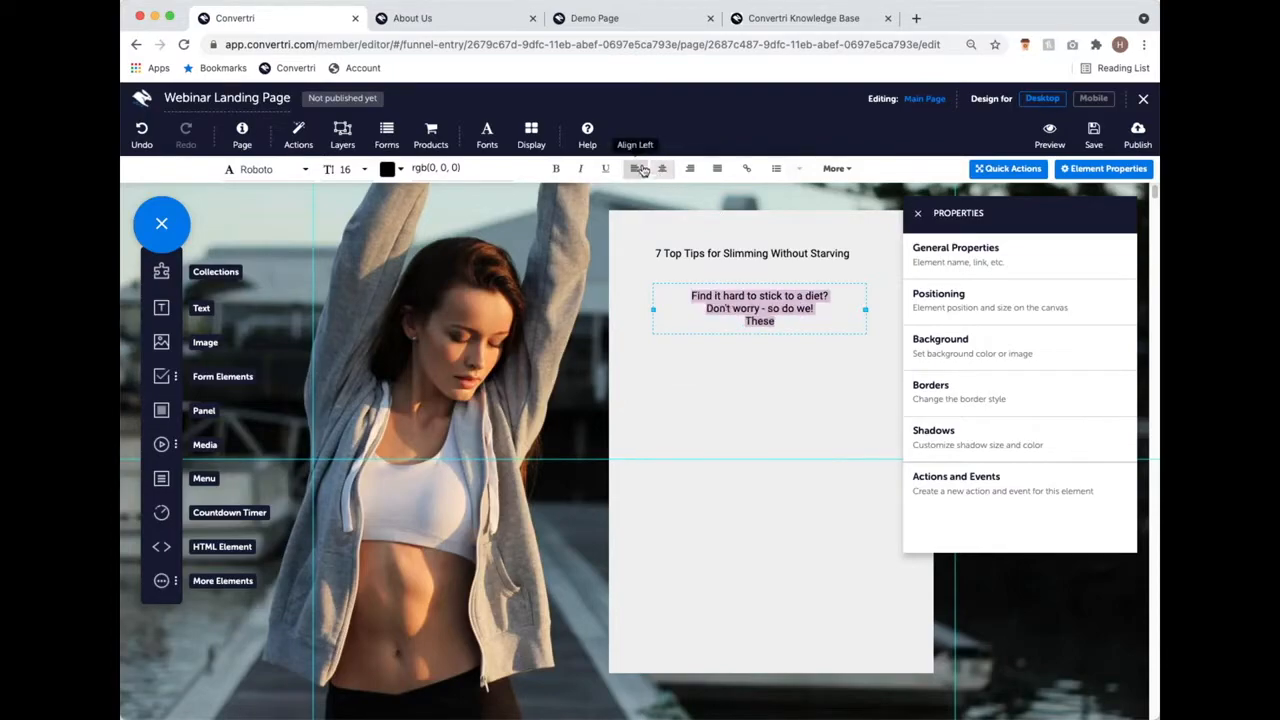
click(640, 169)
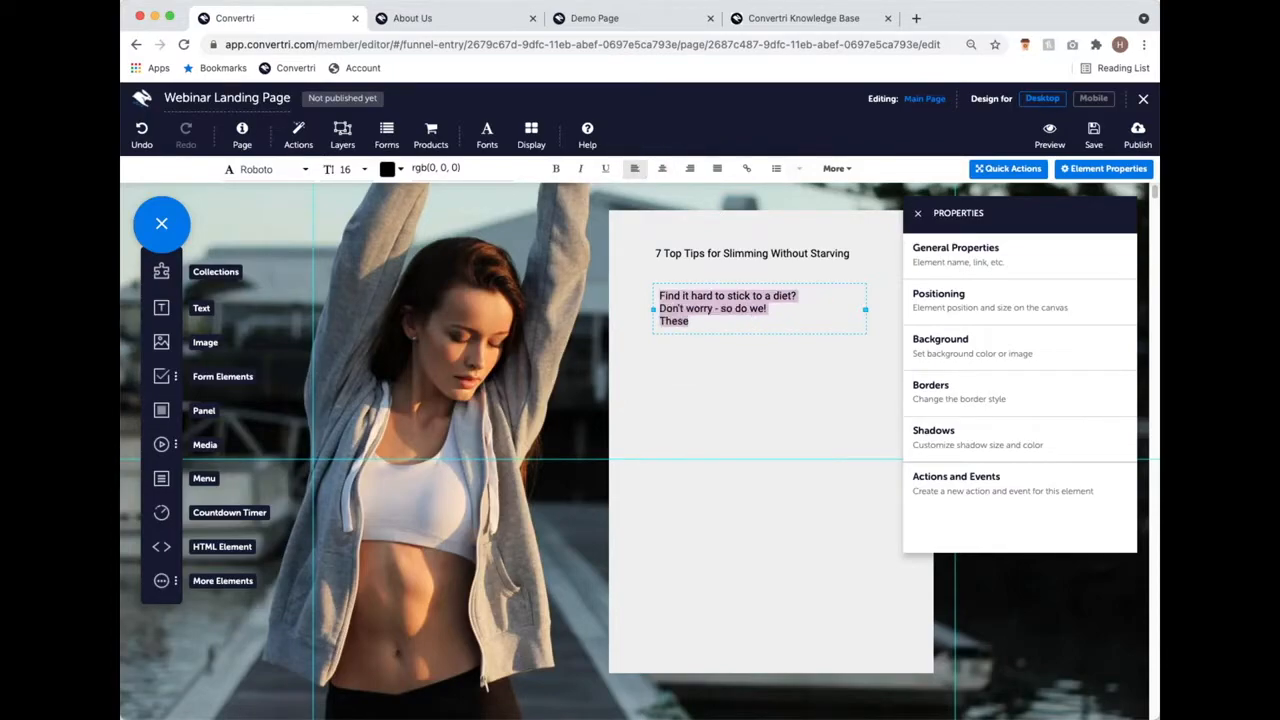
click(708, 312)
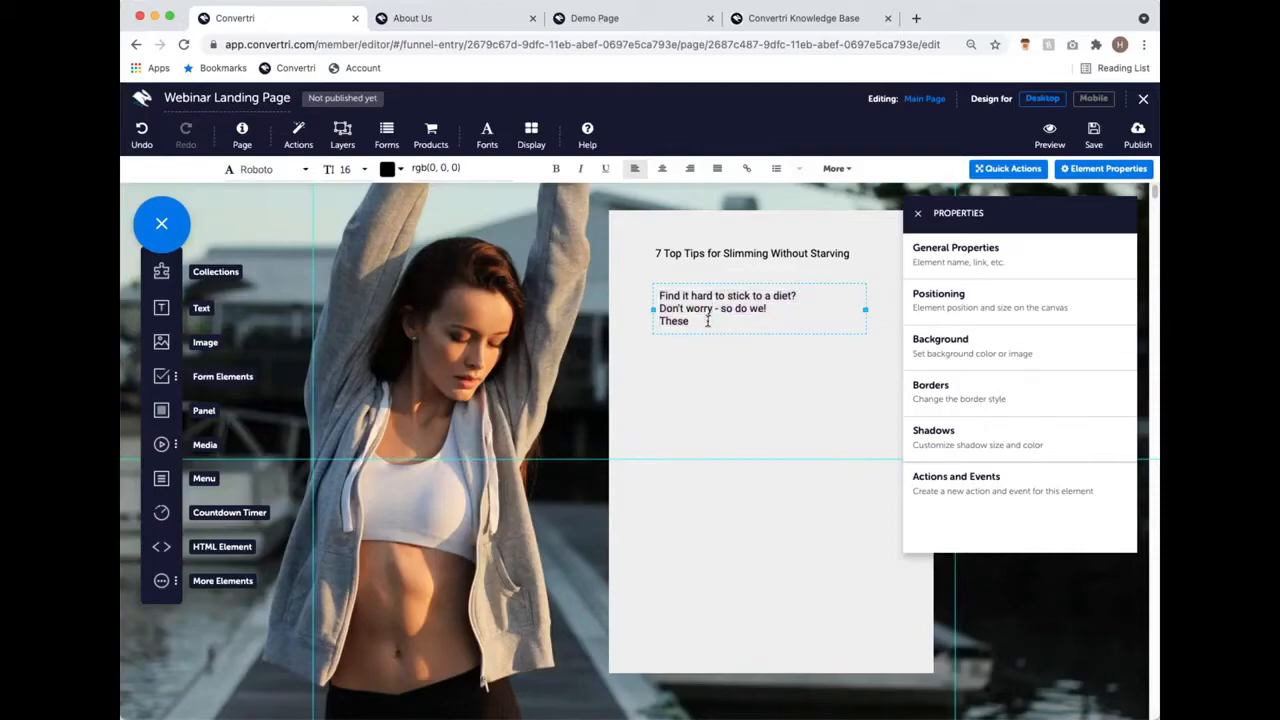
Step: Type the 7 top tips paragraph ending 'without needing to starve yourself for 20 hours per day'
text(7 top tips for s)
key(BackSpace)
key(BackSpace)
key(BackSpace)
key(BackSpace)
key(BackSpace)
text(will help you to lose weight )
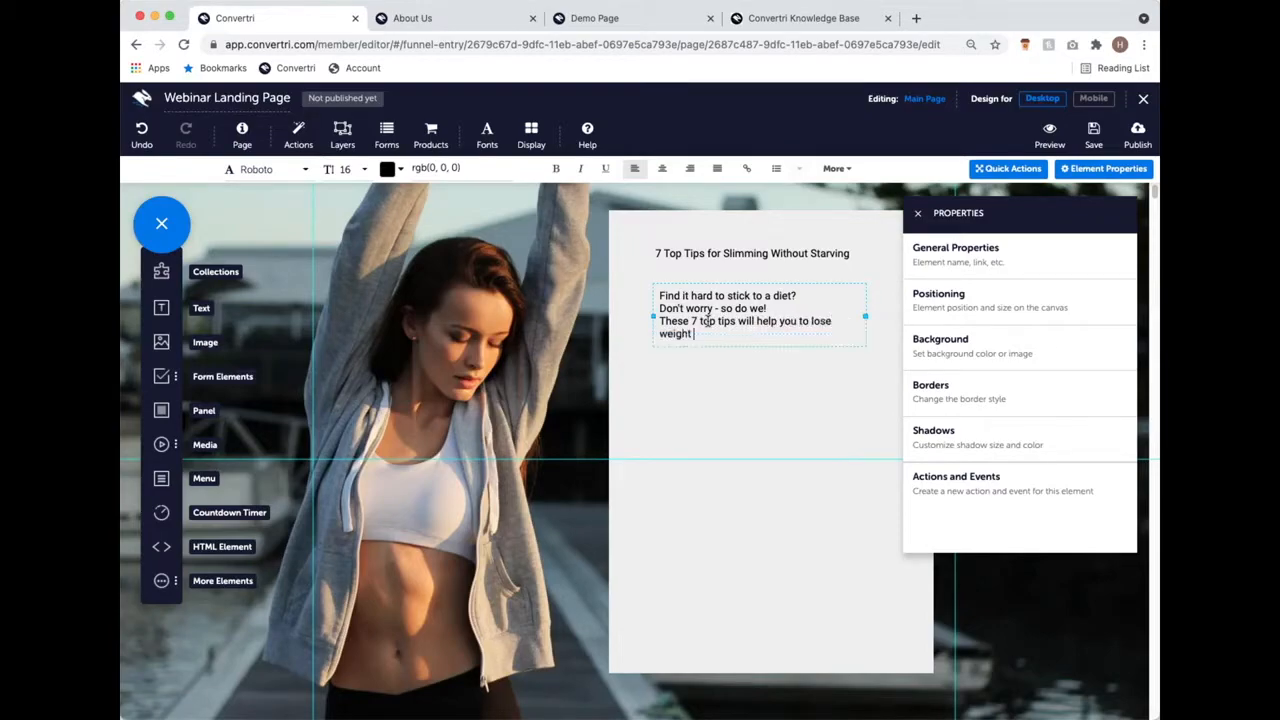
text(by making simple life)
text(style)
text( chanc)
text(es - so)
text( you)
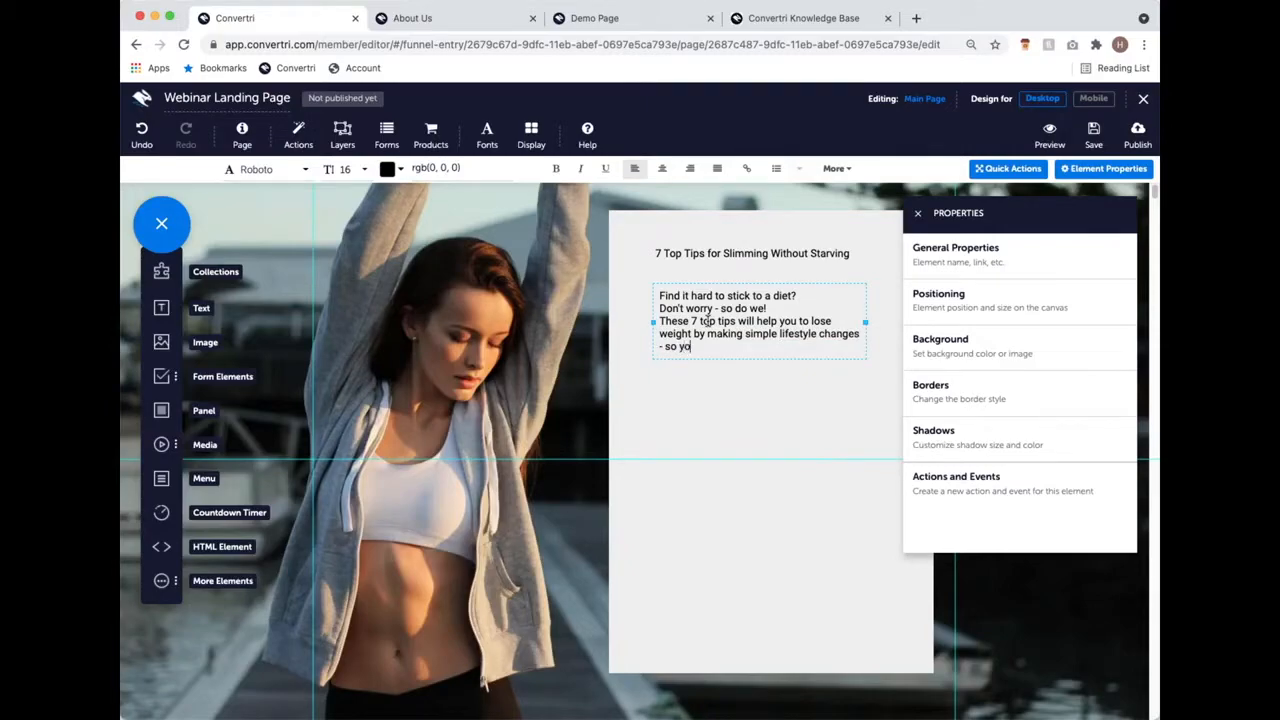
text( look and feel gret)
text(, wit)
key(BackSpace)
key(BackSpace)
key(BackSpace)
key(BackSpace)
key(BackSpace)
key(BackSpace)
text(at, withou)
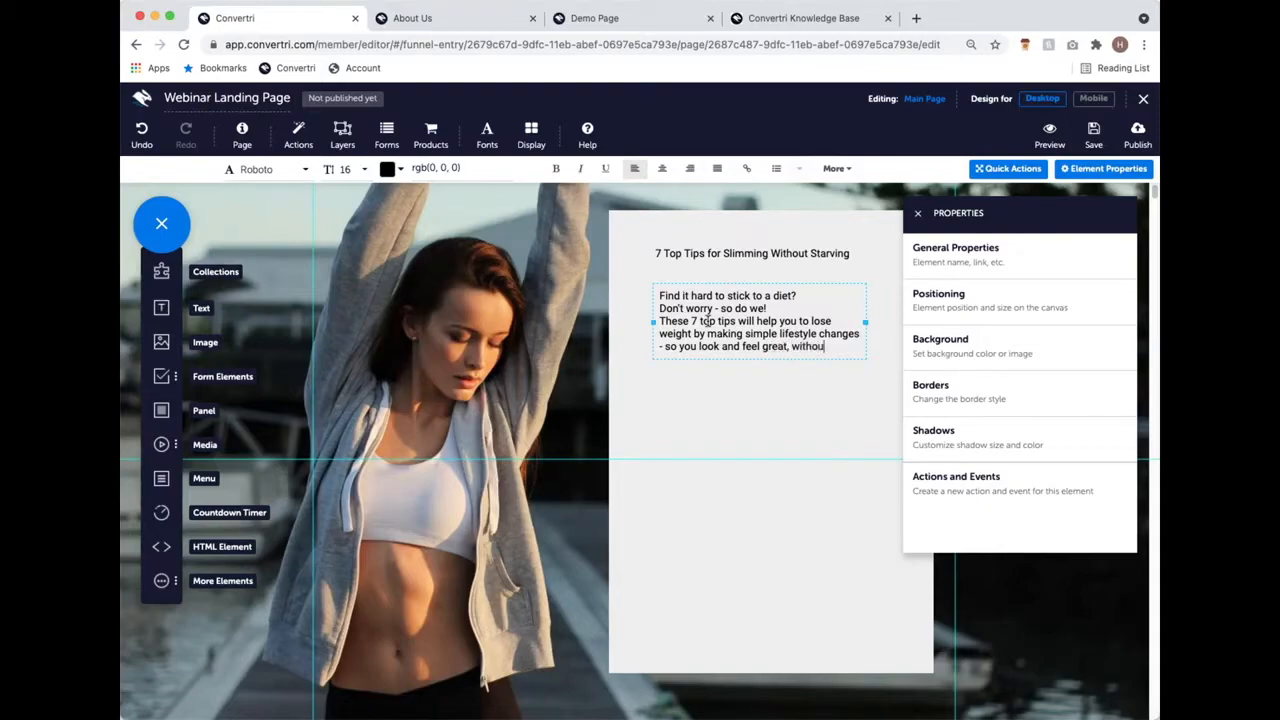
text(t needing to statve for)
key(BackSpace)
key(BackSpace)
key(BackSpace)
key(BackSpace)
key(BackSpace)
key(BackSpace)
key(BackSpace)
text(rve you)
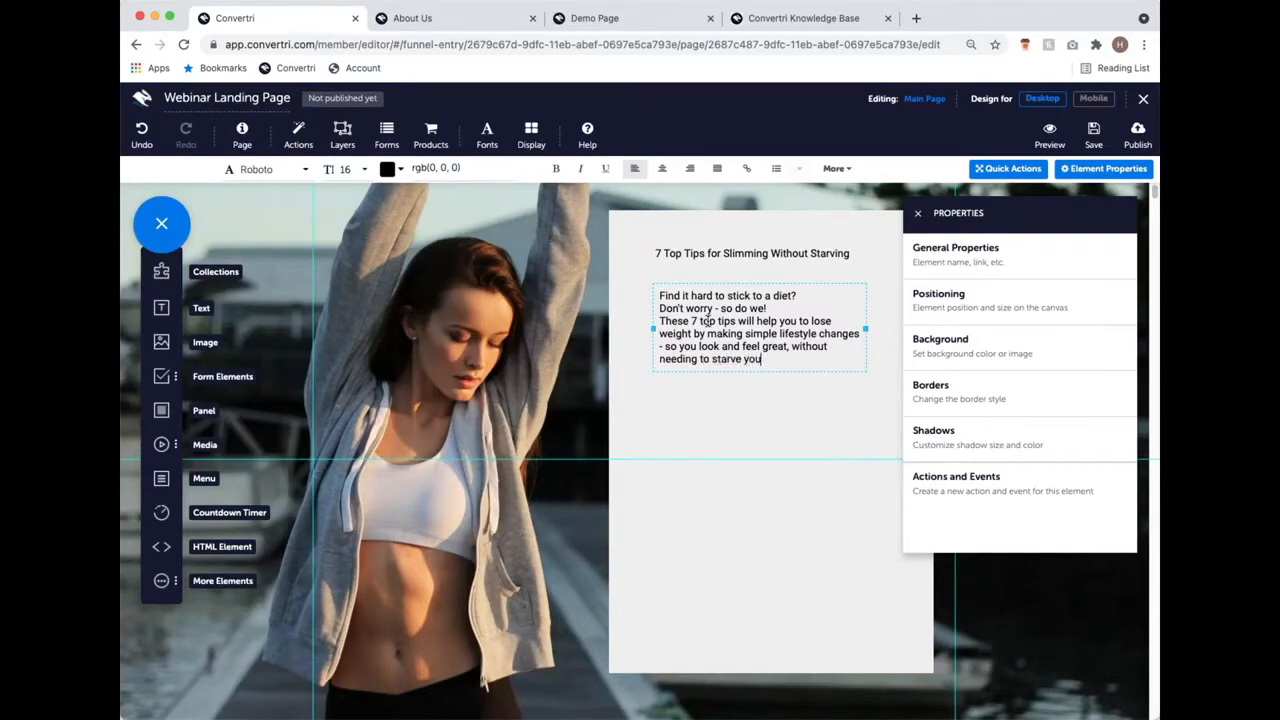
text(rself for 20 hours per day)
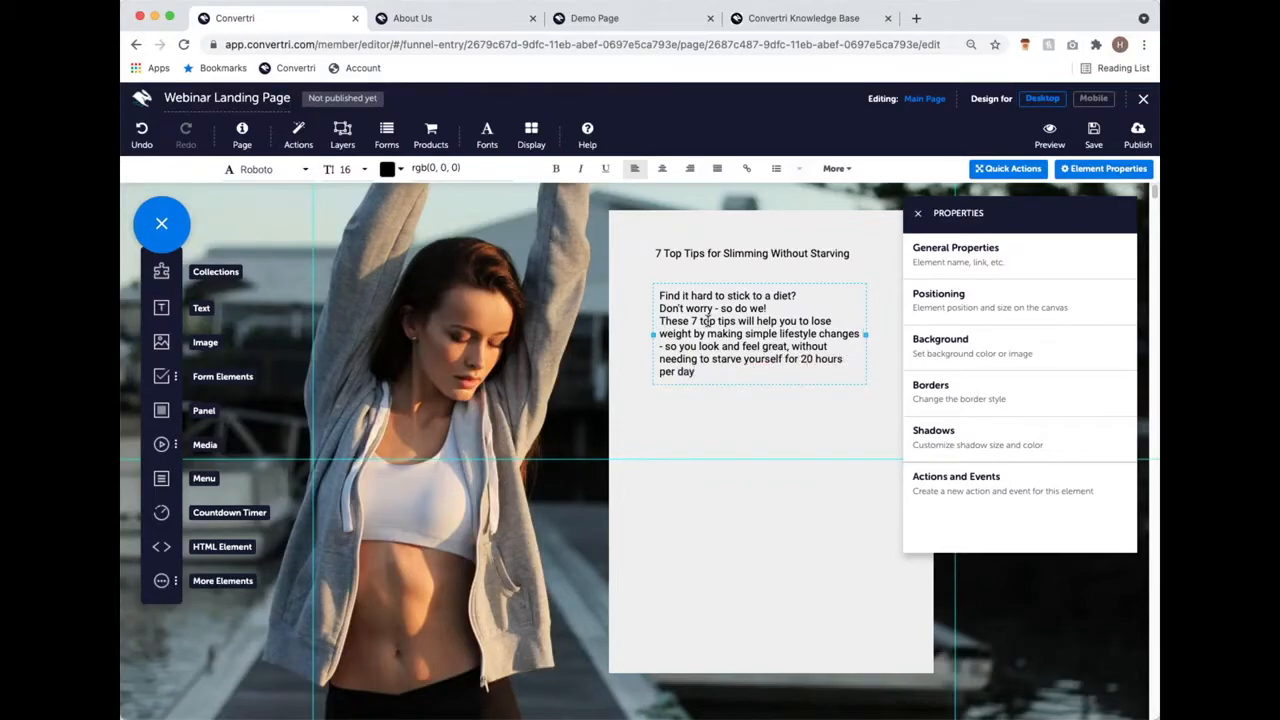
Step: Insert blank lines after the first two sentences to form three paragraphs
click(800, 297)
key(Return)
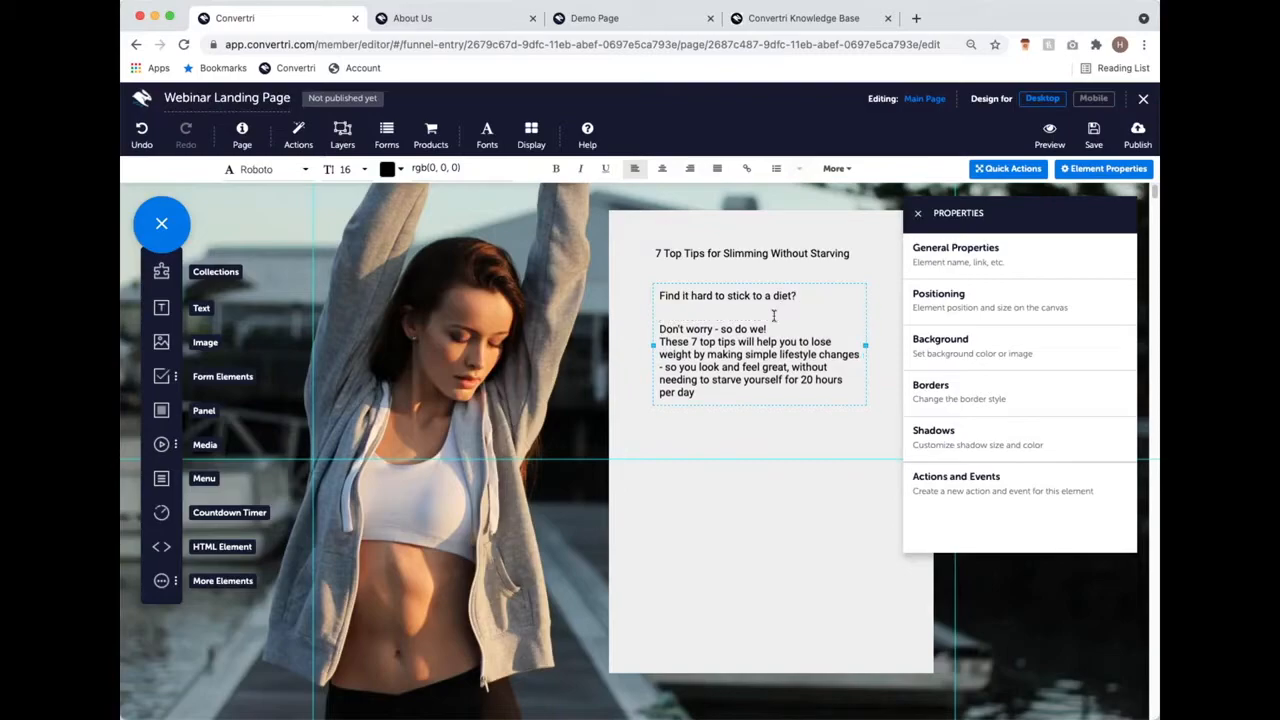
click(777, 327)
key(Return)
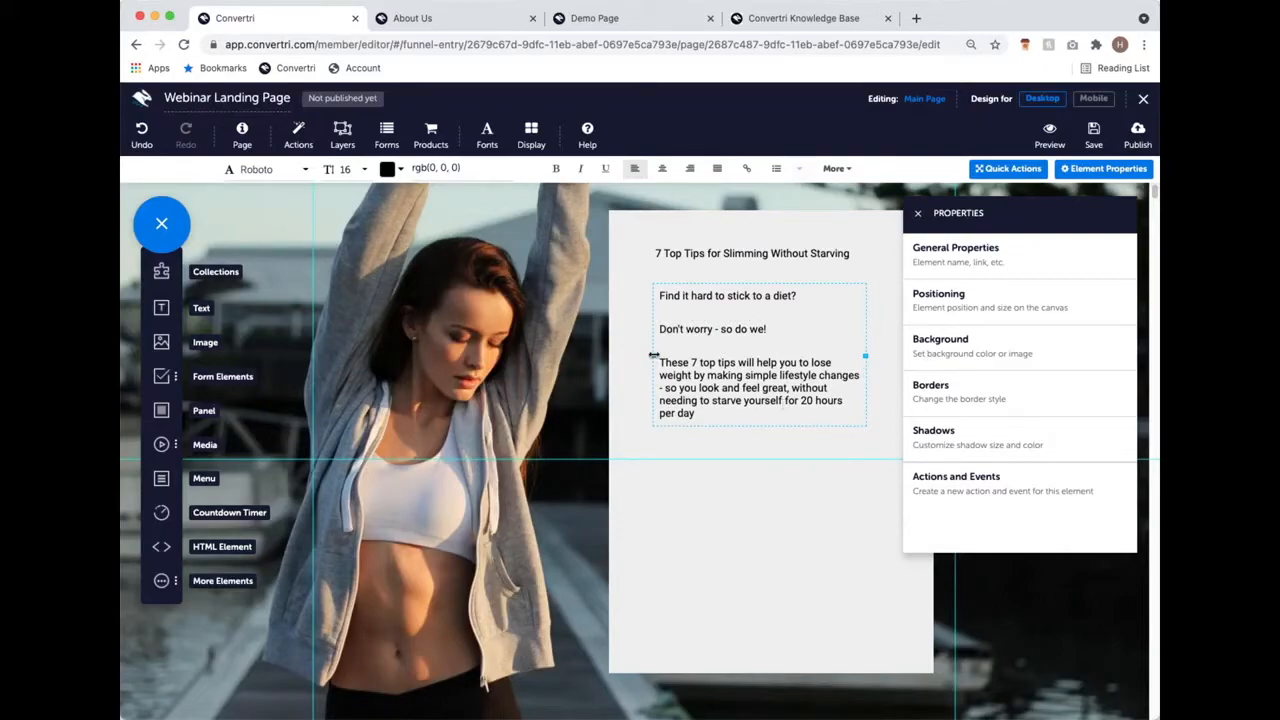
Step: Widen the body text, shift the grey panel up-left, and add an 'Enter your details below:' line beneath
drag(653, 355, 617, 352)
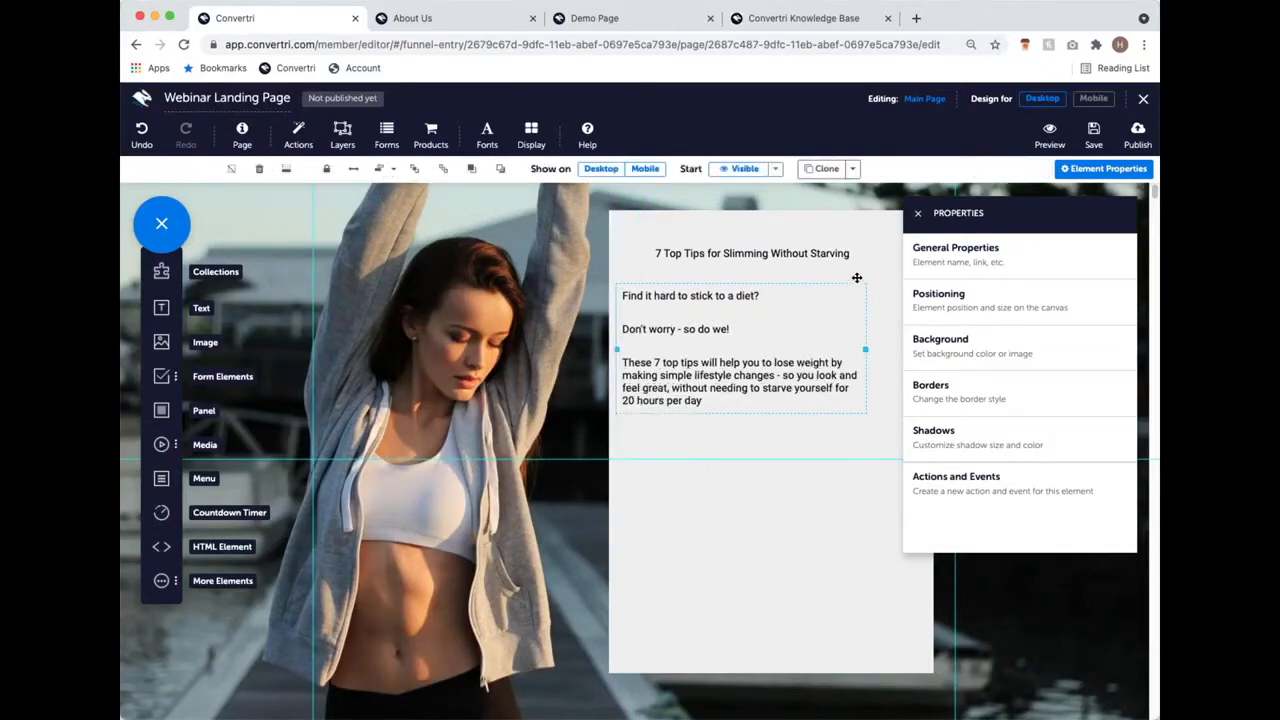
mouse_move(860, 279)
mouse_down()
mouse_move(820, 291)
mouse_move(853, 294)
mouse_up()
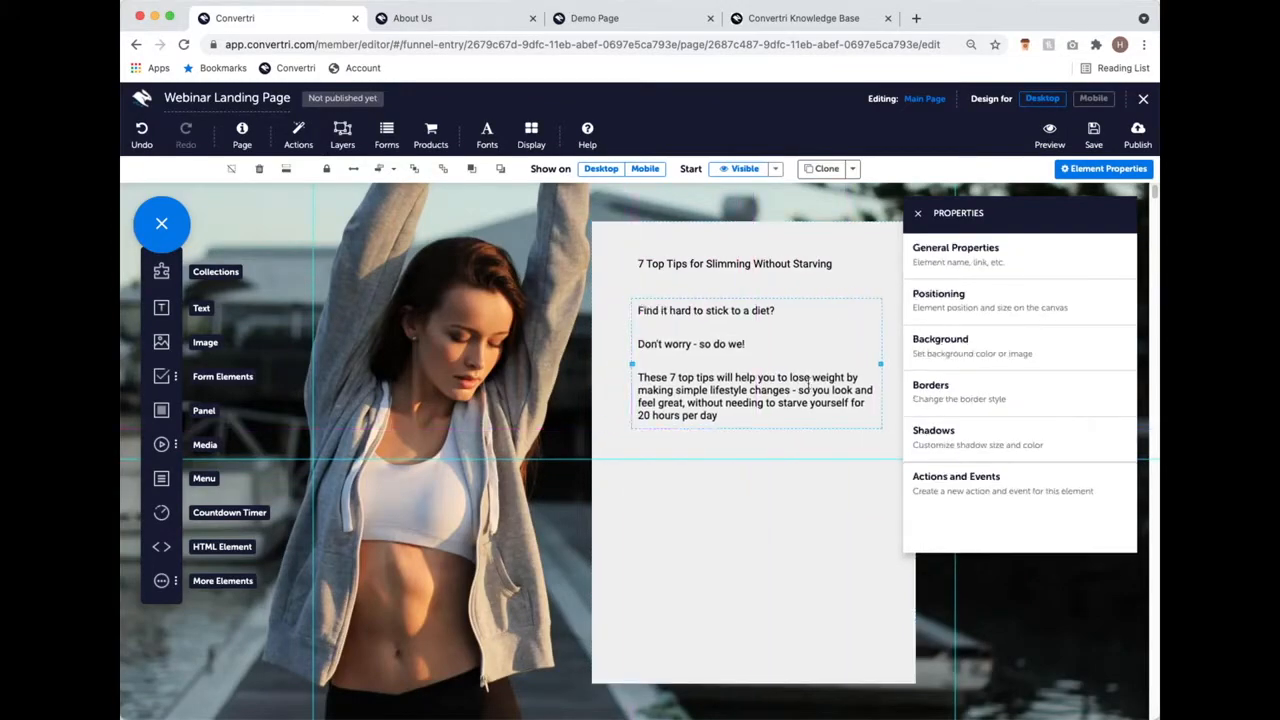
drag(161, 308, 671, 452)
text(Ente)
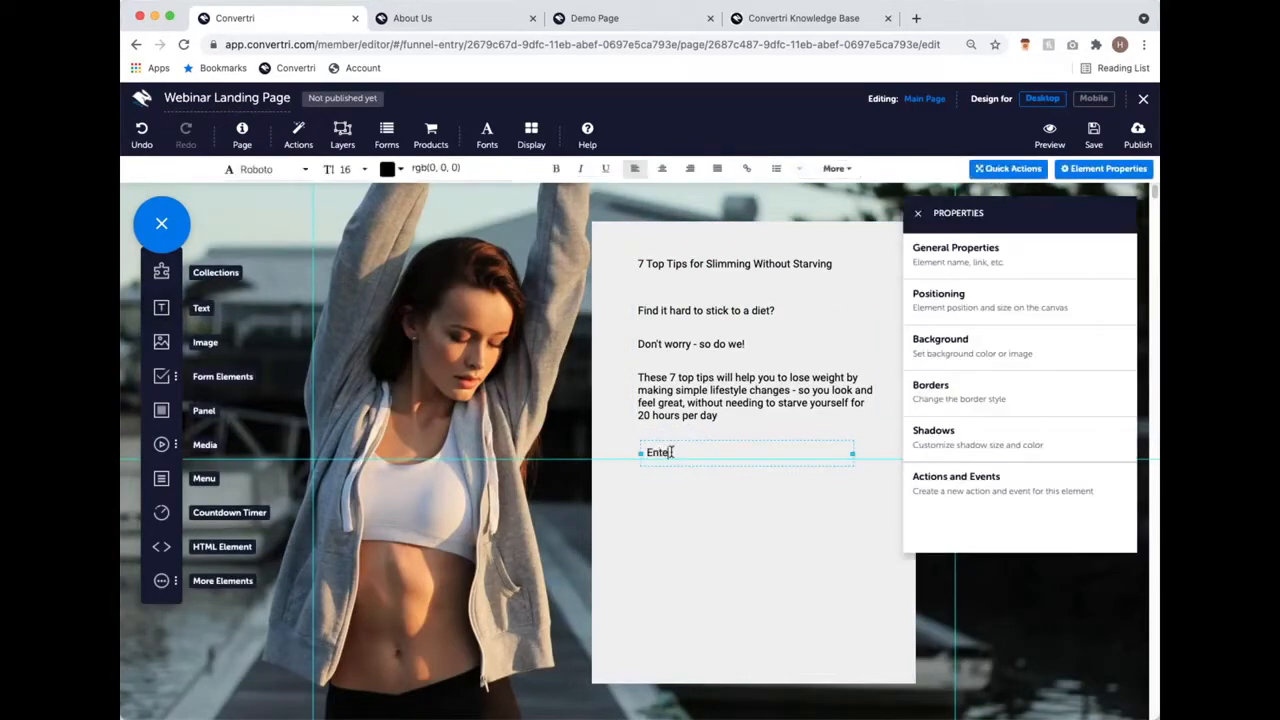
text(r your details below:)
drag(699, 443, 694, 438)
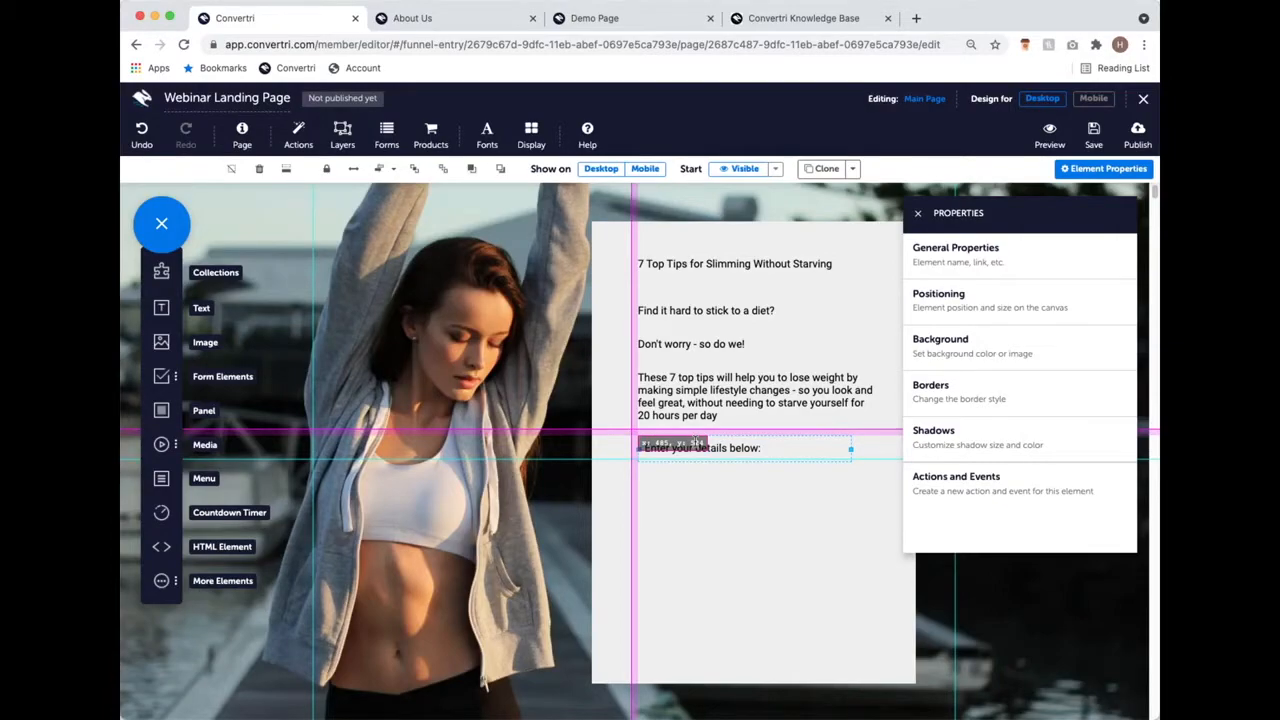
drag(695, 440, 696, 442)
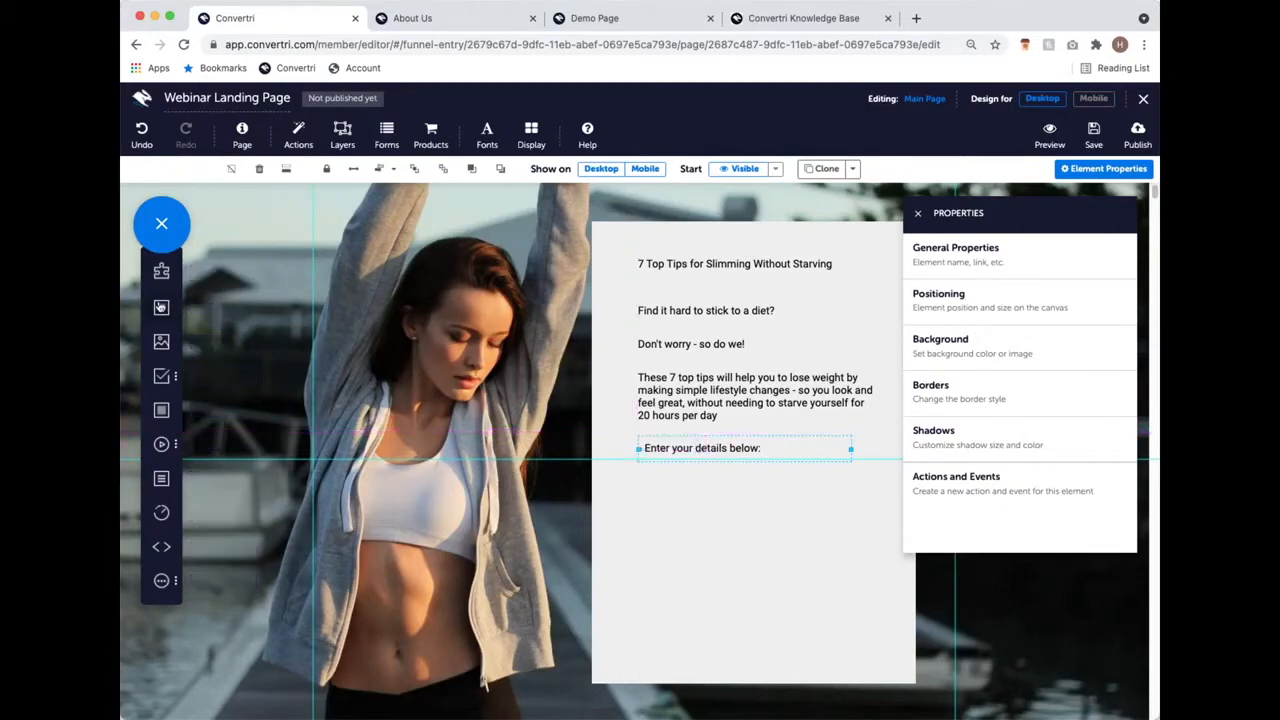
drag(163, 309, 645, 648)
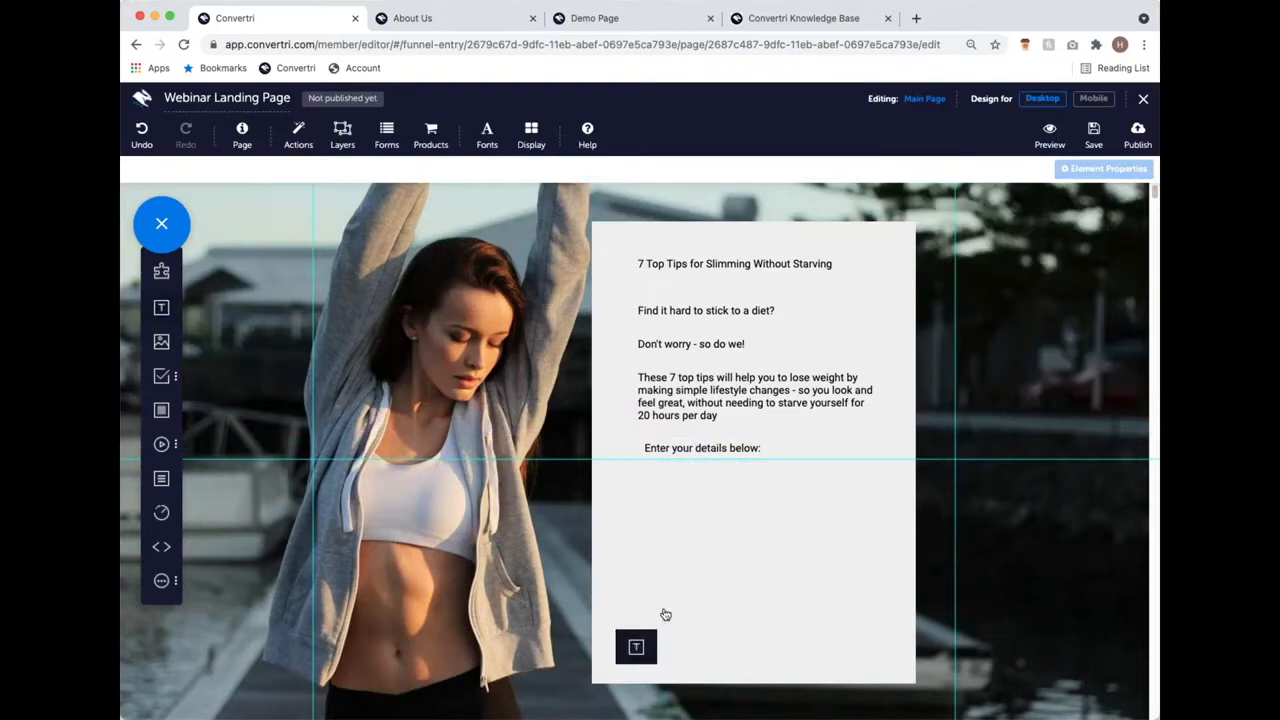
Step: Type the disclaimer 'We're never going to spam you, your details are safe with us', widened and centred
double_click(652, 640)
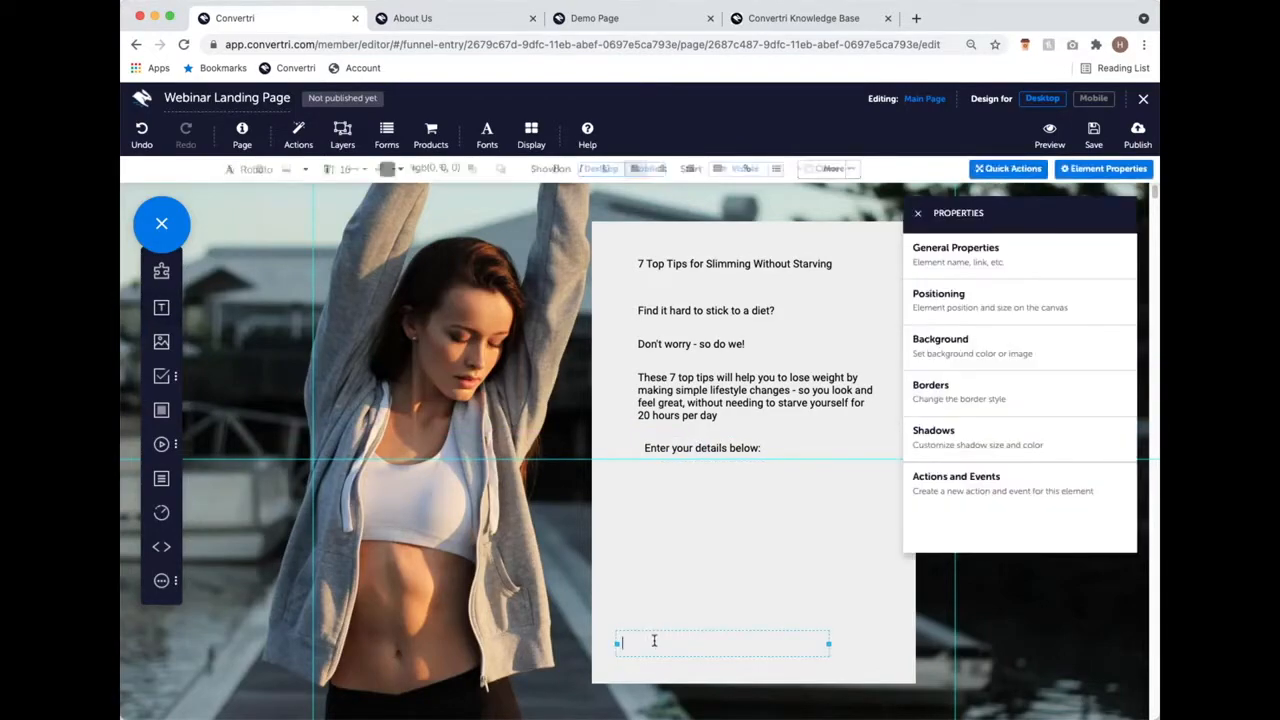
text(We're clever )
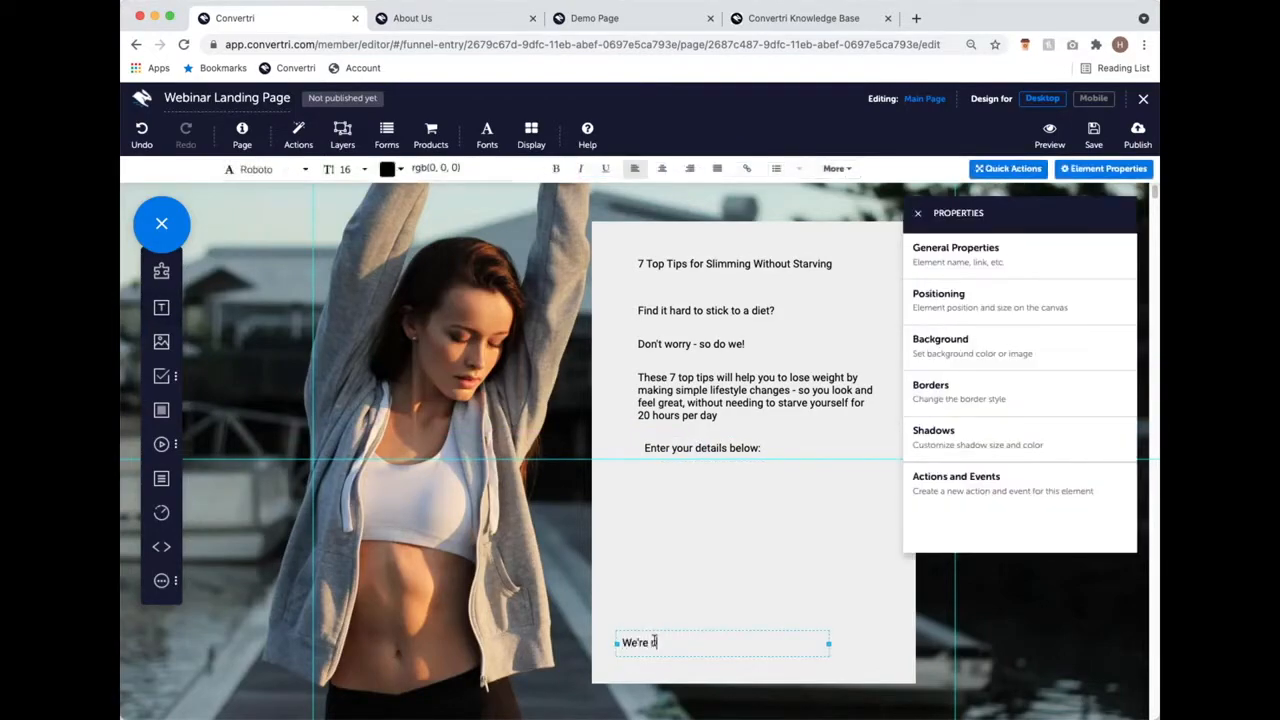
text(going)
text(to spam you, you)
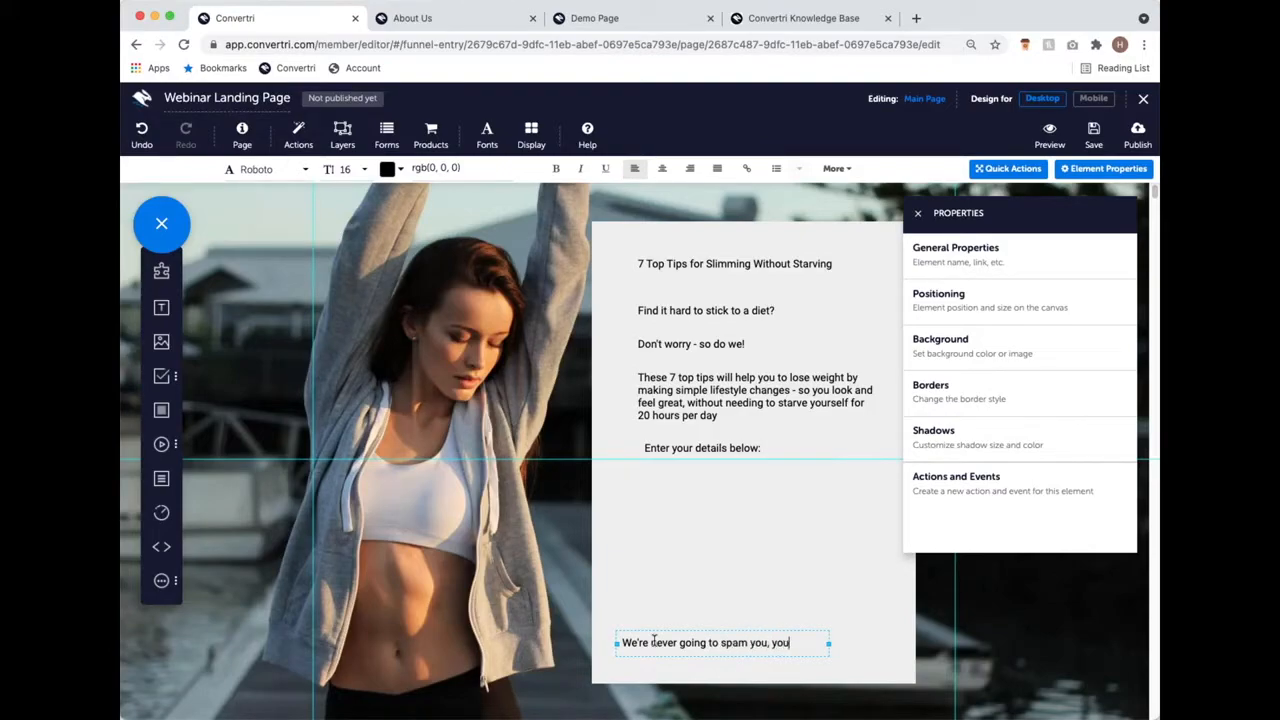
text(r details are safe with us)
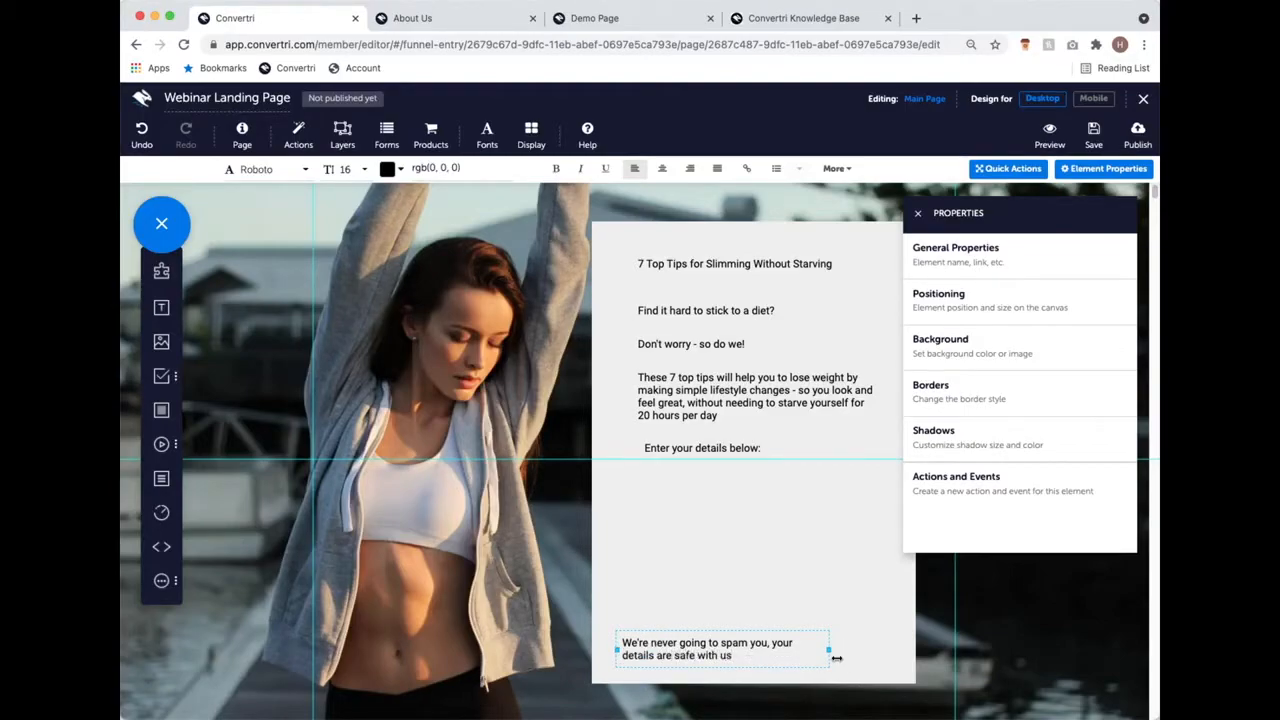
drag(829, 649, 915, 643)
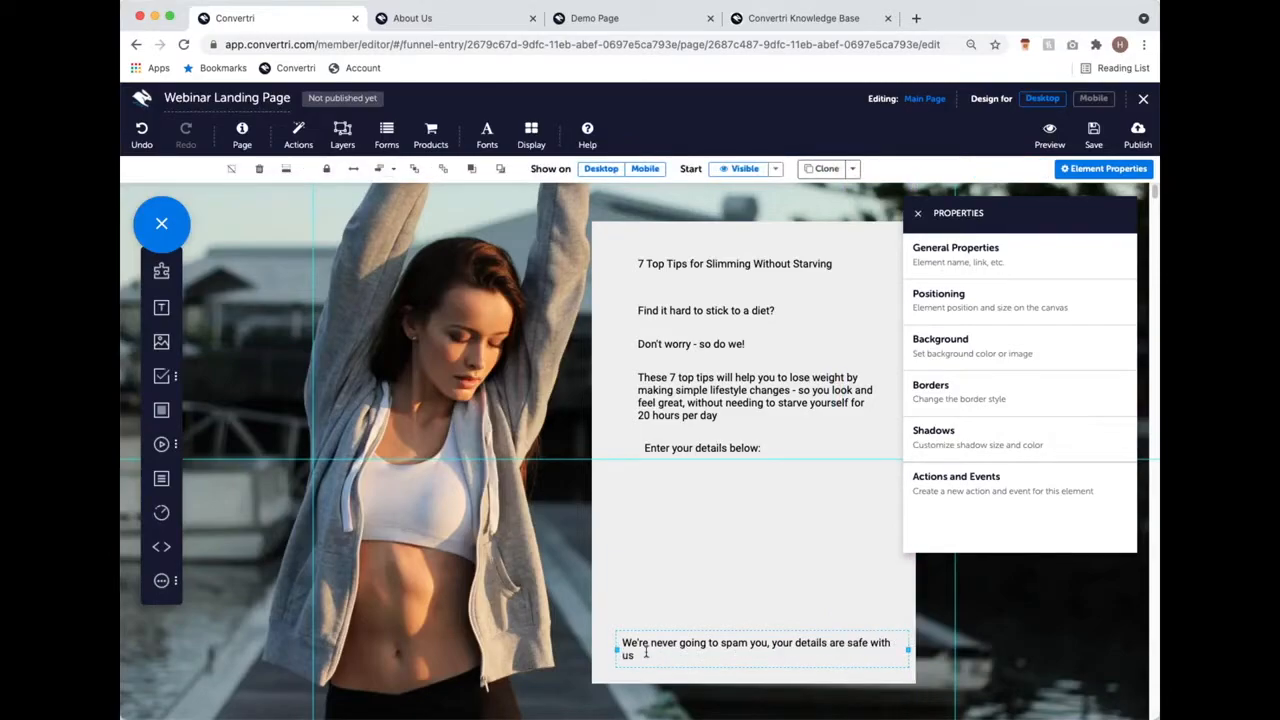
drag(609, 649, 636, 652)
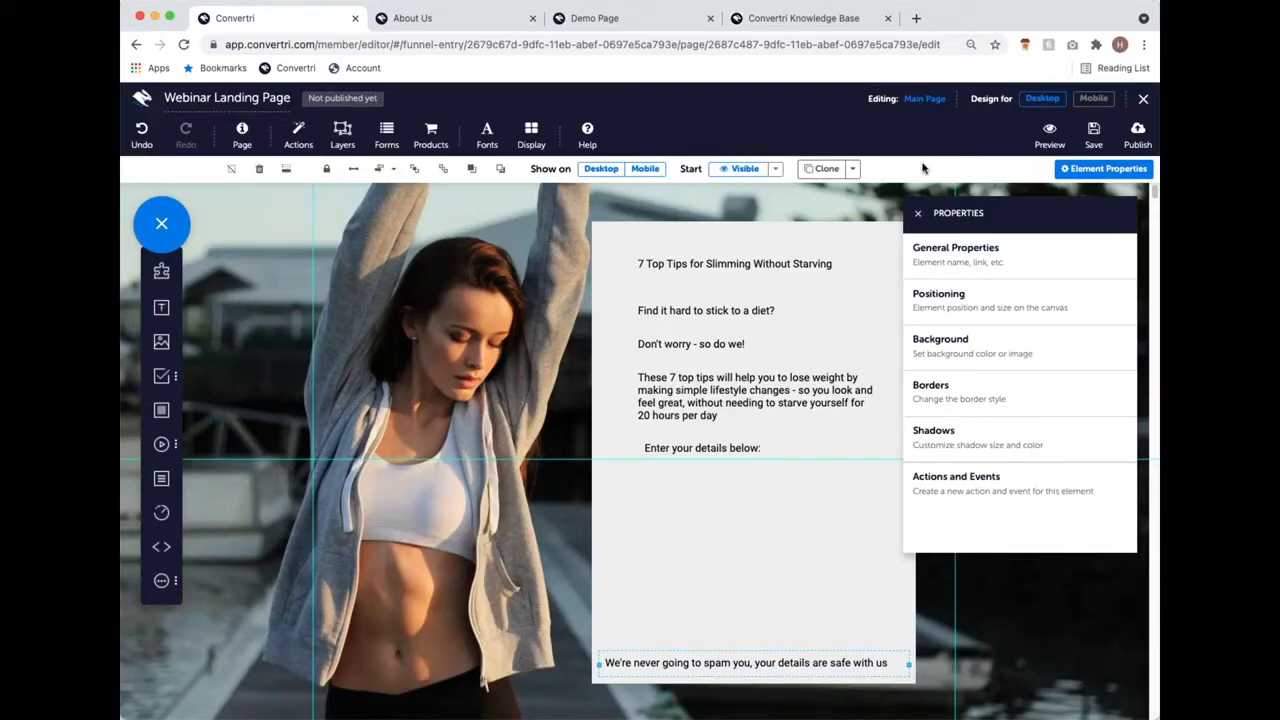
click(918, 214)
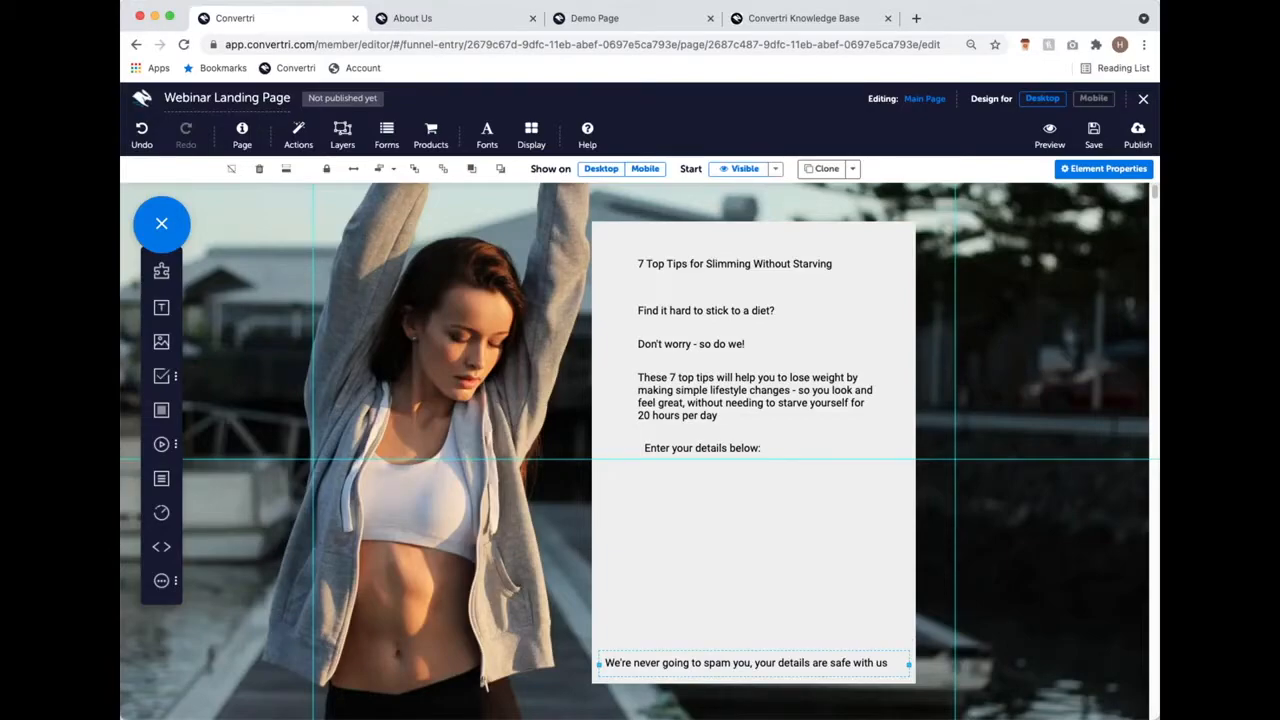
click(728, 385)
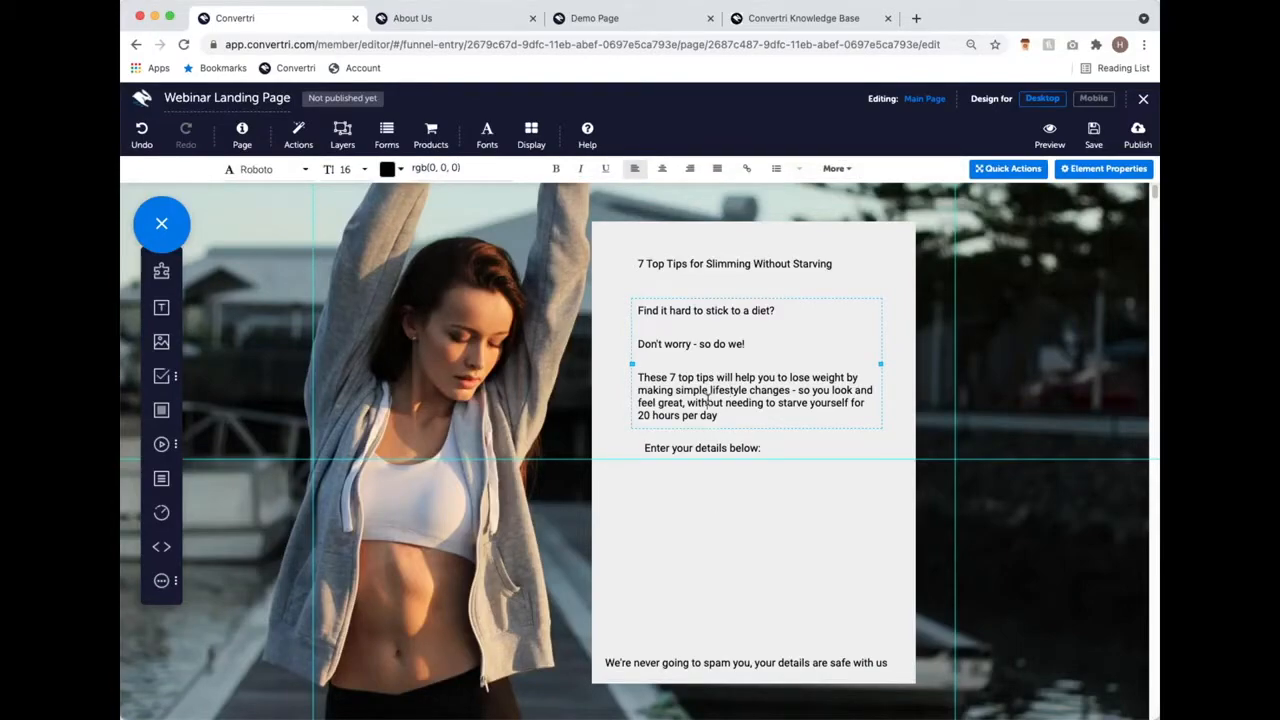
Step: Add a full stop after '20 hours per day' at the end of the body paragraph
click(760, 264)
click(725, 377)
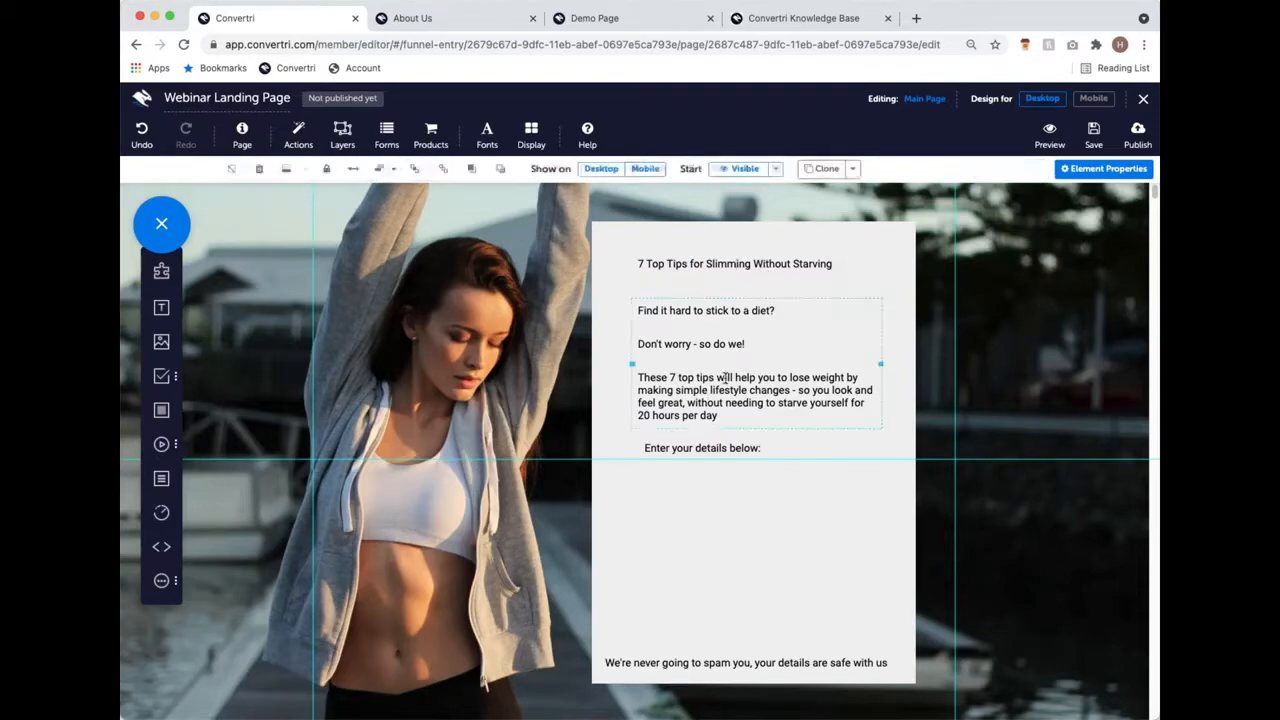
click(700, 448)
click(690, 344)
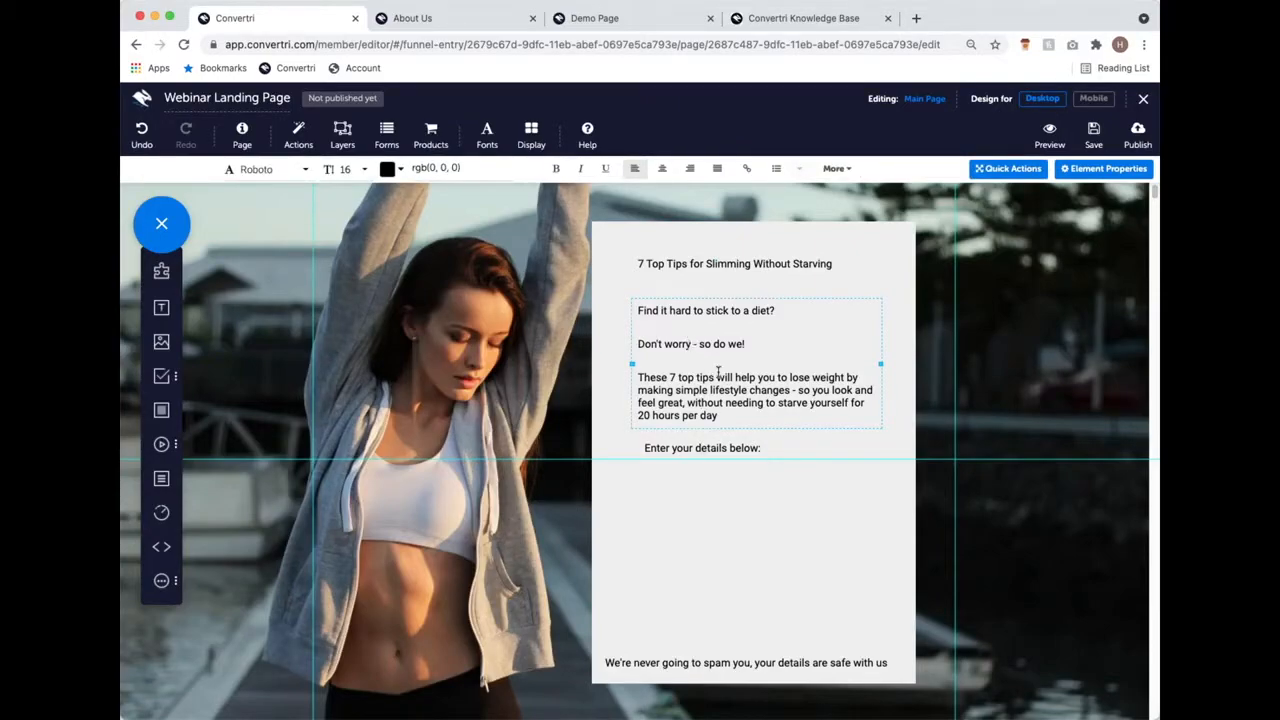
click(722, 415)
text(.)
click(722, 412)
drag(722, 412, 632, 309)
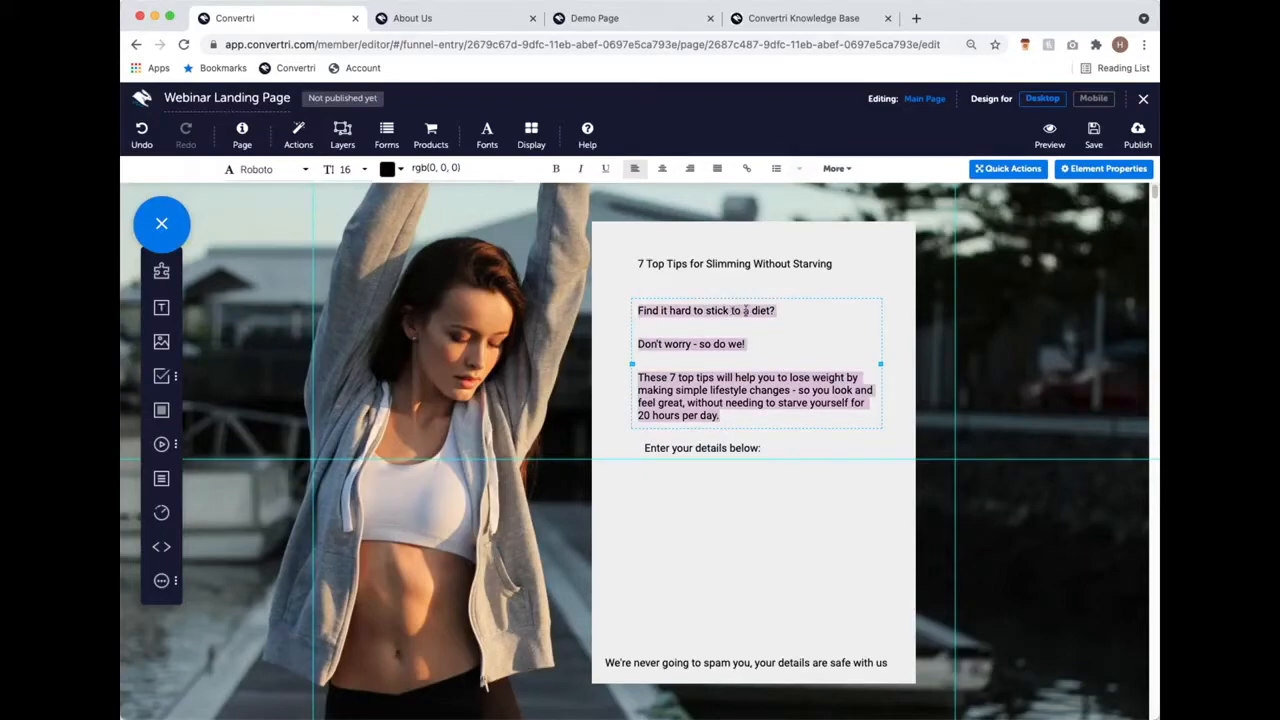
click(755, 378)
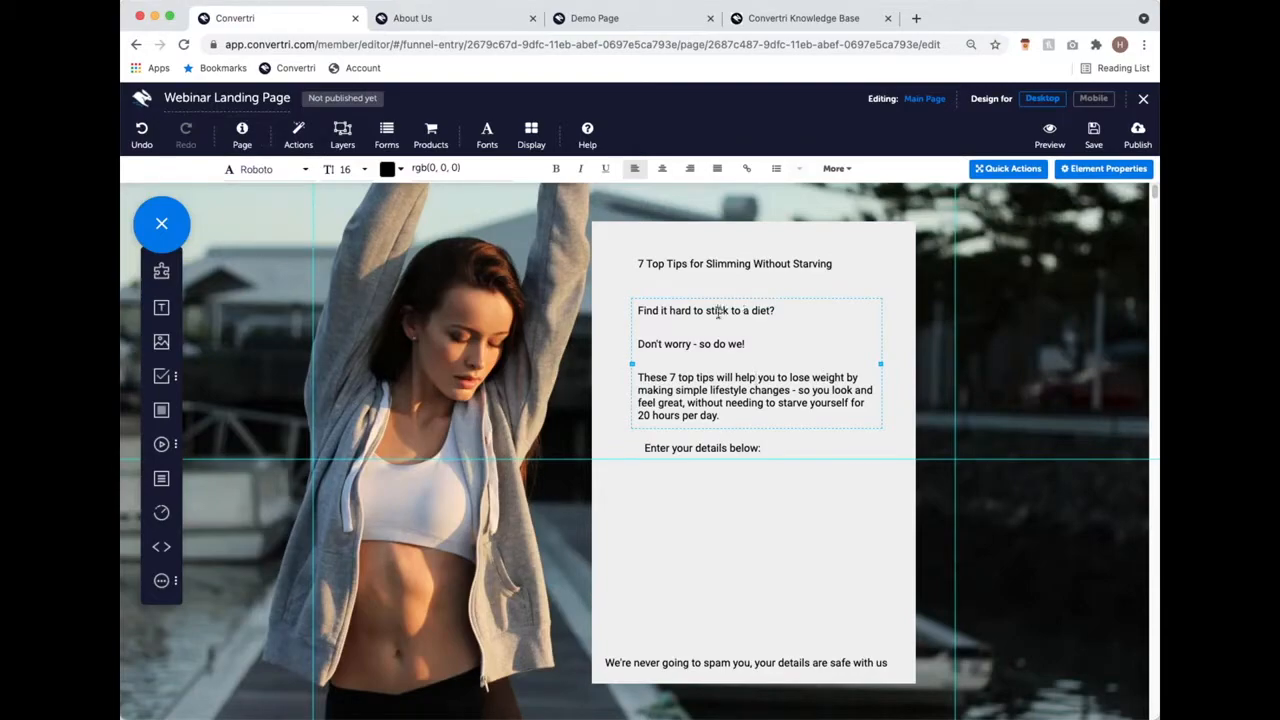
Step: Open Page Settings' Default Text Styles, review Heading 1, Heading 2 and Hyperlink, then return to Paragraph
click(243, 137)
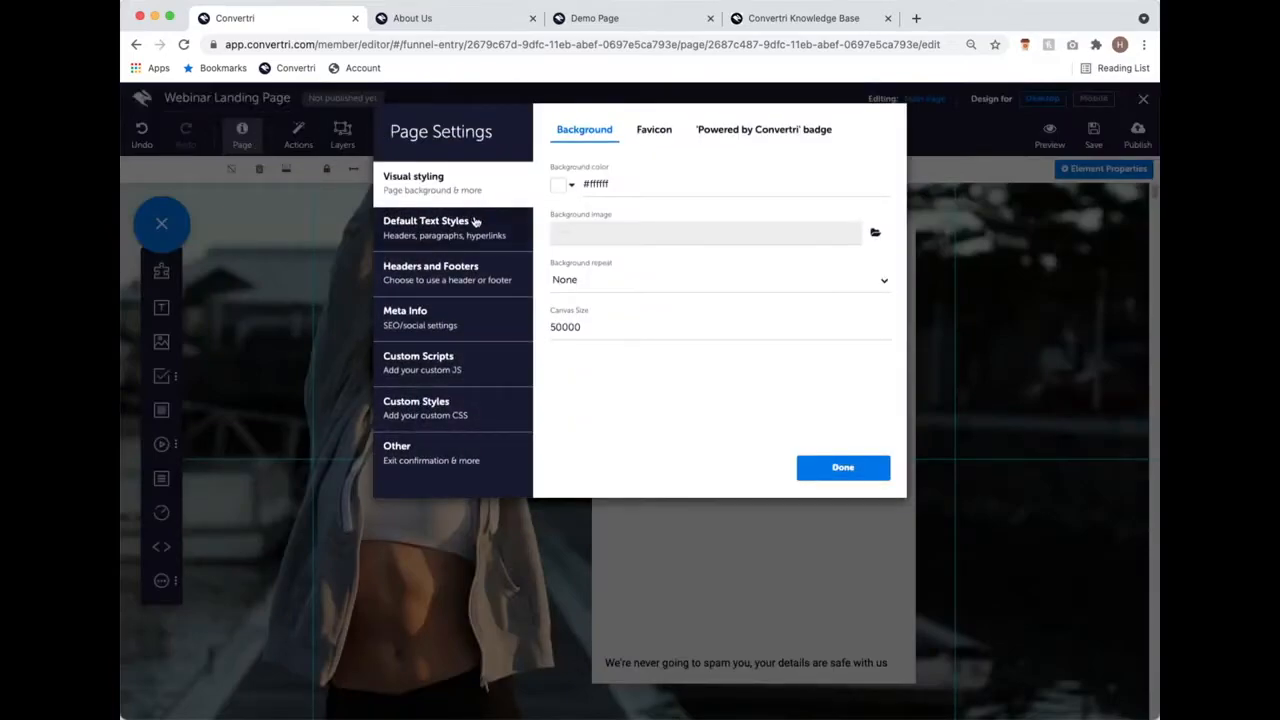
click(476, 221)
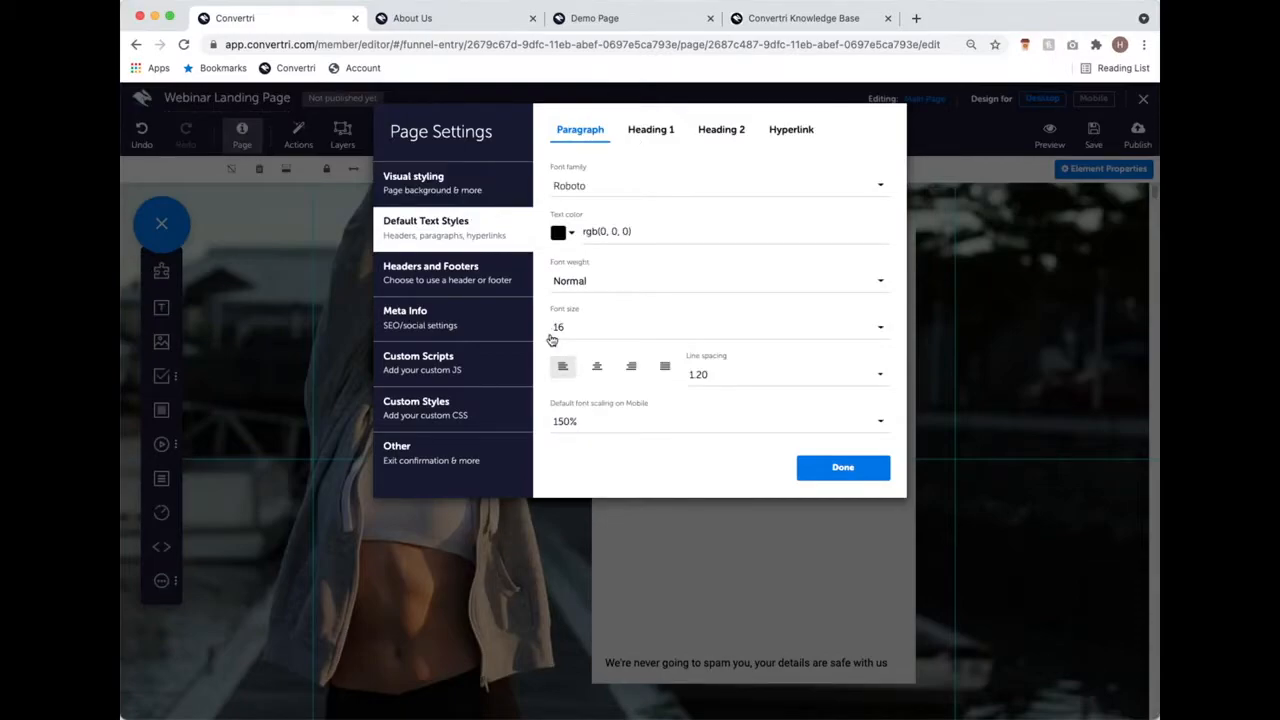
click(657, 130)
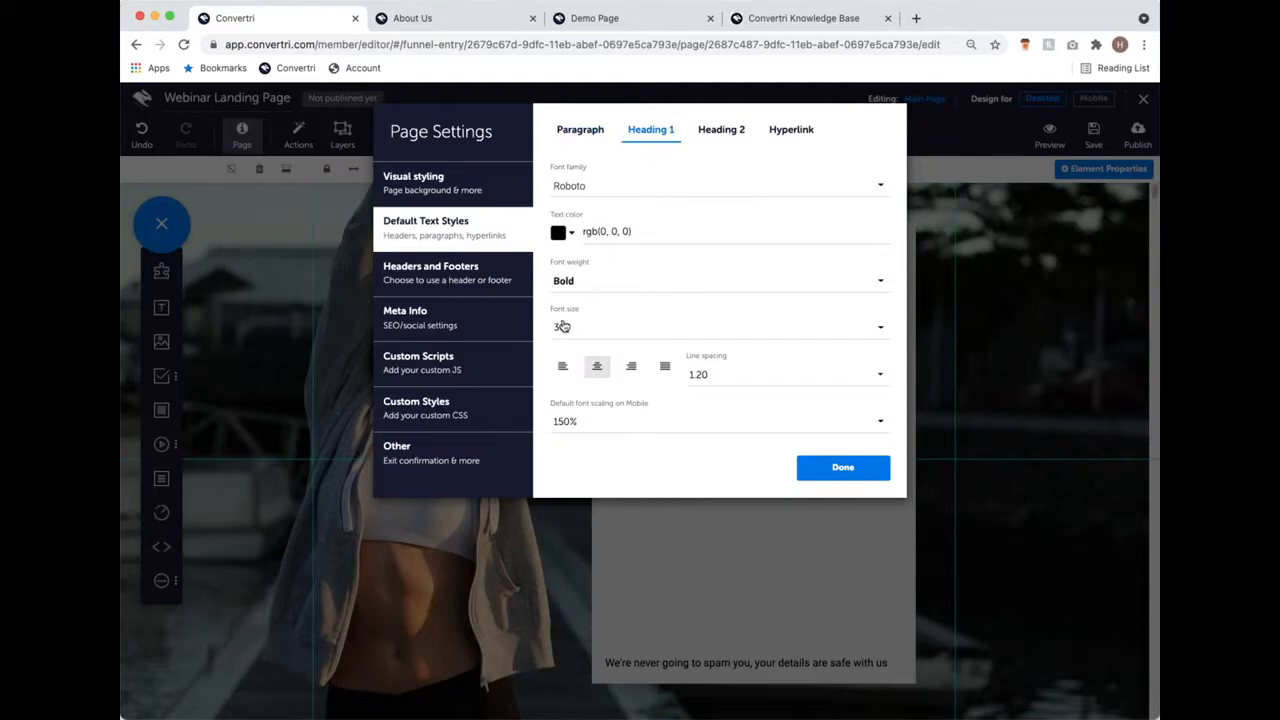
click(745, 132)
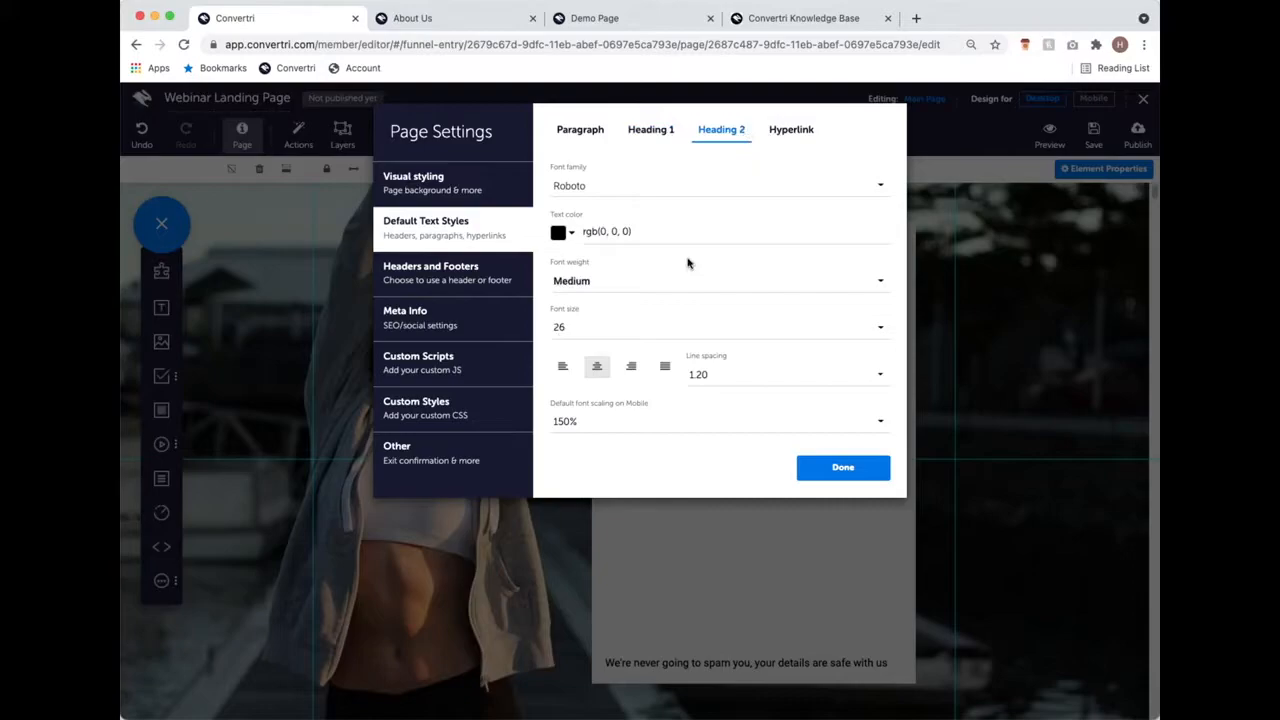
click(775, 133)
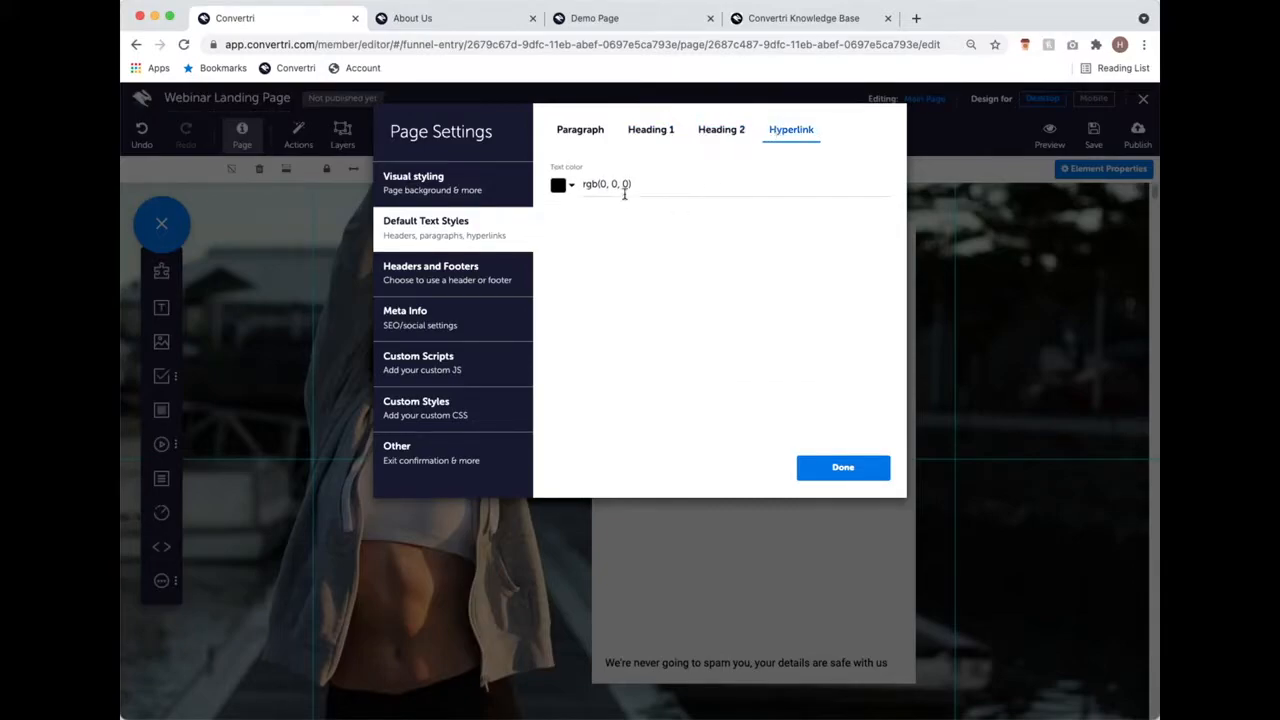
click(590, 133)
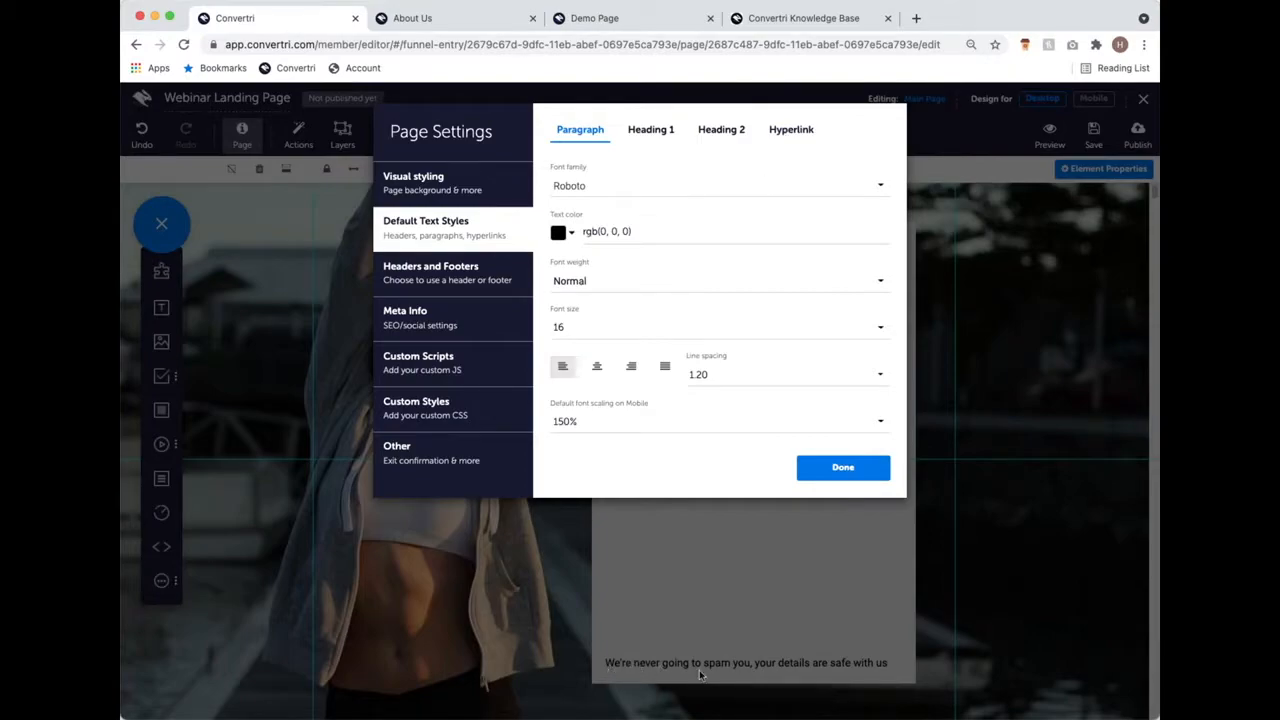
Step: Set the default paragraph font to Lato with 1.50 line spacing and apply it
click(598, 199)
text(lato)
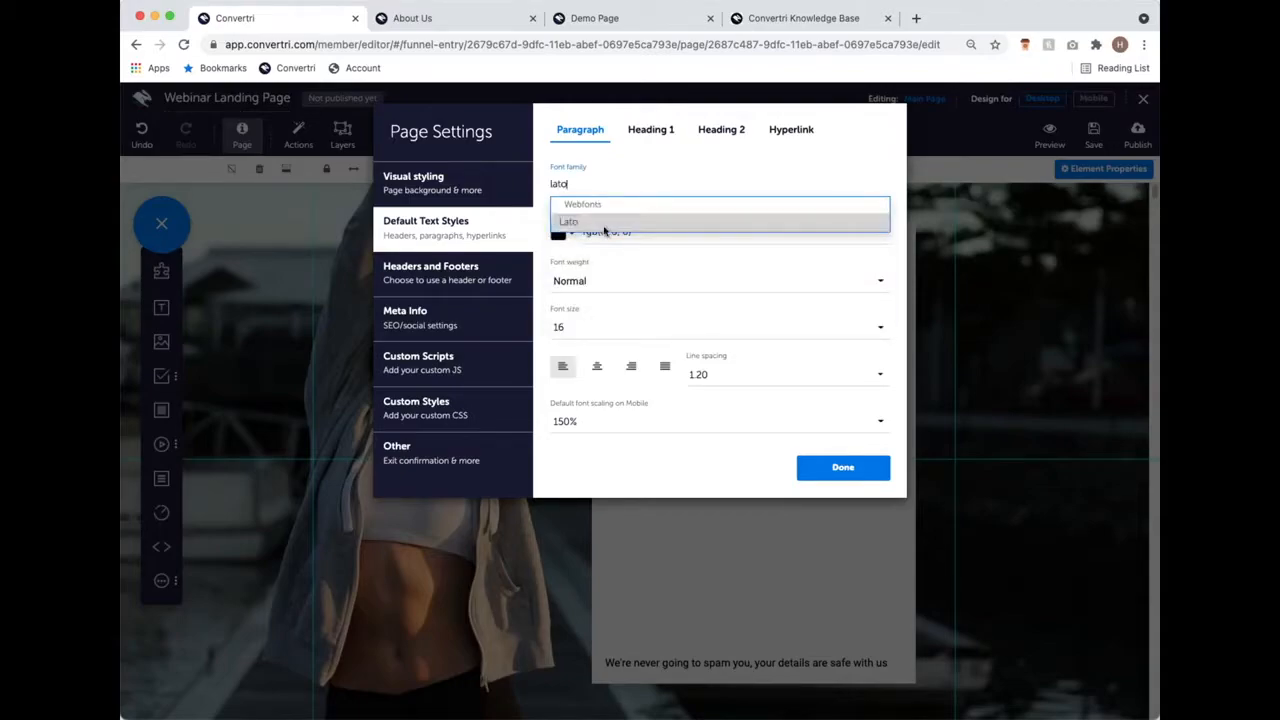
click(608, 222)
click(649, 231)
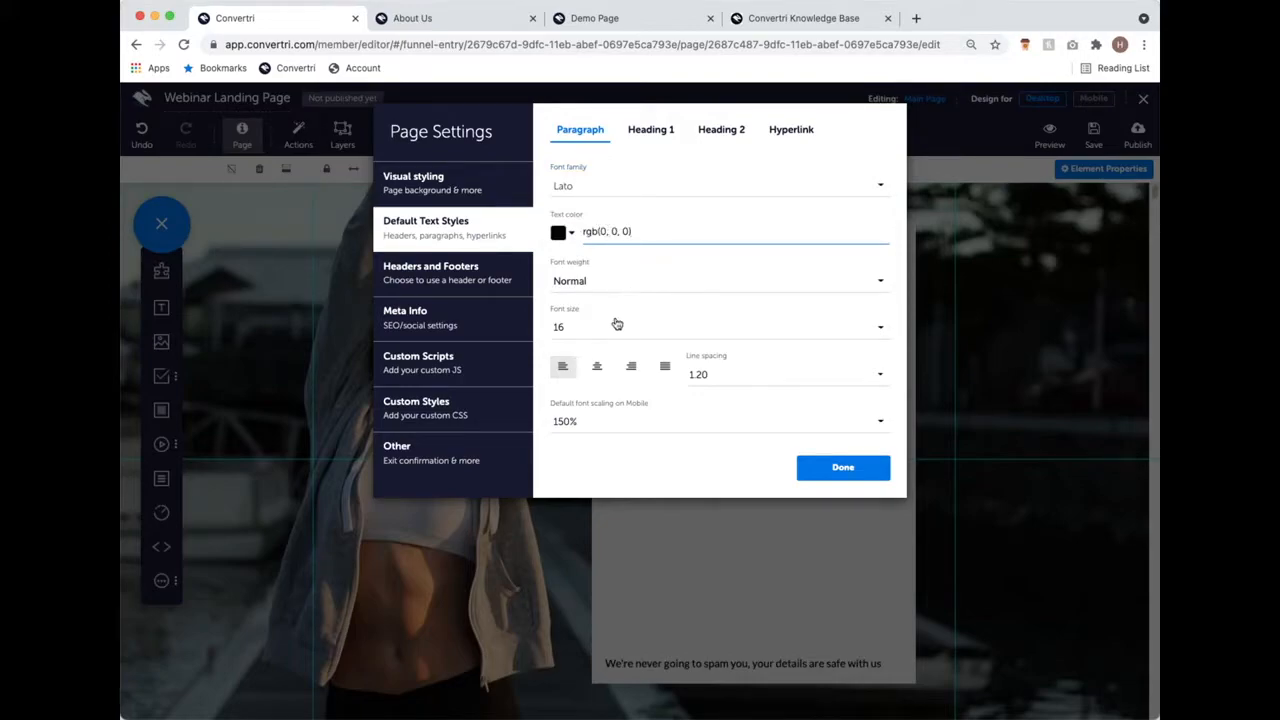
click(762, 381)
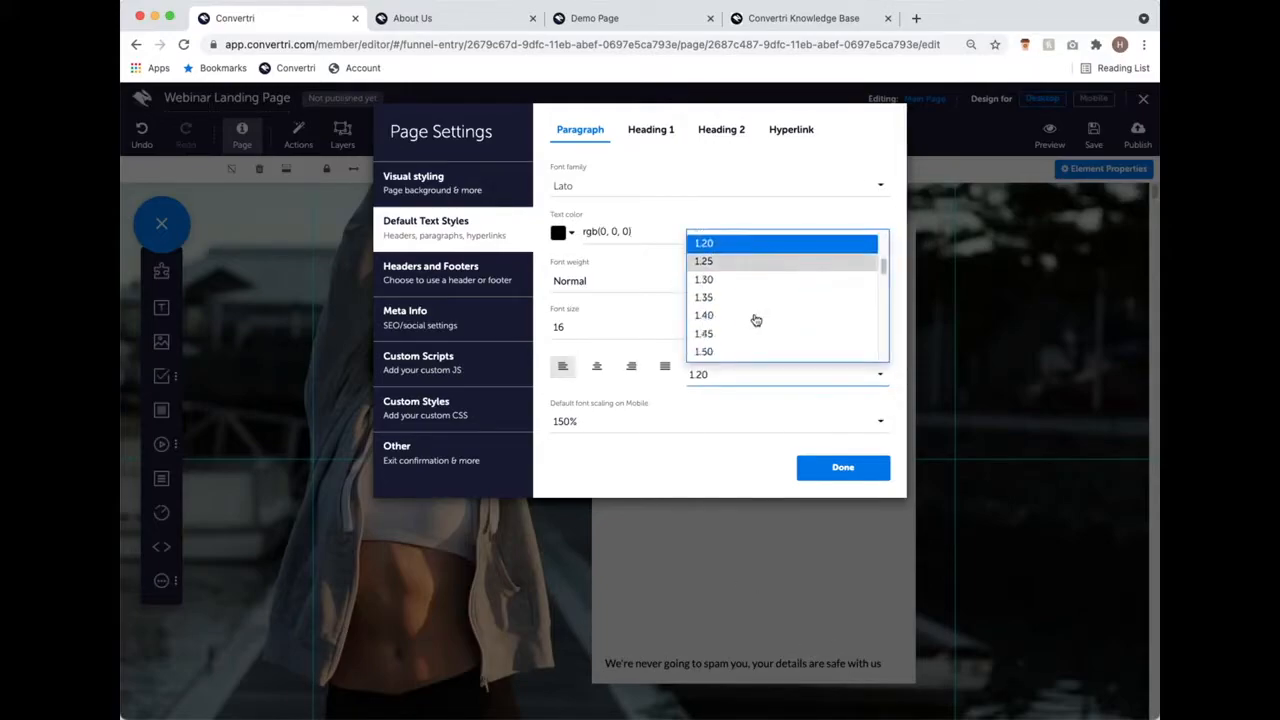
click(749, 352)
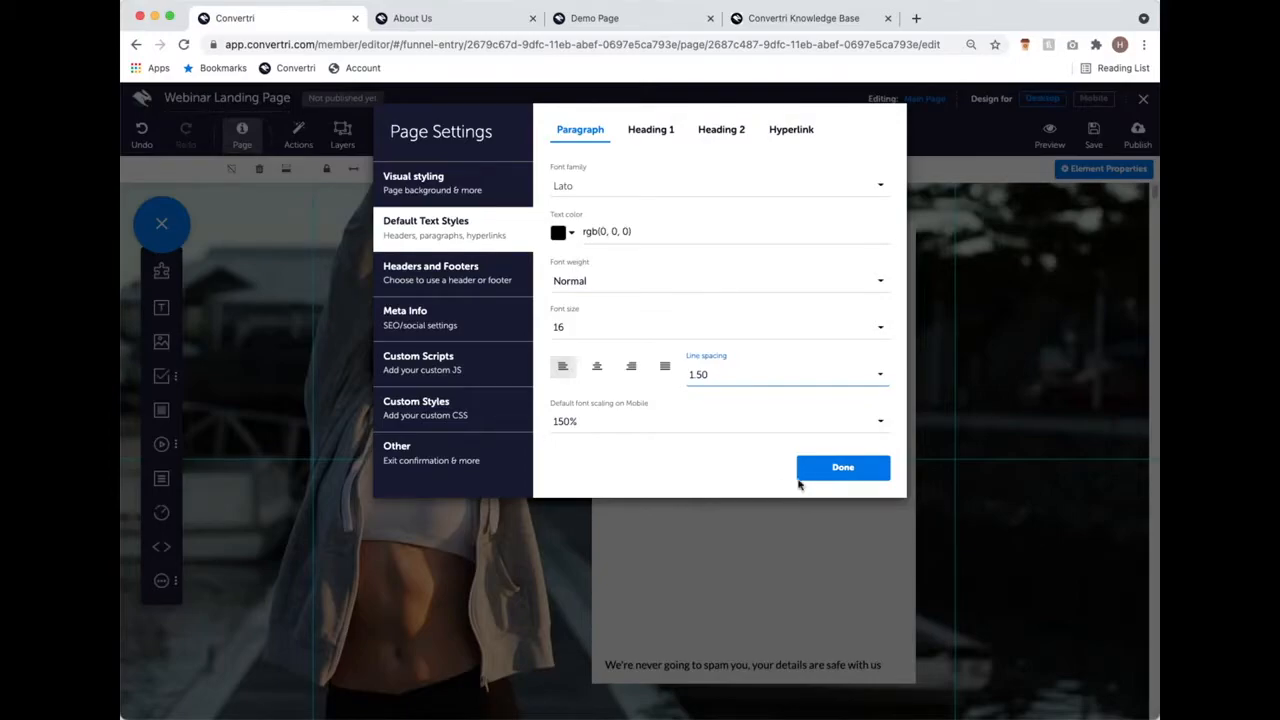
click(843, 470)
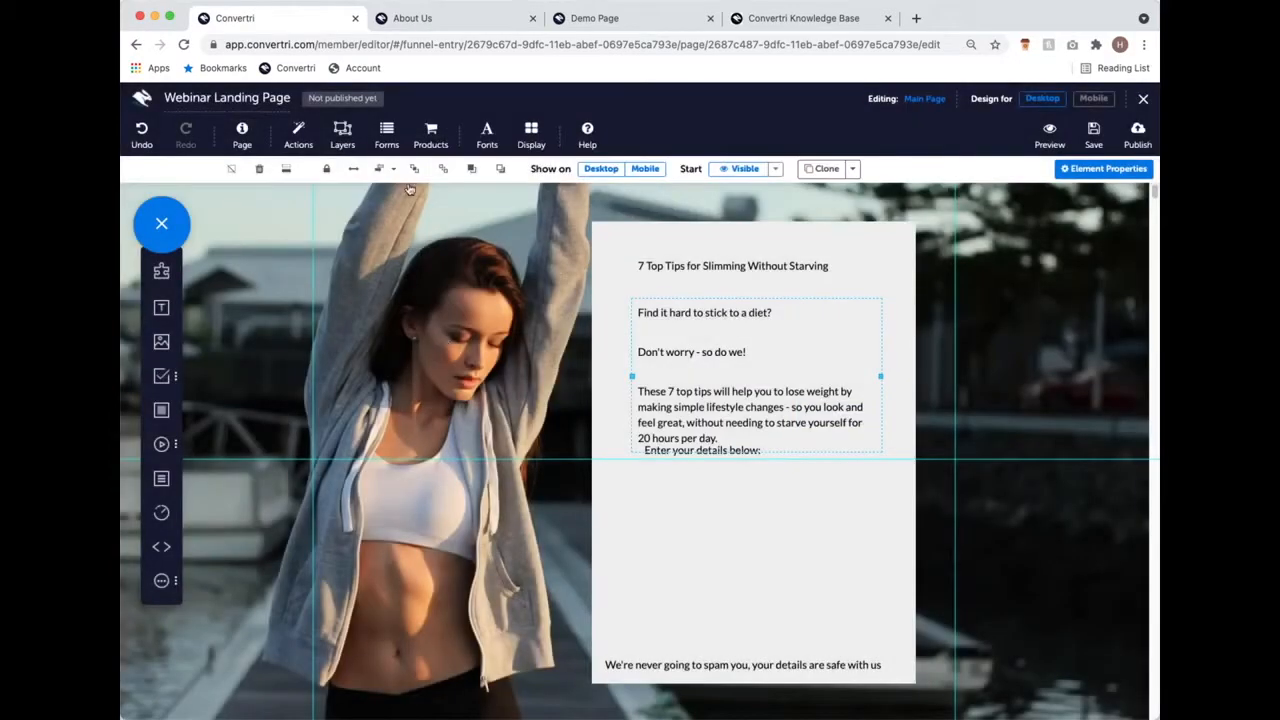
Step: Check in Font Manager's Google and custom font lists that Lato is already available
click(485, 137)
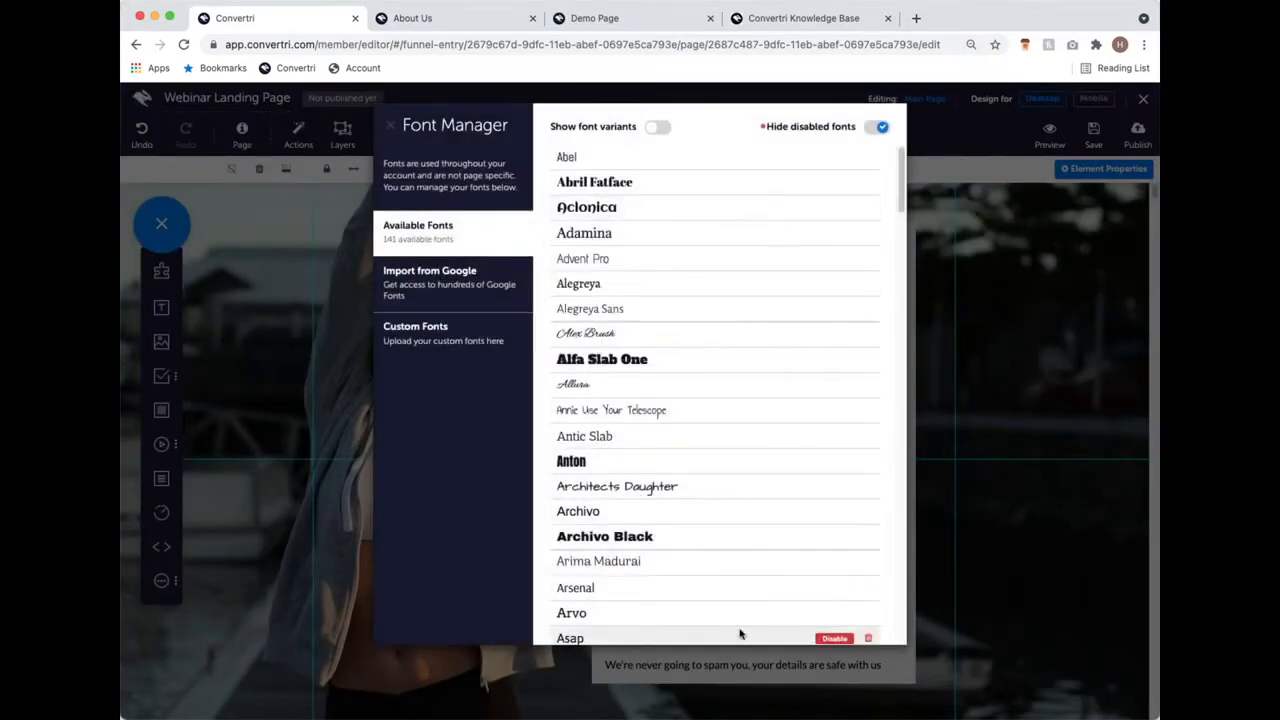
click(491, 288)
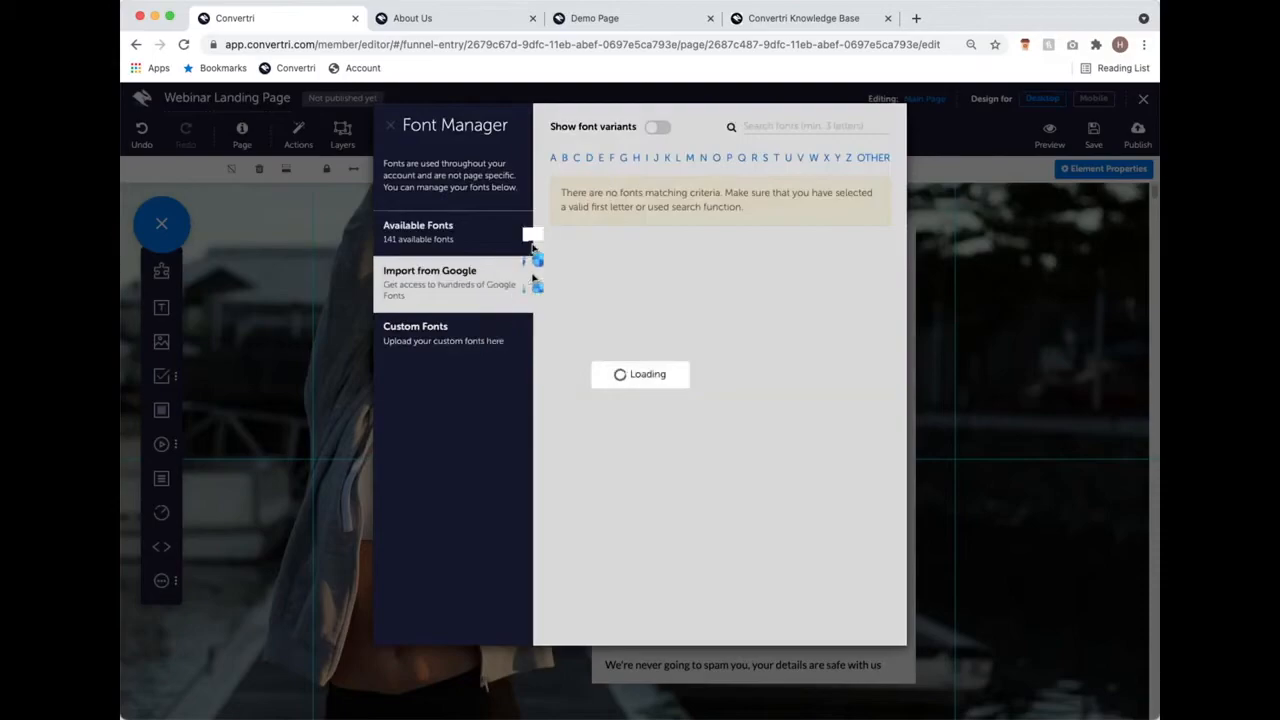
click(678, 160)
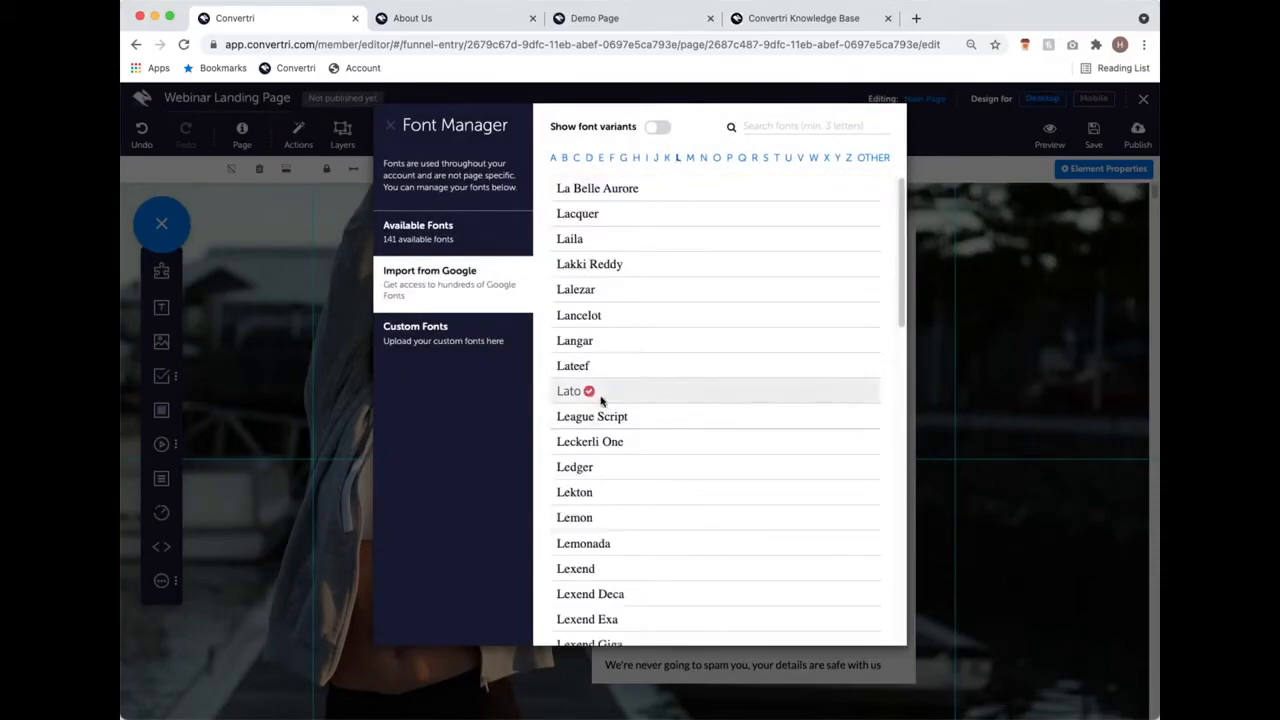
mouse_move(852, 418)
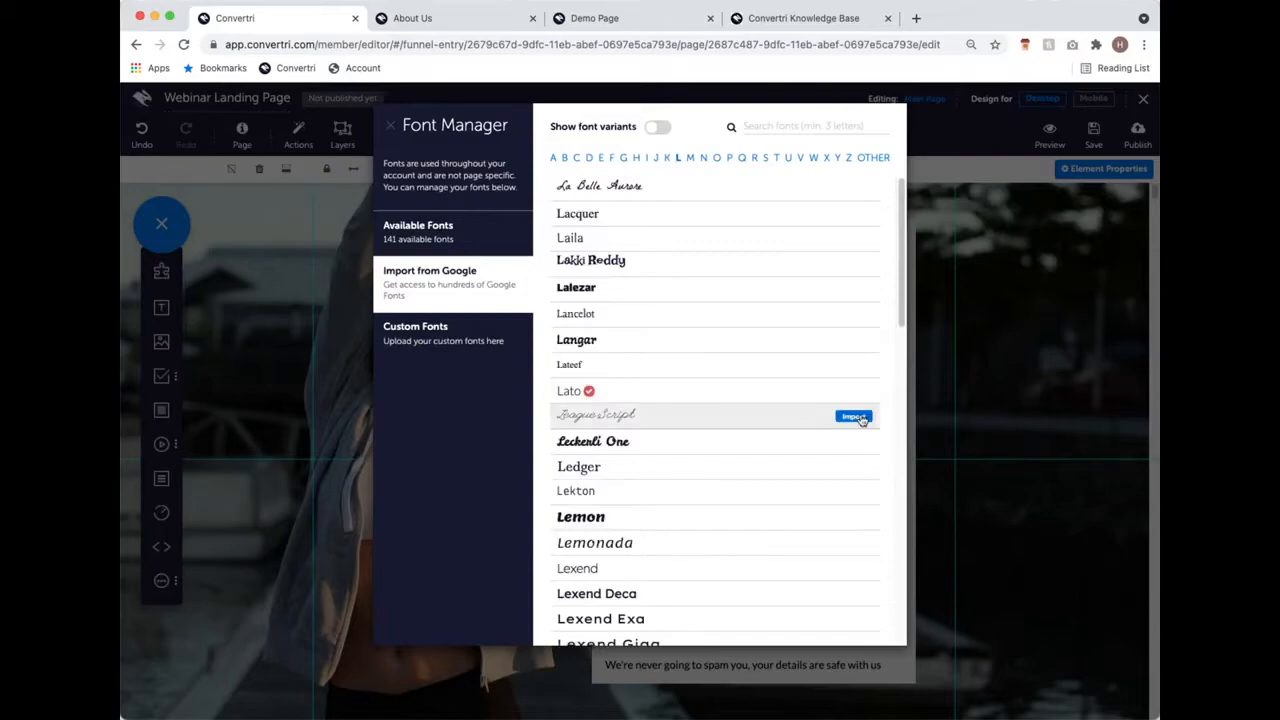
click(486, 338)
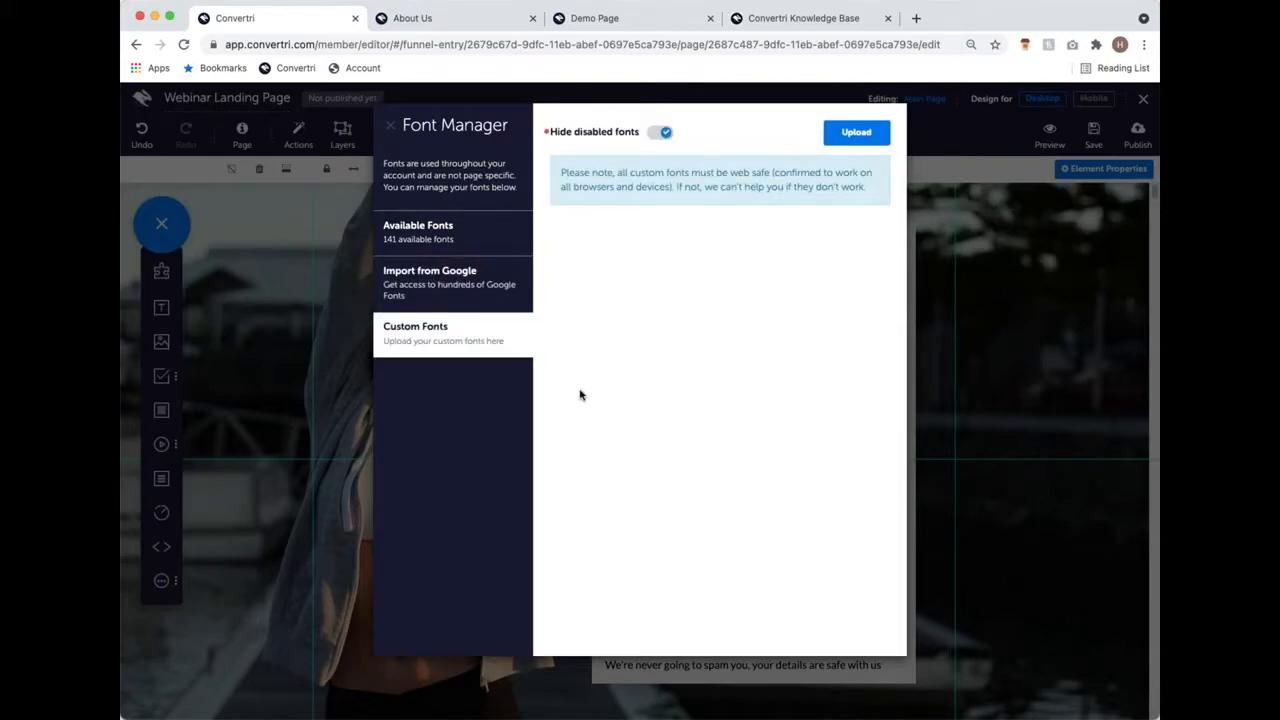
click(462, 293)
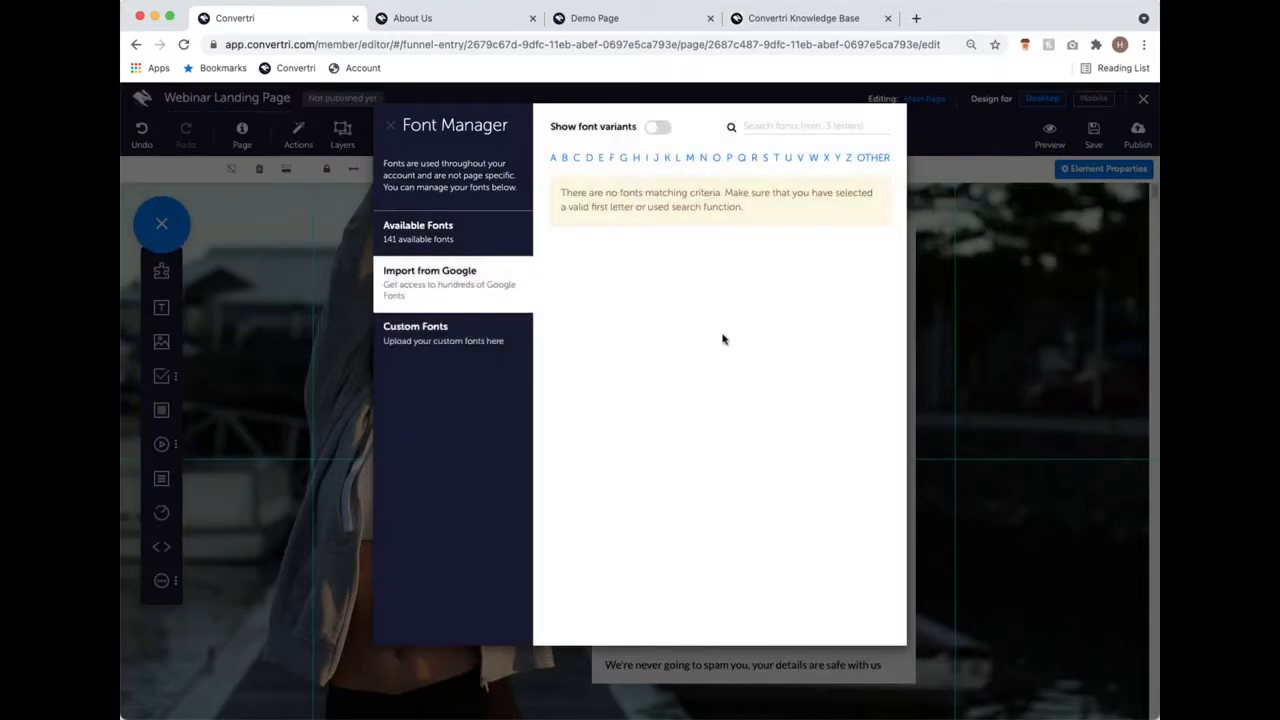
click(818, 130)
text(lato)
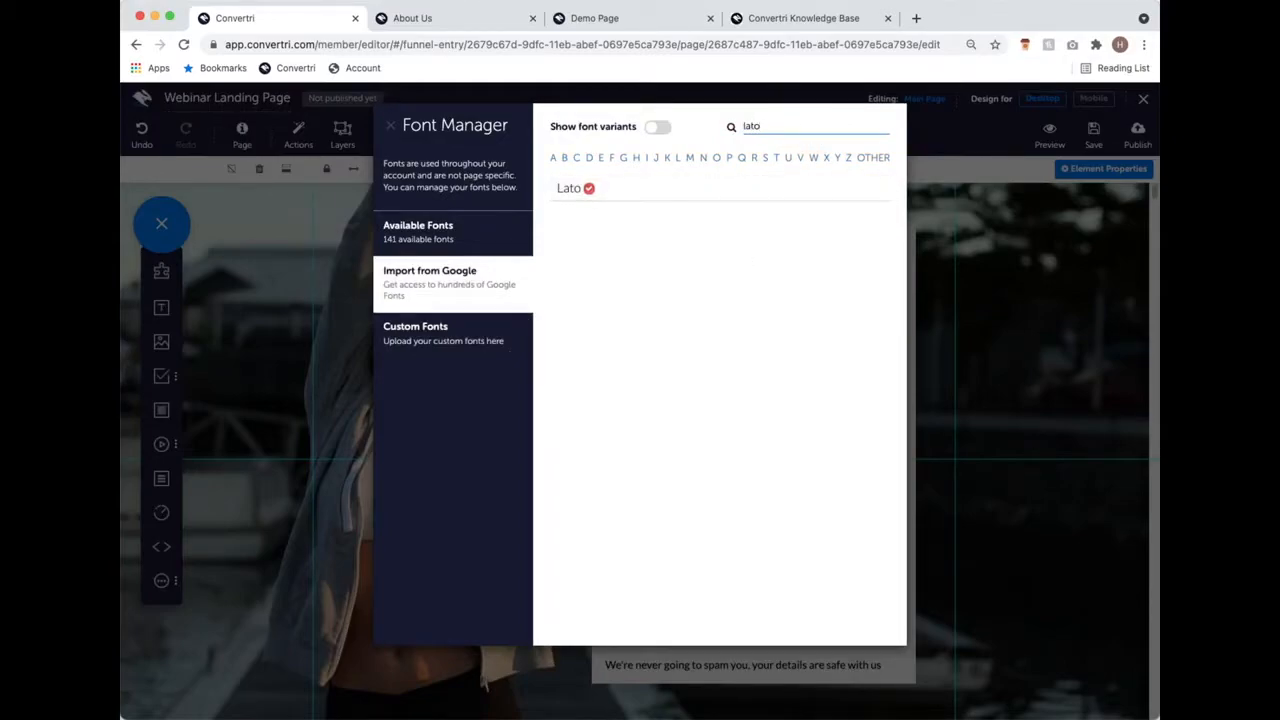
click(391, 126)
click(241, 132)
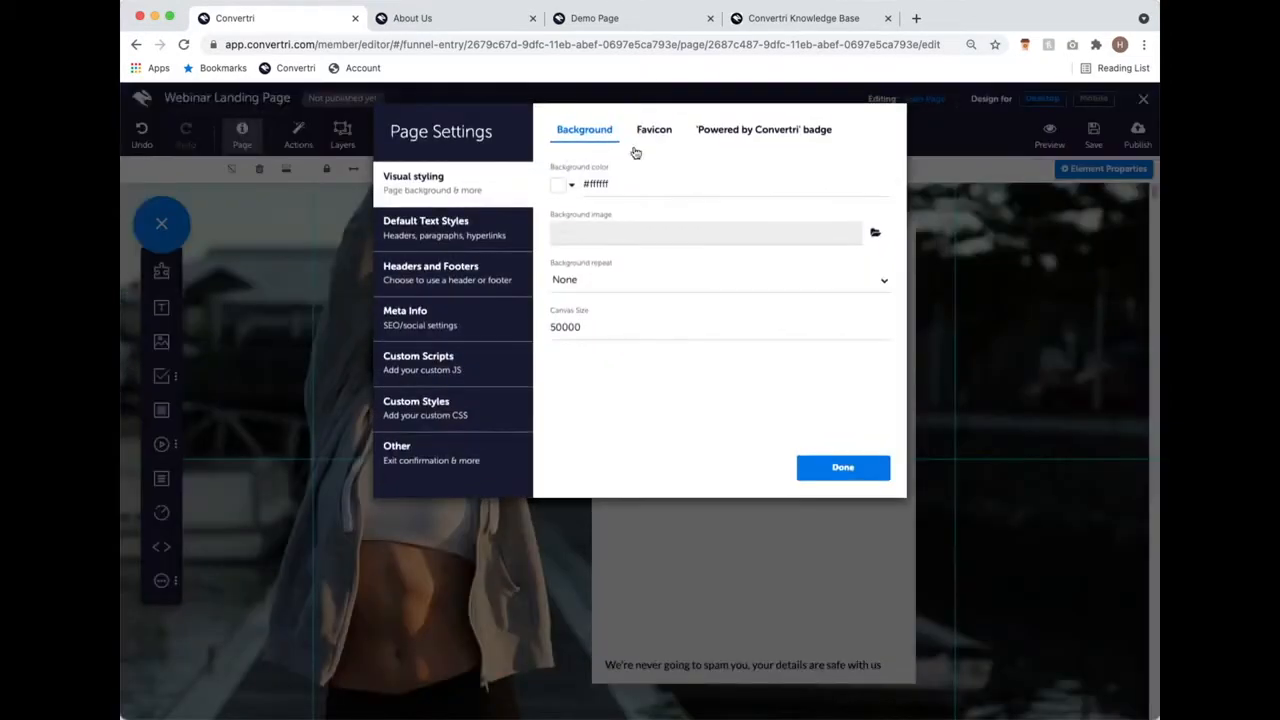
Step: Set the default paragraph style's mobile font scaling to 125%
click(479, 233)
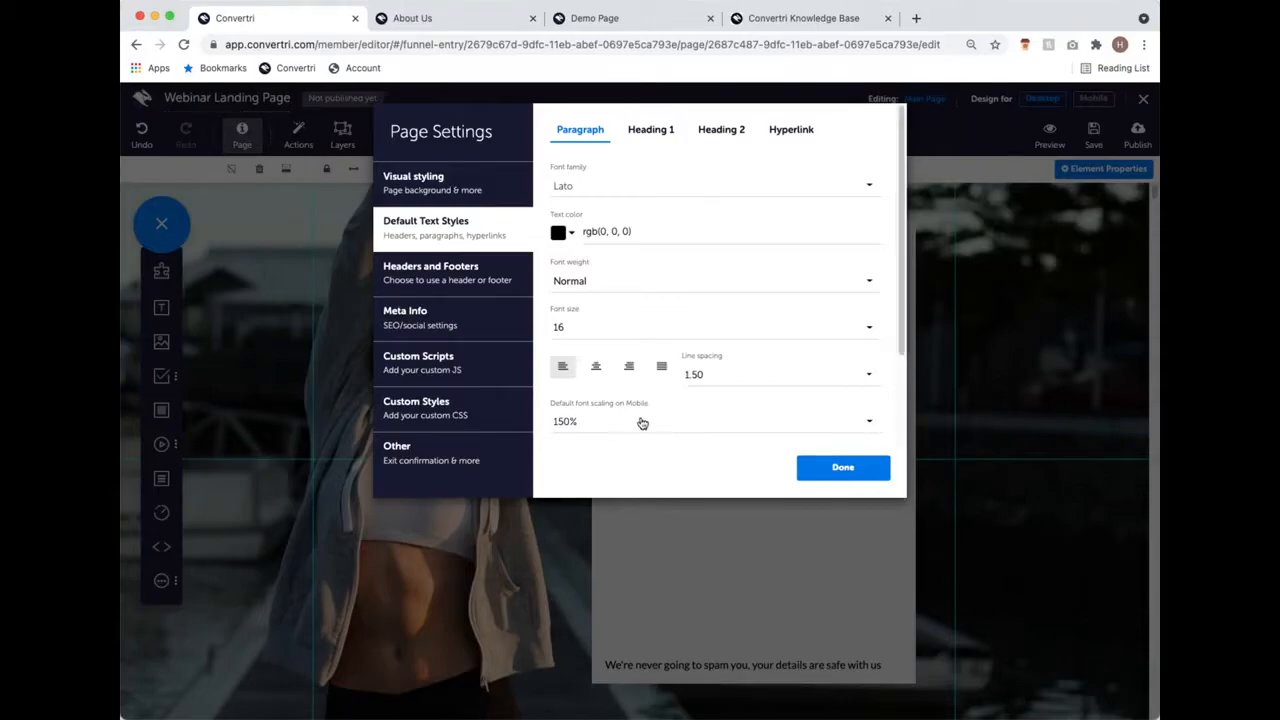
click(642, 418)
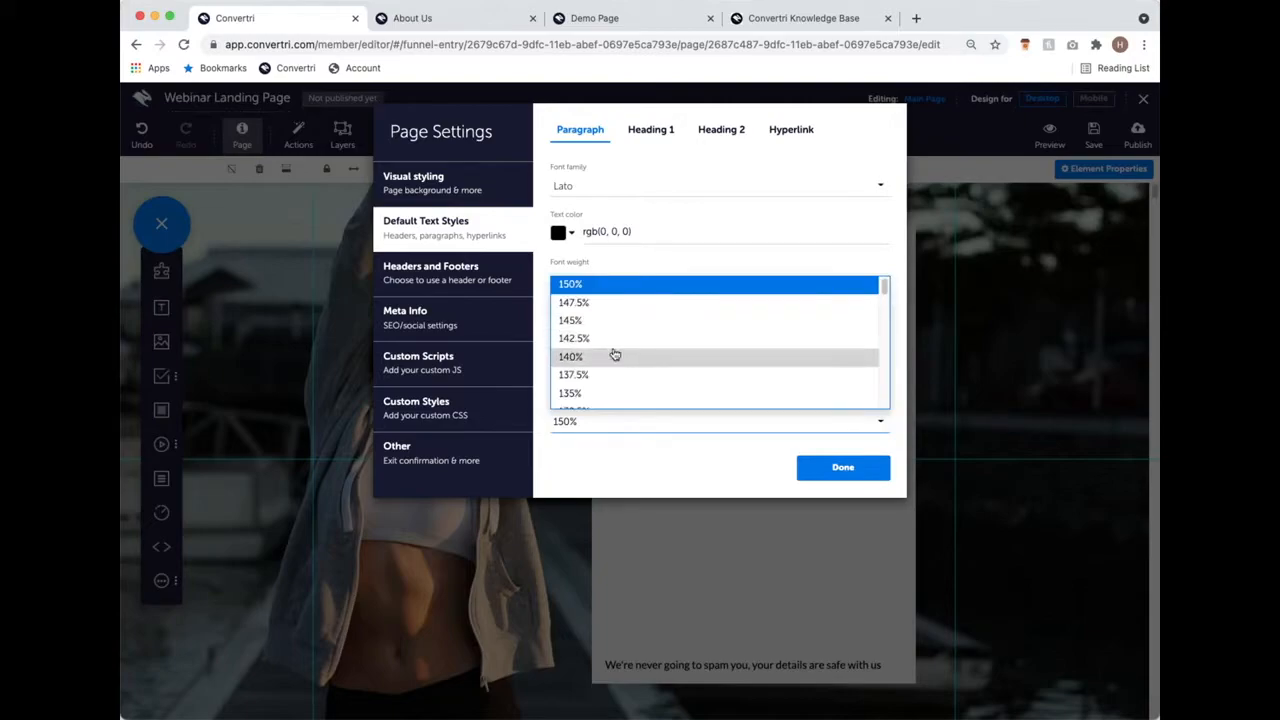
scroll(634, 386, down, 3)
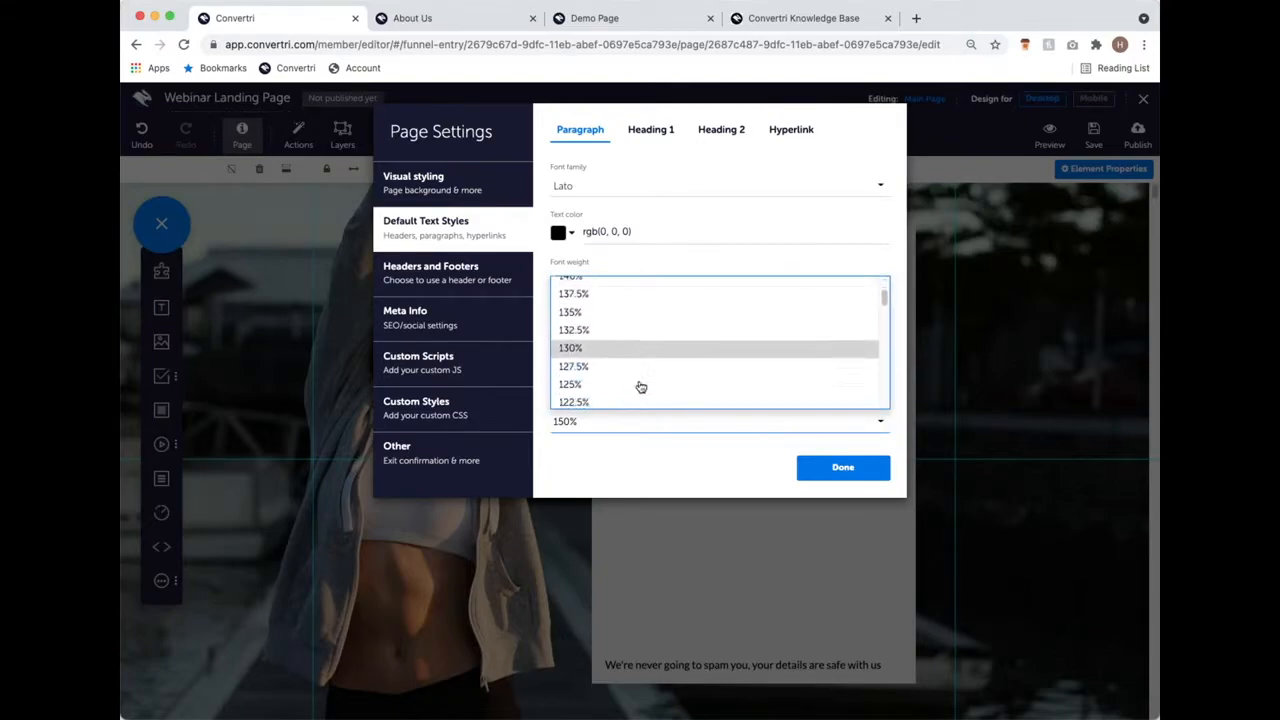
click(632, 384)
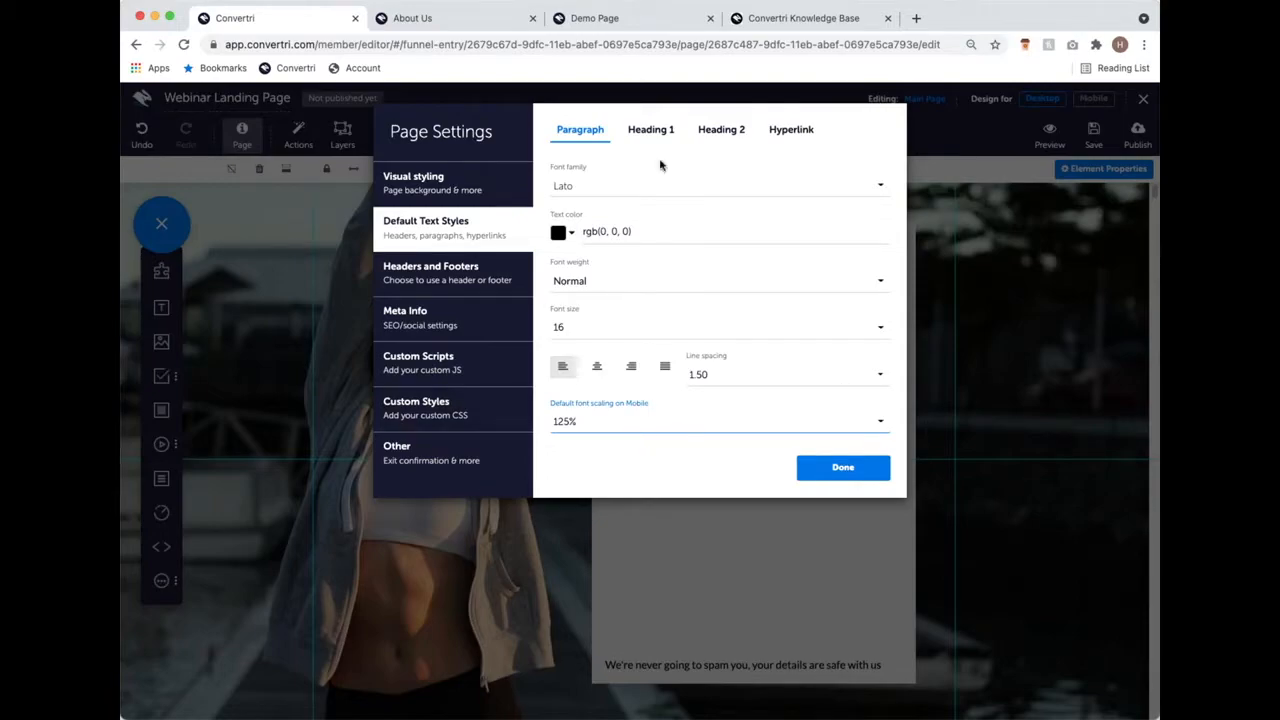
click(658, 133)
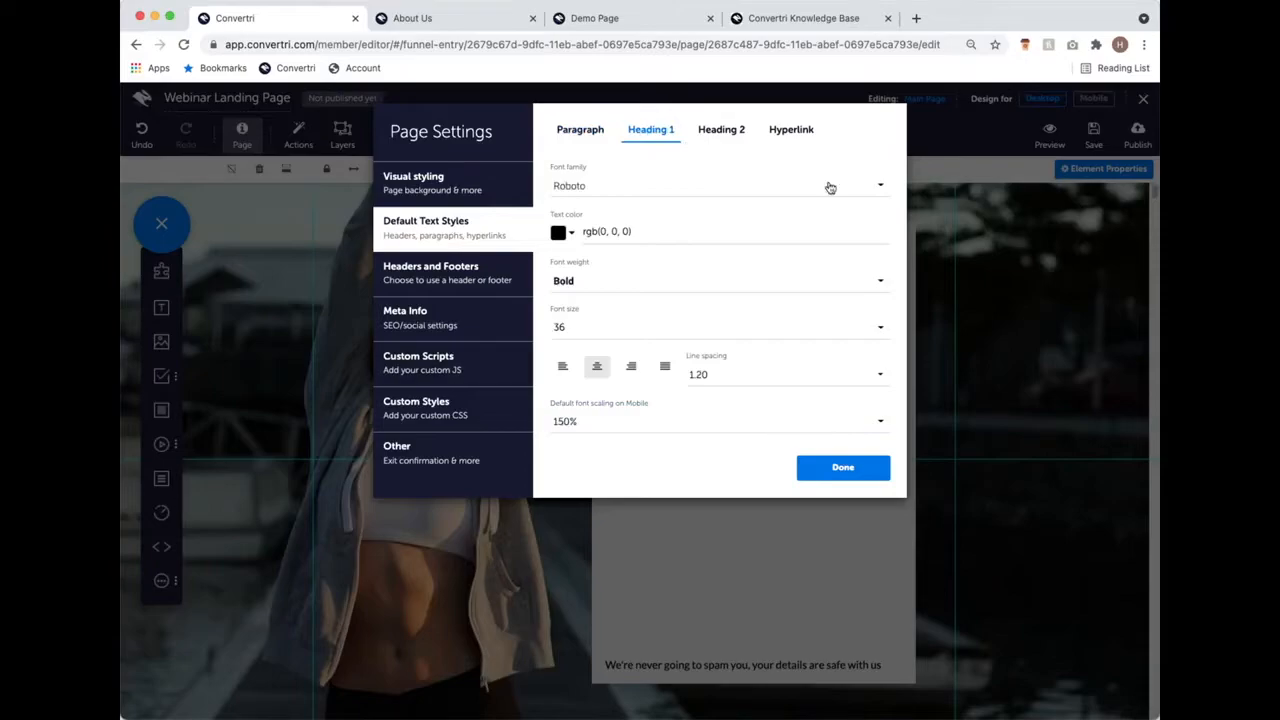
Step: Give the Heading 1 default style the Noto Sans font, size 24, and 140% mobile scaling
click(705, 189)
text(r)
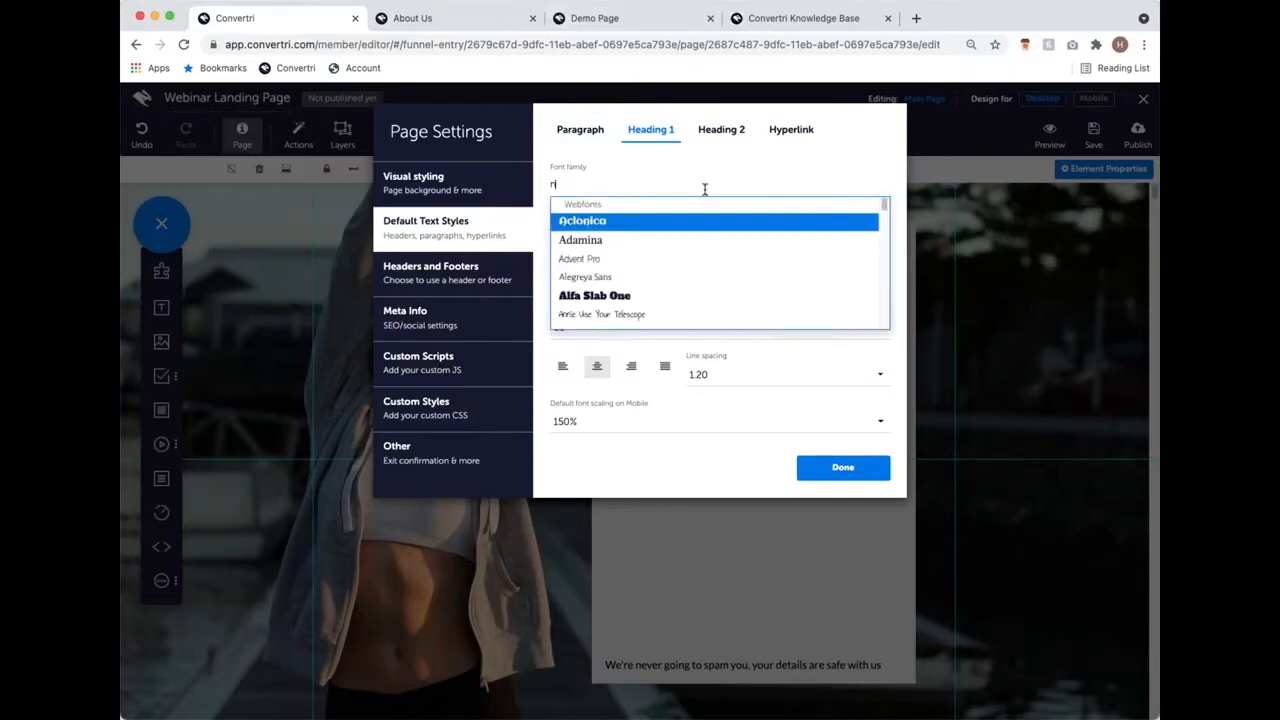
text(oto)
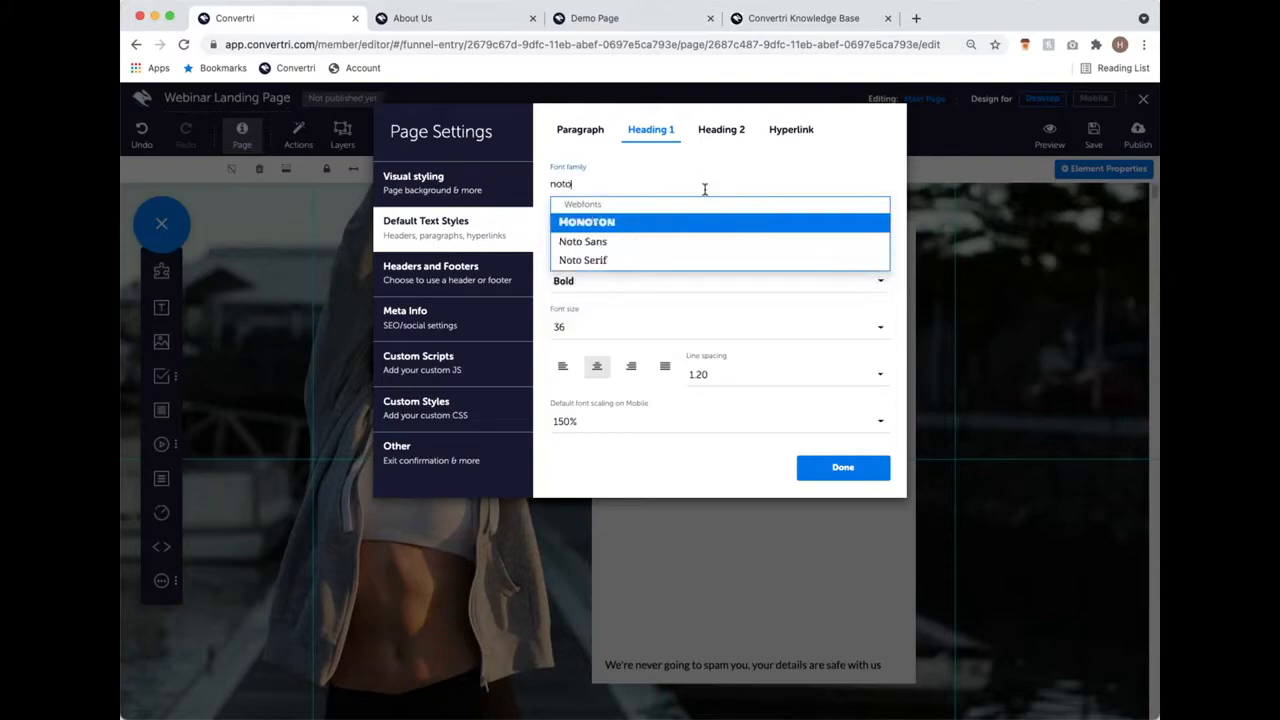
click(612, 243)
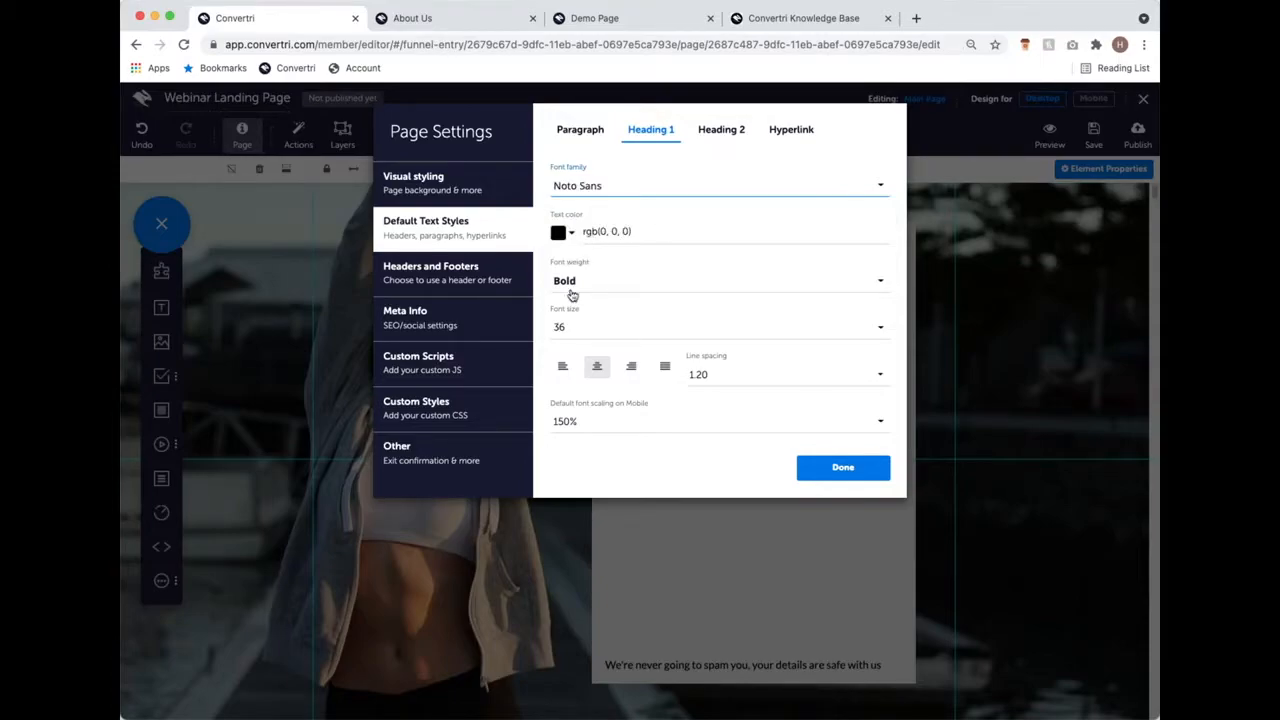
click(624, 327)
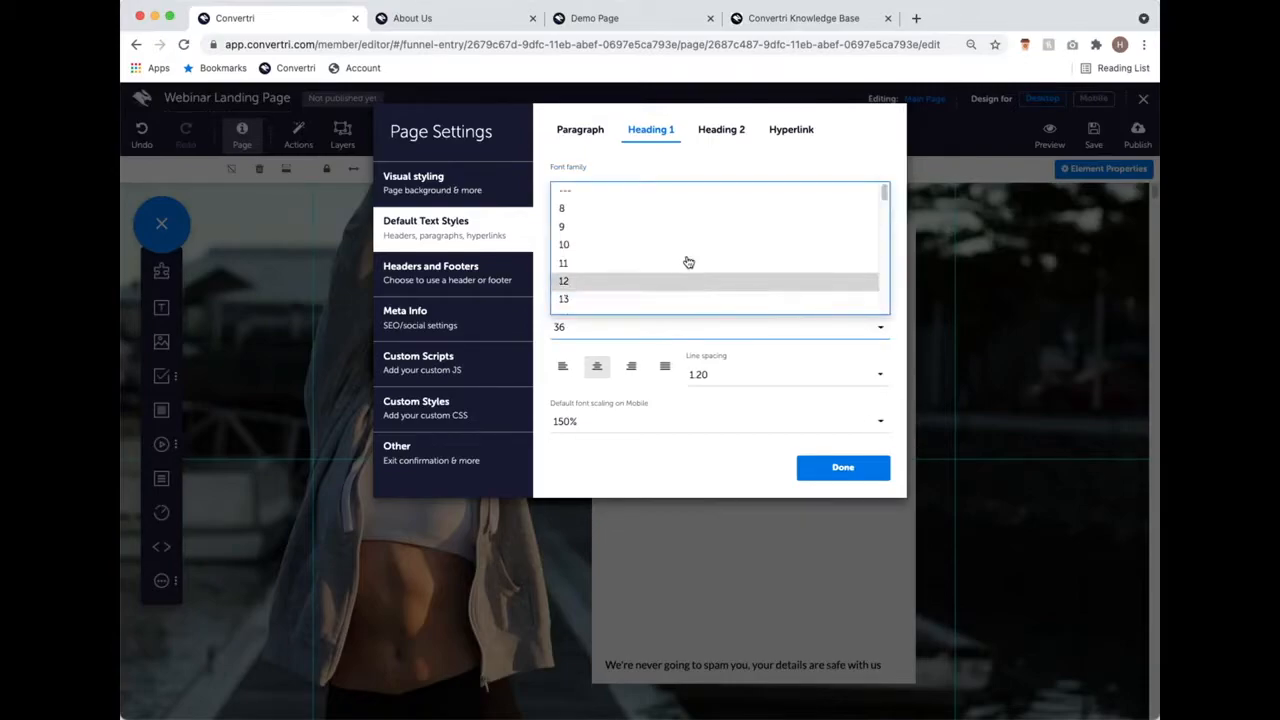
scroll(678, 250, down, 3)
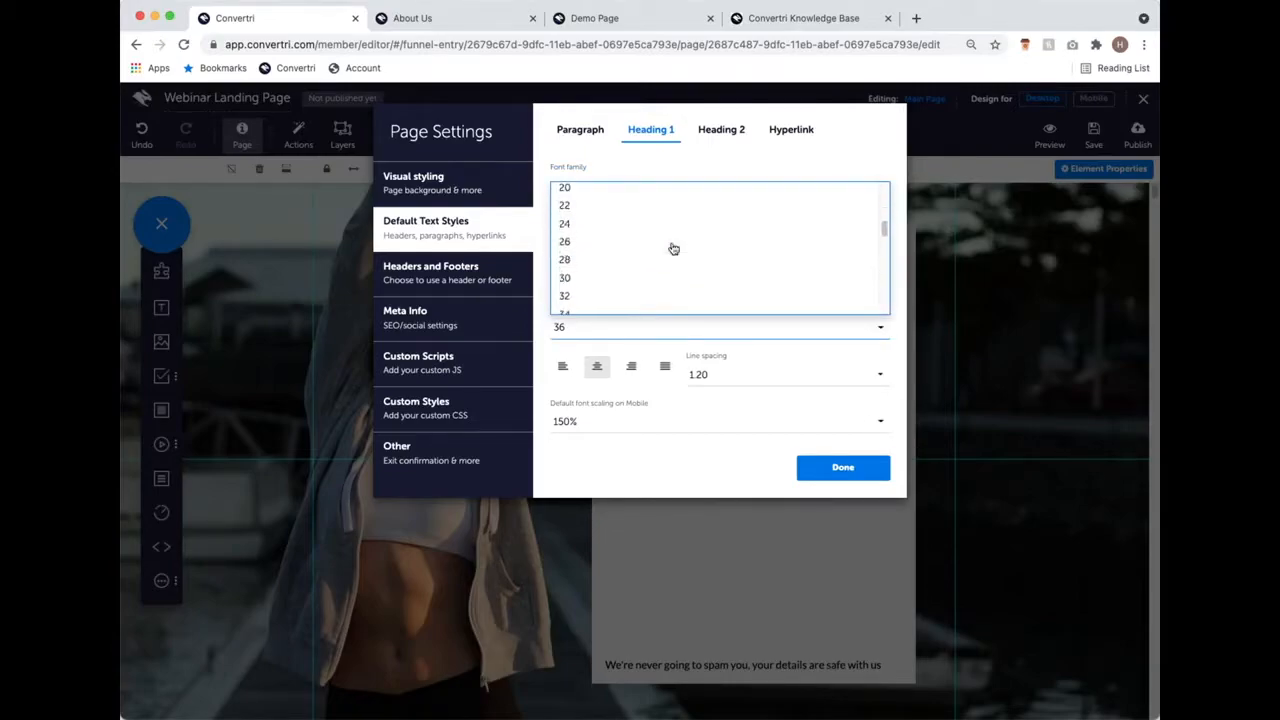
click(566, 224)
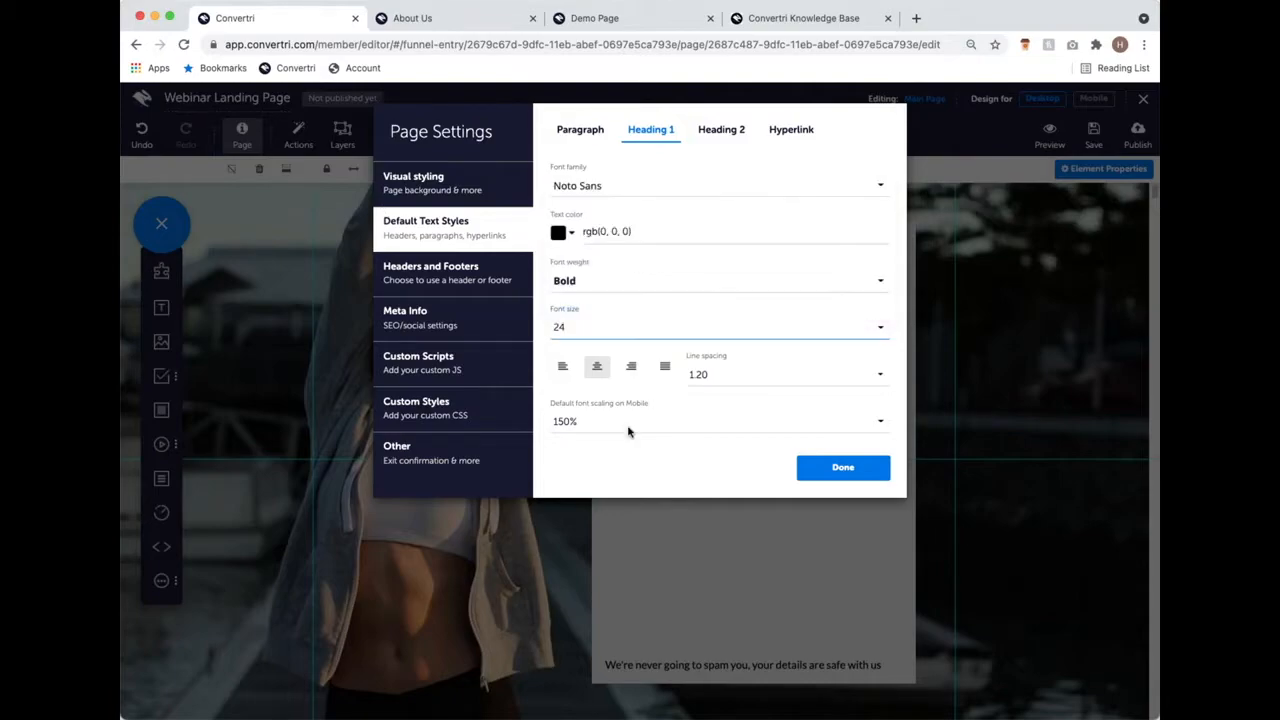
click(639, 429)
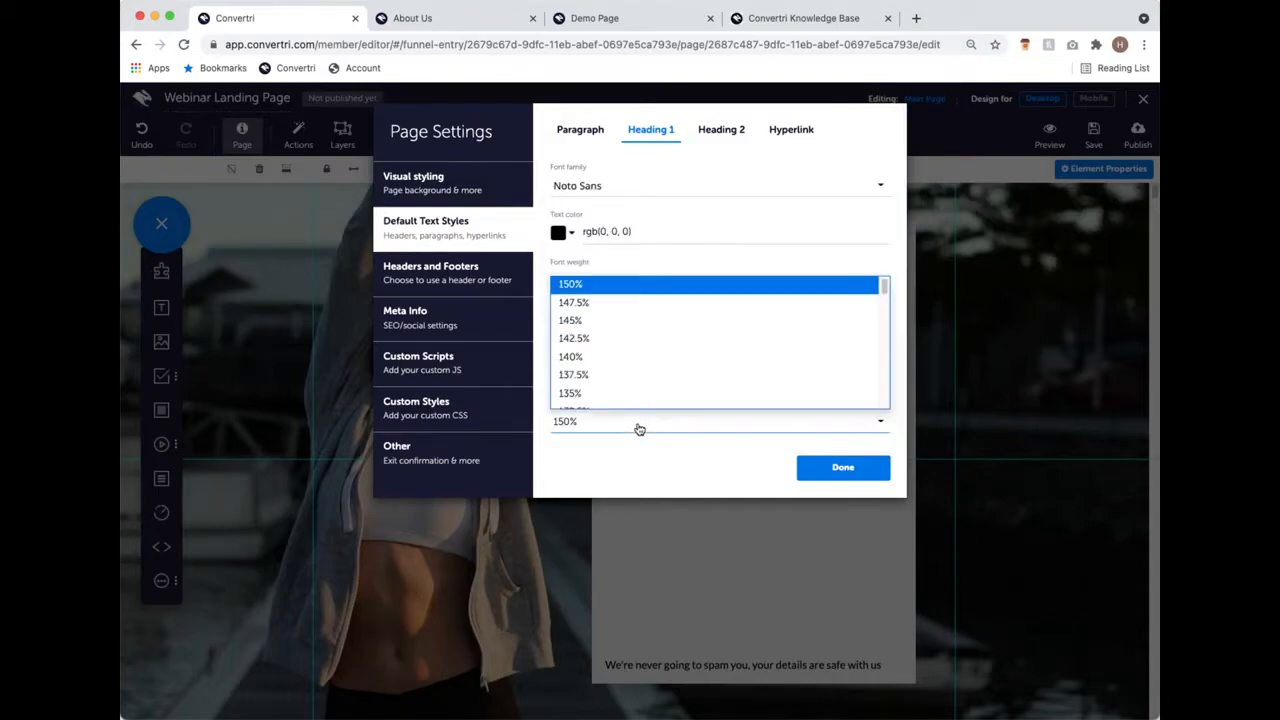
click(624, 360)
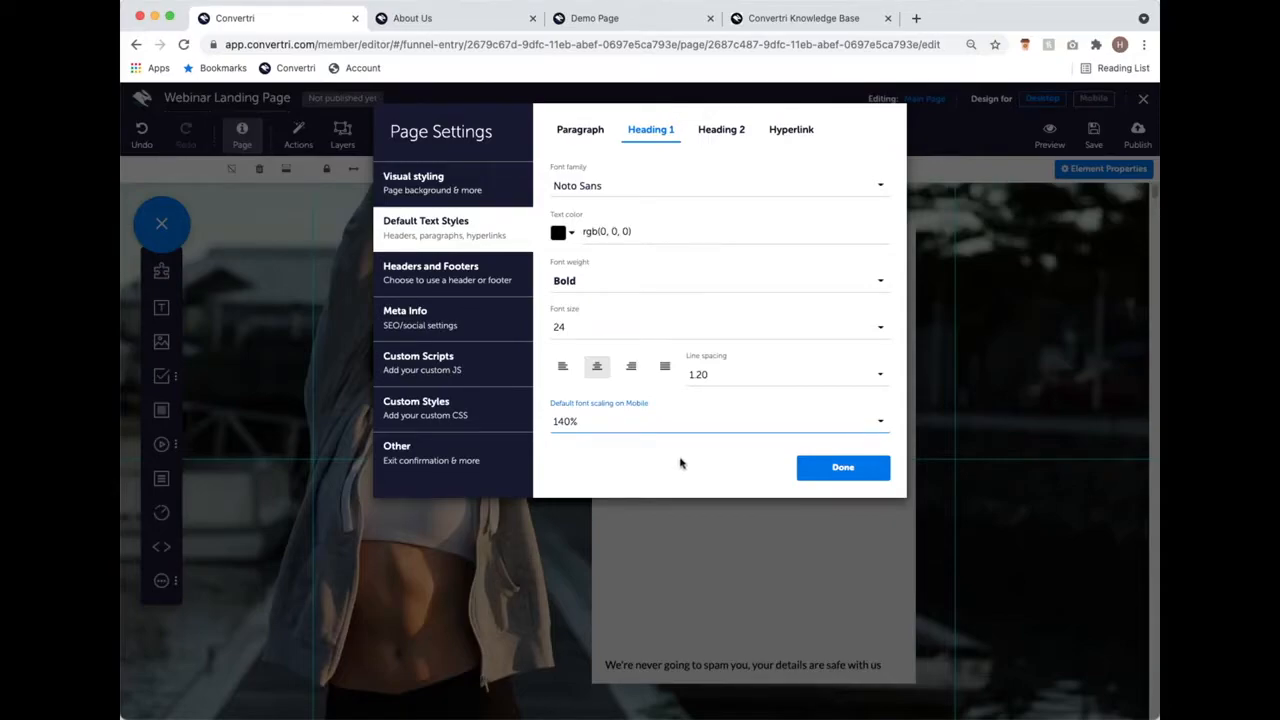
Step: Close Page Settings and return to the landing page's text blocks in the editor
click(843, 467)
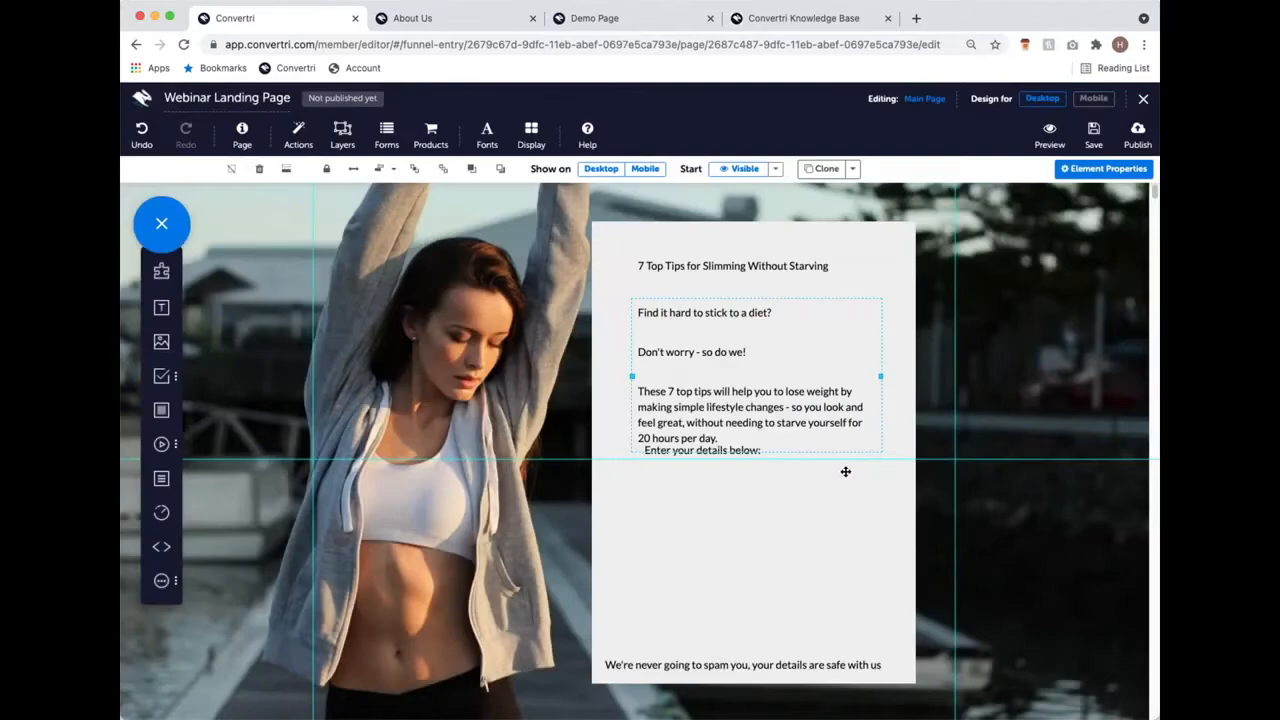
click(710, 381)
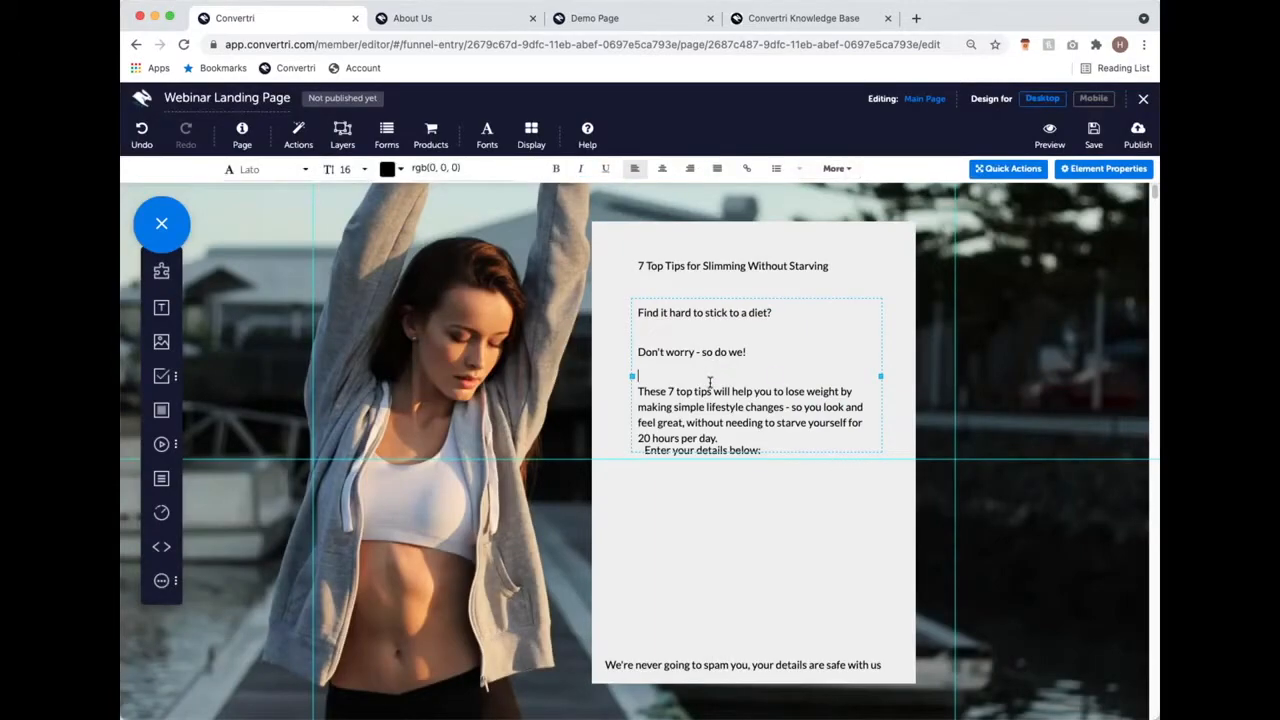
click(770, 266)
click(797, 266)
click(724, 318)
Step: Select the entire slimming headline text in the title block
click(758, 265)
click(834, 259)
click(836, 263)
drag(836, 263, 617, 268)
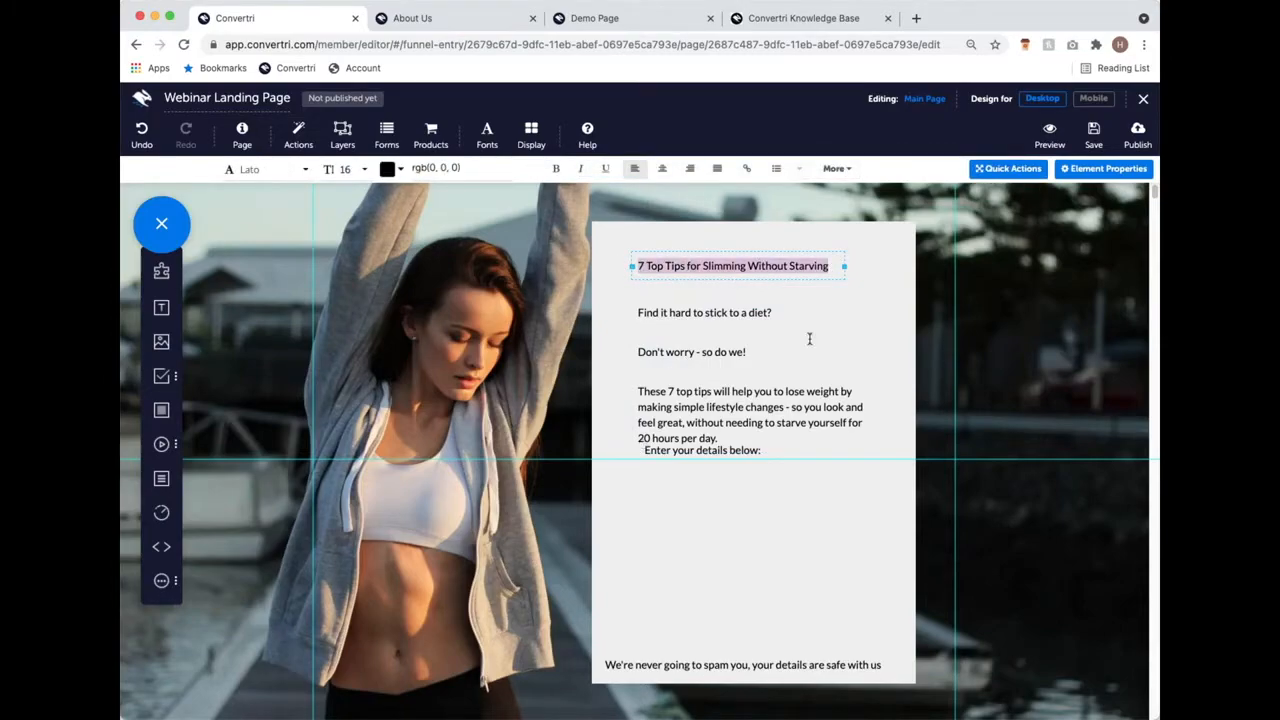
drag(838, 265, 640, 246)
Step: Format the slimming headline as Heading 1
click(834, 168)
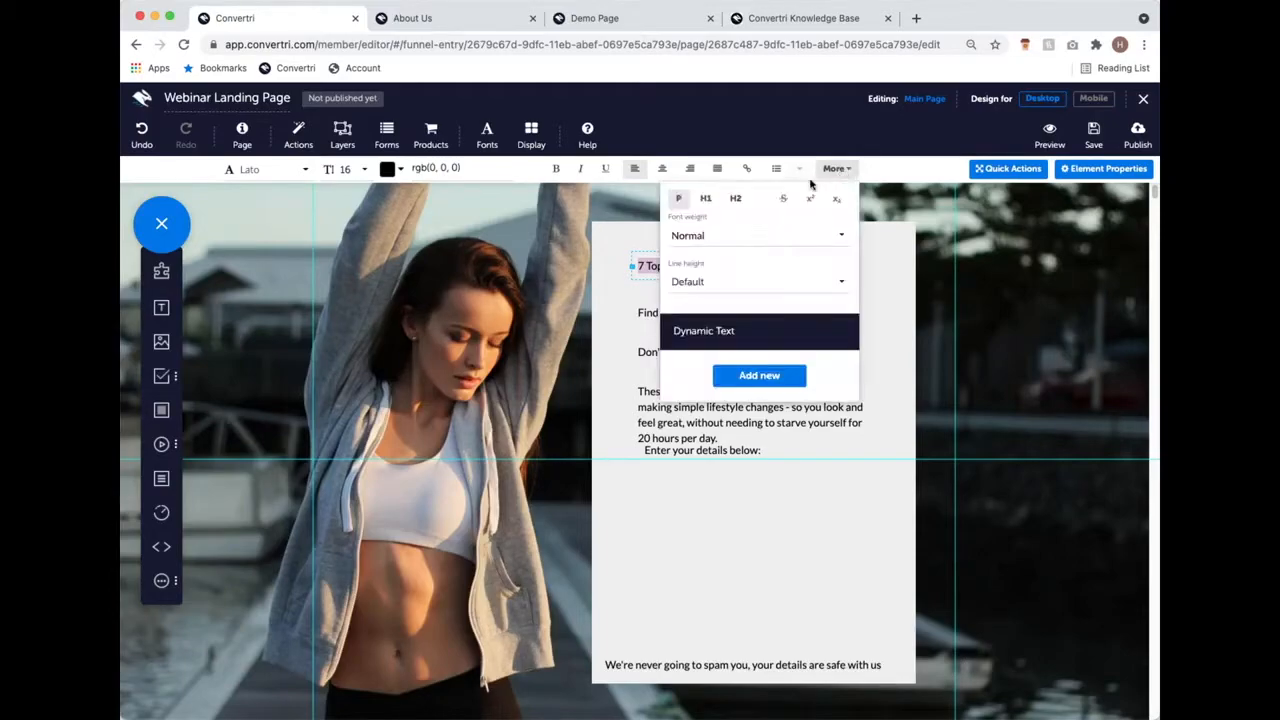
click(716, 201)
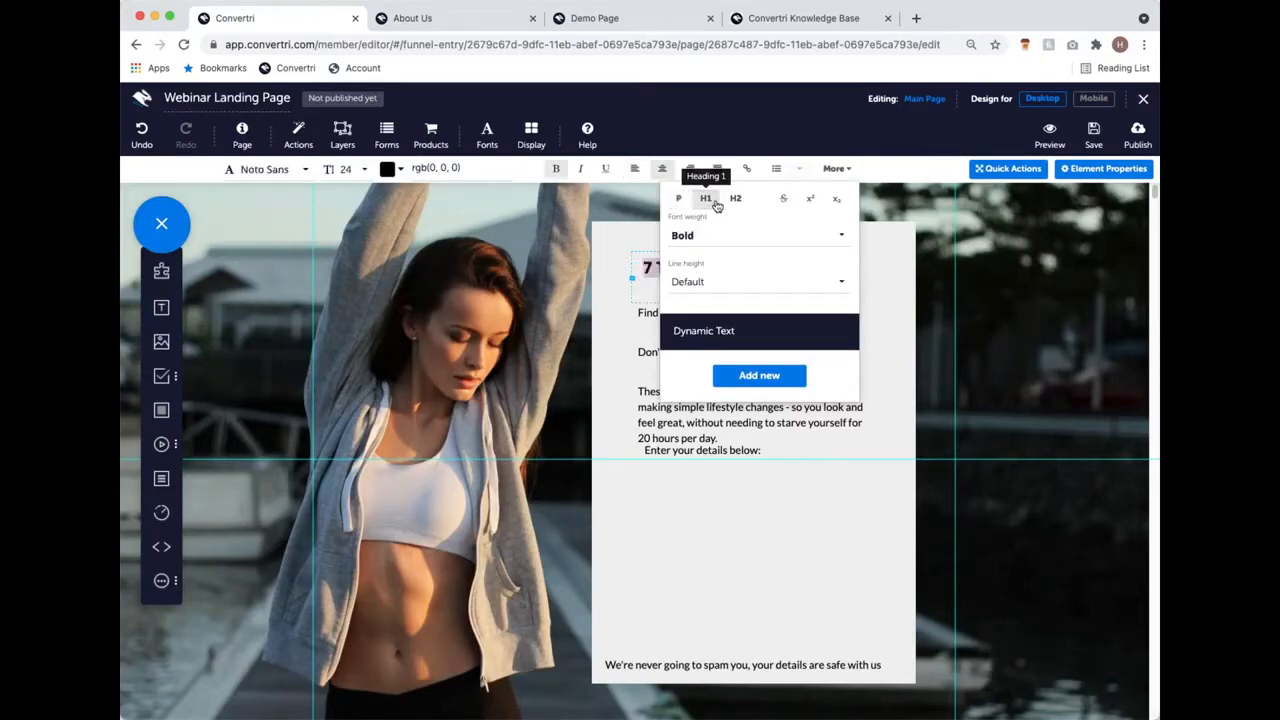
click(880, 294)
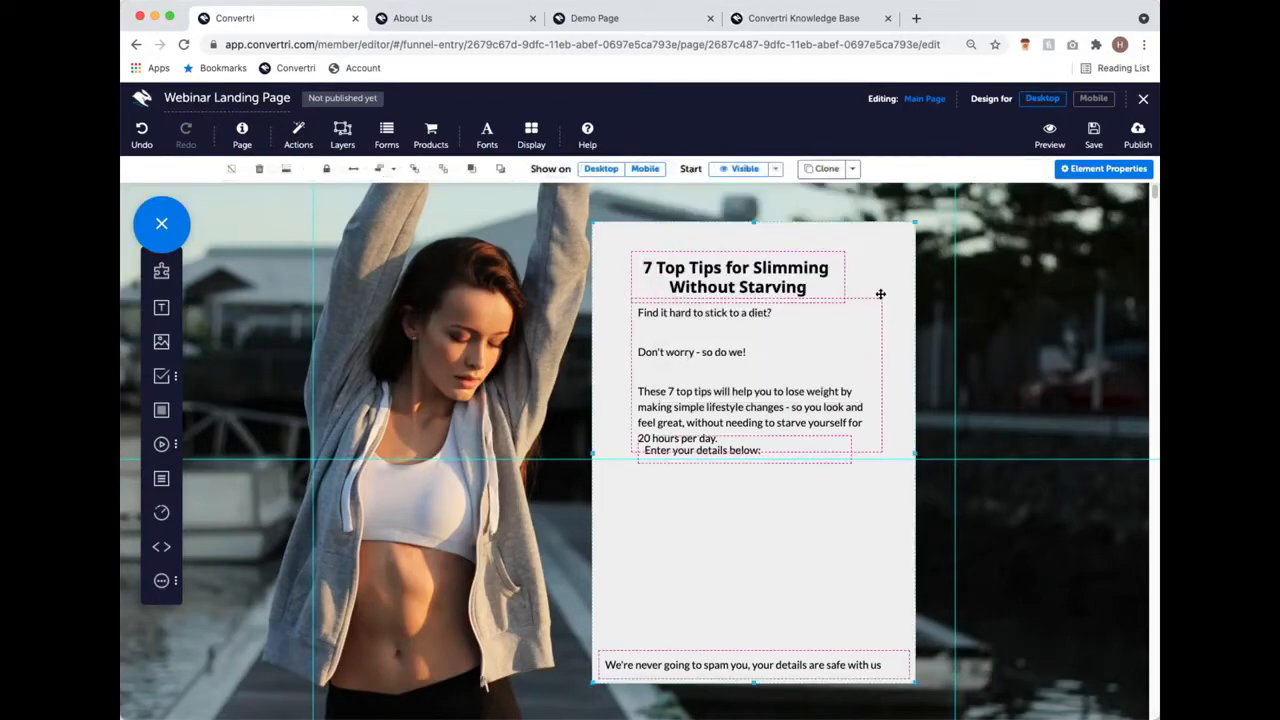
click(775, 282)
click(847, 168)
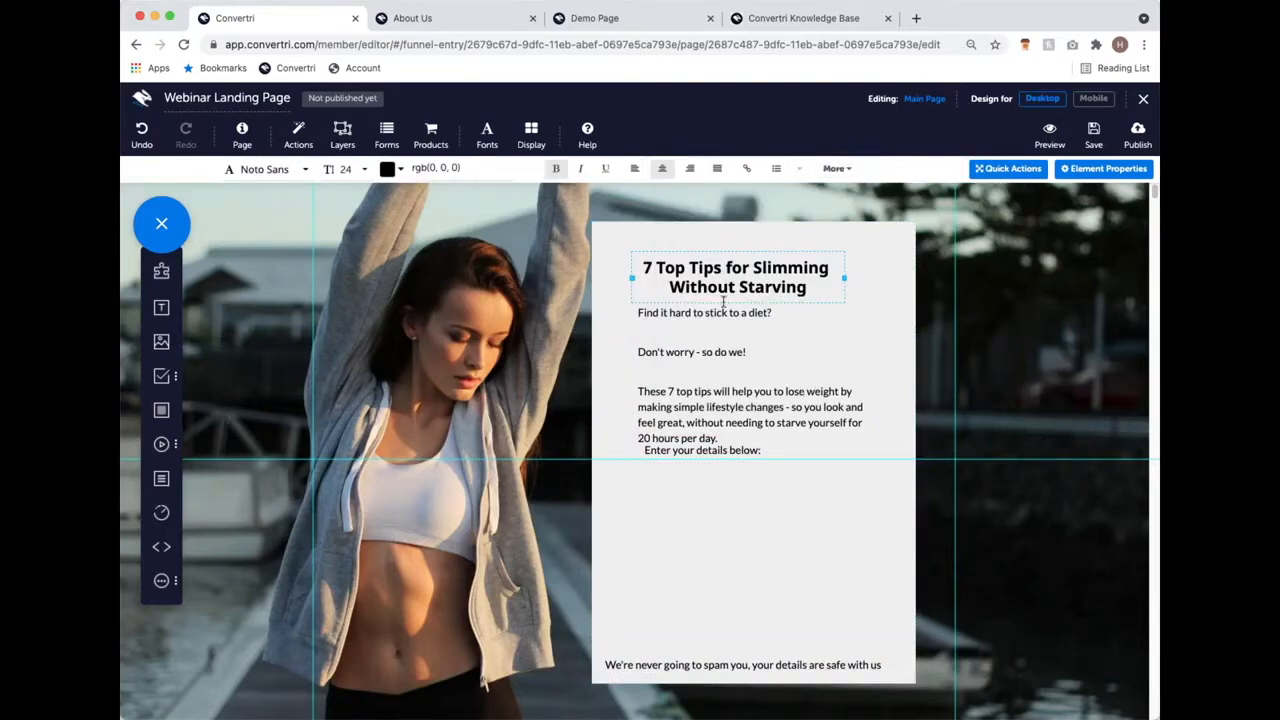
click(760, 250)
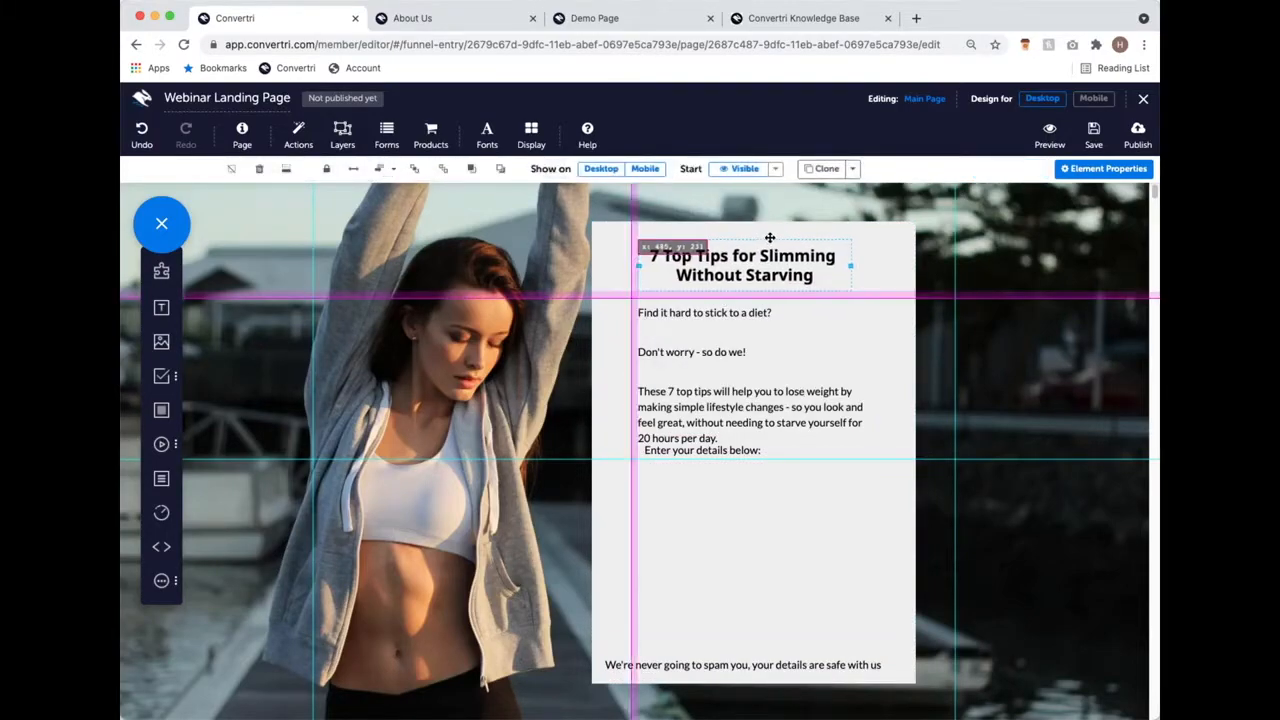
Step: Nudge the 'Enter your details below:' line down to sit just under the paragraph
click(740, 450)
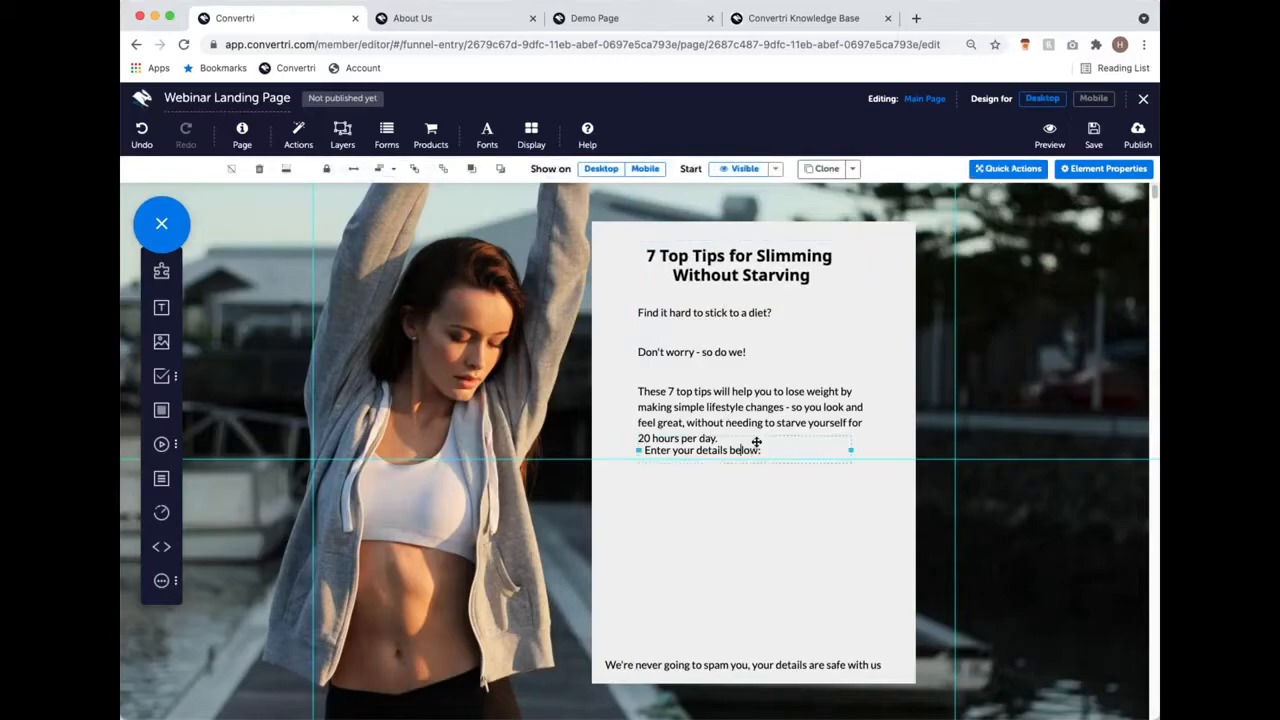
drag(758, 438, 755, 449)
click(718, 543)
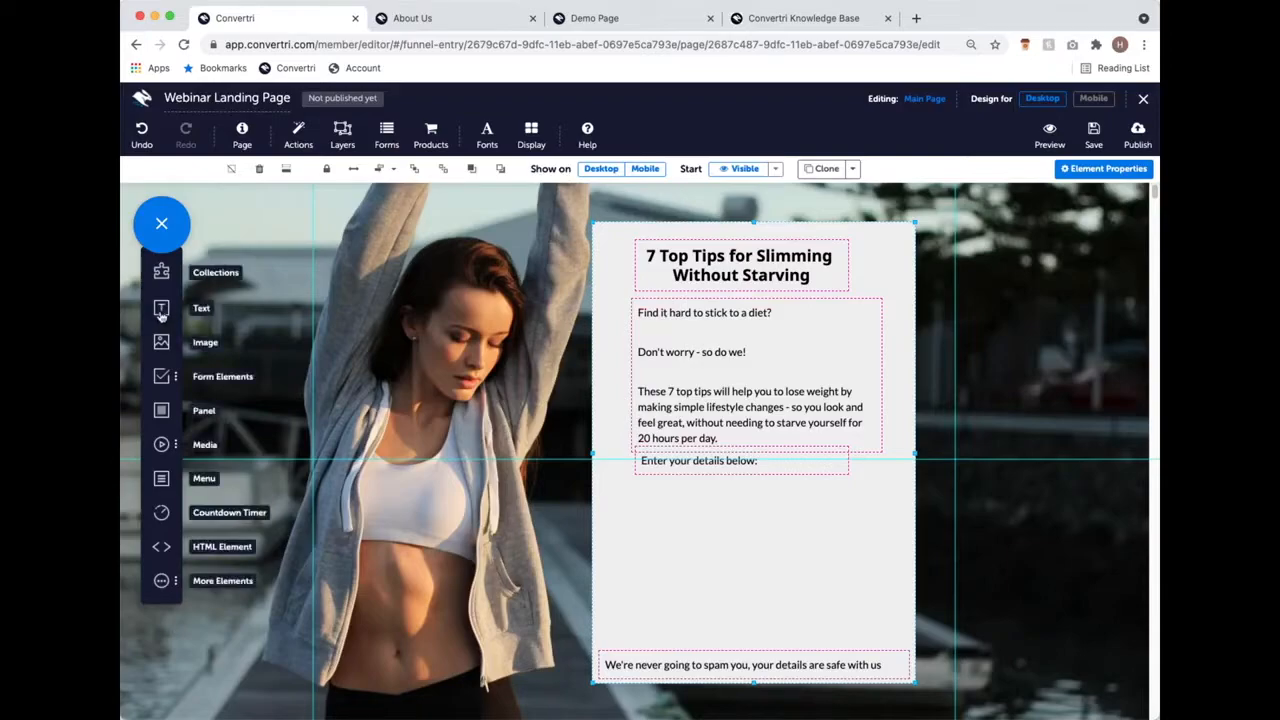
Step: Add First Name, Email and Submit form elements stacked below the prompt
click(170, 382)
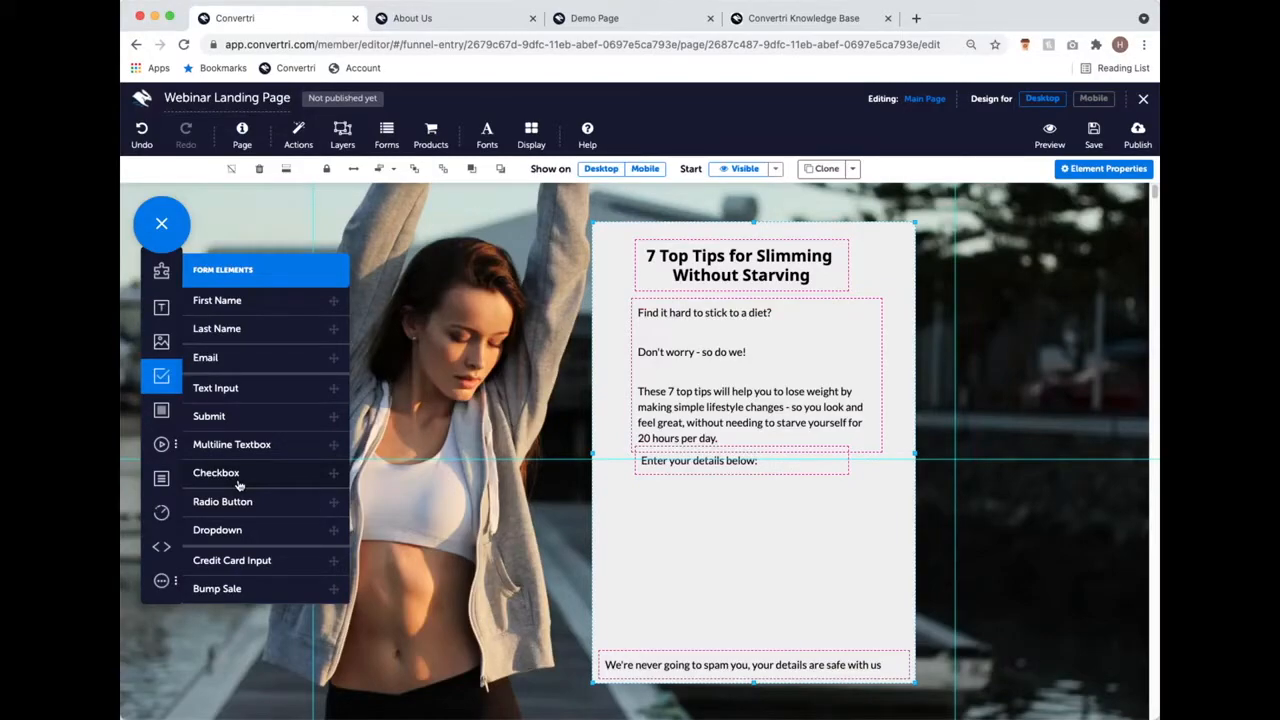
click(246, 301)
drag(617, 232, 714, 512)
click(285, 361)
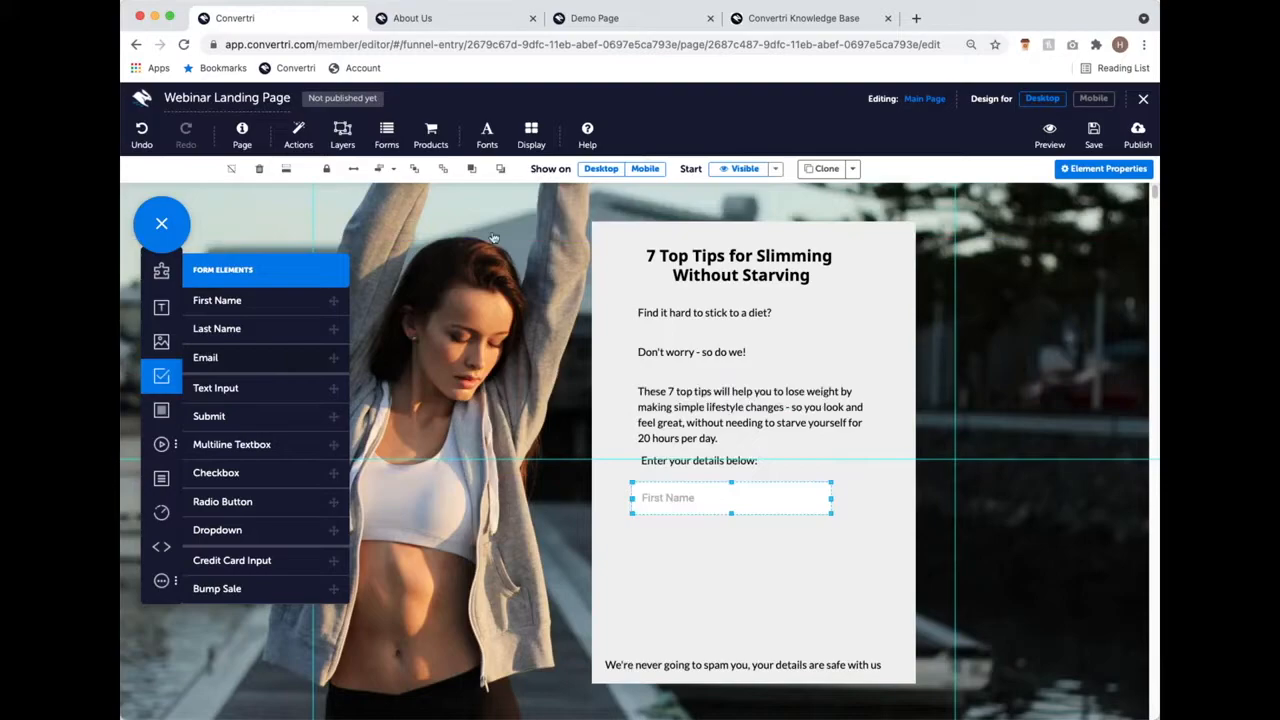
drag(540, 207, 660, 545)
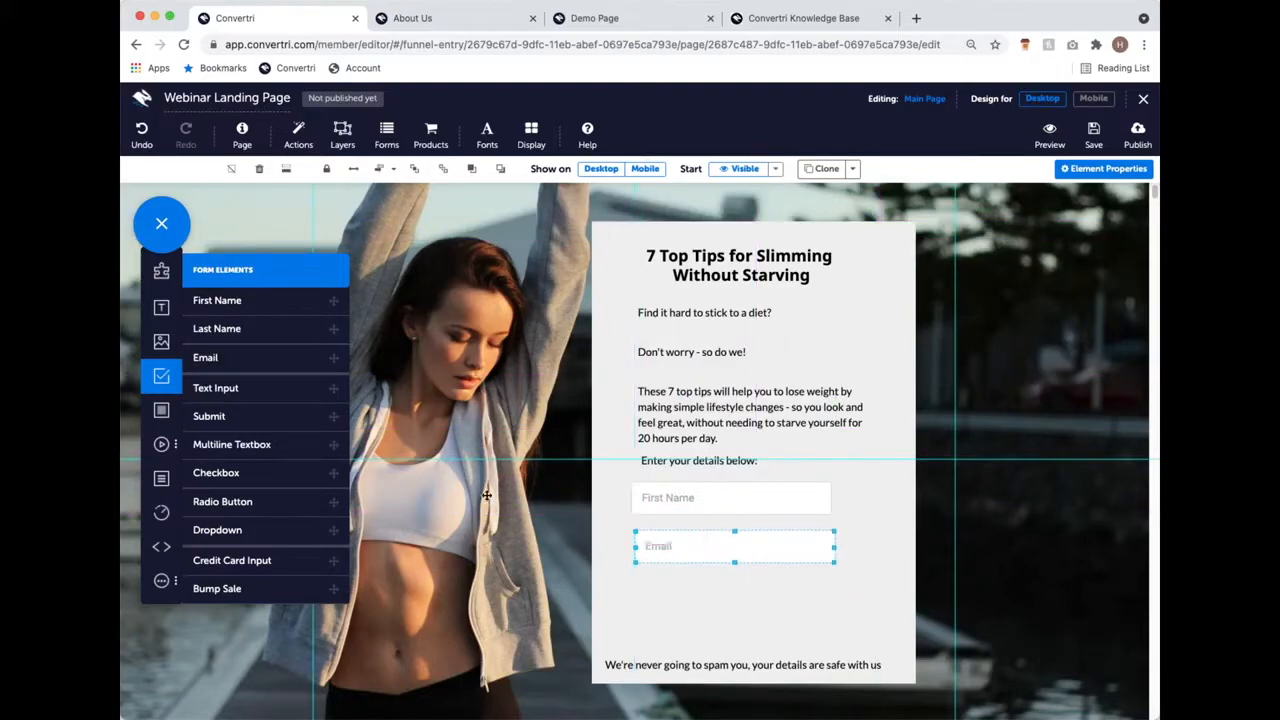
click(290, 416)
drag(666, 220, 767, 608)
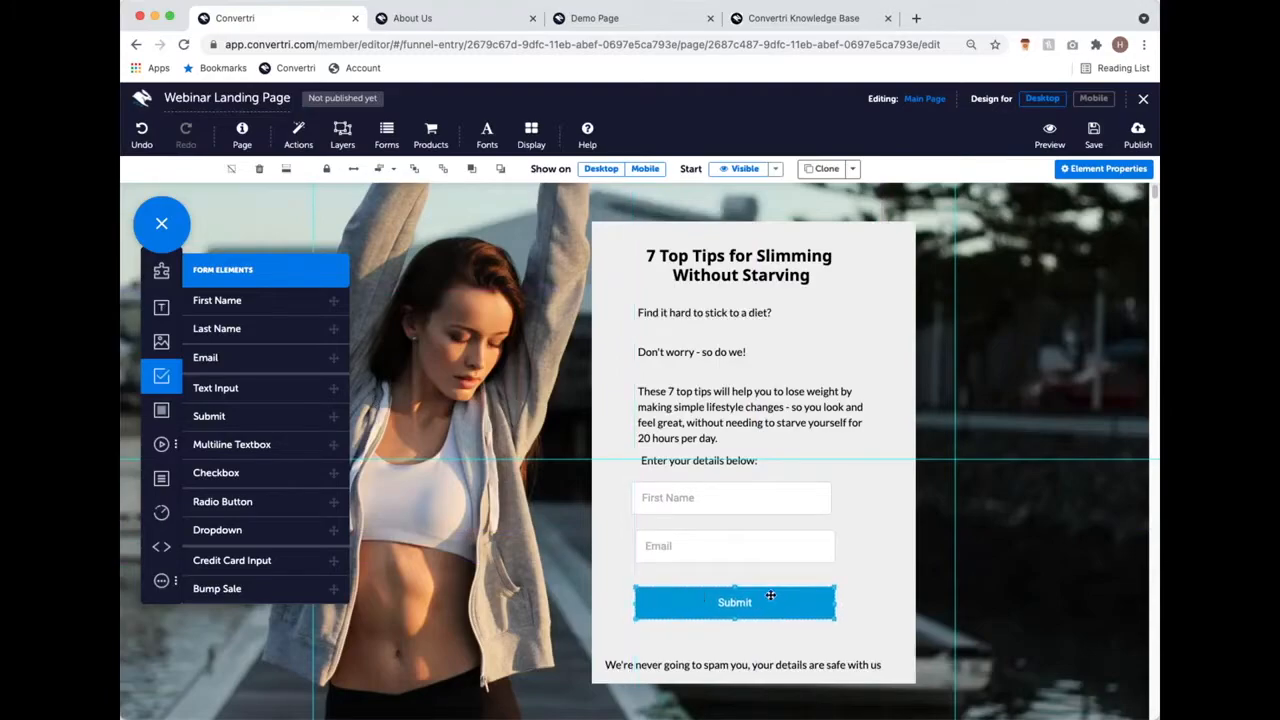
Step: Line up the First Name field with the Email field
click(757, 558)
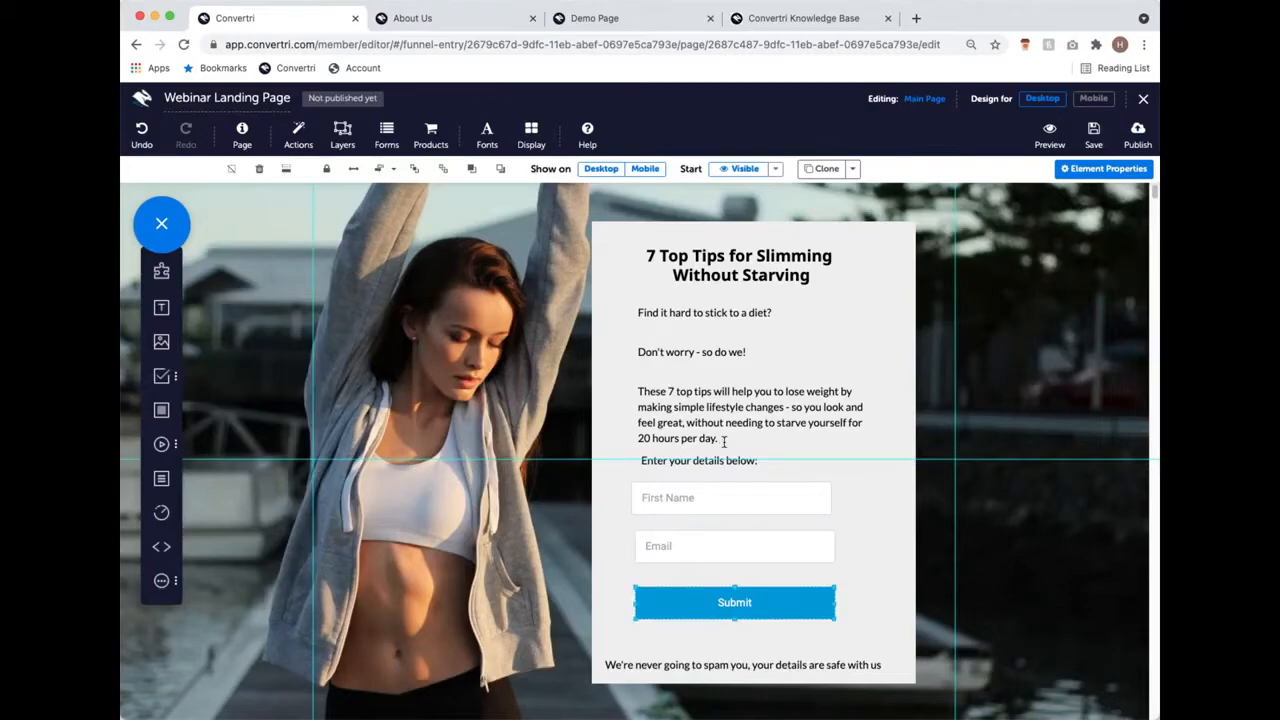
click(689, 483)
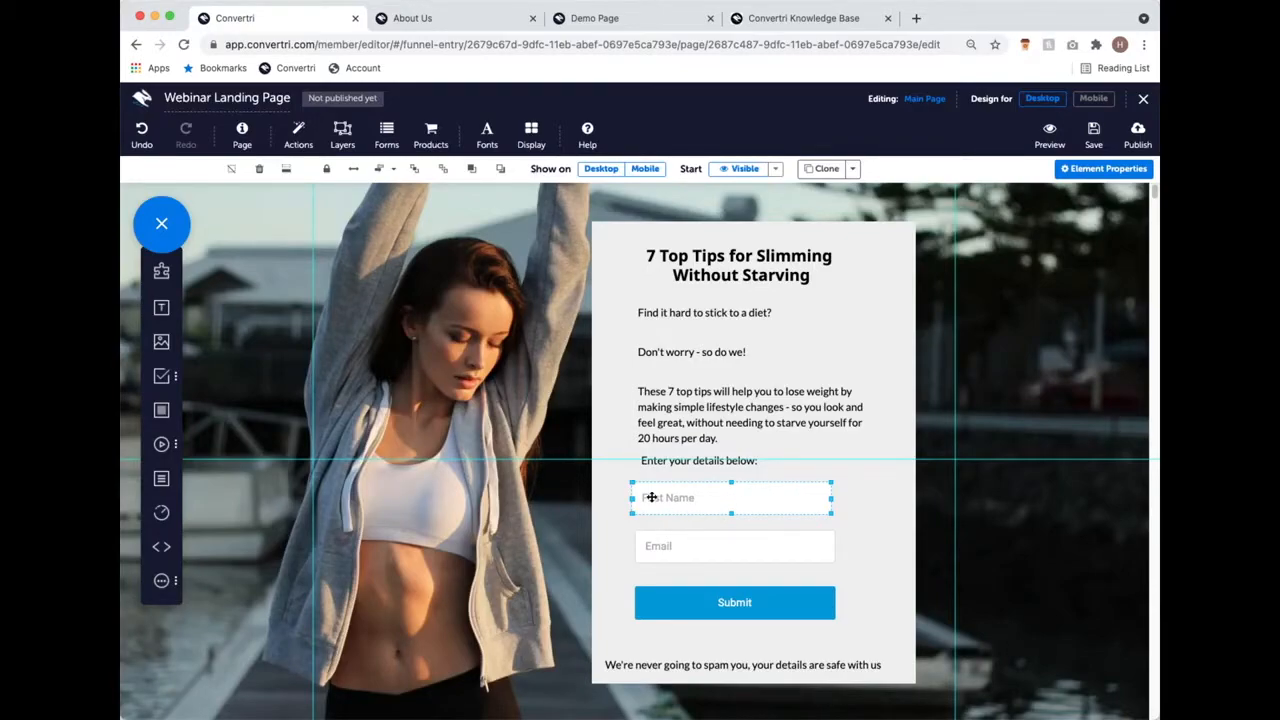
drag(708, 523, 709, 506)
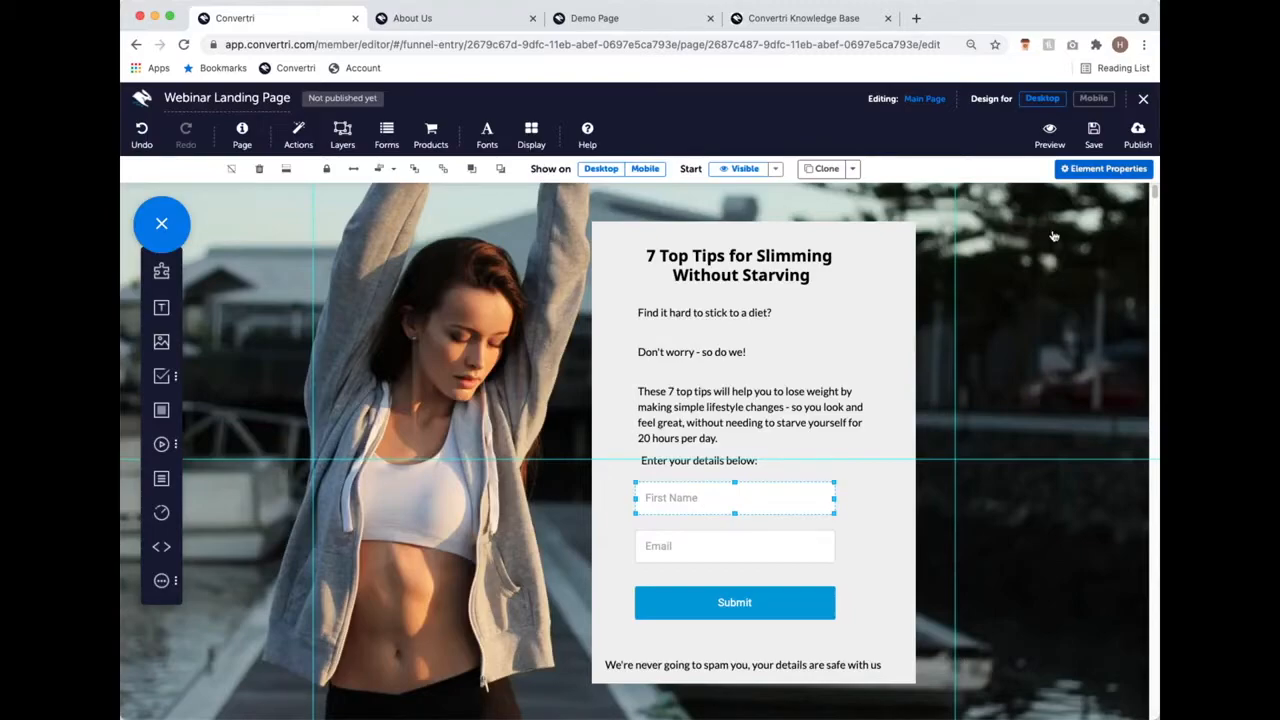
Step: Change the First Name field's font from Roboto to Lato
click(1094, 172)
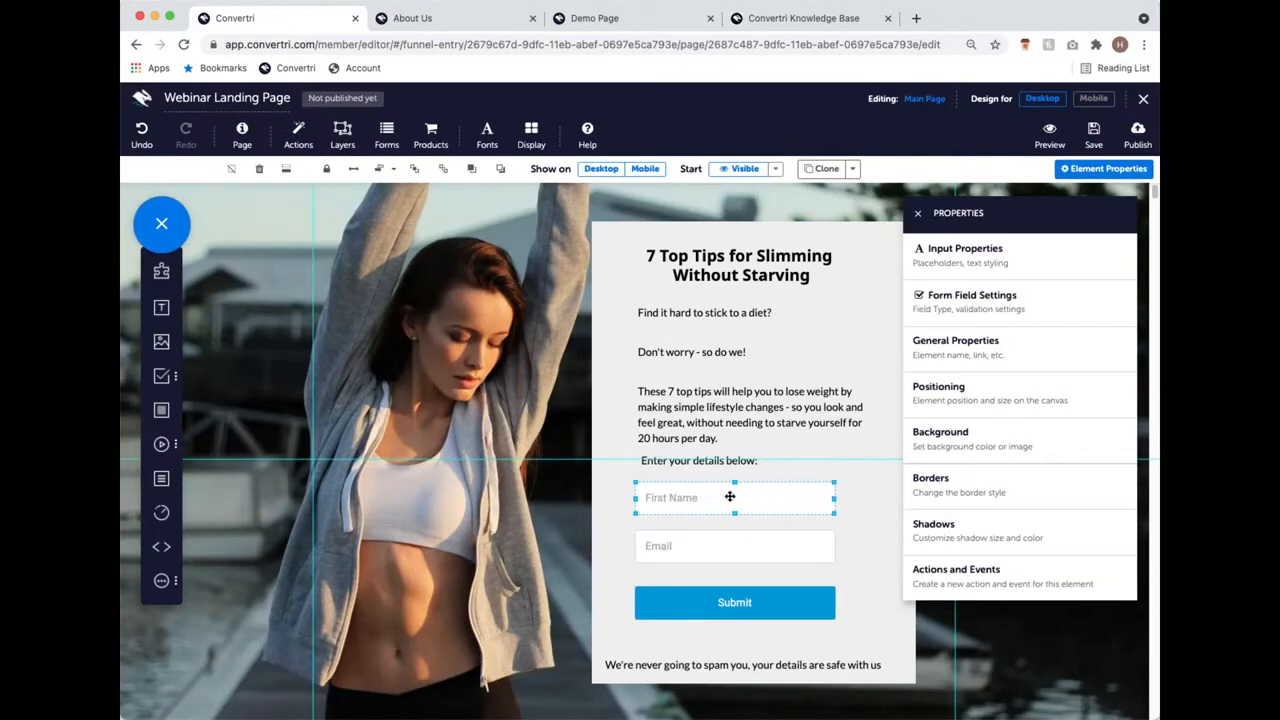
click(1082, 269)
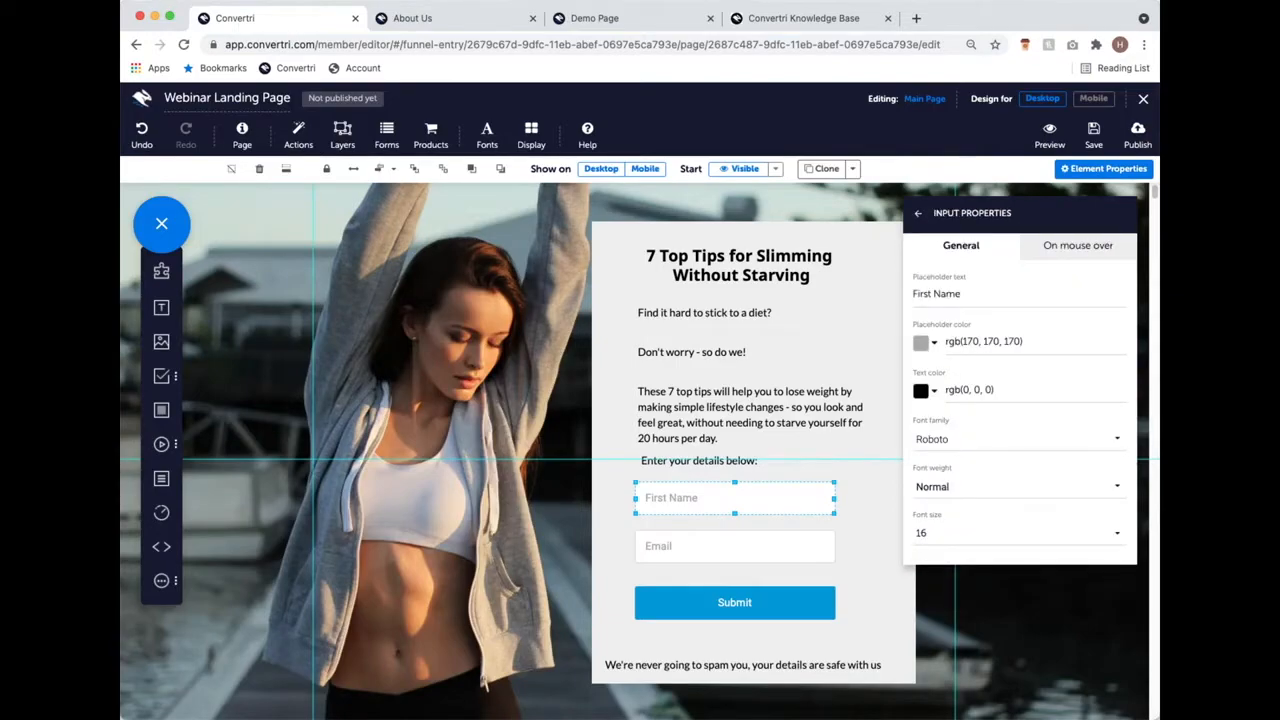
click(1038, 441)
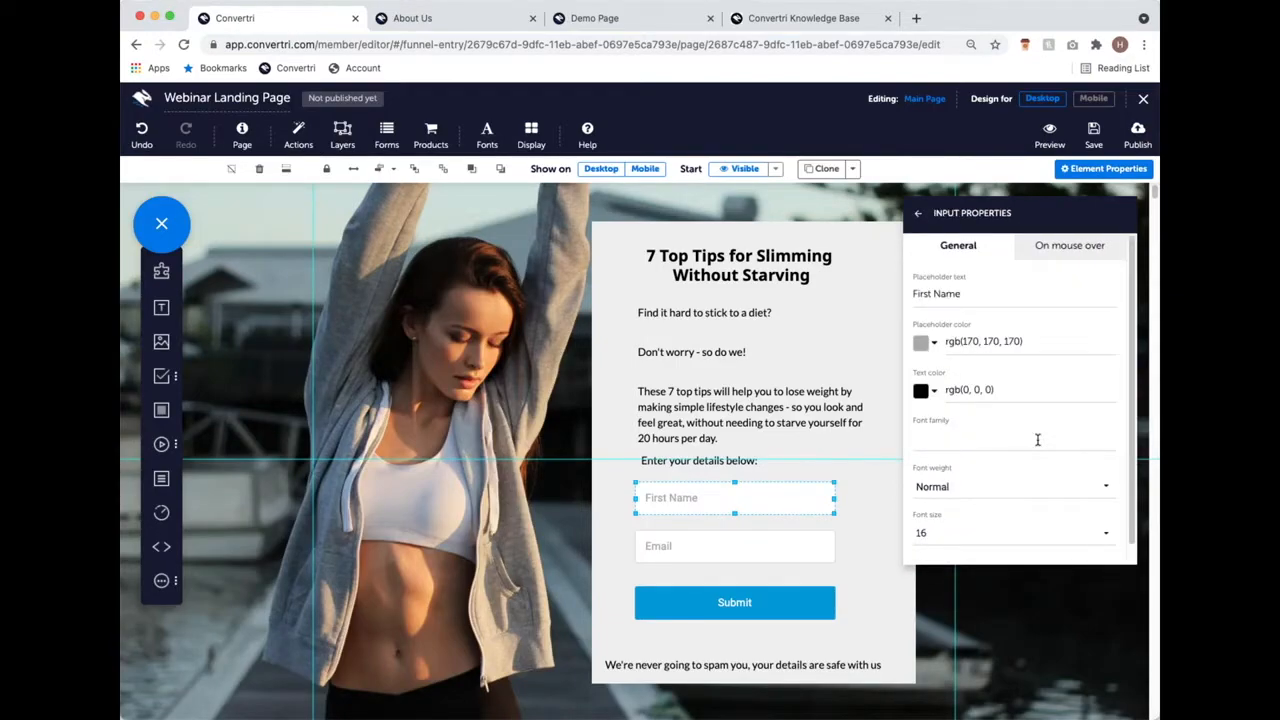
text(lato)
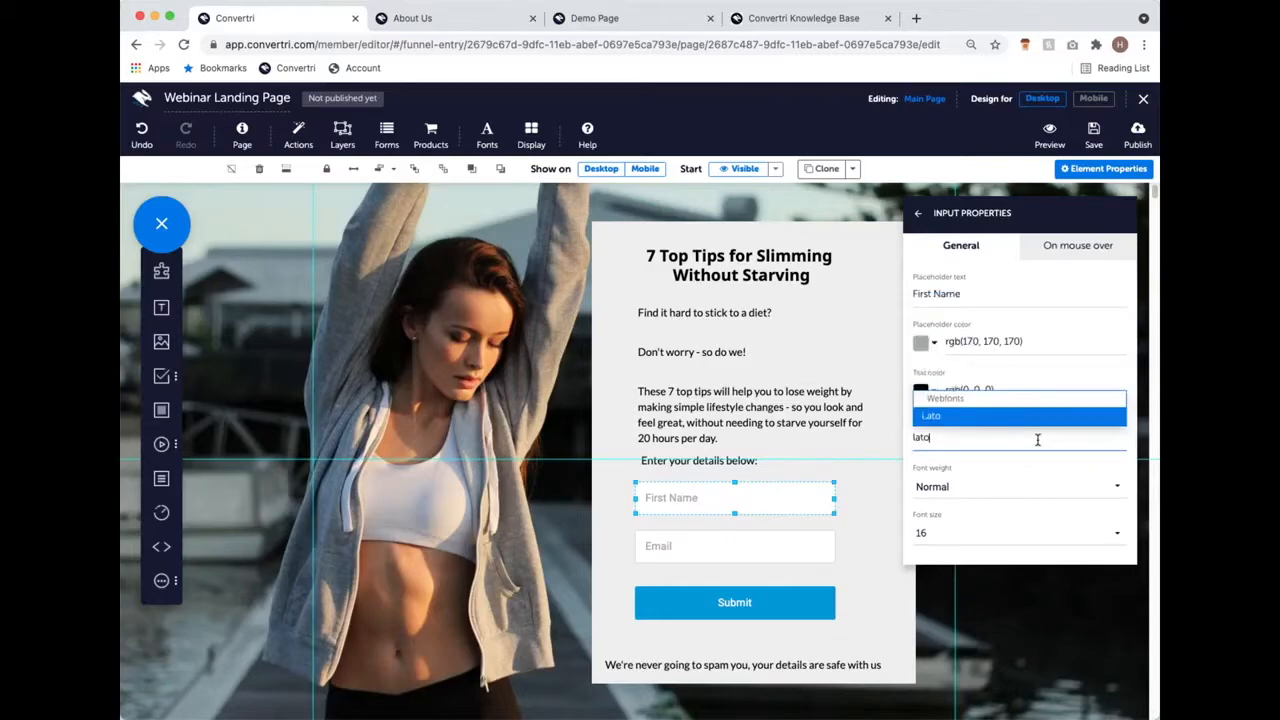
click(1037, 424)
Step: Set the Email field's font to Lato as well
click(801, 549)
click(966, 440)
text(lato)
click(955, 424)
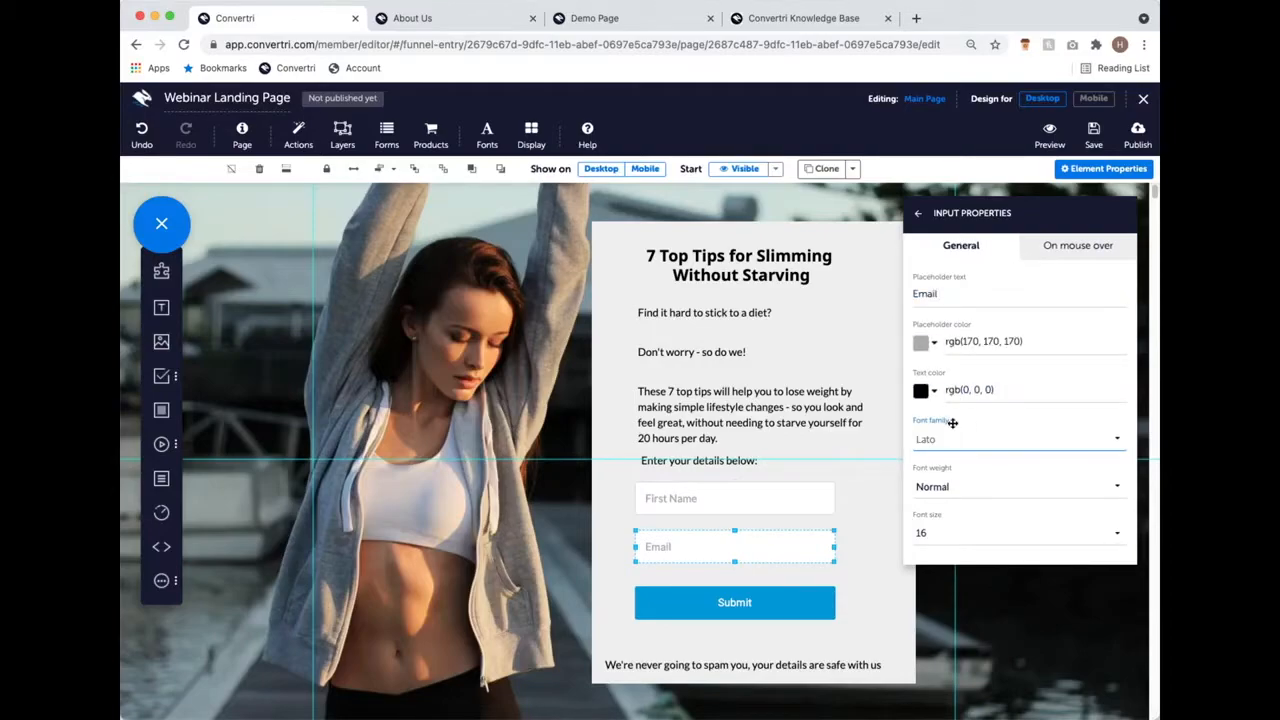
click(779, 608)
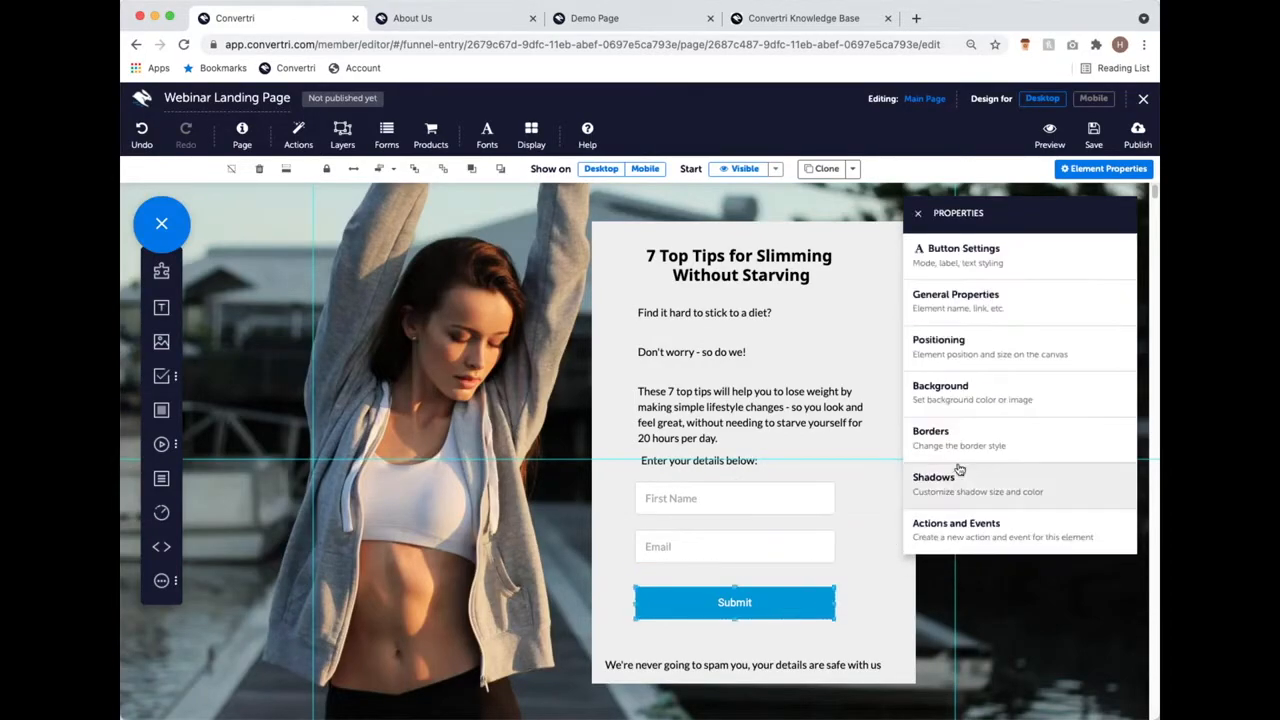
Step: Change the button label from 'Submit' to 'Click Here To Download'
click(997, 270)
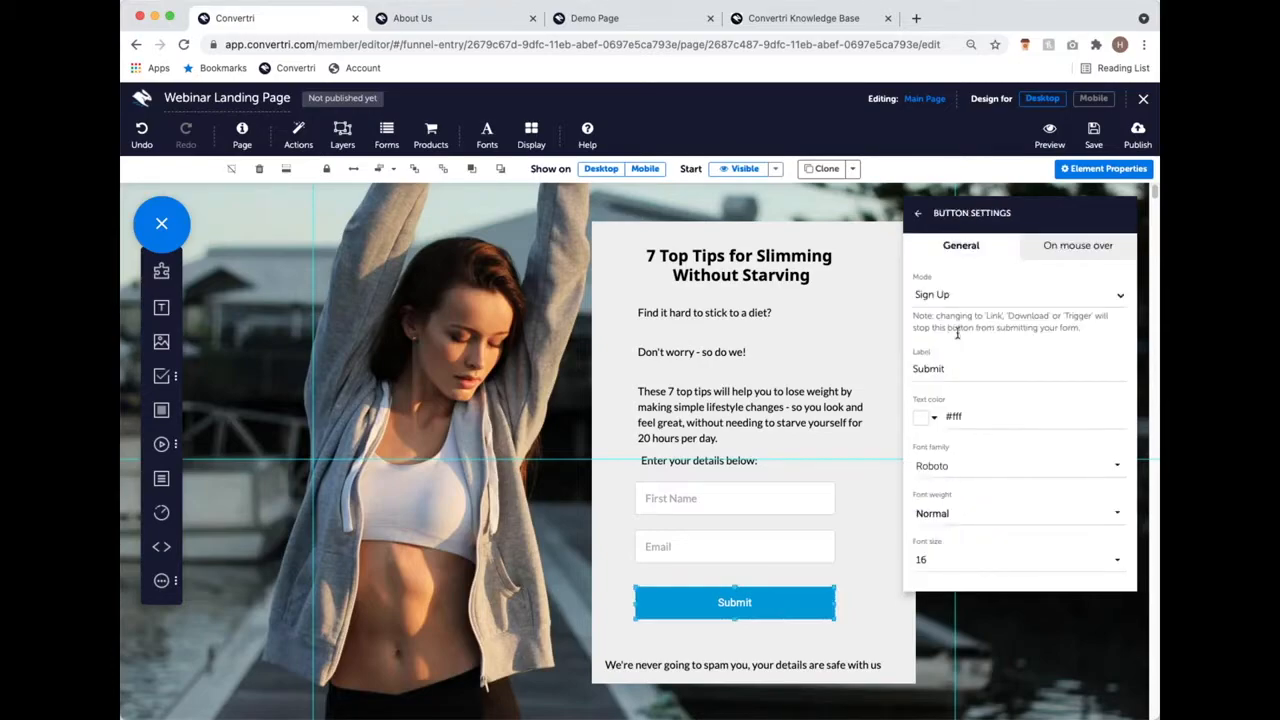
drag(955, 368, 921, 371)
text(Click Here To Download)
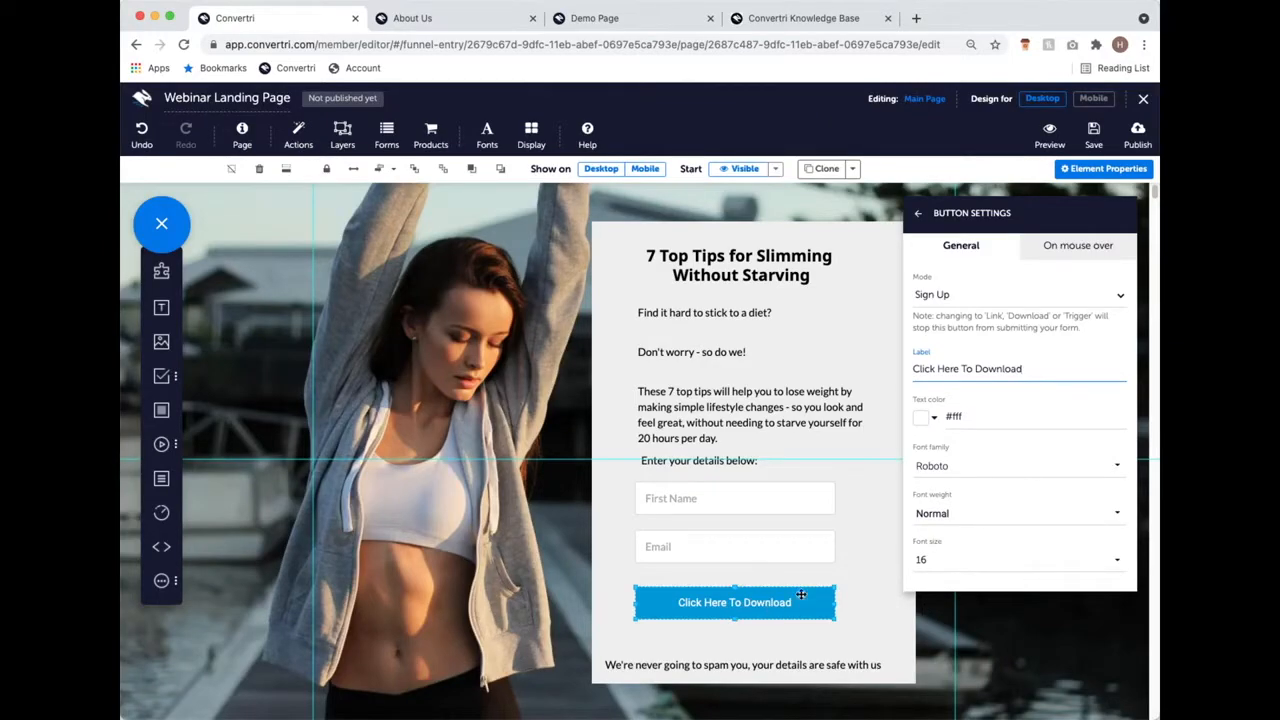
Step: Style the button text bold Noto Sans at size 18
click(960, 515)
click(958, 471)
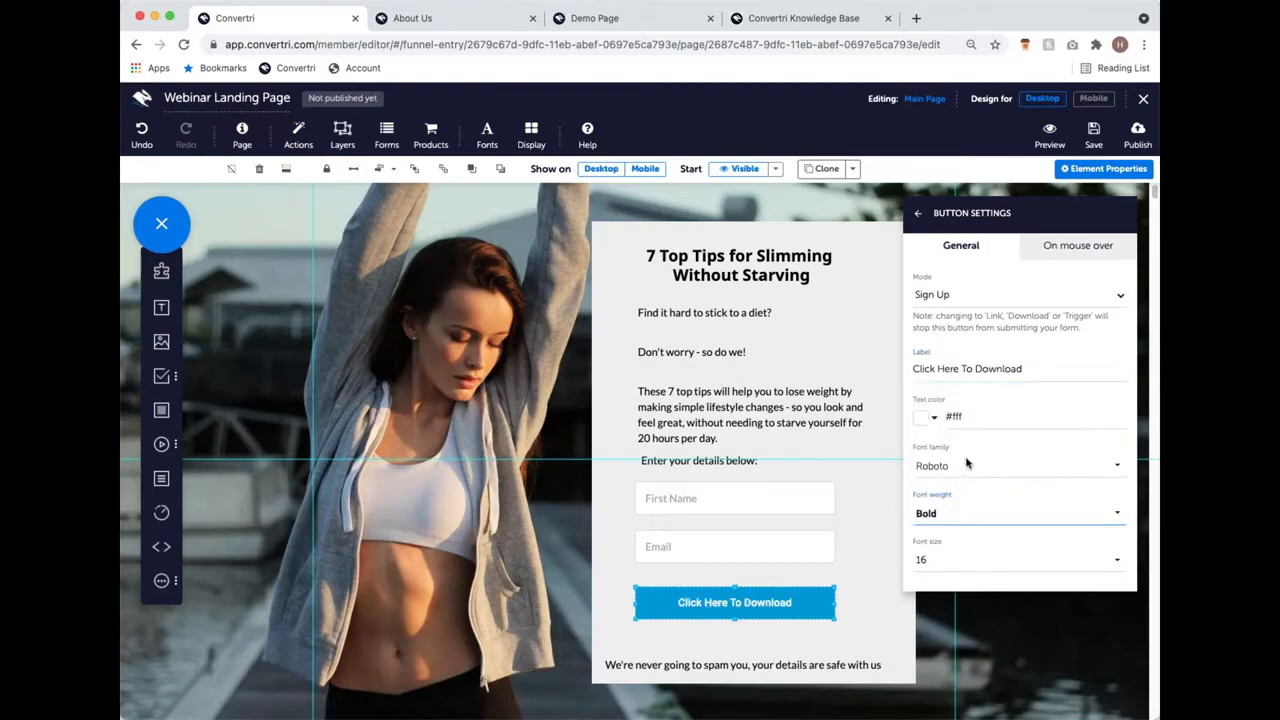
click(963, 465)
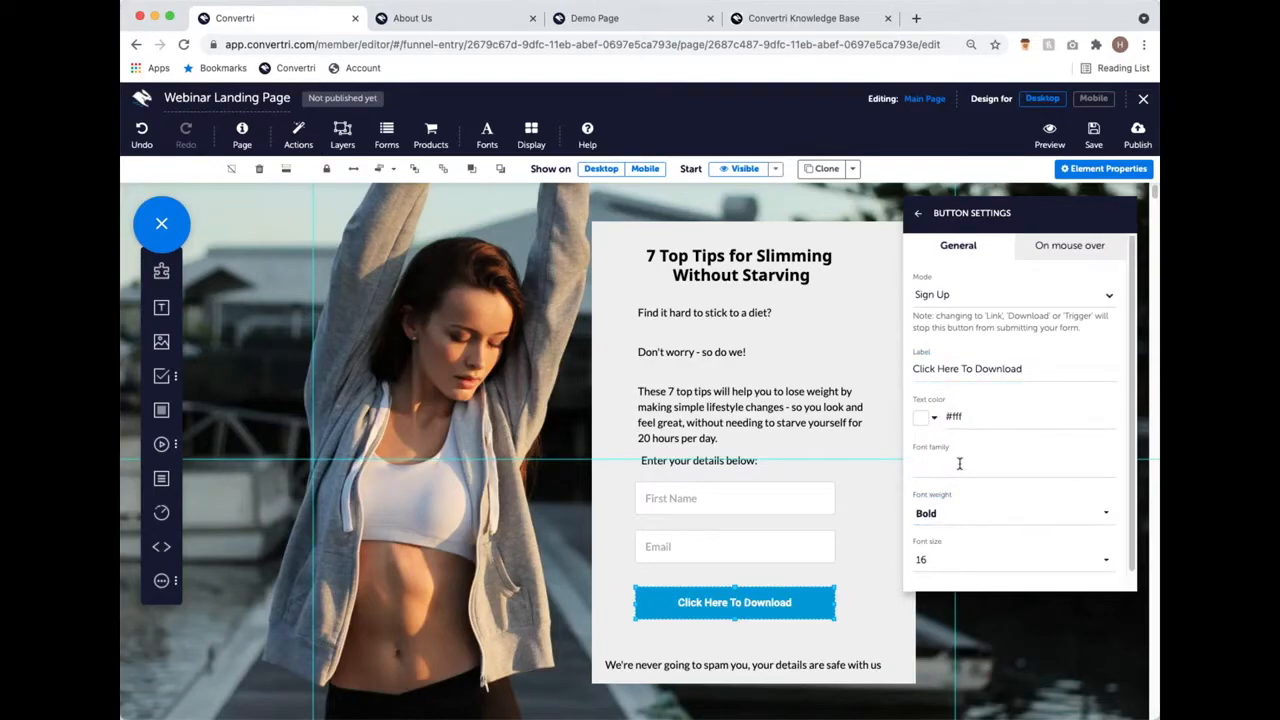
text(noto)
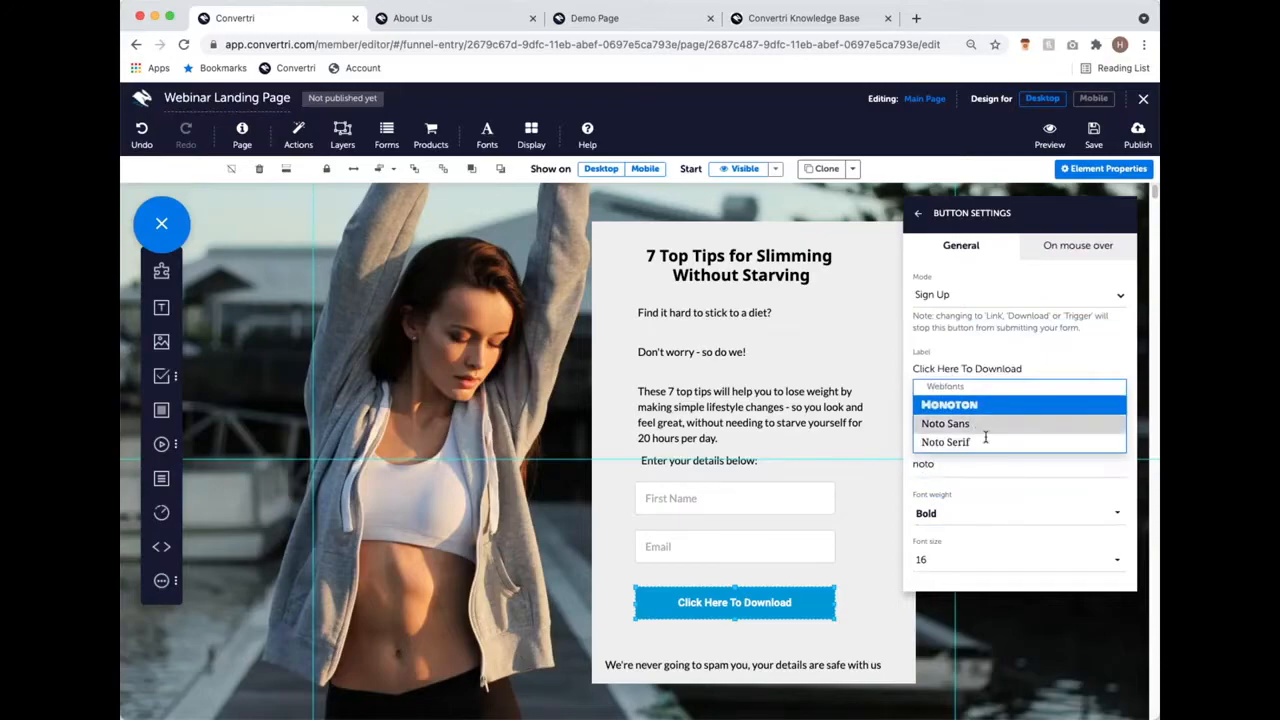
click(972, 426)
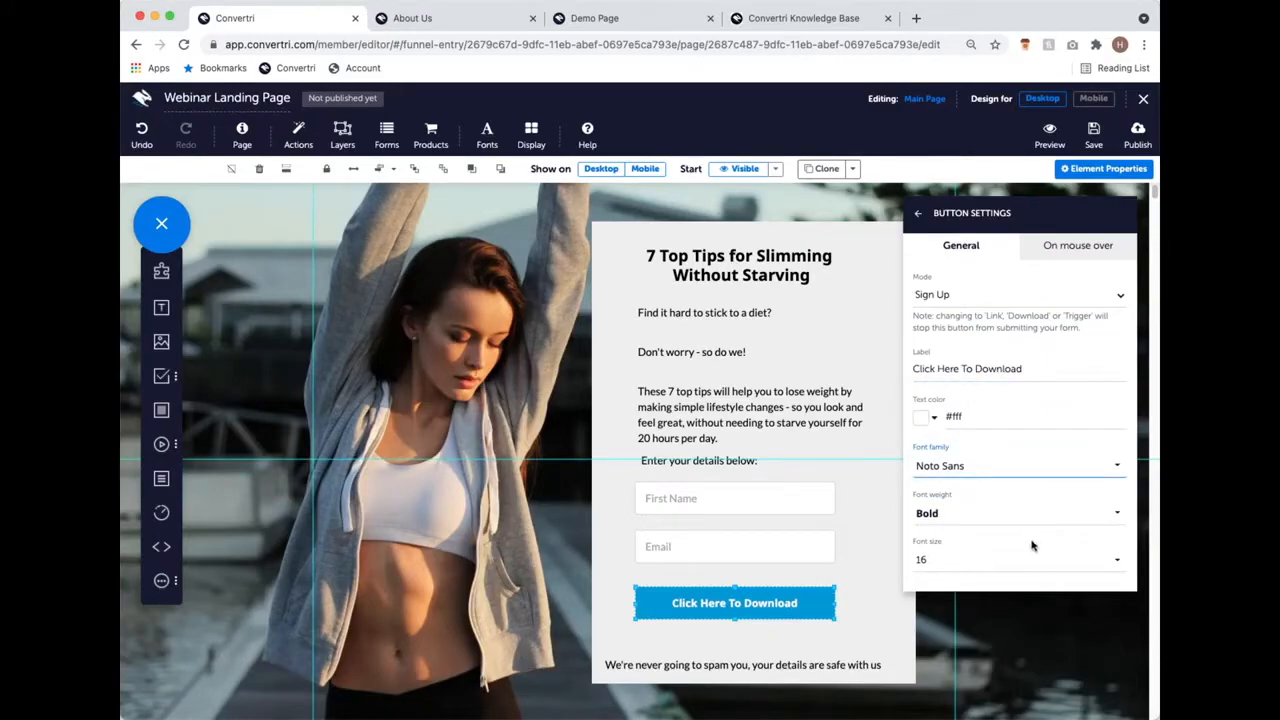
click(973, 557)
scroll(986, 510, down, 3)
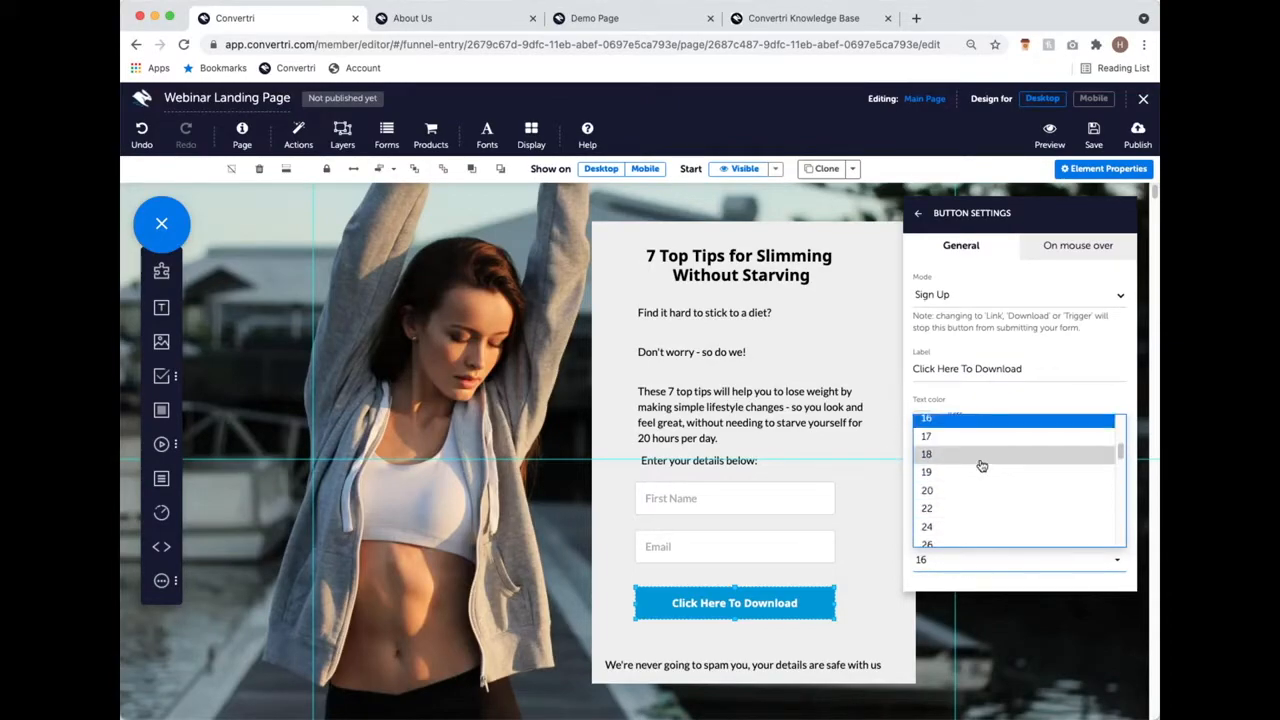
click(982, 455)
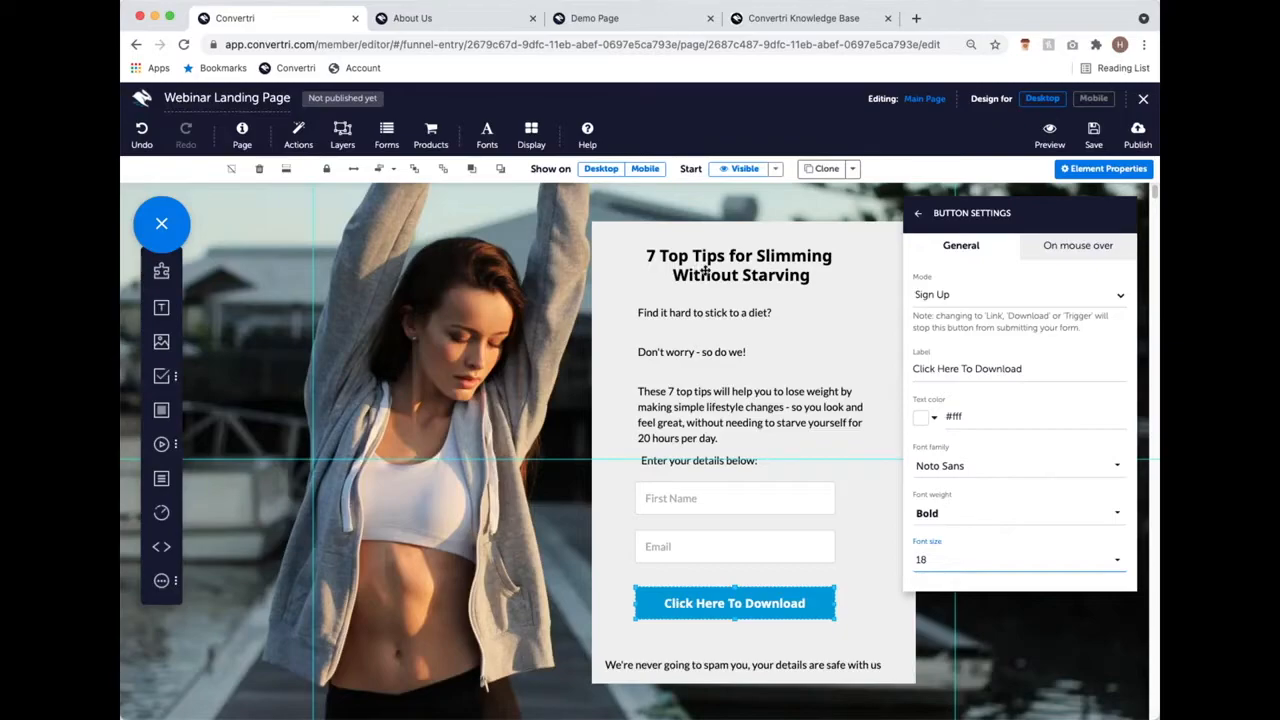
click(919, 215)
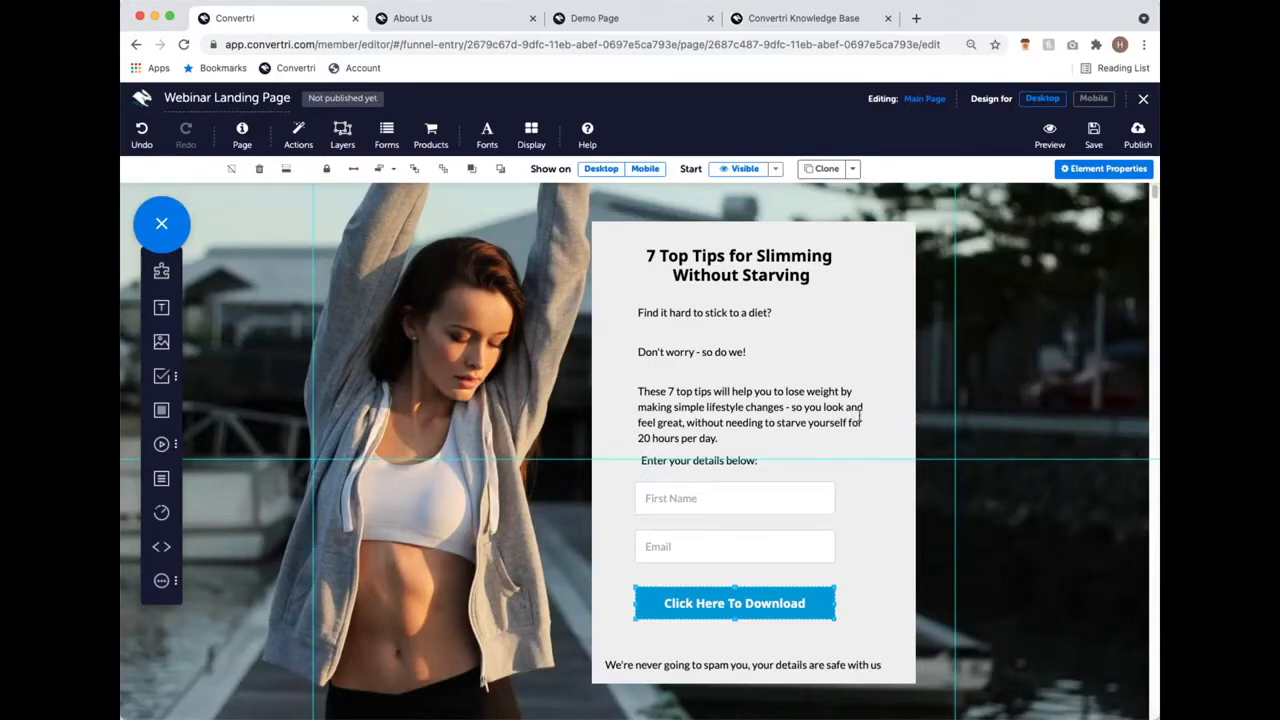
click(889, 308)
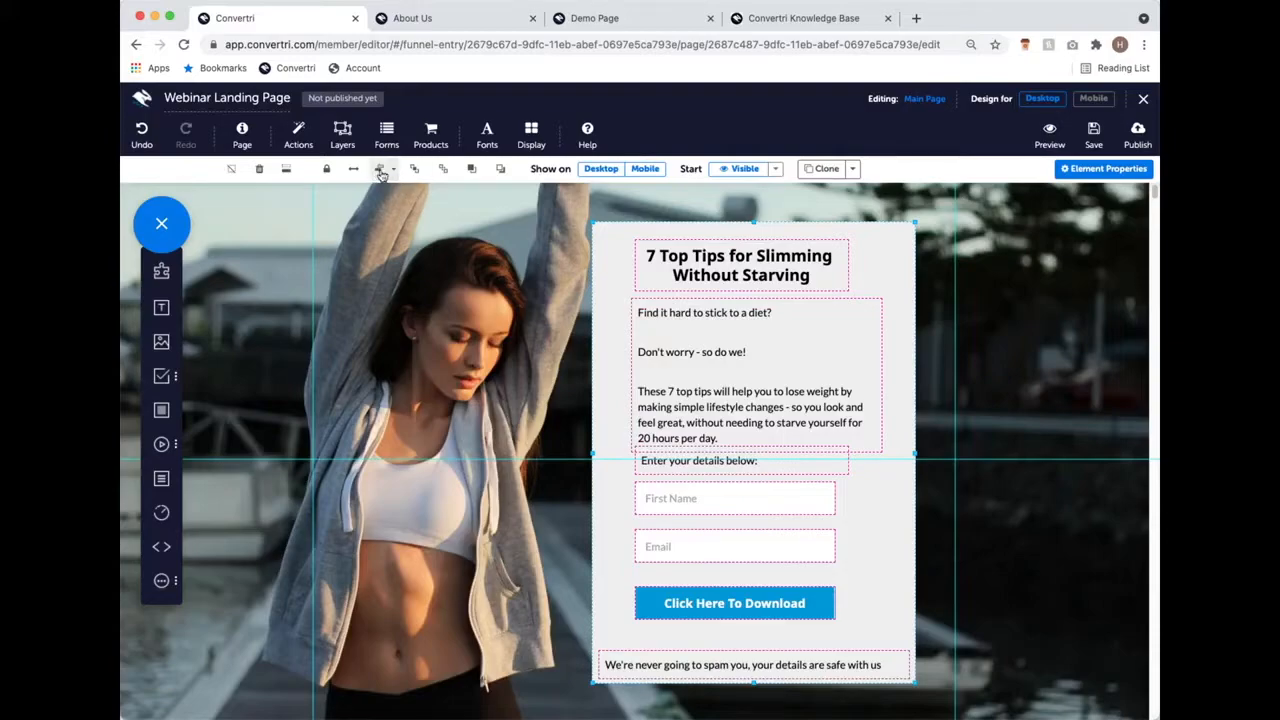
Step: Choose Center Align under Container Mode so the form's contents sit centred in the grey box
click(381, 170)
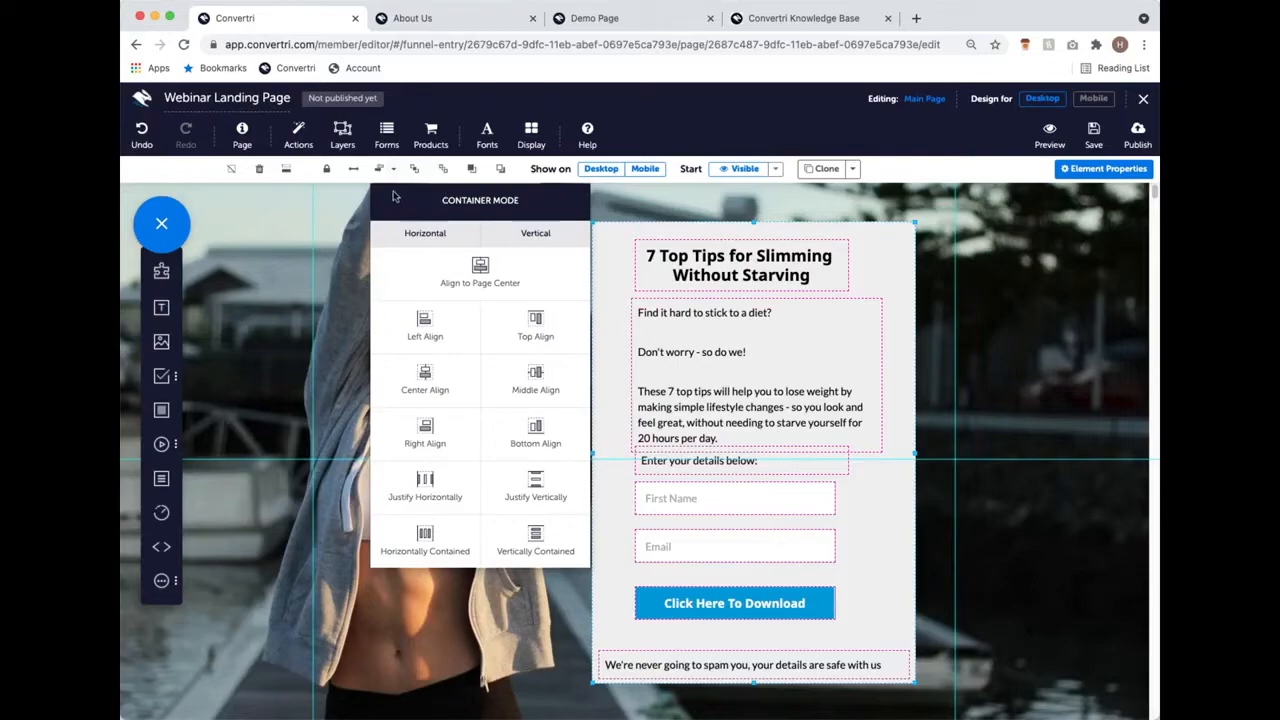
click(434, 372)
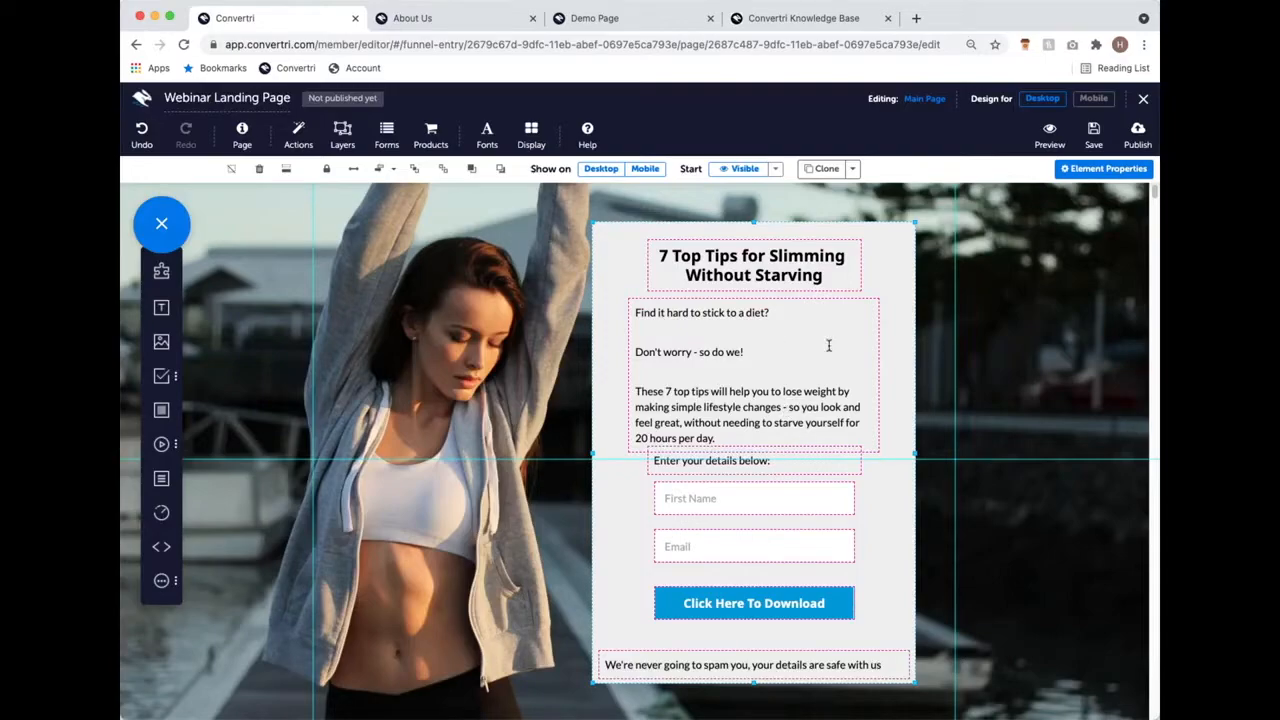
Step: Drag the download button, First Name field and 'Enter your details below' prompt further down
drag(712, 618, 751, 590)
drag(750, 501, 750, 529)
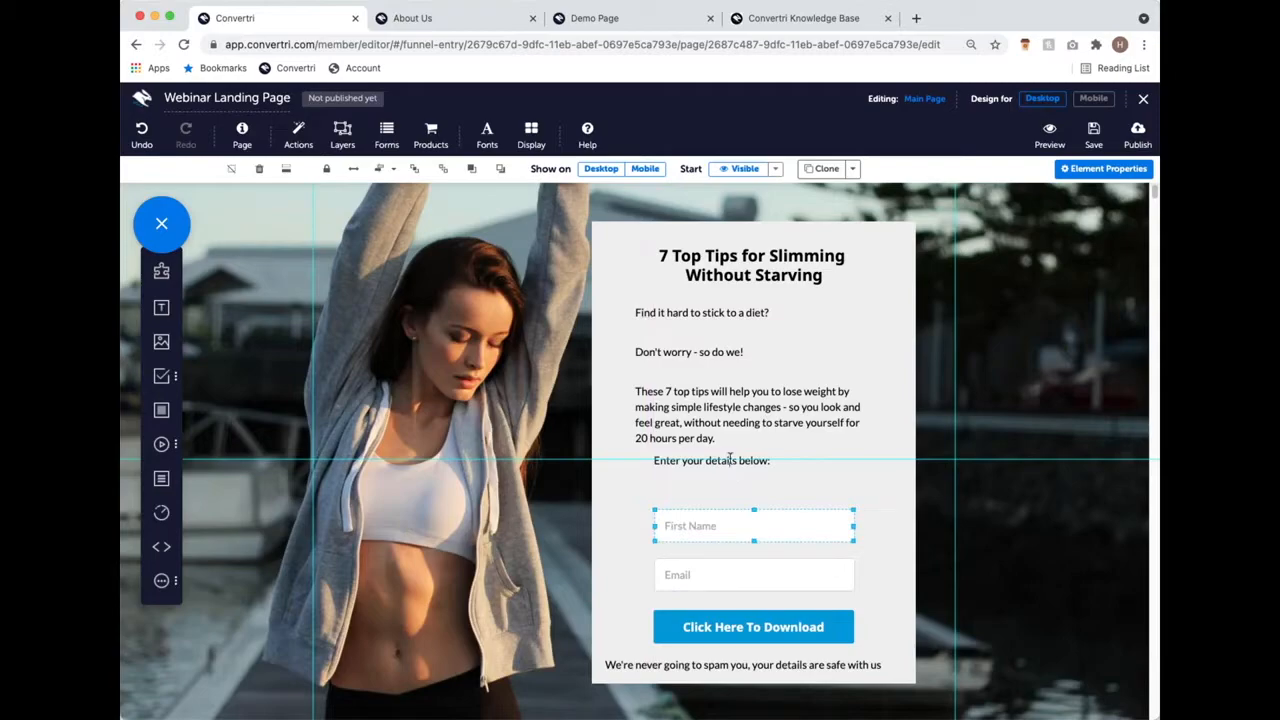
drag(735, 453, 740, 465)
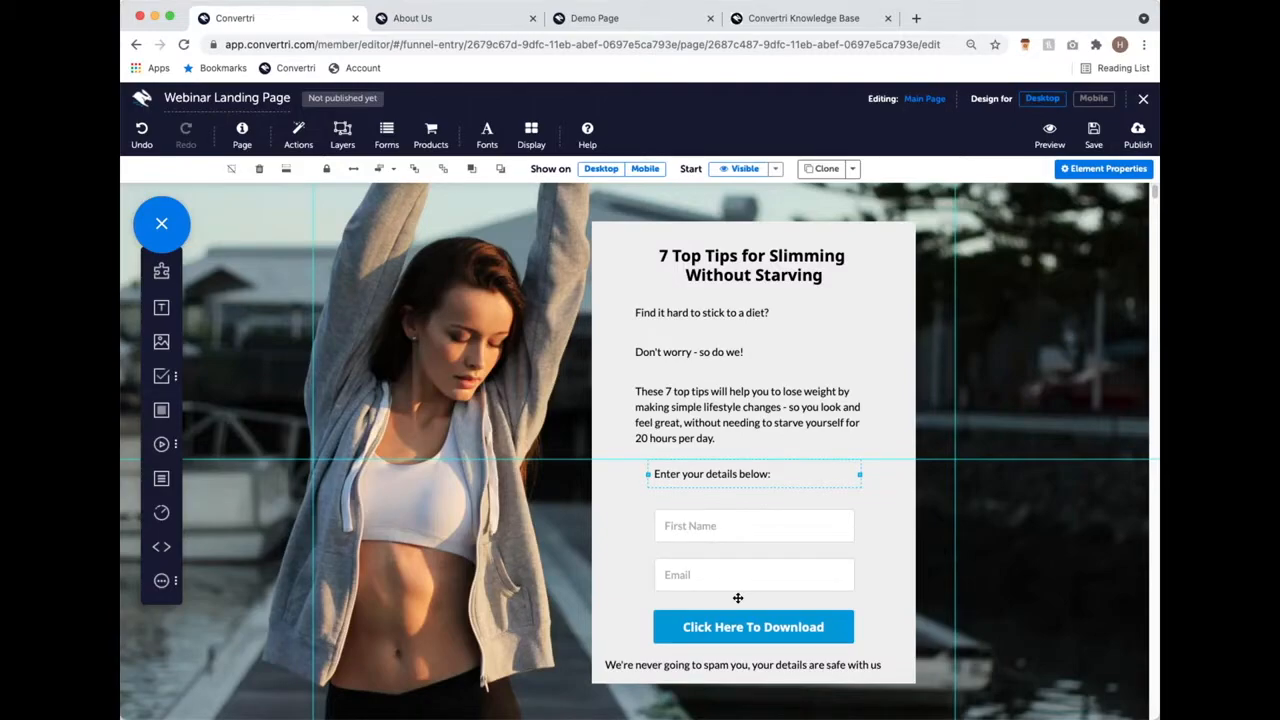
click(733, 537)
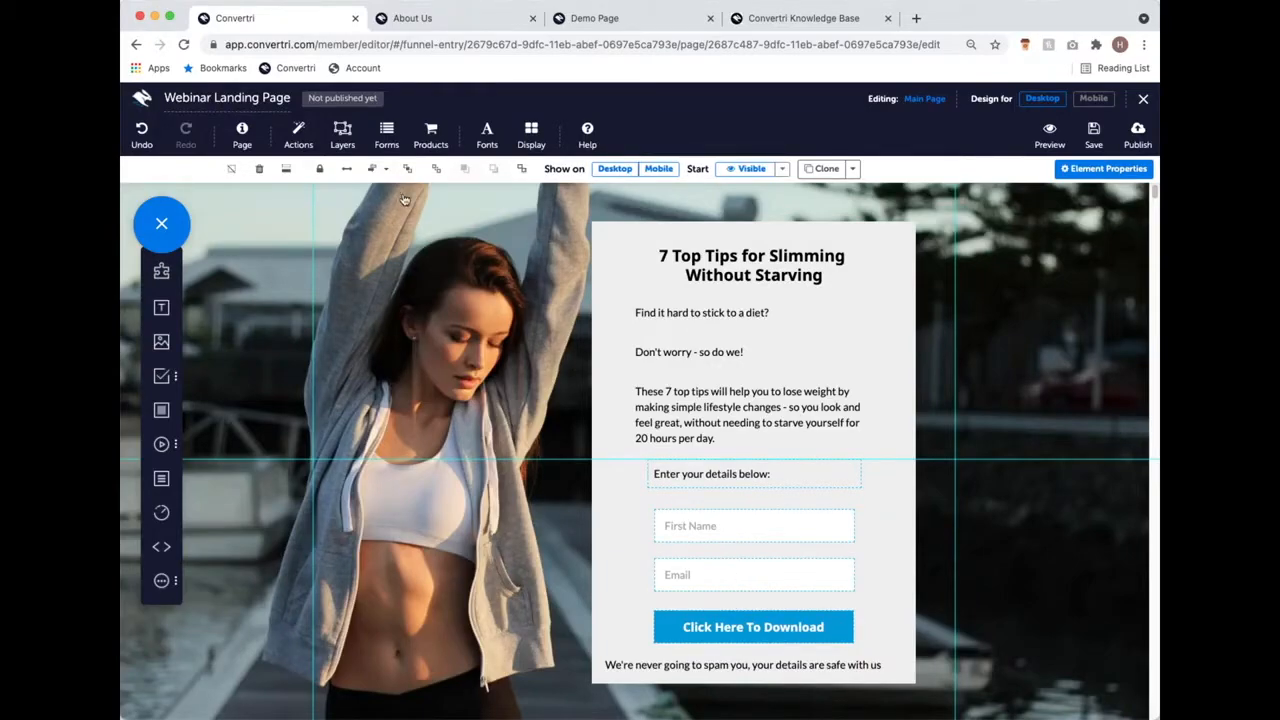
Step: Space the selected prompt and form fields evenly with Distribute Vertically
click(377, 168)
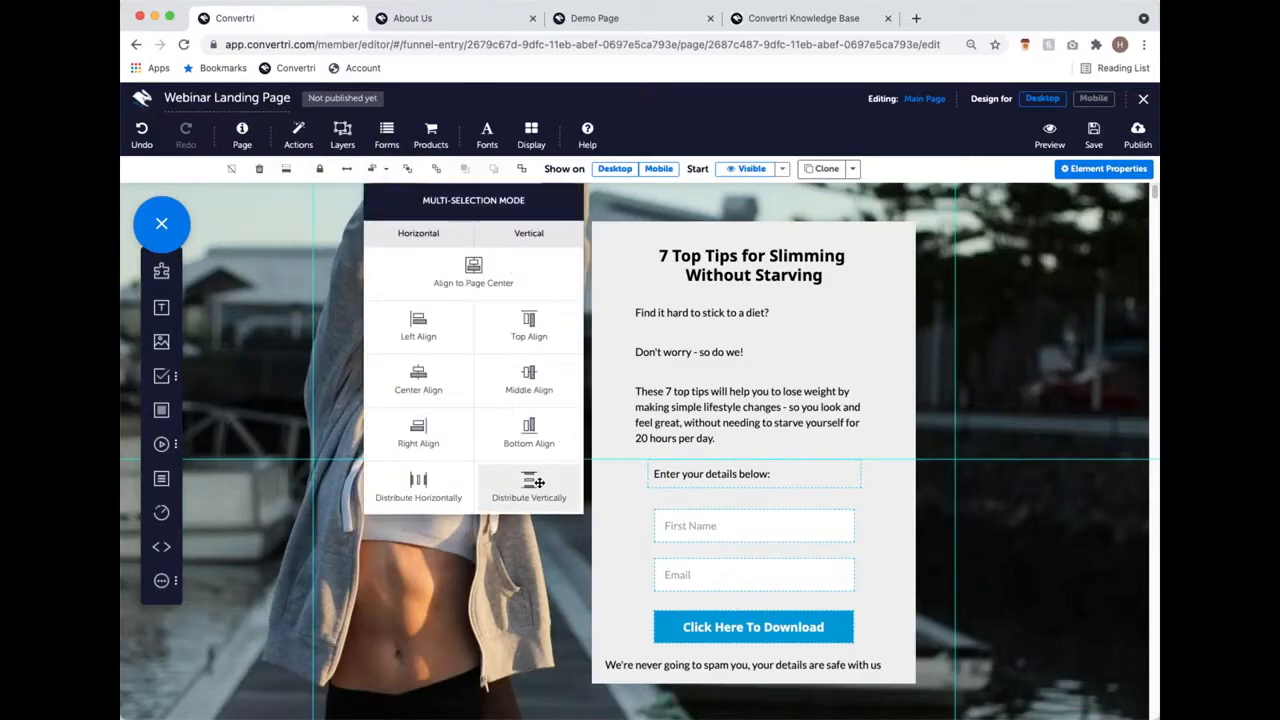
click(540, 488)
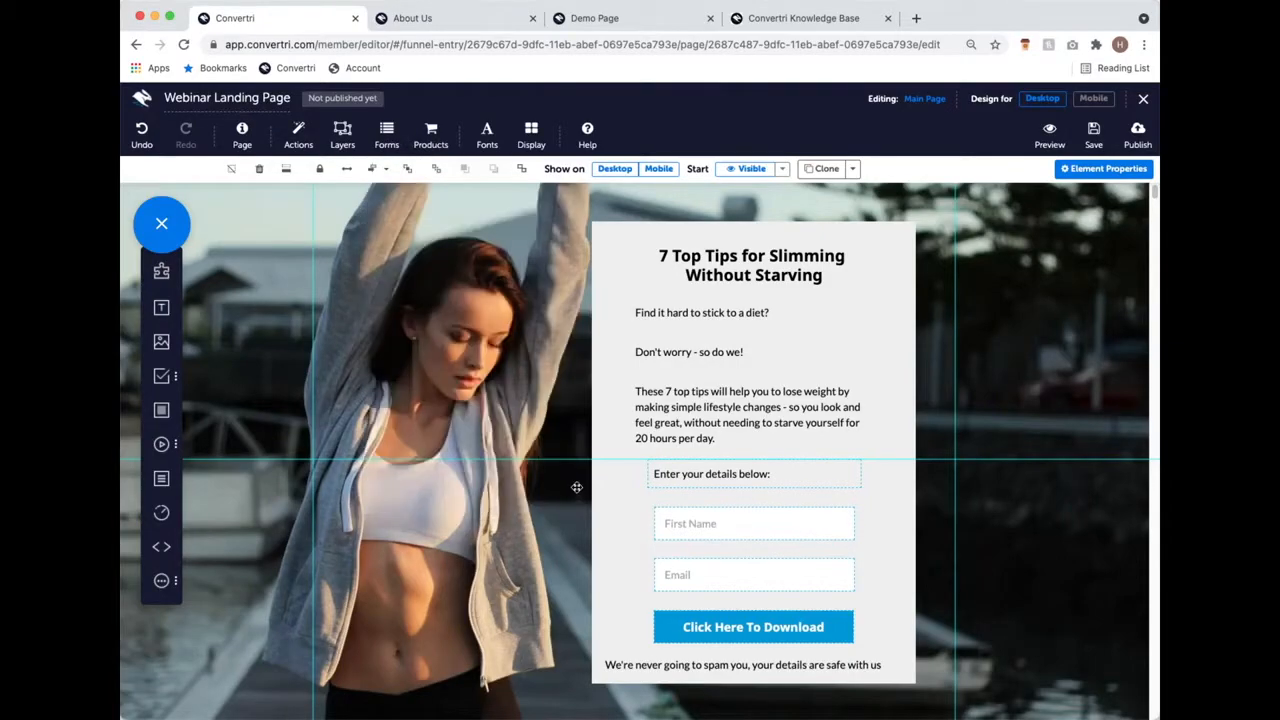
click(878, 509)
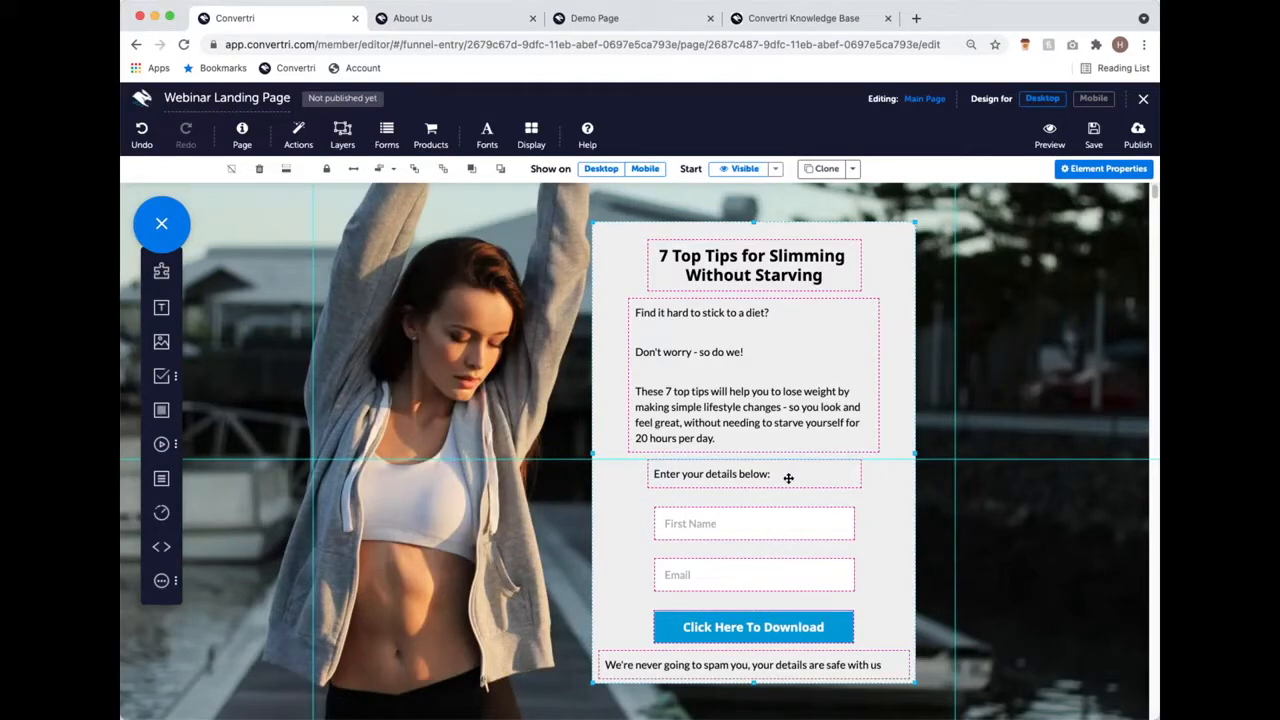
Step: Check the background section's Container Mode alignment, then view the published Demo Page for comparison
click(564, 227)
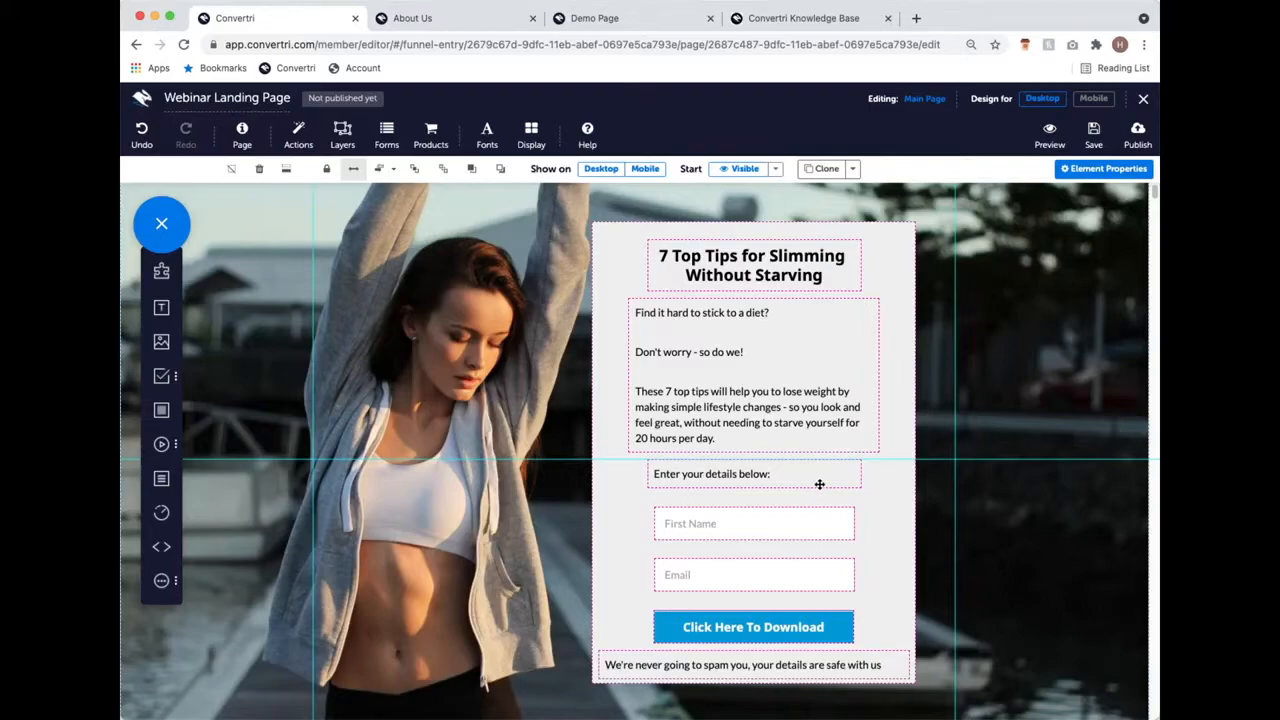
click(380, 168)
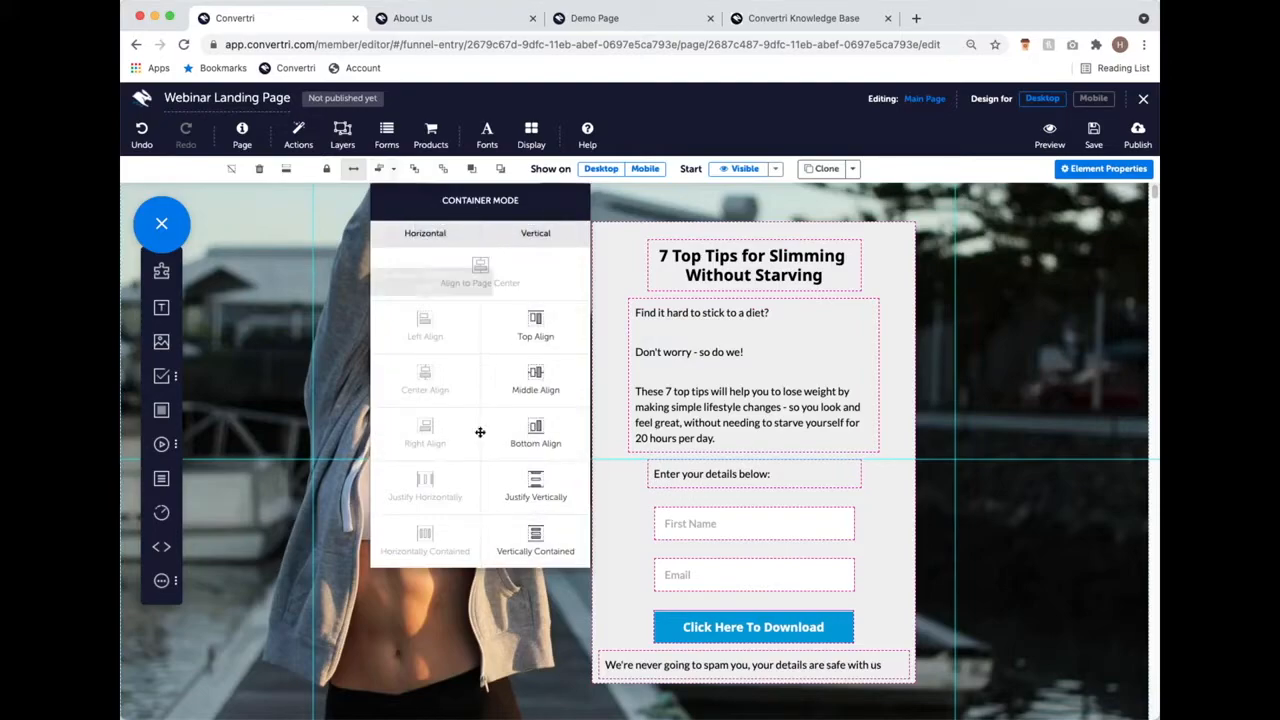
click(874, 280)
click(382, 168)
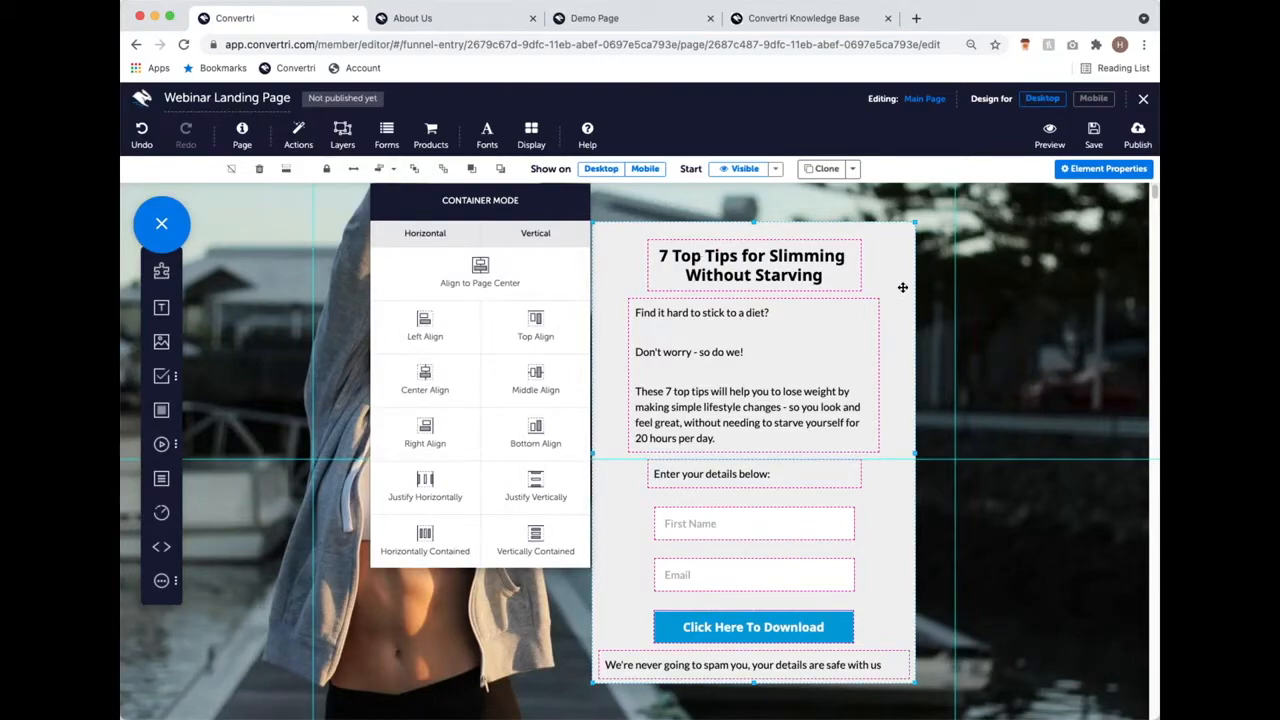
click(394, 170)
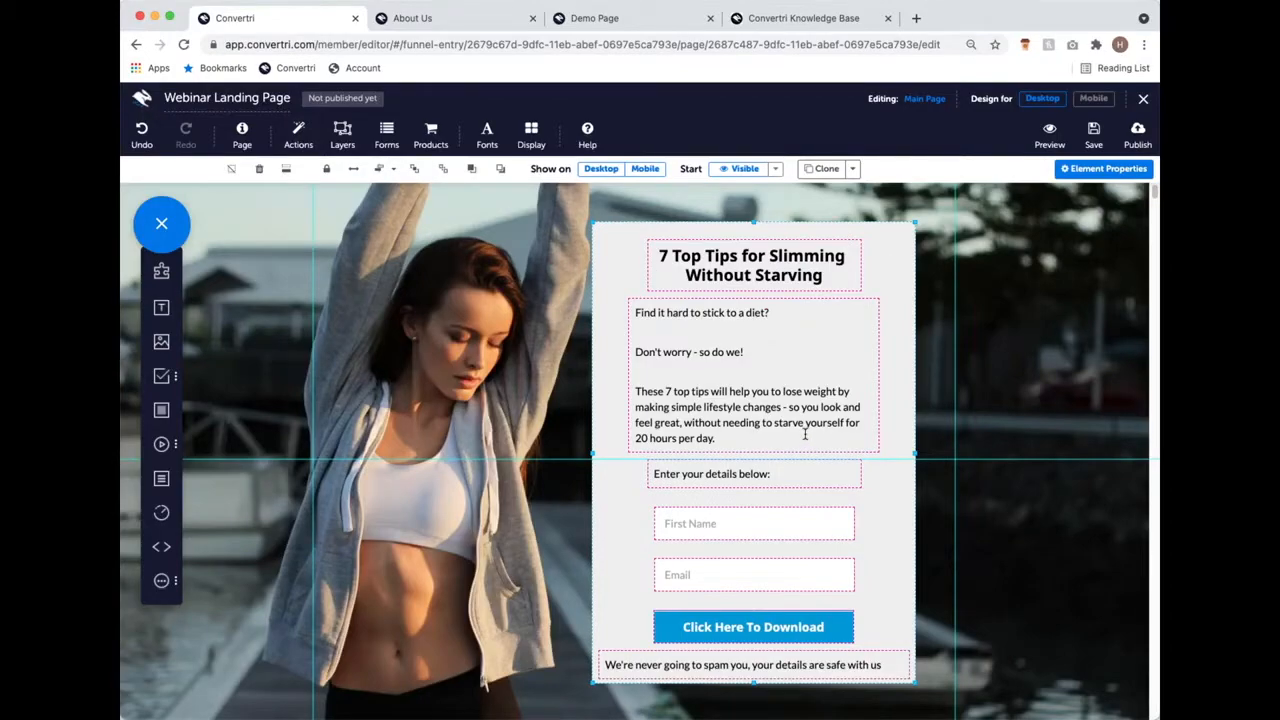
click(622, 20)
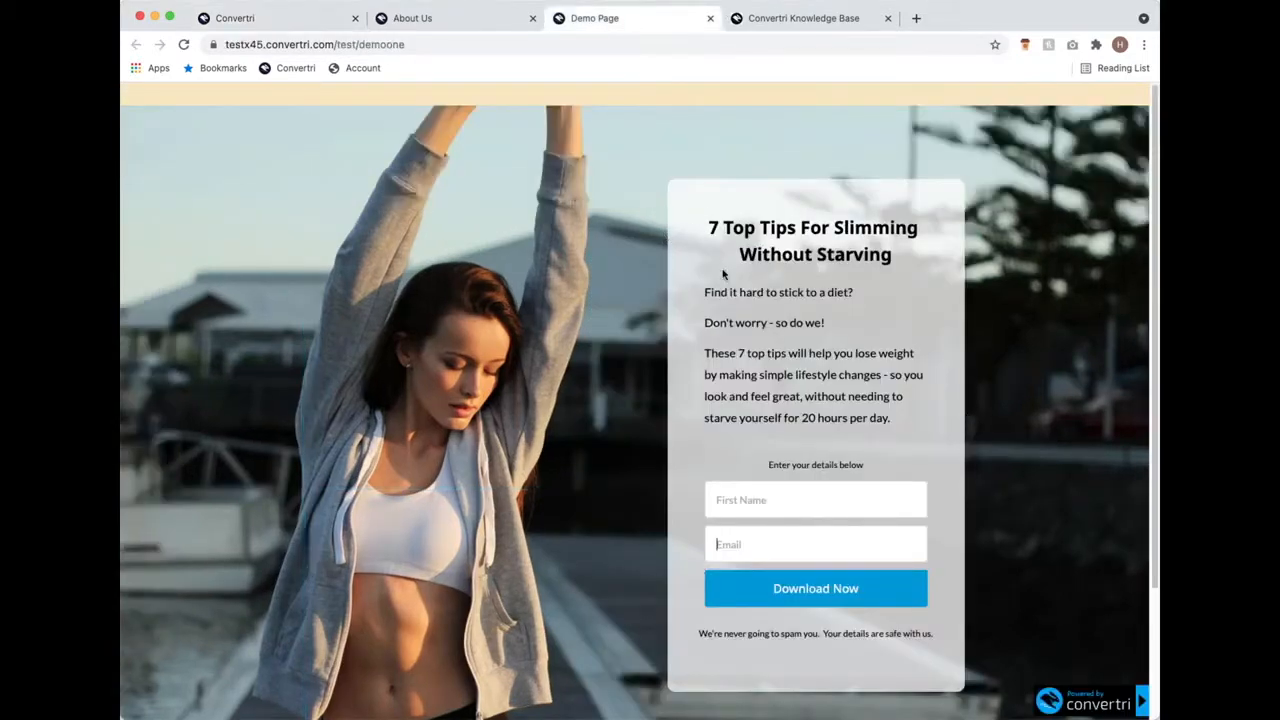
Step: Leave the Demo Page and go back to the Convertri editor for the Webinar Landing Page
click(324, 18)
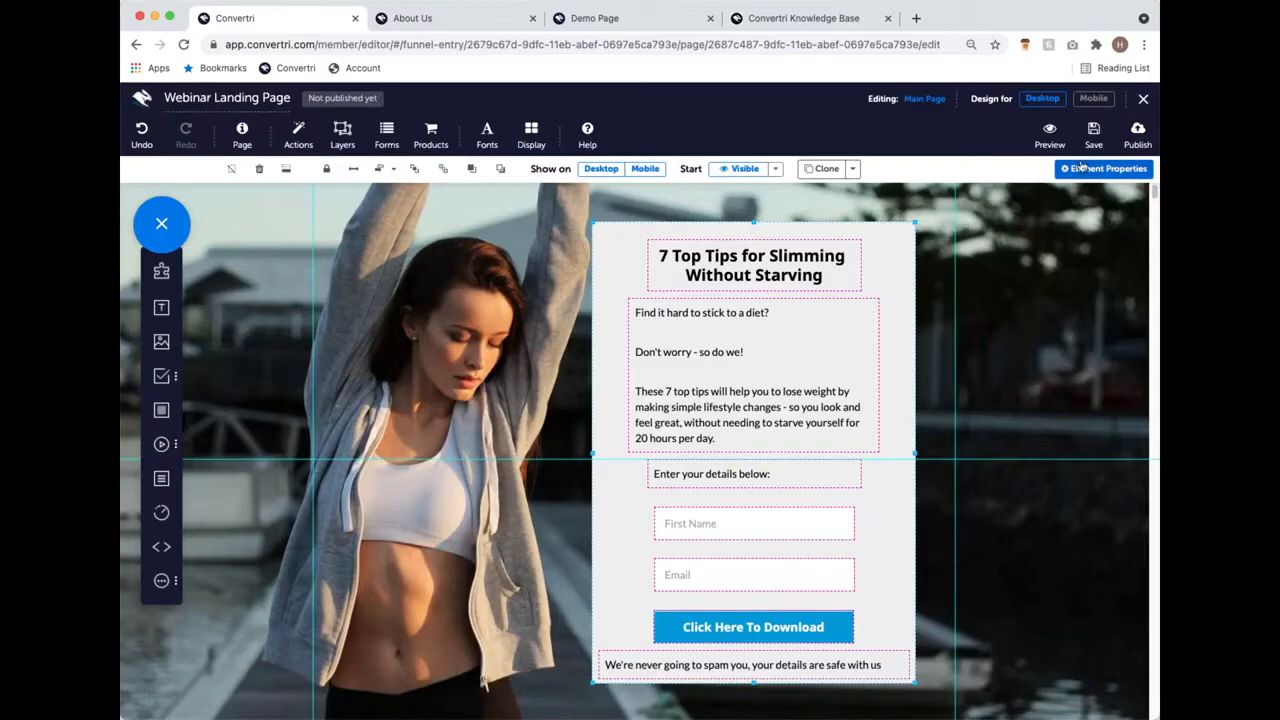
Step: Set the opt-in box's background fill to rgba(239, 239, 239, 0.72) for a translucent look
click(1081, 168)
click(1030, 388)
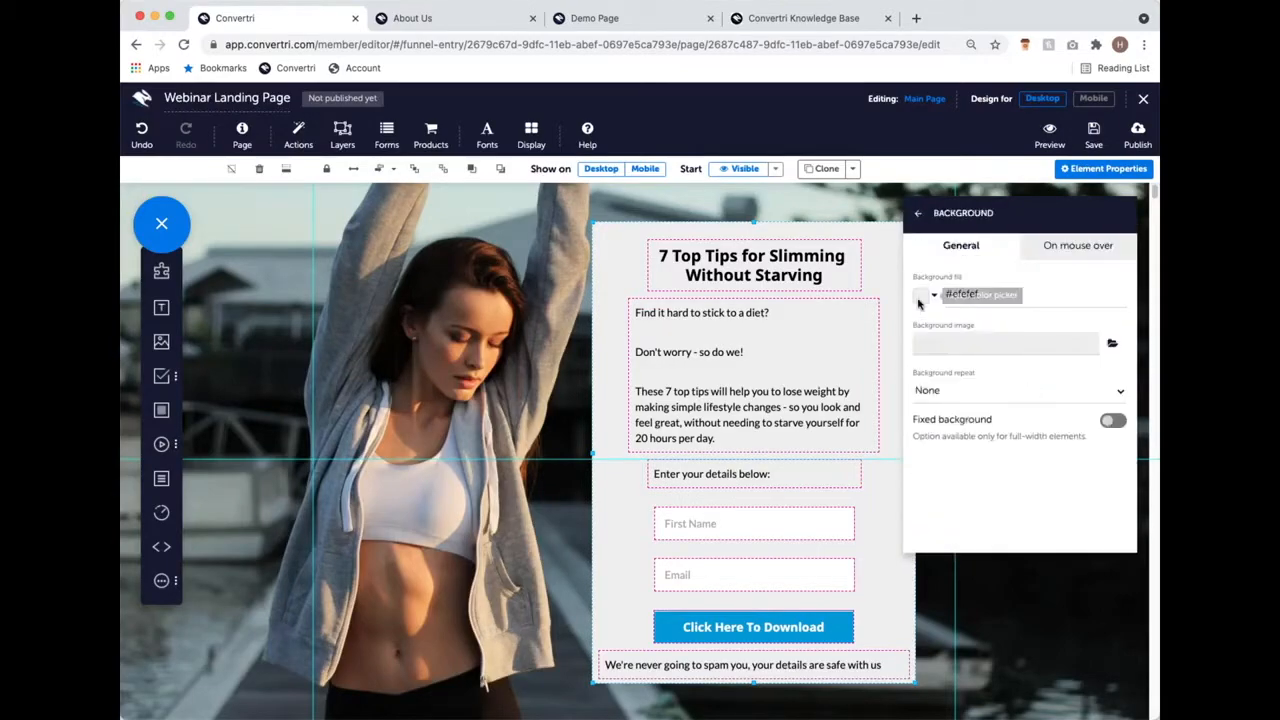
click(922, 300)
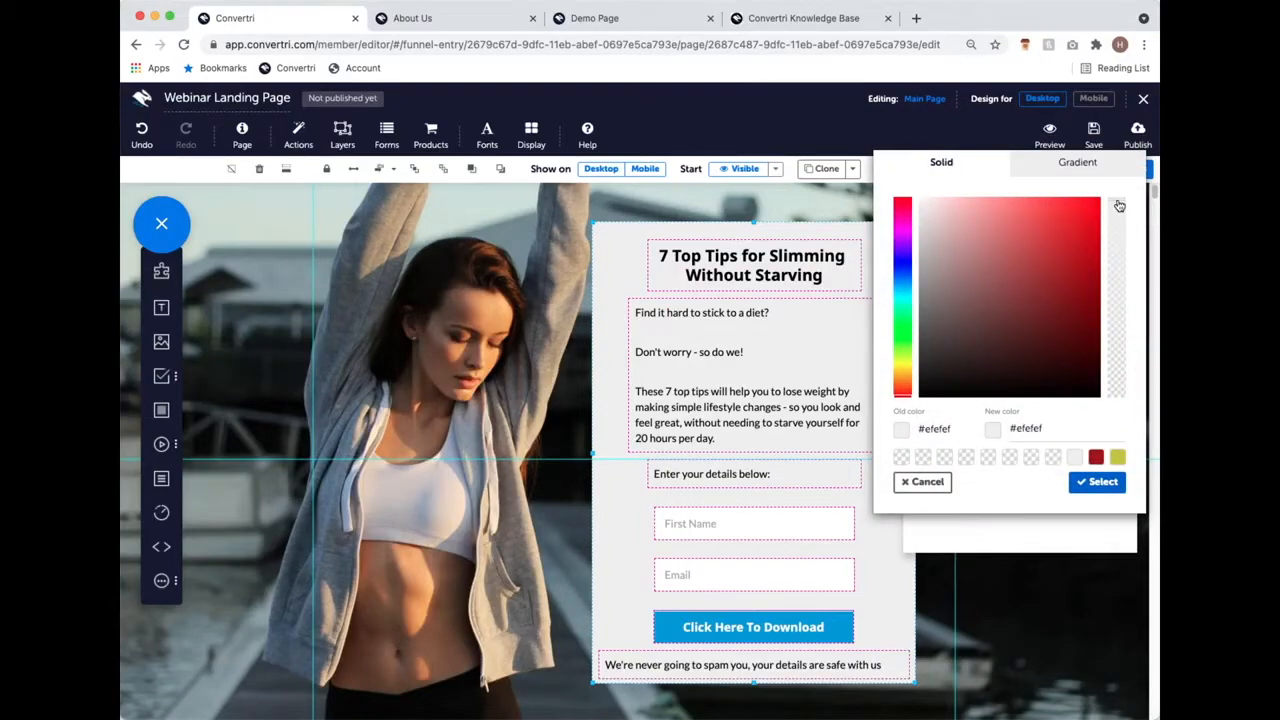
drag(1120, 205, 1119, 246)
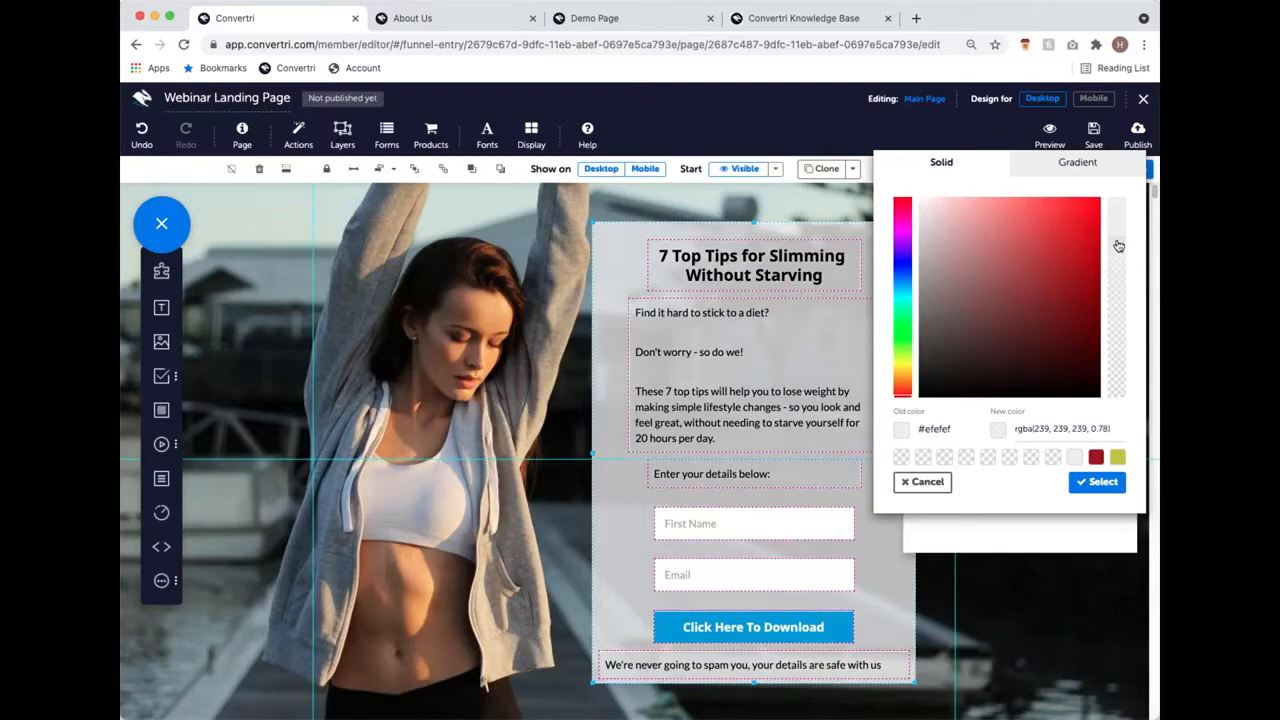
drag(1119, 246, 1119, 258)
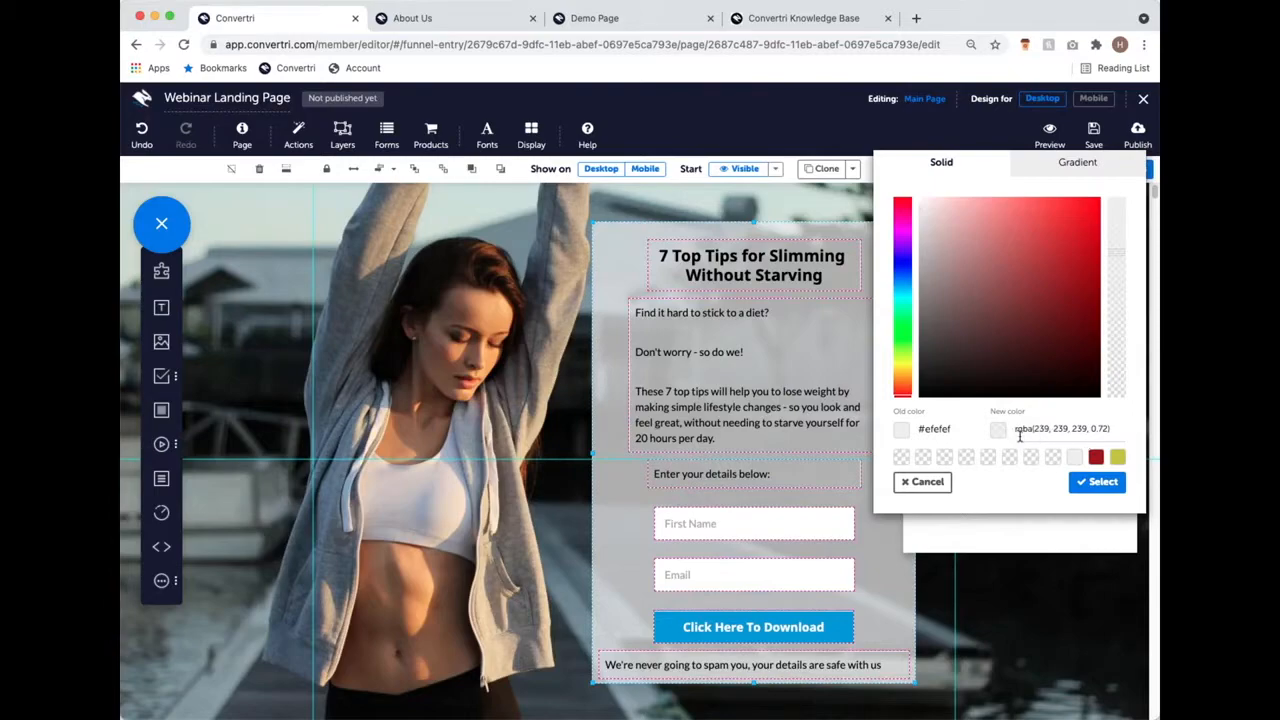
click(1121, 429)
click(1103, 482)
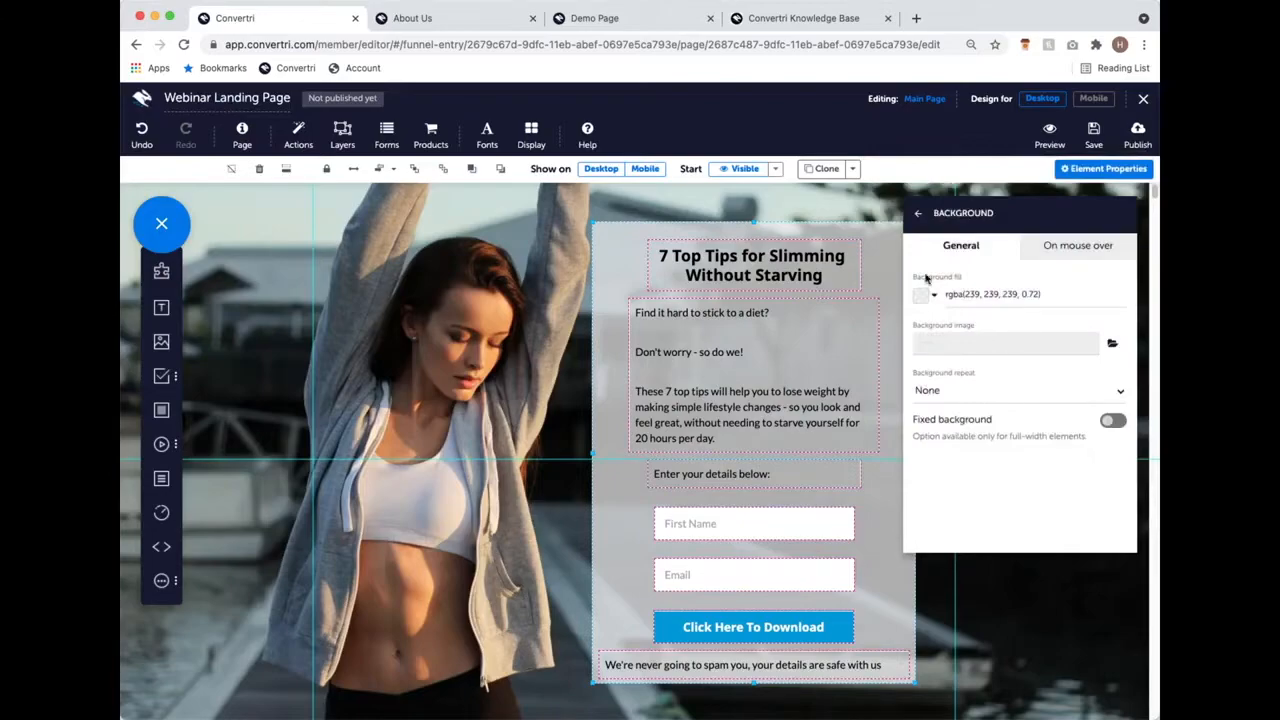
Step: Turn on the uniform border radius and round all the form box's corners to 25
click(918, 213)
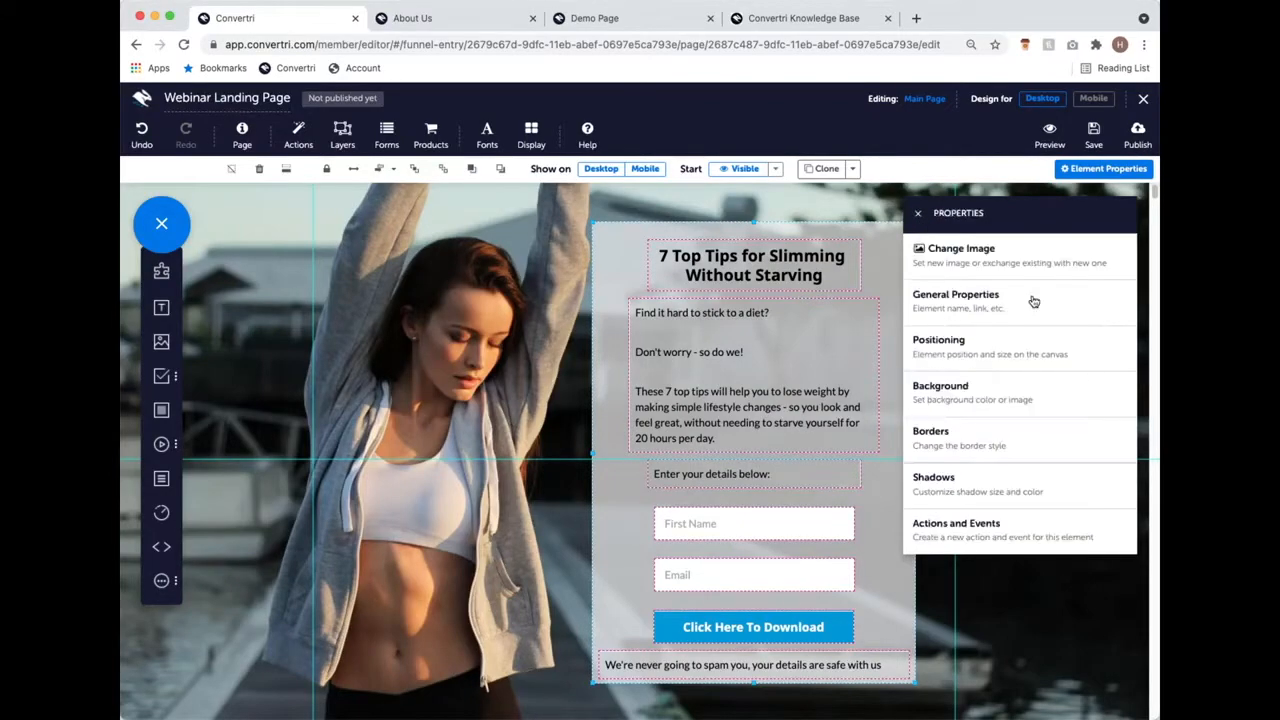
click(1080, 427)
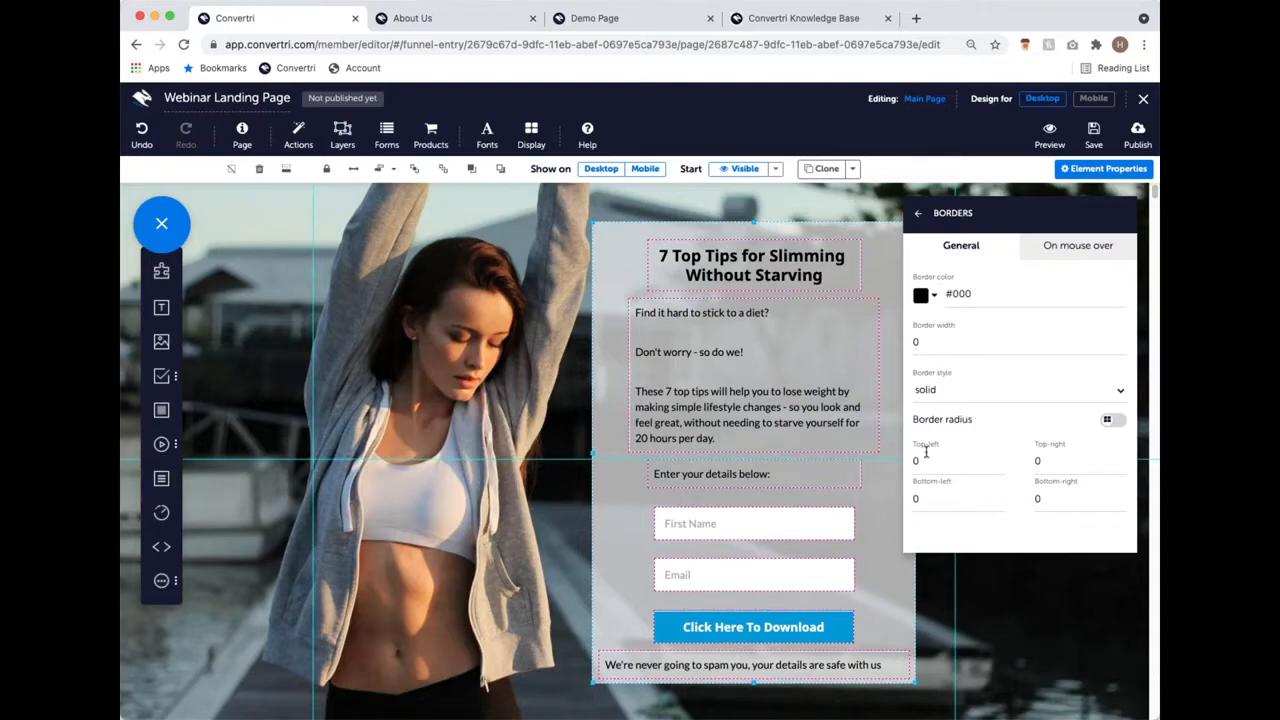
click(985, 462)
key(BackSpace)
text(50)
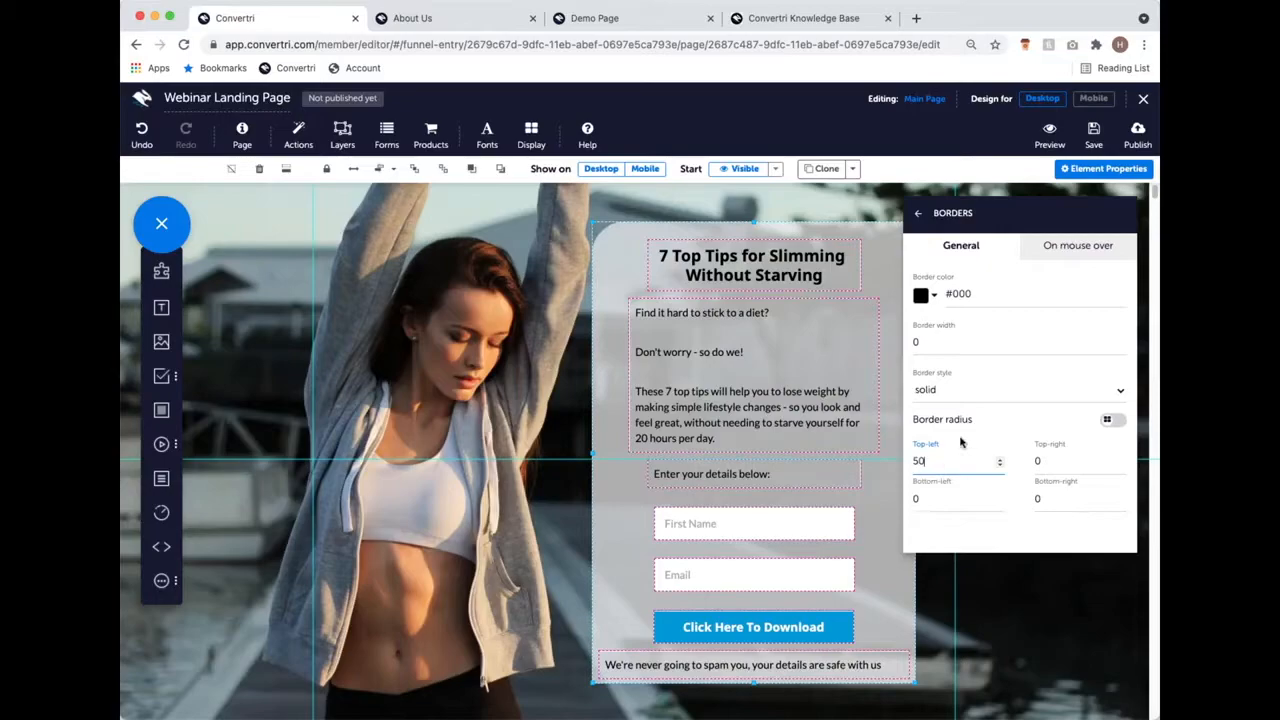
key(BackSpace)
key(BackSpace)
click(1107, 423)
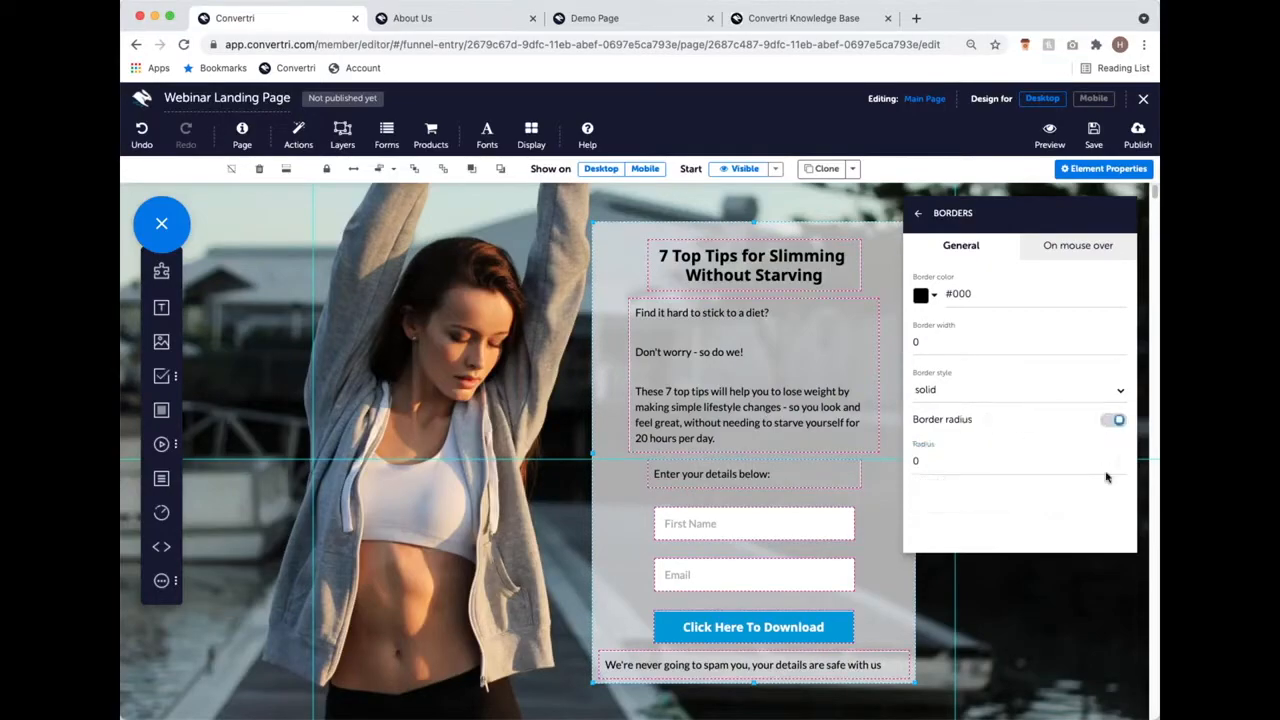
click(1017, 465)
key(BackSpace)
text(25)
click(918, 213)
click(918, 213)
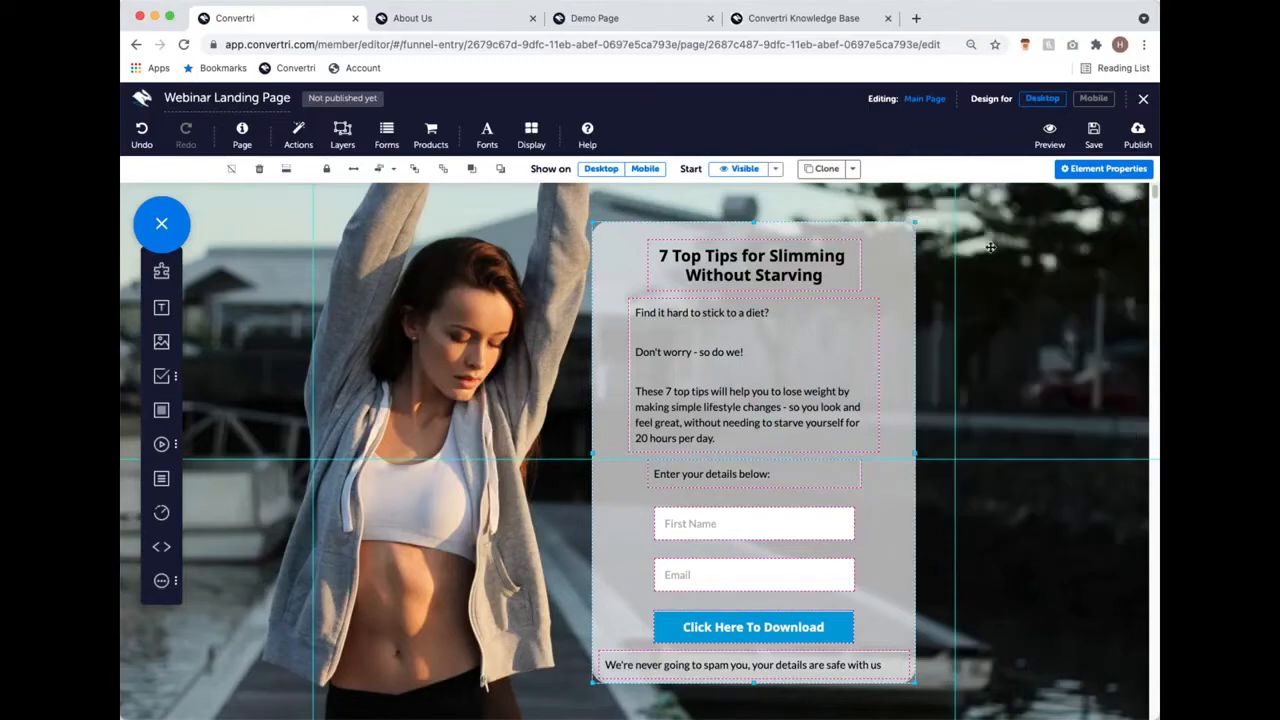
scroll(772, 537, down, 2)
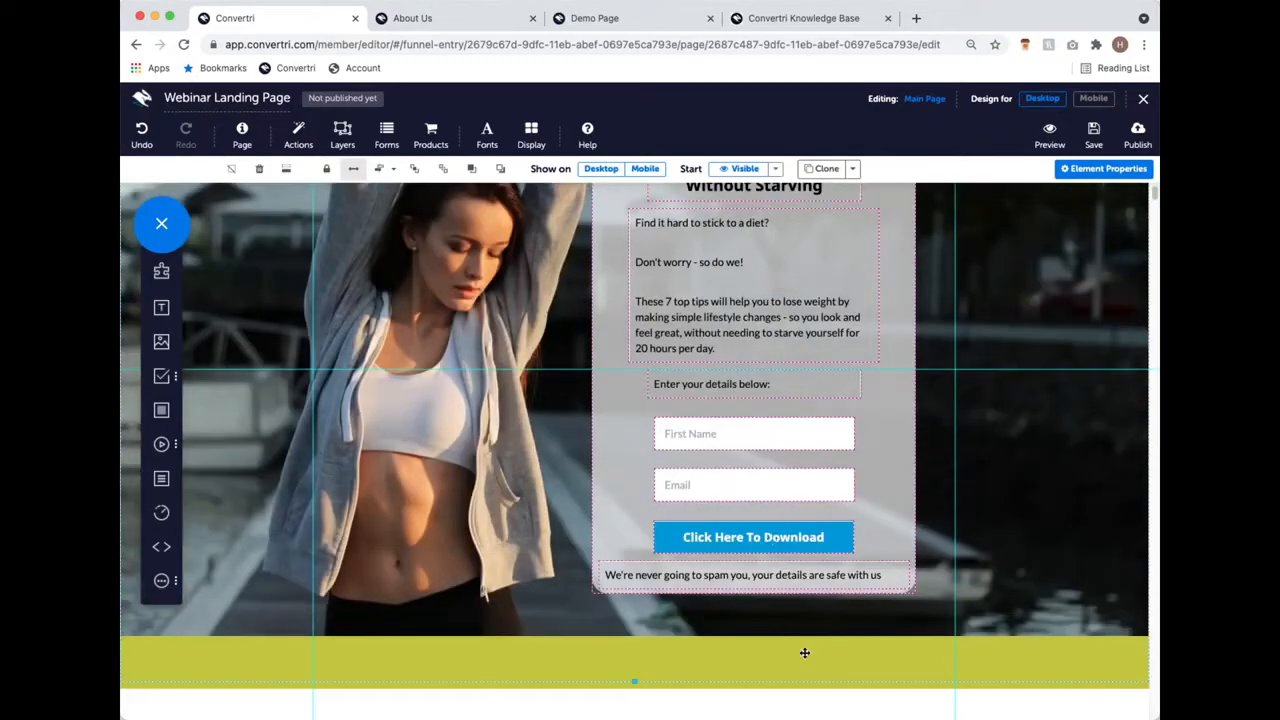
scroll(1040, 490, up, 2)
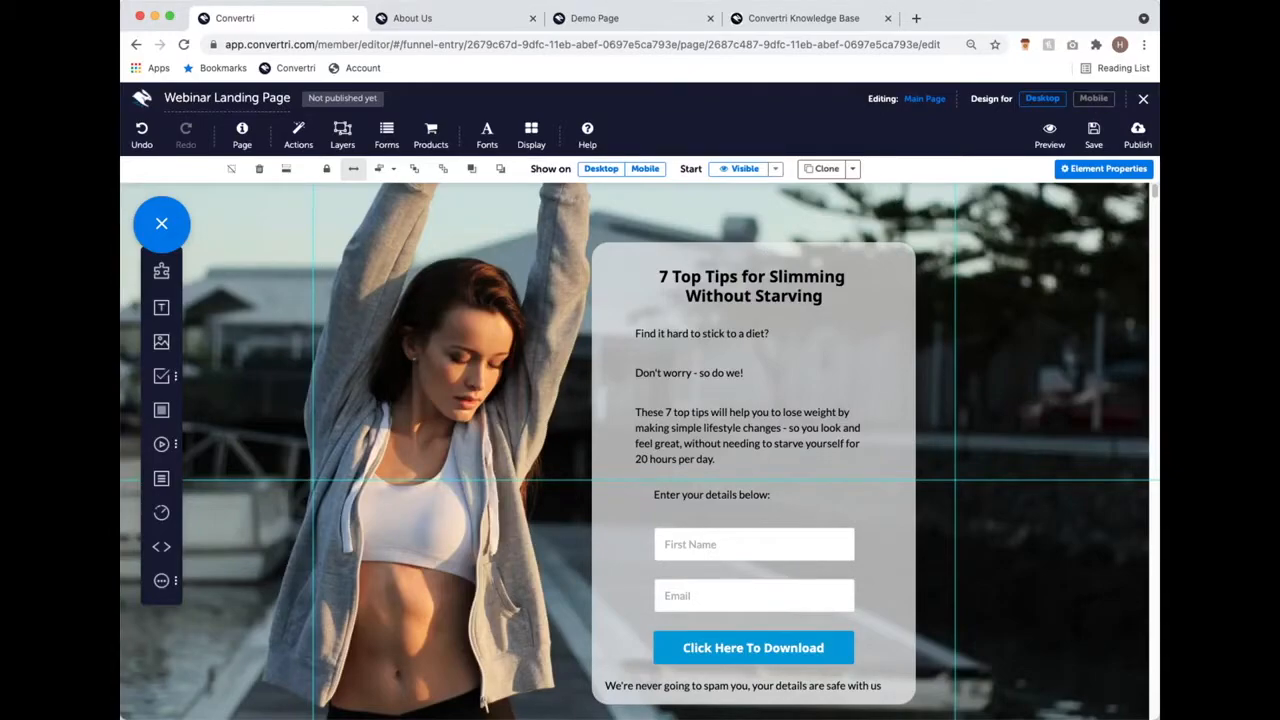
Step: Scroll through the landing page's mobile layout, then return to designing the Desktop layout
click(1104, 100)
scroll(757, 275, up, 10)
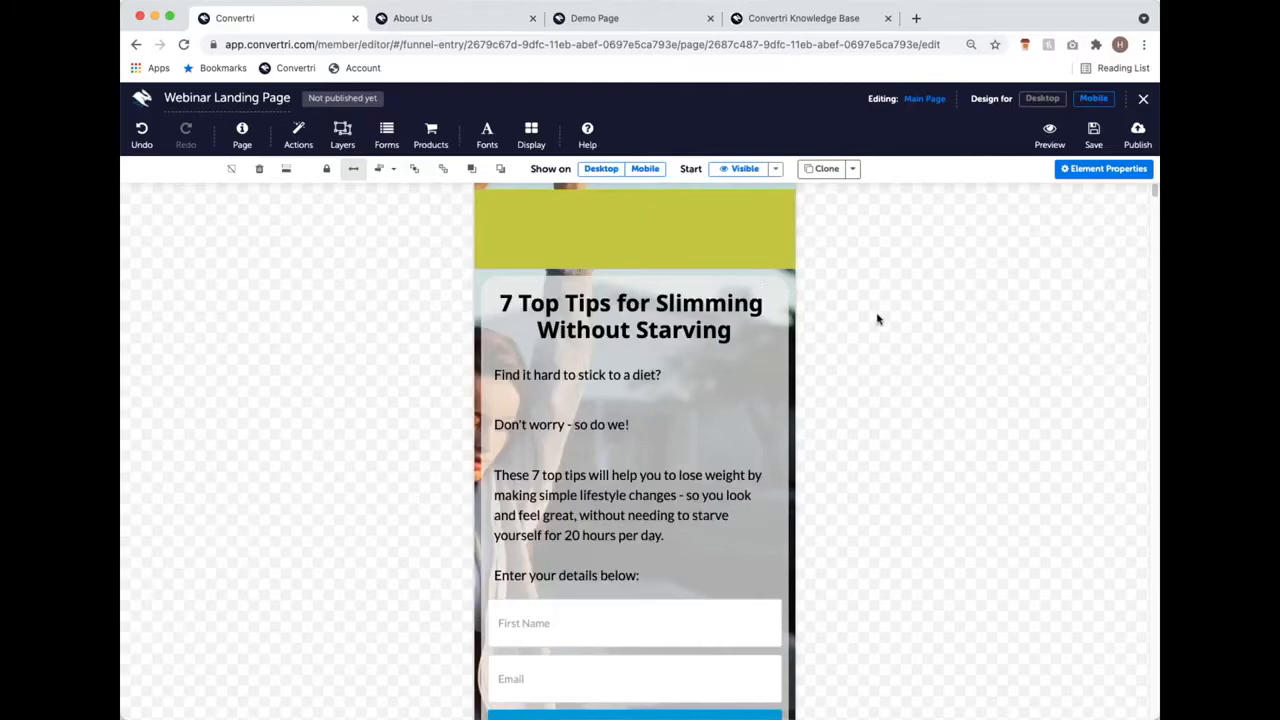
scroll(877, 320, down, 5)
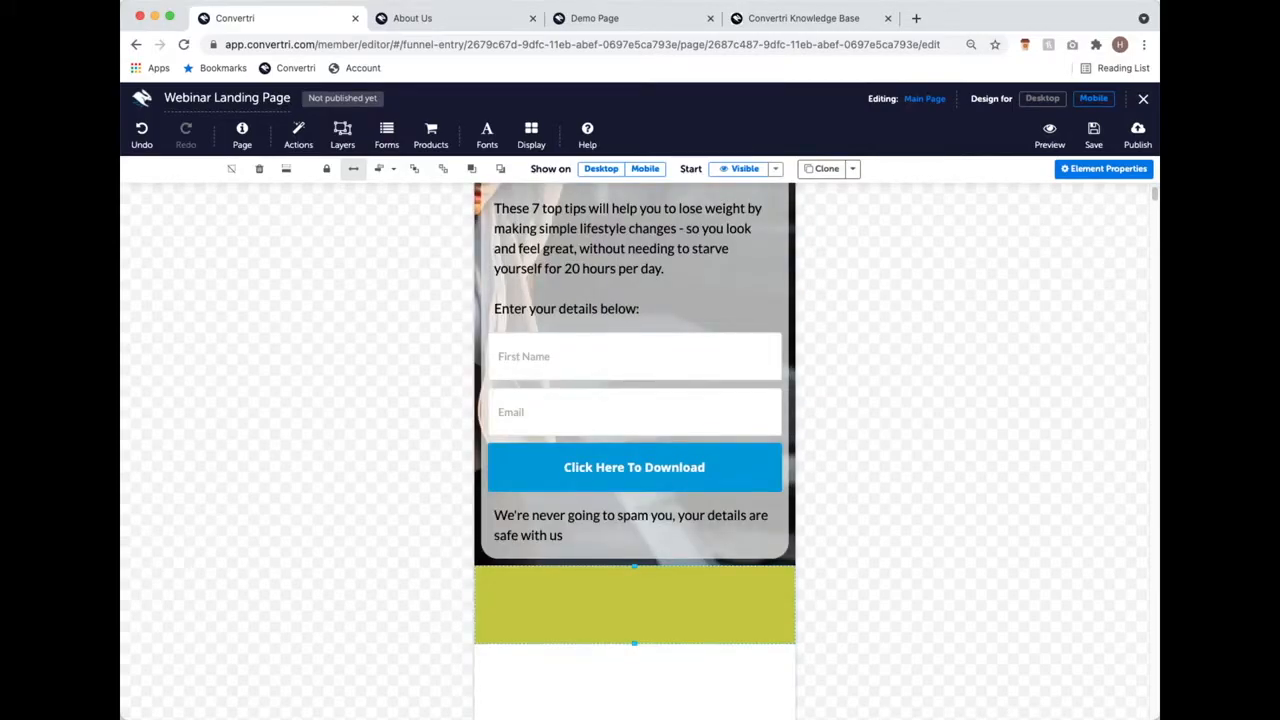
scroll(550, 311, up, 5)
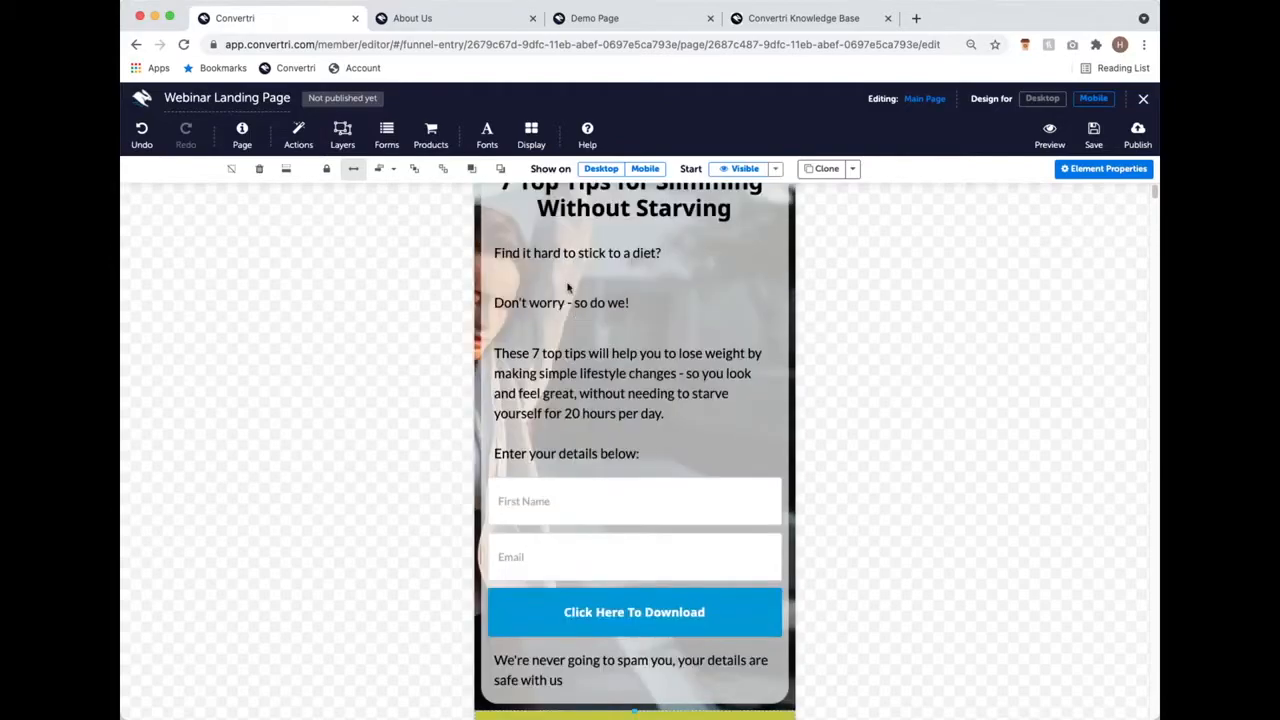
scroll(525, 314, down, 2)
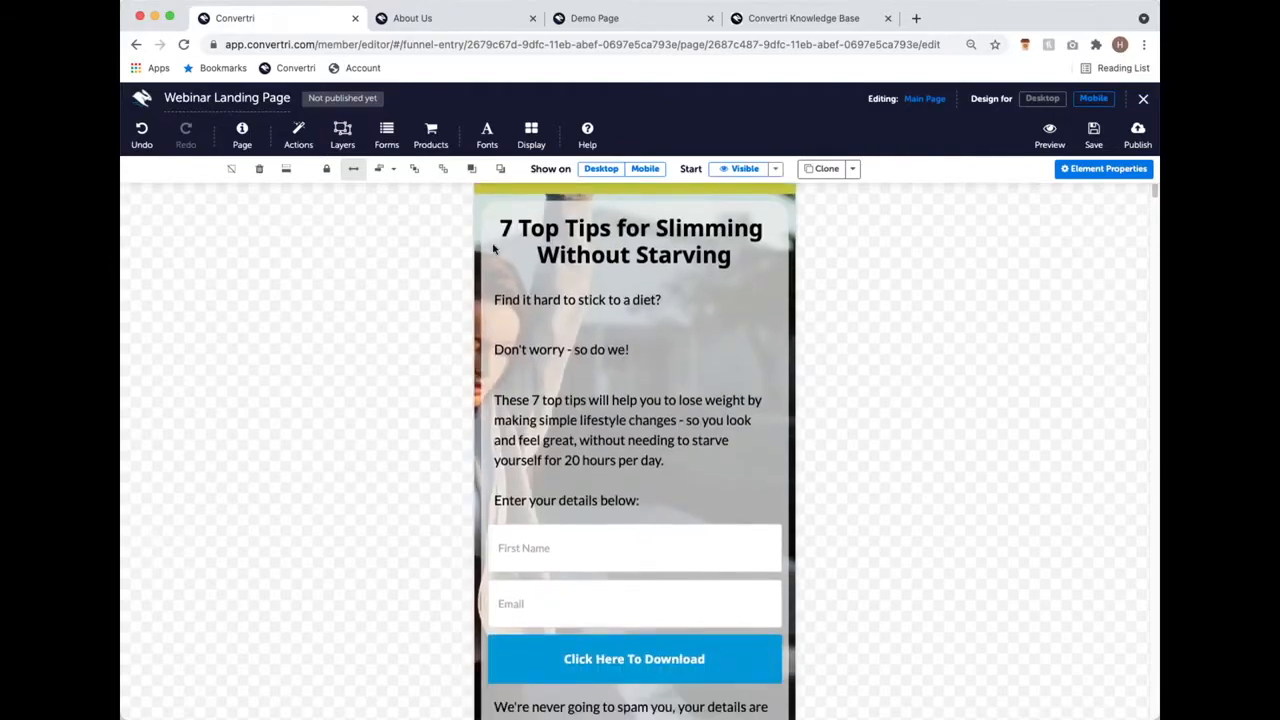
scroll(571, 470, down, 3)
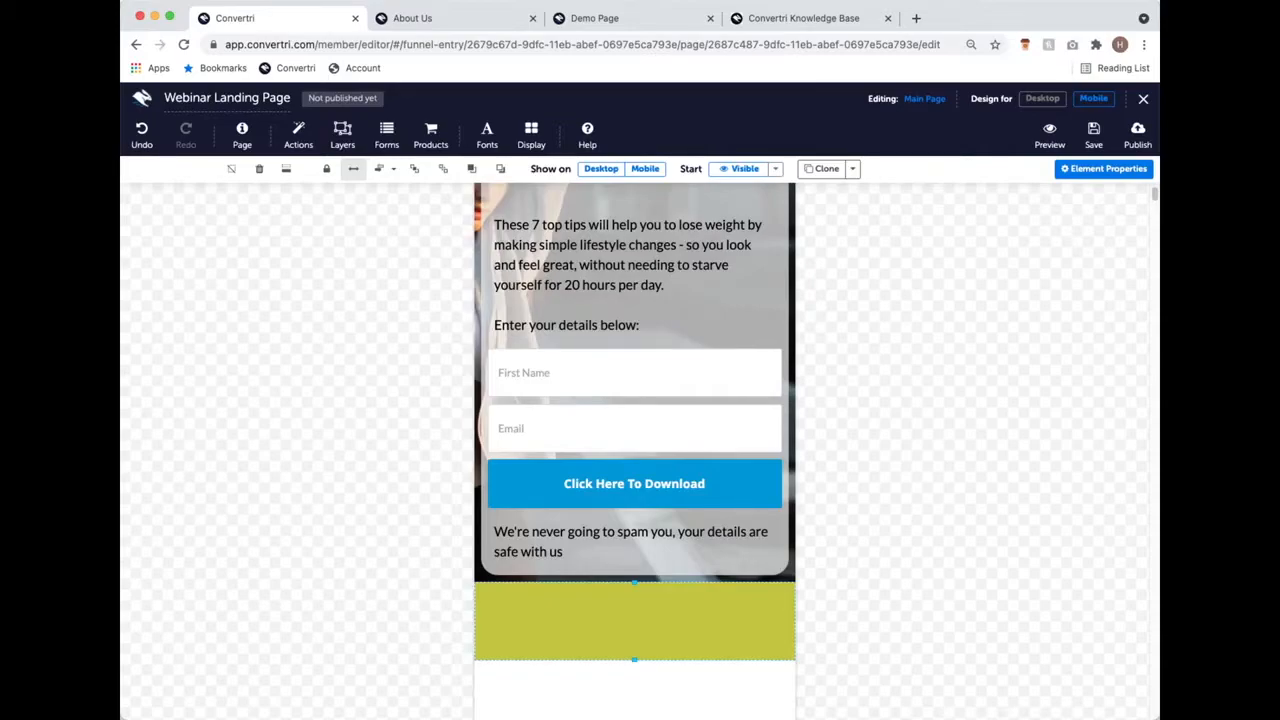
scroll(712, 358, up, 4)
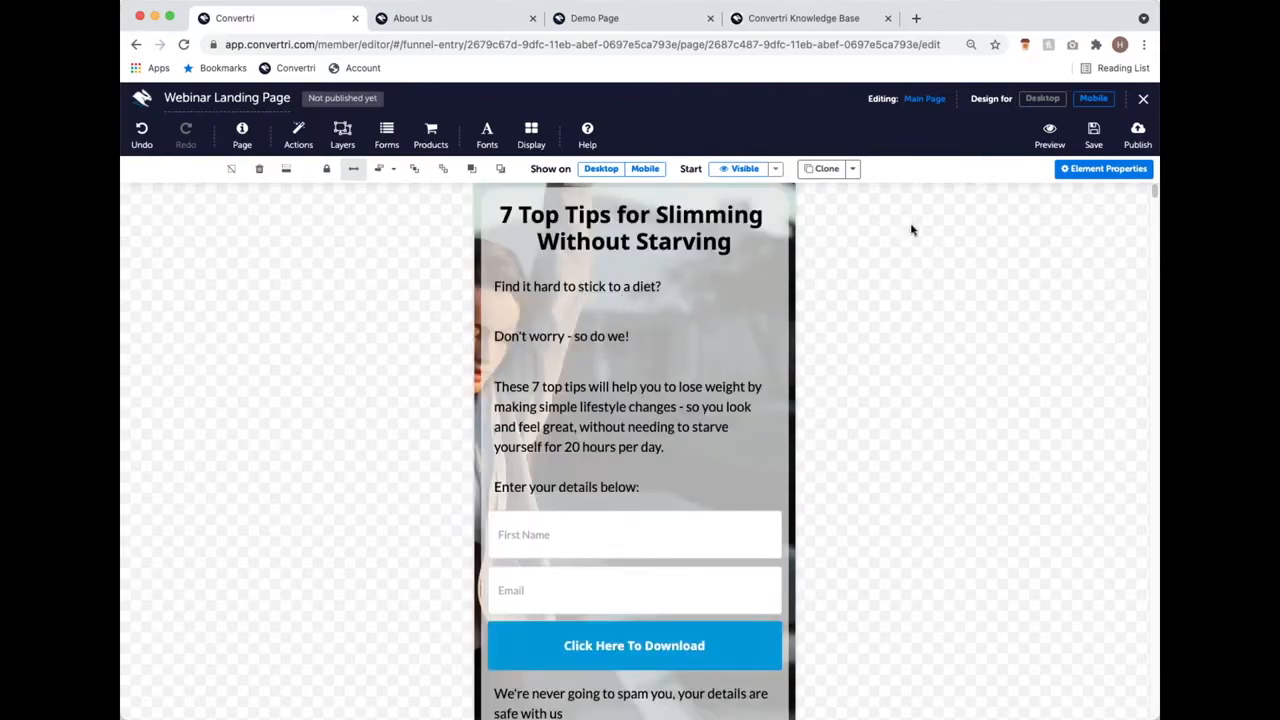
click(1040, 98)
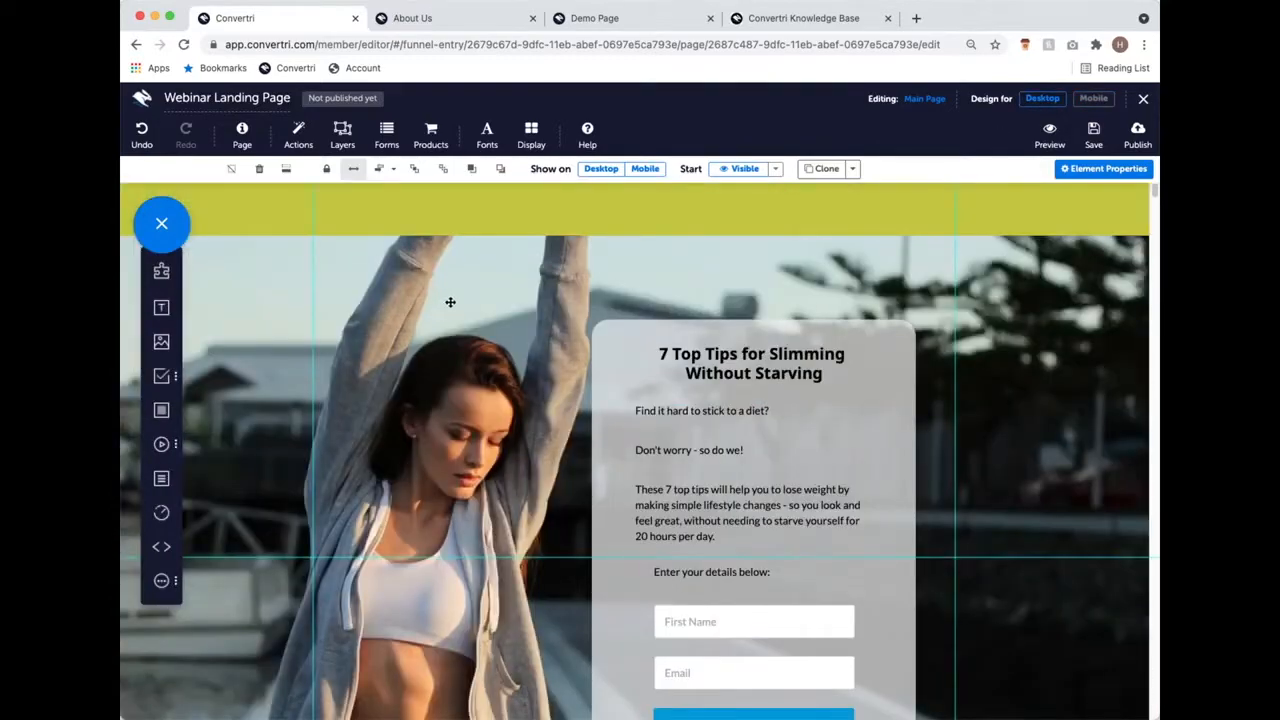
scroll(320, 323, down, 1)
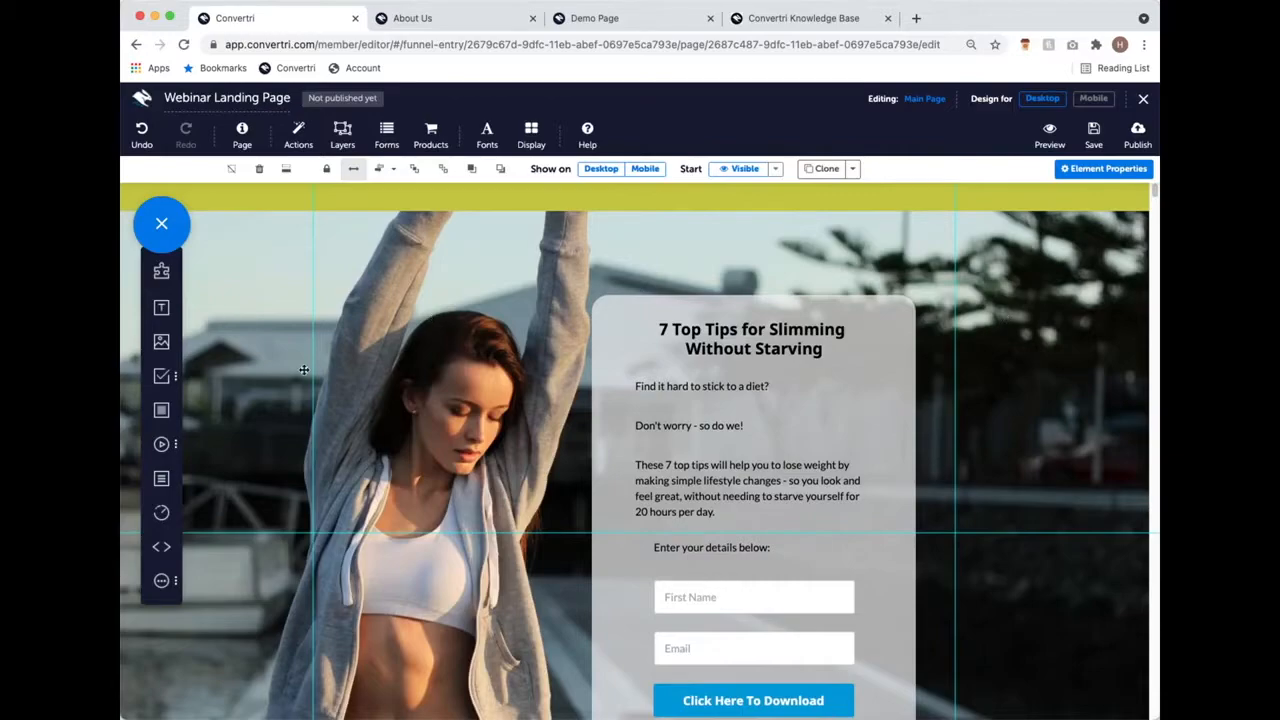
scroll(456, 360, down, 1)
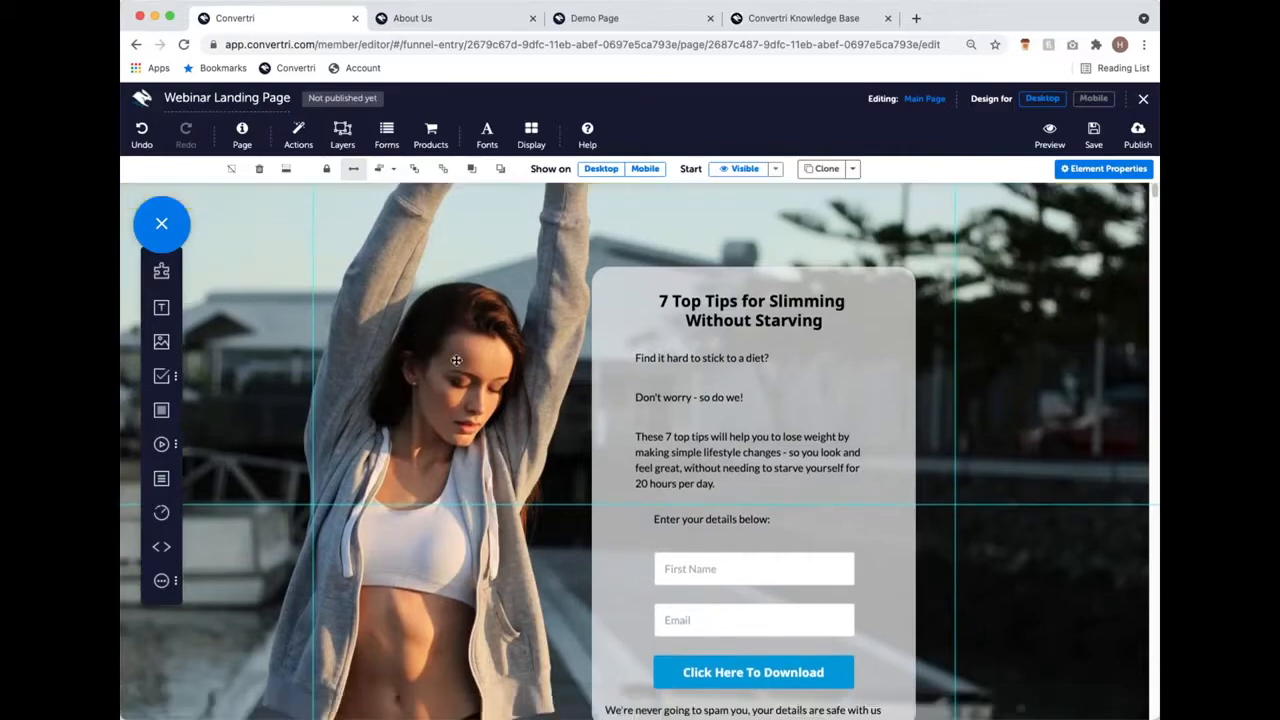
scroll(456, 360, down, 2)
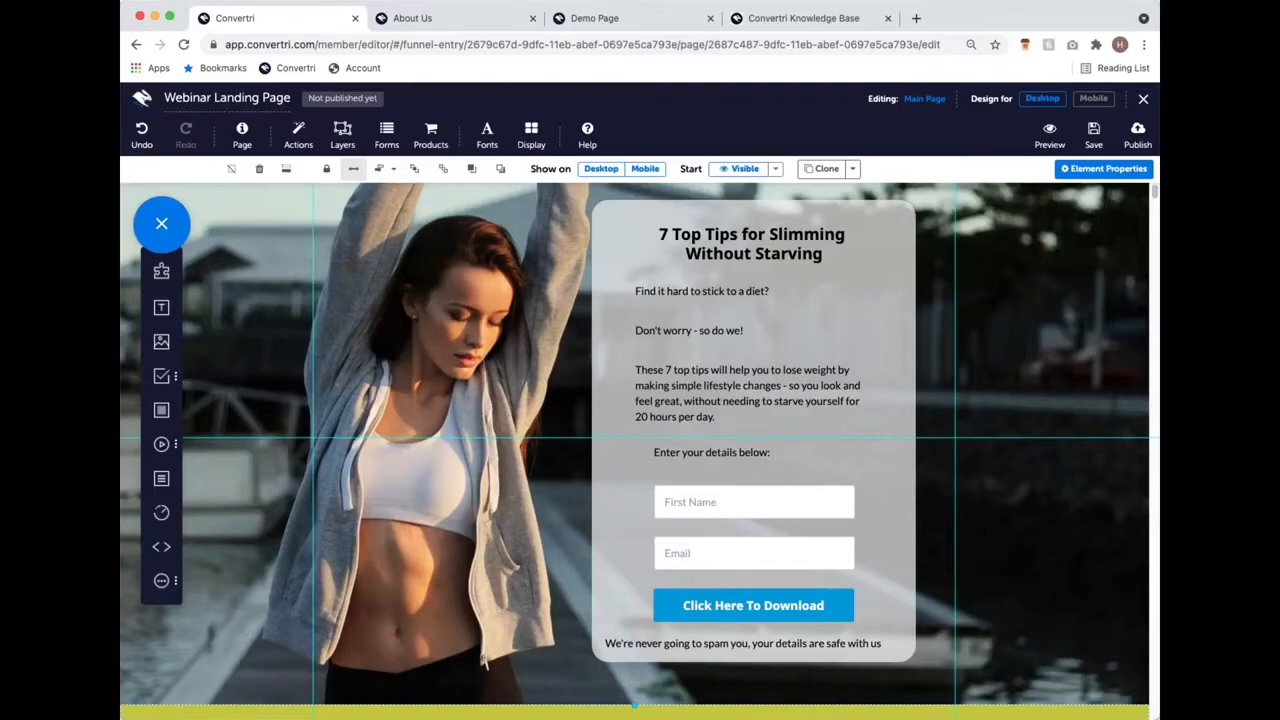
scroll(760, 490, up, 2)
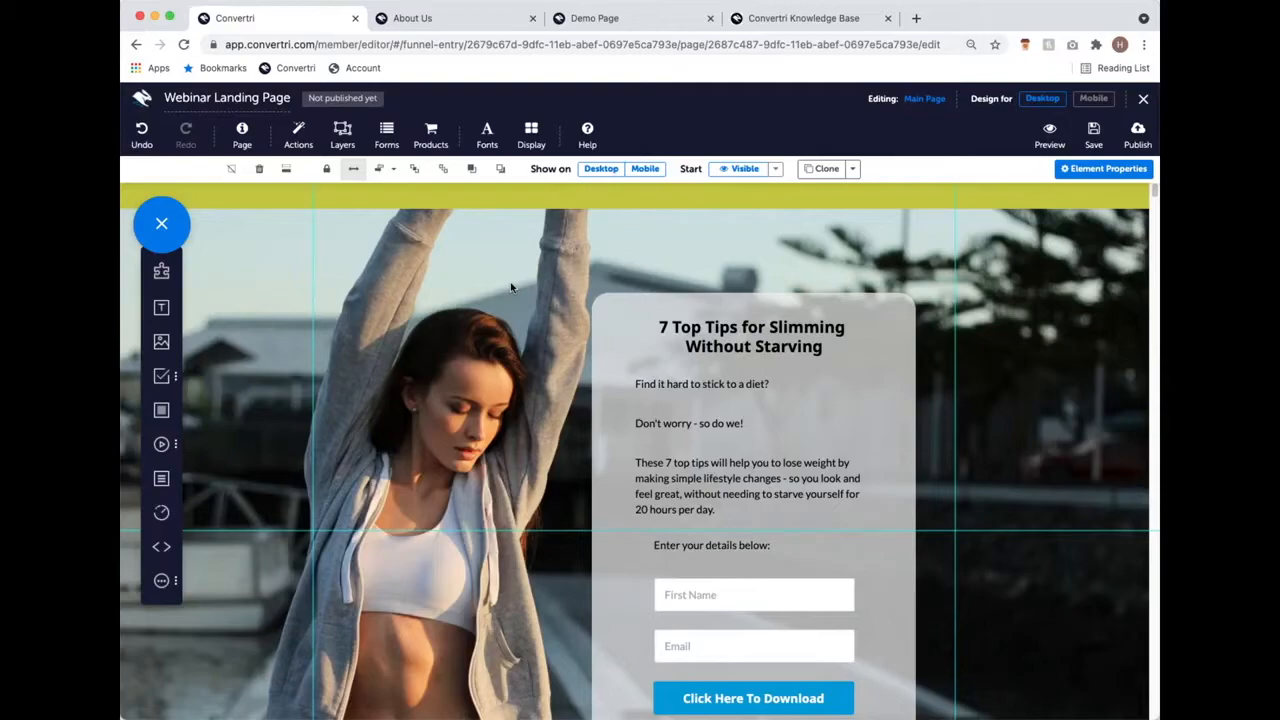
scroll(464, 337, down, 6)
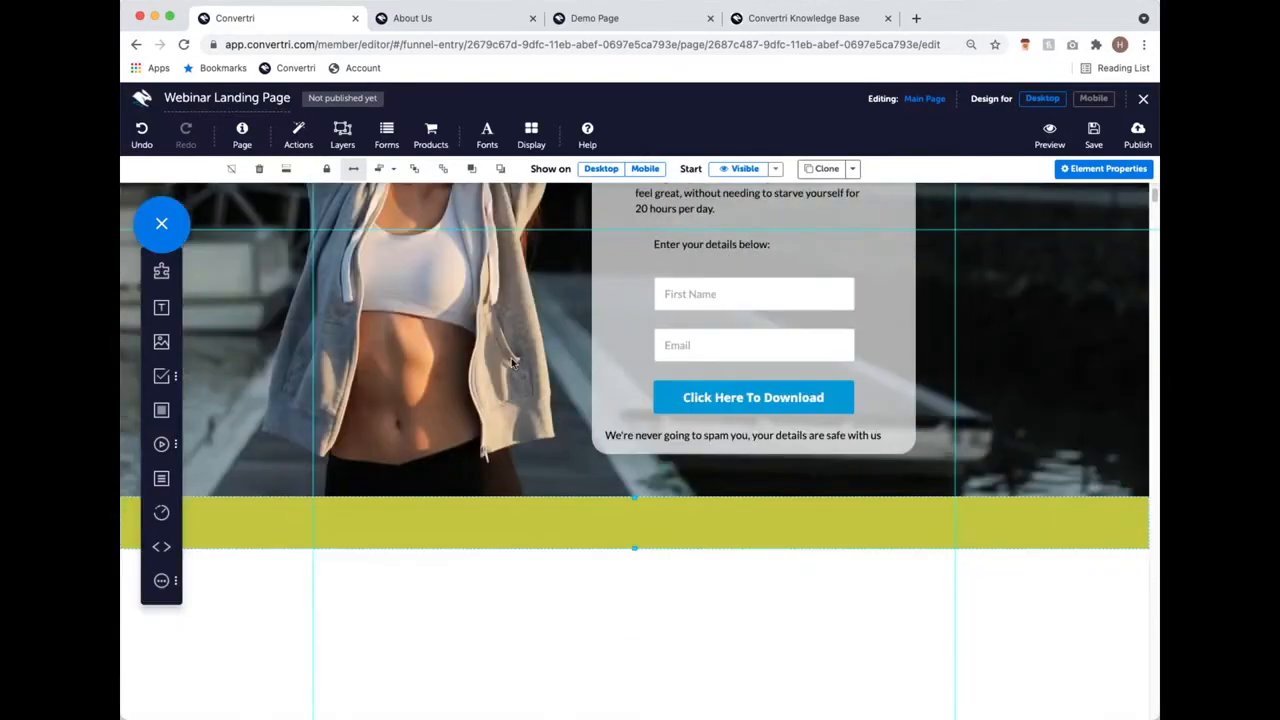
scroll(520, 347, up, 6)
scroll(520, 347, up, 1)
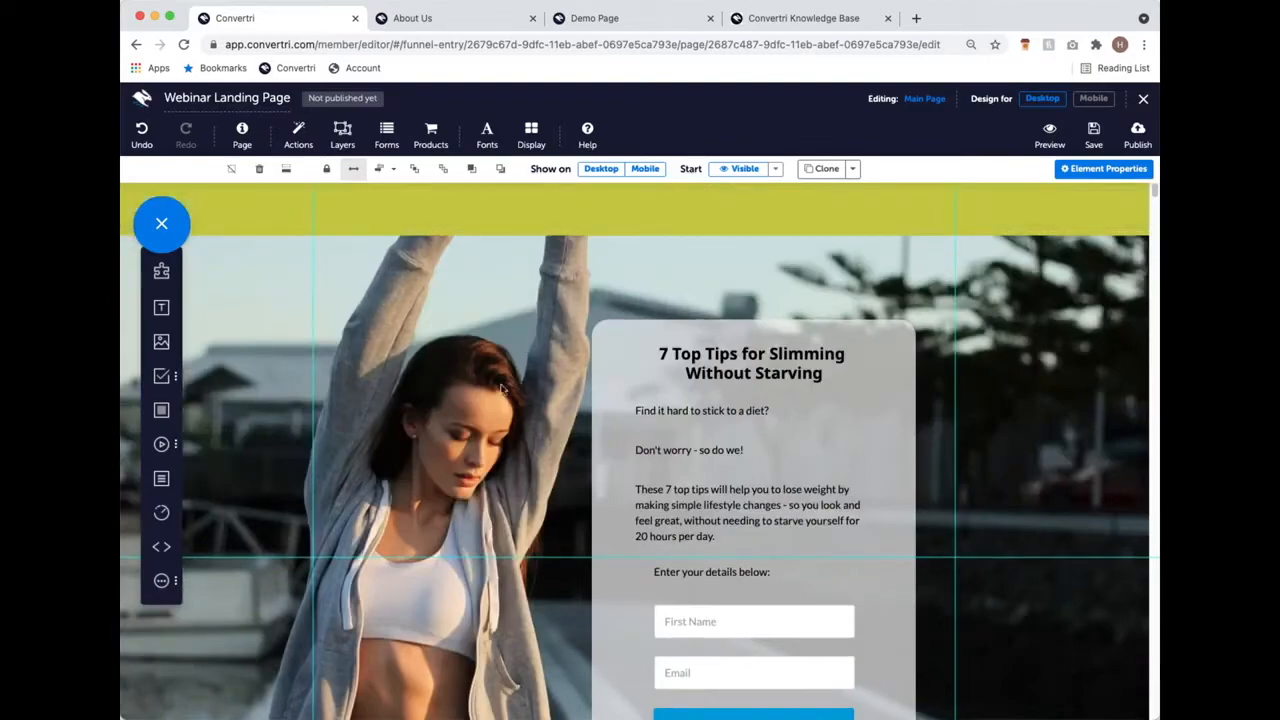
scroll(502, 394, down, 3)
scroll(505, 400, down, 4)
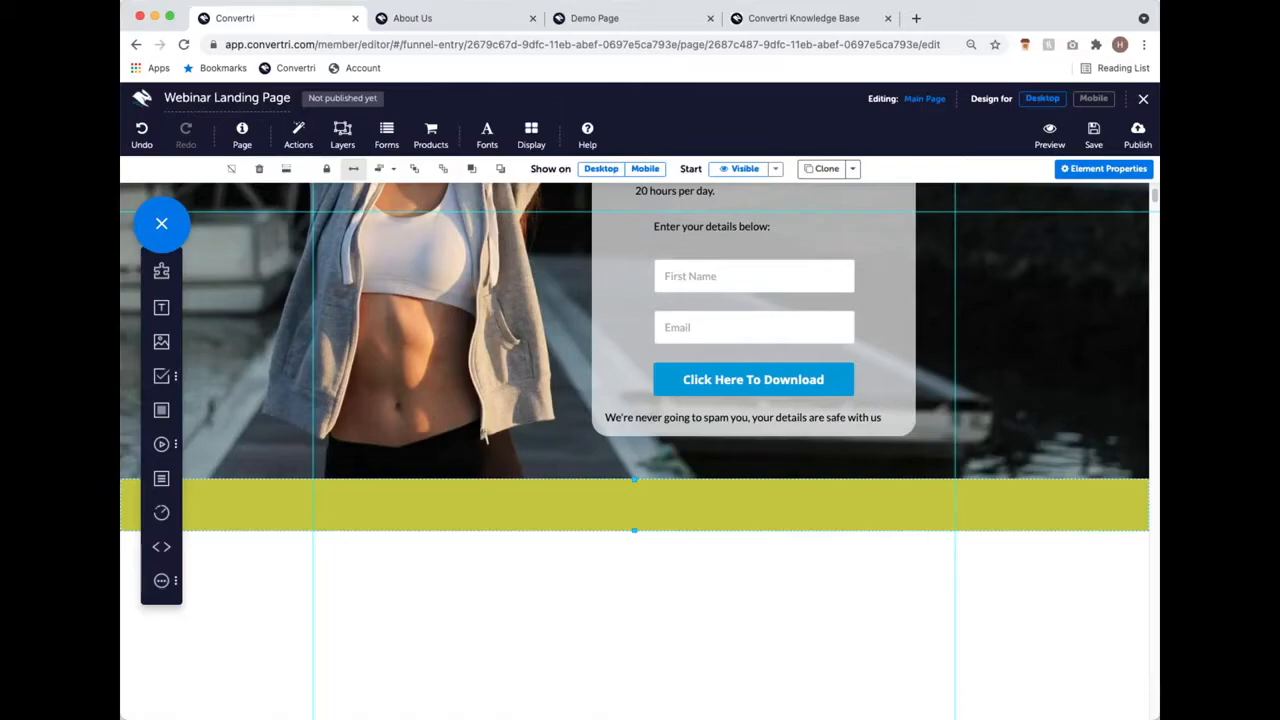
scroll(452, 311, up, 3)
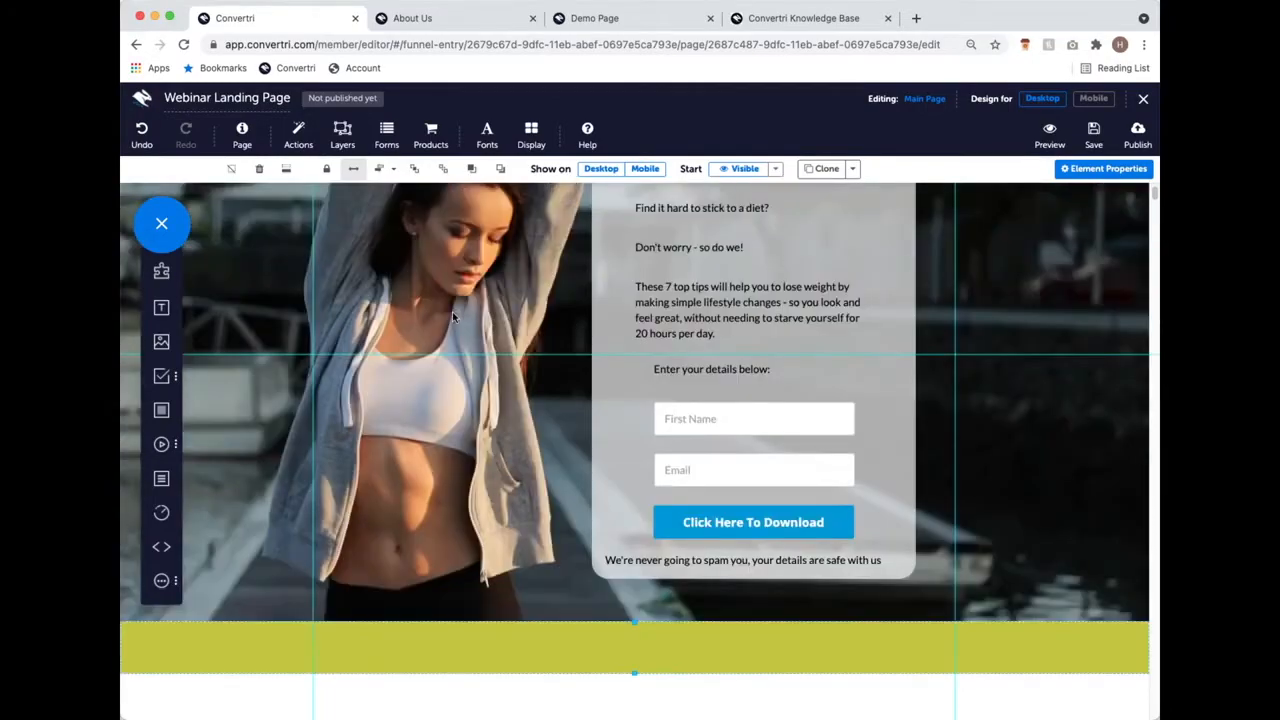
scroll(452, 311, up, 3)
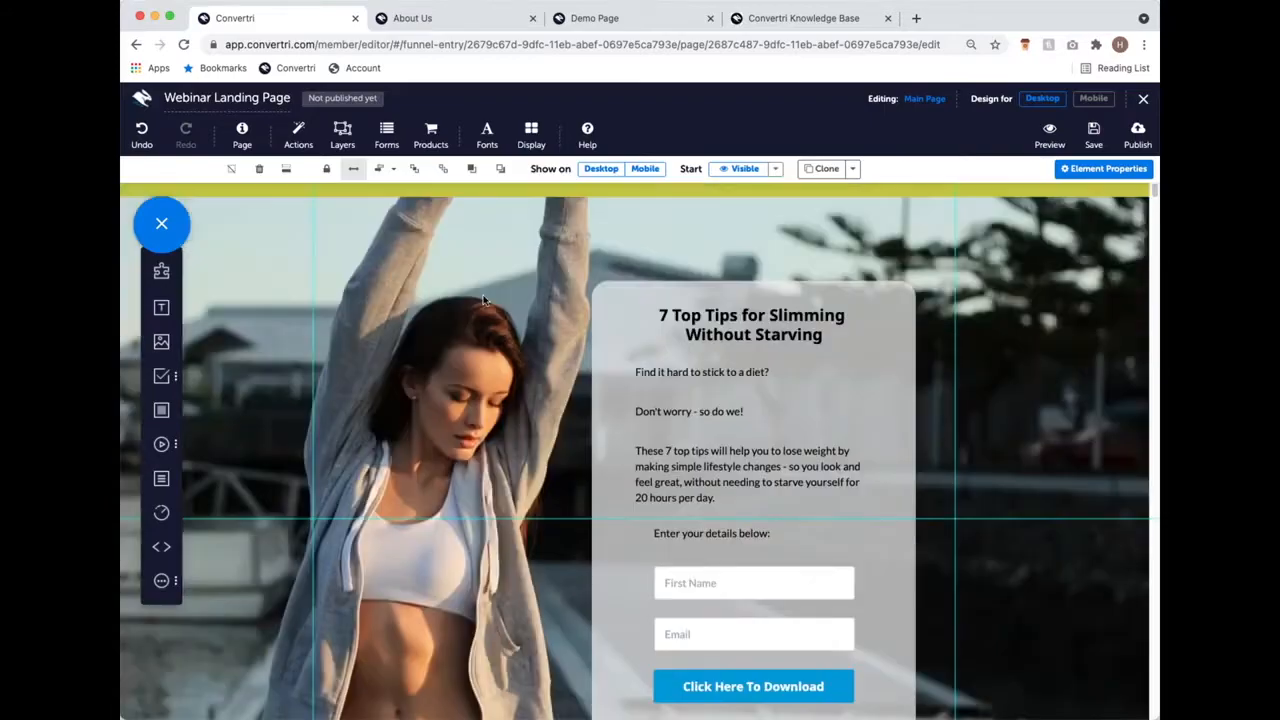
scroll(484, 302, down, 3)
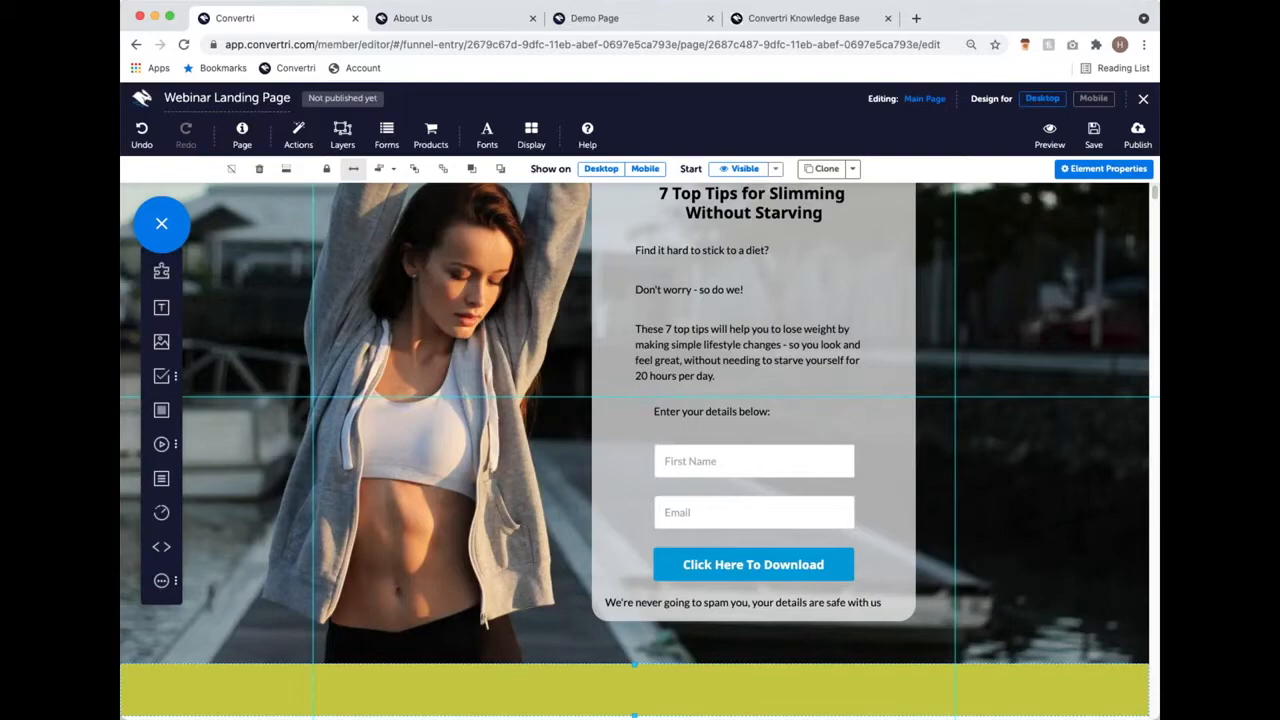
scroll(643, 388, down, 1)
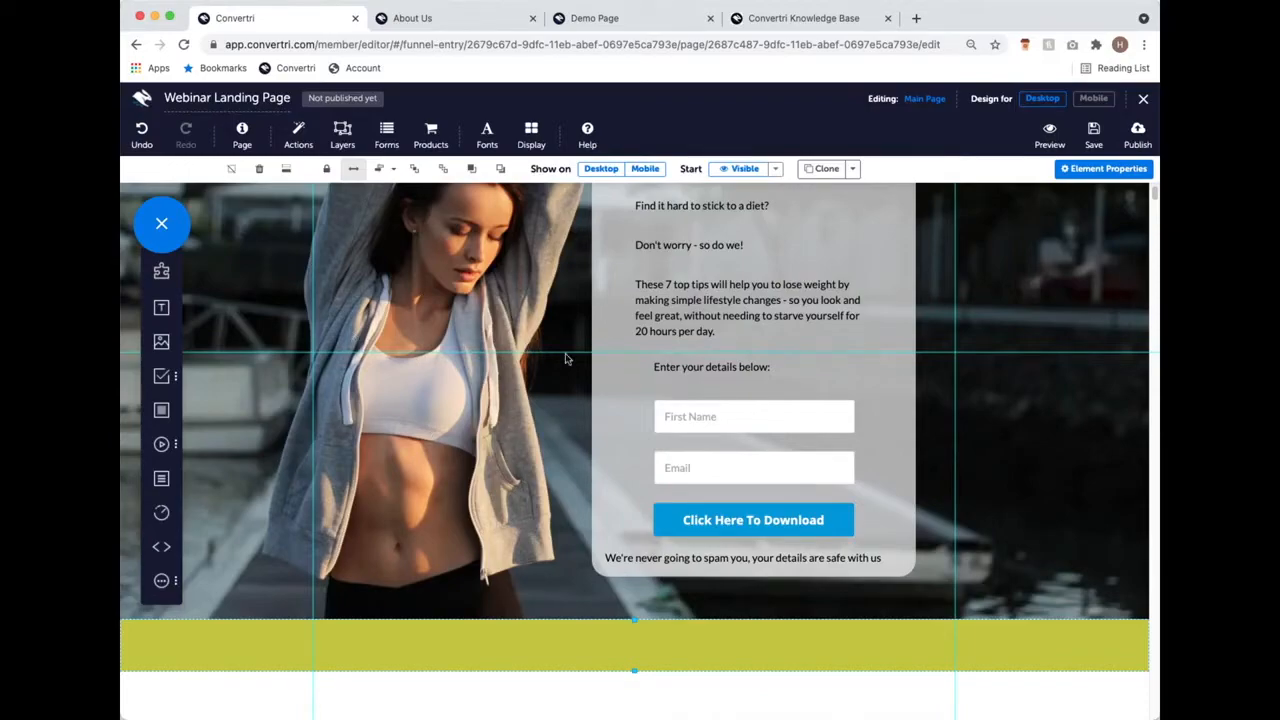
scroll(560, 352, up, 5)
scroll(320, 245, down, 7)
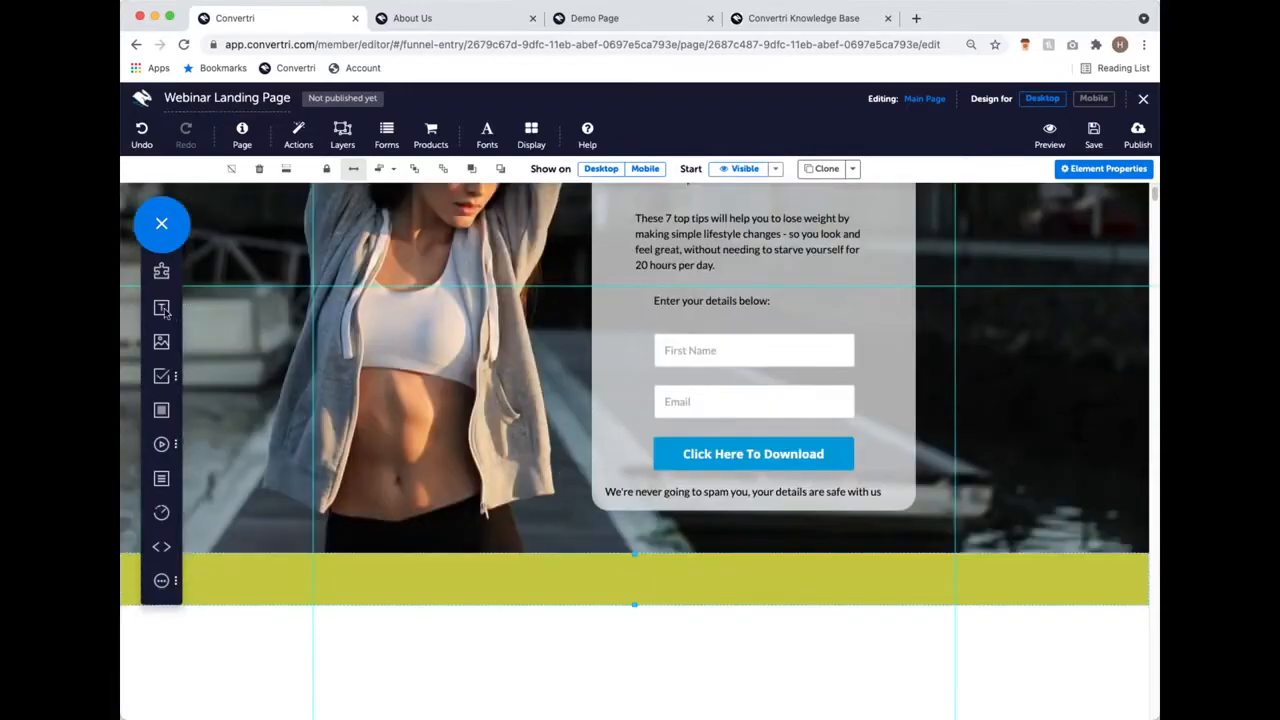
Step: Drop a text box into the yellow footer, enter 'Privacy Policy' and centre-align its text
drag(161, 310, 601, 574)
text(P)
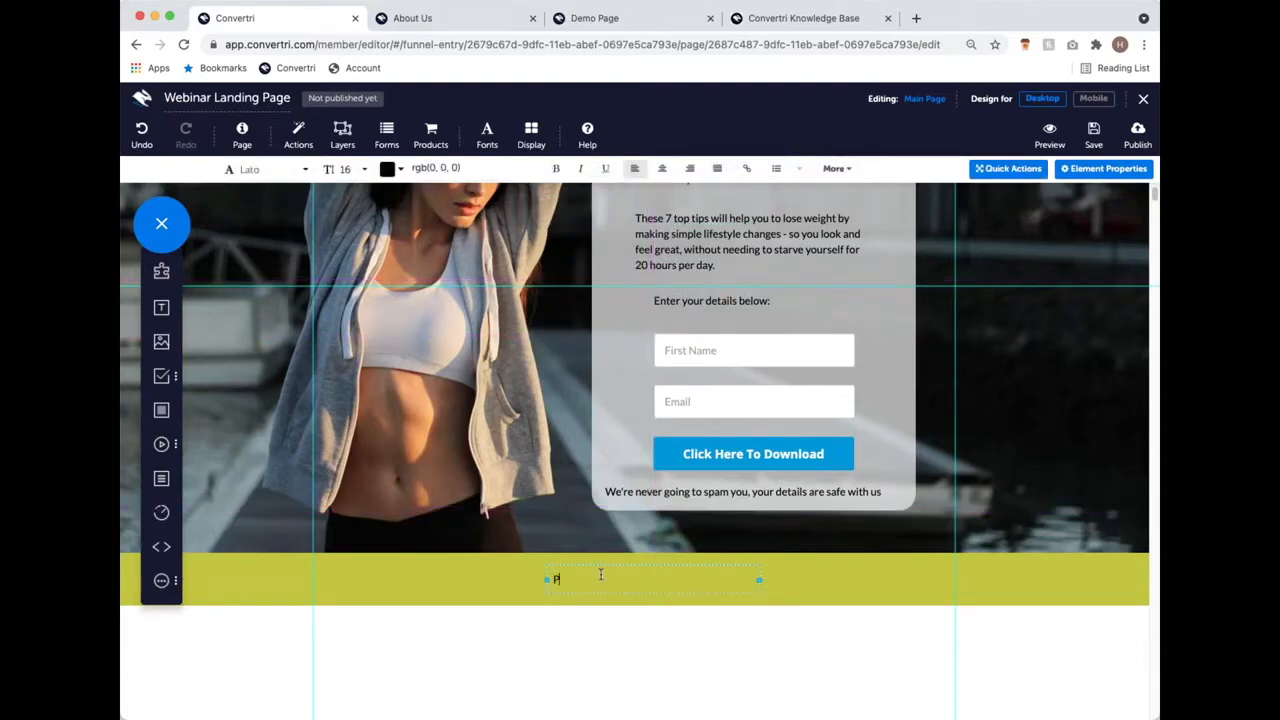
text(rivacy Policy)
click(662, 169)
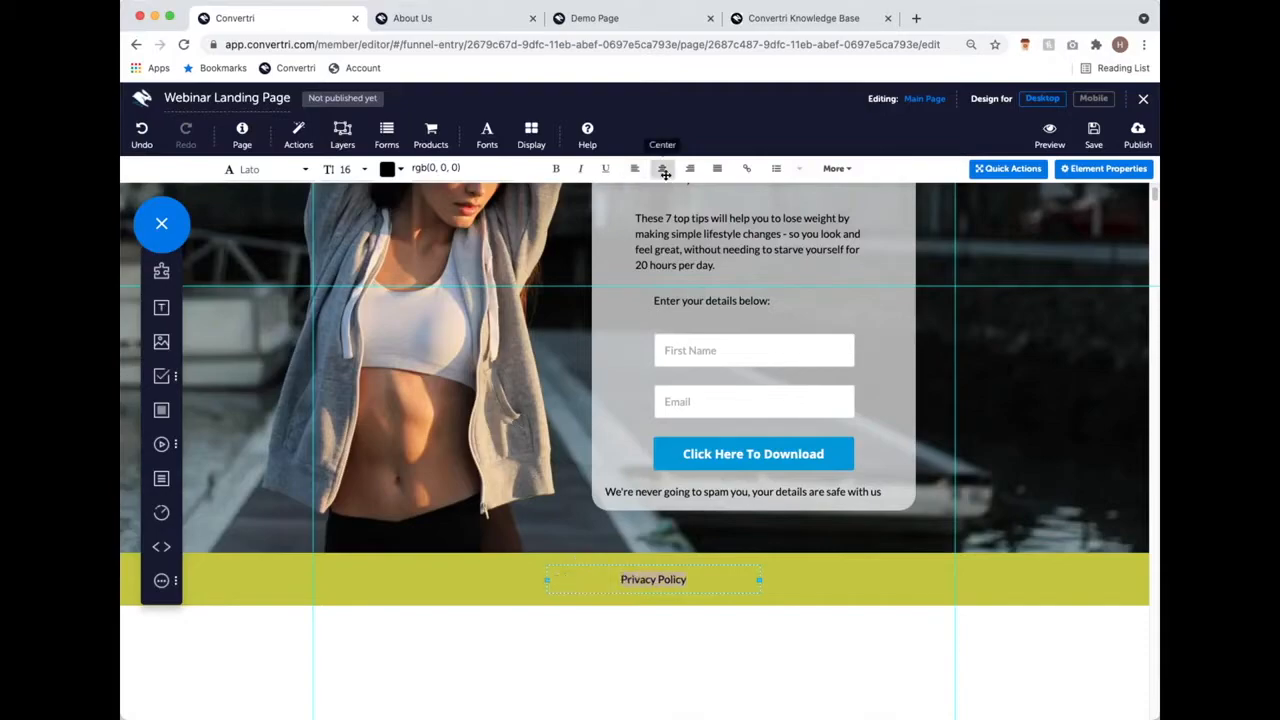
click(694, 563)
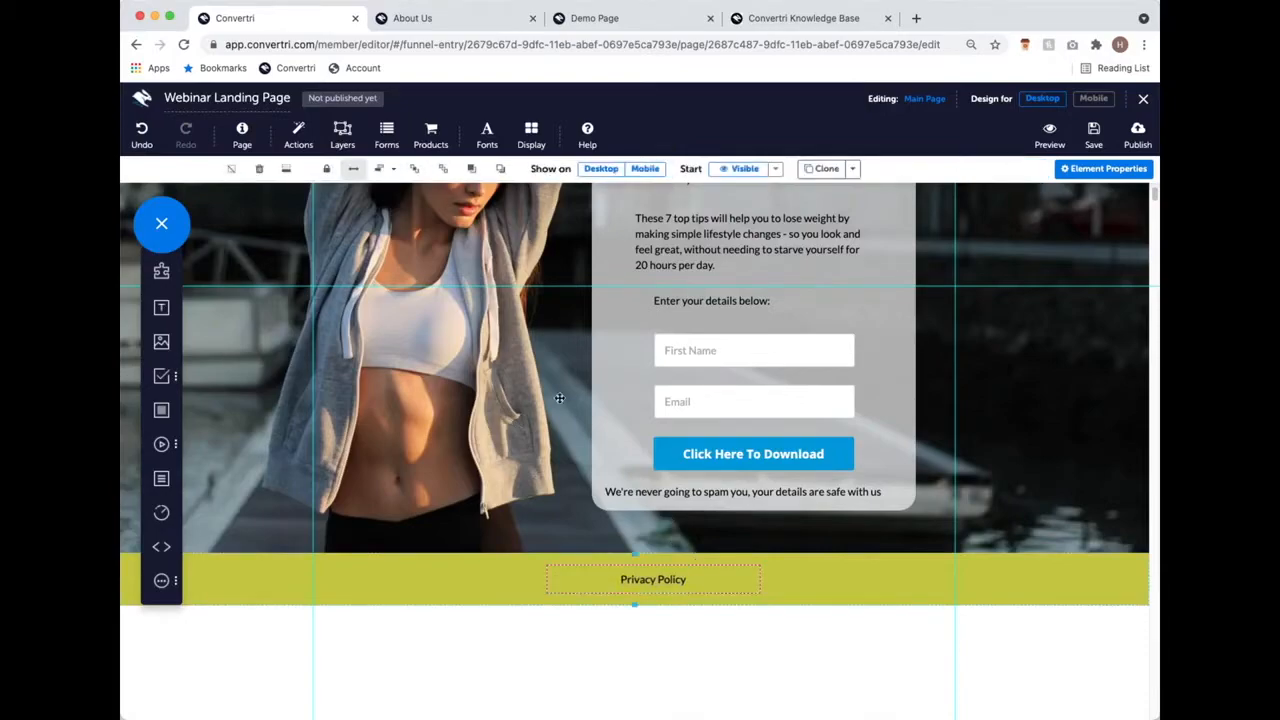
Step: Align the Privacy Policy box to page centre via Container Mode, then reopen it for editing
click(390, 169)
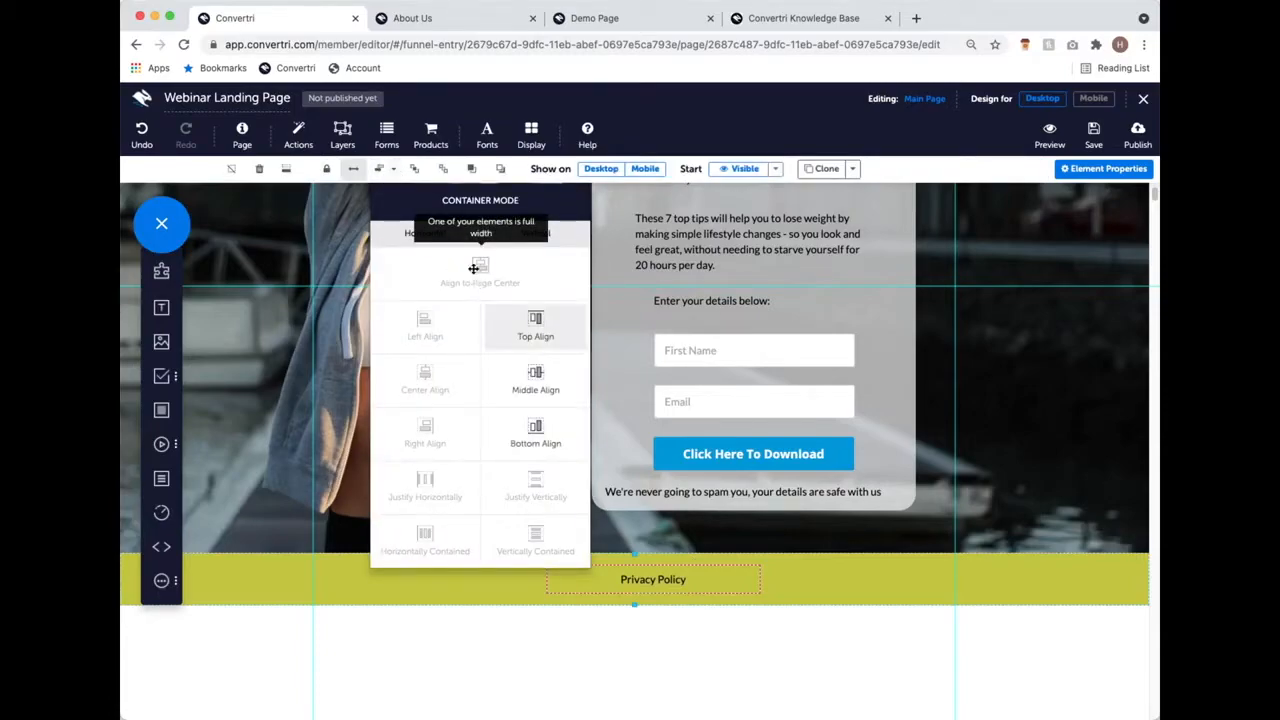
click(636, 648)
click(653, 575)
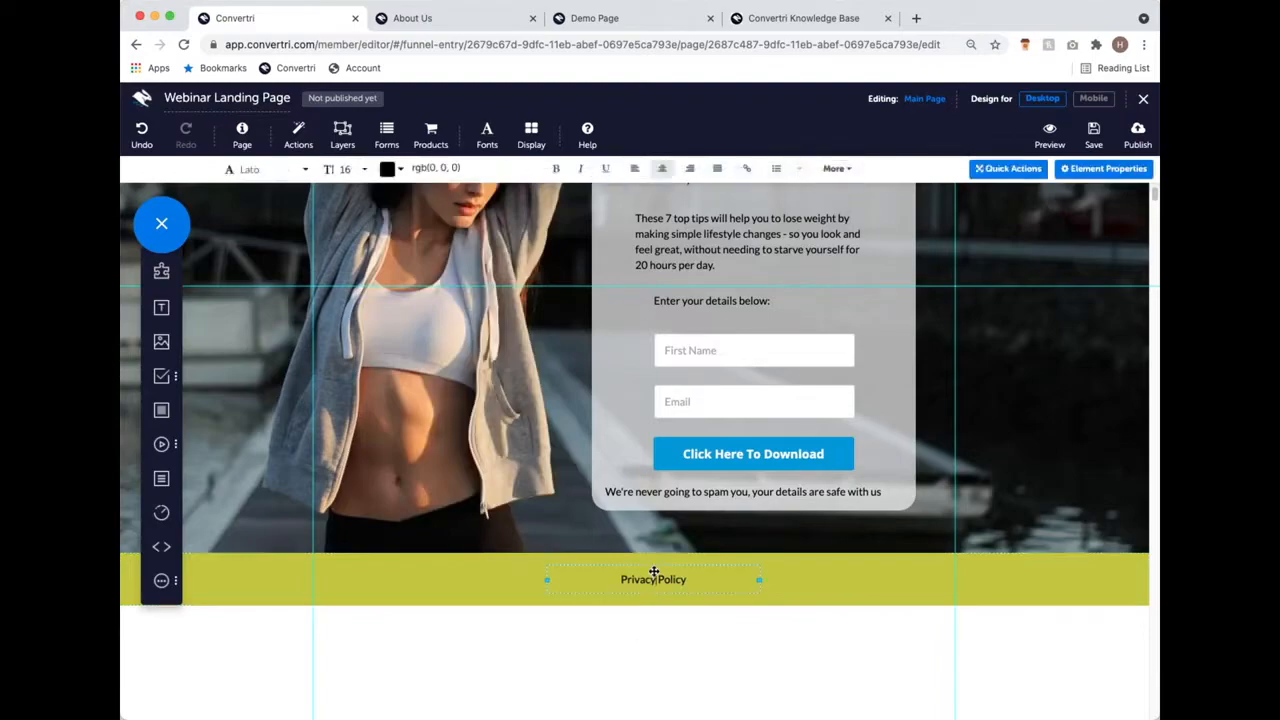
click(605, 676)
scroll(640, 630, up, 3)
scroll(673, 600, down, 2)
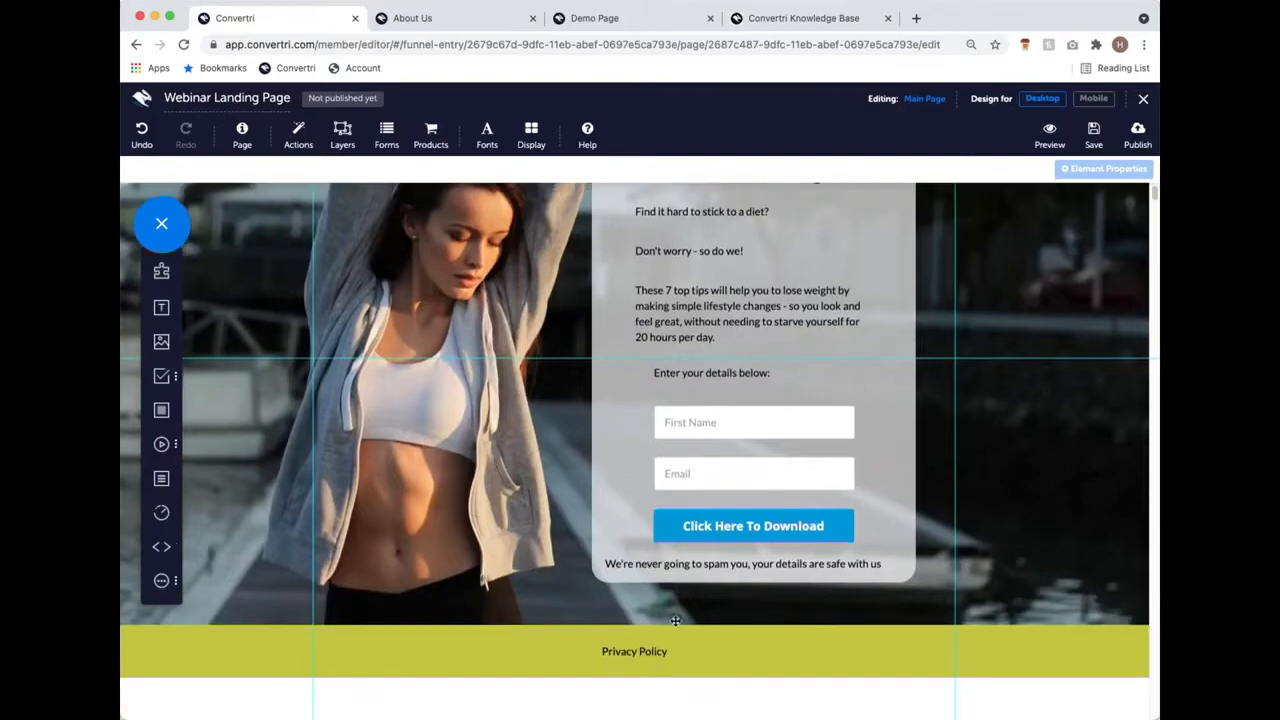
click(675, 663)
click(675, 652)
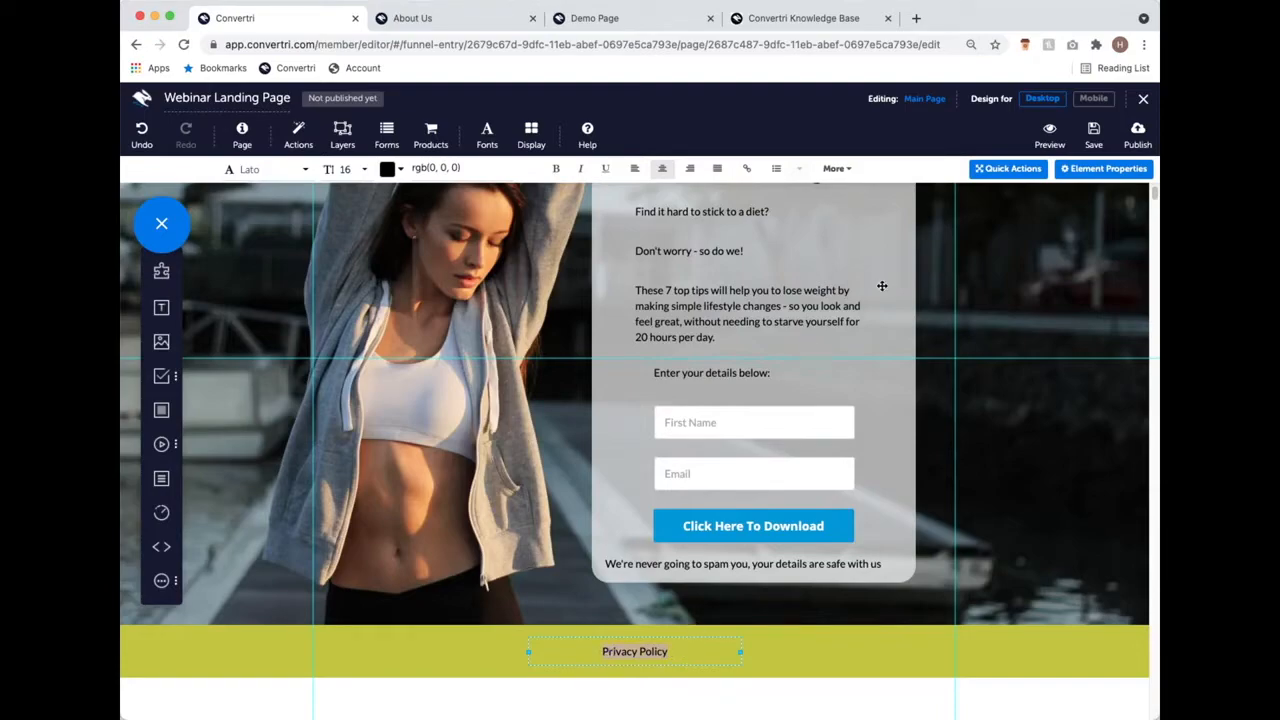
click(752, 170)
click(651, 184)
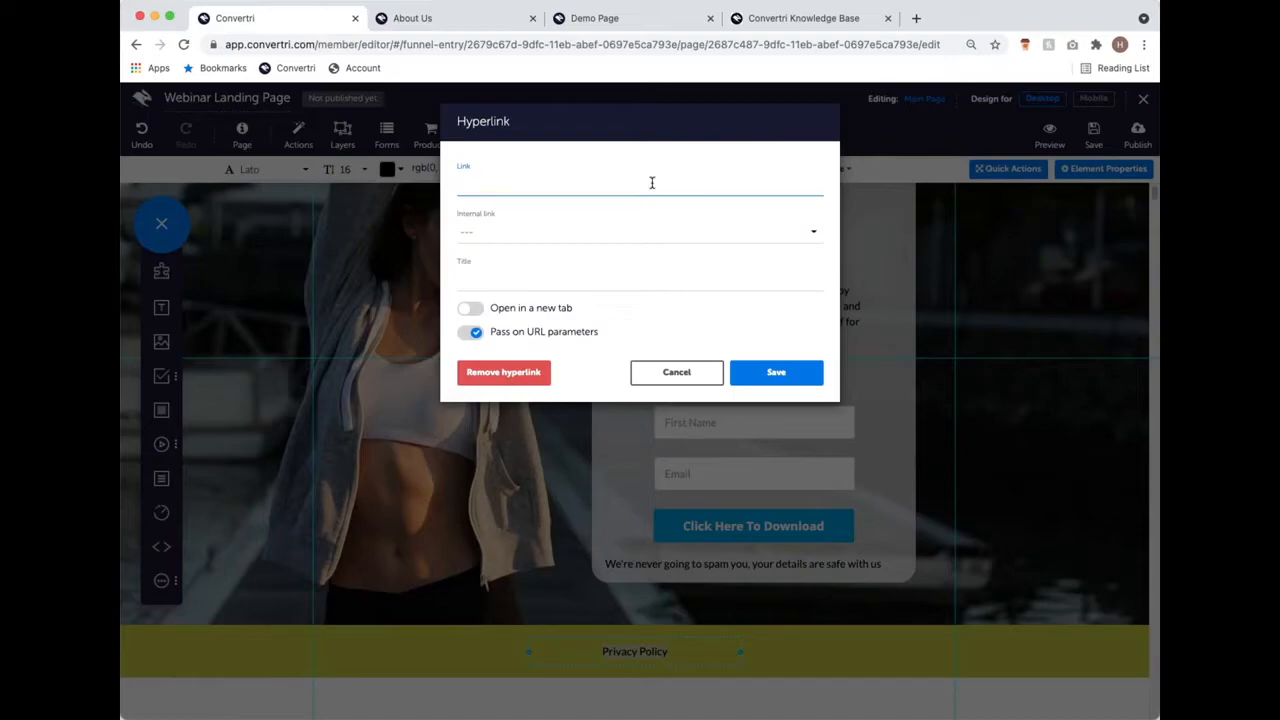
text(https://convertri.co)
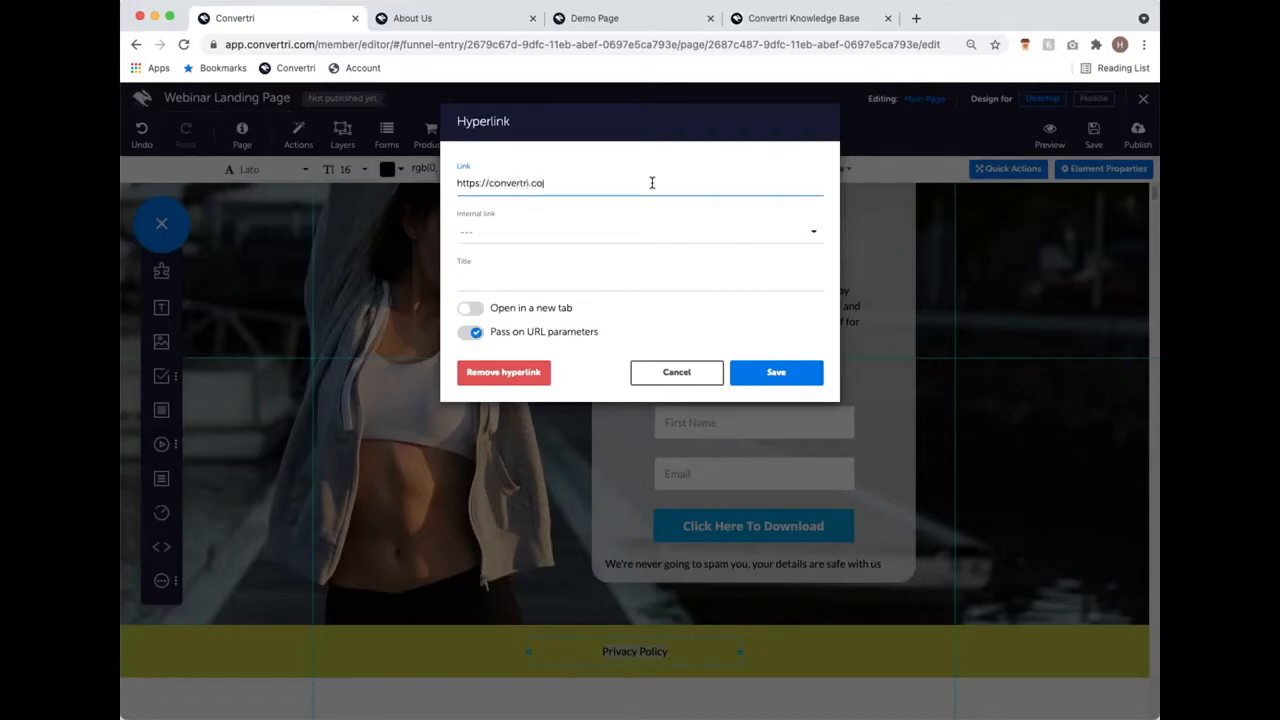
text(m/privacyplolicy)
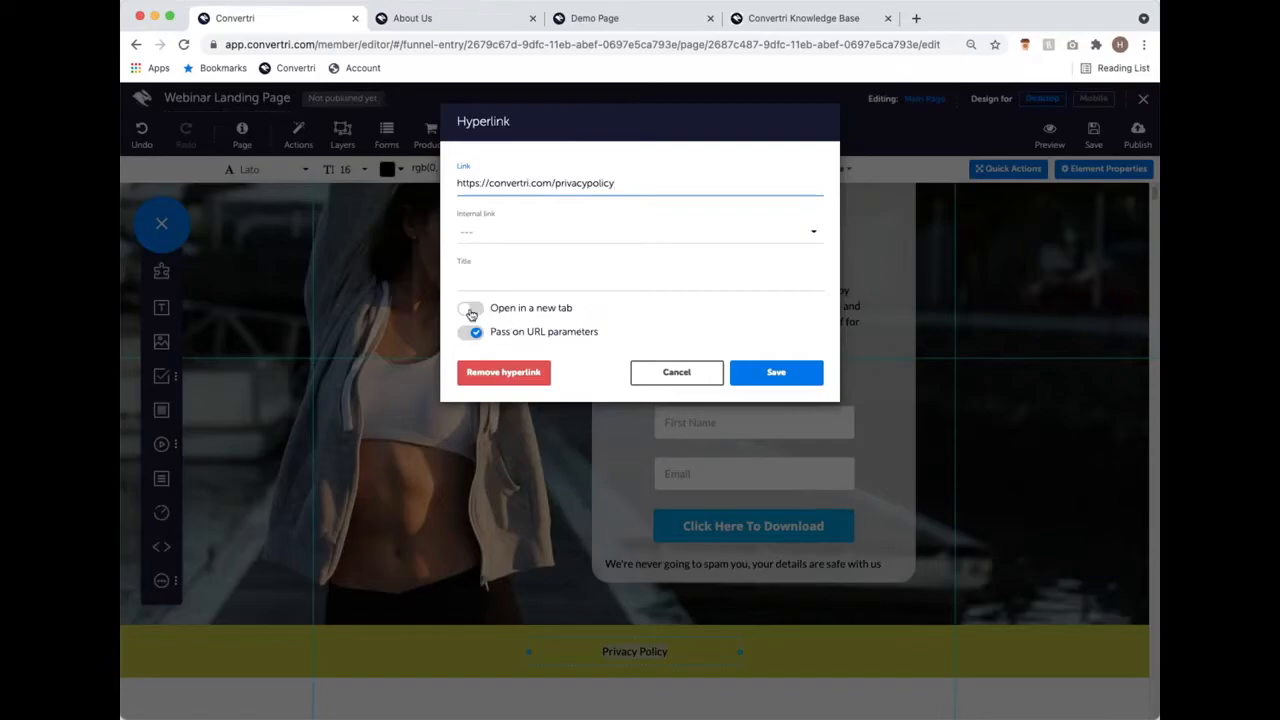
click(471, 310)
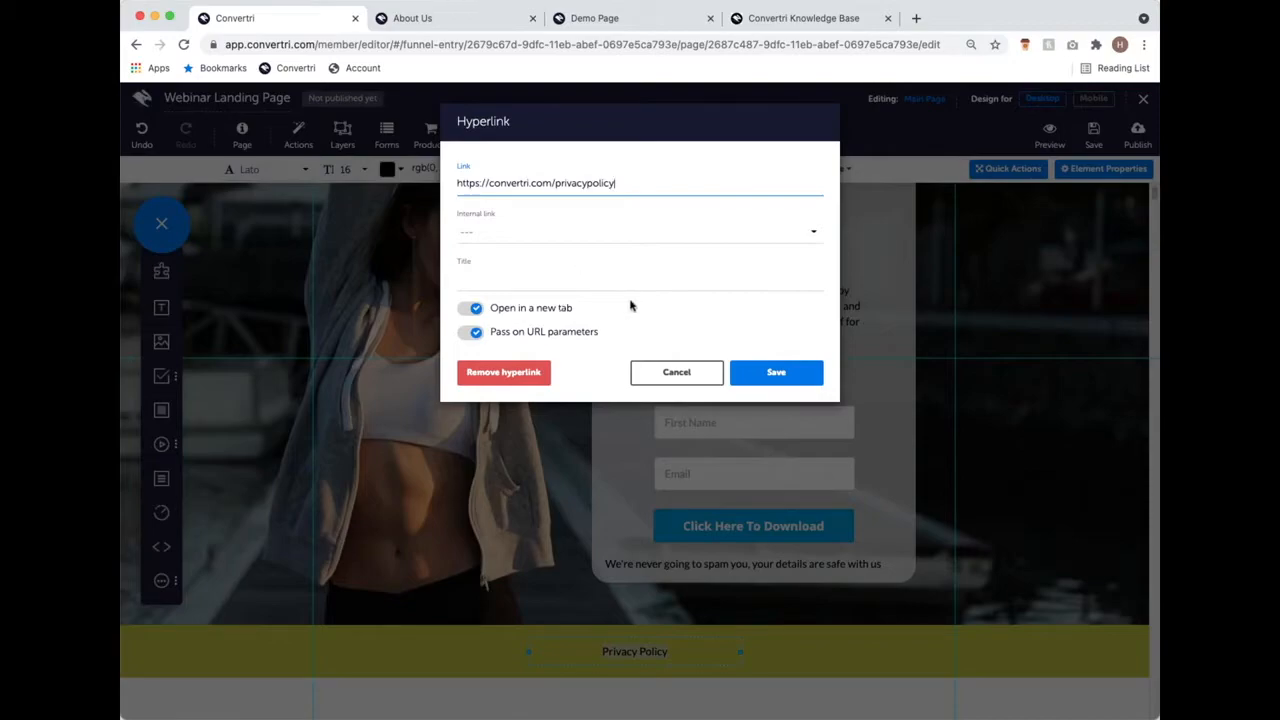
click(796, 374)
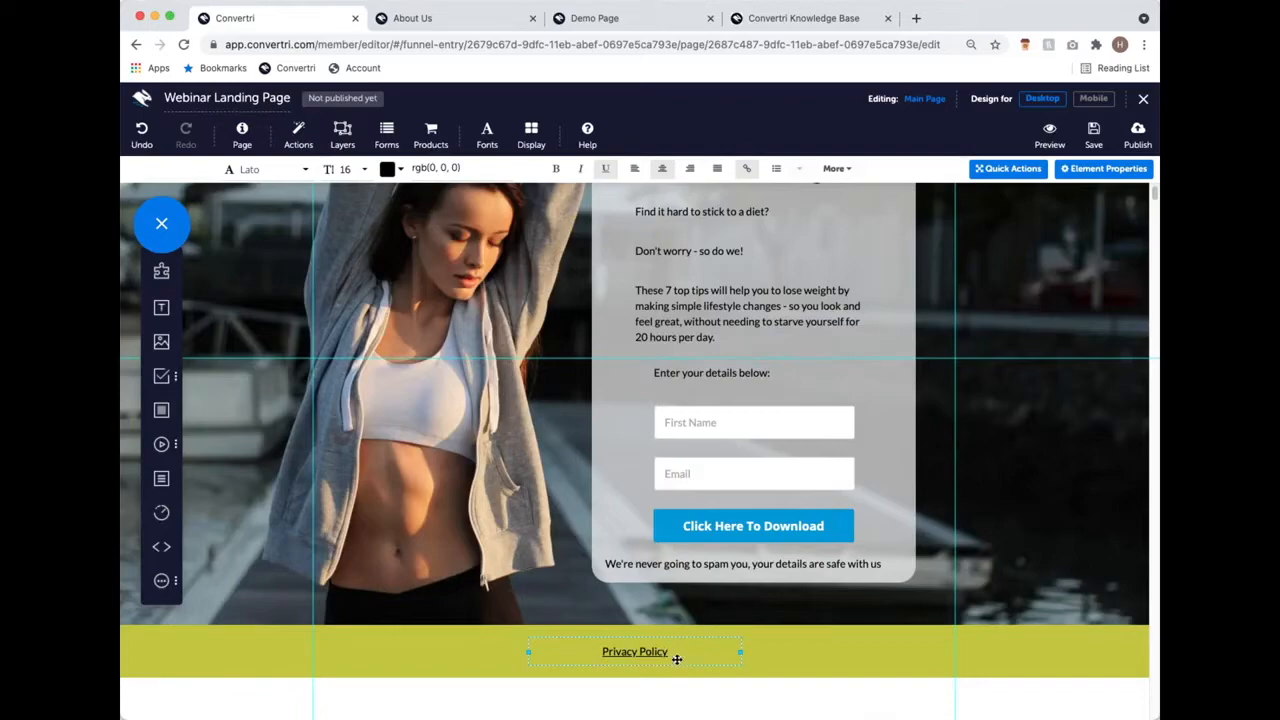
click(786, 646)
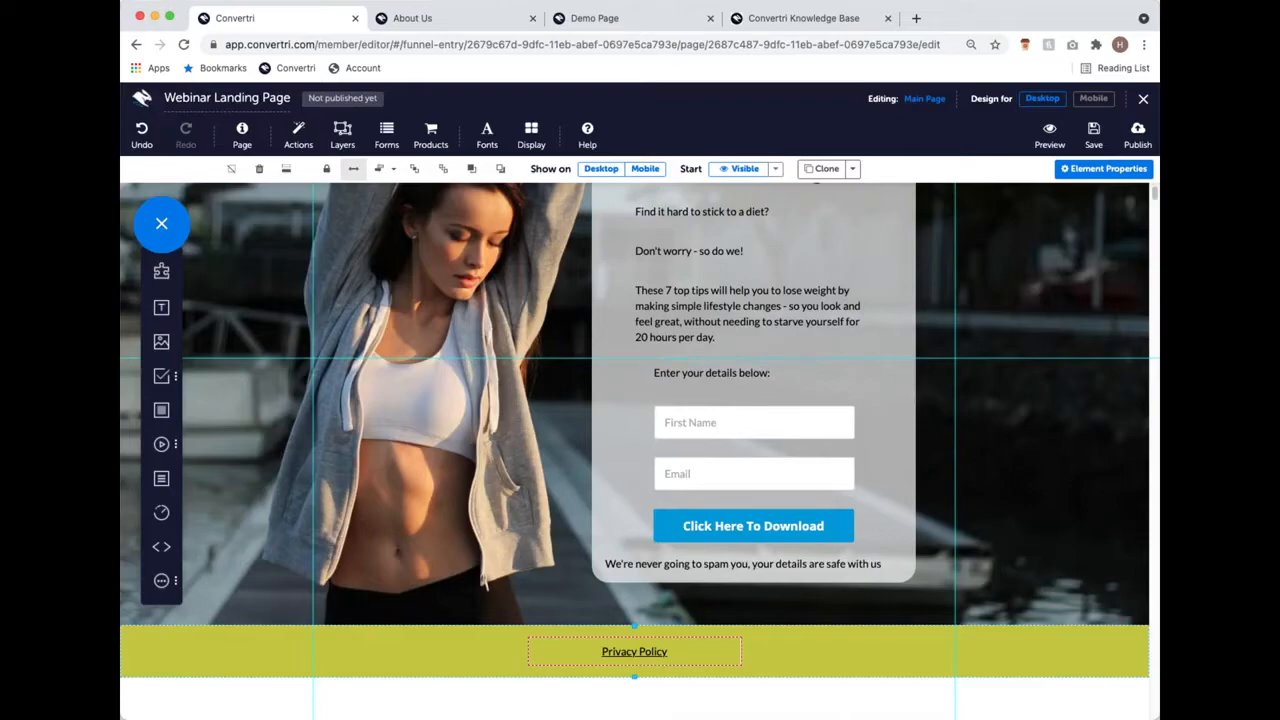
scroll(622, 222, up, 3)
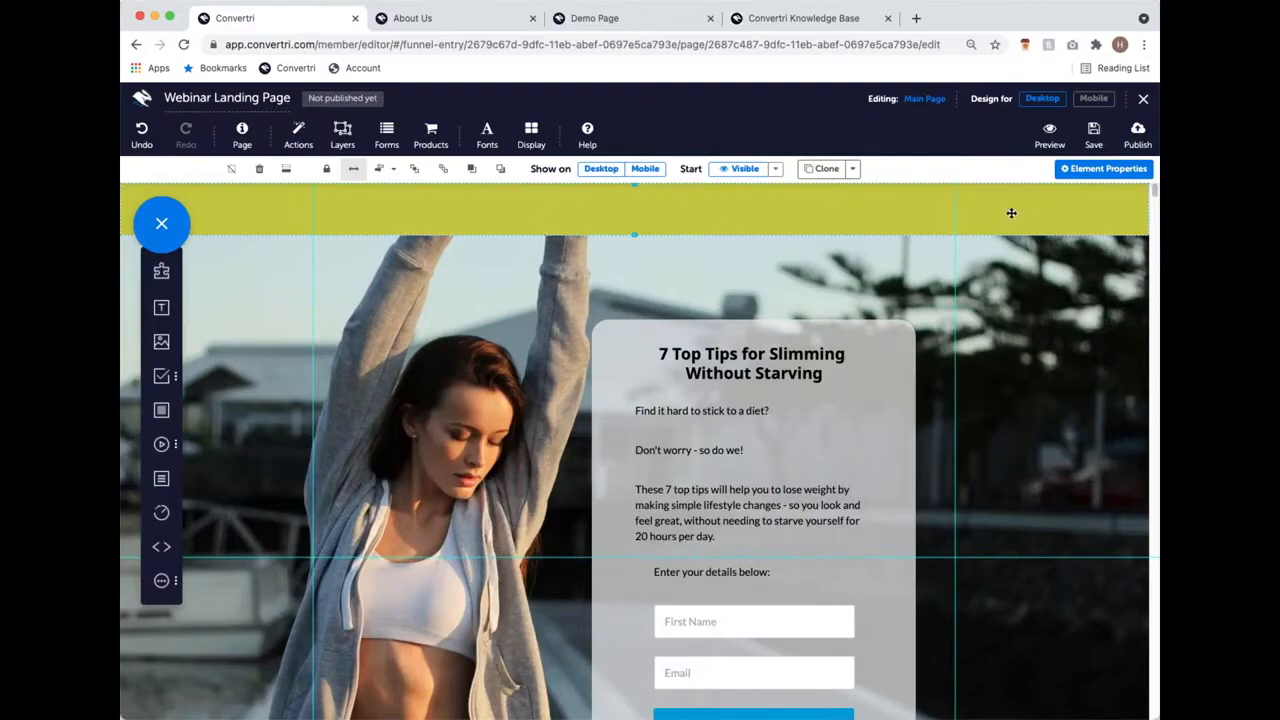
scroll(531, 289, down, 3)
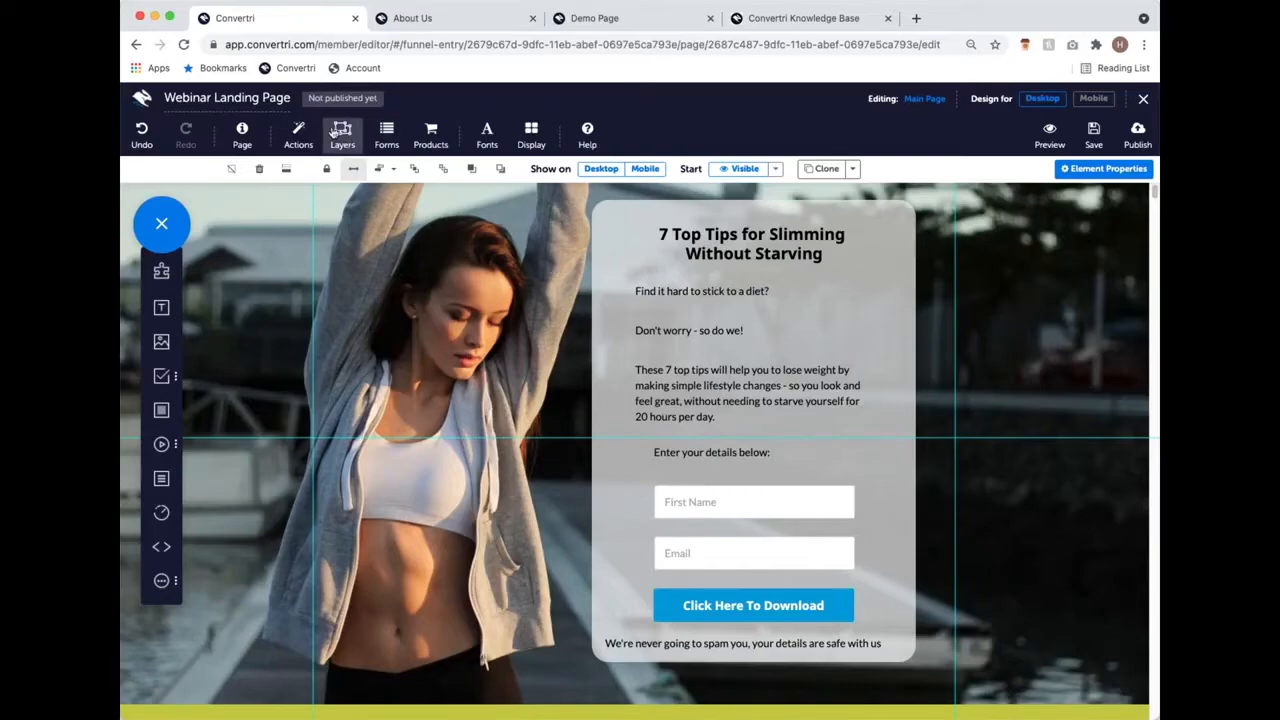
scroll(551, 371, up, 3)
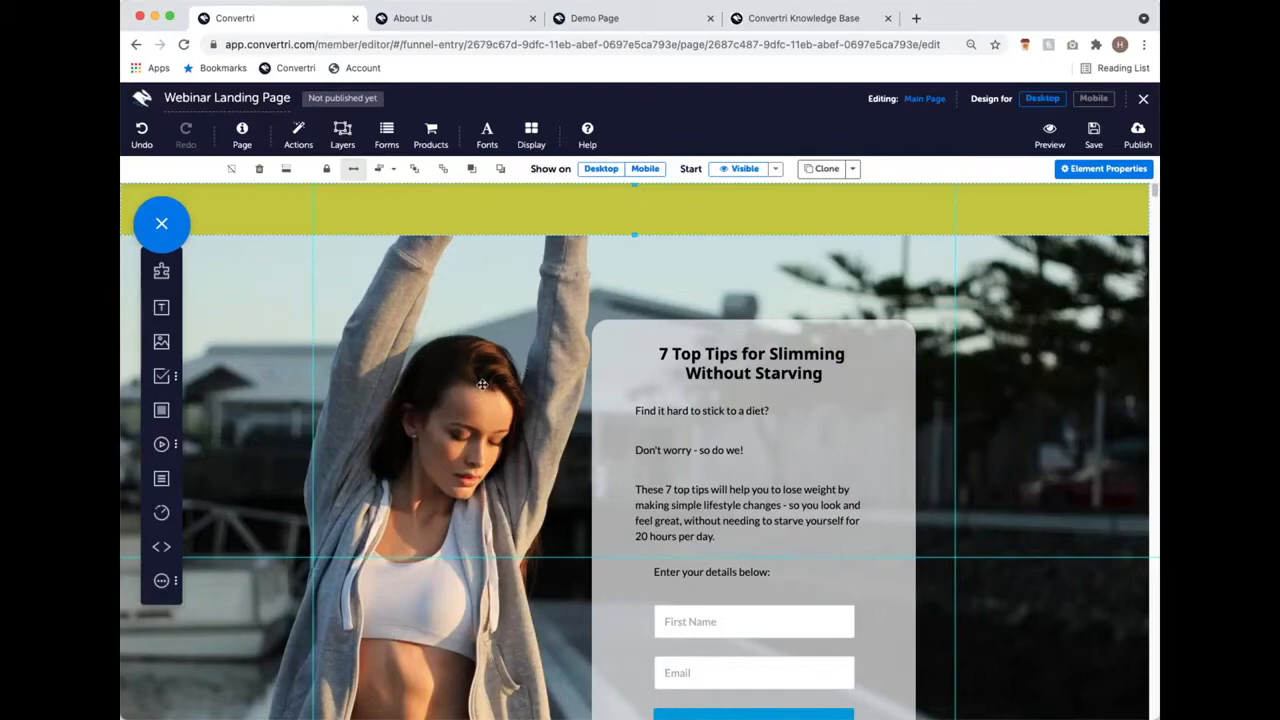
scroll(482, 381, down, 2)
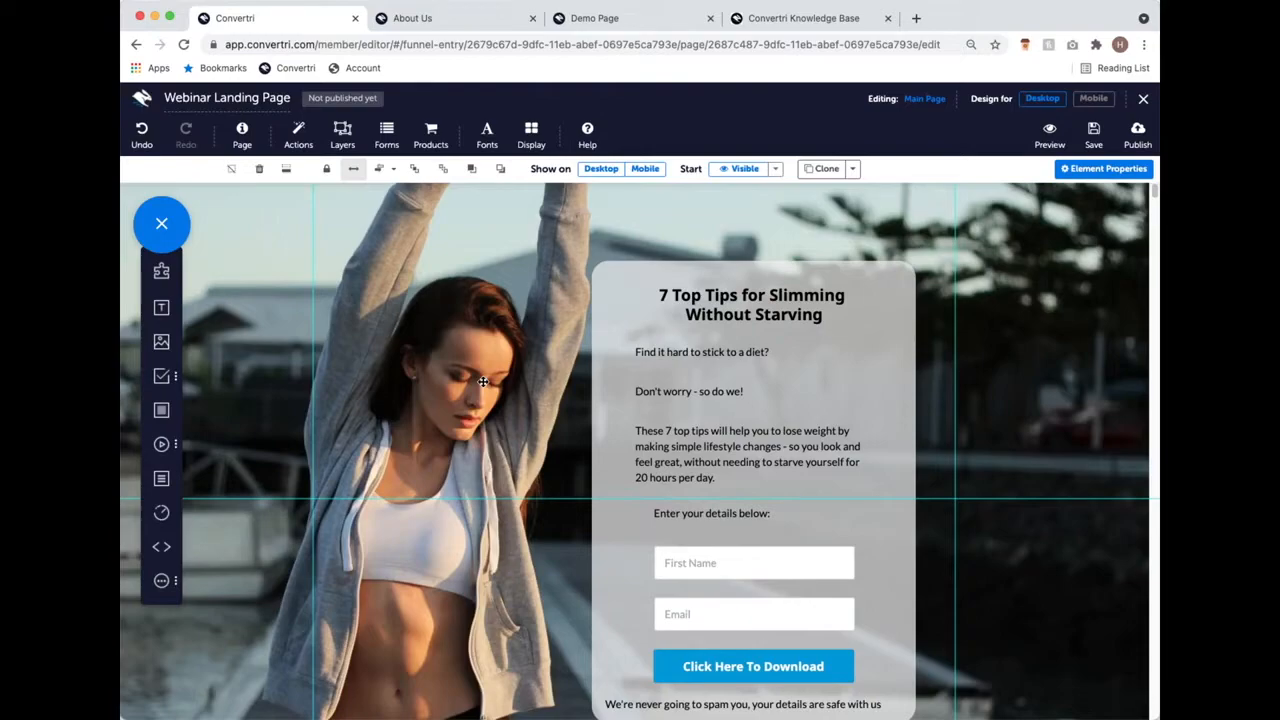
scroll(482, 381, down, 1)
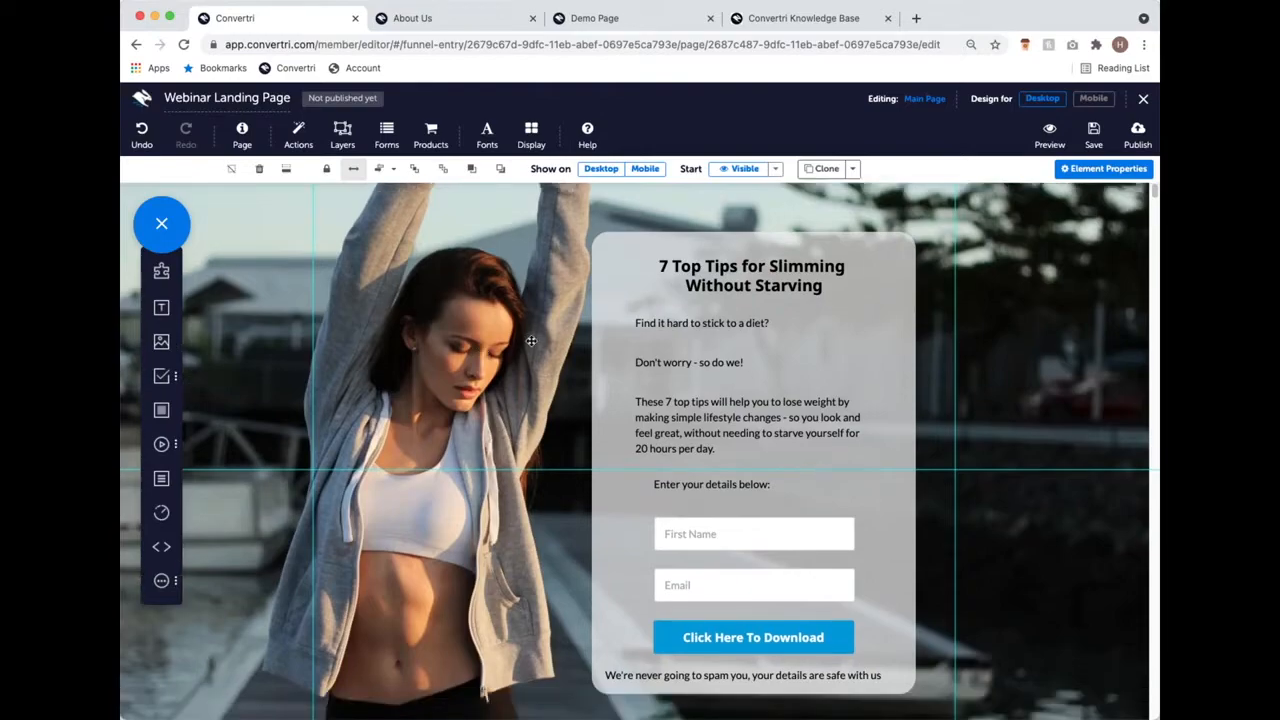
scroll(534, 336, up, 3)
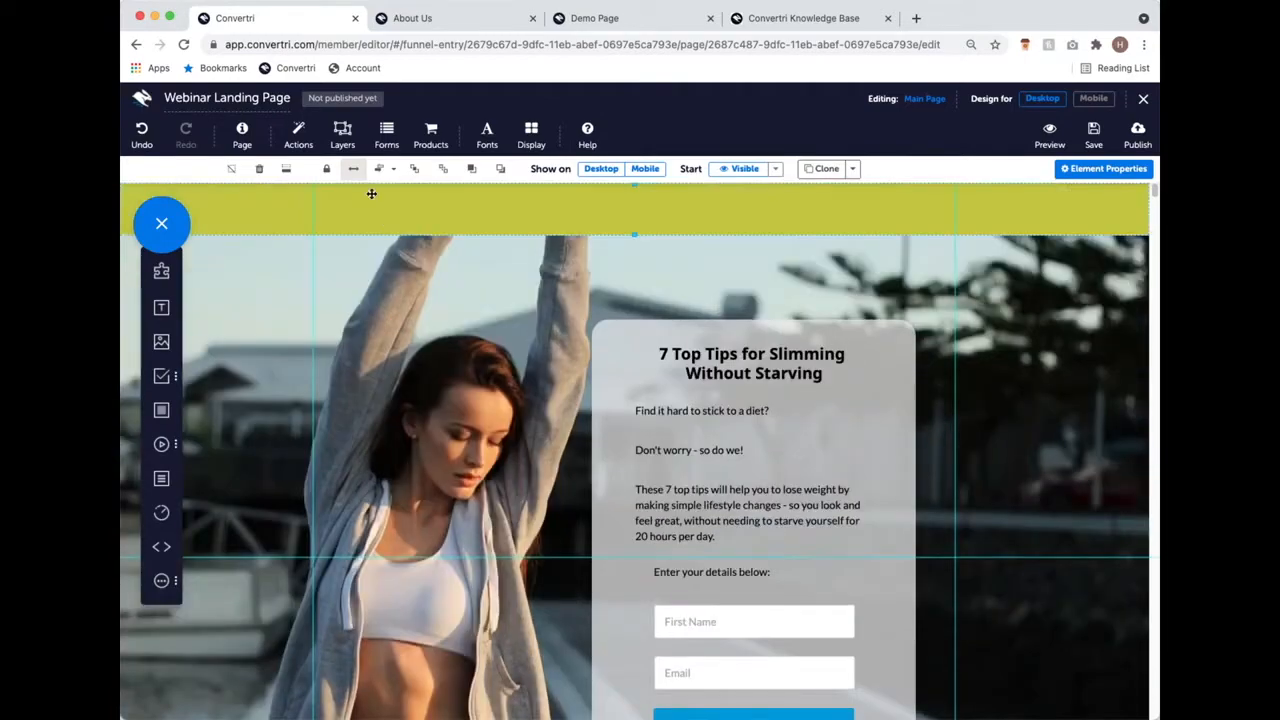
click(800, 22)
Step: Search the Convertri knowledge base for 'stick'
click(300, 19)
click(798, 19)
click(257, 44)
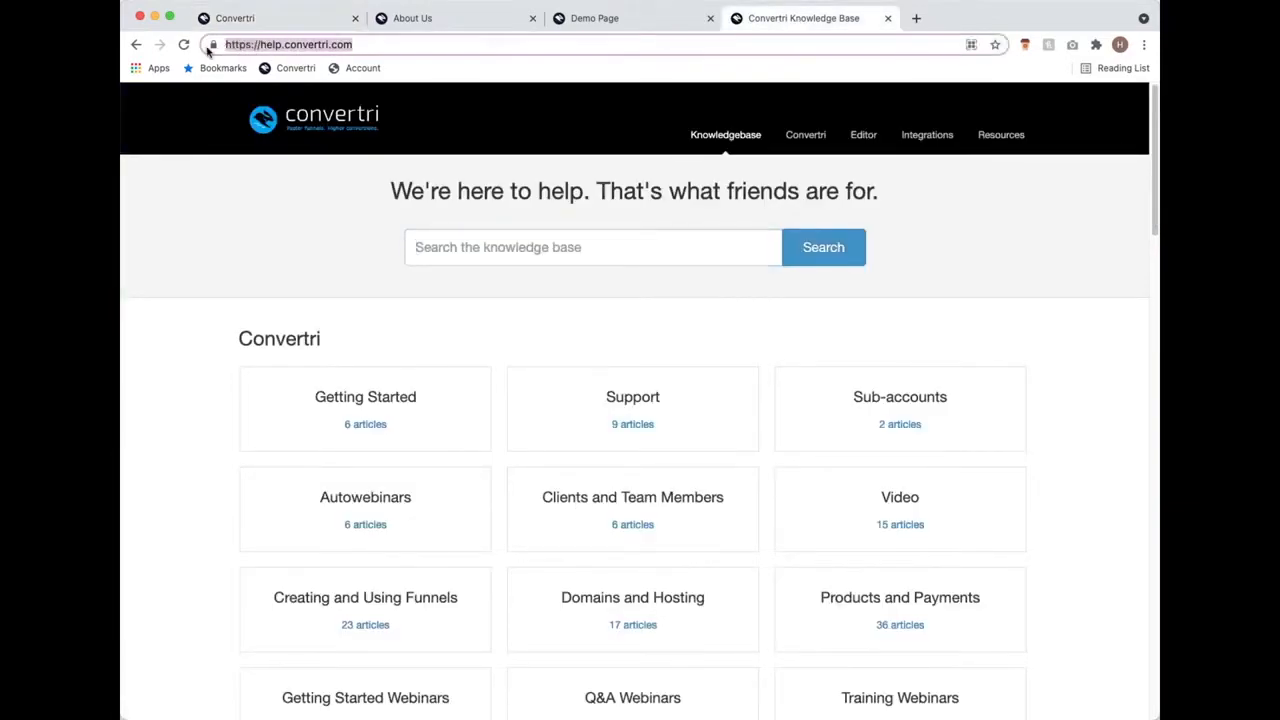
click(486, 246)
text(stick)
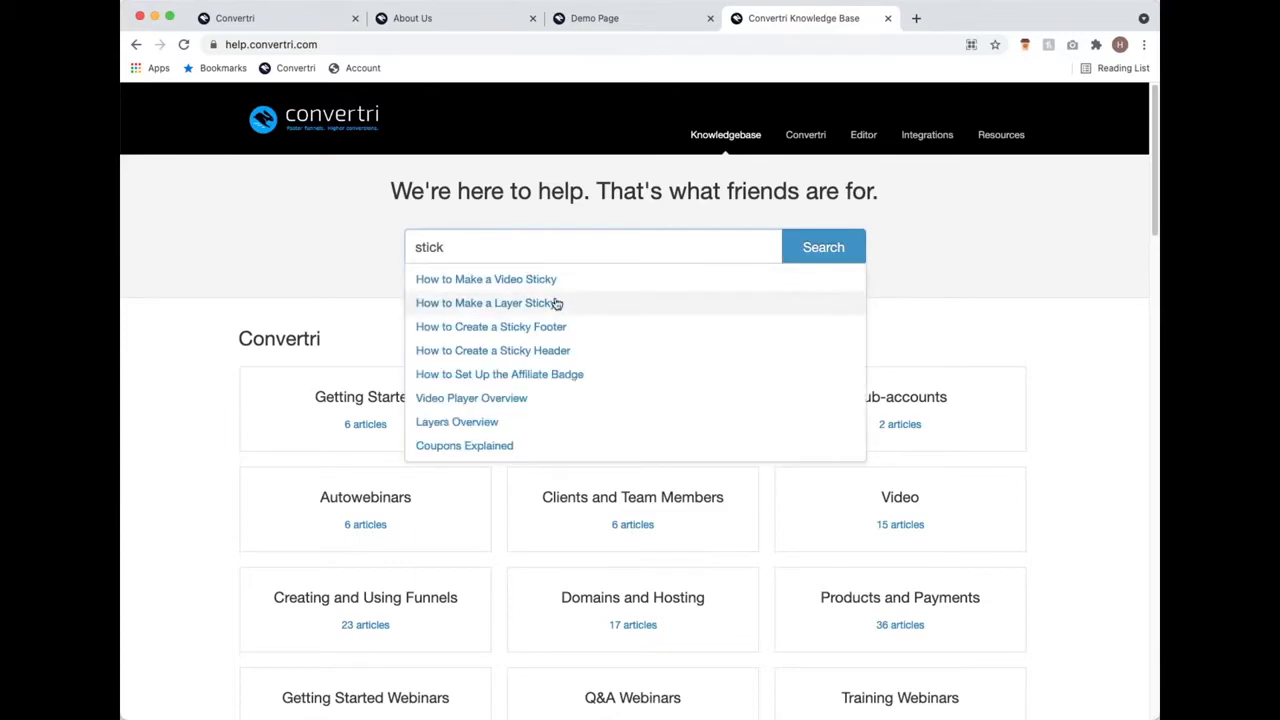
Step: Open 'How to Make a Layer Sticky', select its web address, then return to the knowledge base home
click(557, 303)
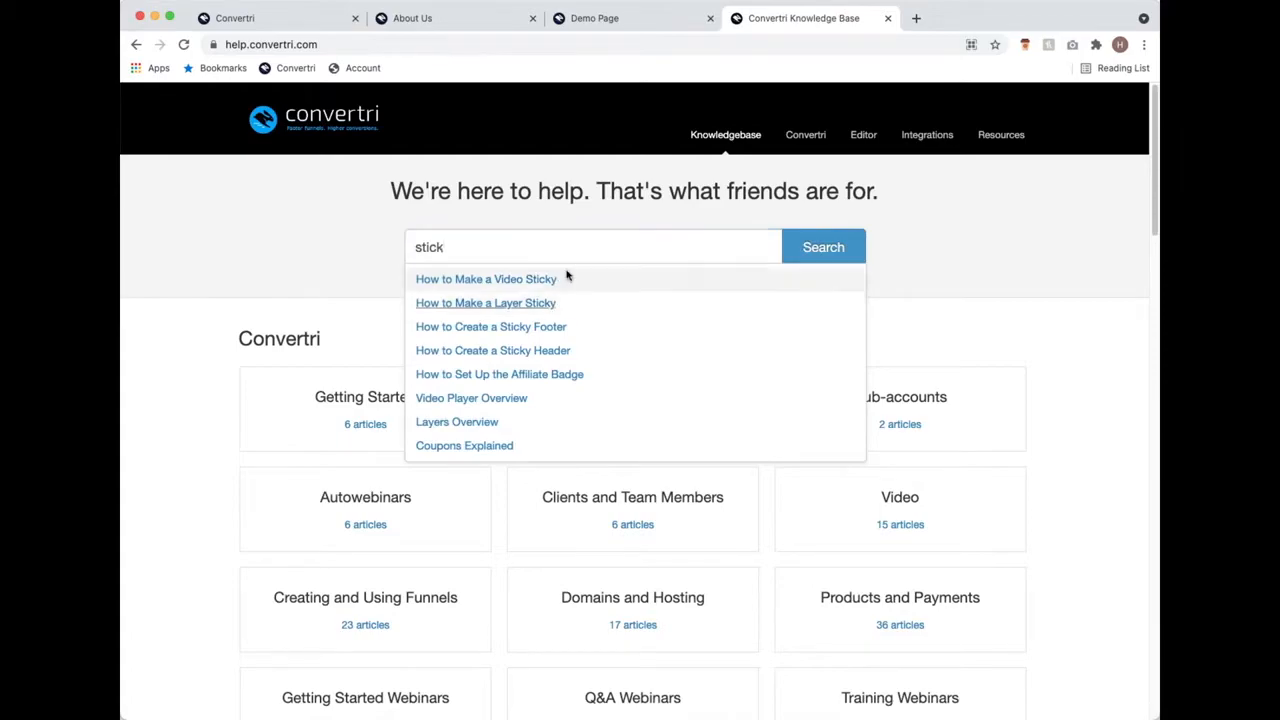
click(591, 44)
drag(591, 44, 260, 45)
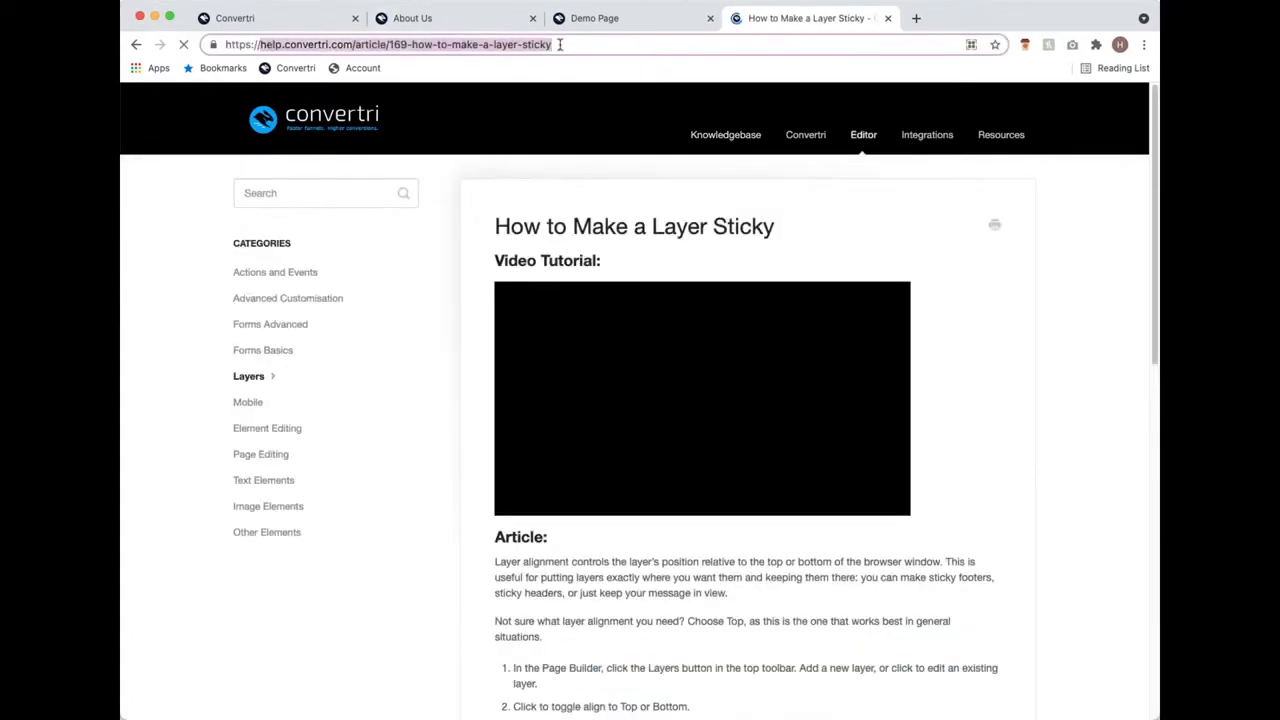
drag(560, 44, 225, 43)
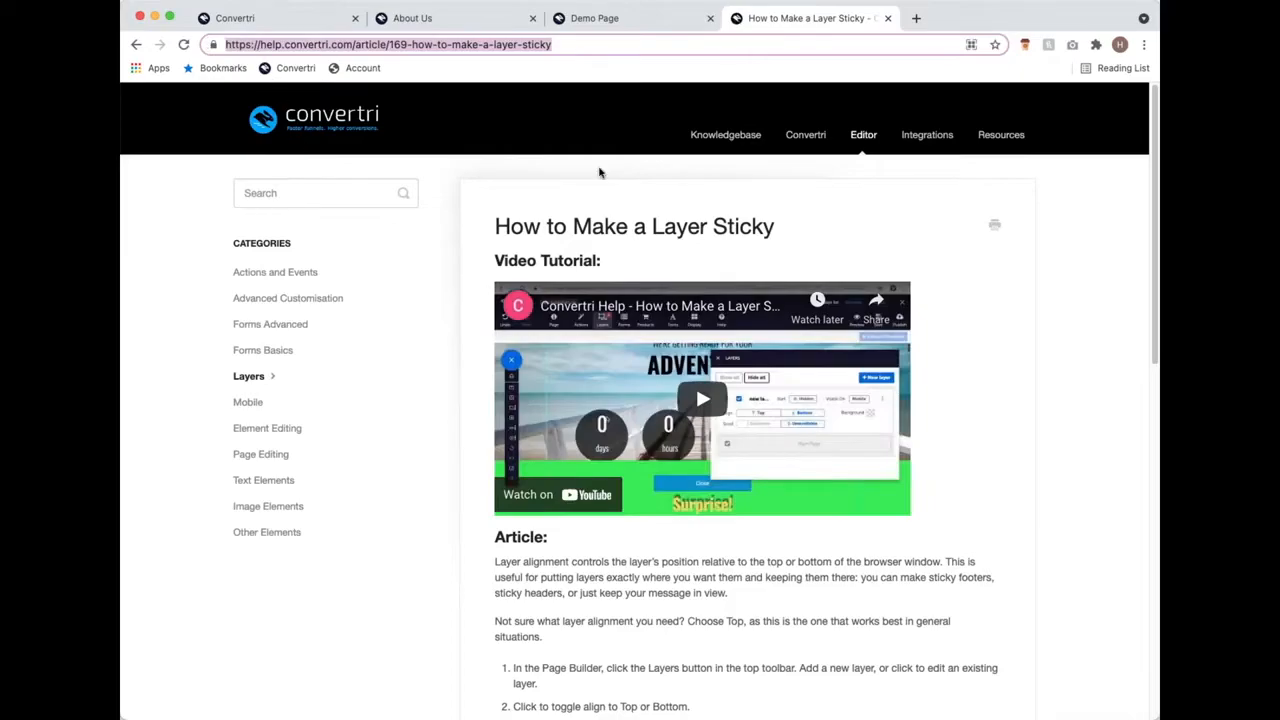
click(697, 145)
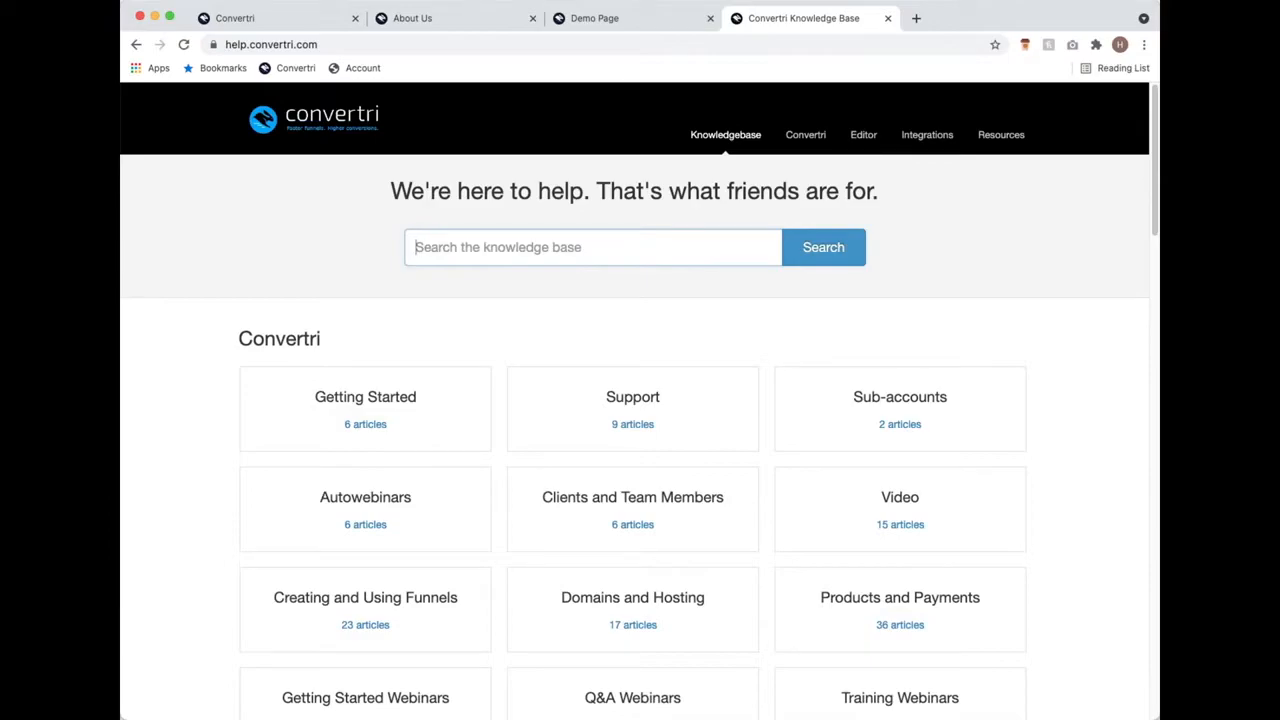
Step: Go back to the Webinar Landing Page editor and scroll through the desktop layout
click(300, 20)
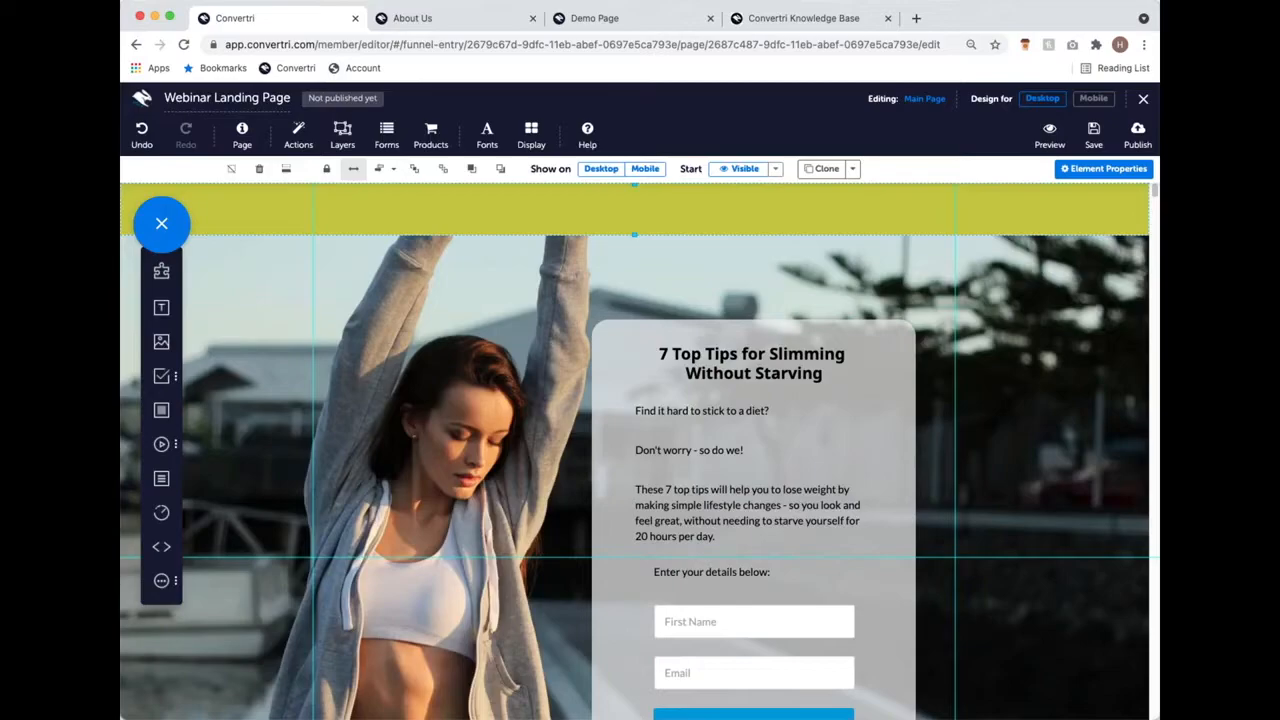
scroll(555, 353, down, 5)
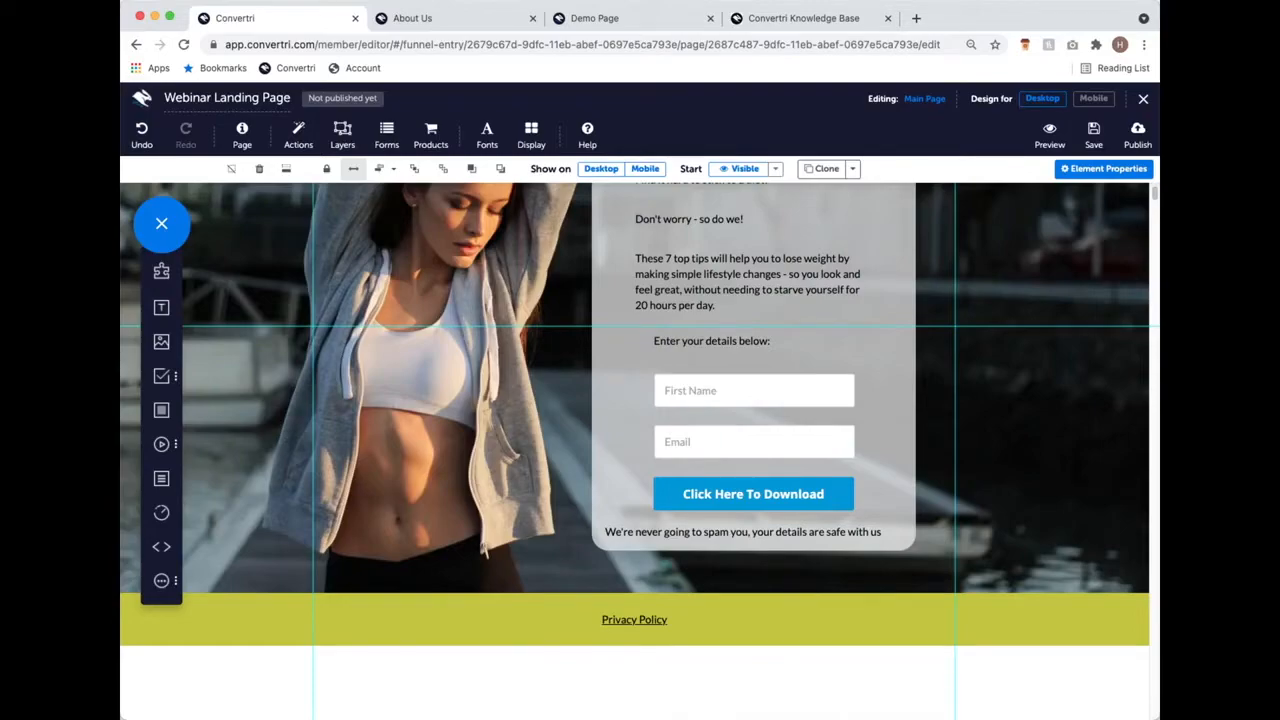
scroll(444, 340, up, 3)
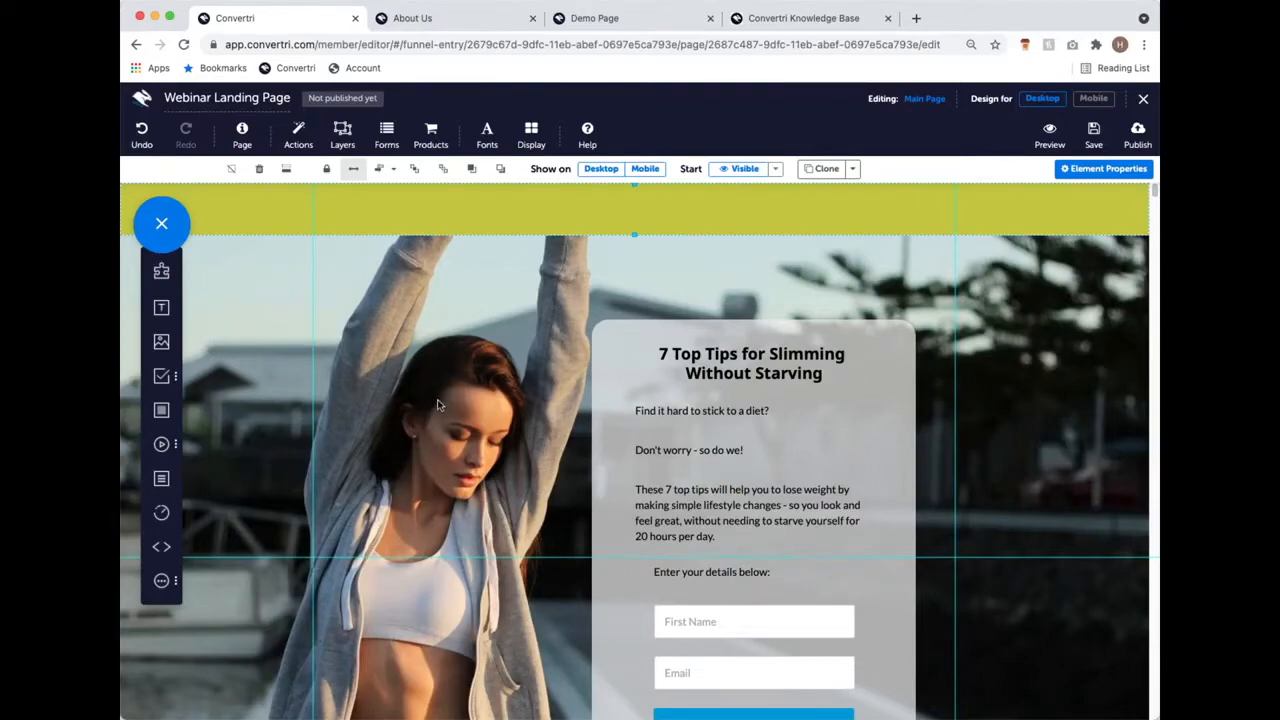
scroll(480, 402, down, 1)
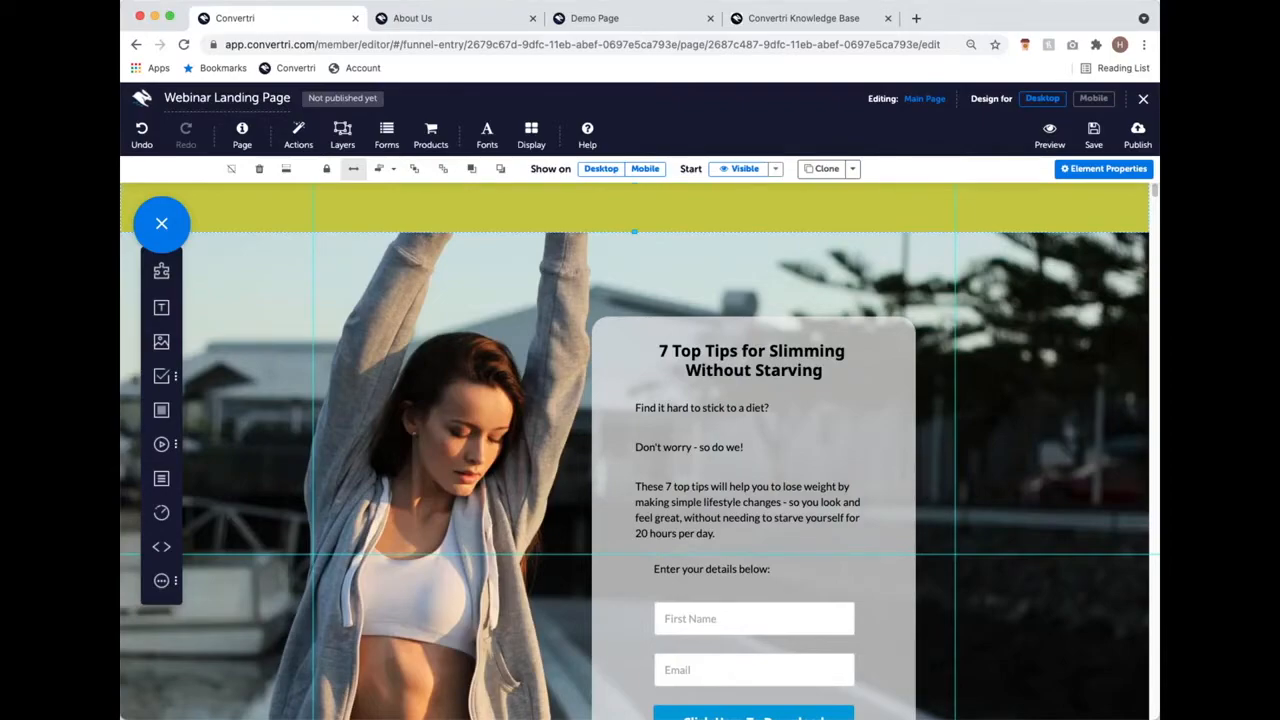
scroll(810, 358, down, 2)
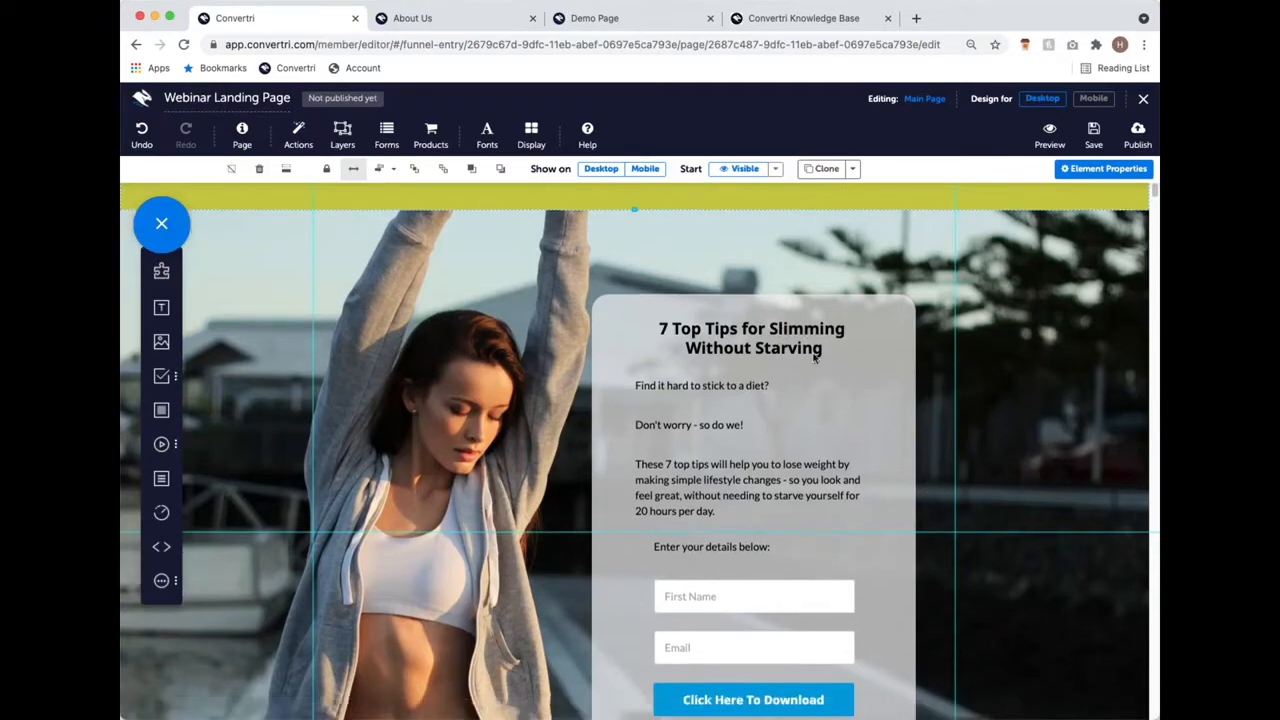
scroll(813, 358, down, 2)
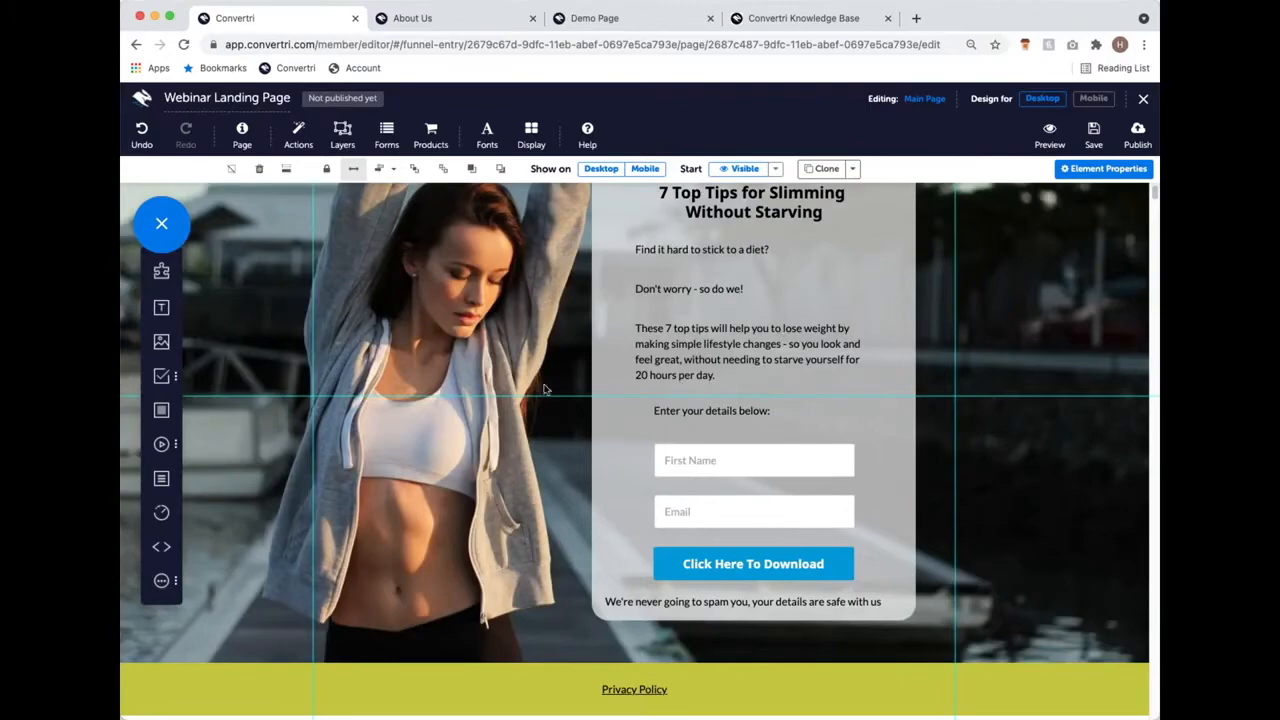
Step: In the mobile layout, drag the yellow top band down behind the 7 Top Tips headline
click(1093, 98)
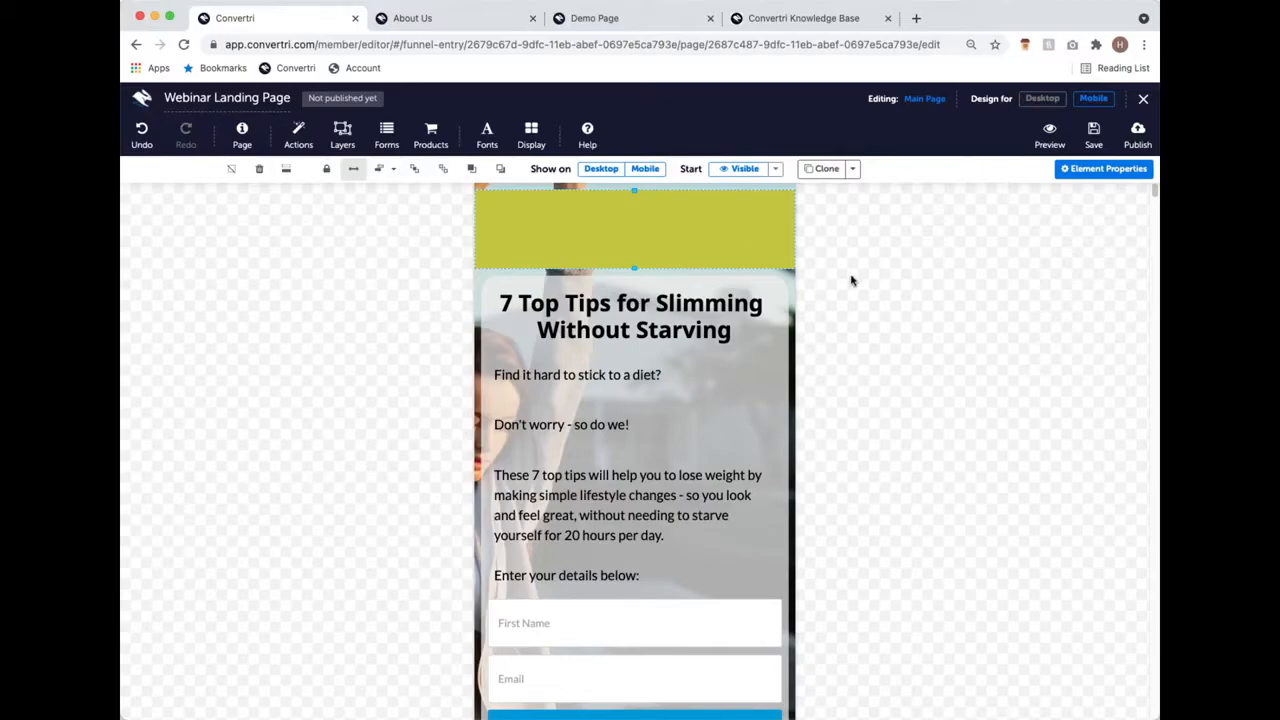
scroll(855, 281, down, 5)
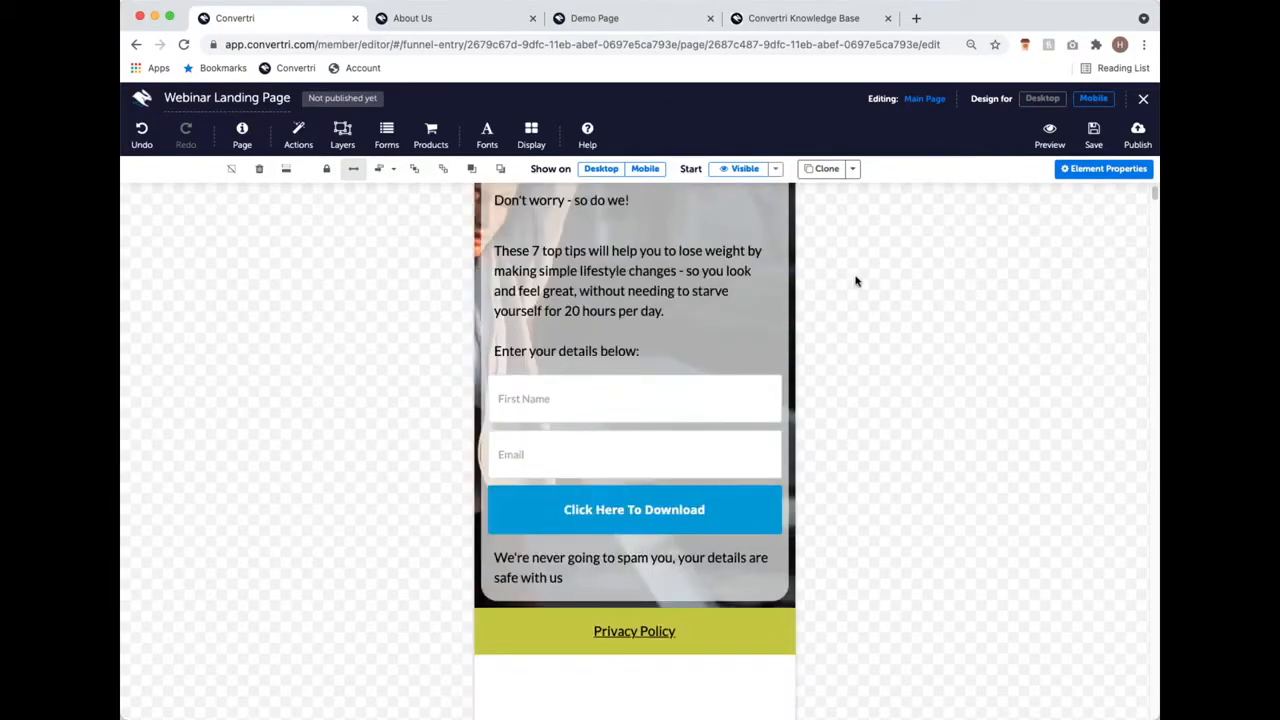
scroll(856, 279, down, 2)
scroll(857, 277, up, 7)
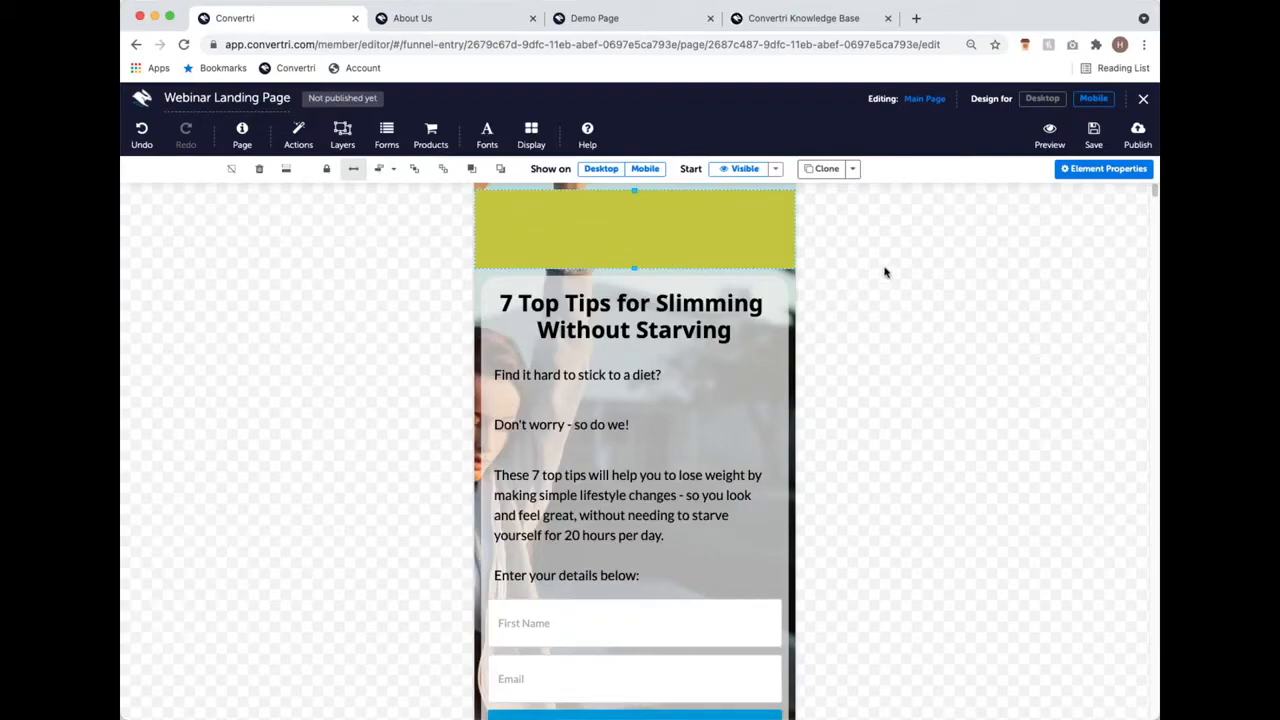
scroll(883, 271, down, 1)
scroll(765, 288, down, 3)
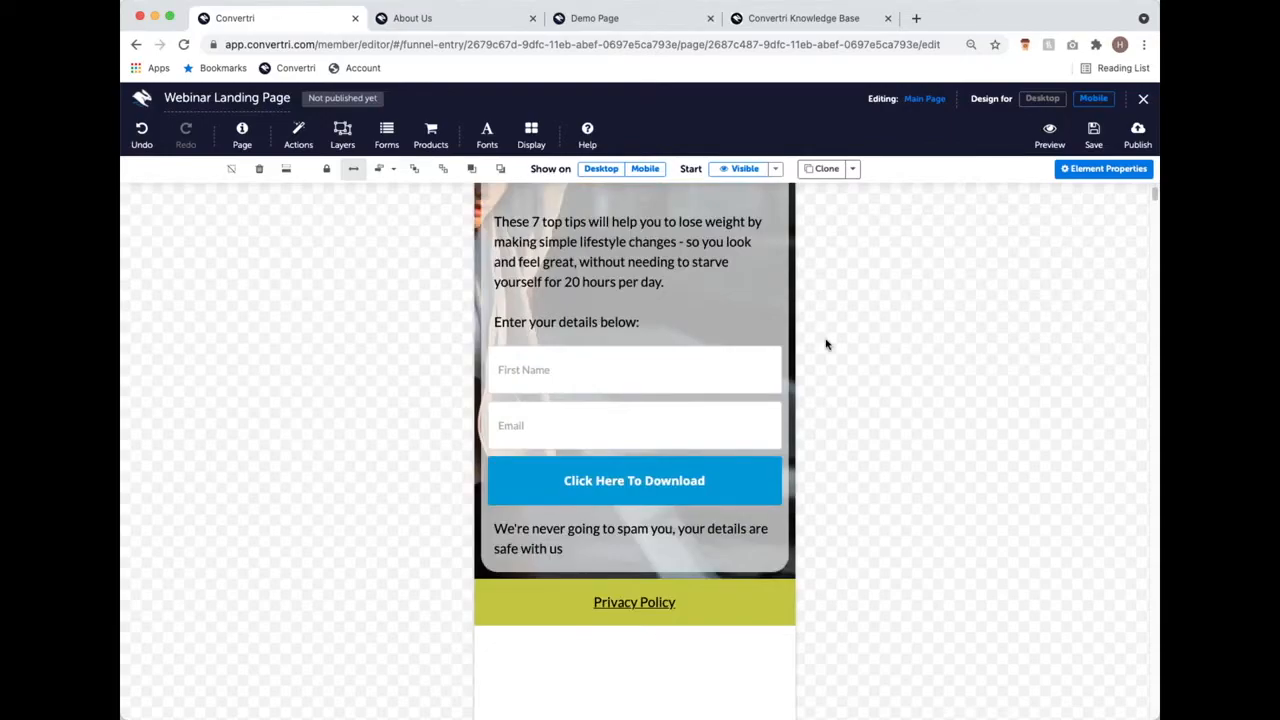
scroll(830, 343, up, 1)
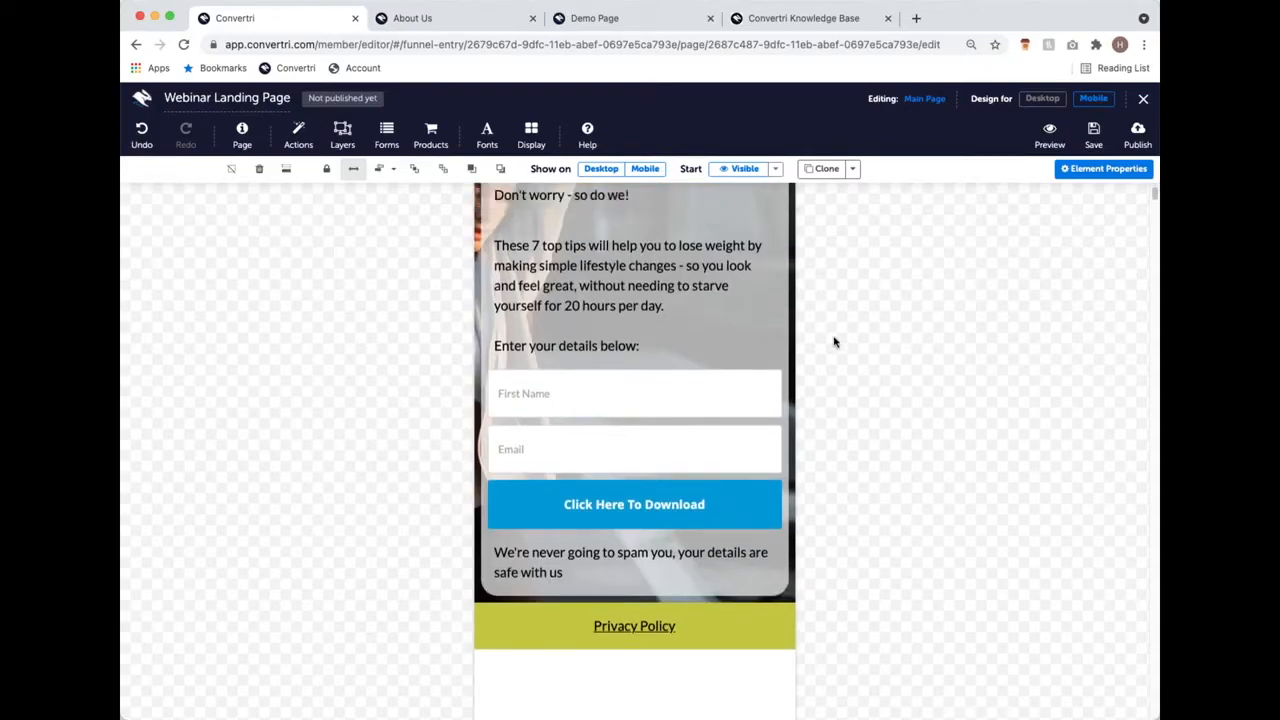
scroll(834, 342, up, 4)
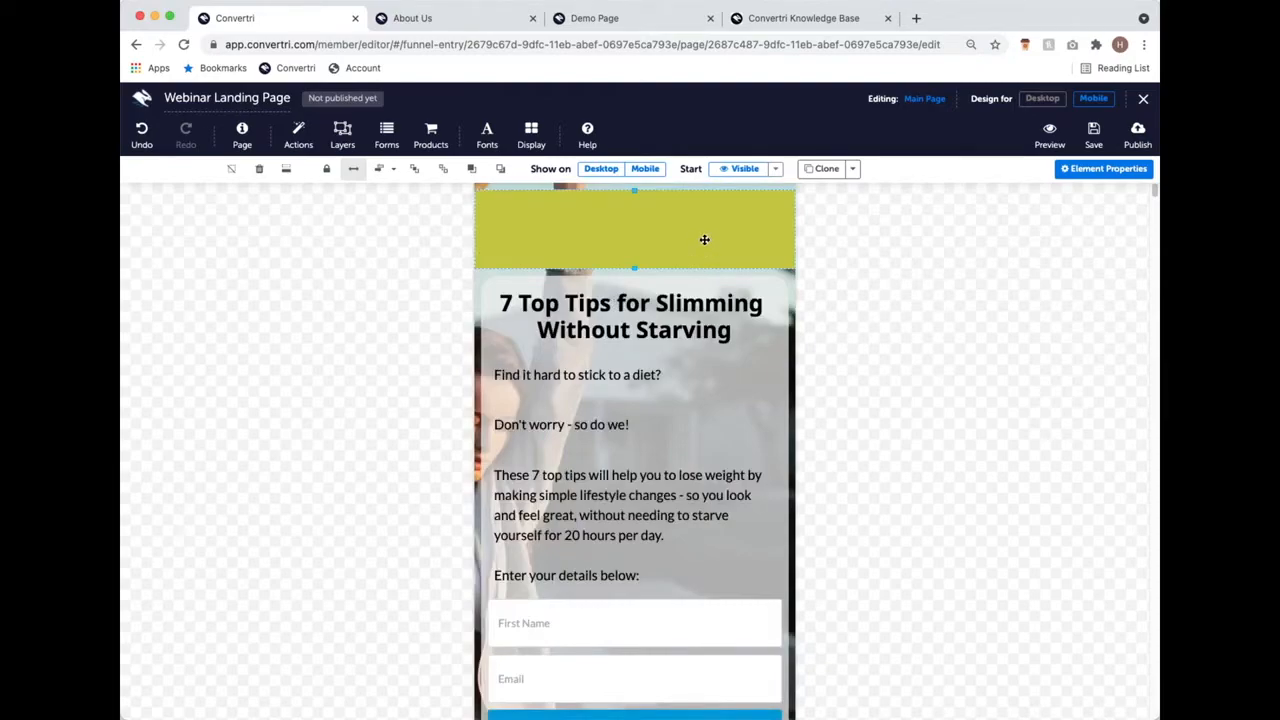
click(620, 381)
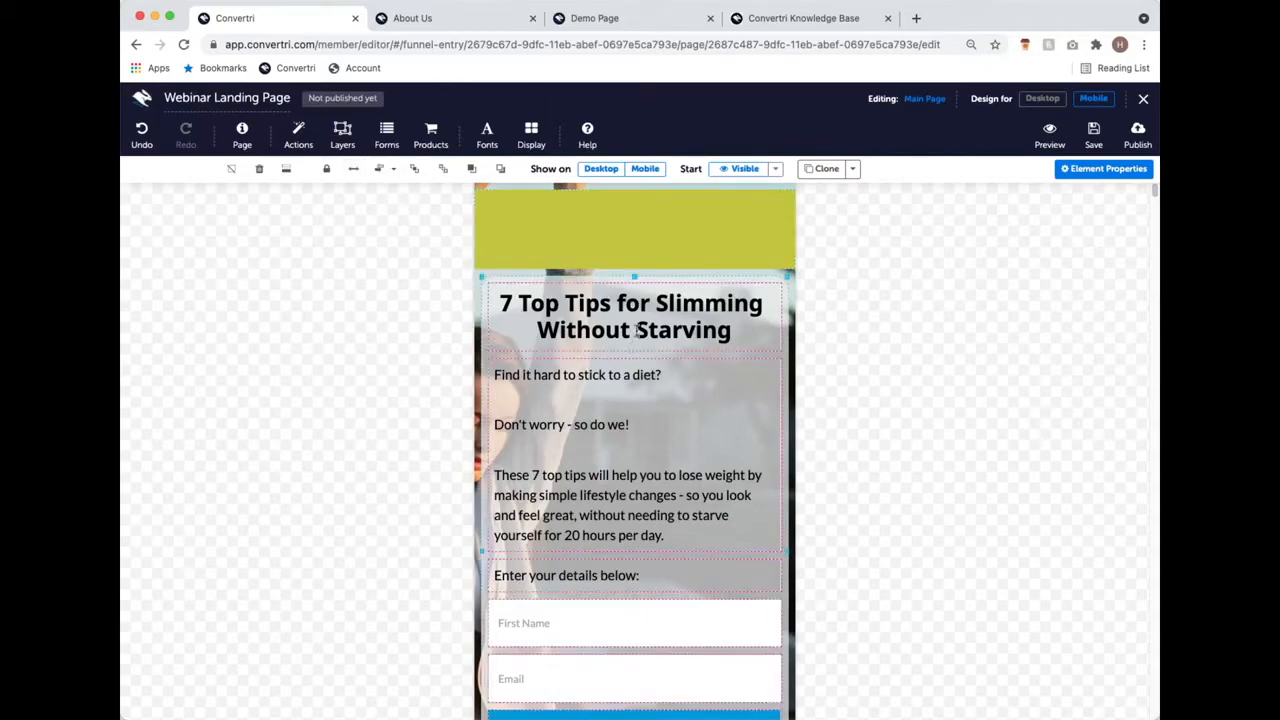
click(638, 225)
drag(638, 225, 661, 302)
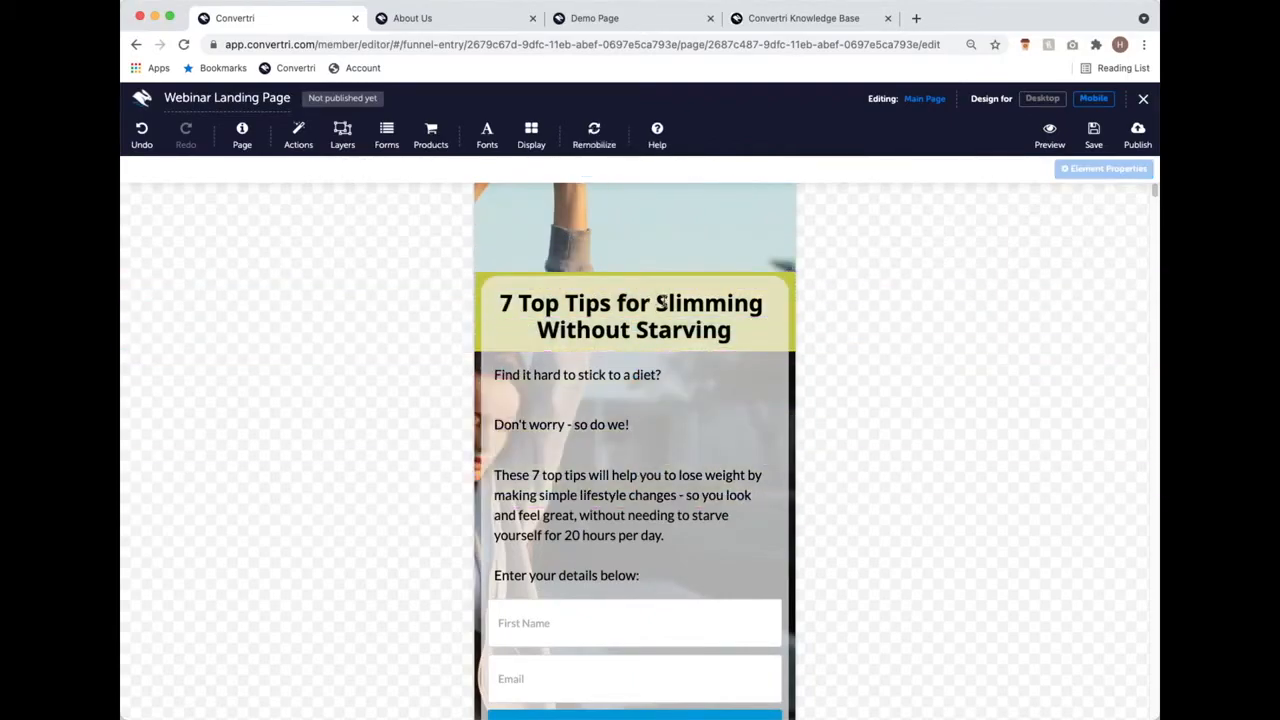
Step: On mobile, move the 'Find it hard' text block down and the 7 Top Tips headline below the yellow box
click(1042, 98)
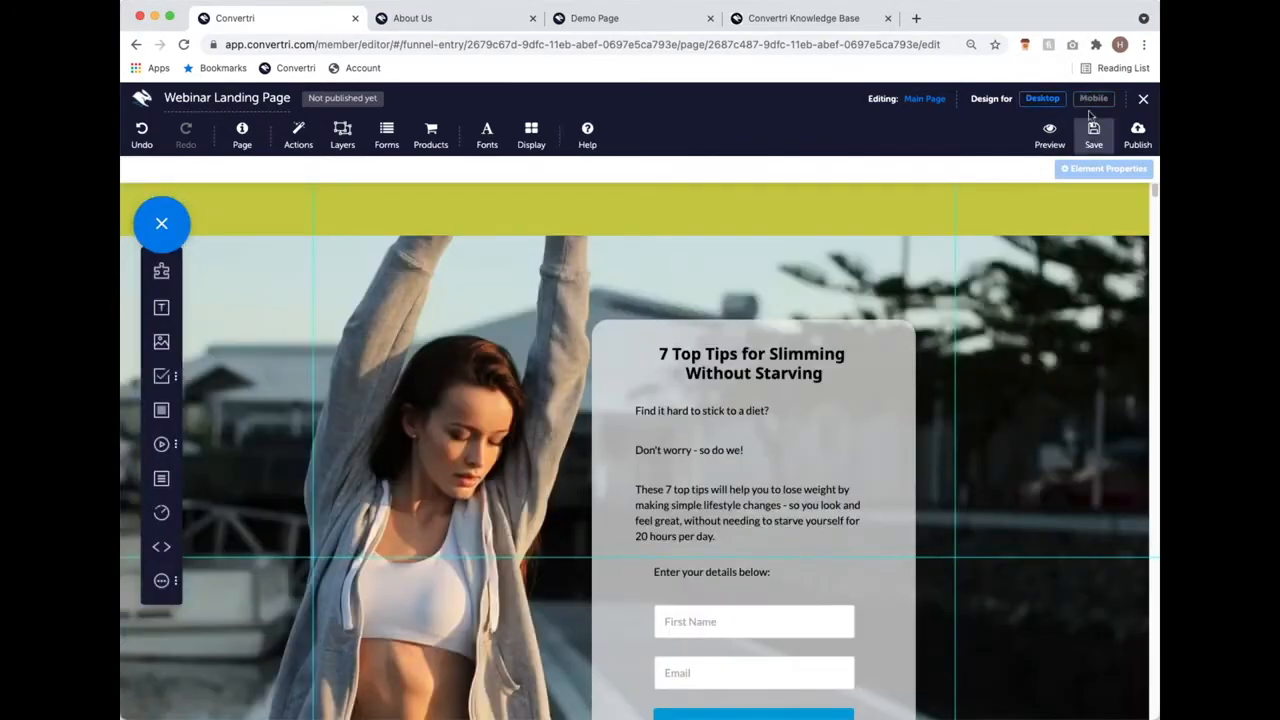
click(1093, 99)
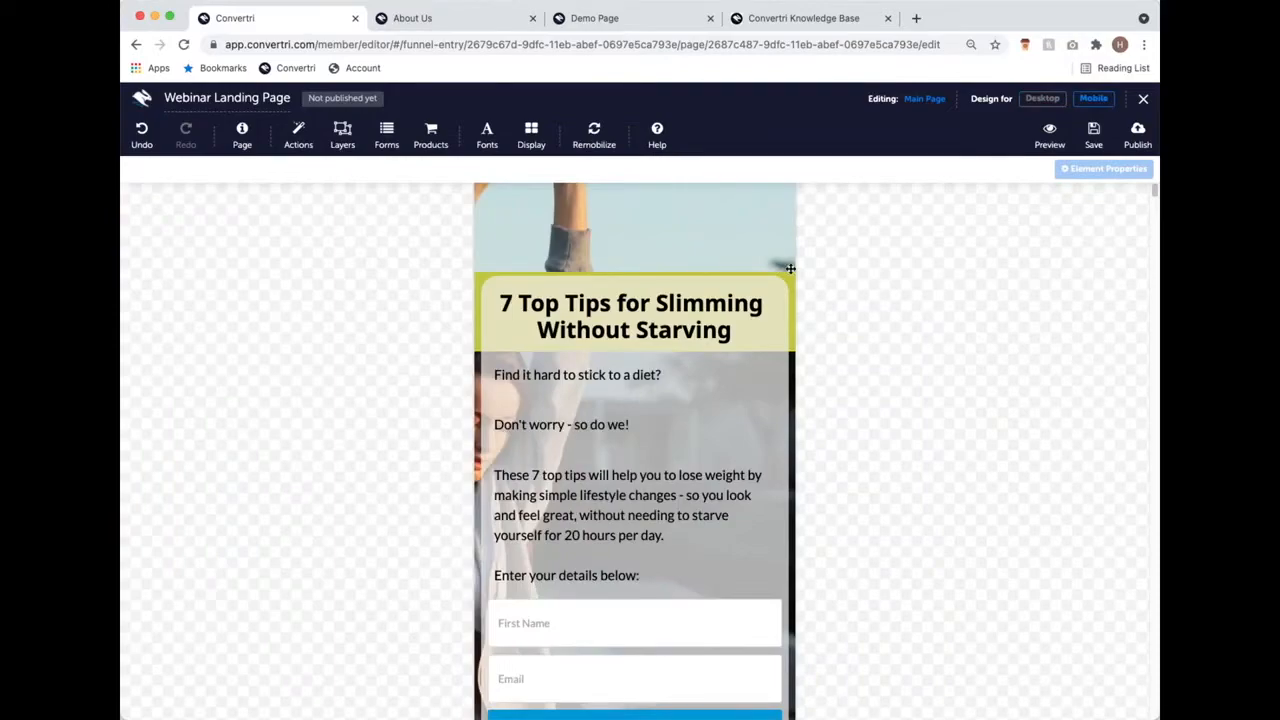
click(639, 380)
drag(631, 366, 628, 496)
click(613, 318)
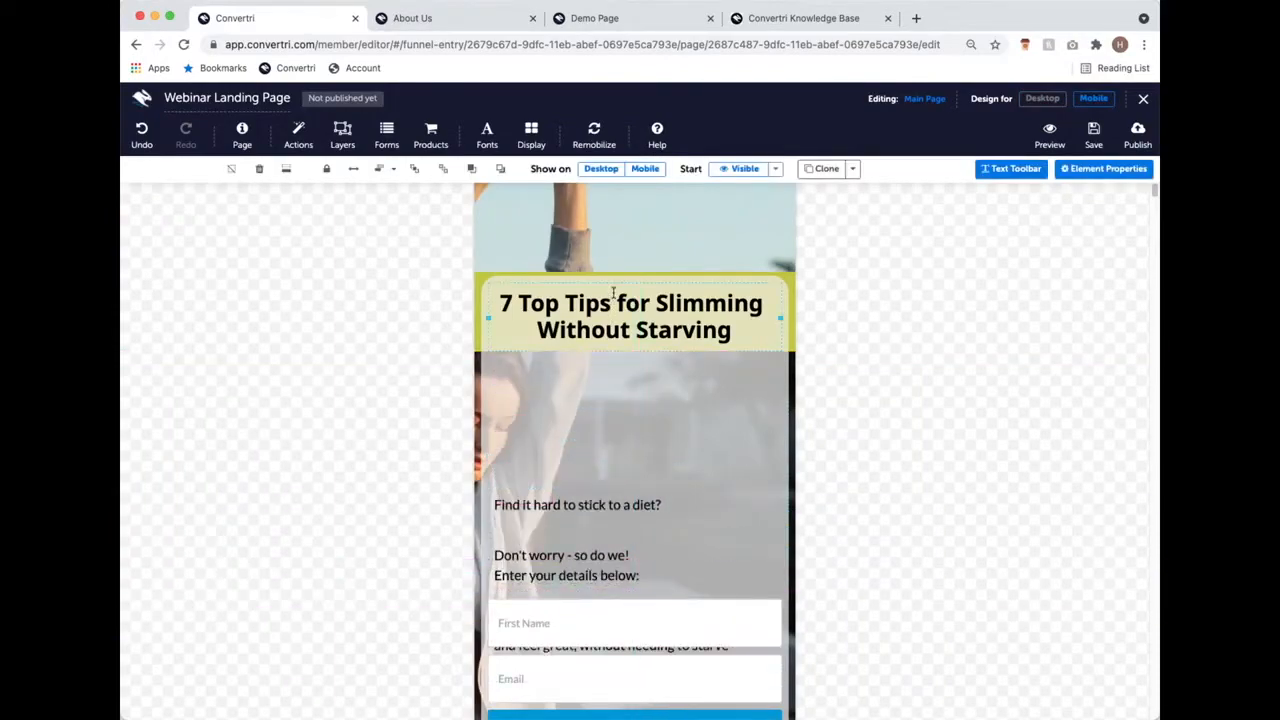
drag(613, 293, 614, 297)
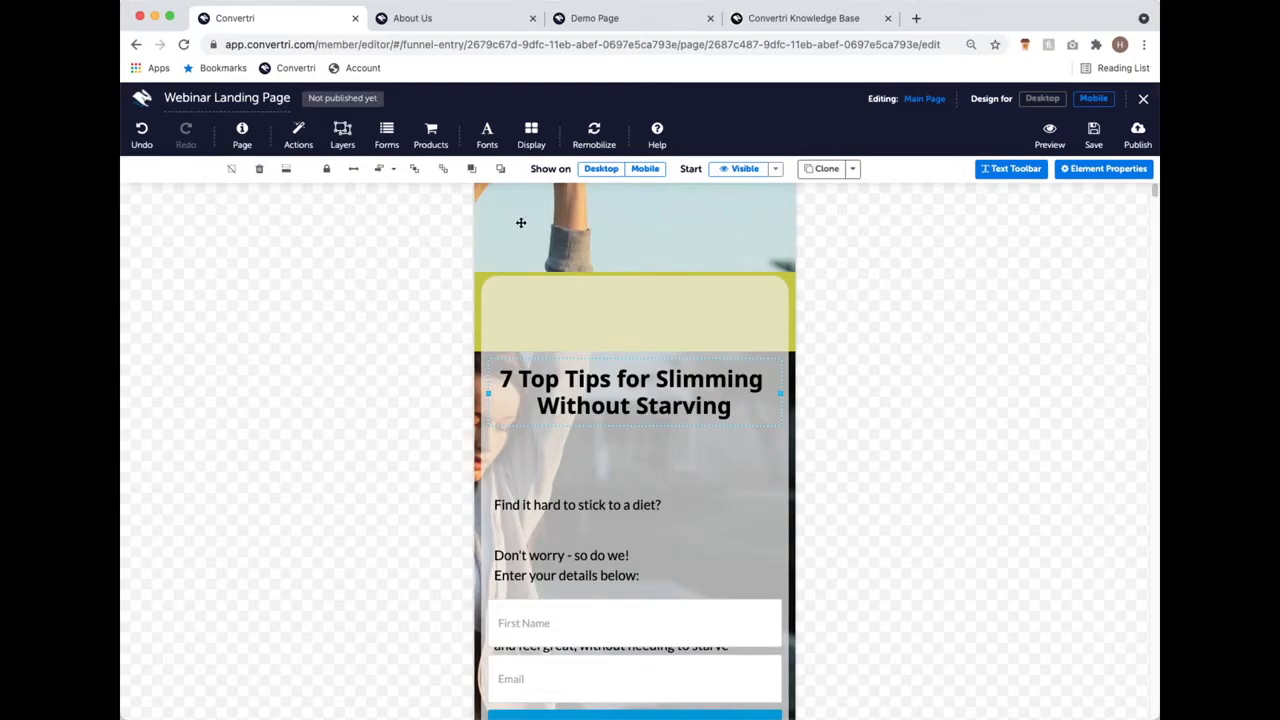
Step: Rebuild the mobile layout with Remobilize all, check it, and save the landing page
click(604, 136)
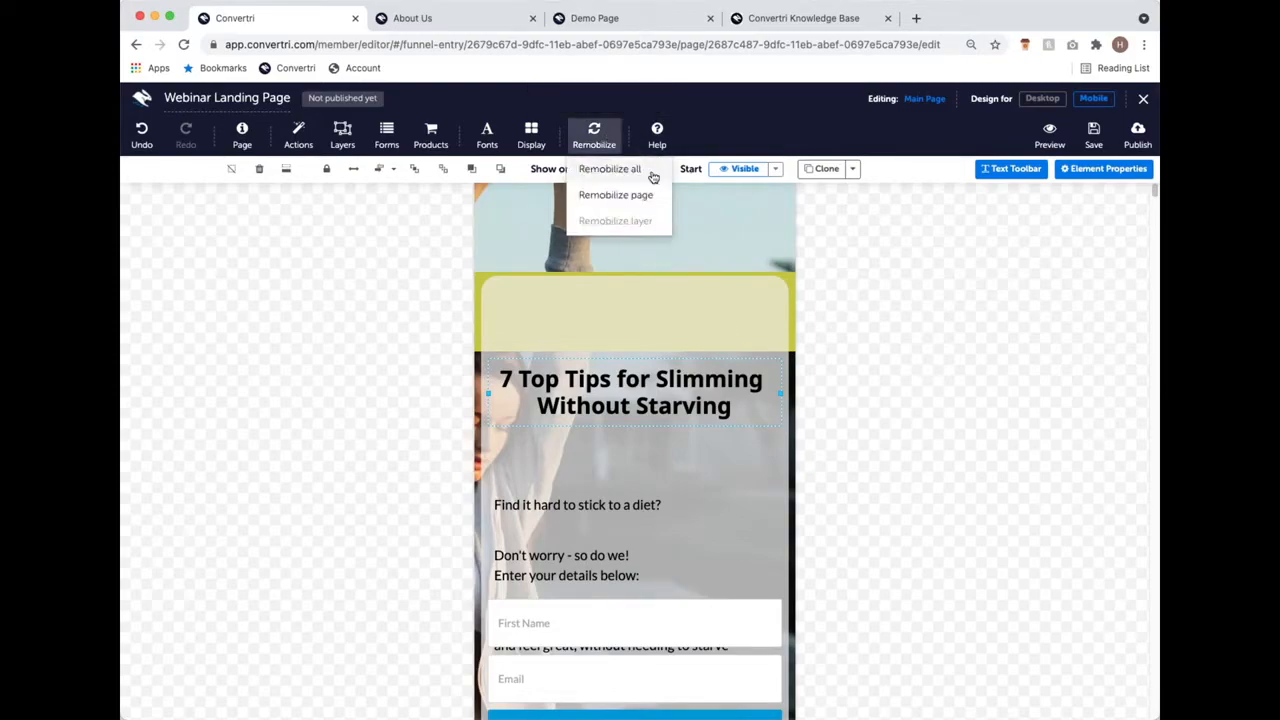
click(652, 173)
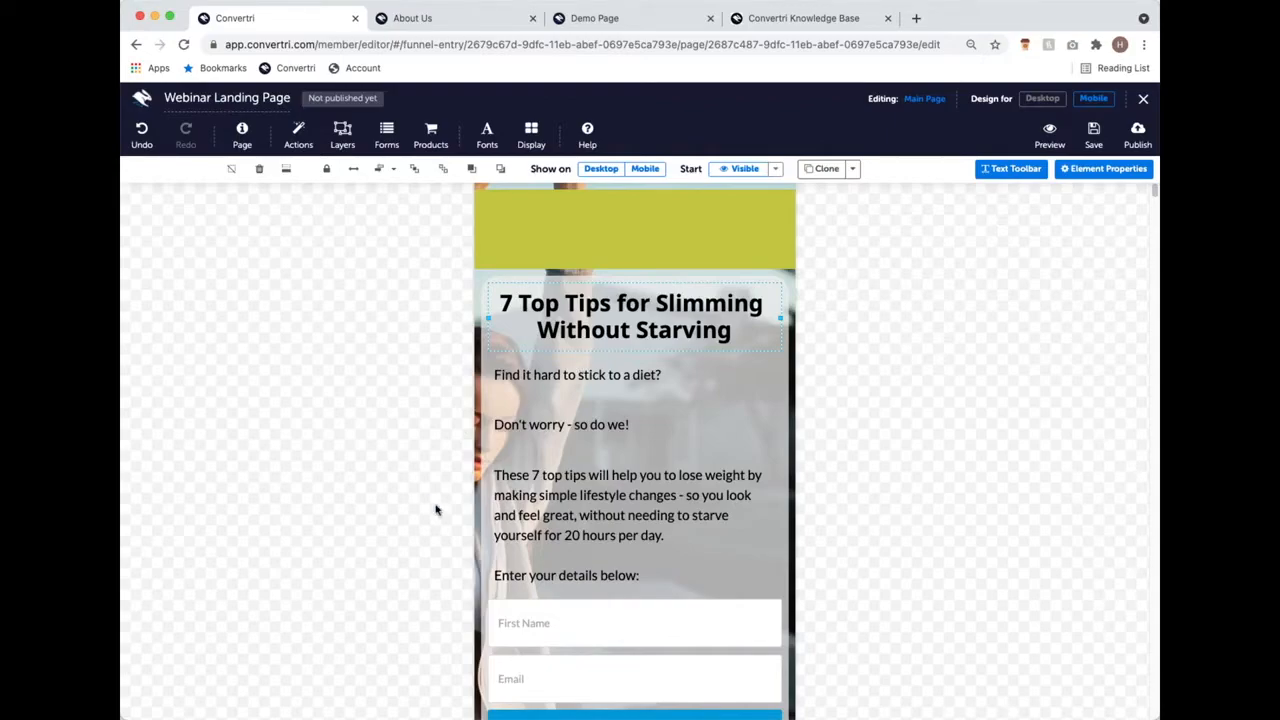
scroll(770, 470, down, 3)
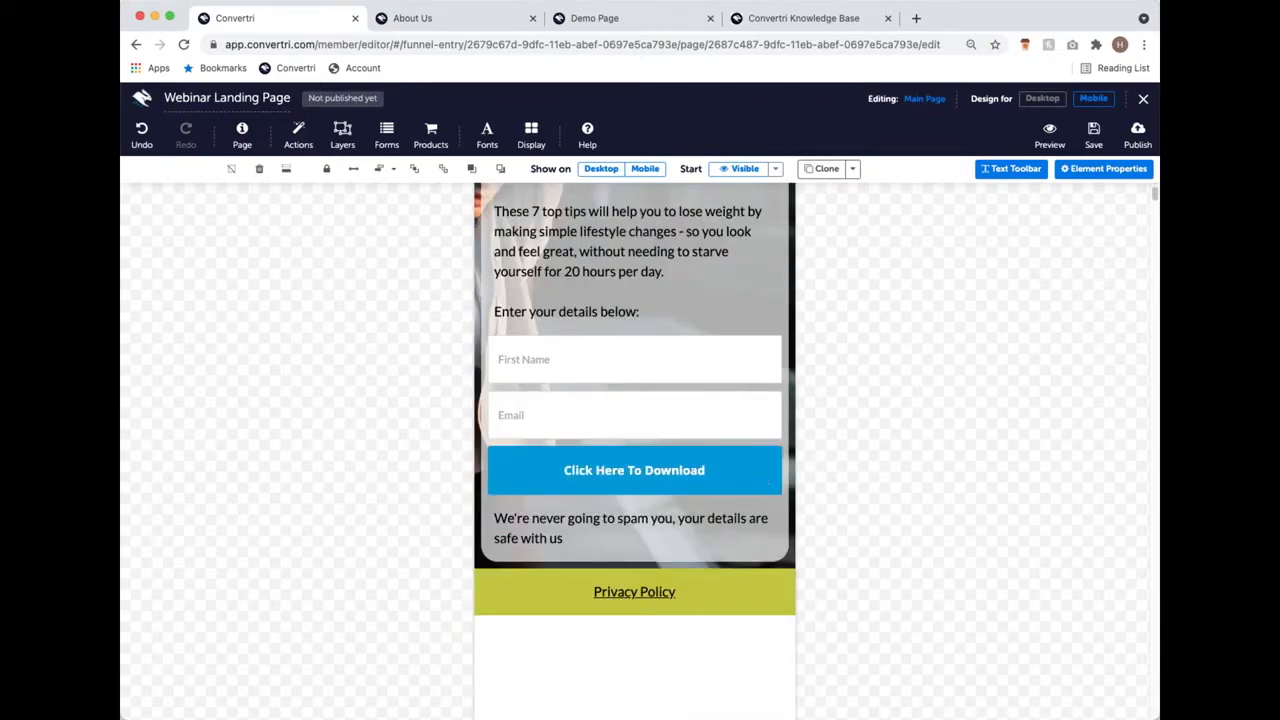
scroll(778, 343, up, 3)
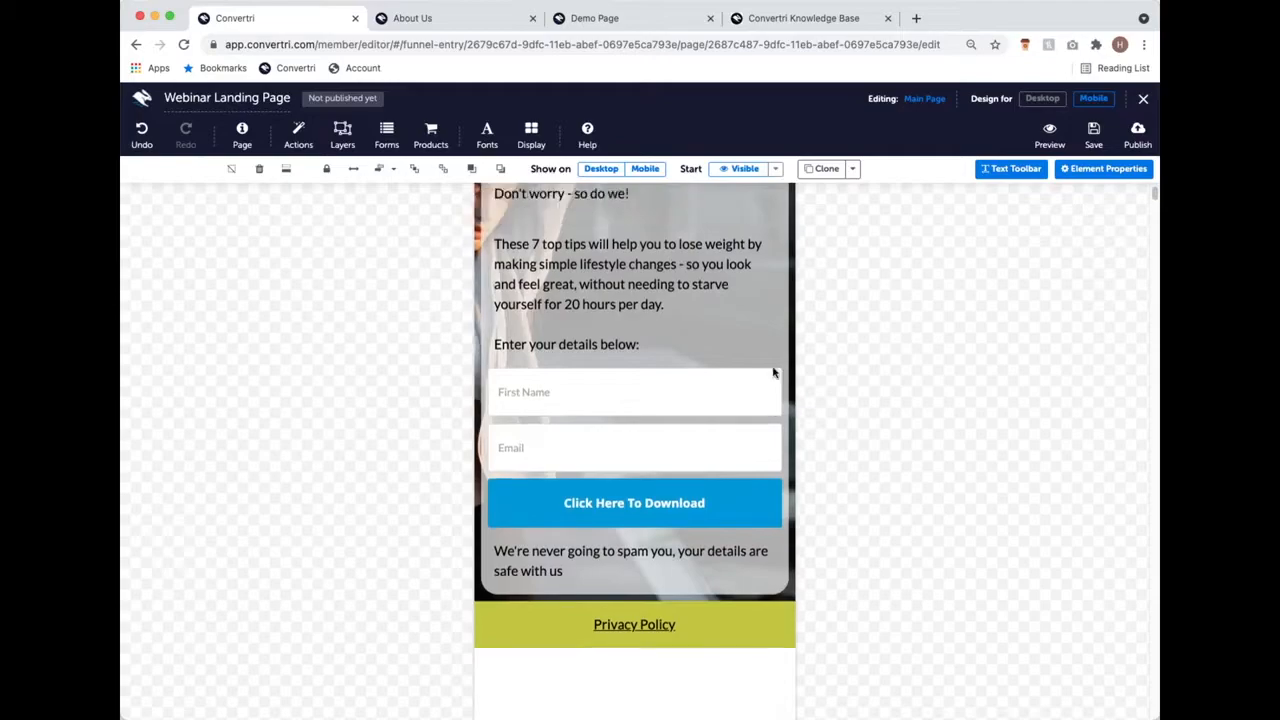
click(1095, 136)
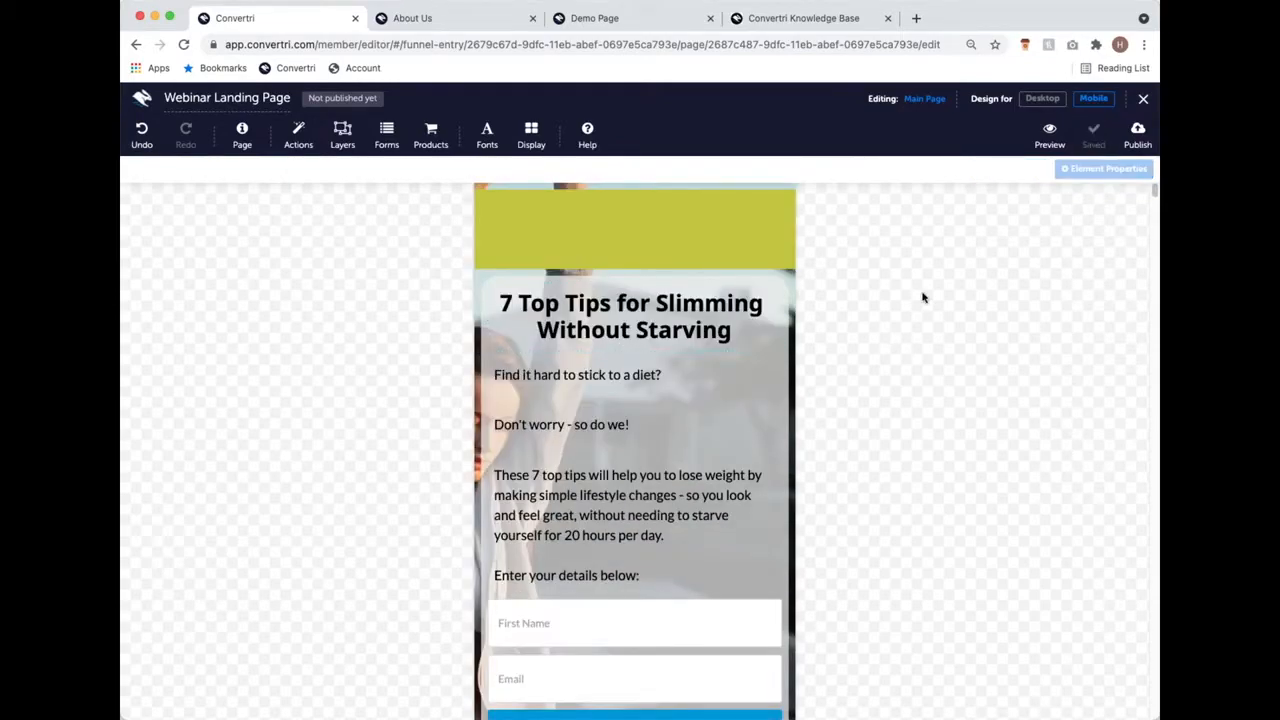
scroll(870, 340, down, 1)
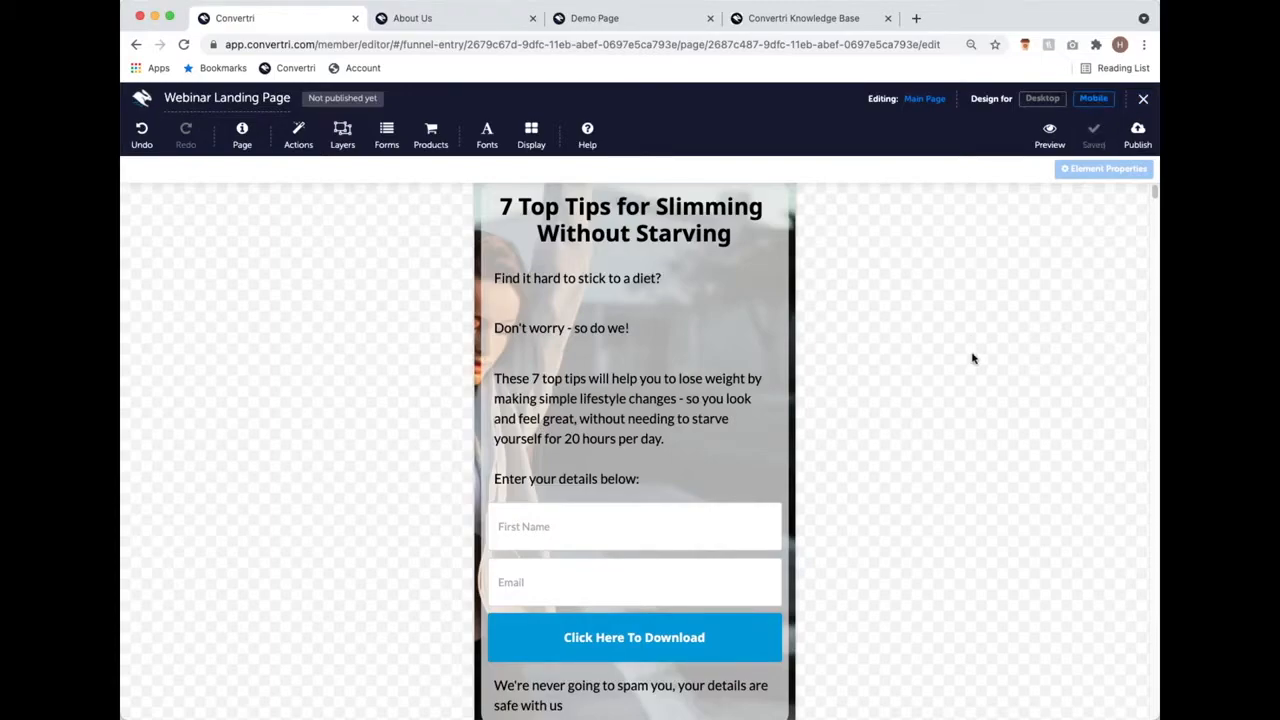
Step: Return to the Webinar Funnel and open the Webinar Landing Page card's More actions
click(1143, 102)
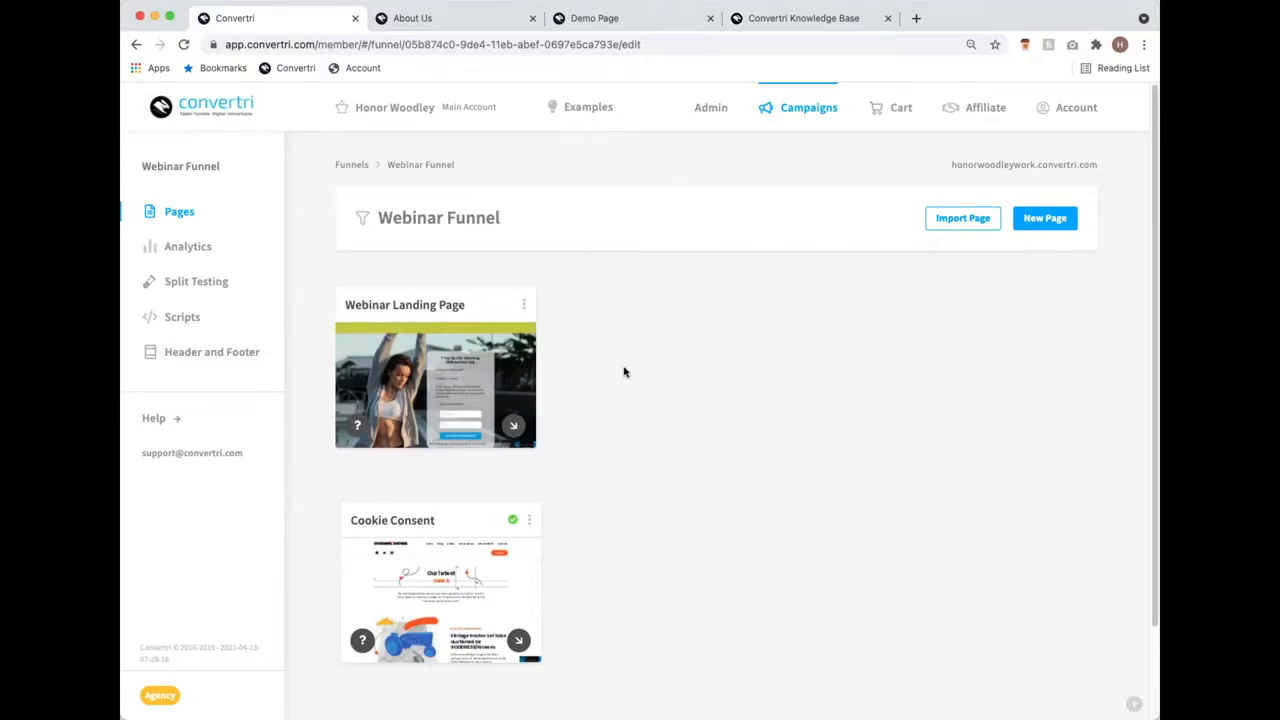
click(526, 302)
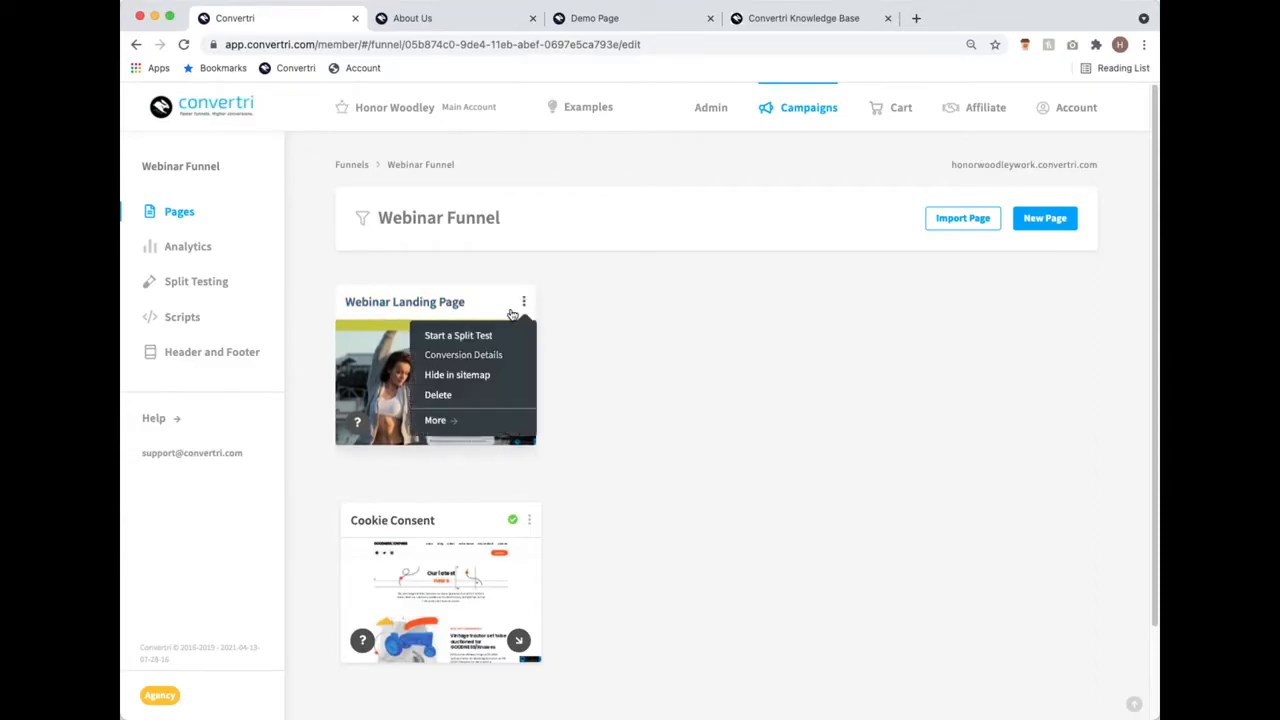
click(461, 420)
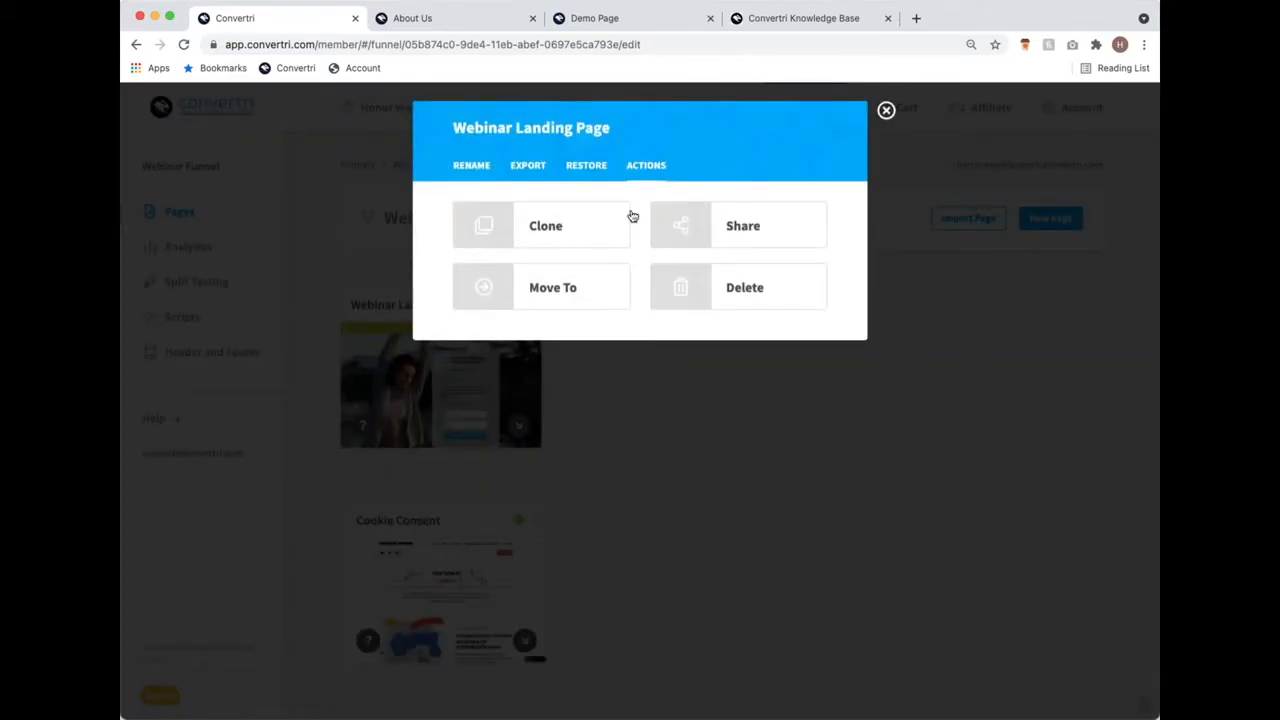
Step: Clone the landing page under the name 'Webinar Thank You Page'
click(626, 217)
click(598, 254)
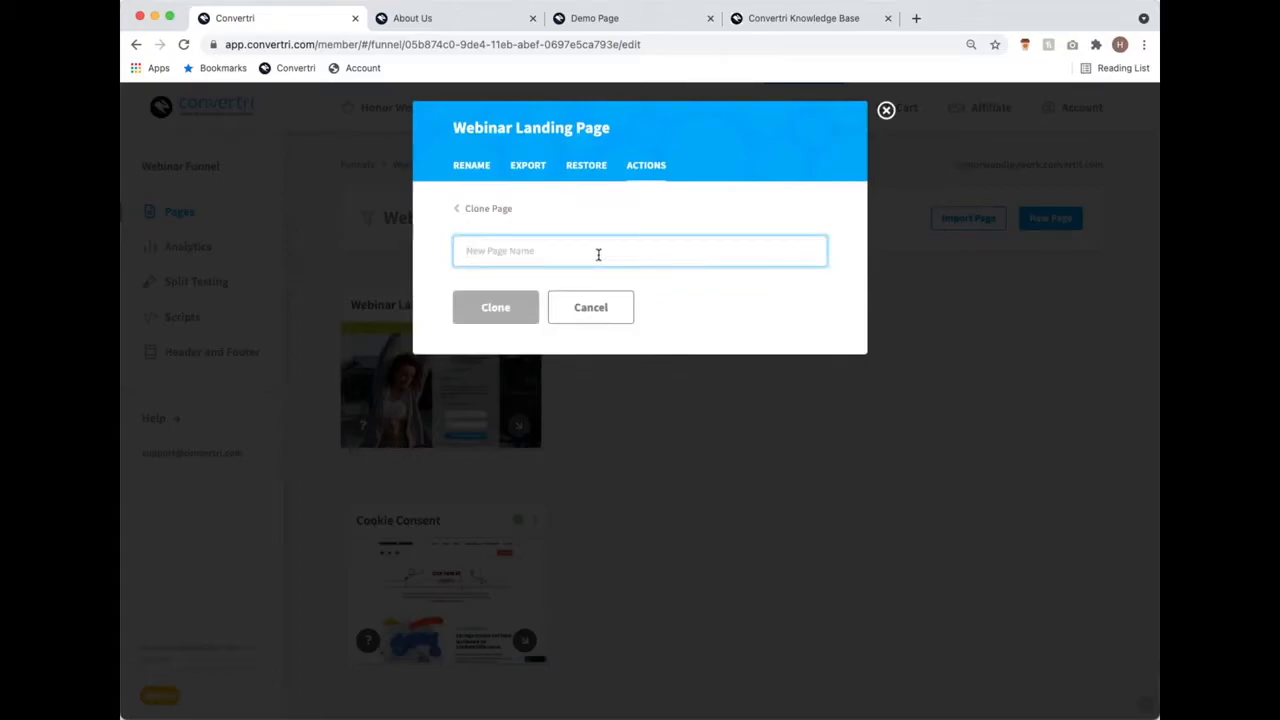
text(Webinar Y)
key(BackSpace)
text(Thank You Page)
click(493, 307)
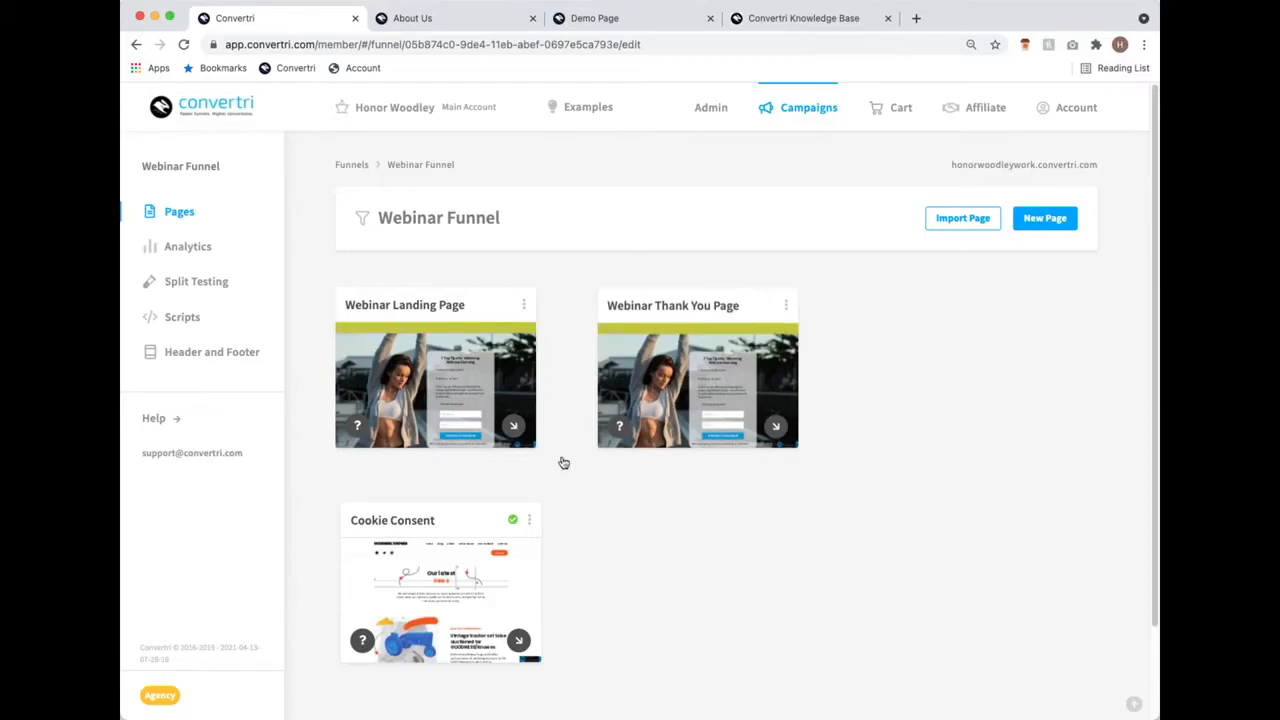
Step: Shift the Webinar Thank You Page card slightly right and link the landing page to it
mouse_move(763, 436)
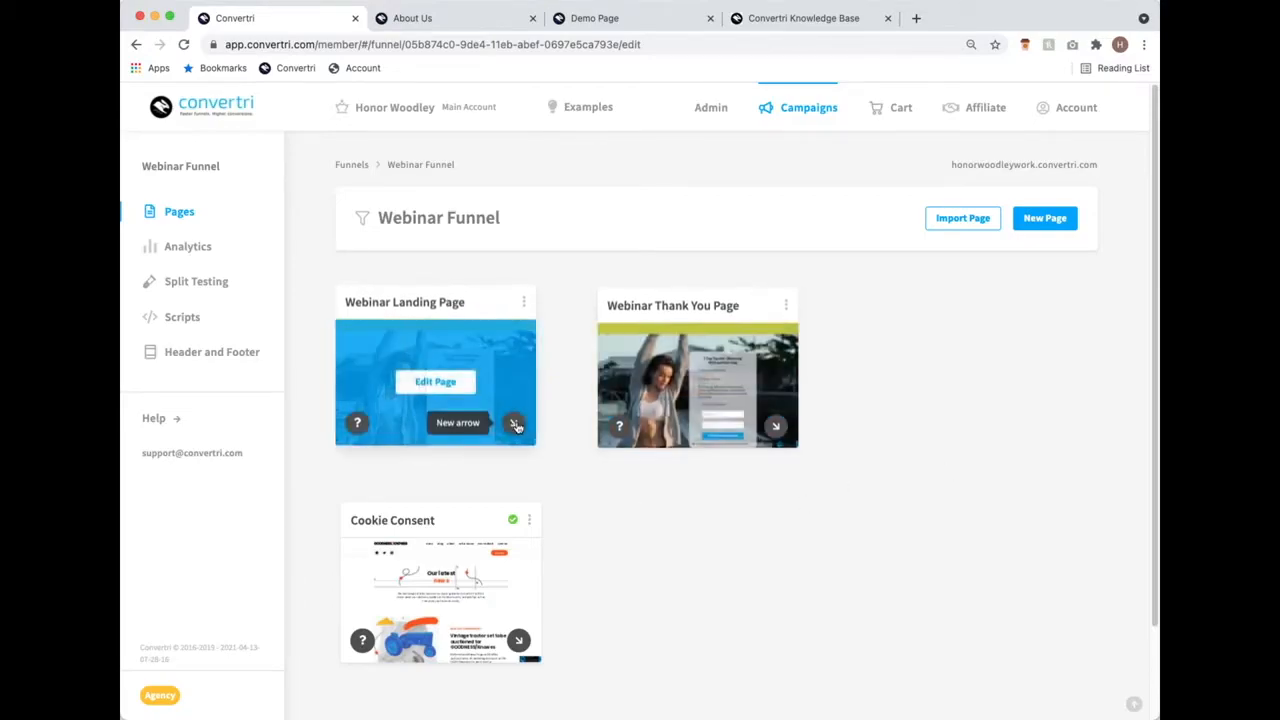
drag(753, 293, 787, 290)
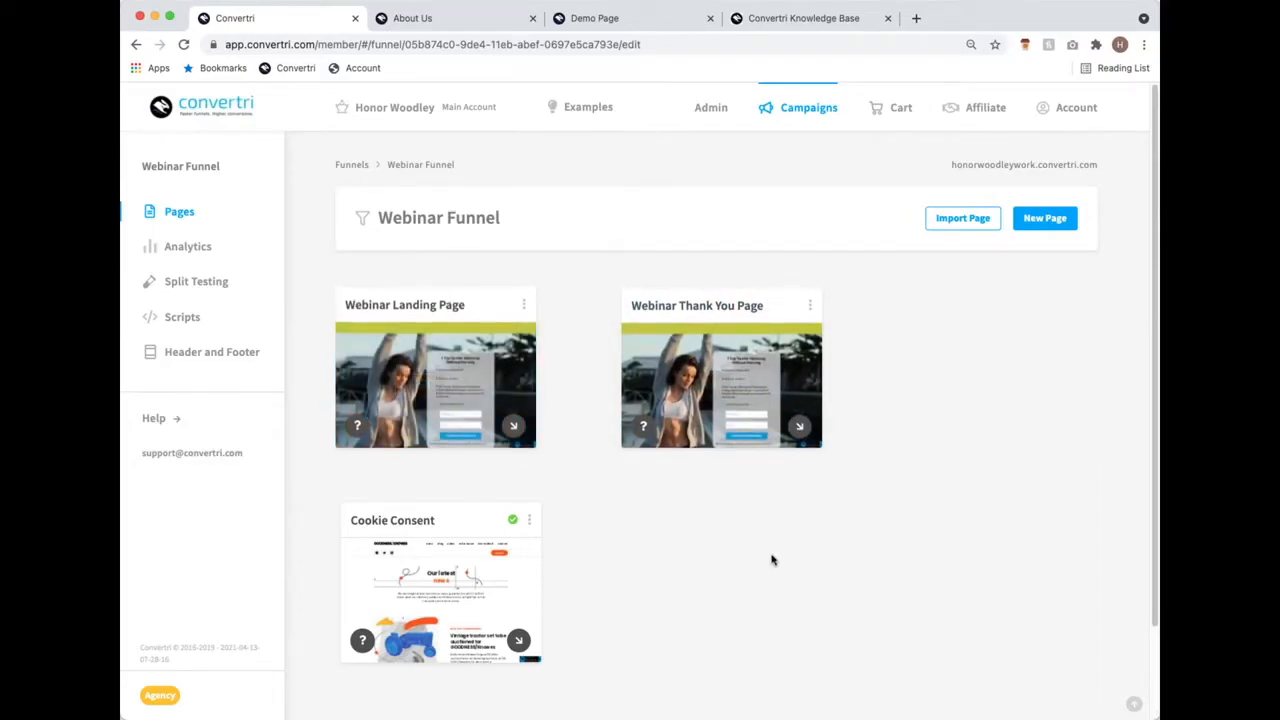
drag(514, 427, 780, 400)
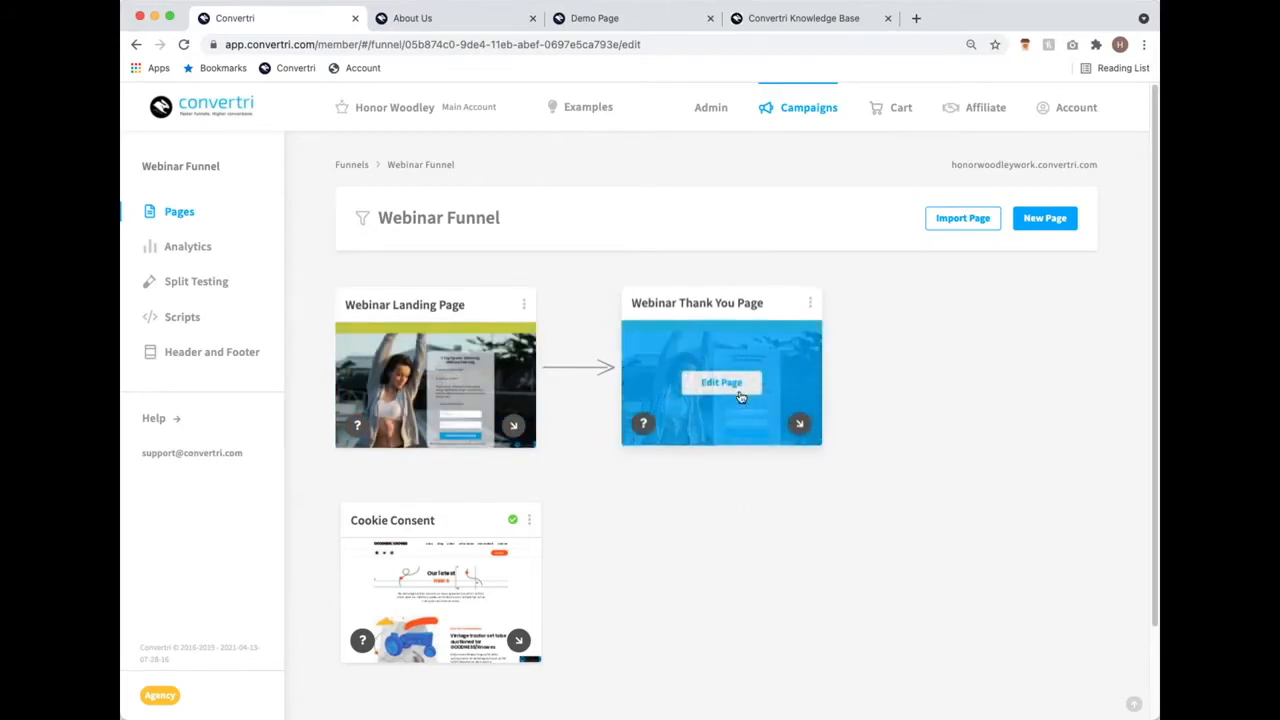
click(740, 383)
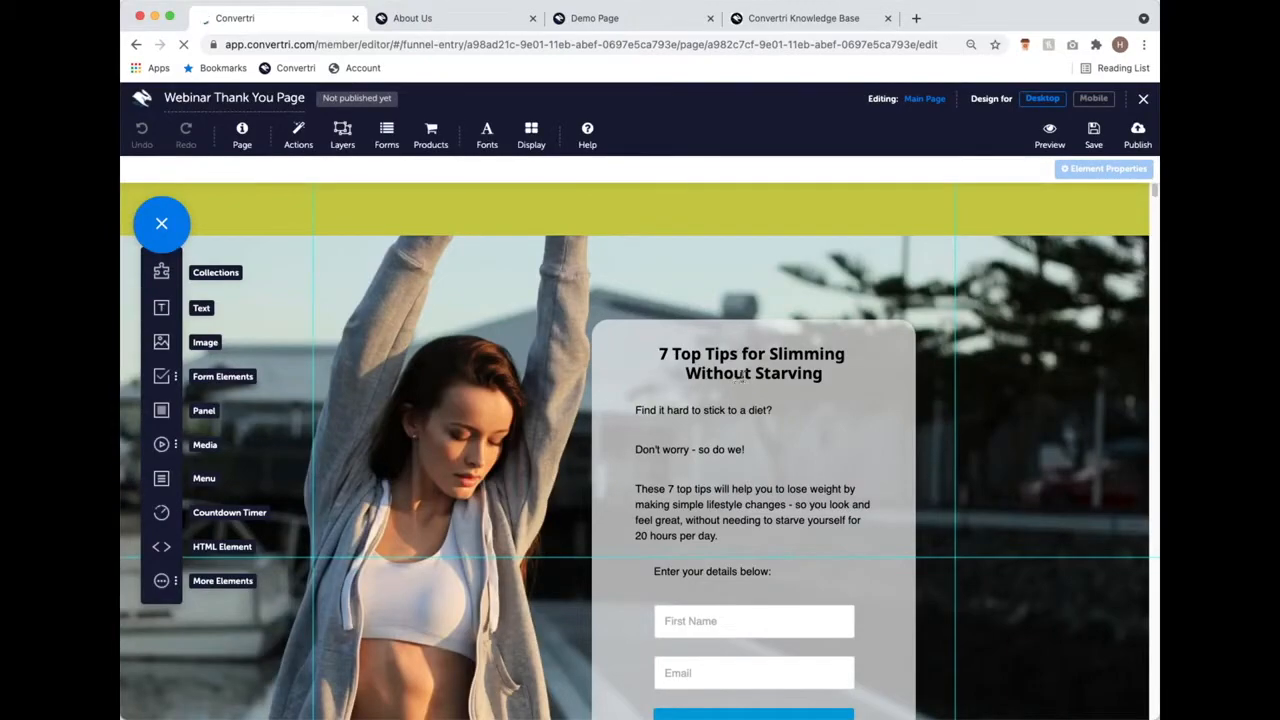
scroll(733, 438, down, 3)
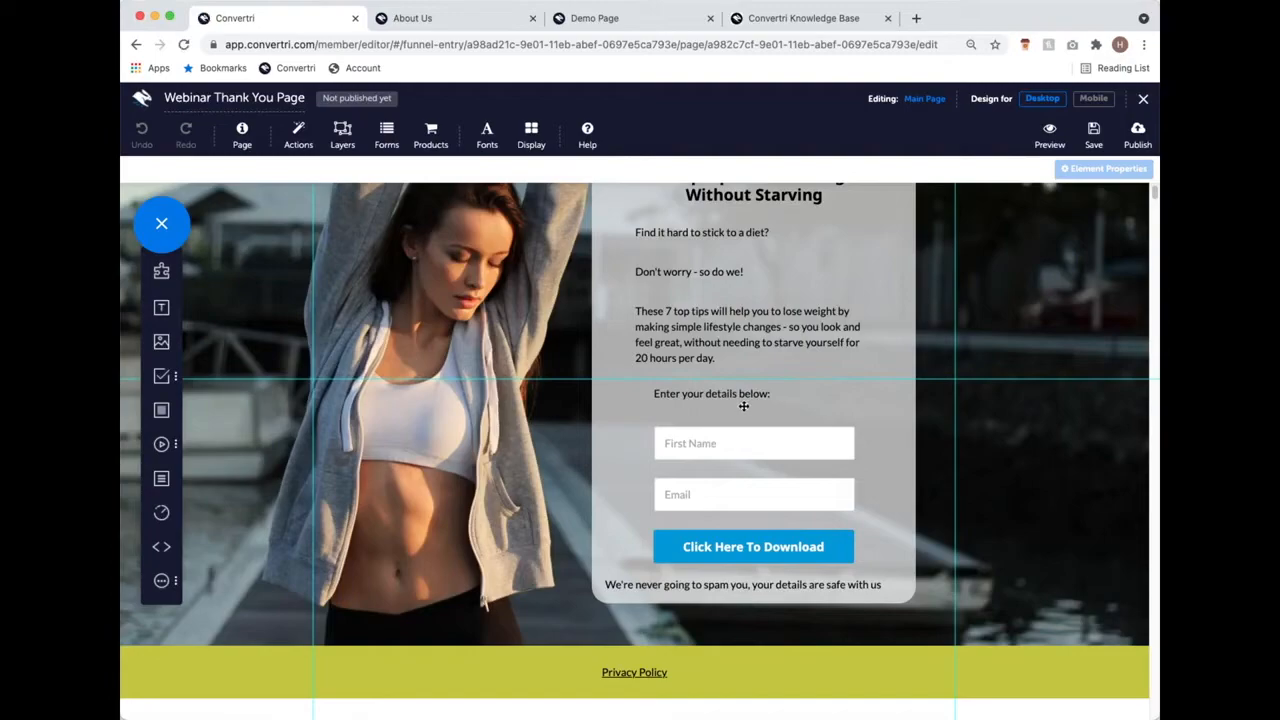
scroll(780, 258, up, 3)
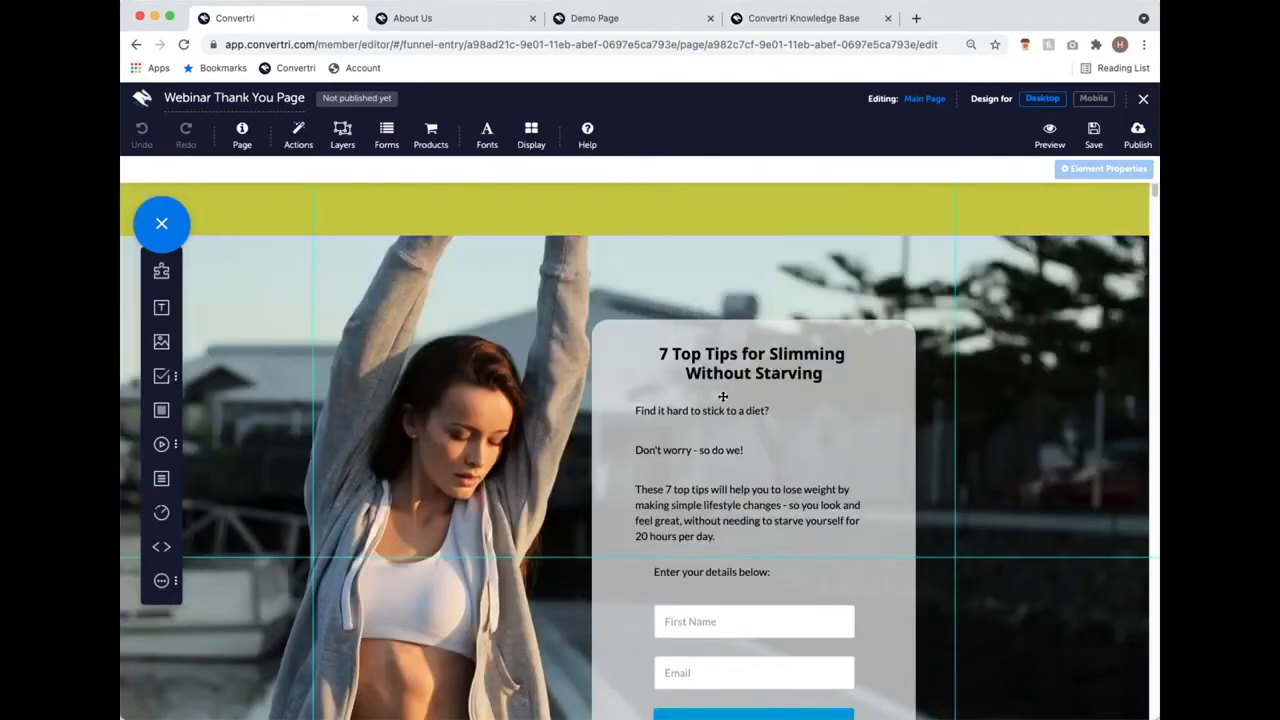
scroll(735, 398, down, 2)
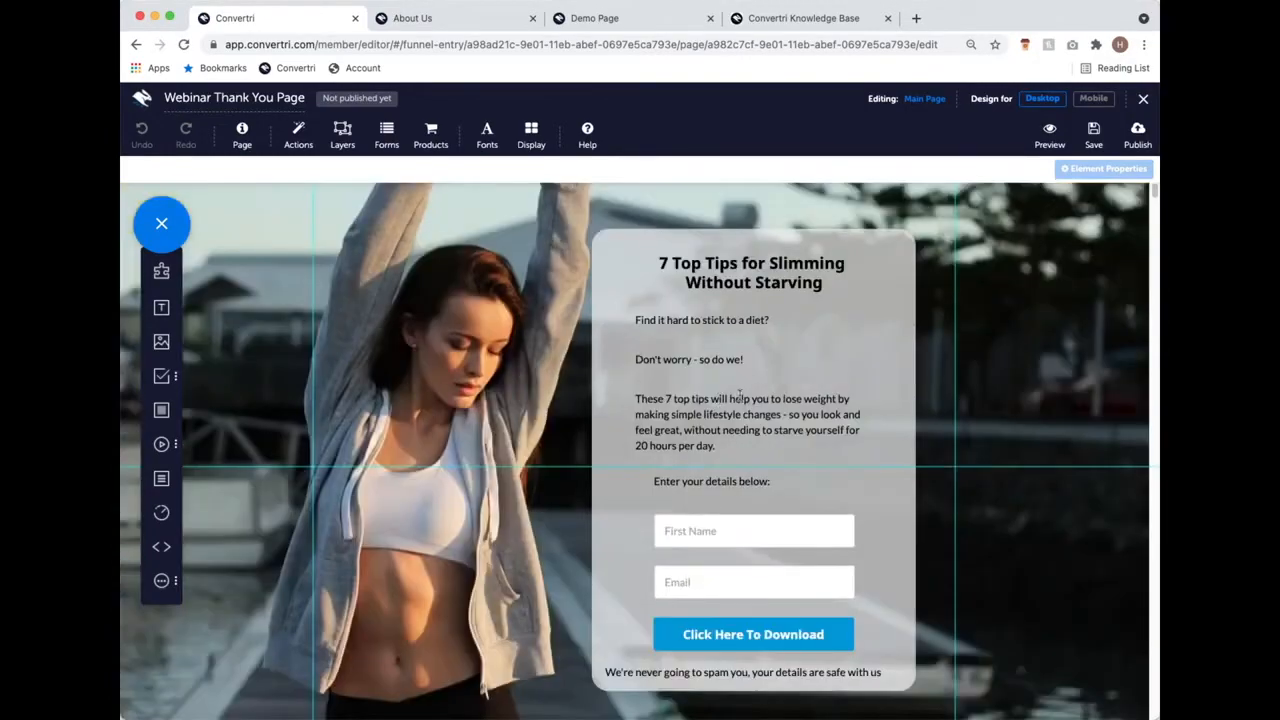
click(724, 531)
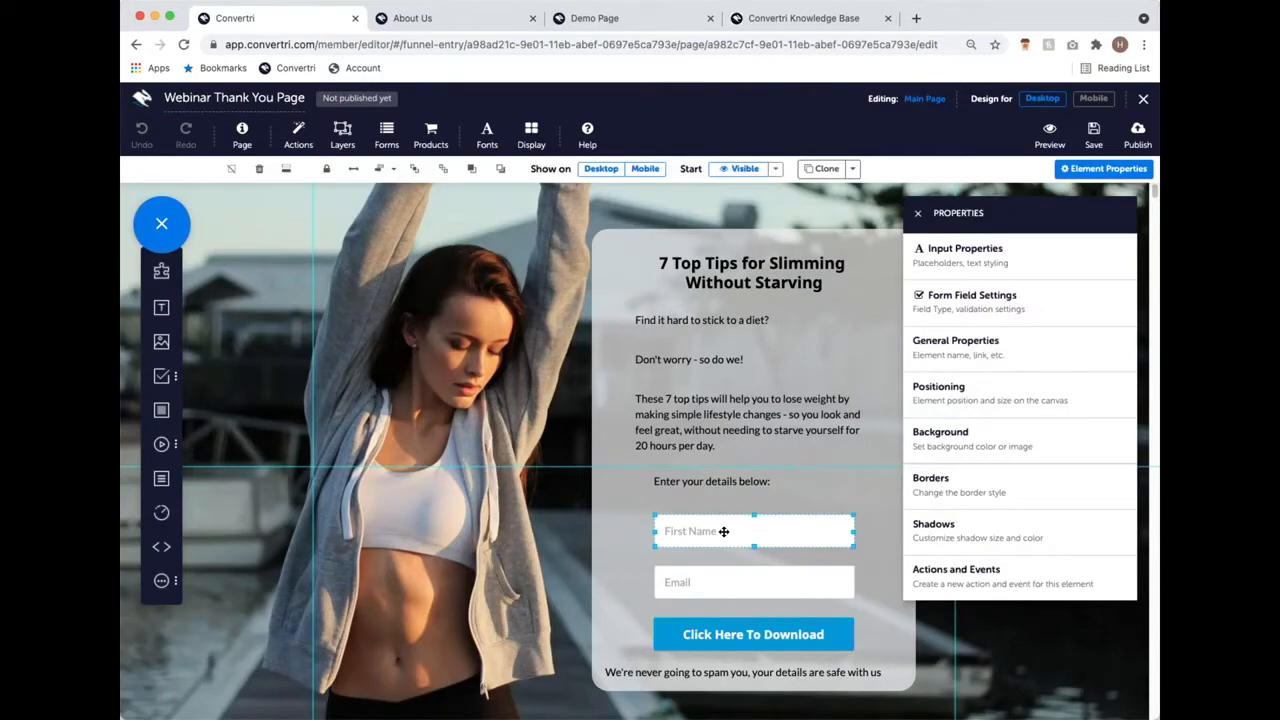
Step: Delete the First Name and email fields, the 'Enter your details below' line and the no-spam text
key(Delete)
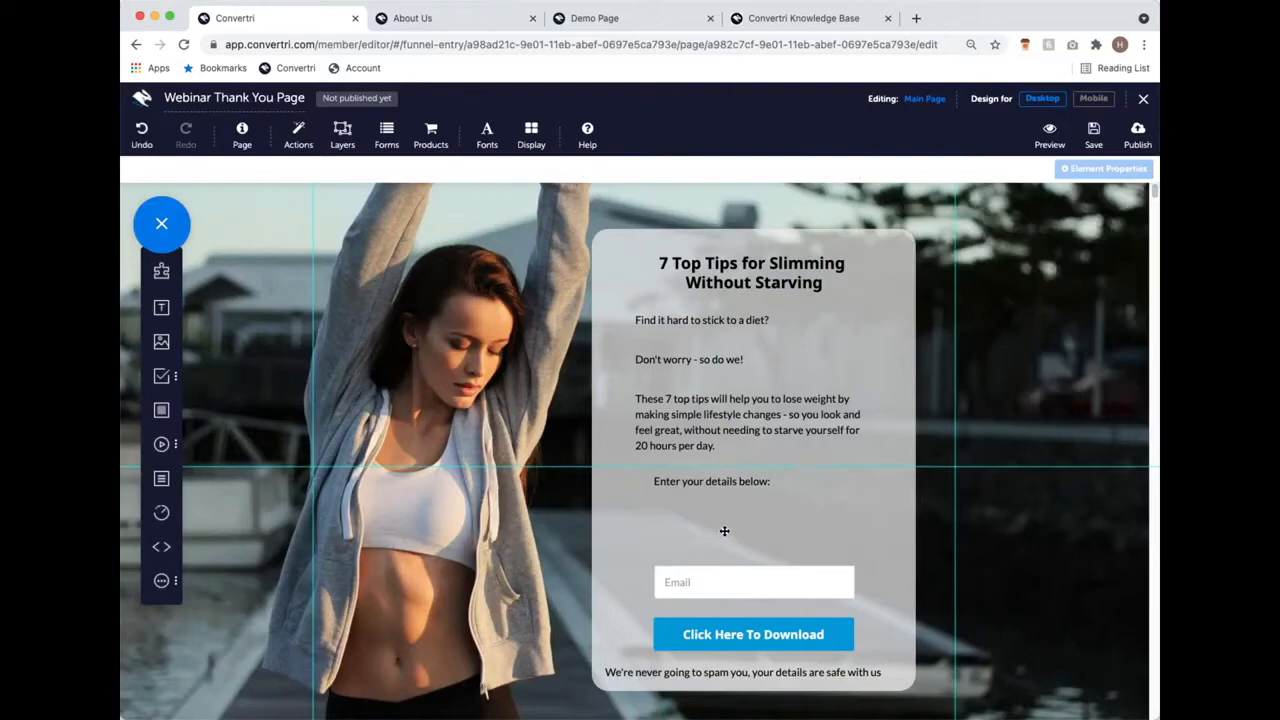
click(758, 600)
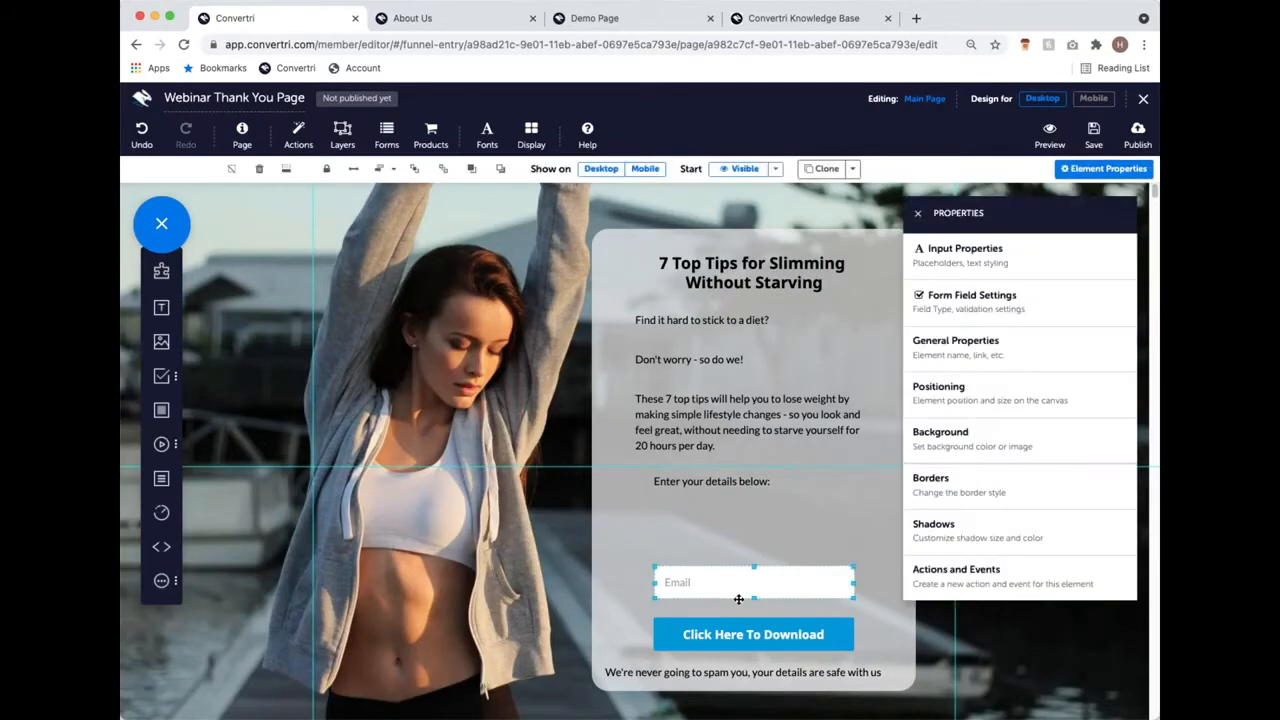
click(260, 170)
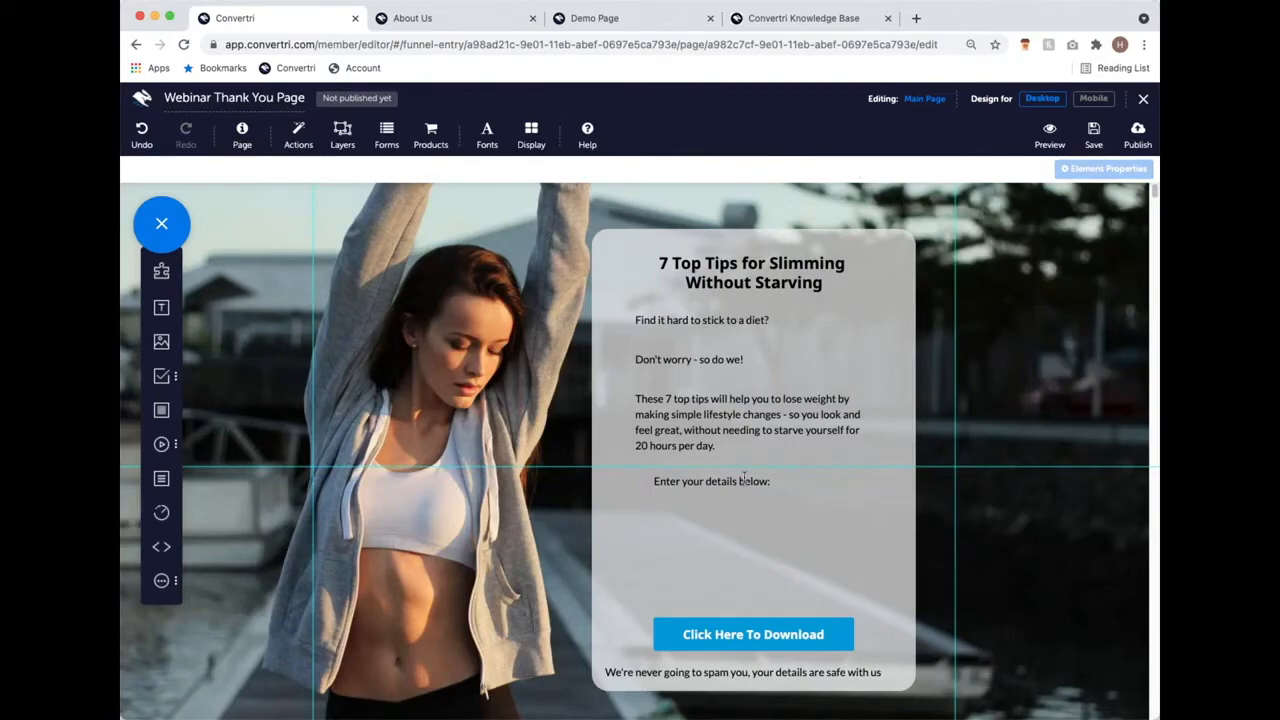
click(743, 480)
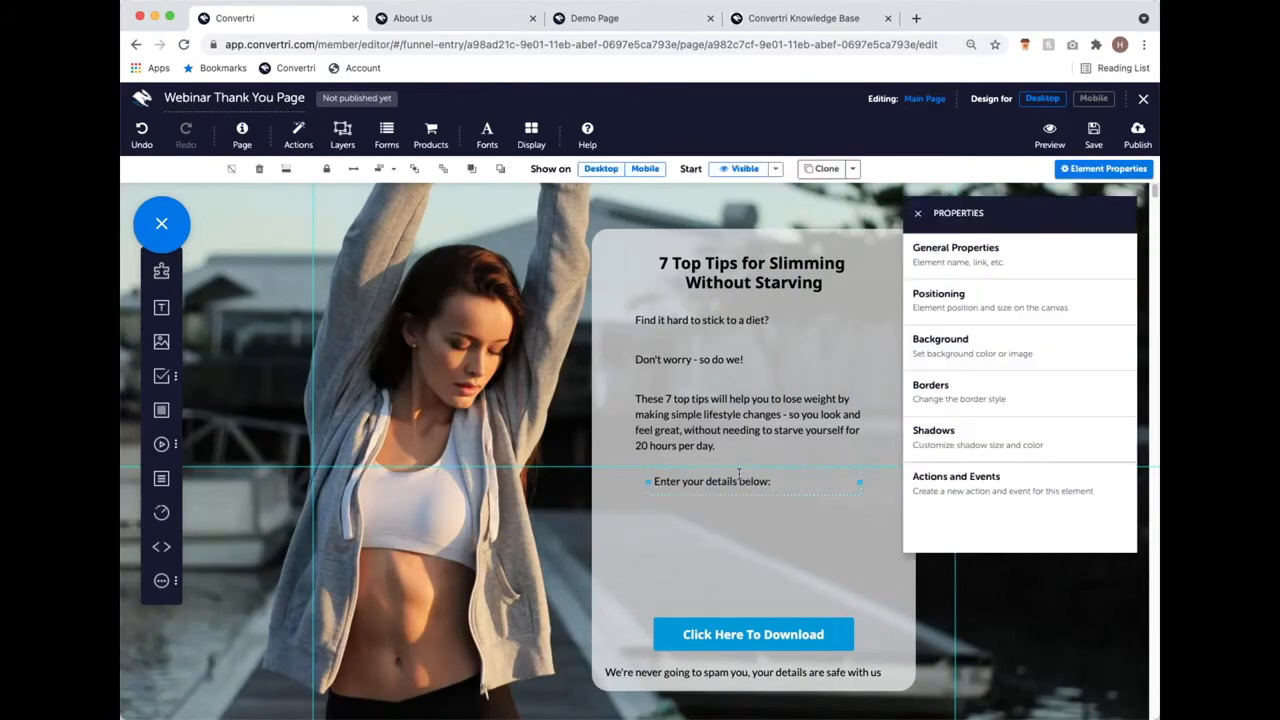
click(259, 169)
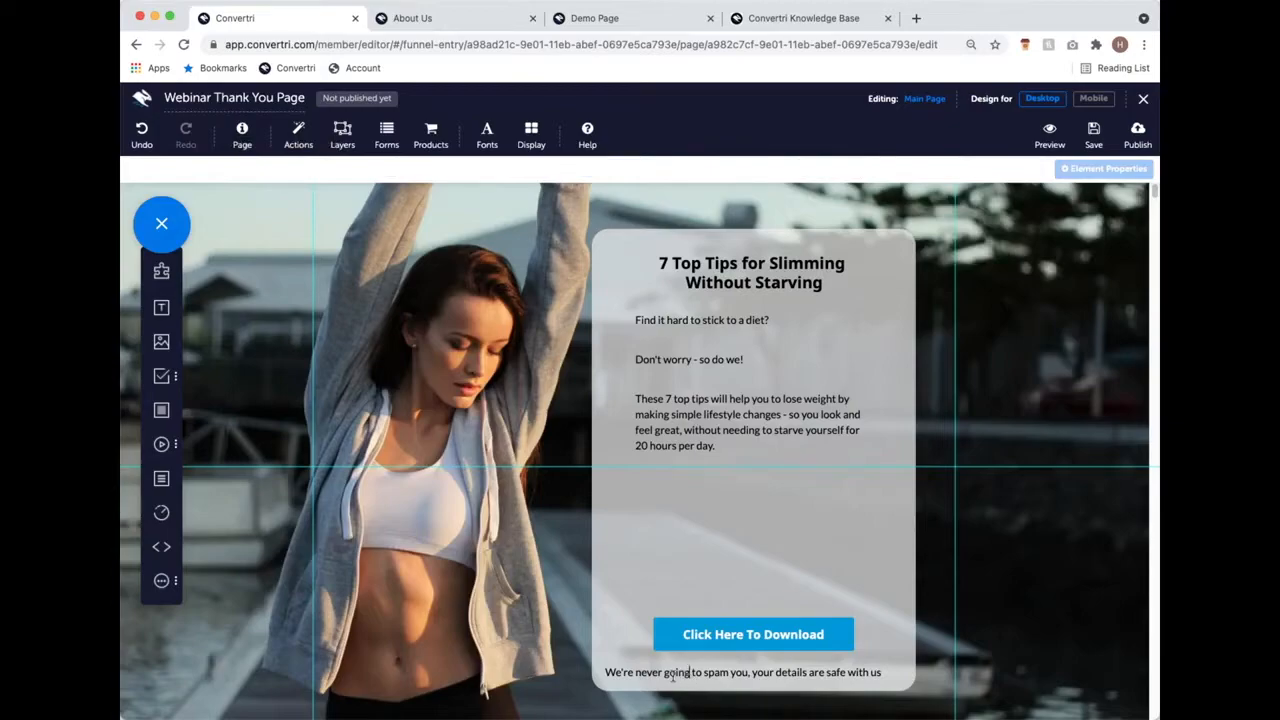
click(648, 670)
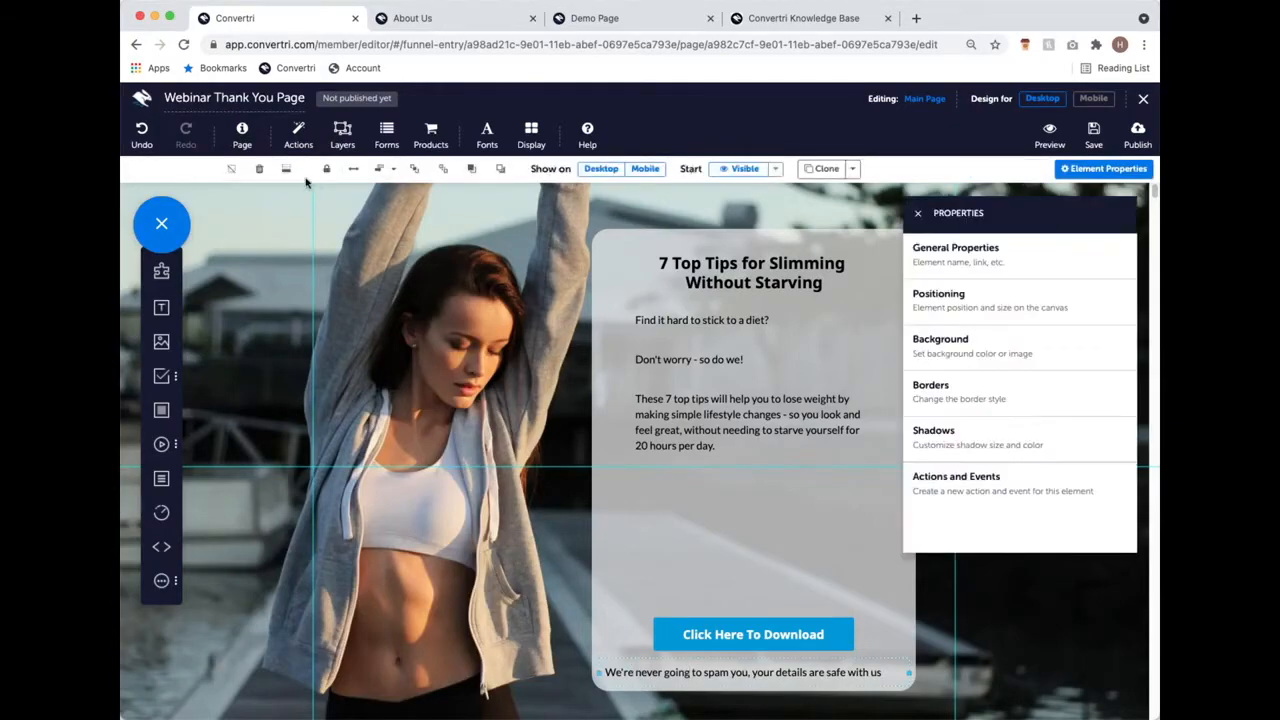
click(259, 169)
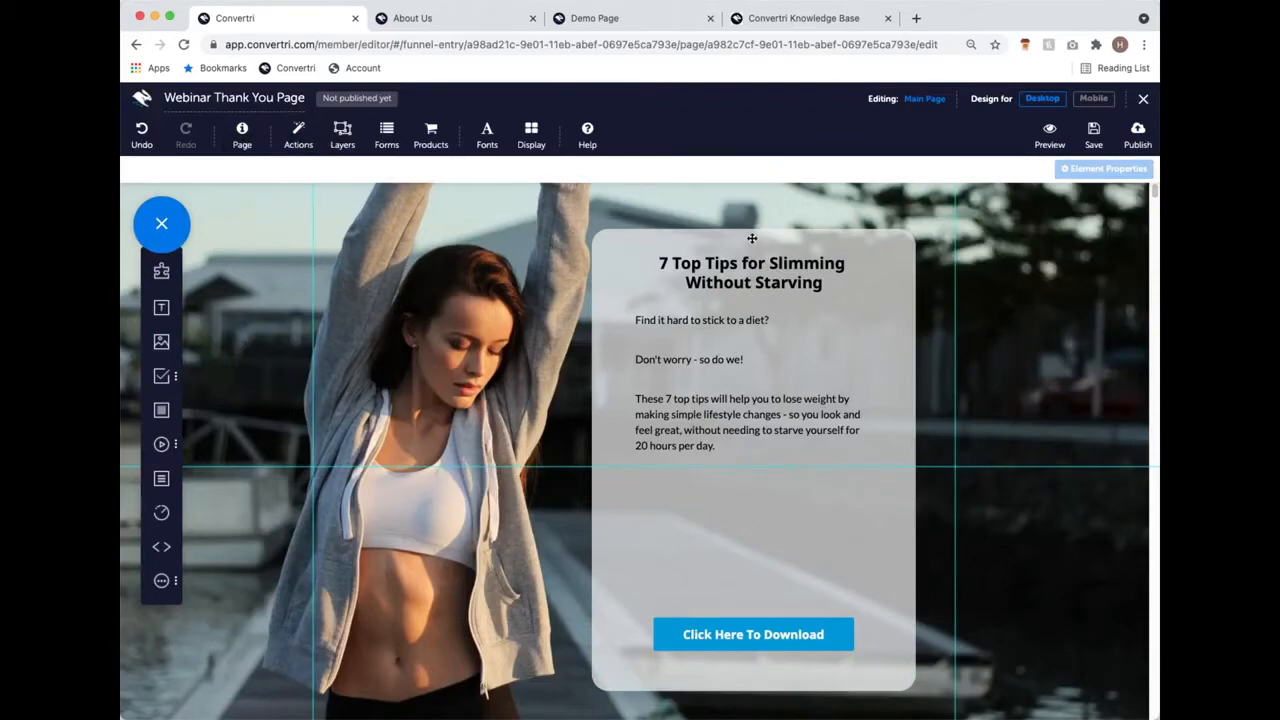
click(736, 414)
Step: Rewrite the intro as 'Click below to get your free guide for 7 top tips for slimming without starving' and move the download button under it
click(714, 445)
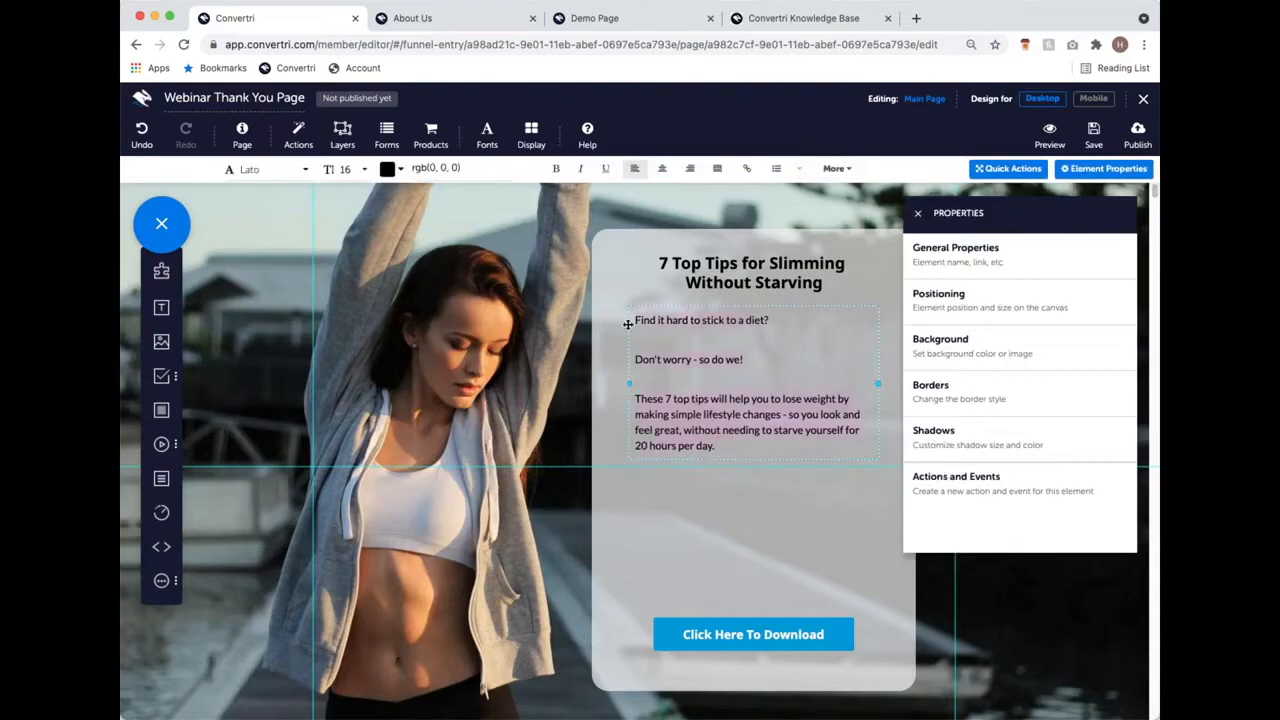
text(Cli)
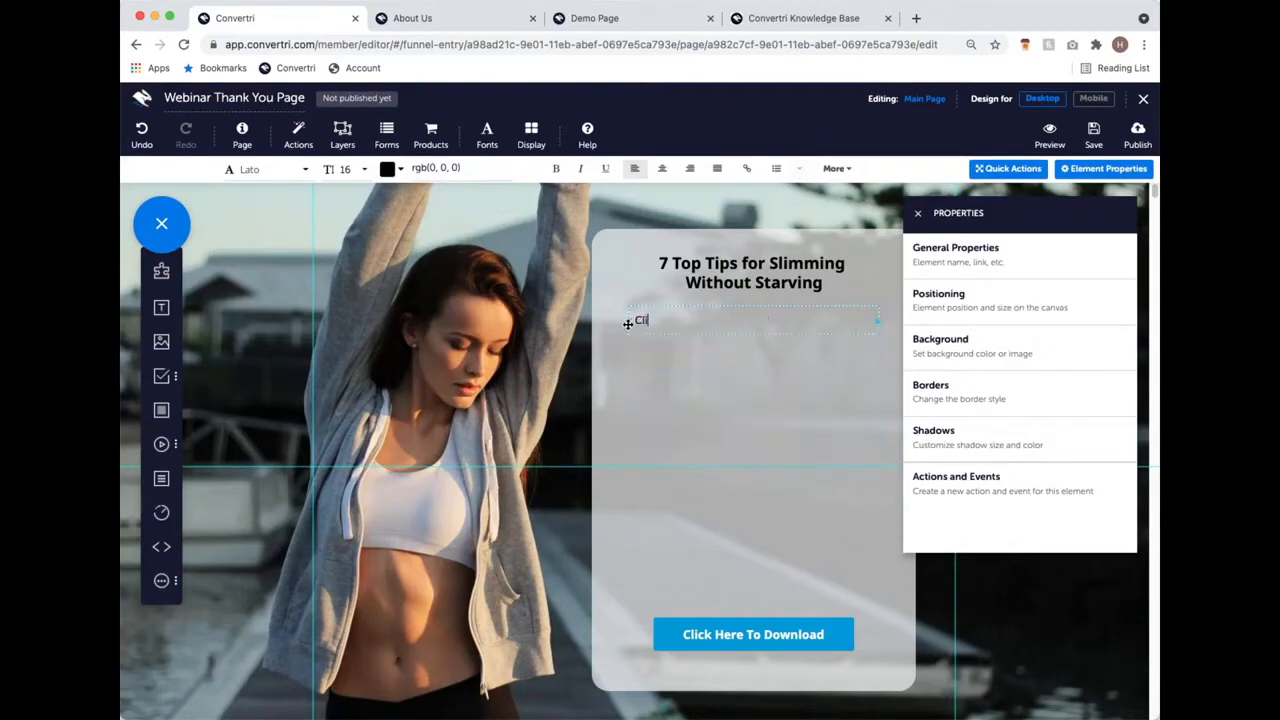
text(ck below to get your free guide for 7 top tips for slimming without starving)
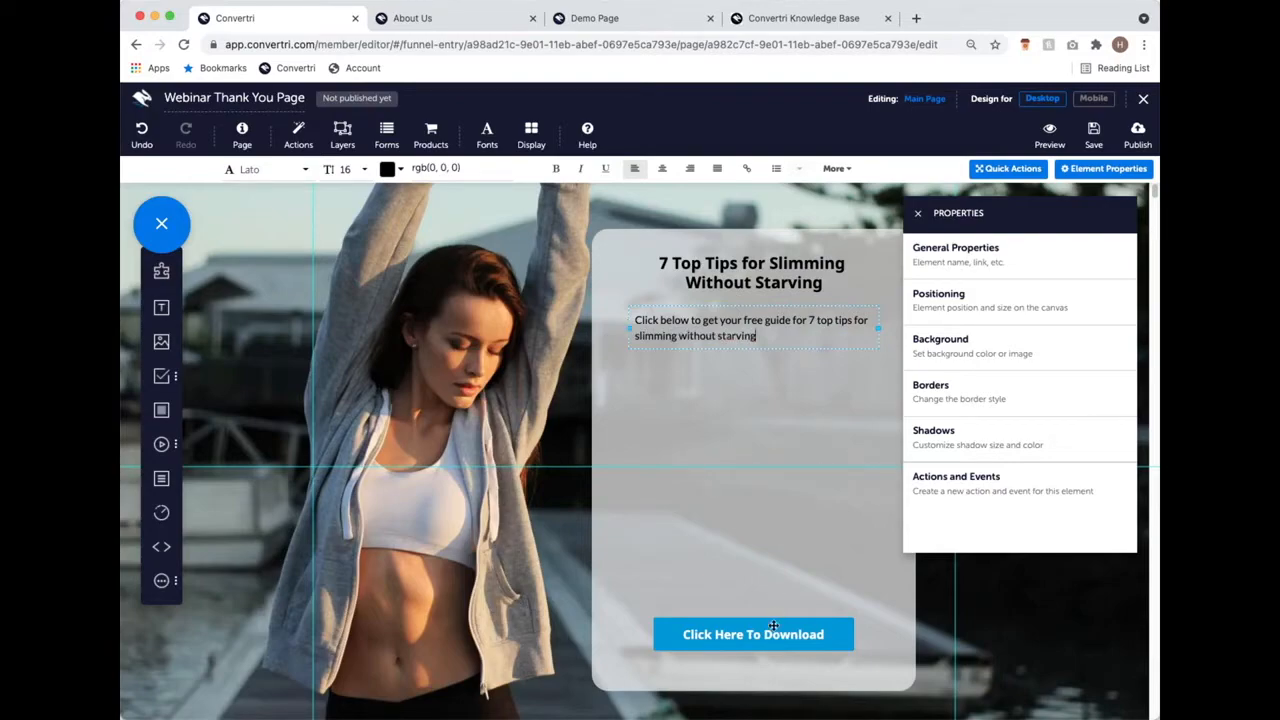
click(773, 626)
drag(773, 626, 754, 401)
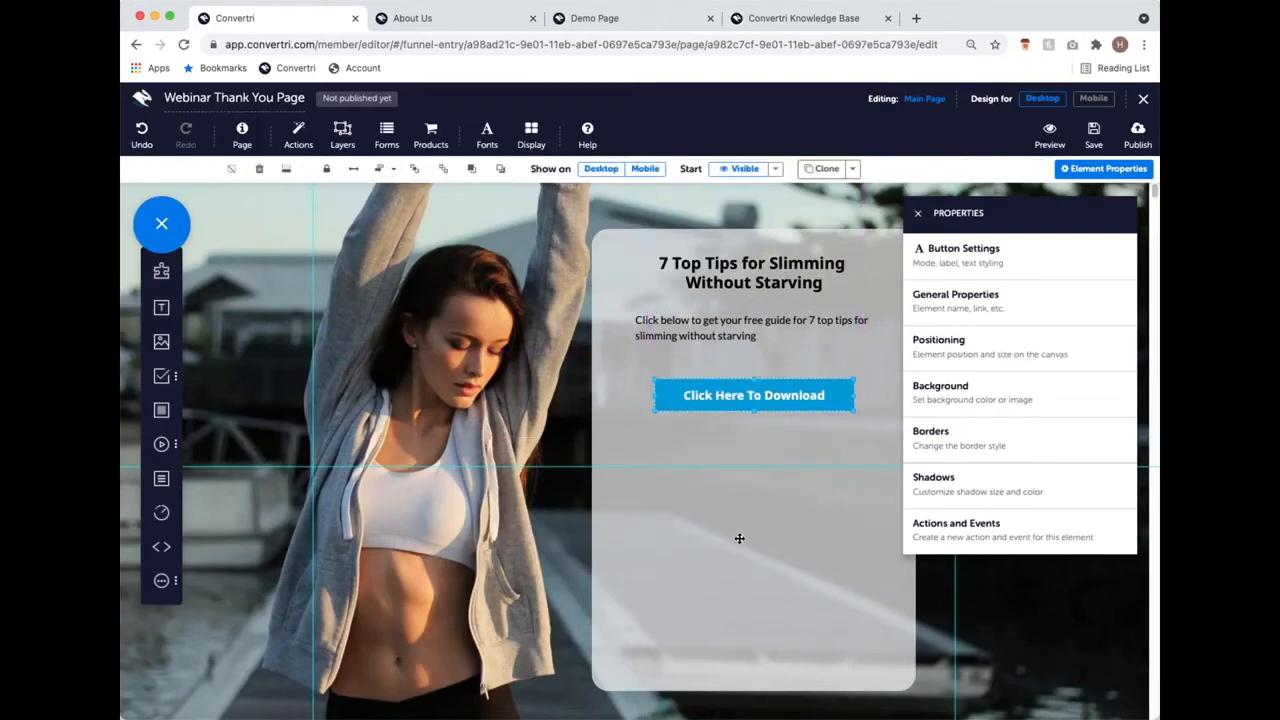
Step: Shorten the content card to end just below the button and move it lower on the page
click(739, 538)
drag(748, 698, 769, 451)
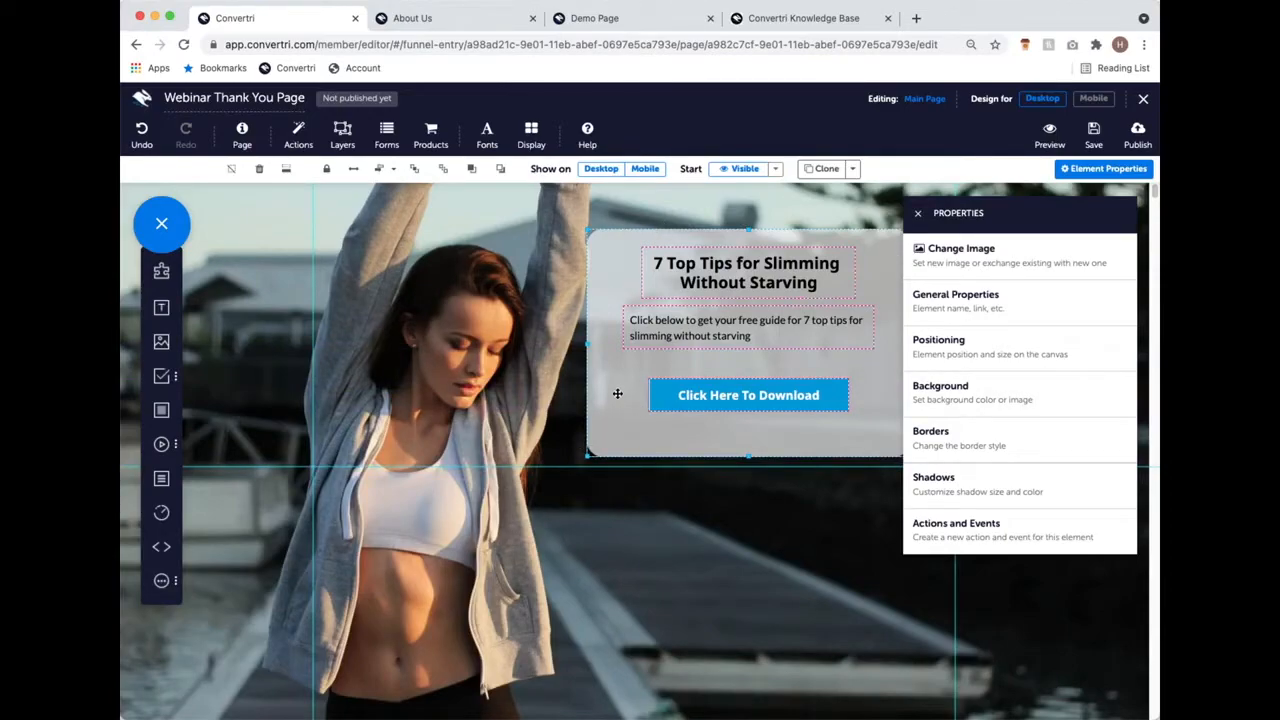
drag(617, 393, 628, 504)
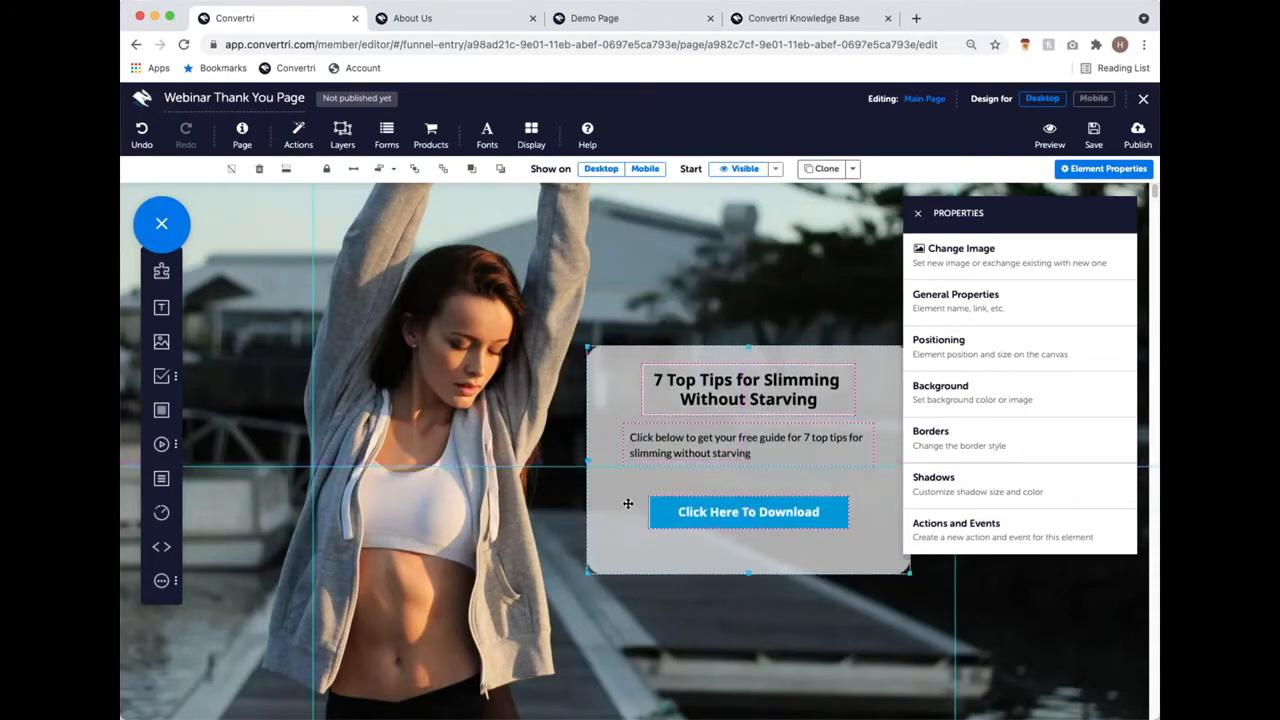
Step: Select the Click Here To Download button and bring up its Button Settings
click(742, 460)
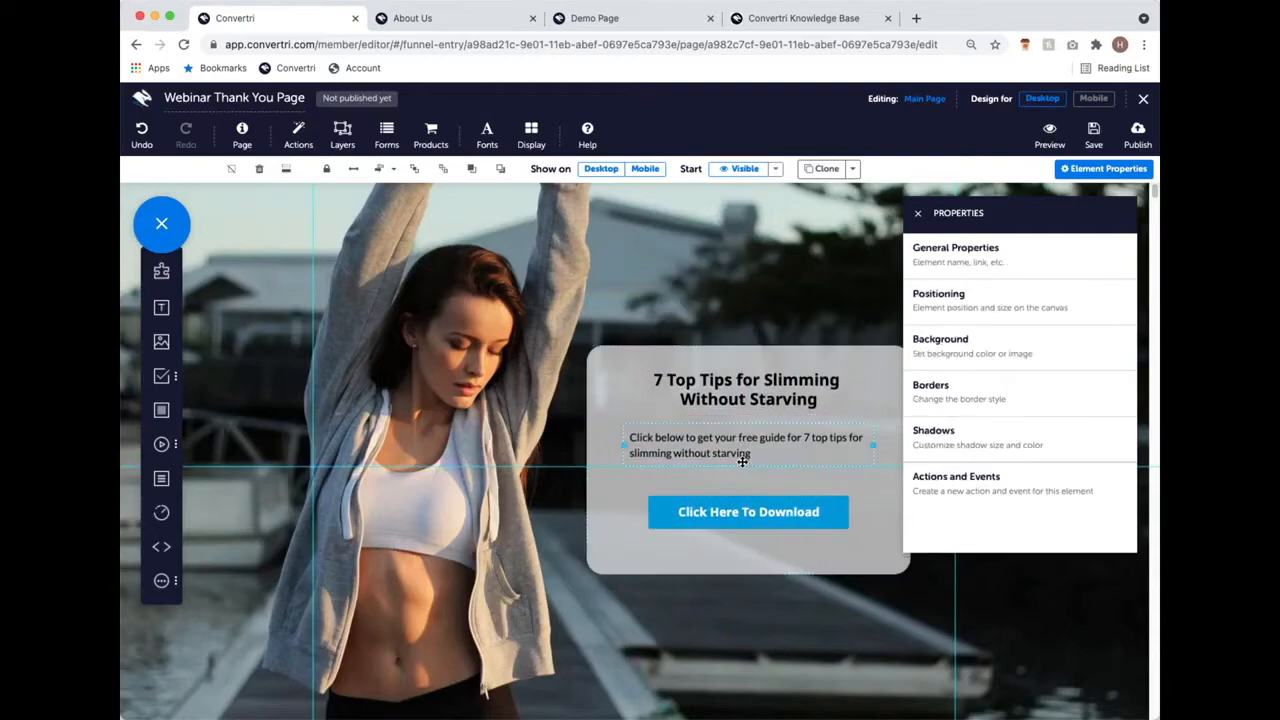
click(767, 550)
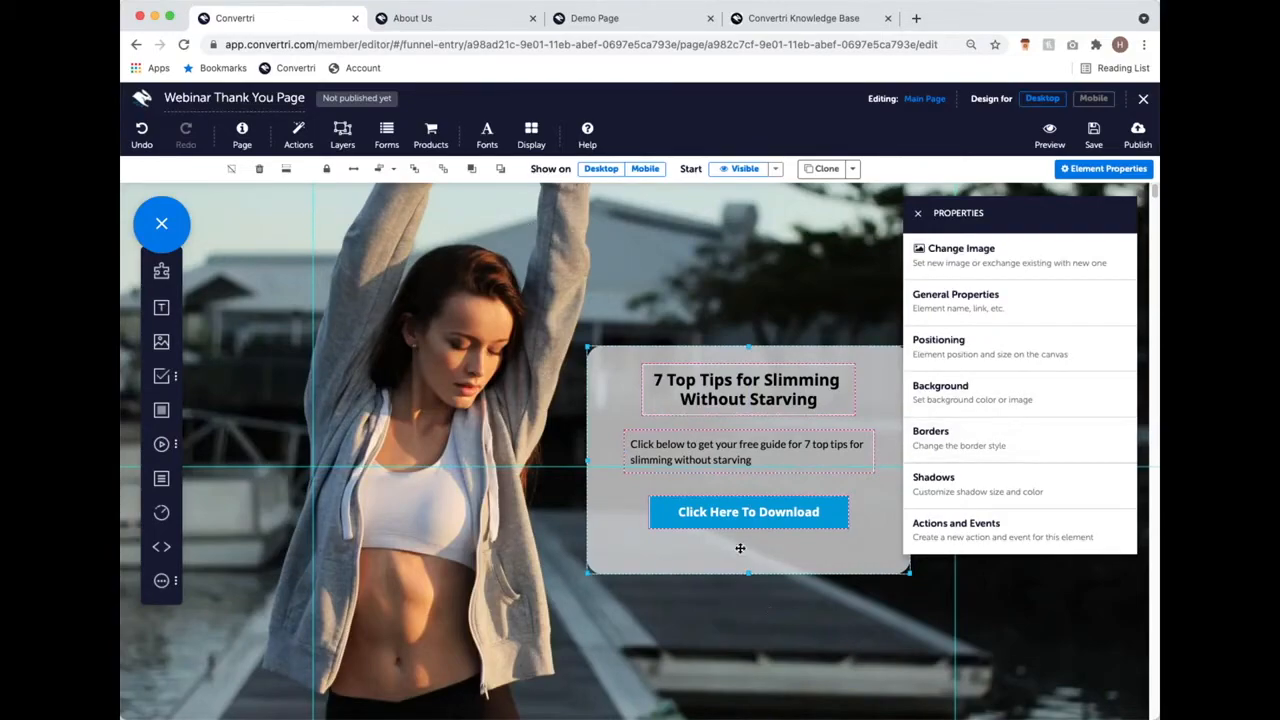
click(797, 515)
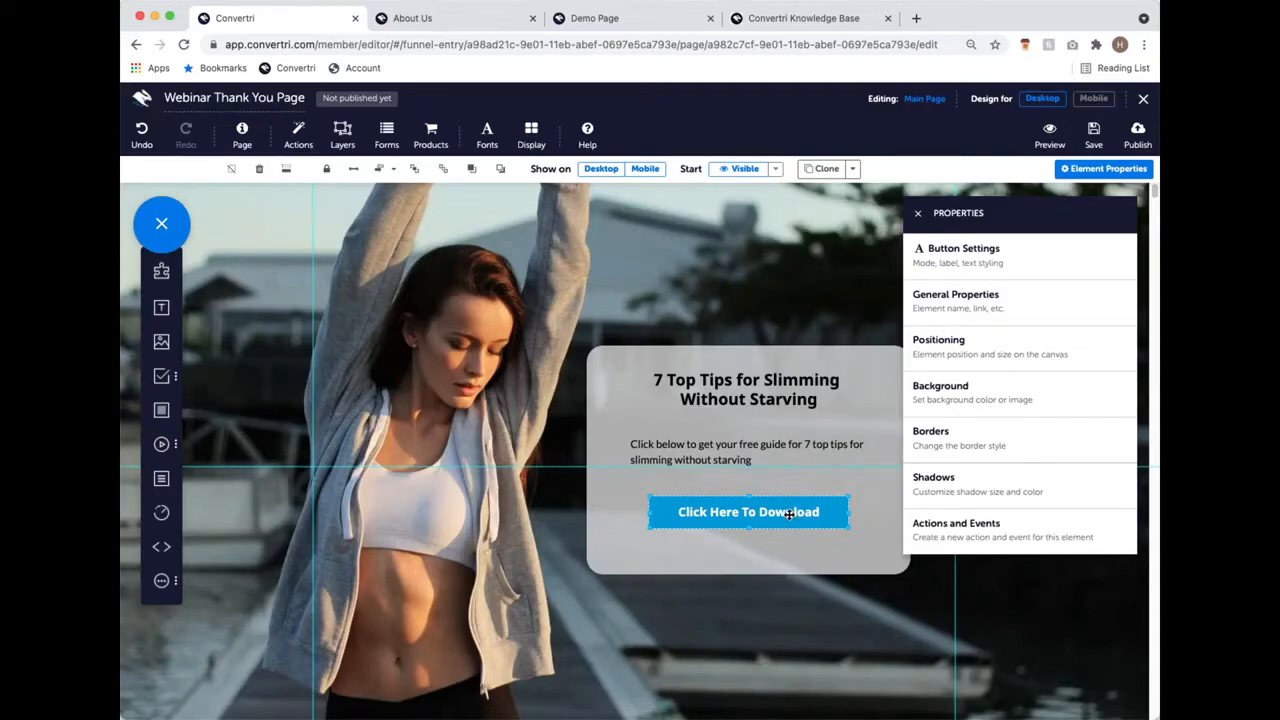
click(991, 261)
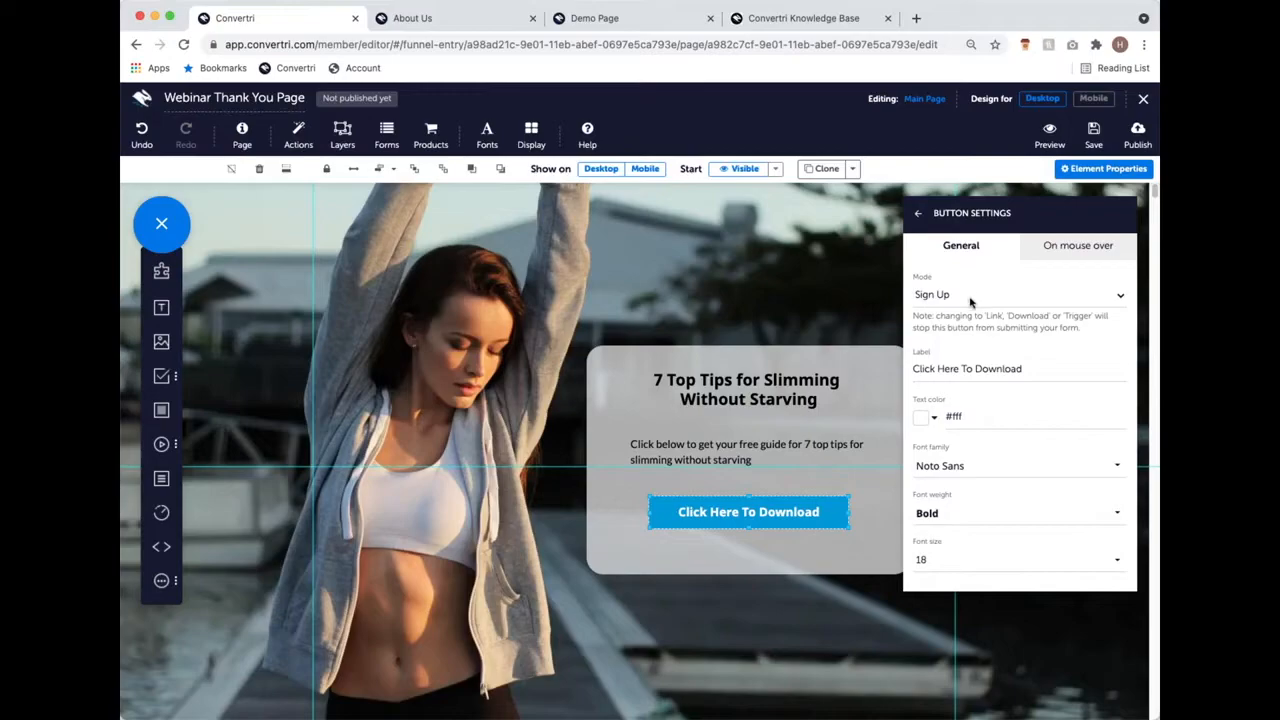
Step: Switch the button Mode from Sign Up to Download and open the file library for its download file
click(985, 362)
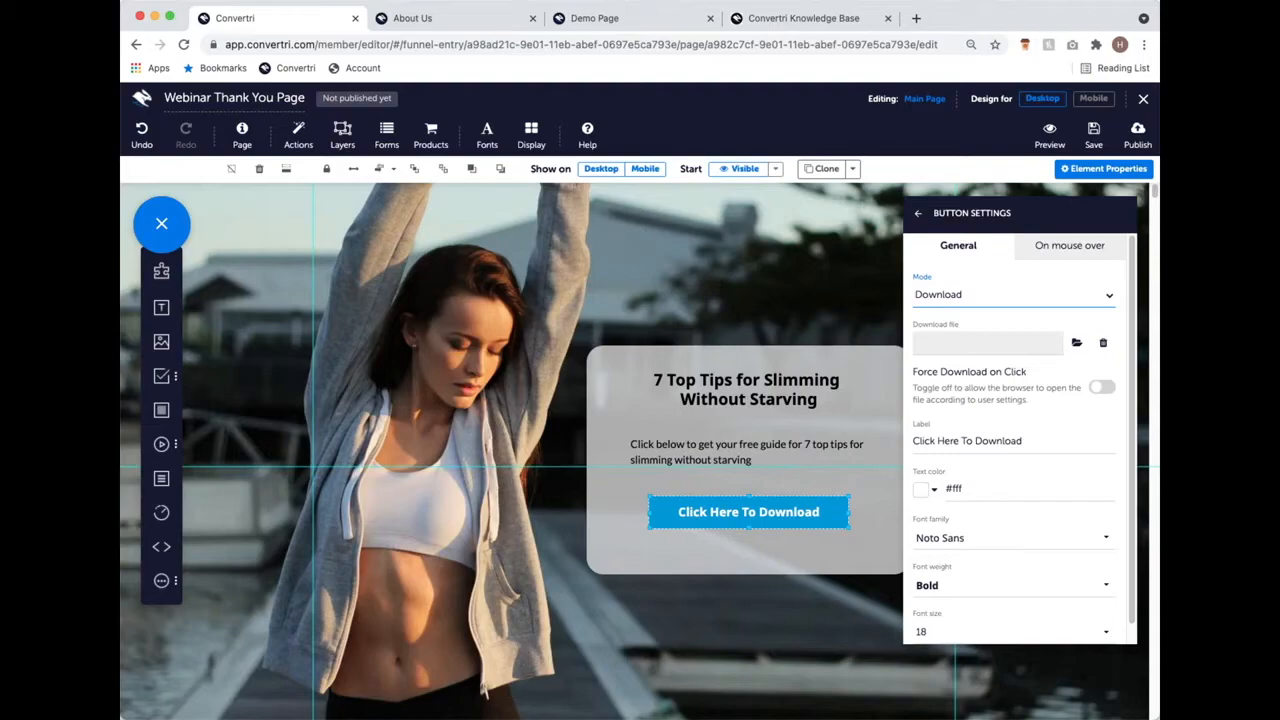
click(1076, 344)
Step: Close the File Library without choosing, then reopen it from the Download file's Select file icon
click(908, 470)
click(1078, 342)
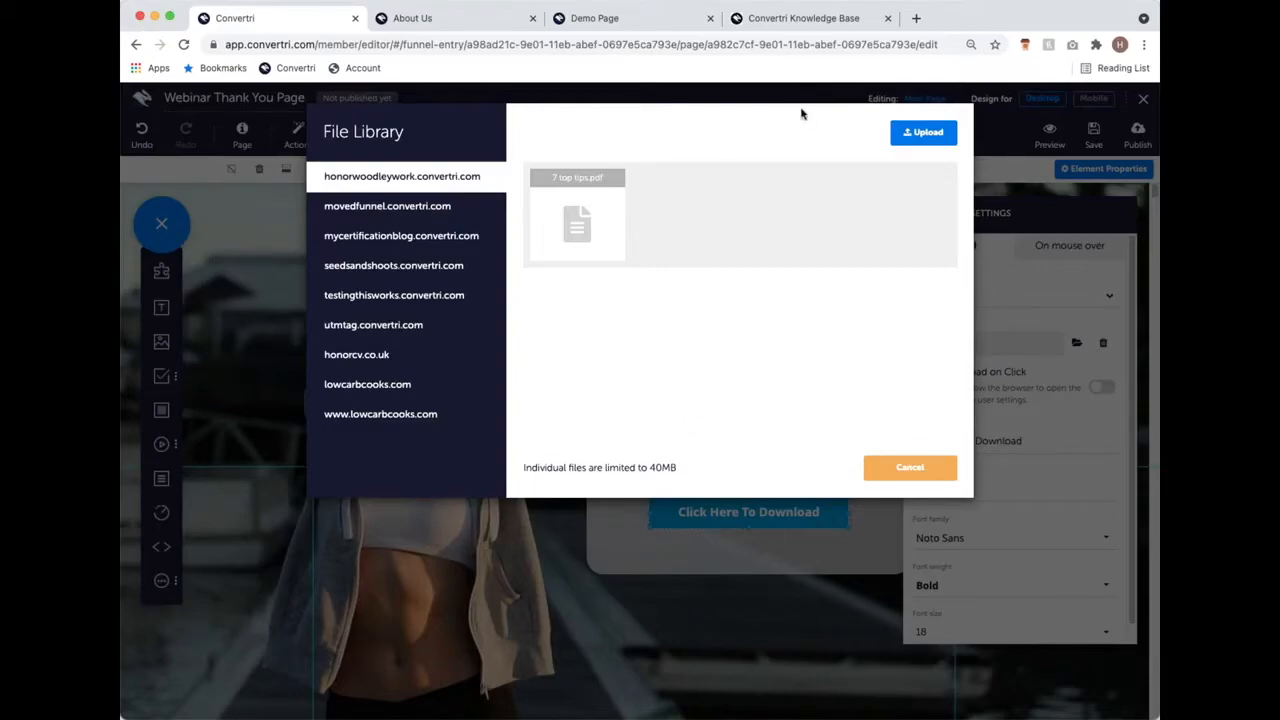
click(818, 19)
text(amazon)
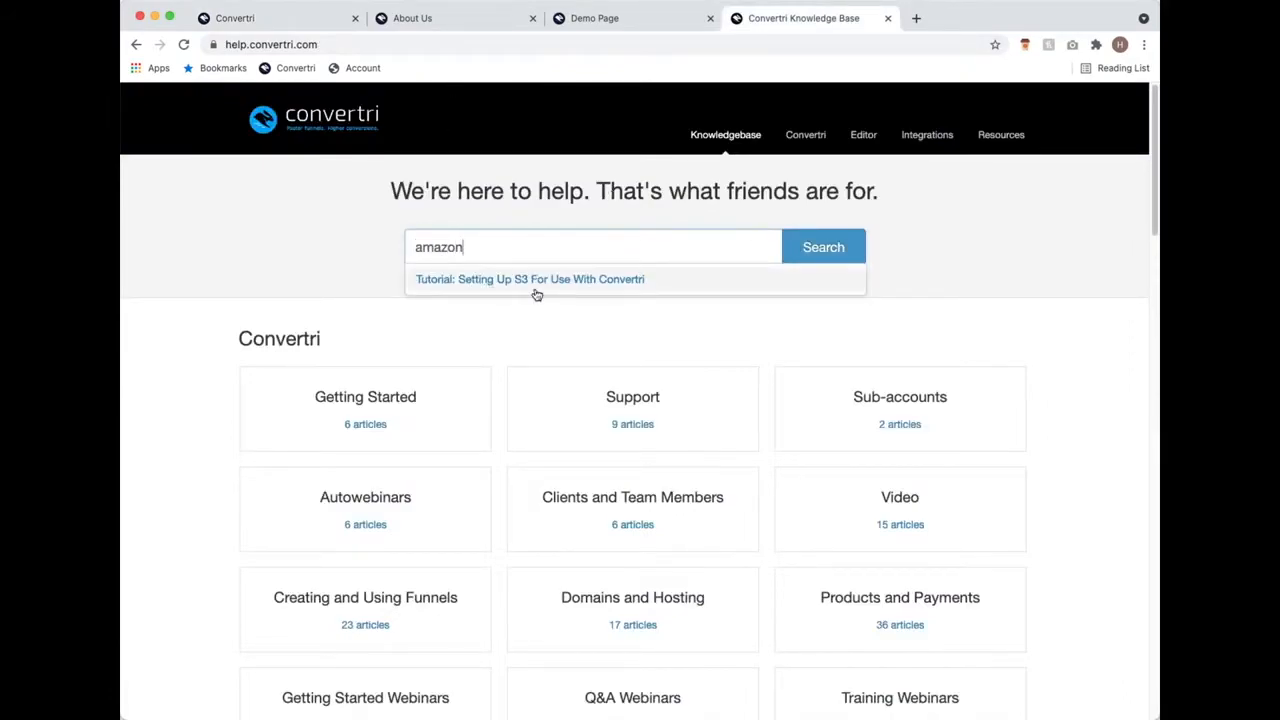
click(277, 17)
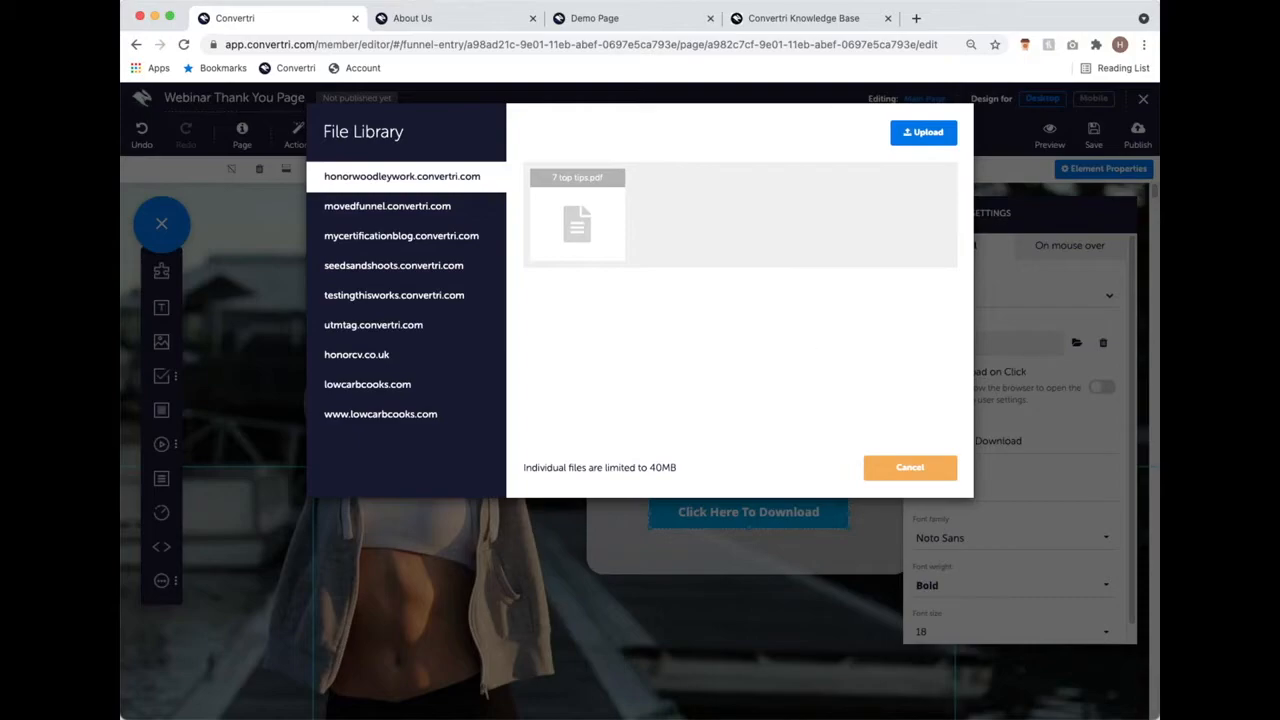
Step: Assign 7 top tips.pdf as the button's download file and close Button Settings
click(601, 223)
click(770, 467)
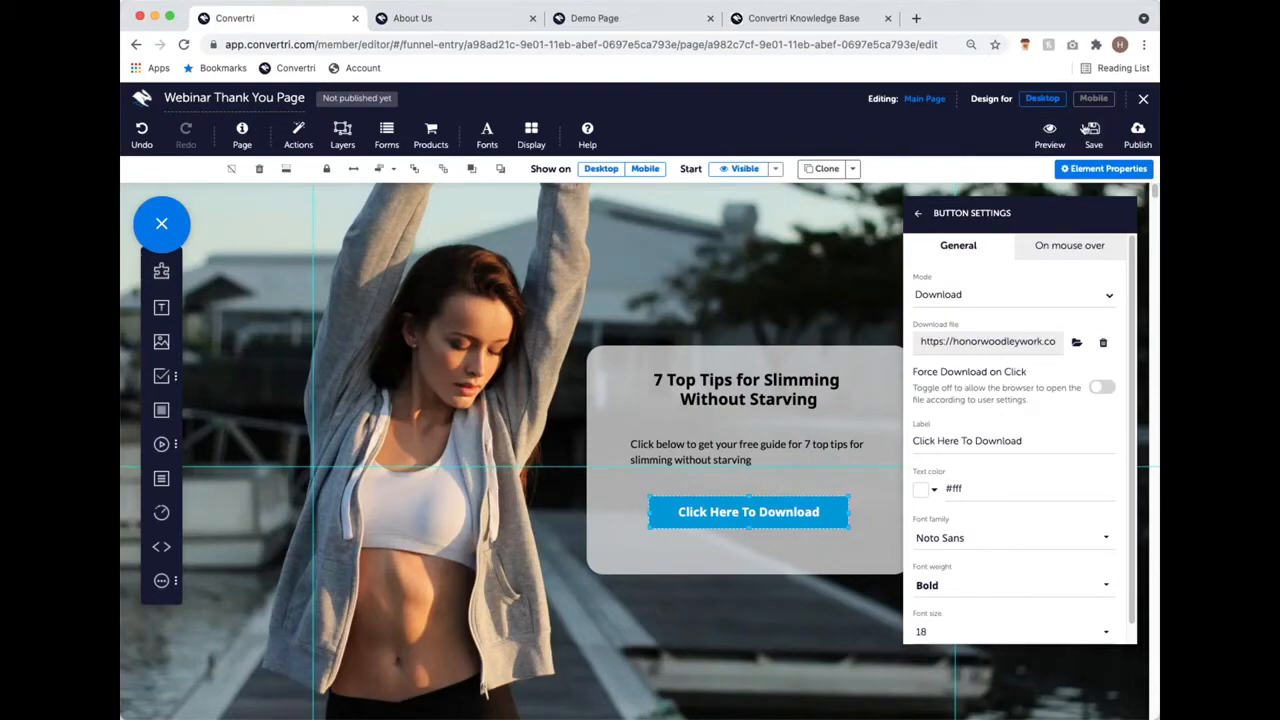
click(918, 216)
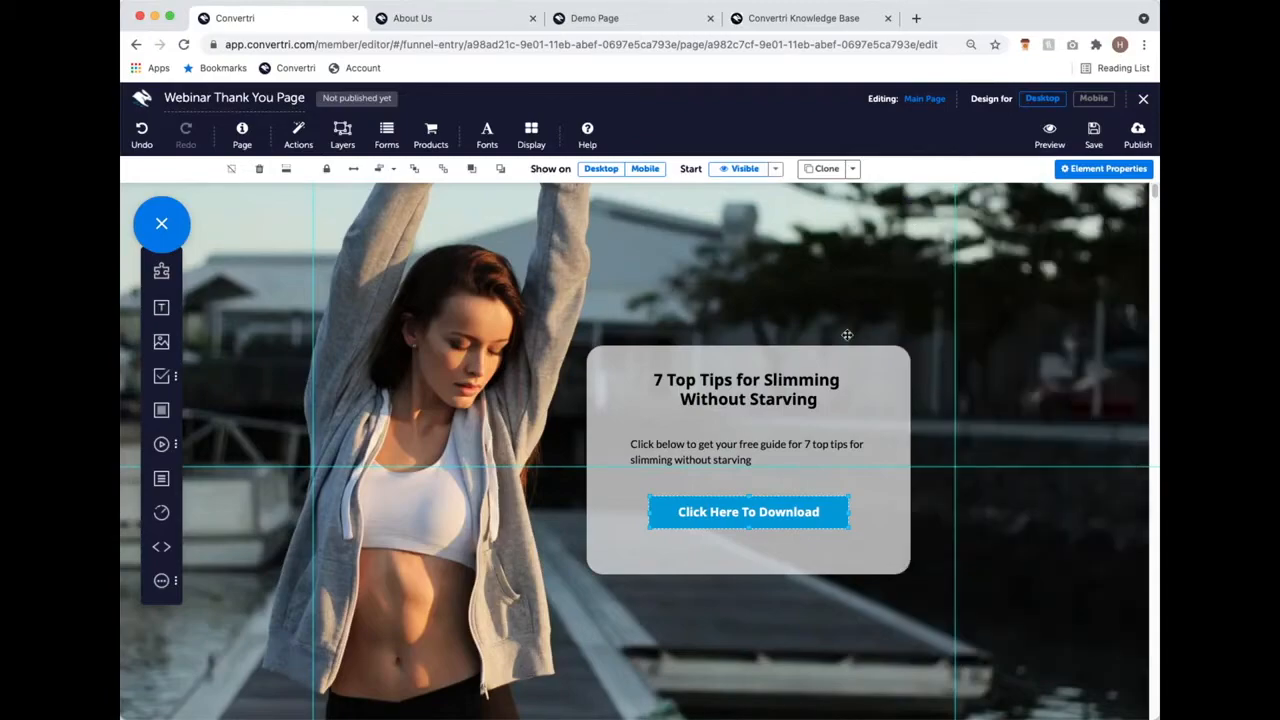
scroll(847, 336, down, 2)
Step: Preview the thank-you page on mobile, switch back to desktop, and save it
scroll(847, 336, up, 4)
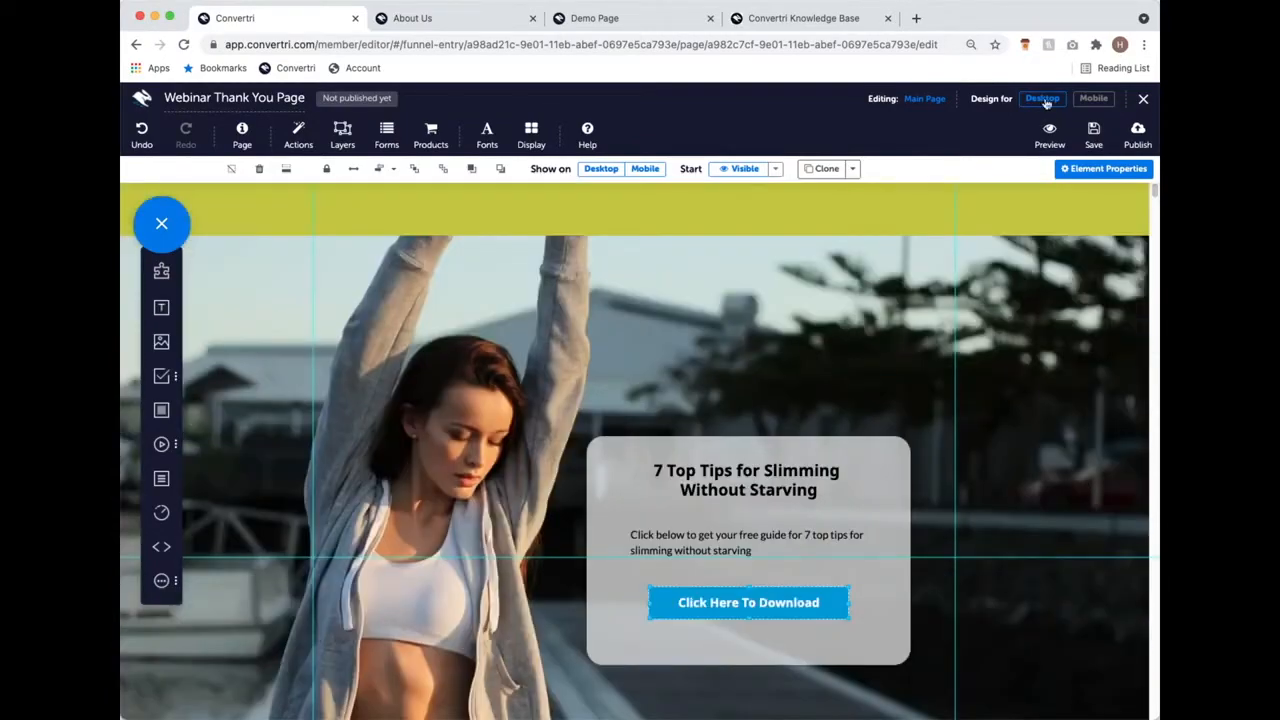
click(1092, 98)
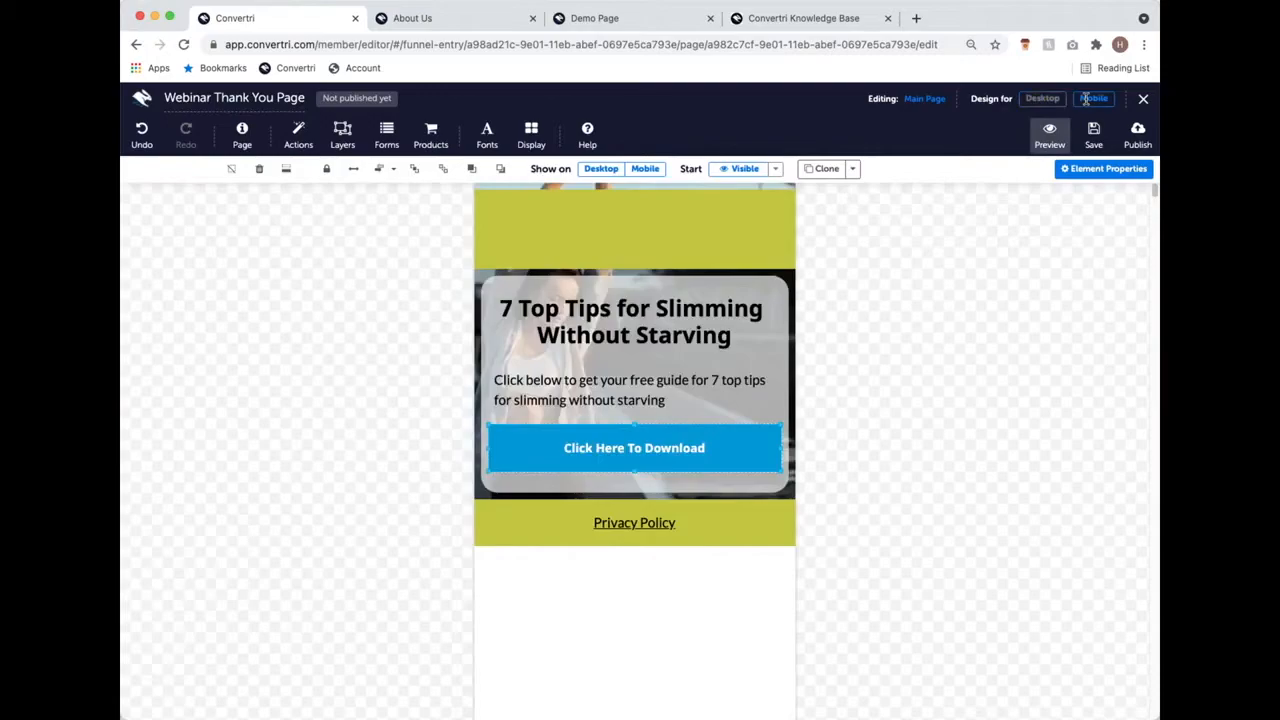
click(1042, 98)
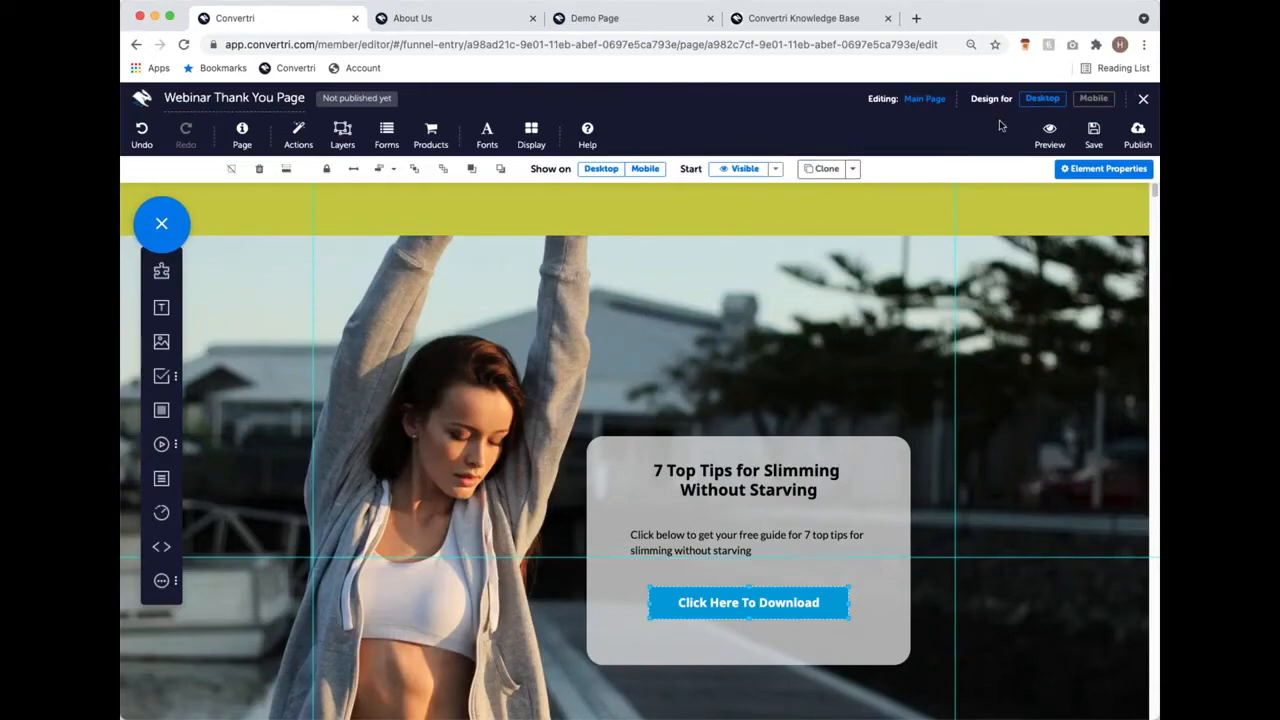
click(1105, 128)
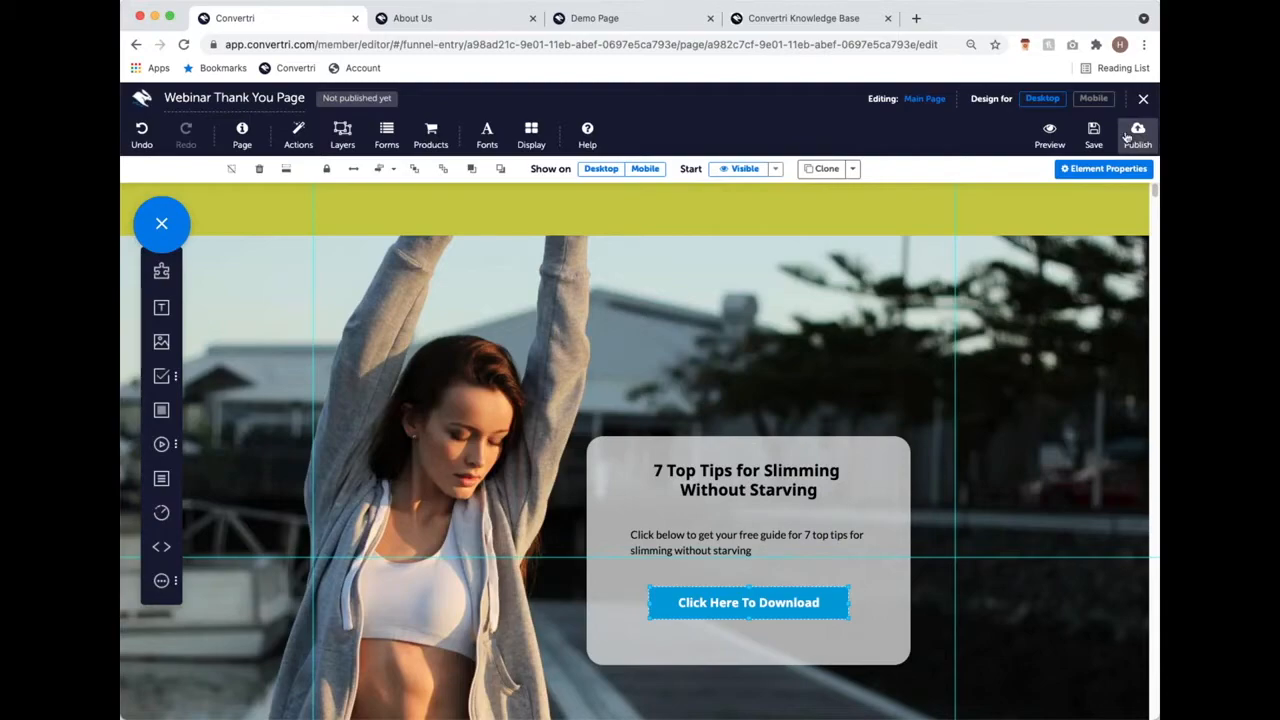
Step: Enter webinarthankyoupage as the page path and publish the Webinar Thank You Page
click(1127, 137)
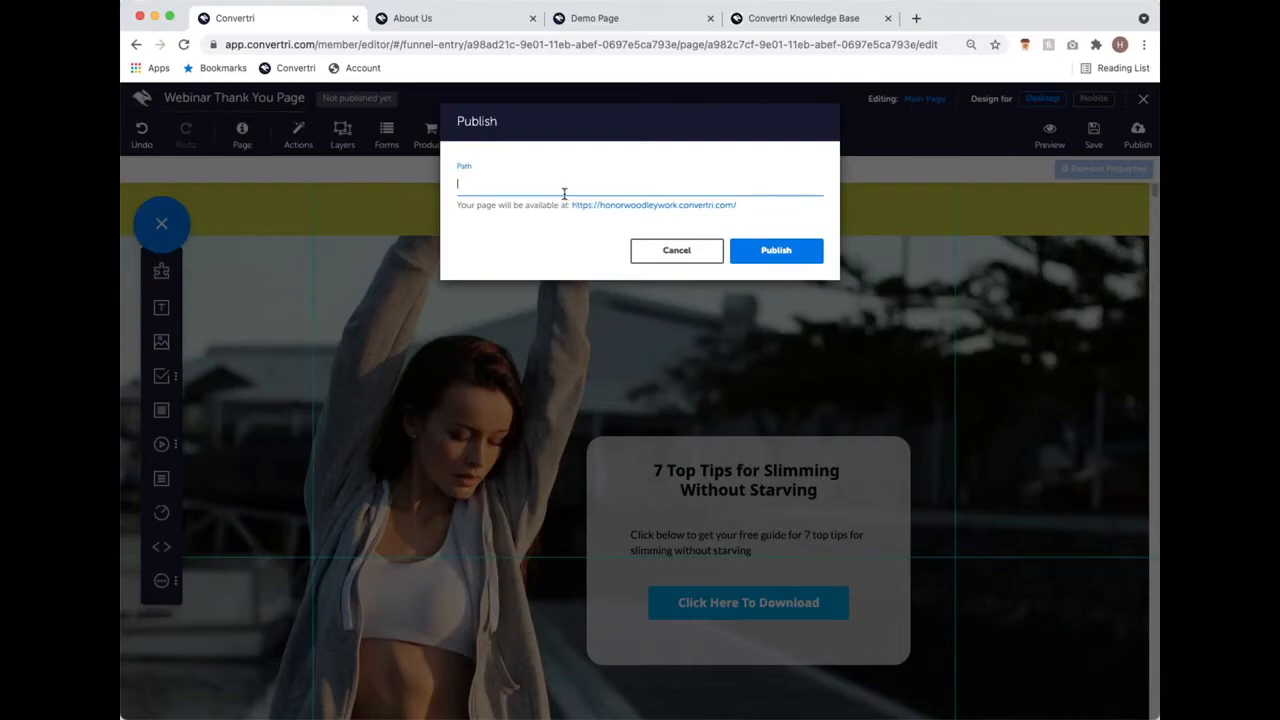
text(h)
text(-)
key(BackSpace)
key(BackSpace)
key(BackSpace)
text(webinarthankyoupa)
key(BackSpace)
text(pag)
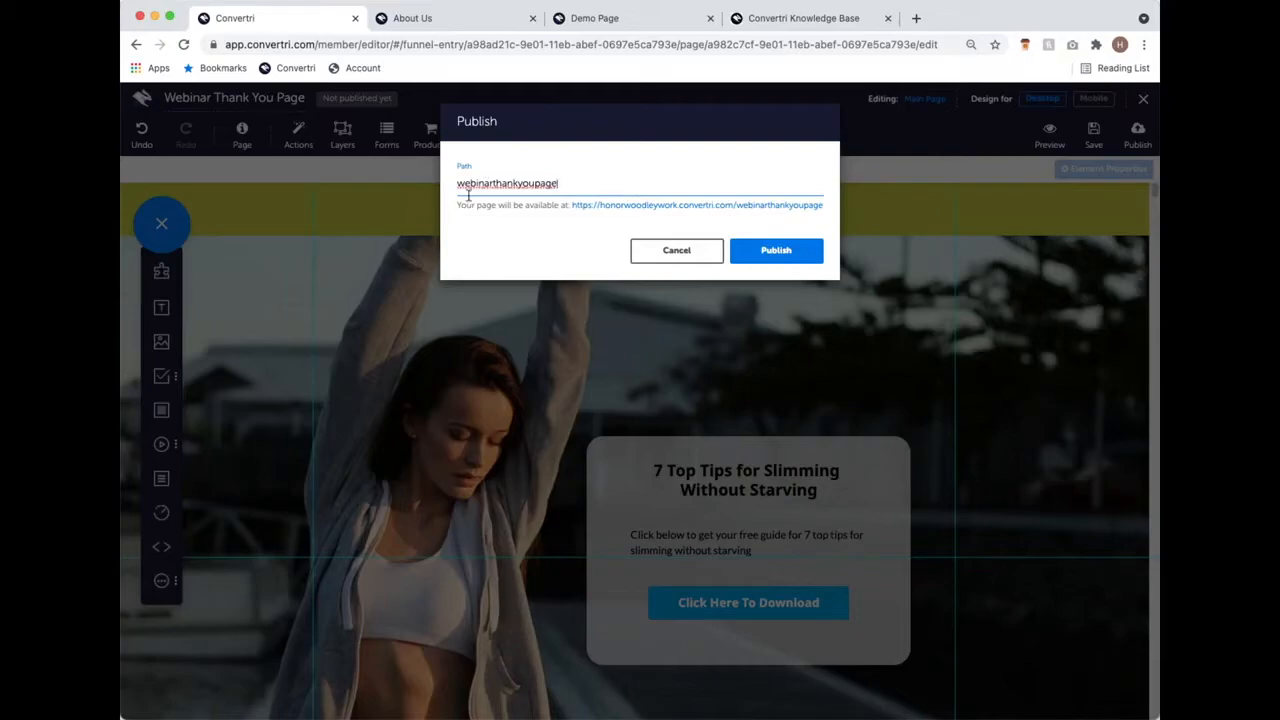
double_click(540, 182)
key(BackSpace)
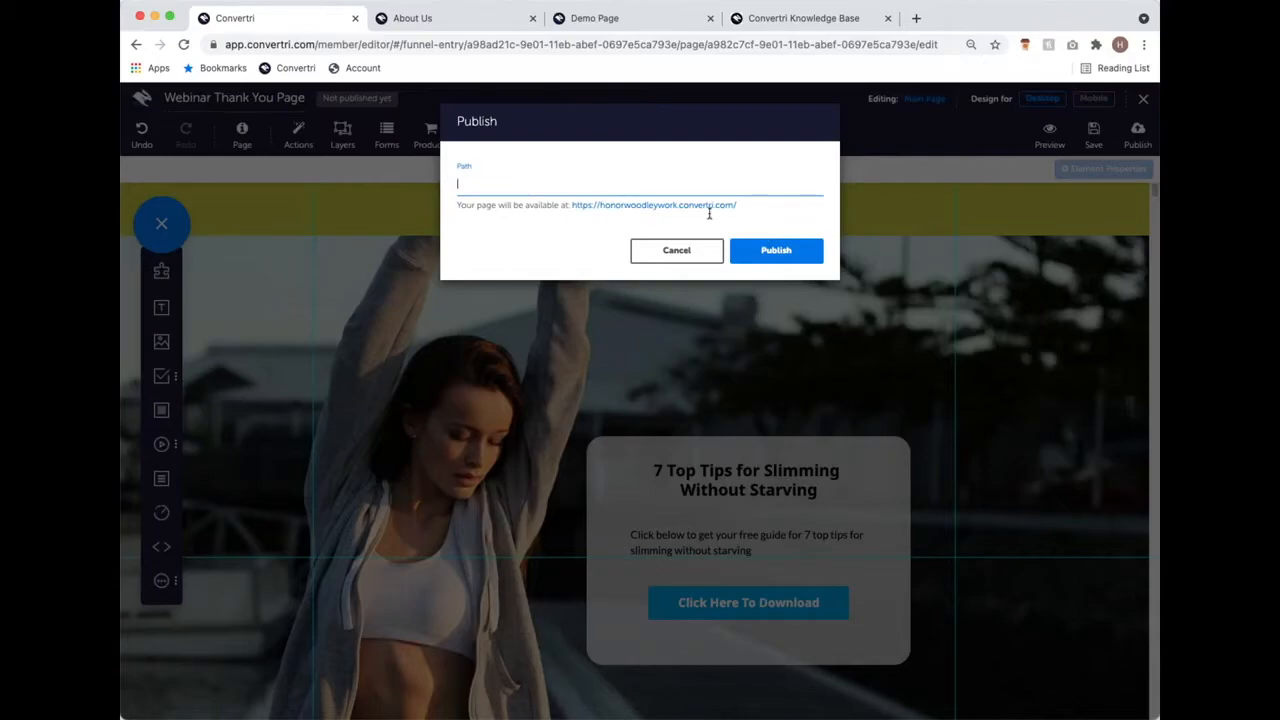
text(webinarthankyoupage)
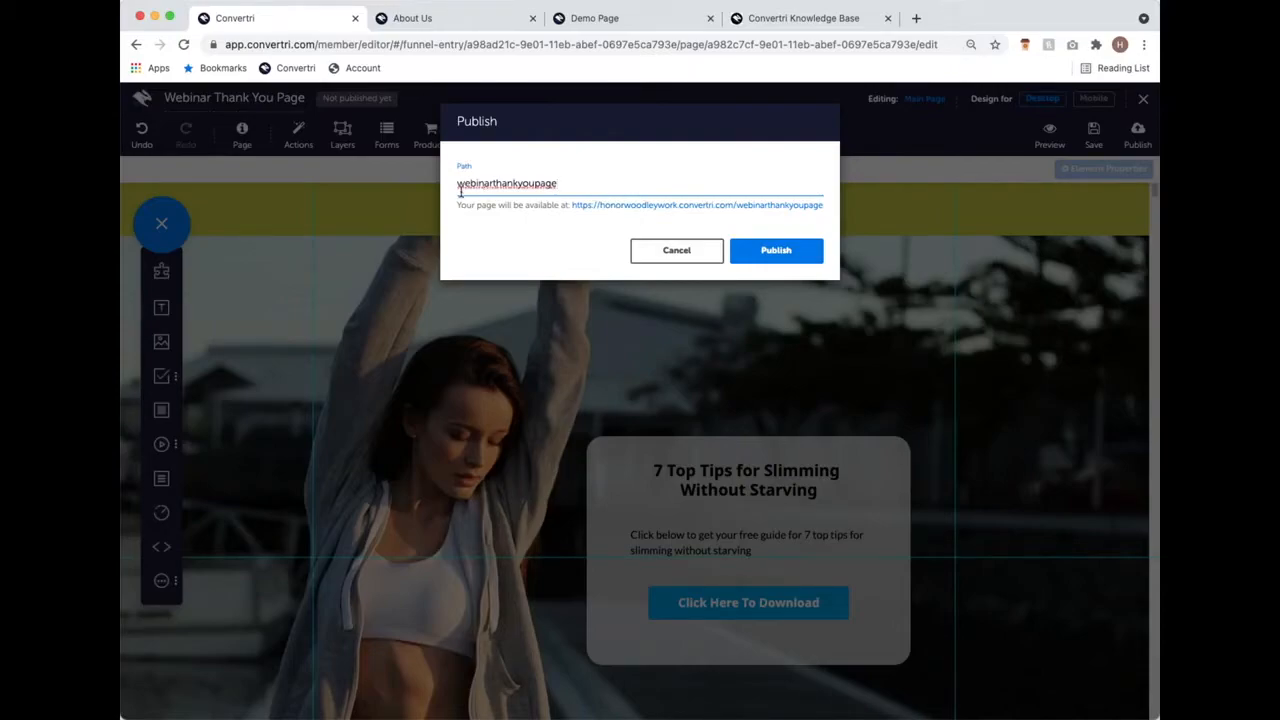
click(777, 250)
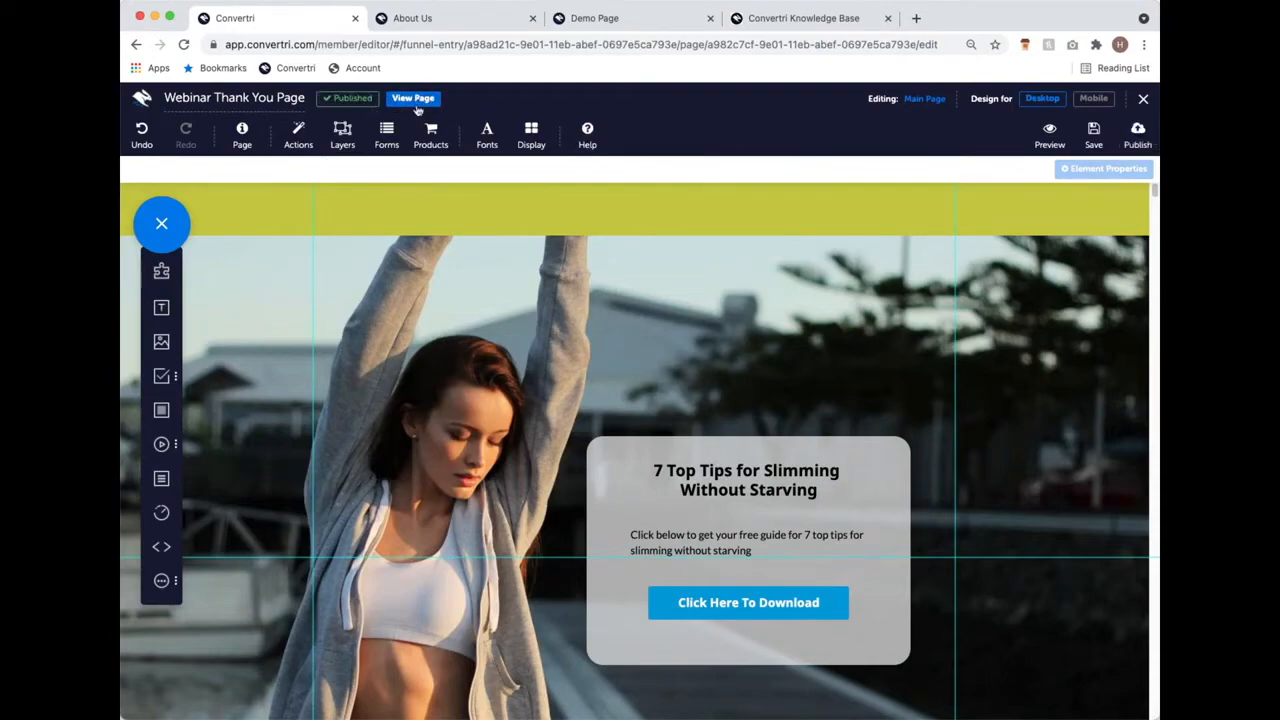
click(418, 104)
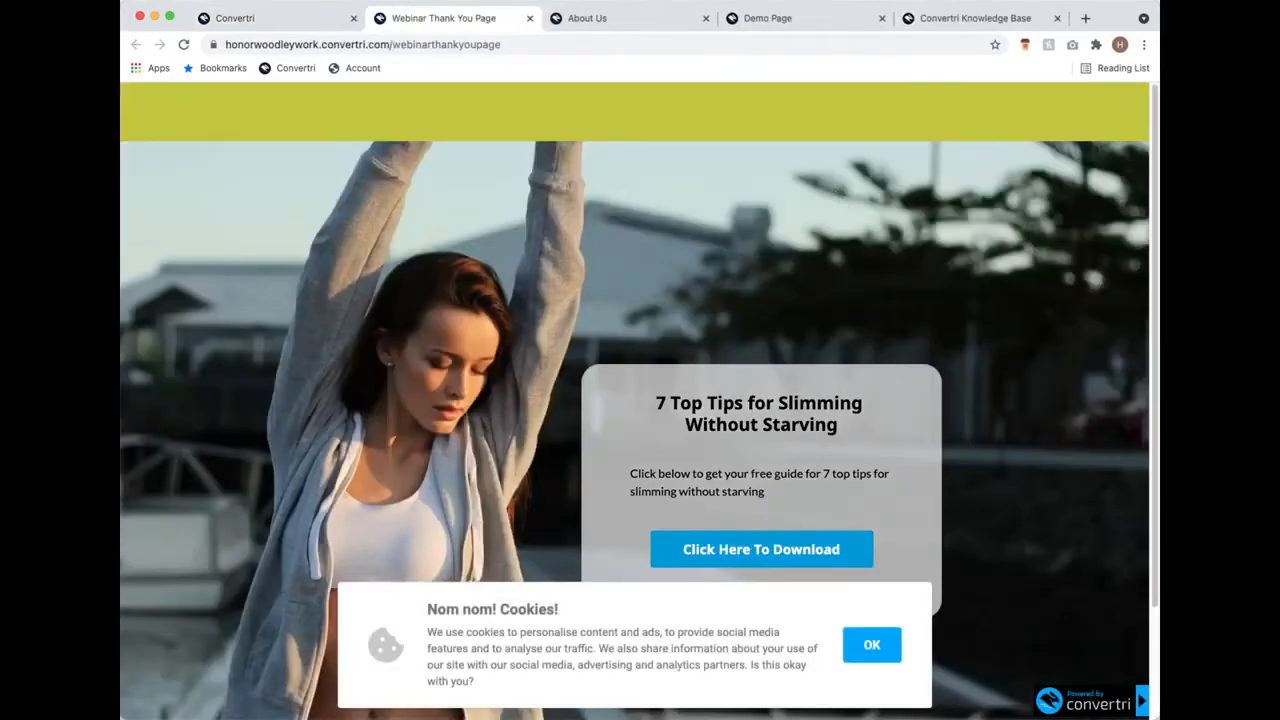
click(872, 644)
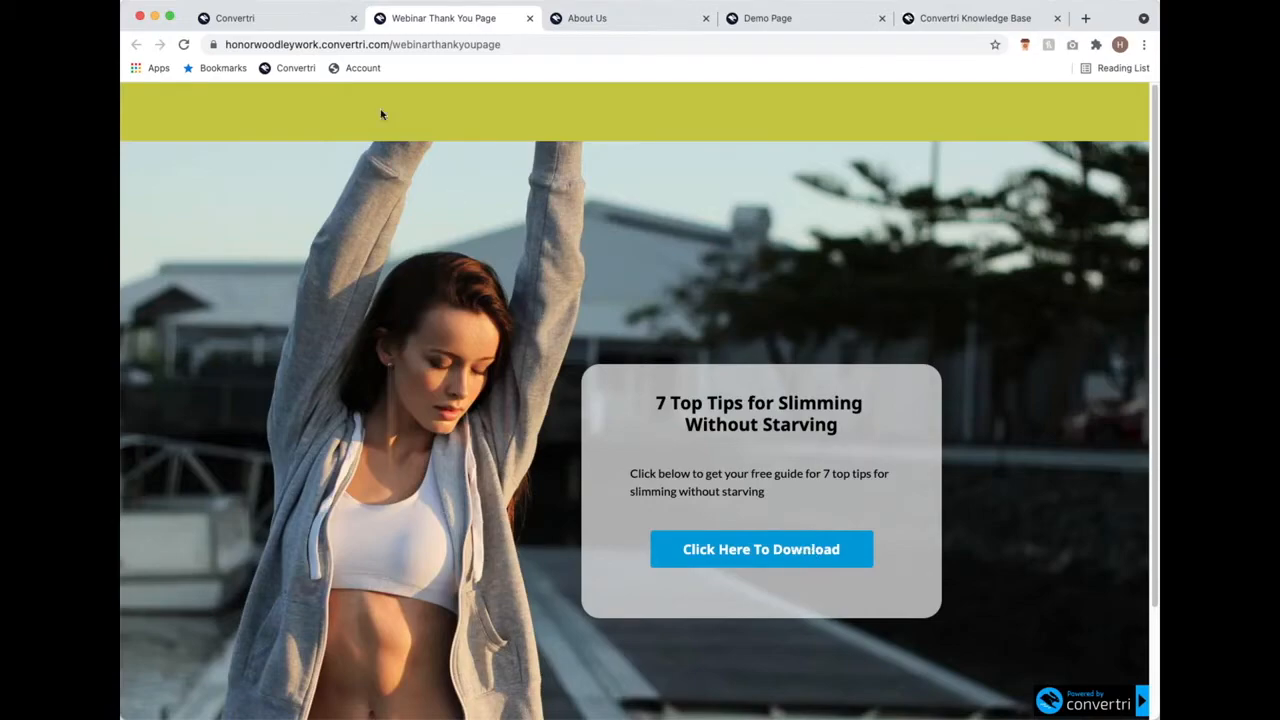
click(530, 18)
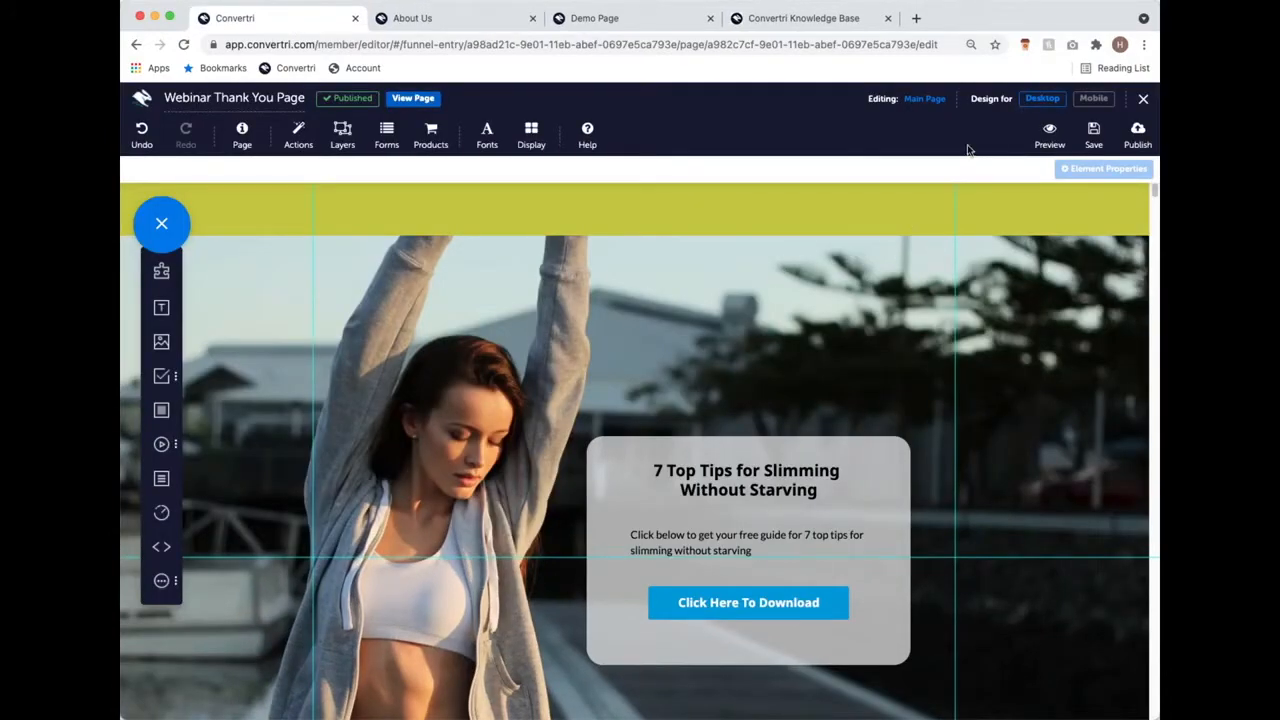
Step: Close the thank-you page editor and open the Webinar Landing Page for editing from the funnel
click(1145, 102)
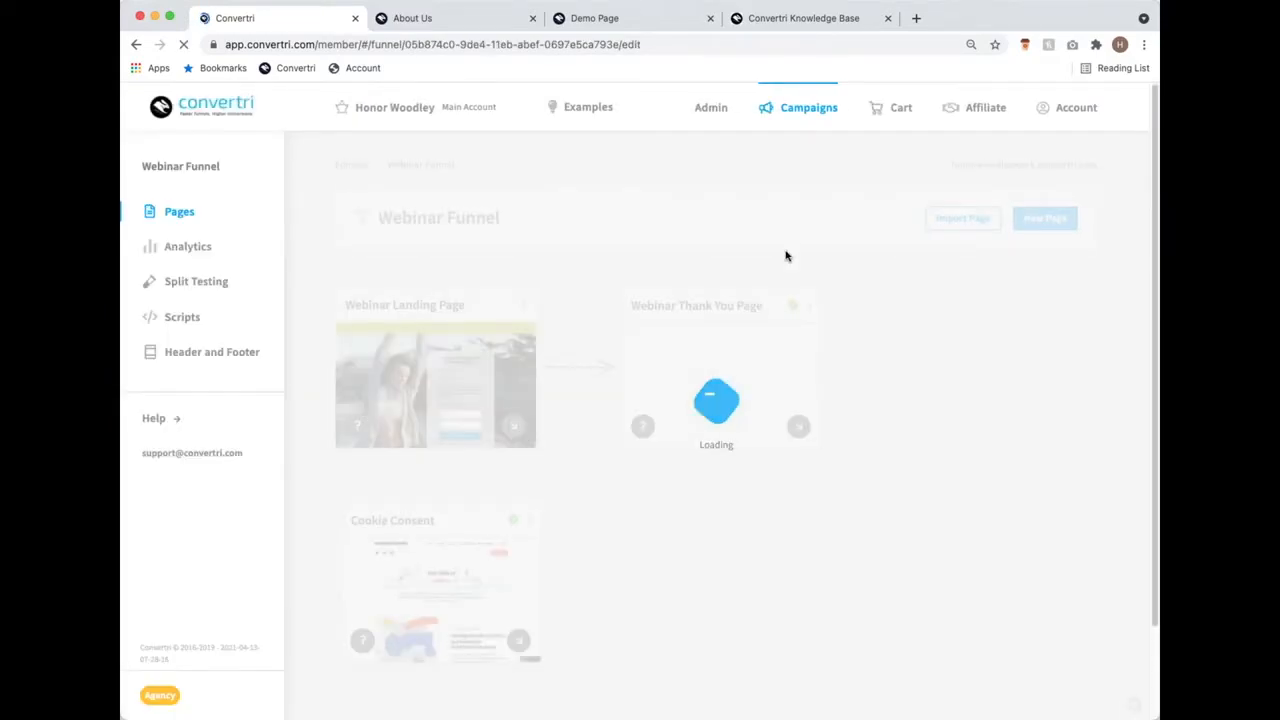
mouse_move(411, 321)
click(427, 382)
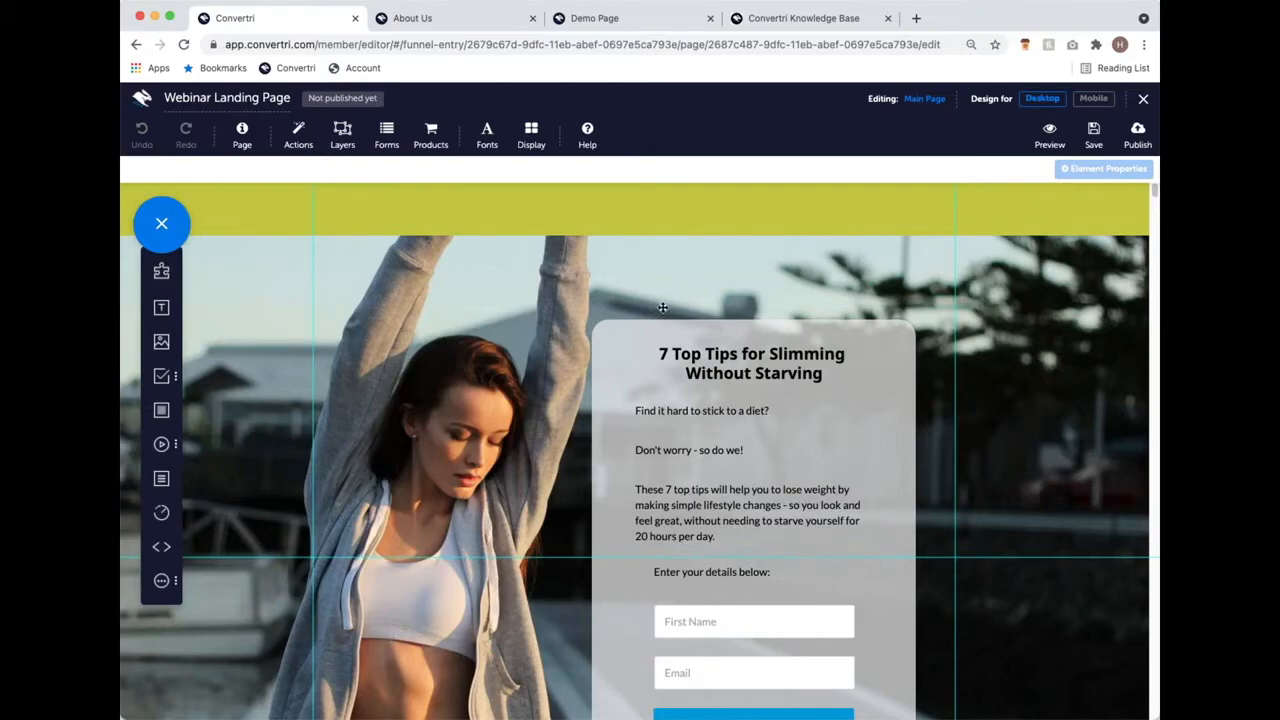
Step: Open the landing page's Configure Form dialog and list its autoresponders, such as MailChimp and AWeber
click(386, 140)
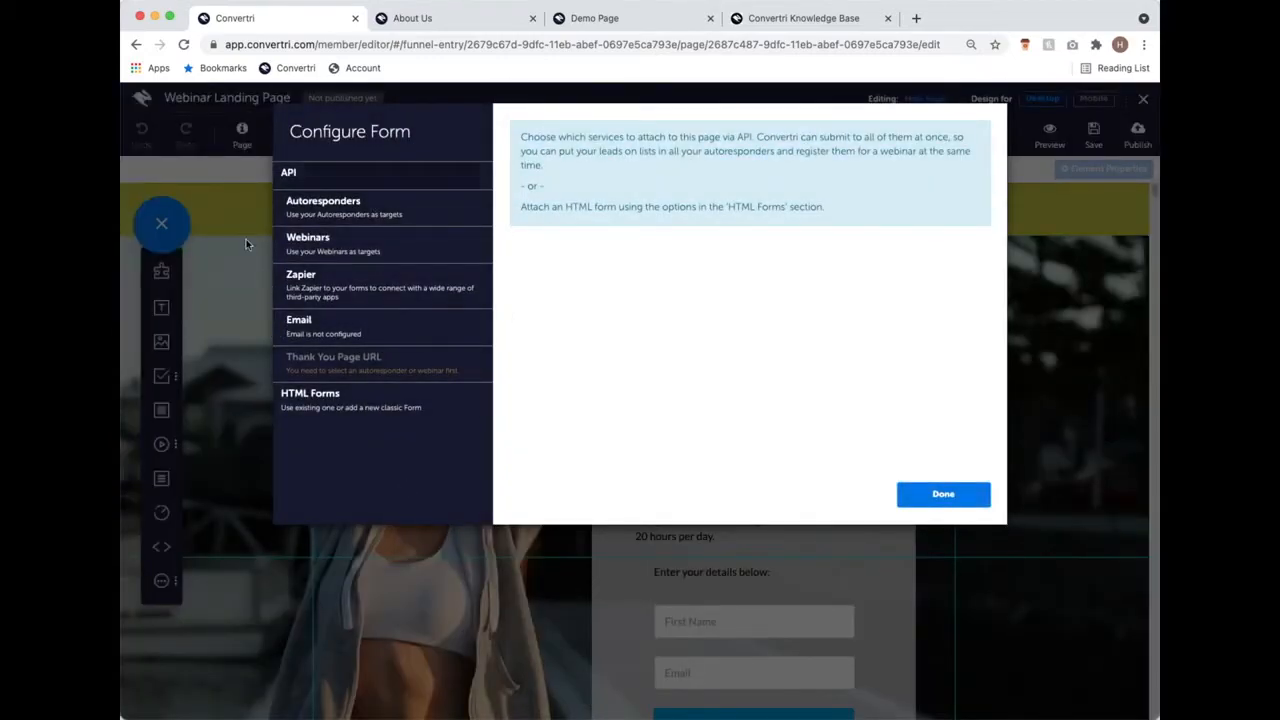
click(394, 221)
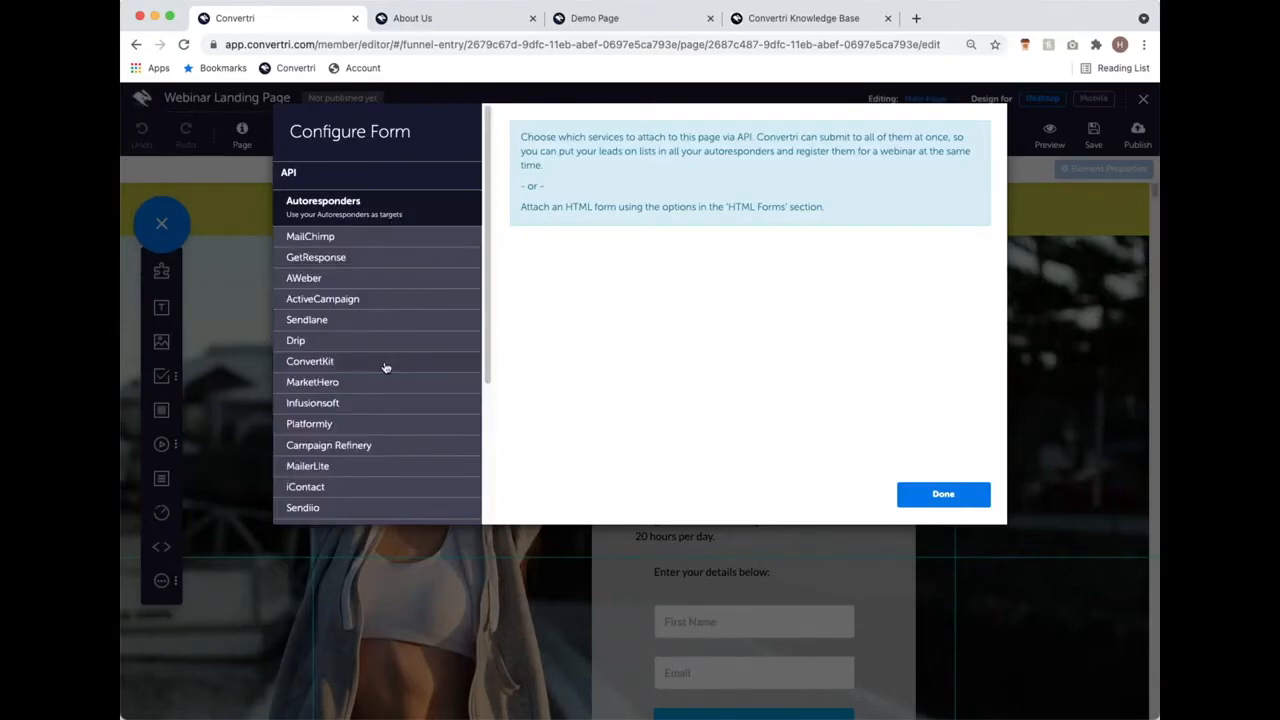
scroll(388, 350, down, 3)
scroll(386, 340, up, 1)
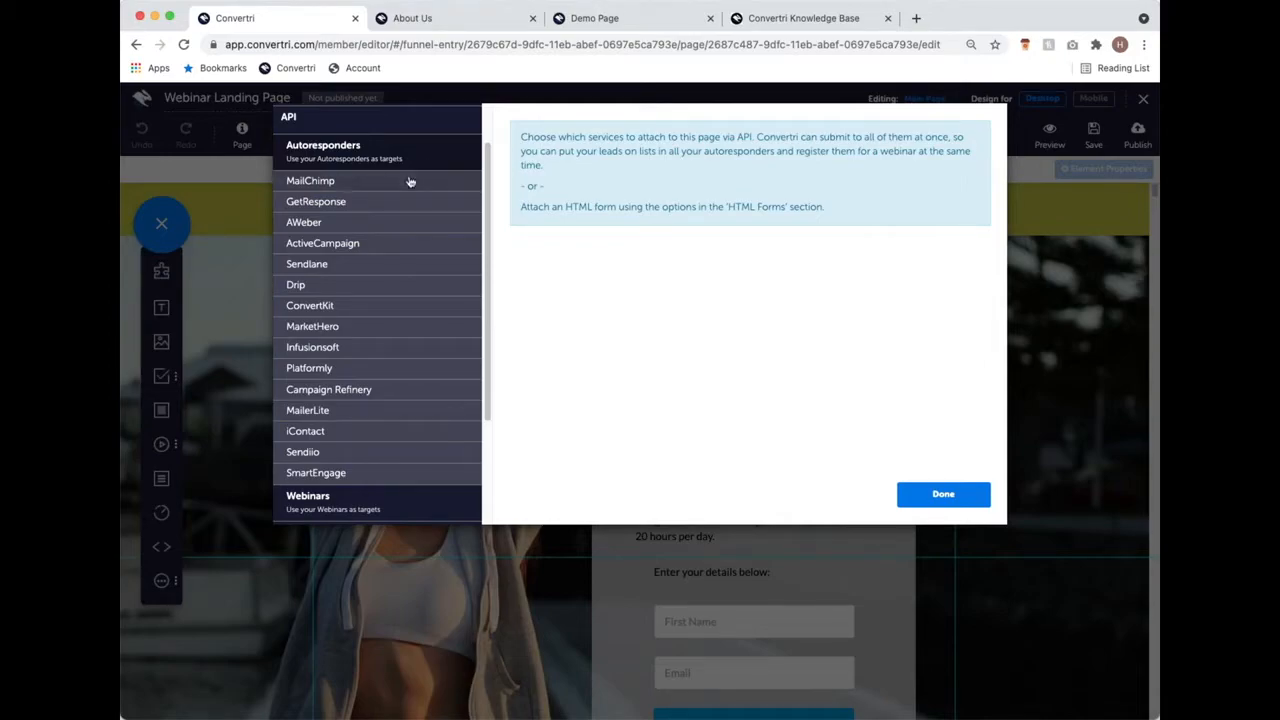
scroll(372, 192, up, 2)
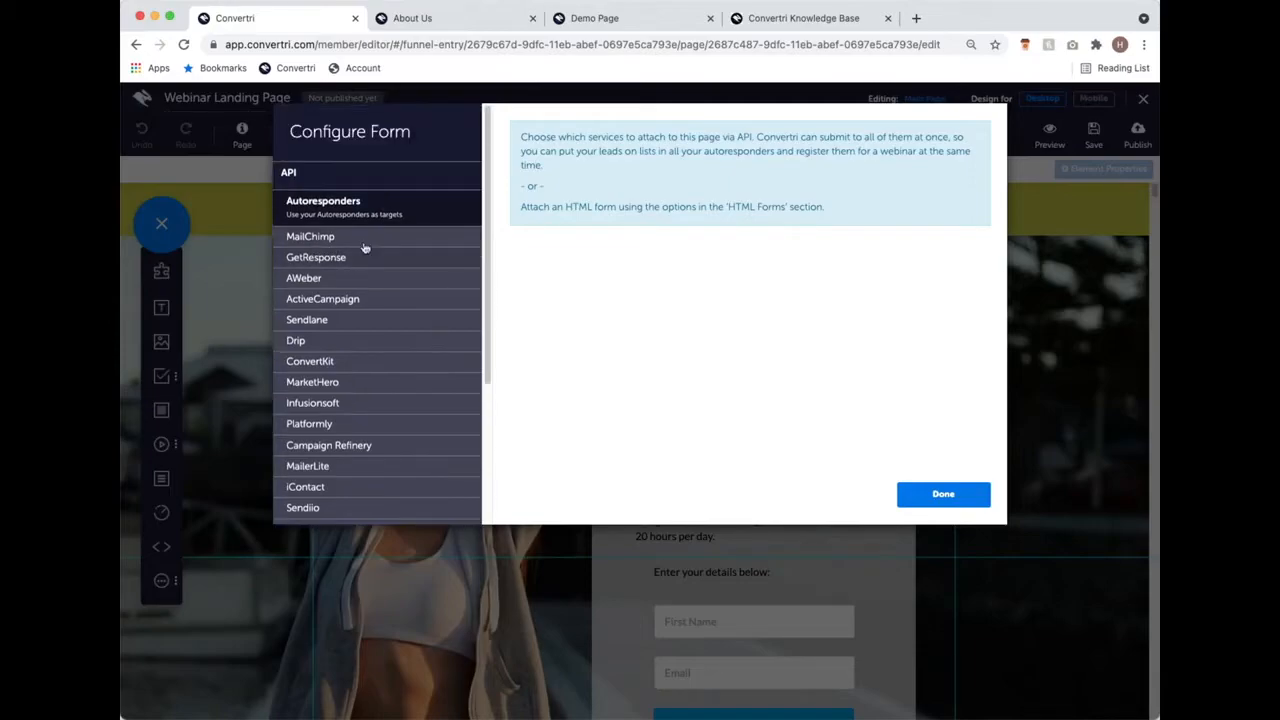
Step: Choose MailChimp as the form's autoresponder, targeting the Low-Carb Cookbook list
click(351, 240)
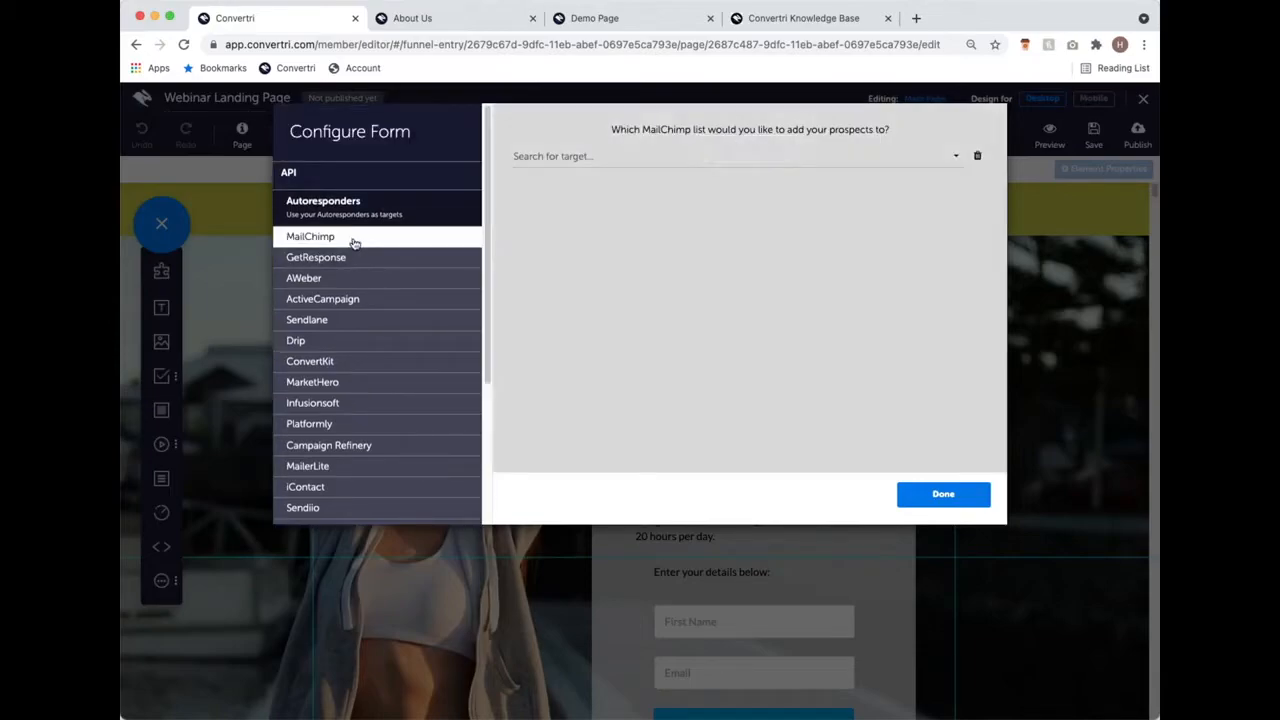
scroll(420, 360, down, 3)
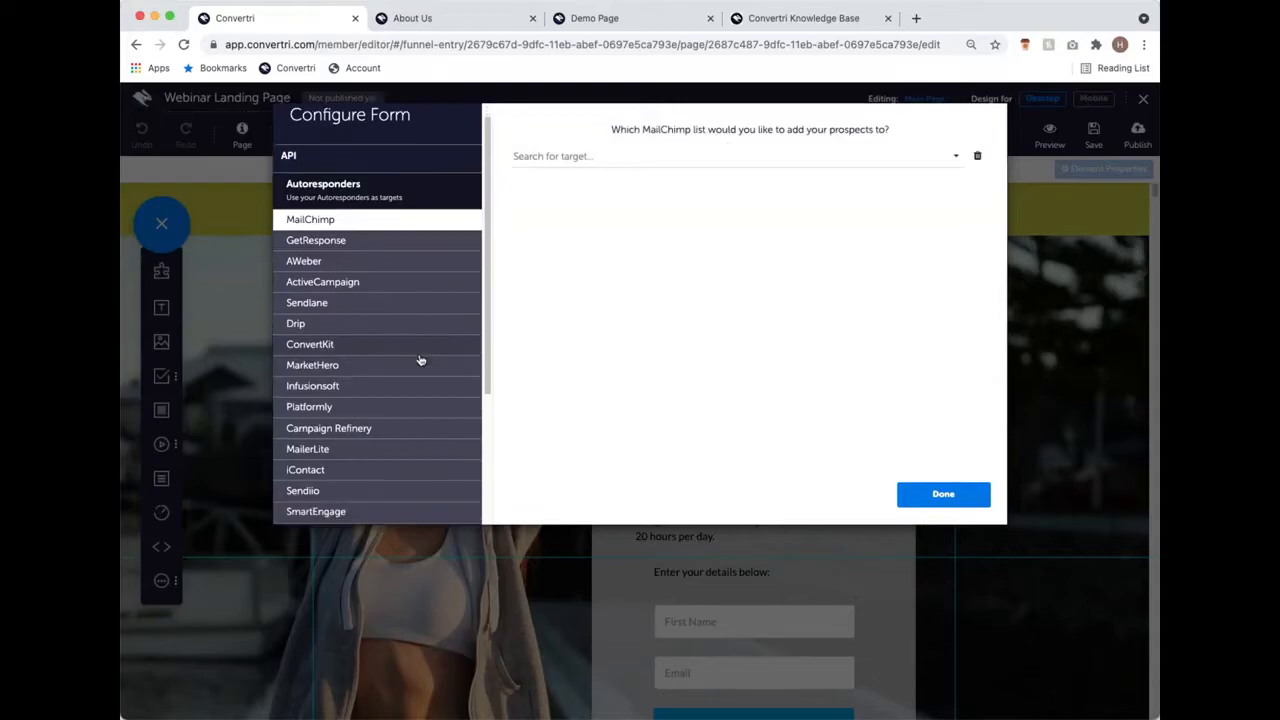
scroll(420, 362, down, 2)
scroll(428, 350, up, 3)
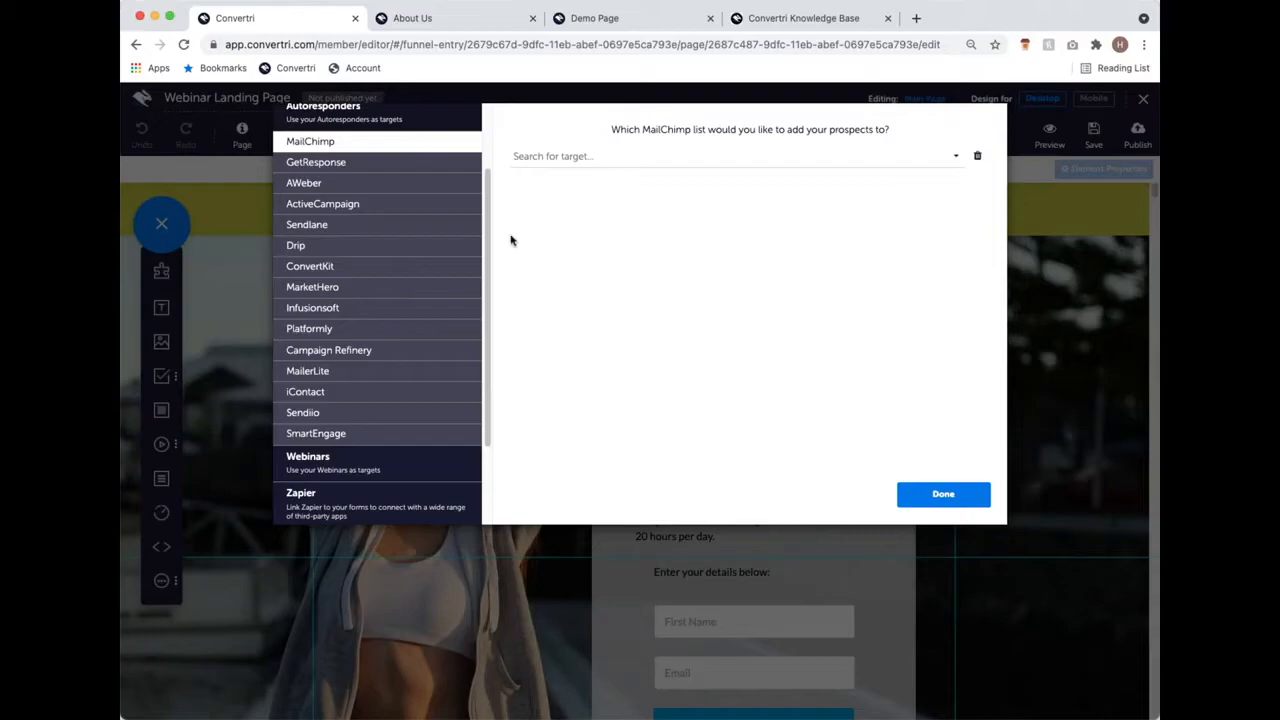
click(603, 160)
click(603, 177)
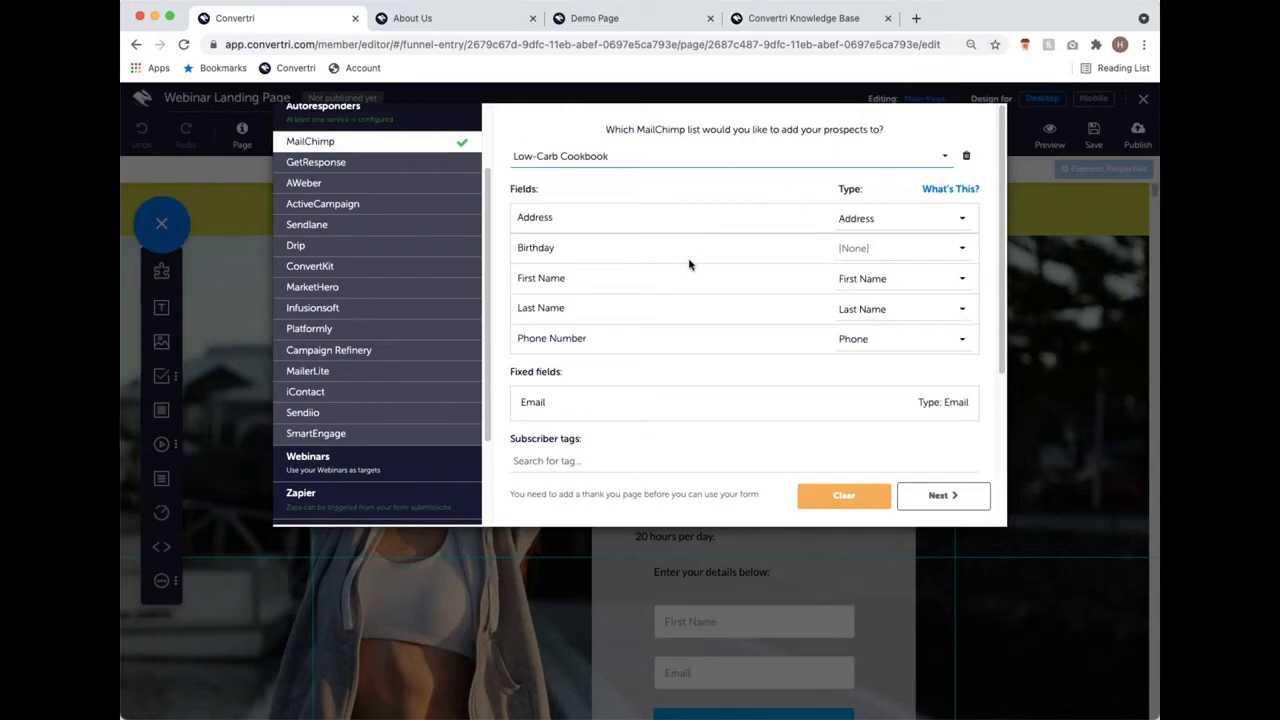
scroll(693, 266, down, 1)
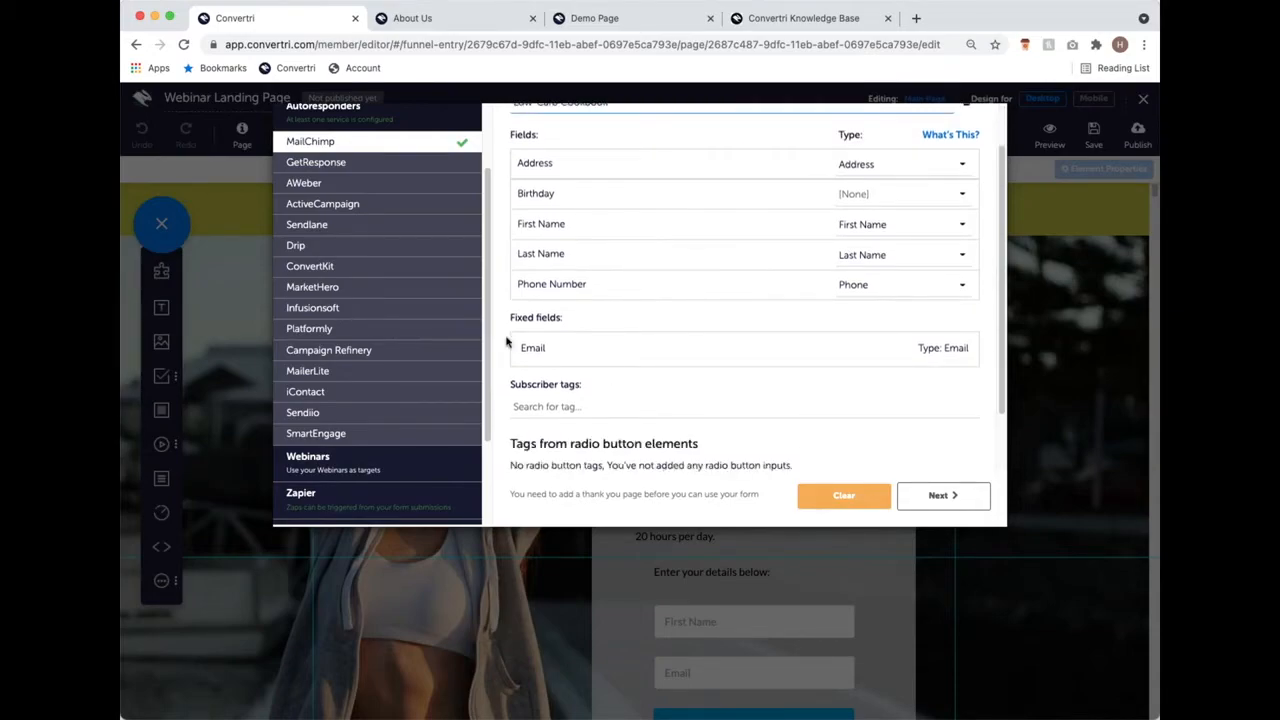
scroll(733, 288, up, 1)
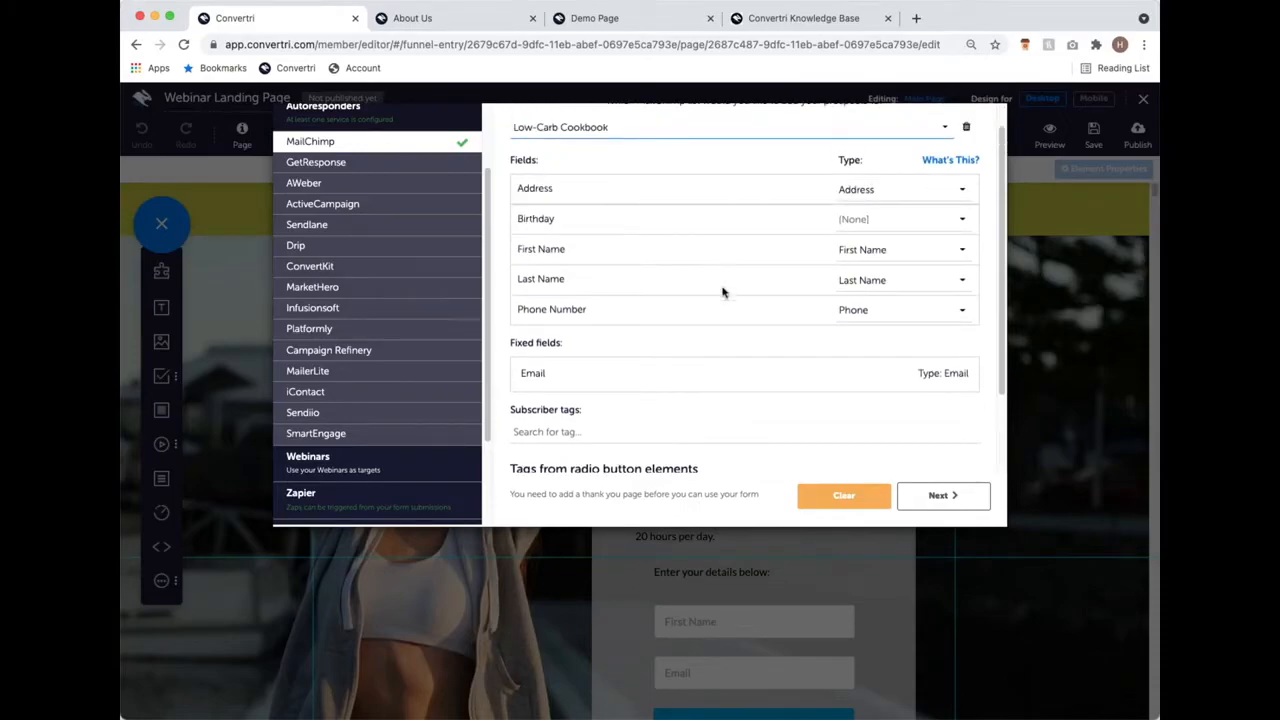
scroll(697, 166, up, 1)
scroll(697, 166, up, 1)
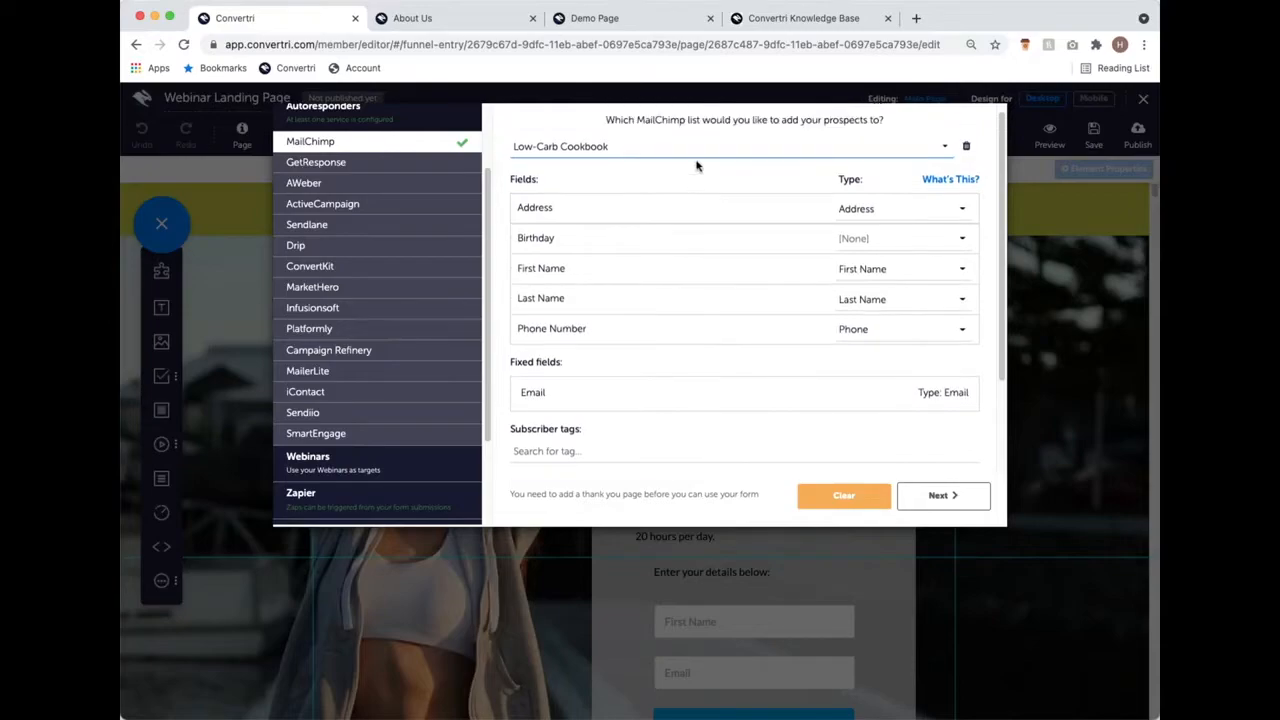
Step: Map the form's Address and First Name fields to the Address and First Name types
click(881, 210)
click(878, 227)
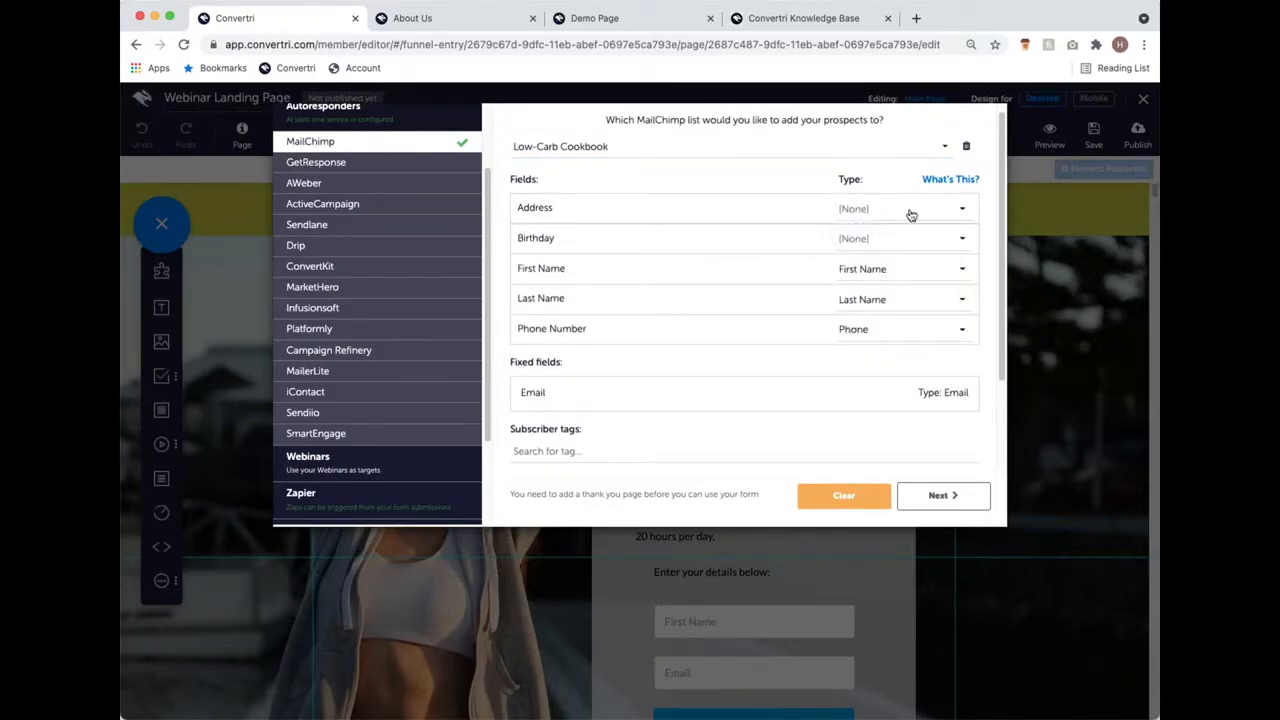
click(914, 270)
click(902, 288)
click(920, 214)
scroll(932, 296, down, 1)
scroll(932, 296, down, 3)
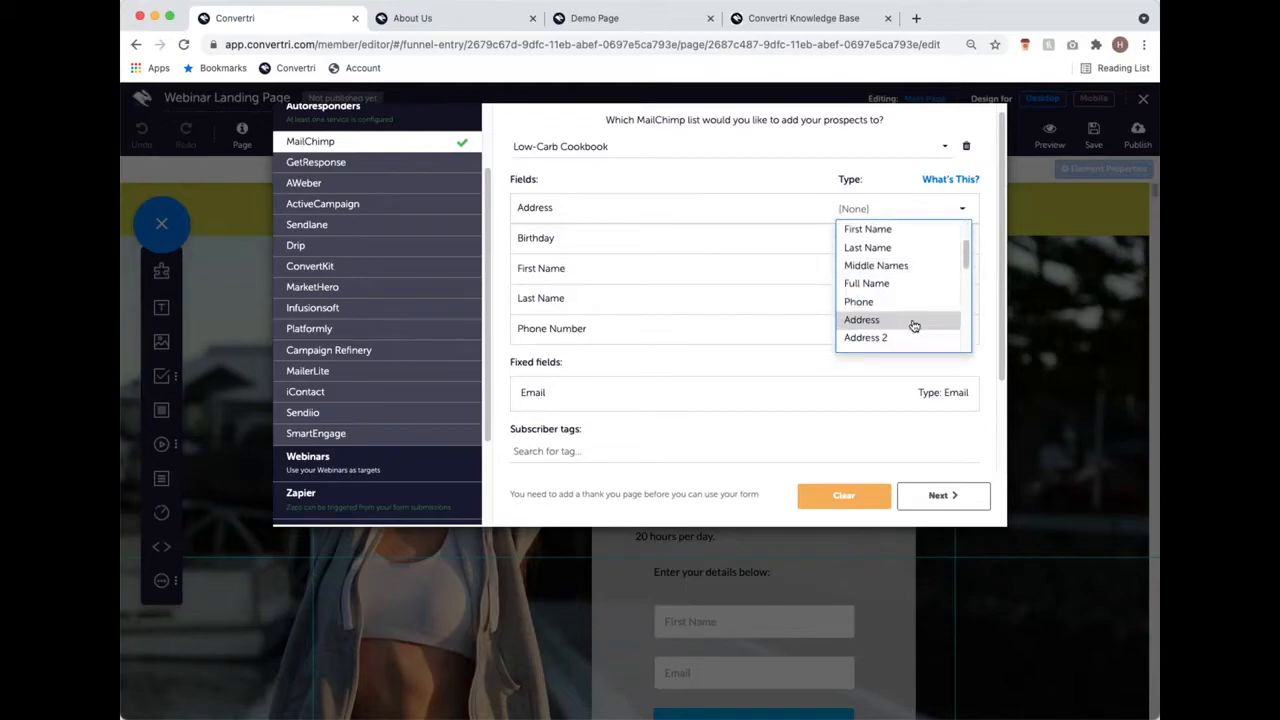
click(915, 322)
click(908, 270)
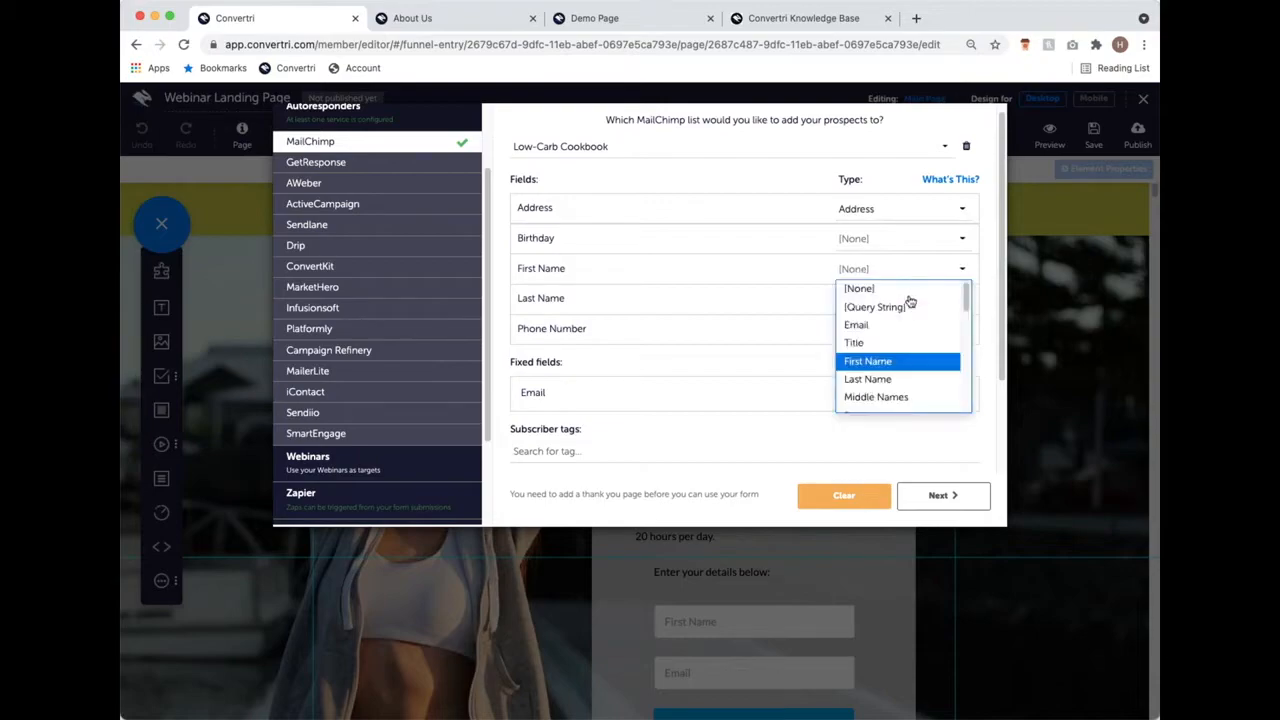
click(905, 360)
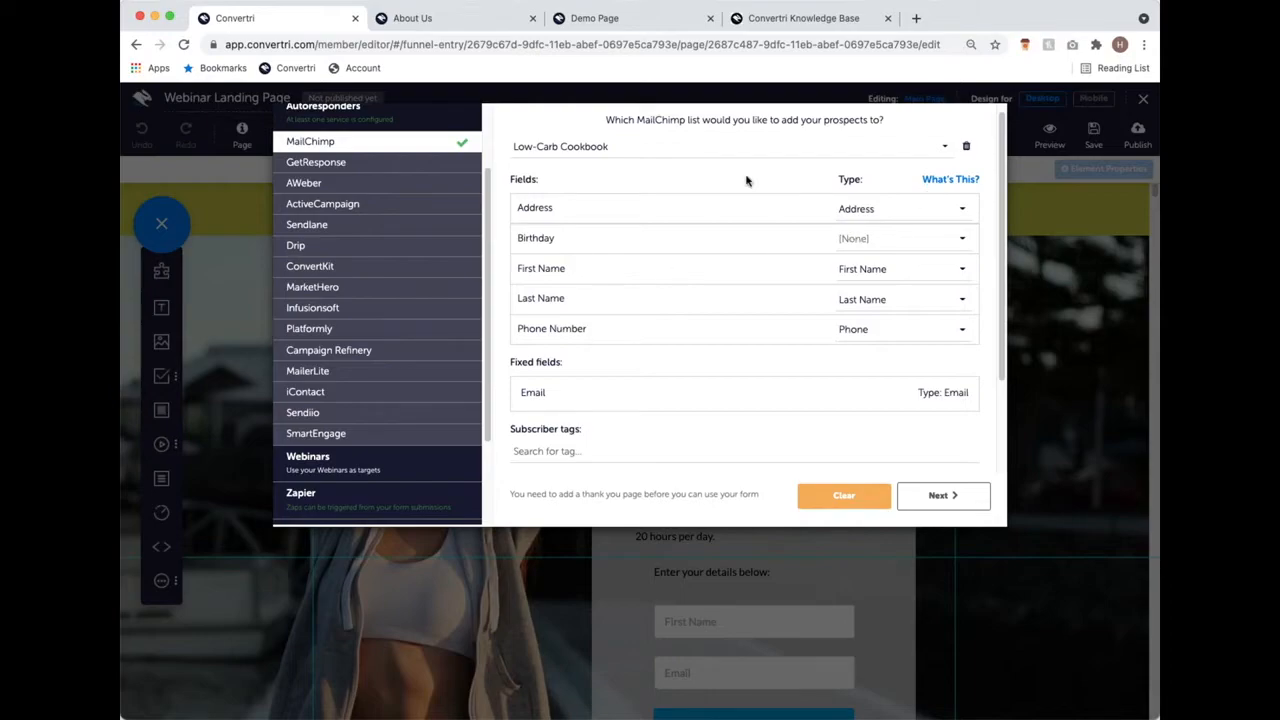
Step: Accept the MailChimp mapping for Address, First Name, Last Name and Phone and advance to the redirect options
click(953, 497)
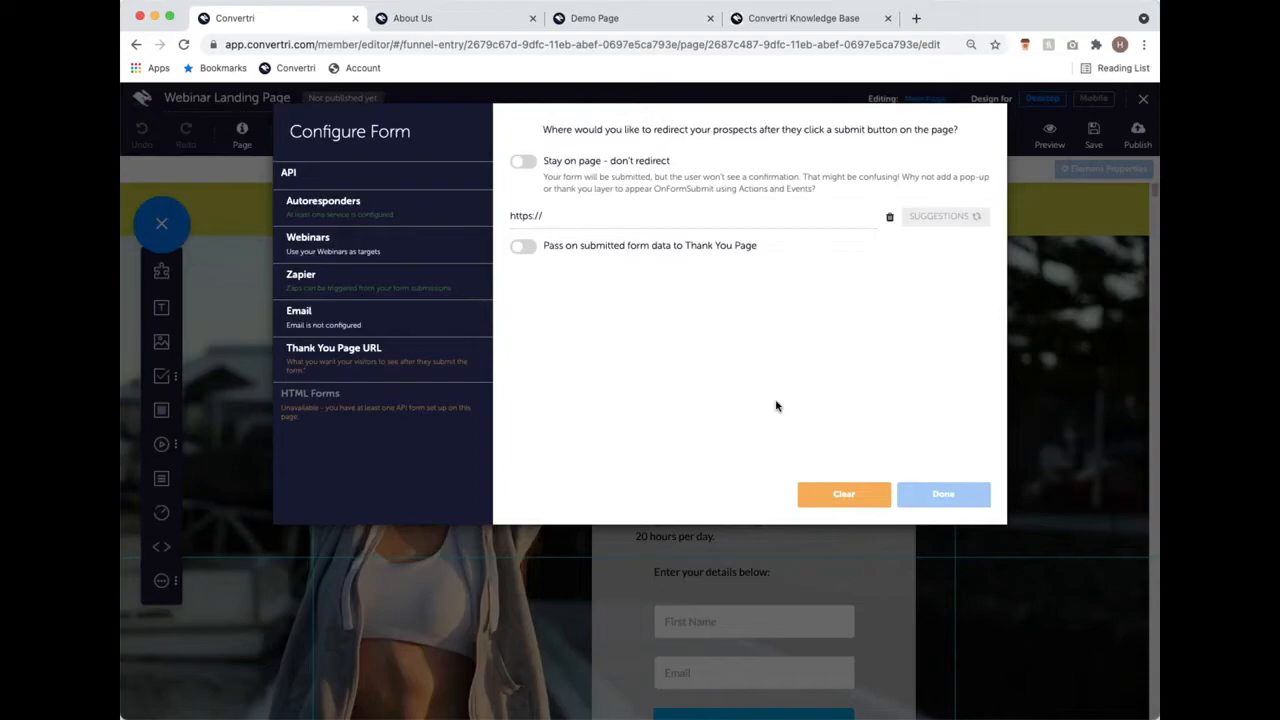
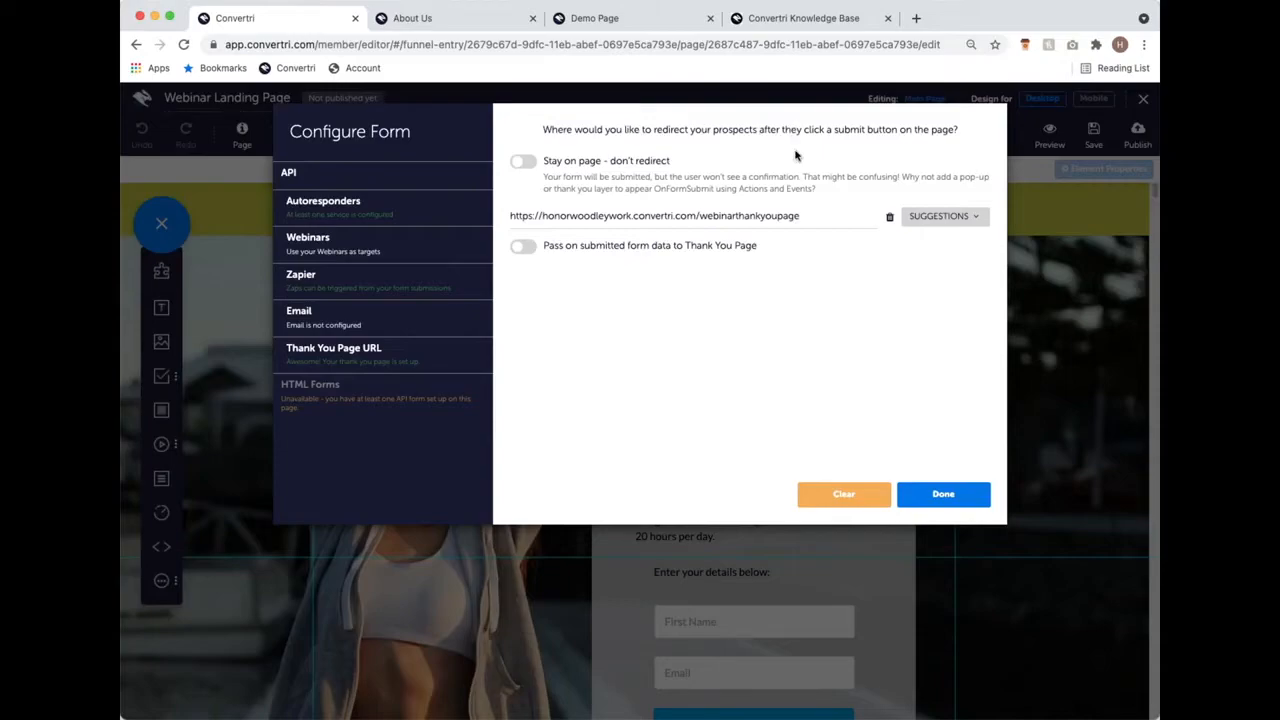
Step: Paste the webinar thank-you page URL as the redirect, leaving 'Stay on page' off
click(523, 163)
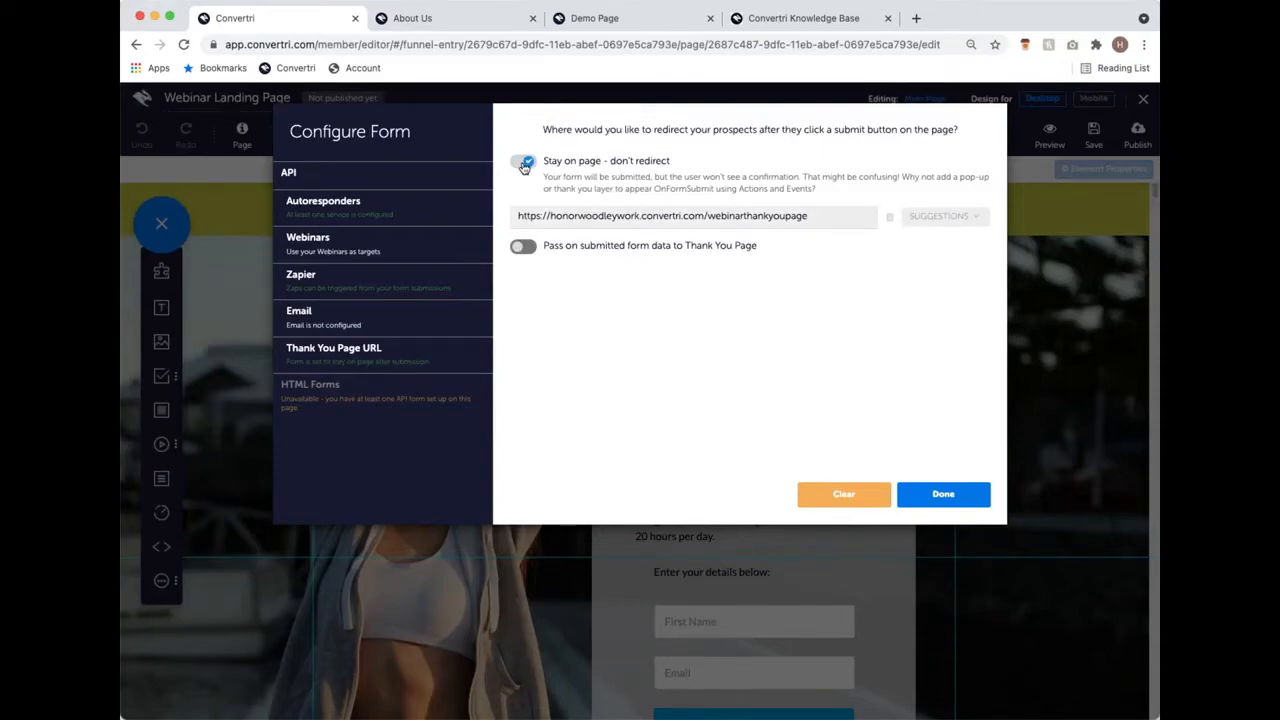
click(523, 163)
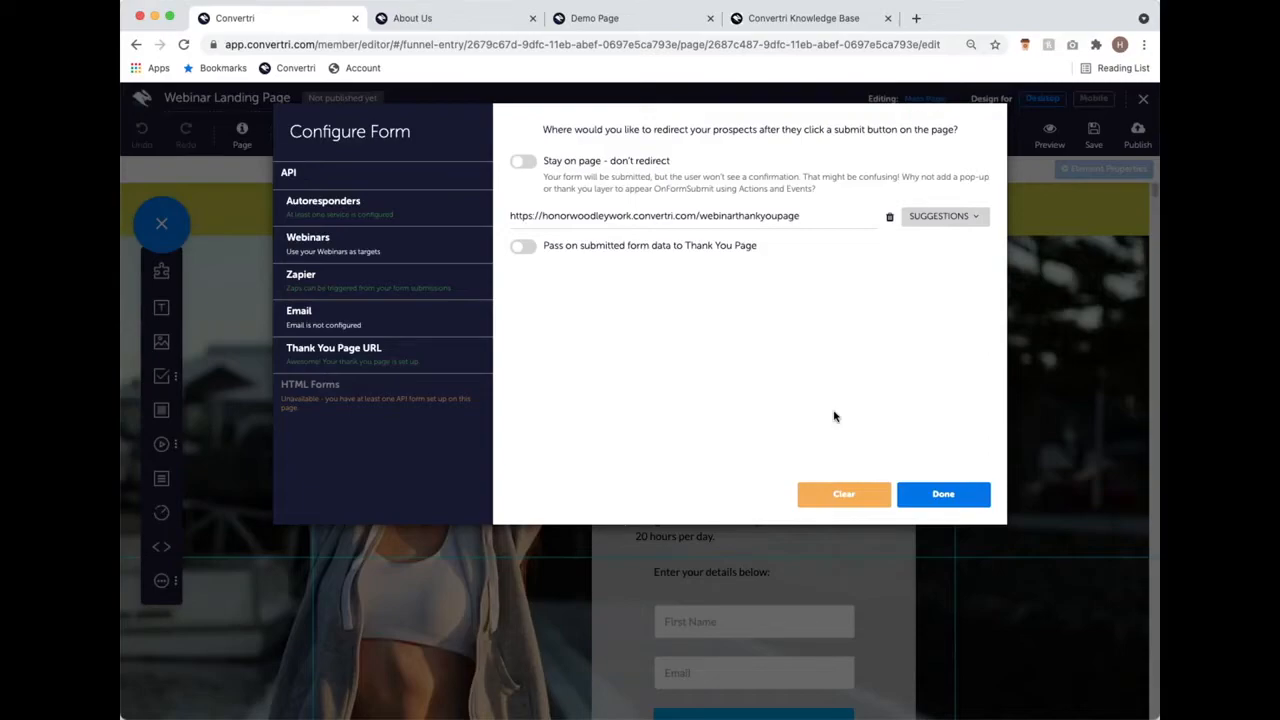
click(832, 216)
Step: Verify the redirect URL matches the Webinar Thank You Page suggestion and finish the form setup
triple_click(510, 217)
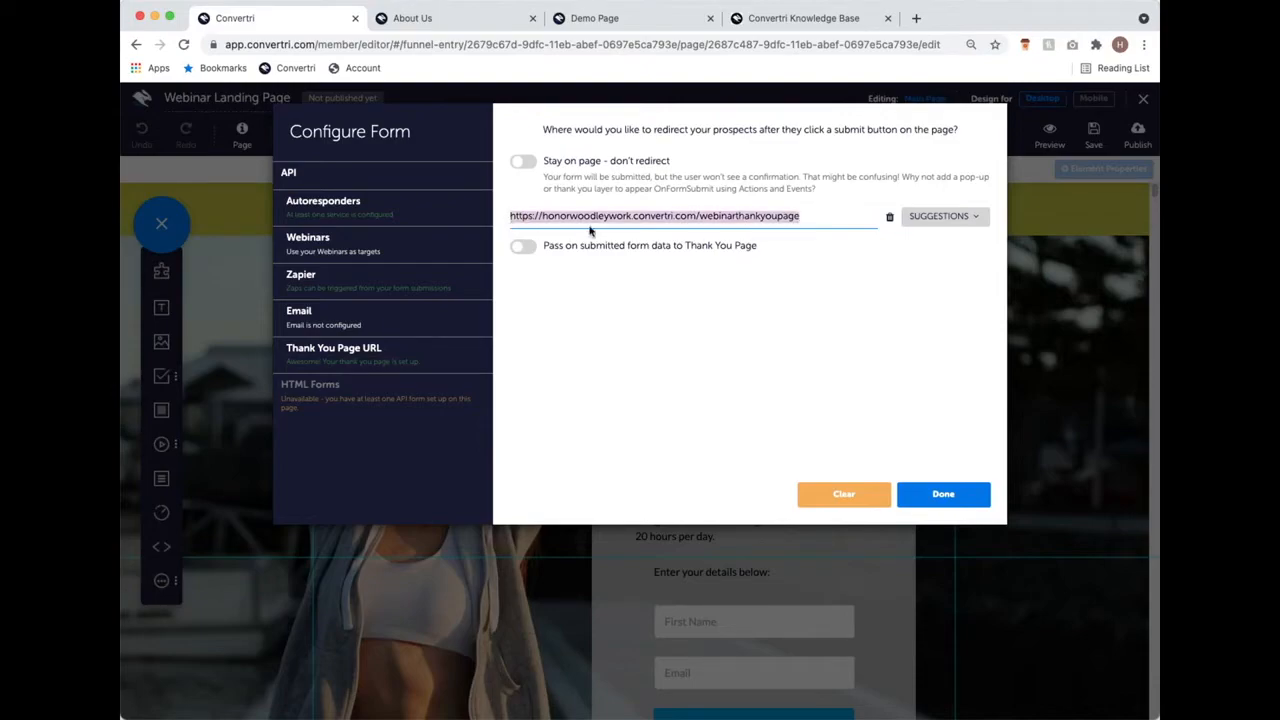
click(880, 315)
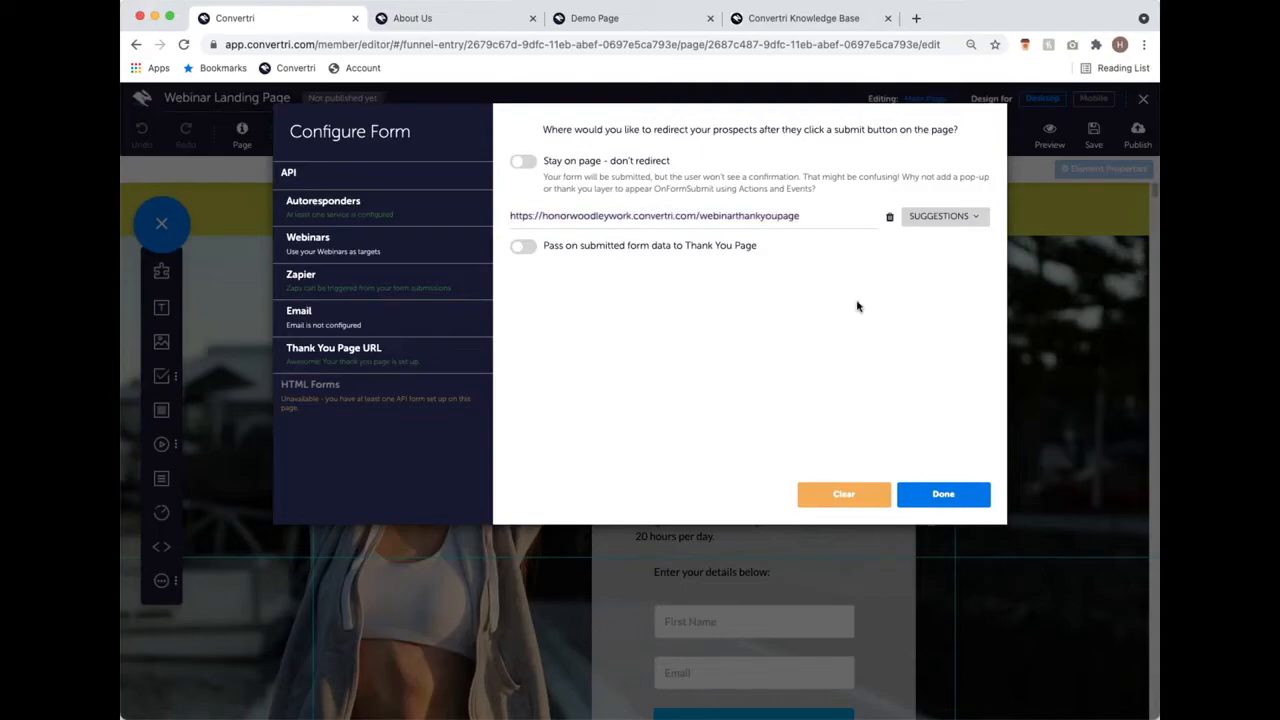
click(975, 218)
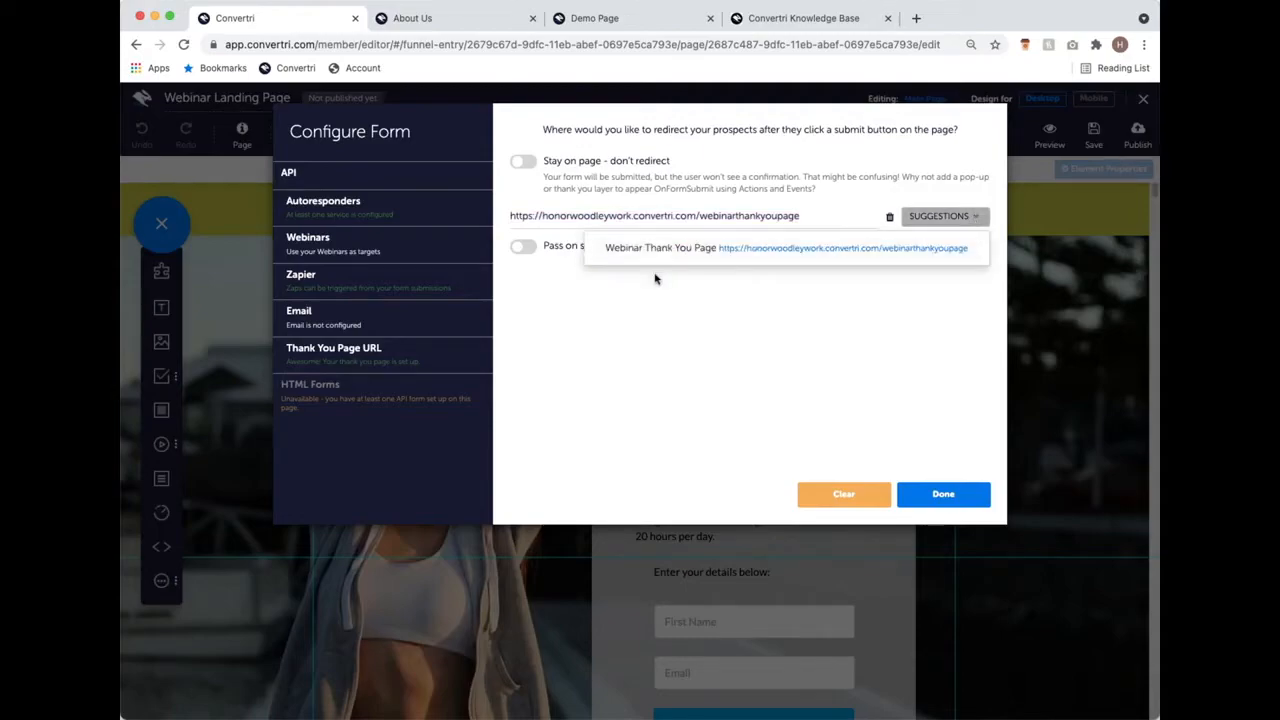
click(700, 355)
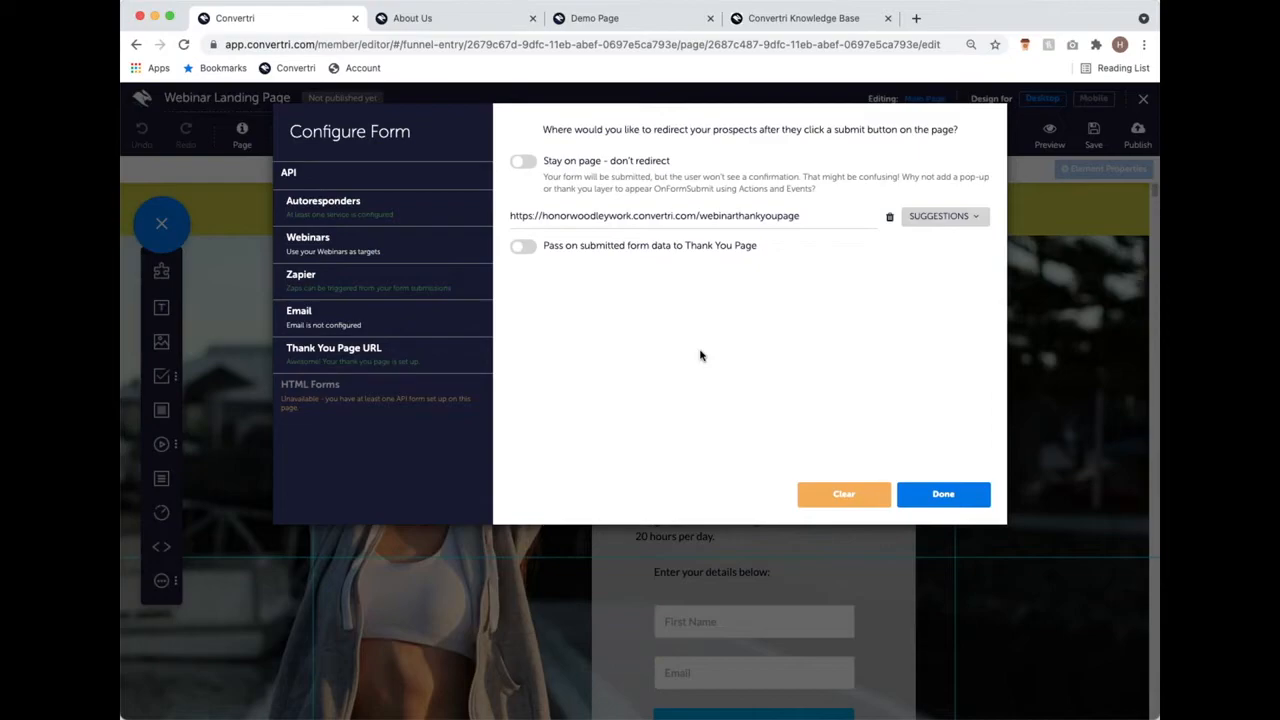
click(816, 216)
click(955, 503)
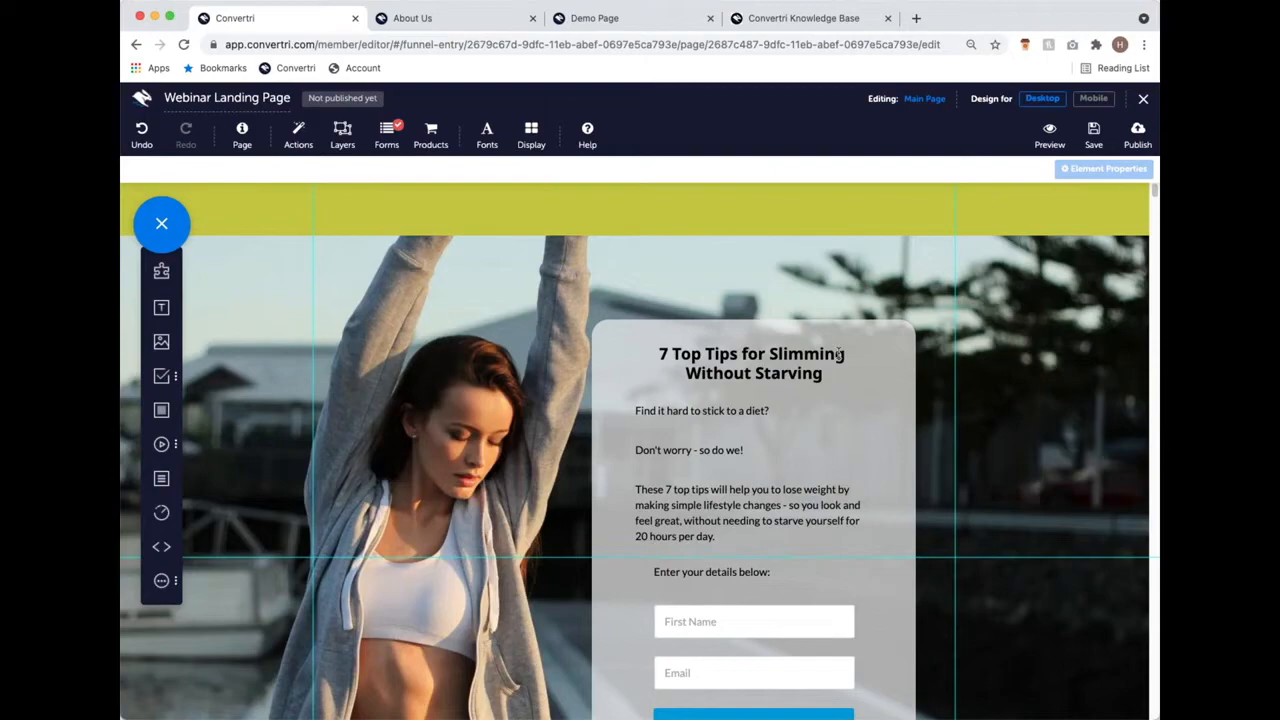
Step: Publish the page at the path 'webinarlandingpage' and view the live page
click(1140, 135)
text(webinar)
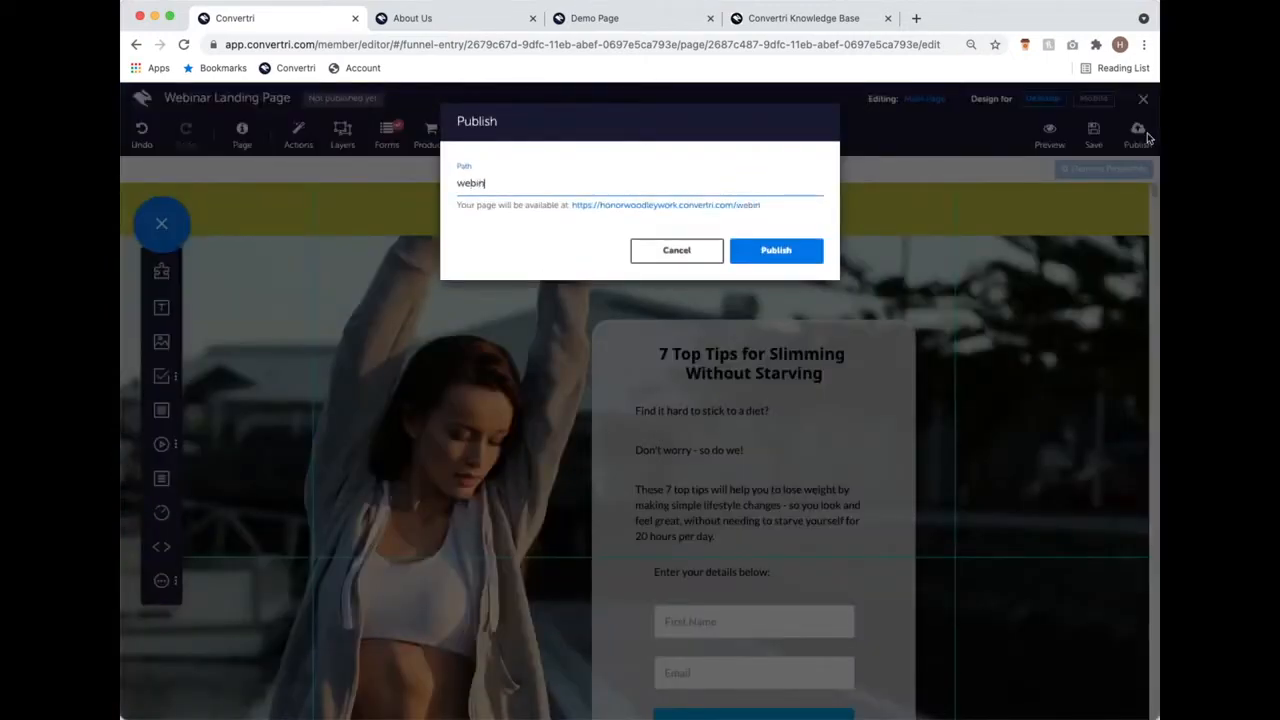
text(landingpage)
click(805, 251)
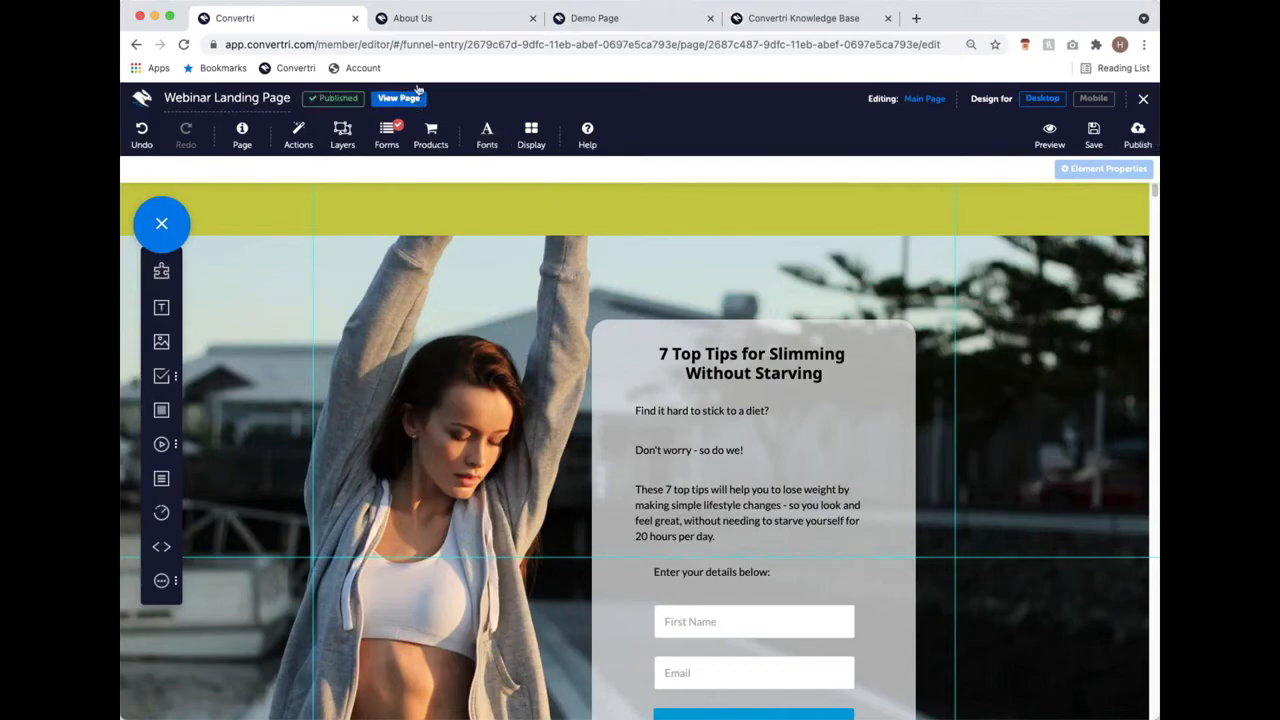
click(405, 99)
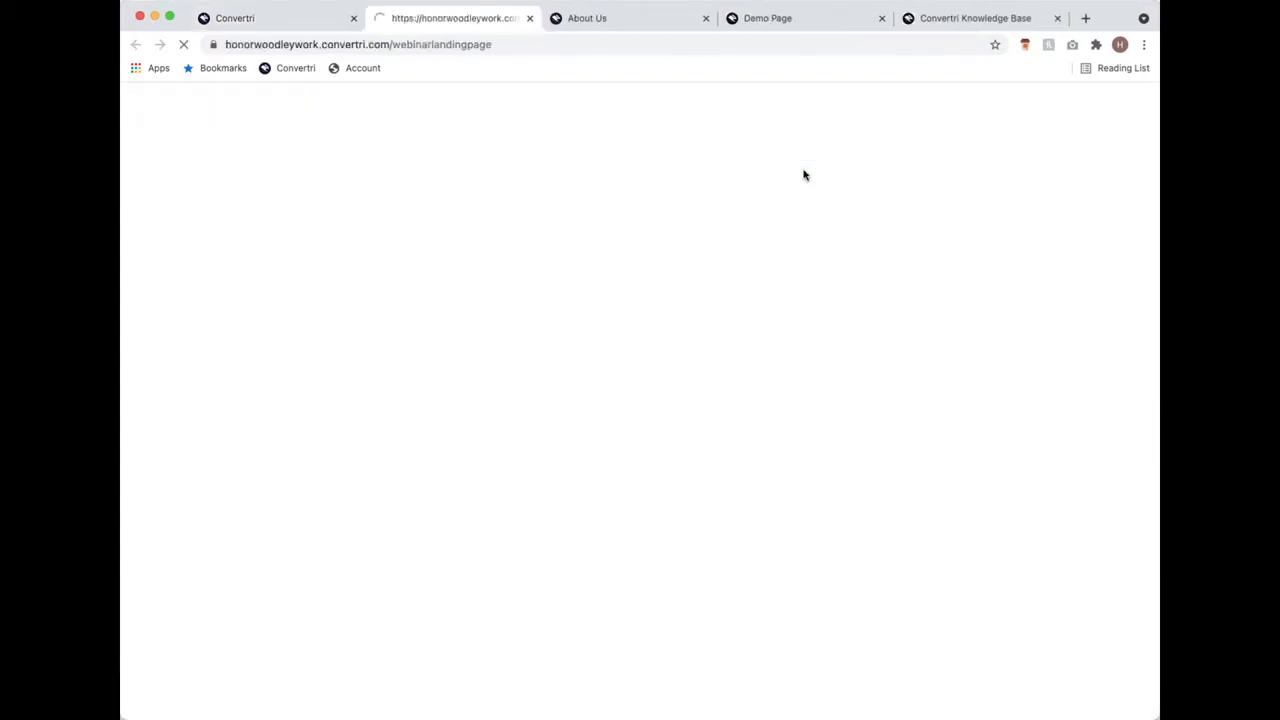
Step: Compare the live landing page against the Demo Page version
scroll(931, 291, down, 3)
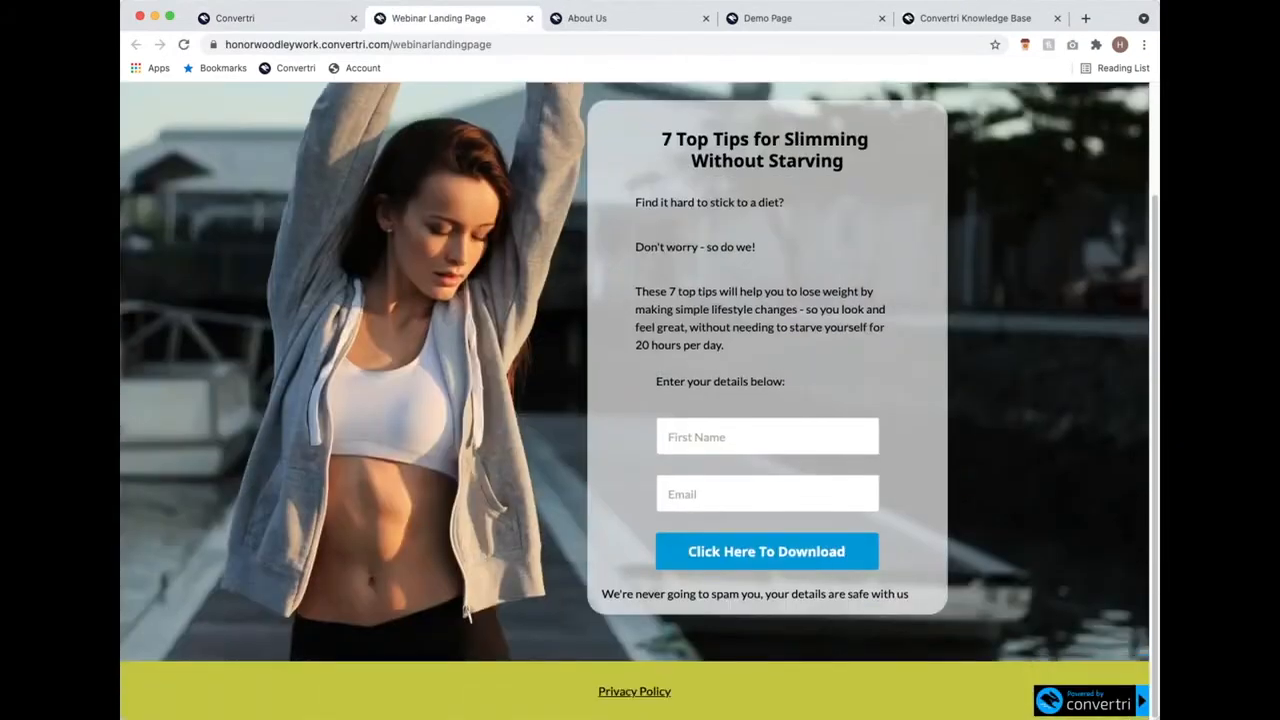
scroll(640, 380, up, 3)
click(785, 18)
scroll(585, 389, down, 3)
scroll(585, 389, up, 3)
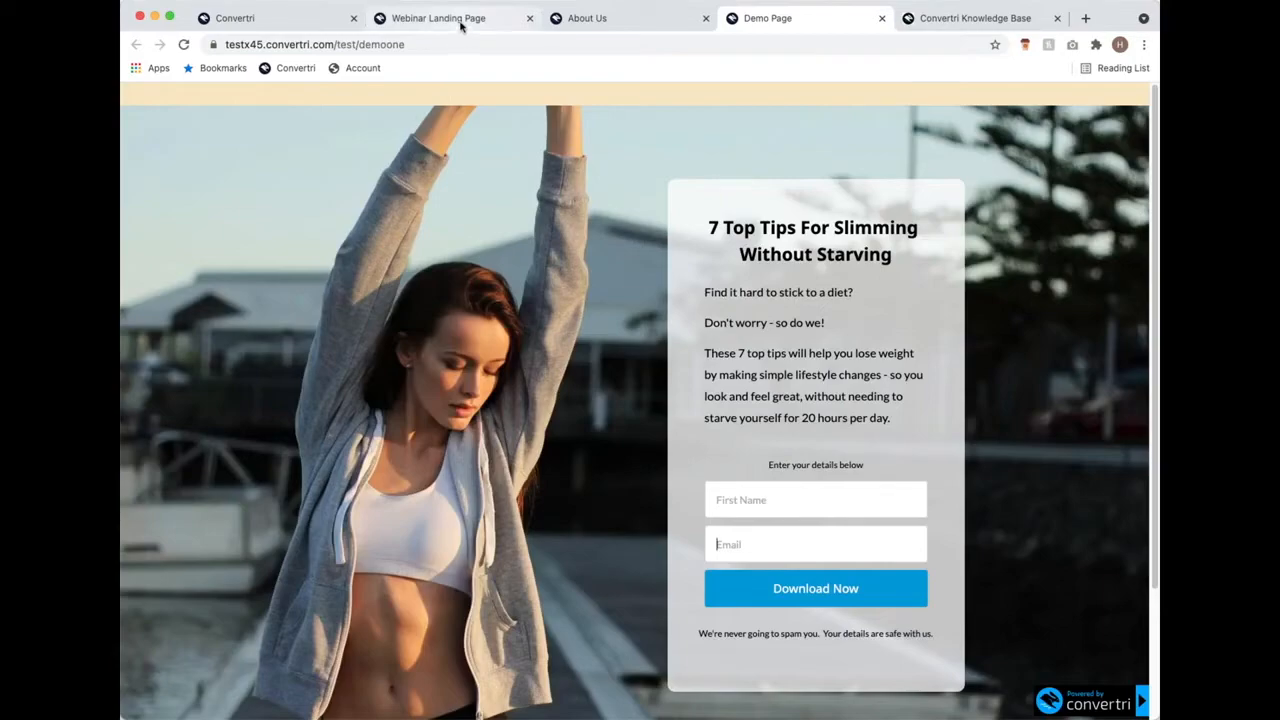
scroll(666, 223, down, 3)
scroll(666, 223, up, 3)
click(443, 17)
scroll(601, 252, down, 1)
Step: Submit a test sign-up with a first name and email, then close the thank-you tab and return to the editor
text(Honor)
click(745, 593)
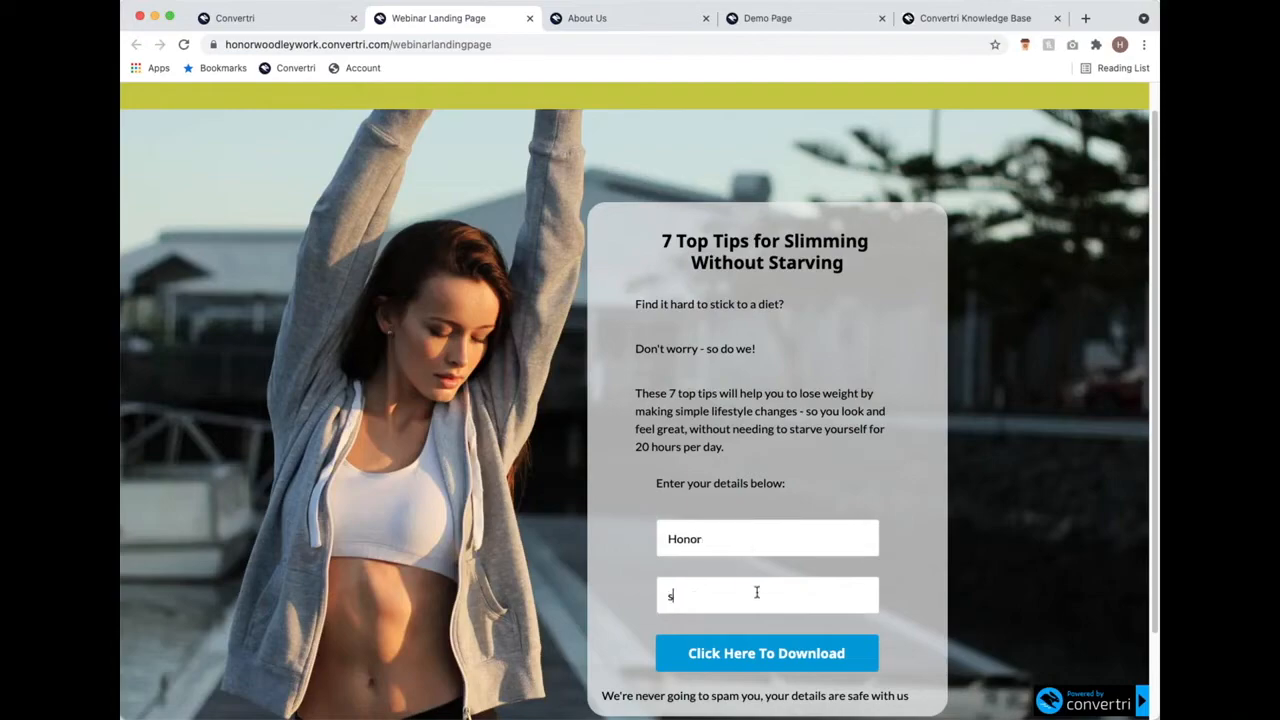
click(765, 651)
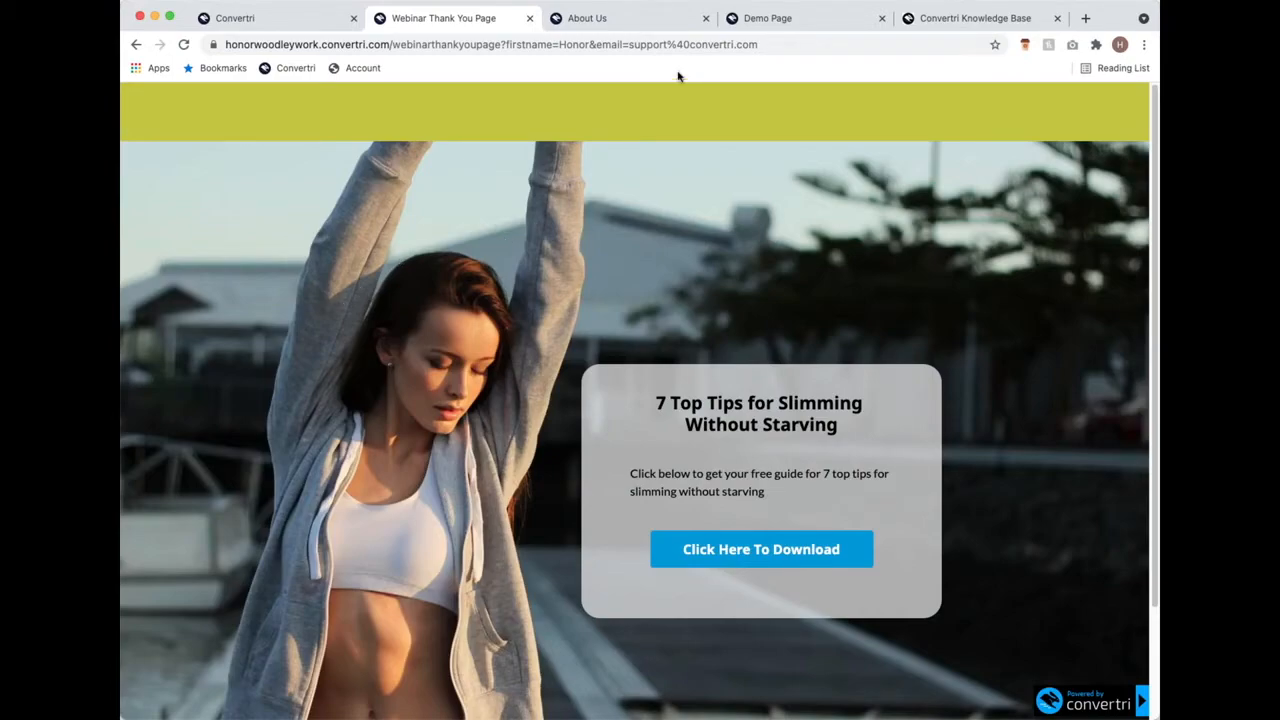
click(530, 18)
click(278, 30)
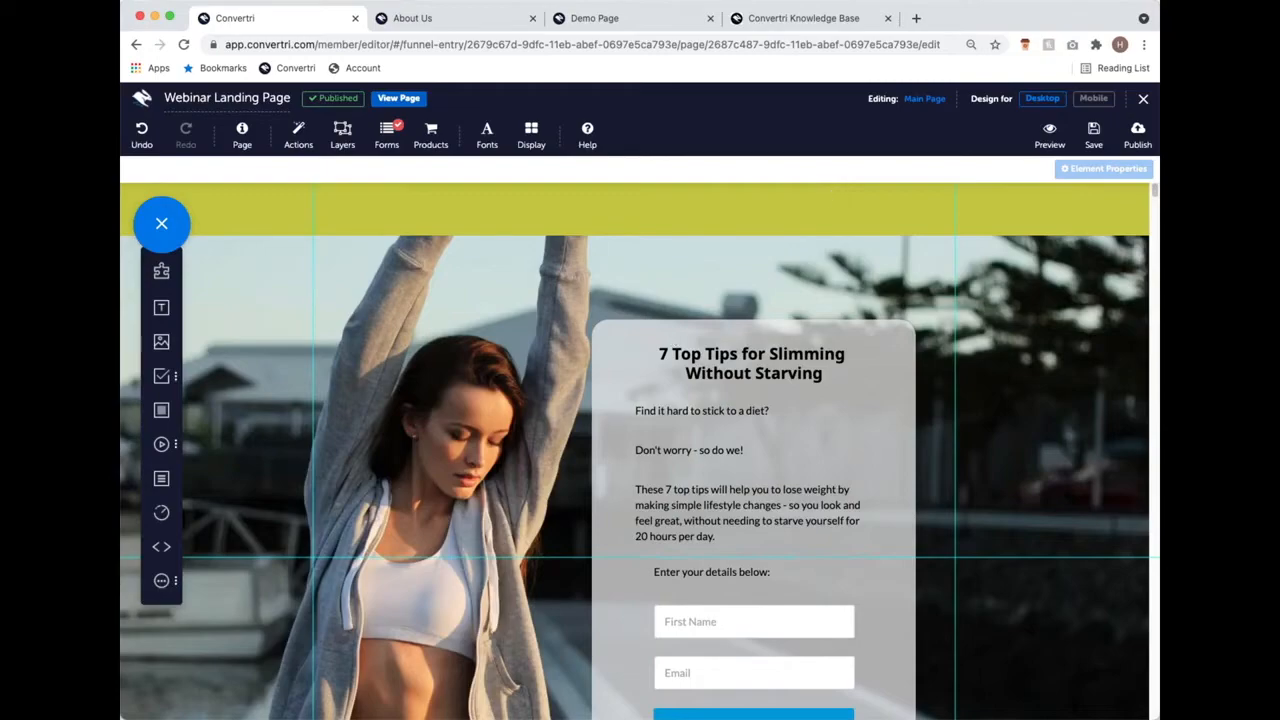
Step: Return to the Webinar Funnel overview, nudge the Cookie Consent card lower, and start a new page
click(1147, 102)
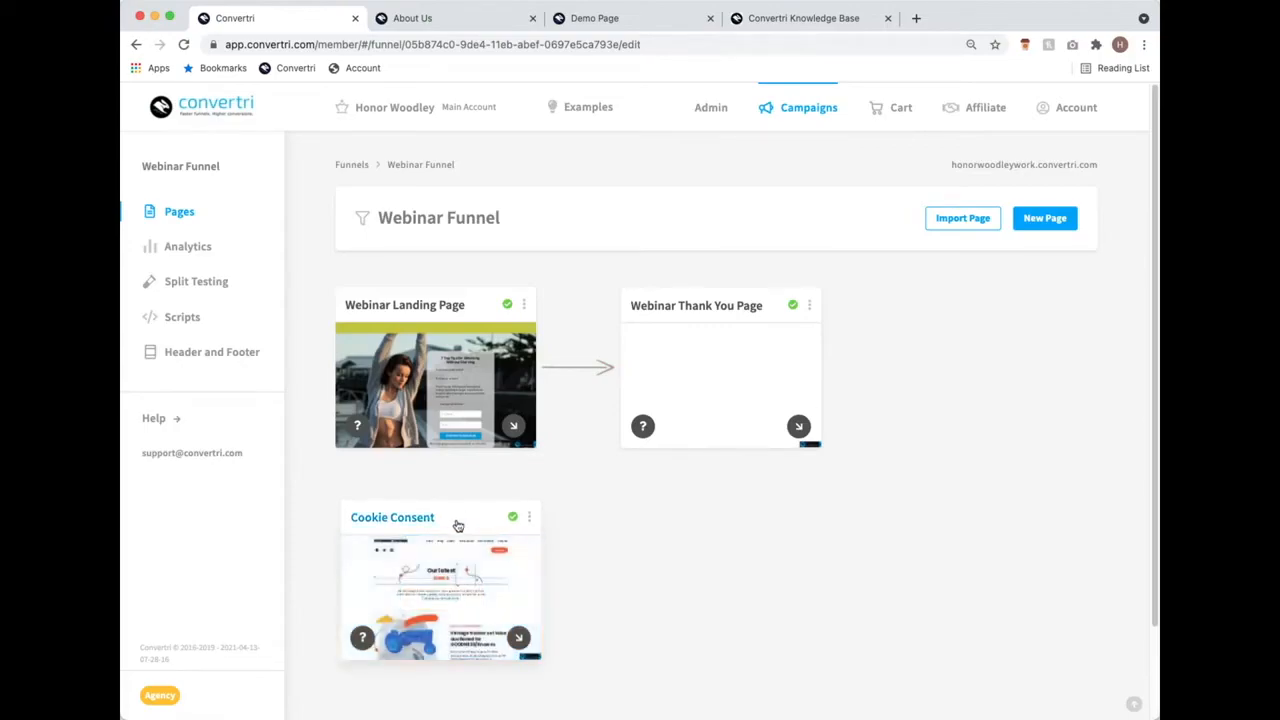
drag(457, 523, 449, 551)
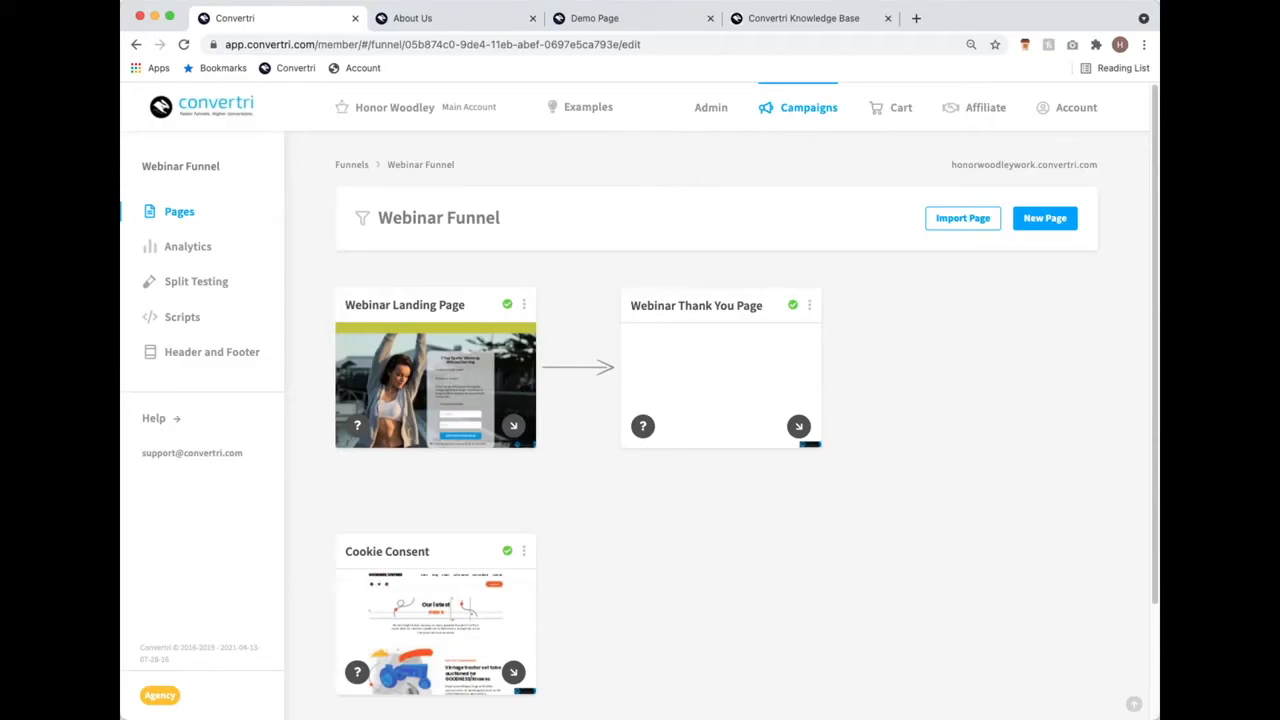
click(1041, 223)
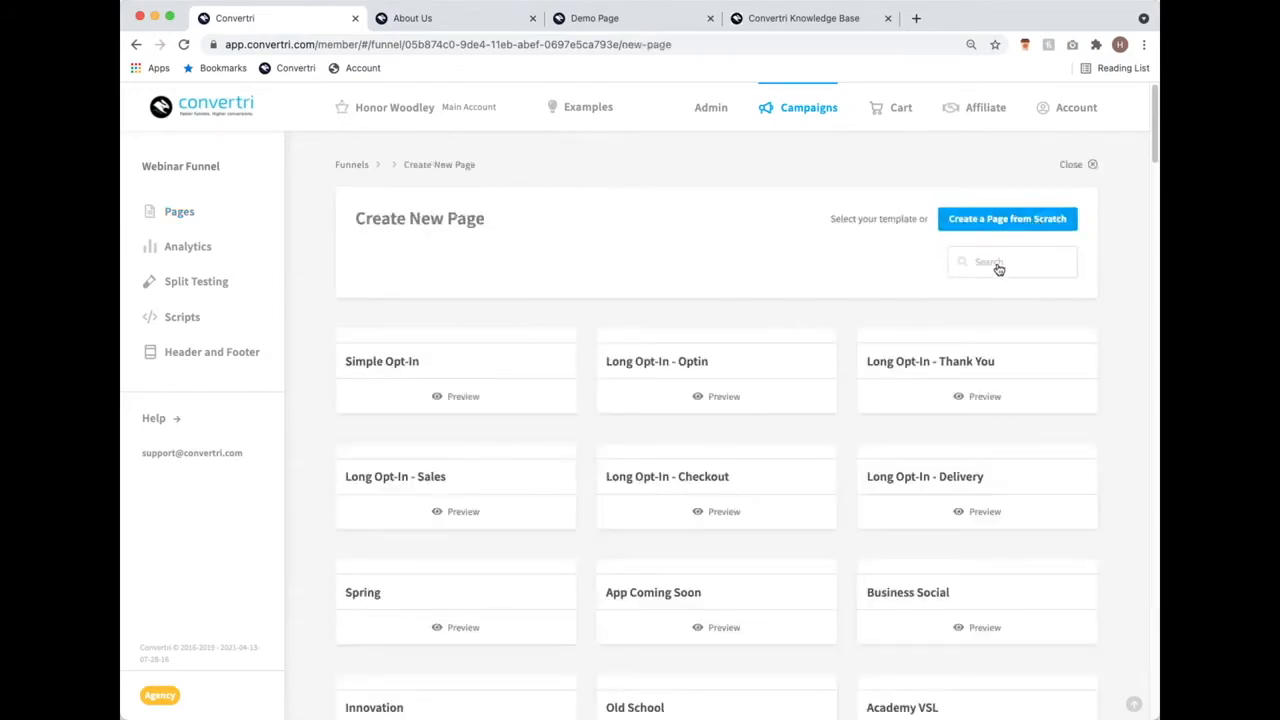
Step: Create a page named 'Editor Tips and Tricks' from the Coffee Shop template, found by searching 'coffee'
click(997, 264)
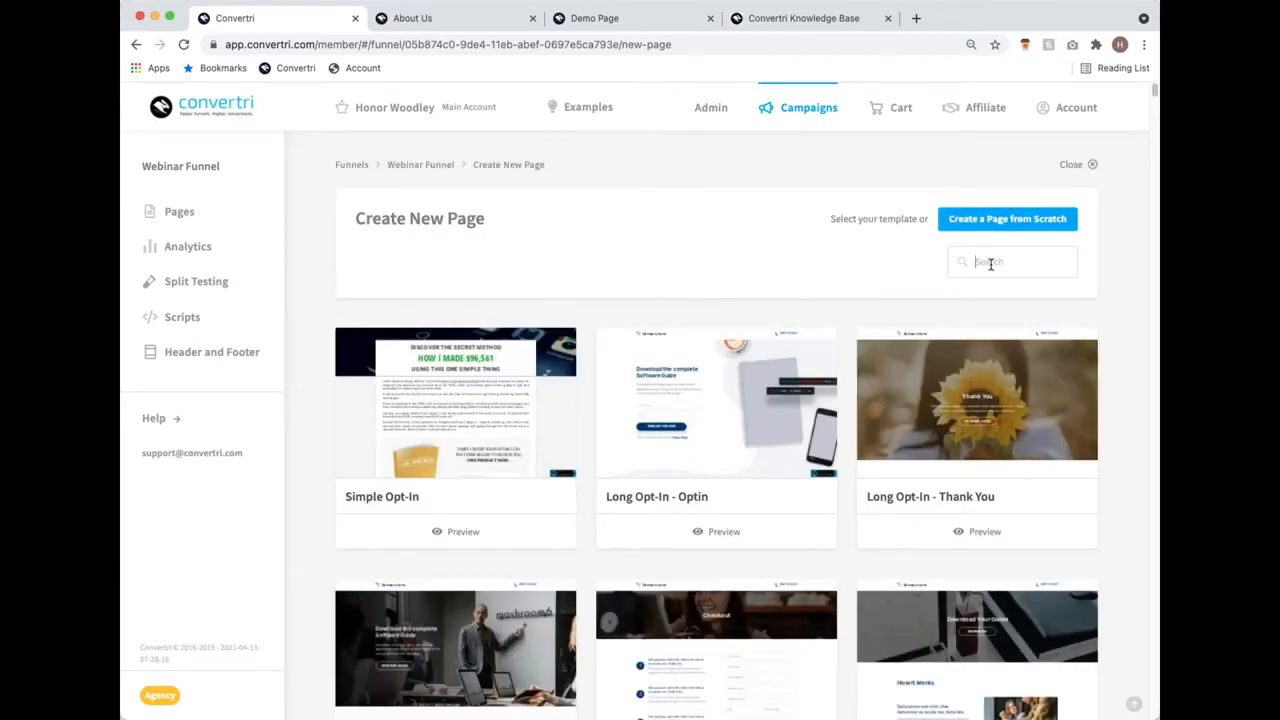
click(990, 263)
text(coffee)
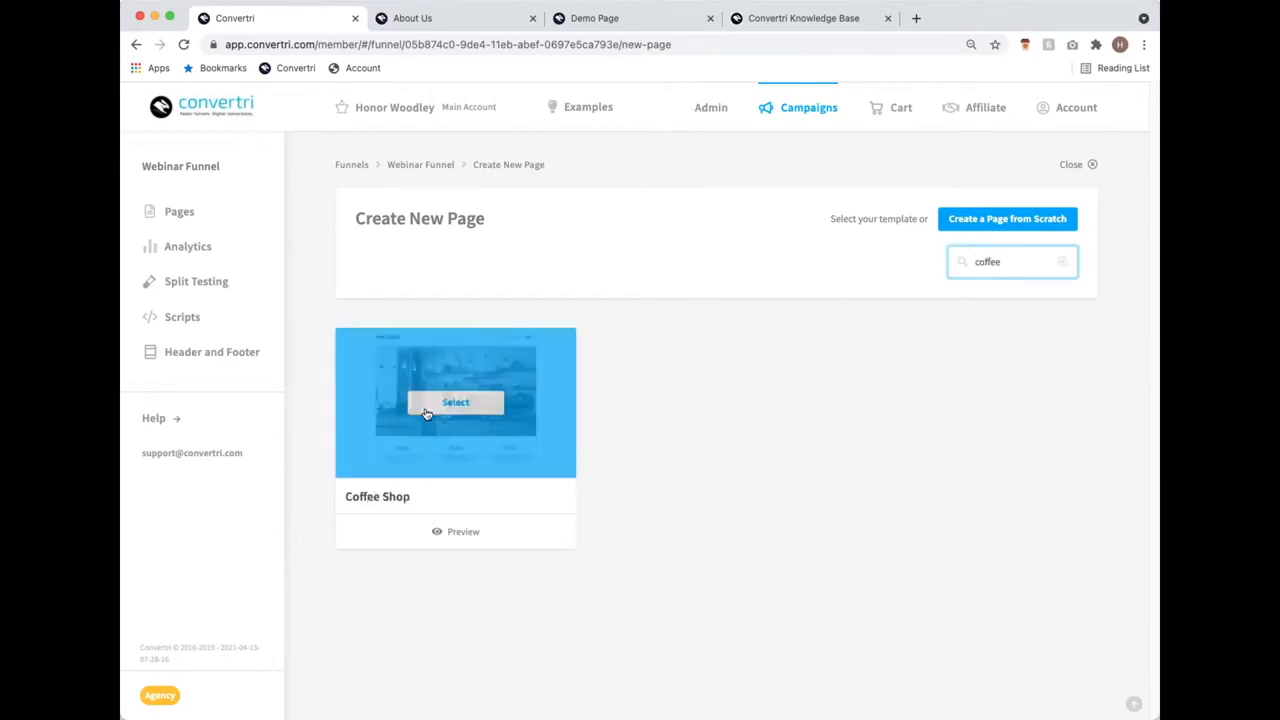
click(440, 403)
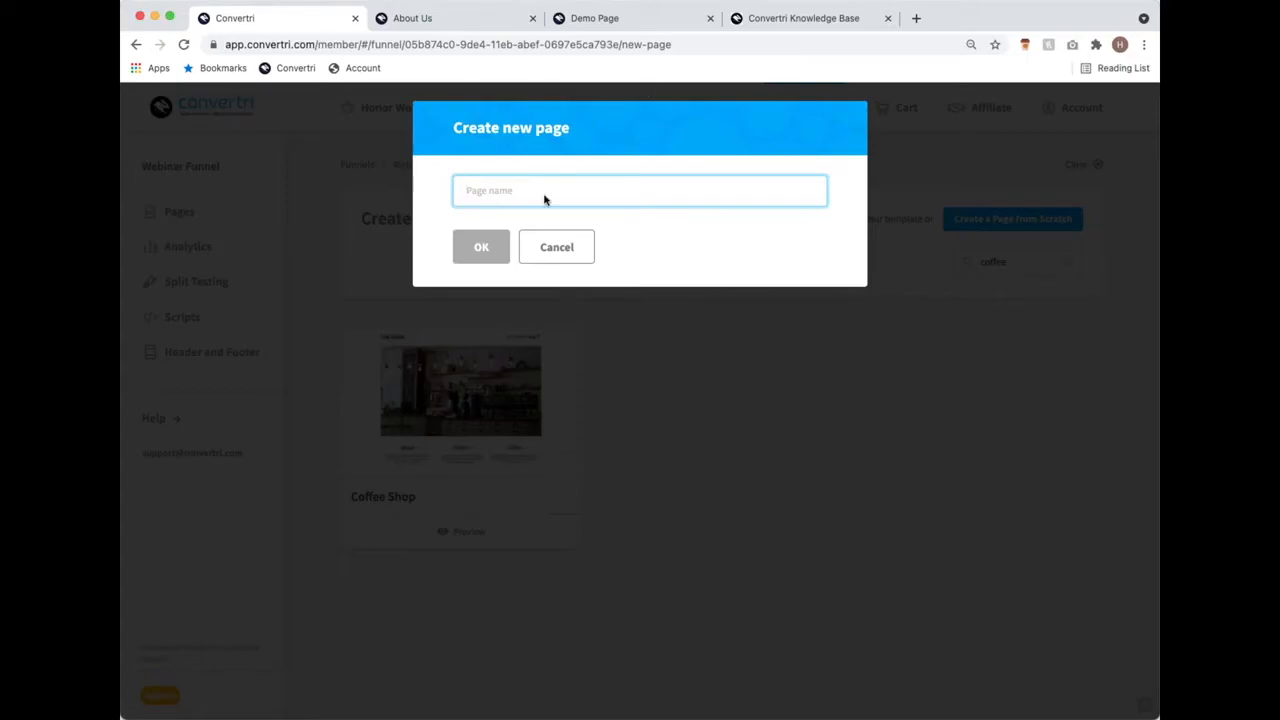
text(Editor Tips and Tricks)
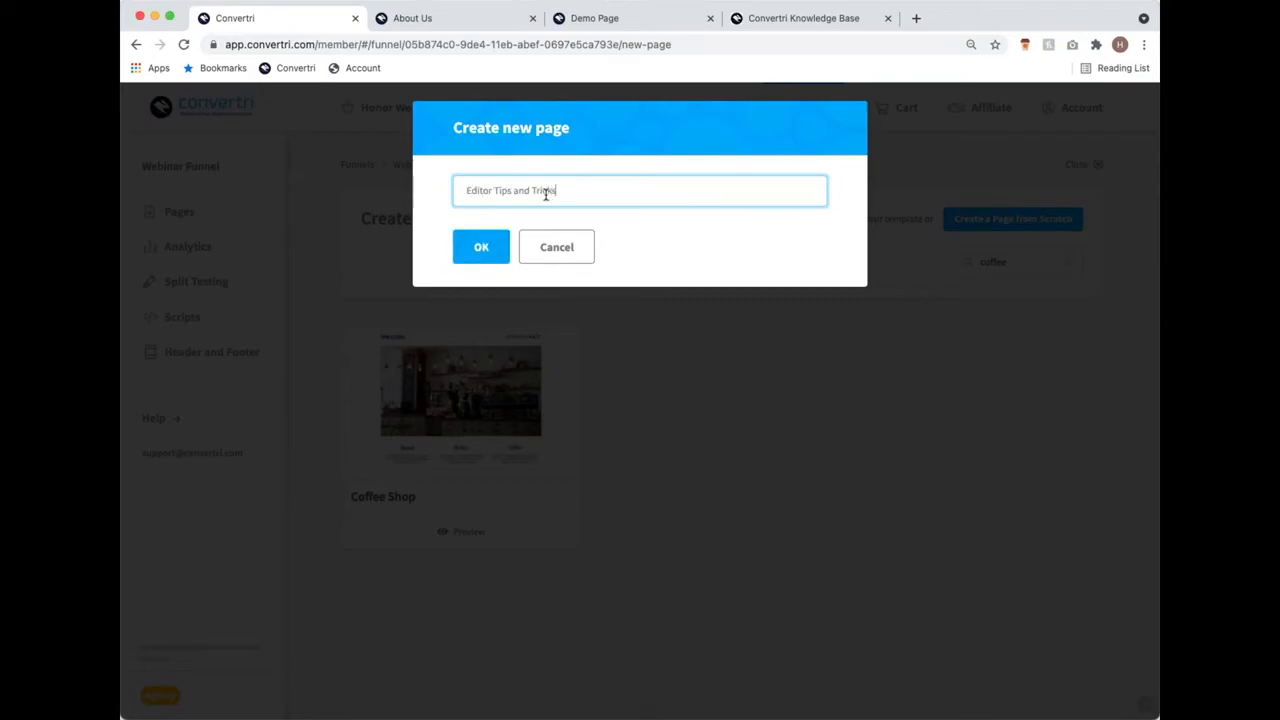
click(485, 249)
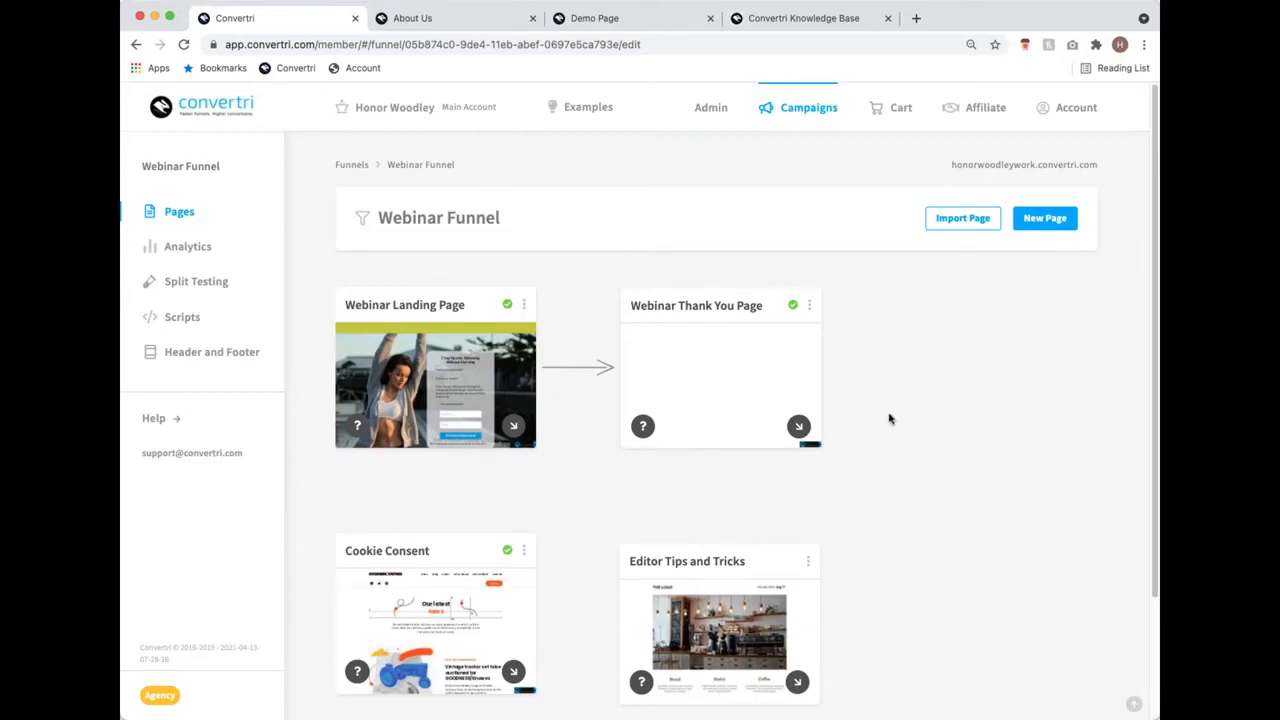
Step: Open the Editor Tips and Tricks page card in the editor
scroll(887, 424, down, 3)
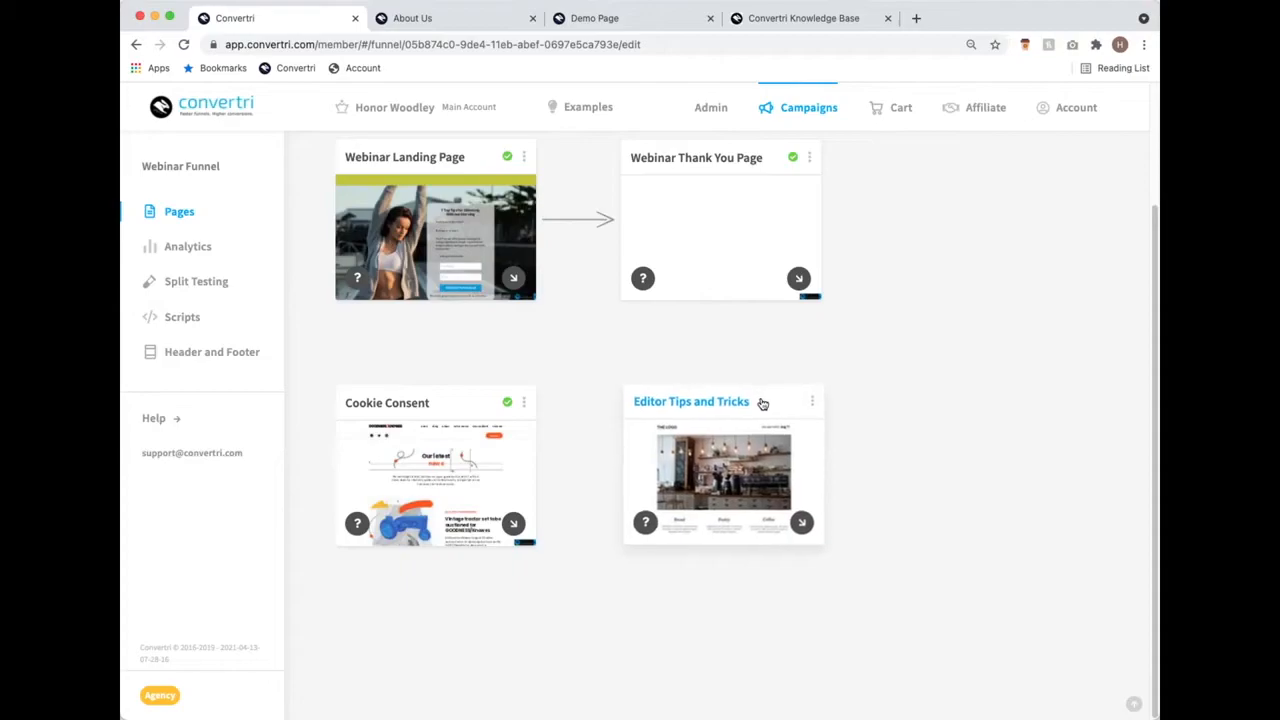
scroll(830, 480, up, 1)
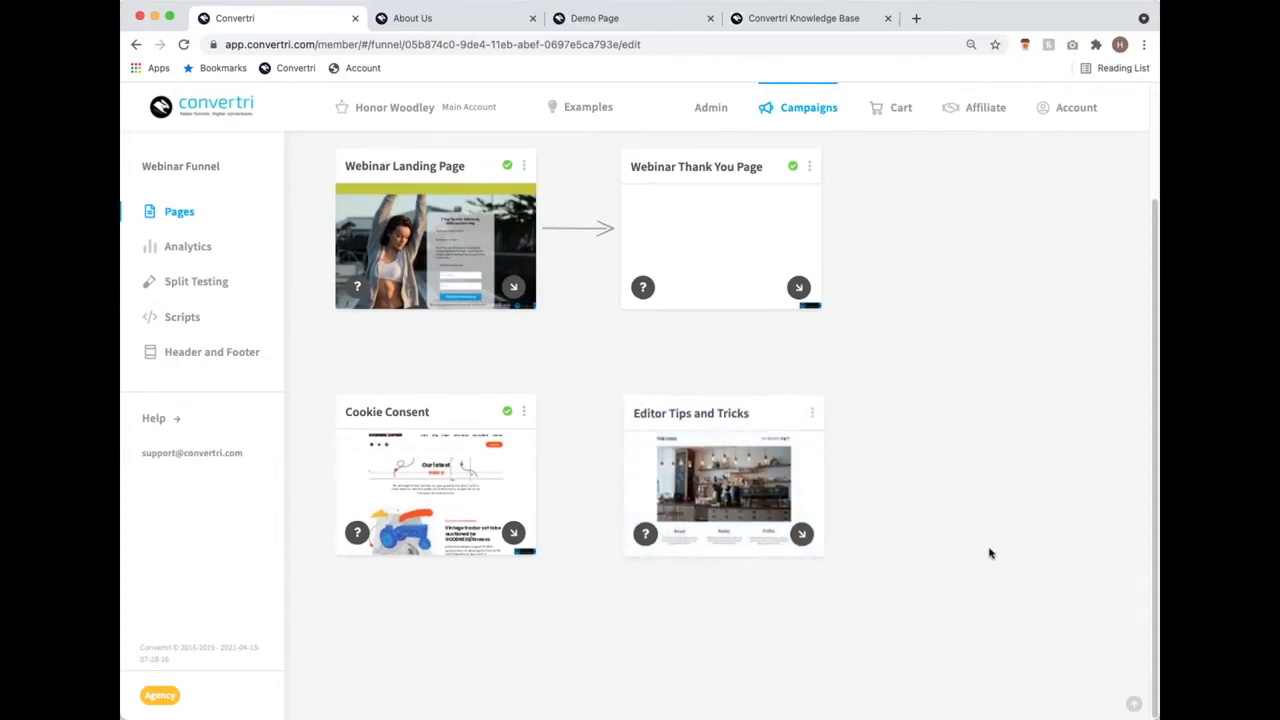
mouse_move(776, 503)
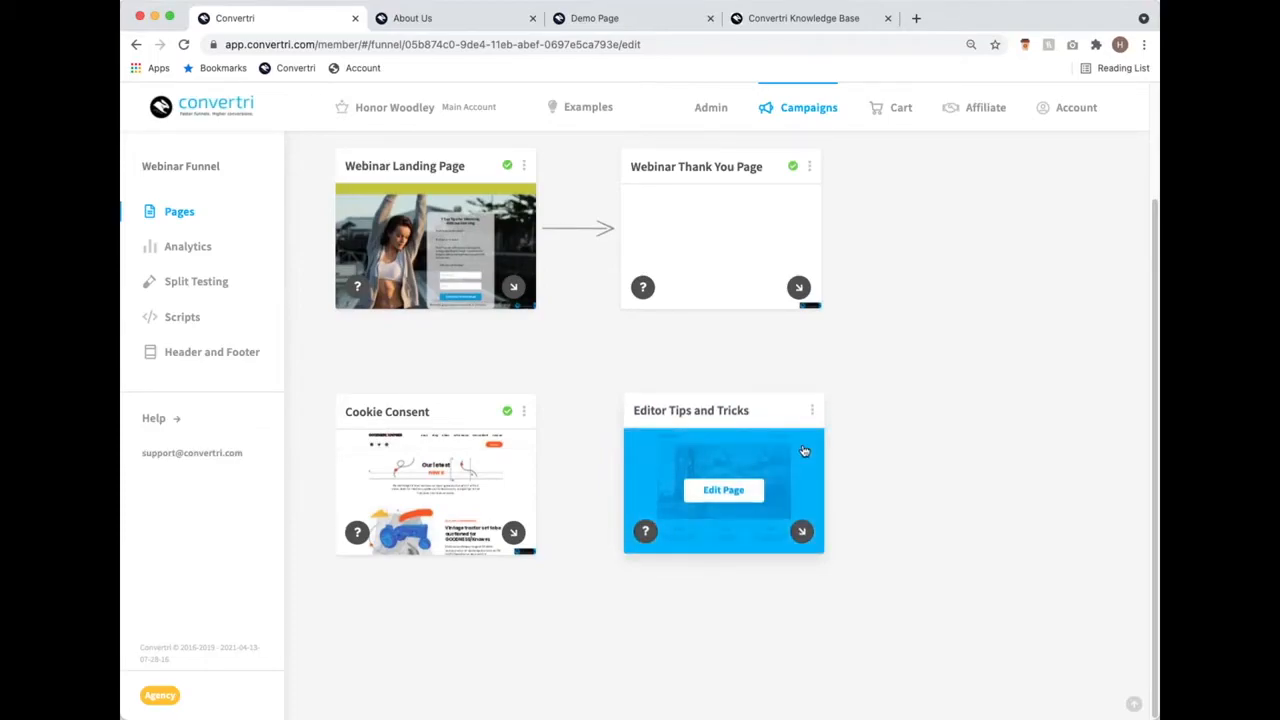
click(712, 492)
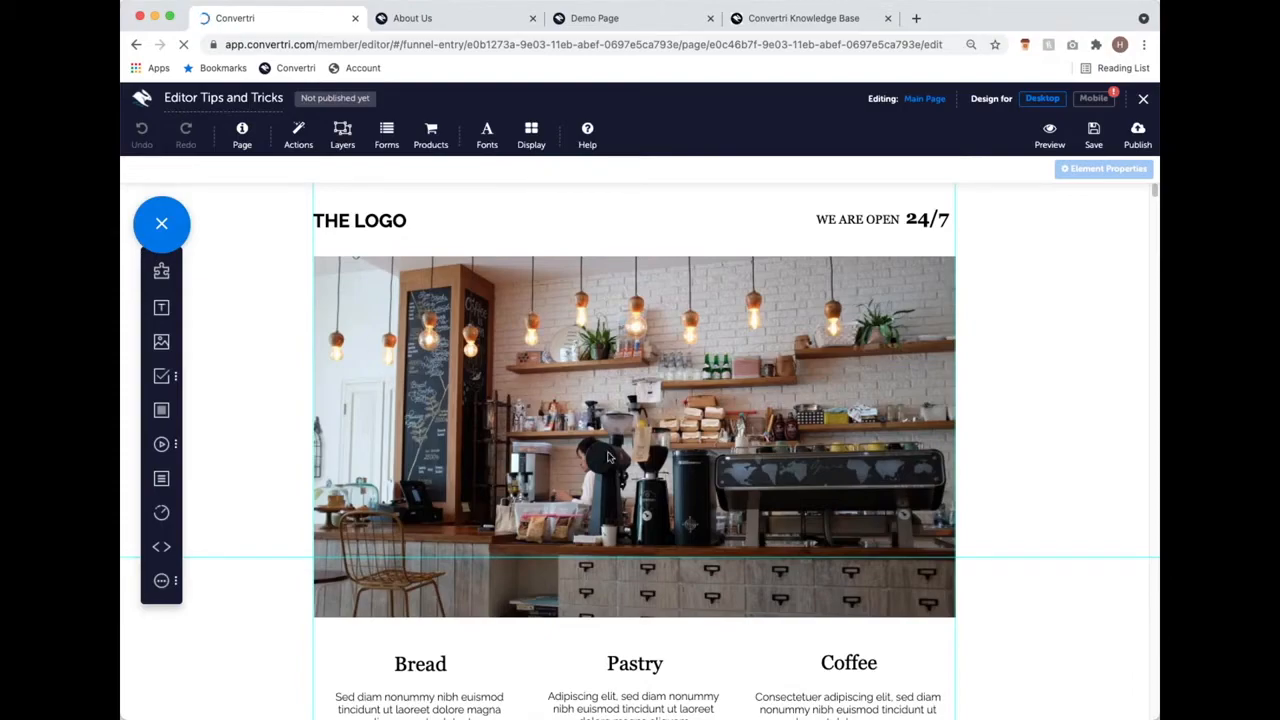
scroll(640, 455, down, 5)
scroll(650, 456, down, 12)
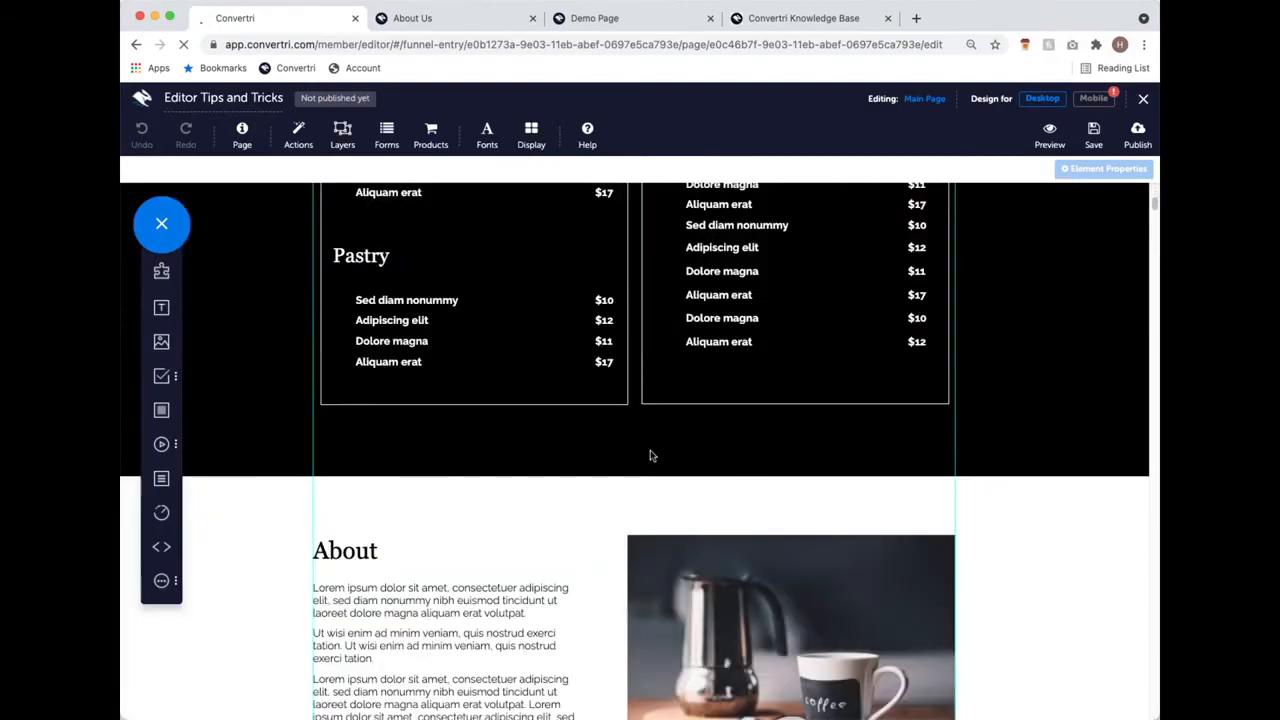
scroll(653, 457, down, 10)
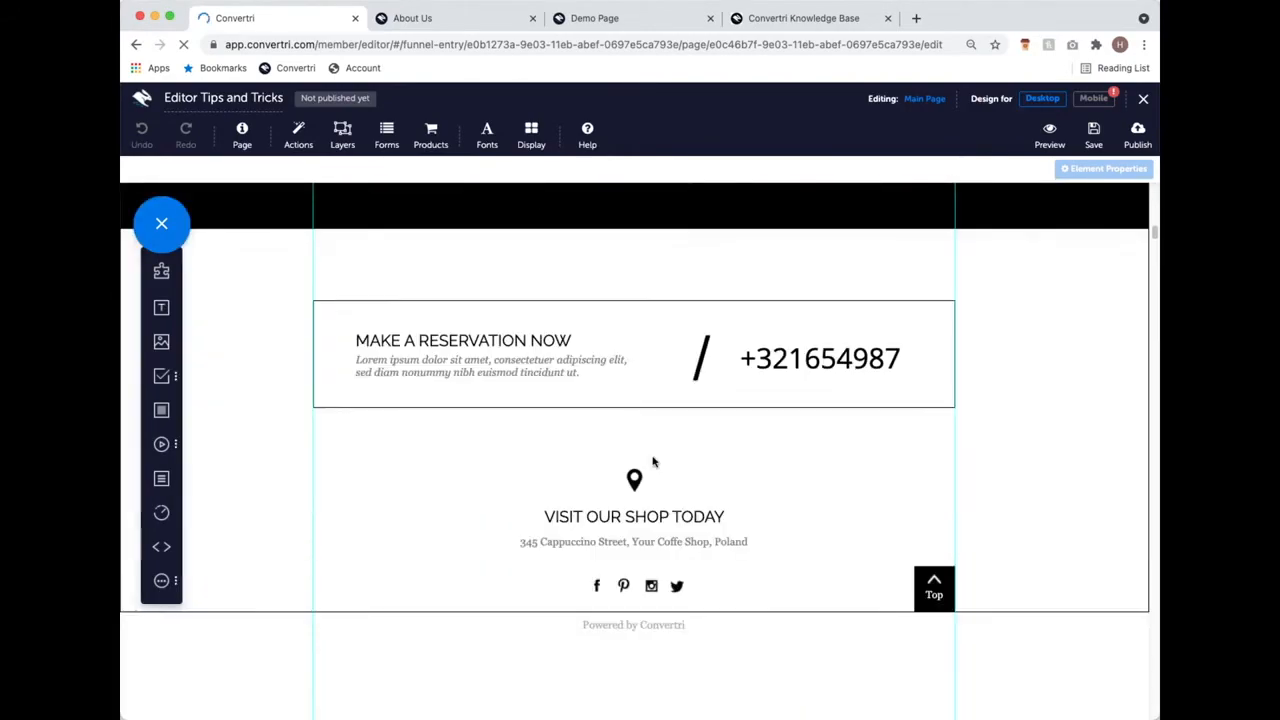
scroll(651, 457, up, 13)
scroll(650, 481, up, 15)
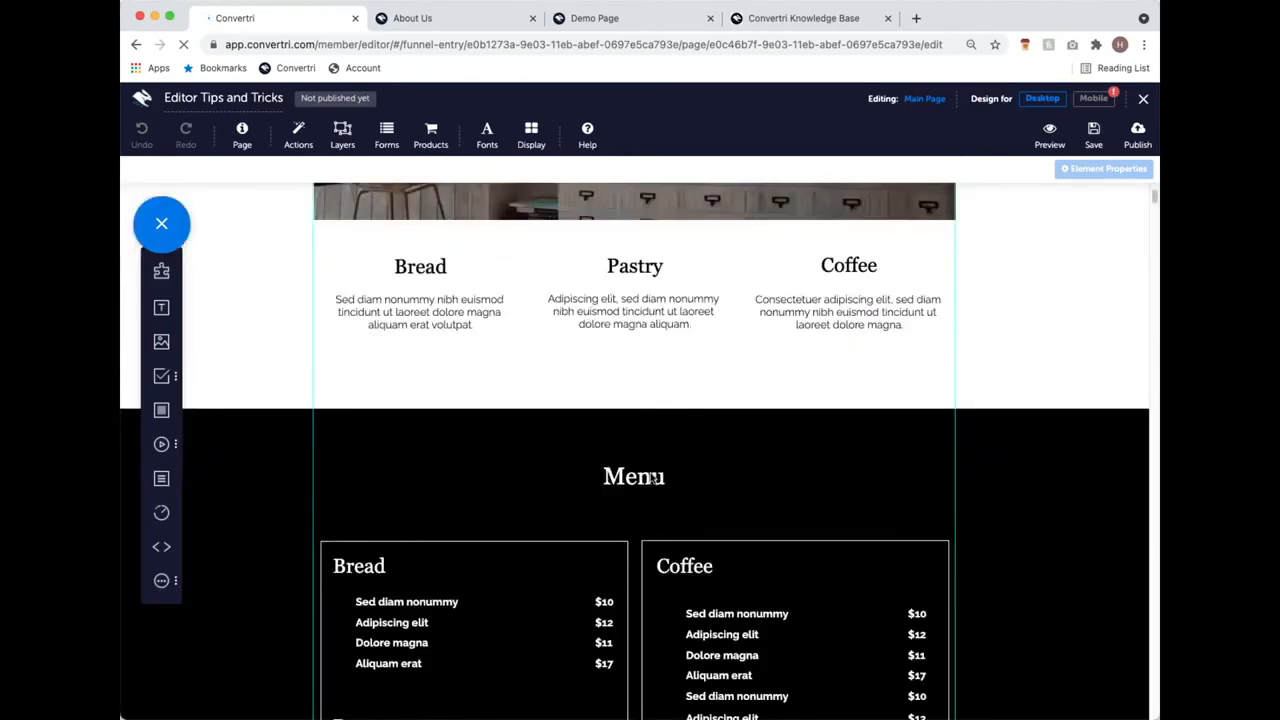
scroll(500, 405, down, 1)
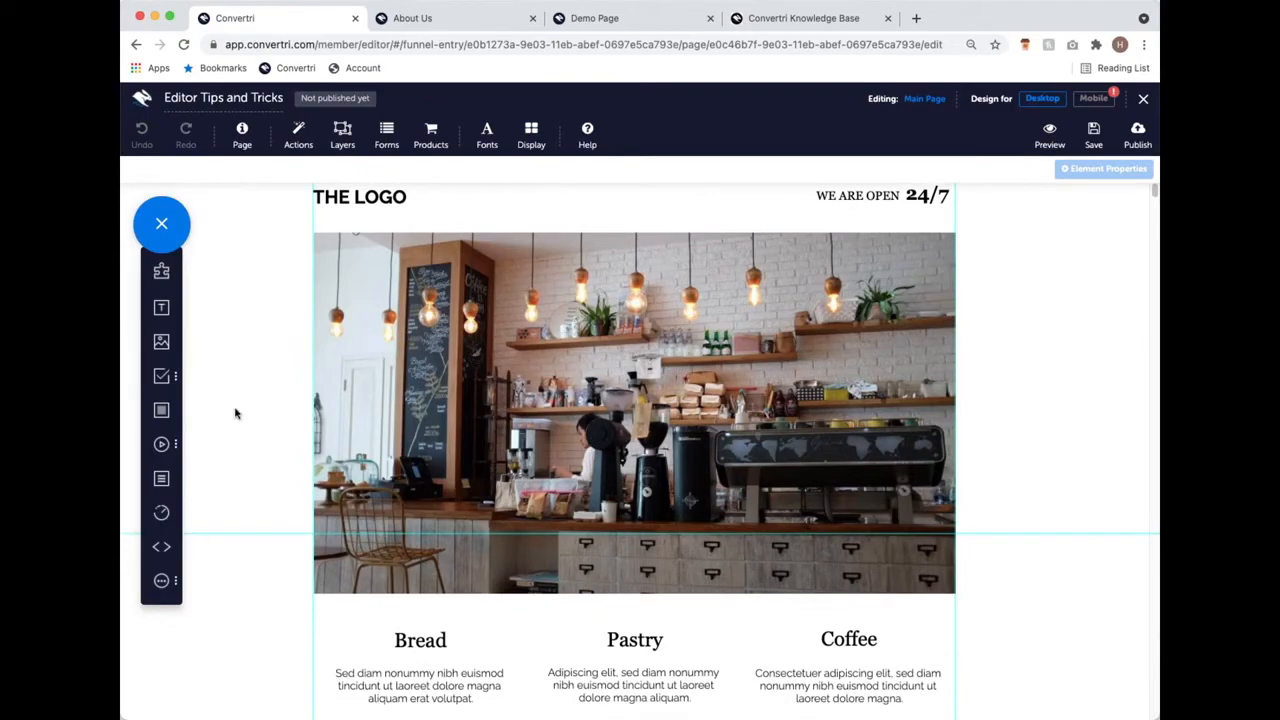
scroll(251, 443, down, 5)
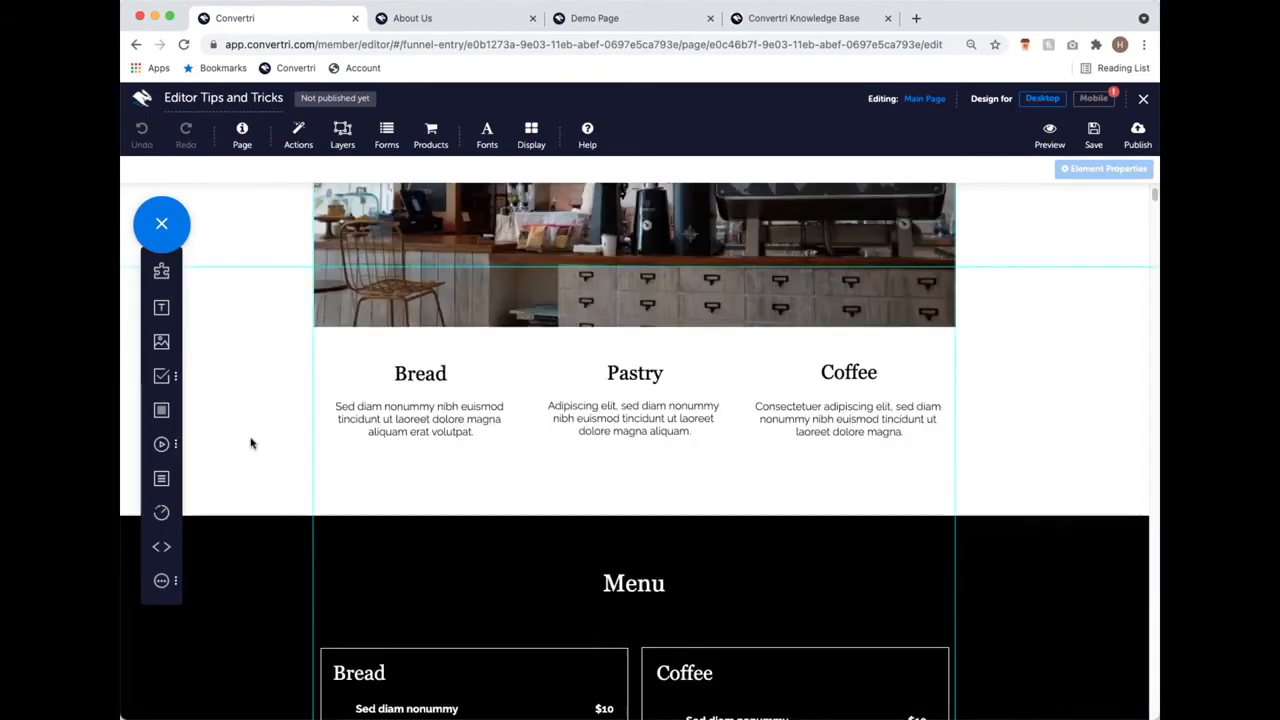
scroll(251, 440, up, 5)
scroll(251, 436, down, 2)
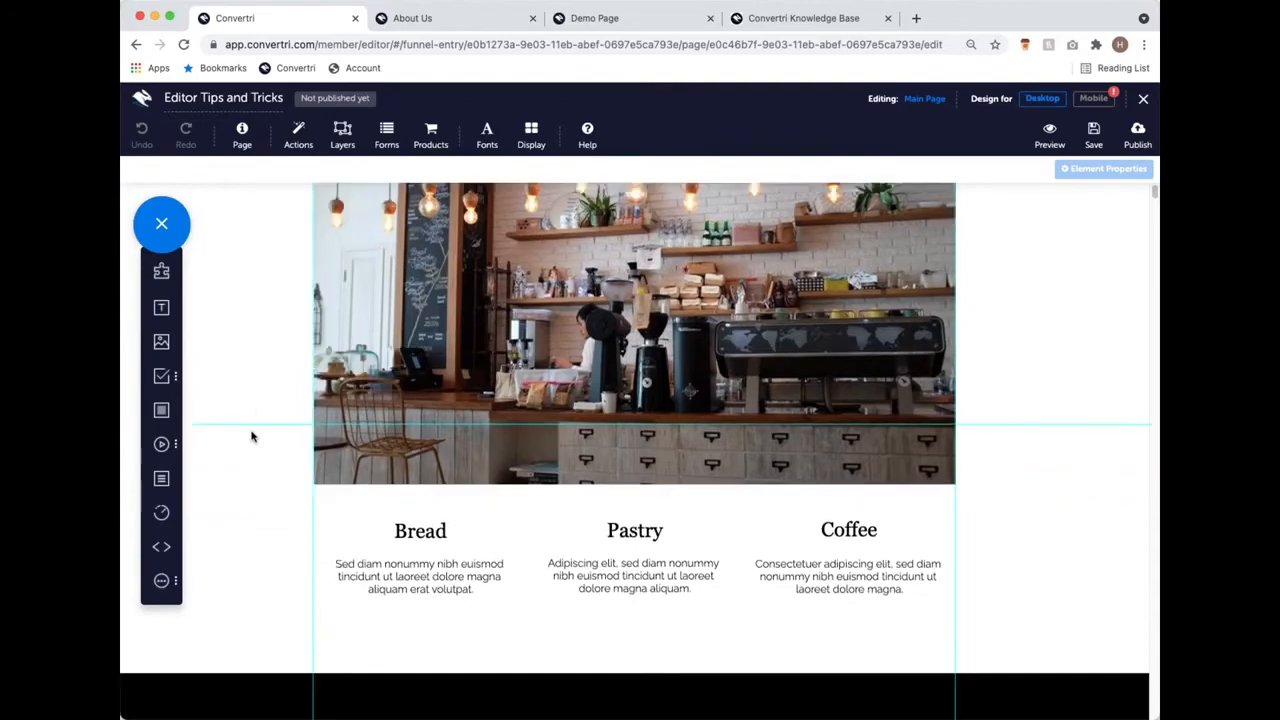
scroll(251, 436, down, 3)
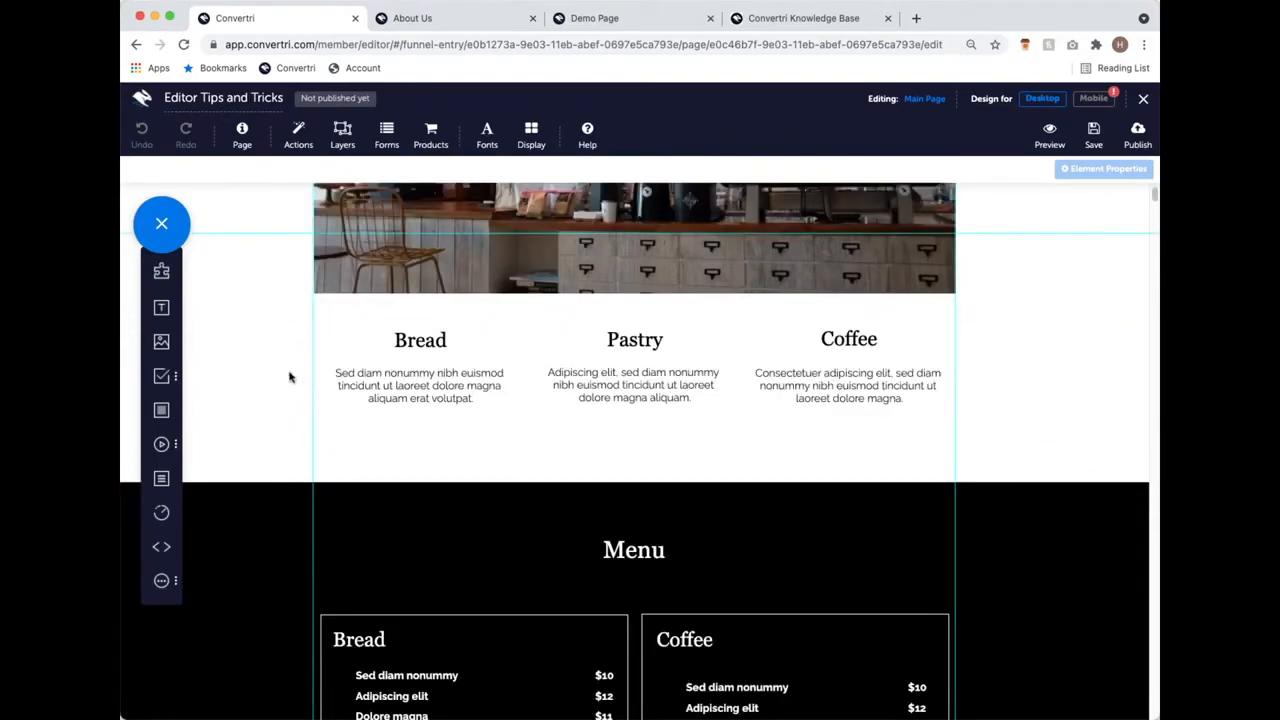
scroll(295, 385, up, 5)
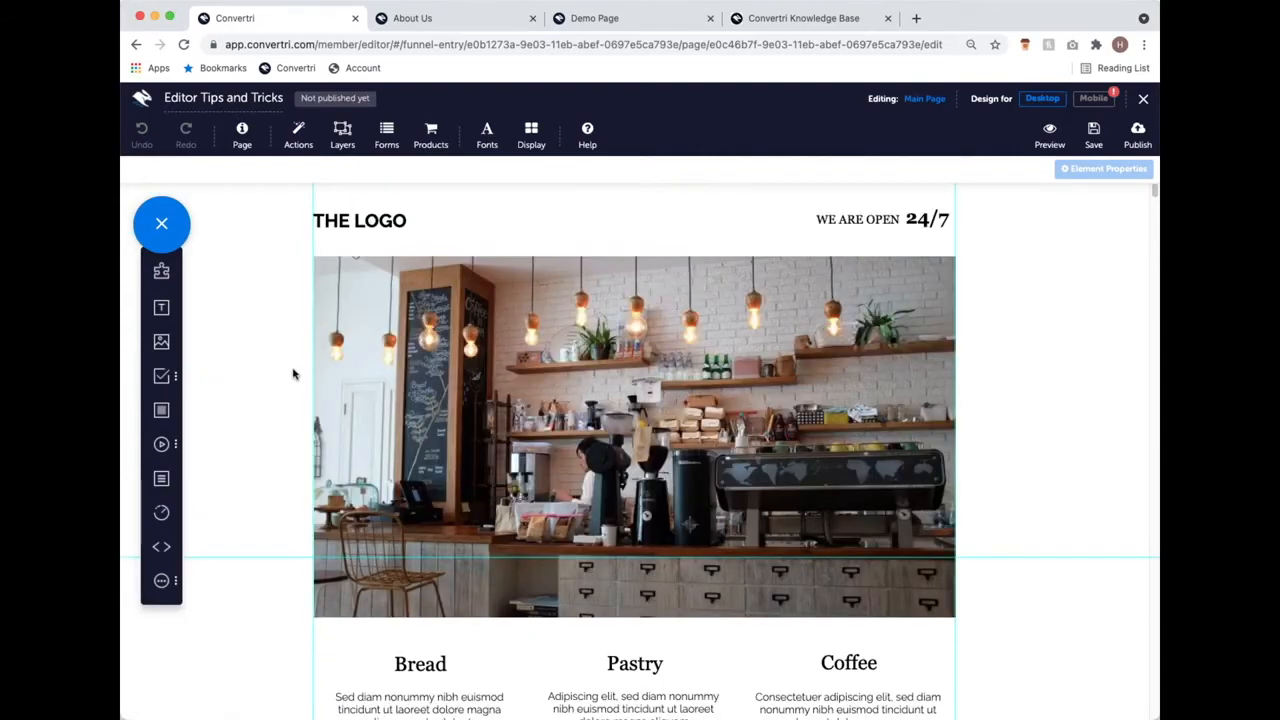
scroll(293, 376, down, 2)
scroll(293, 374, down, 15)
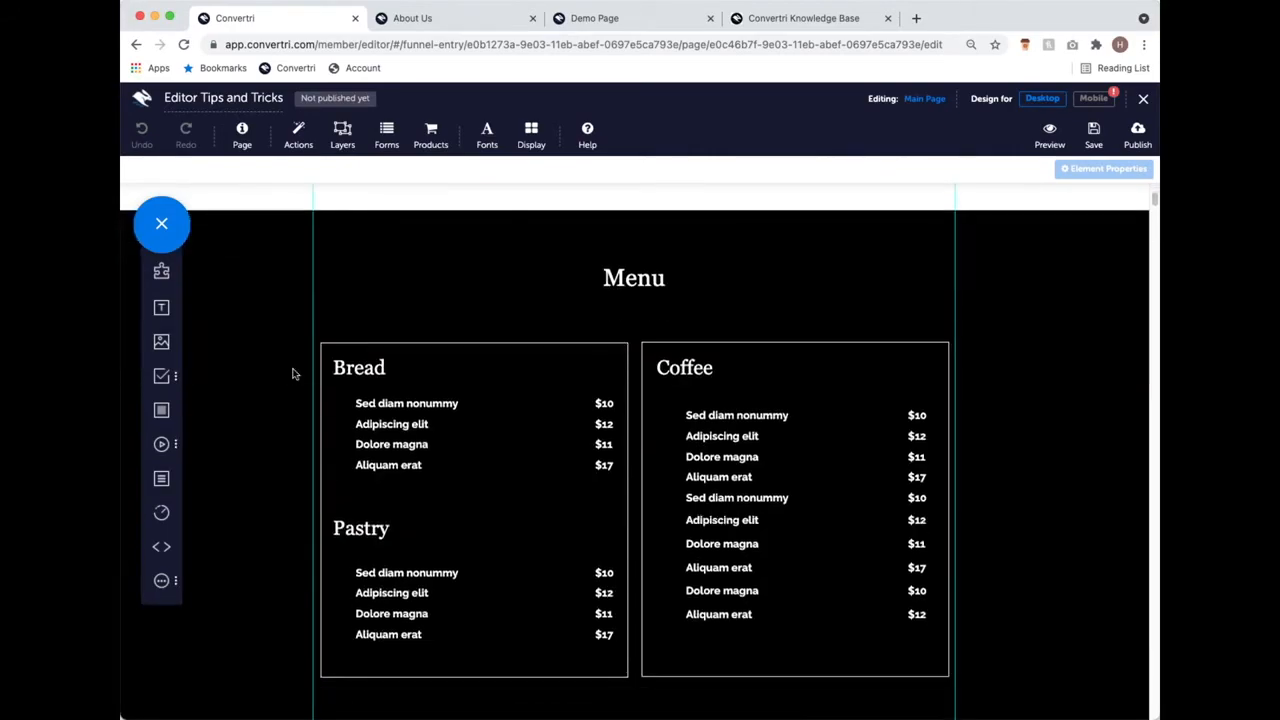
scroll(293, 374, down, 20)
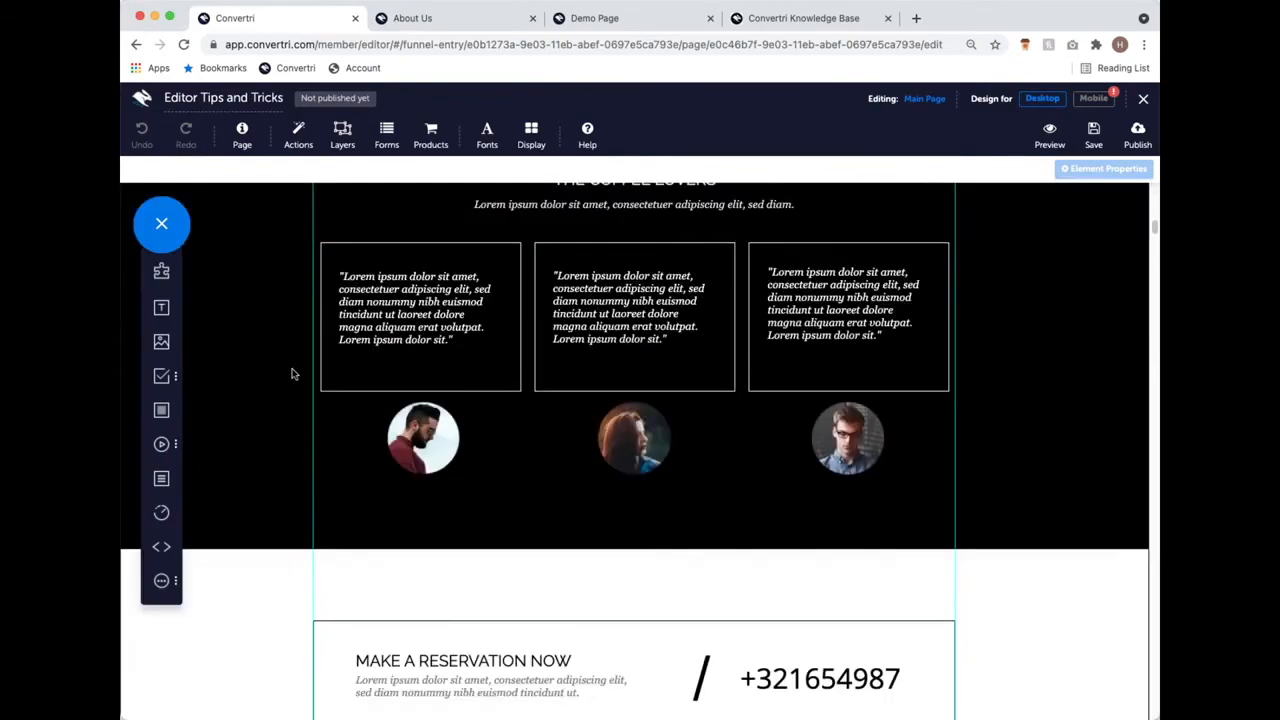
scroll(449, 429, up, 8)
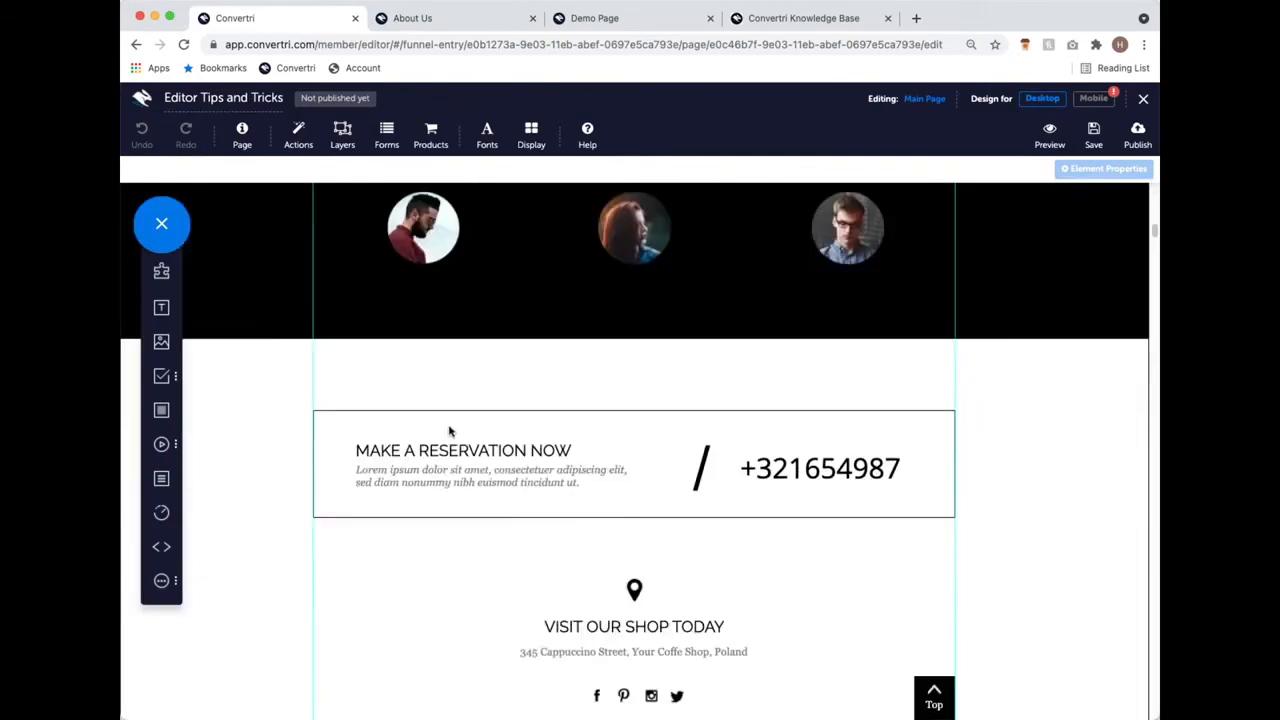
scroll(655, 507, down, 2)
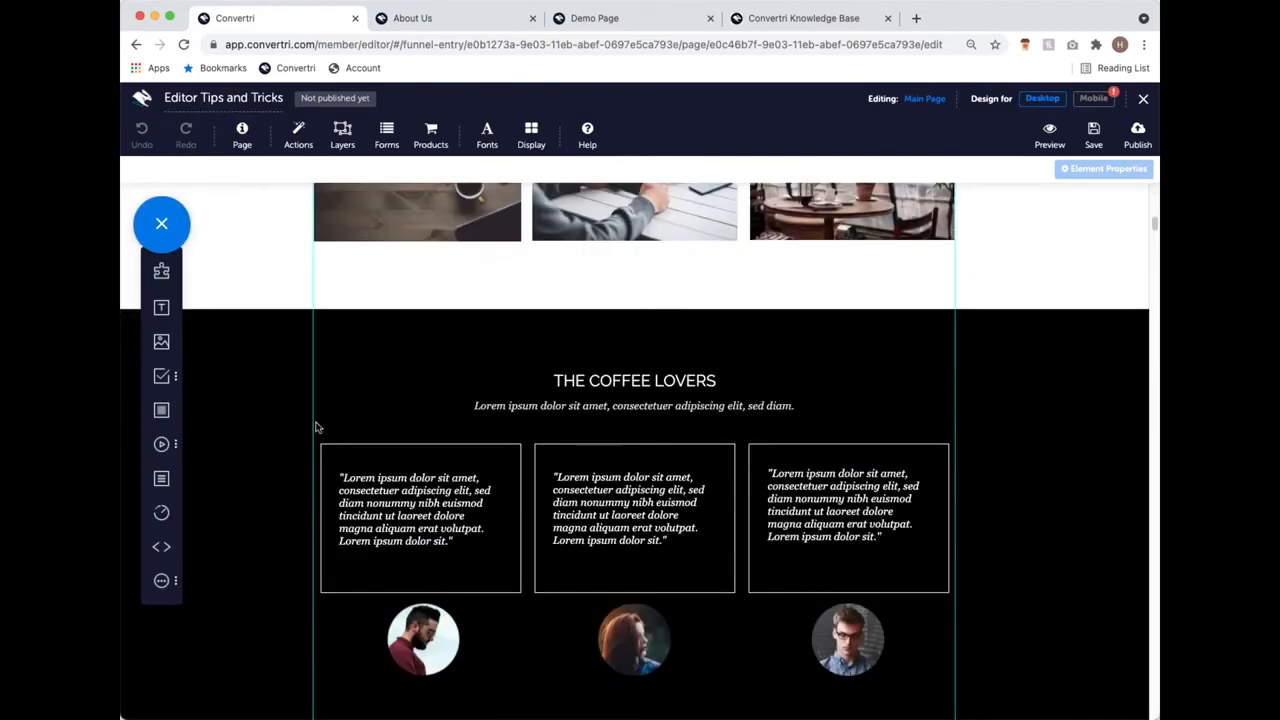
scroll(425, 415, up, 10)
scroll(425, 418, up, 6)
scroll(383, 403, down, 7)
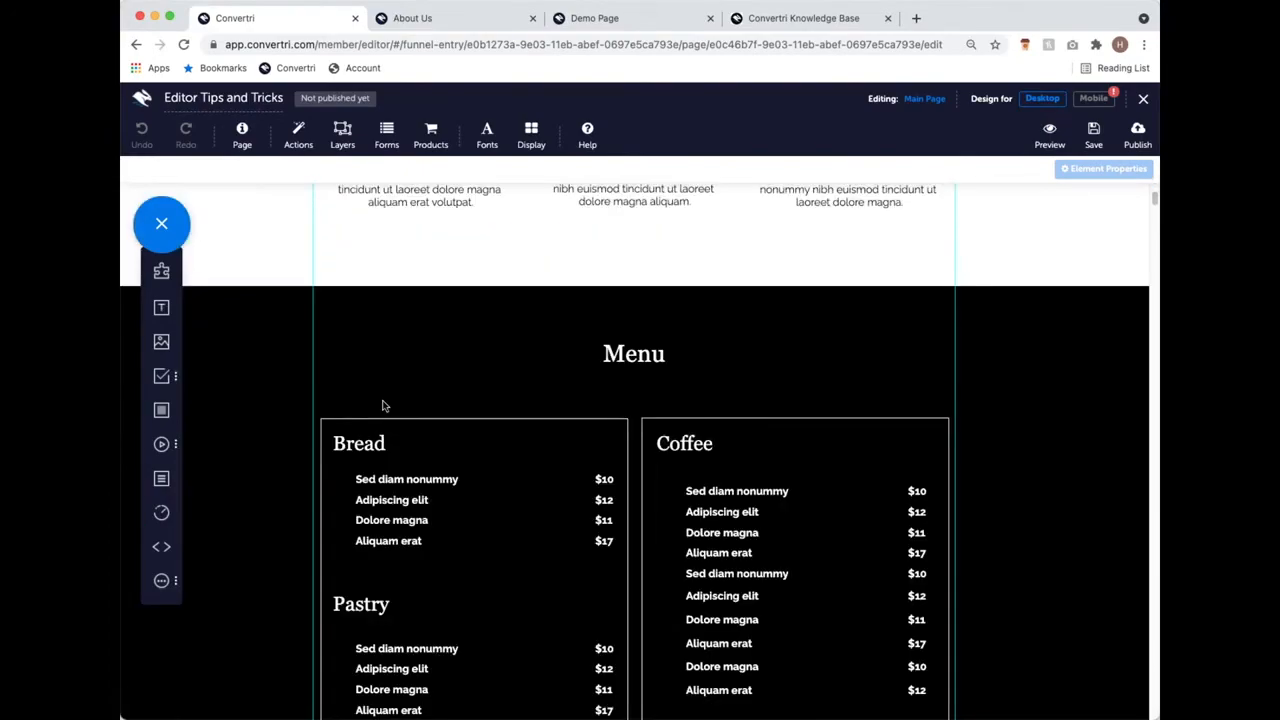
scroll(266, 377, up, 1)
scroll(266, 377, up, 1)
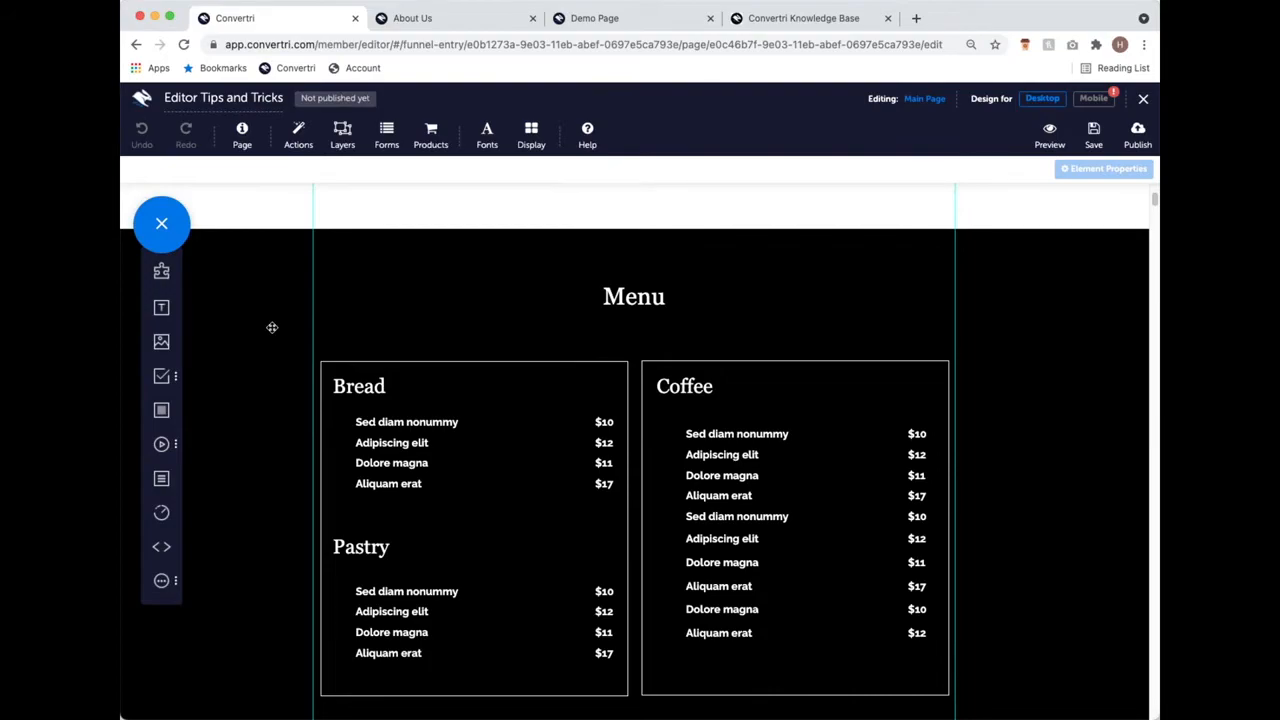
click(272, 327)
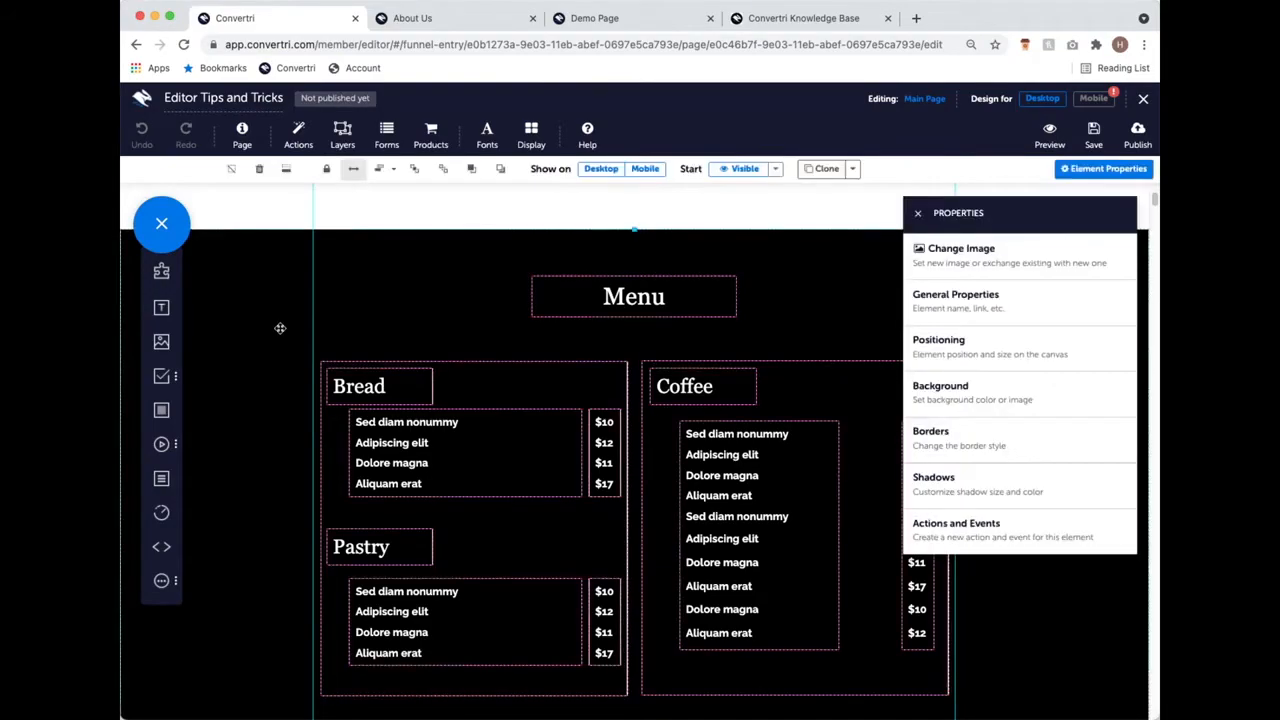
click(500, 413)
click(669, 430)
click(735, 426)
click(706, 383)
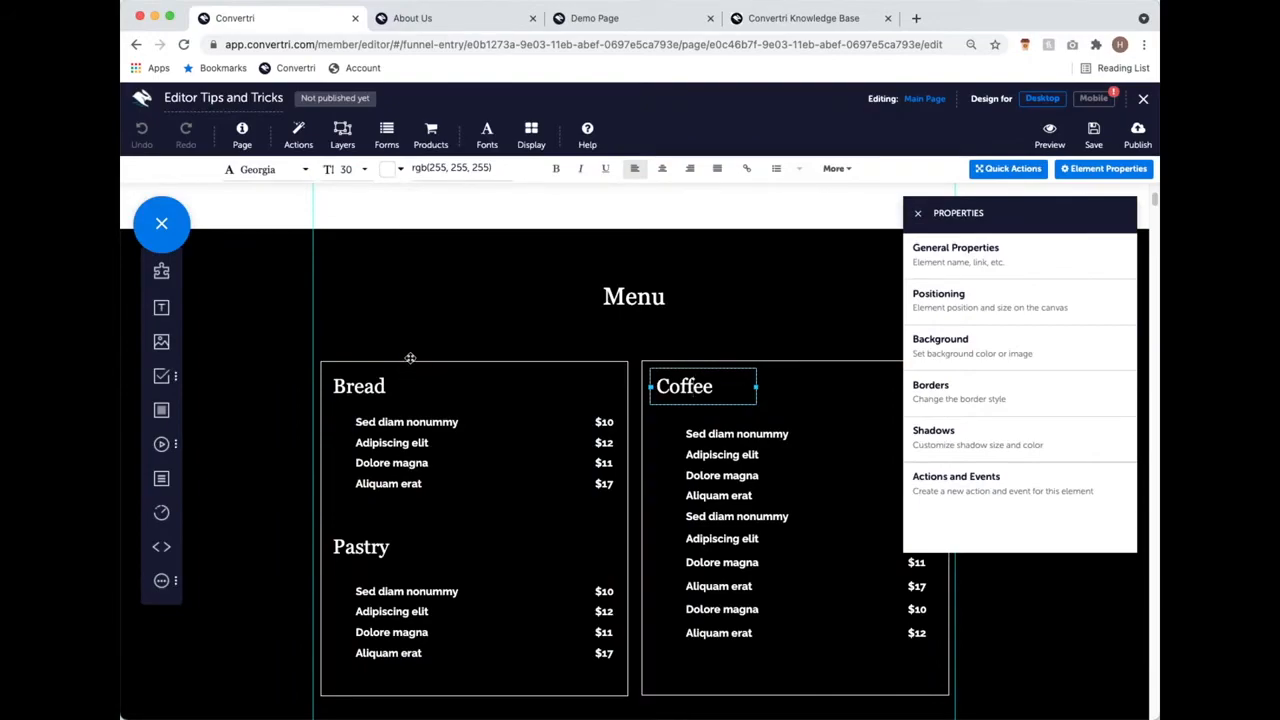
click(428, 271)
click(920, 217)
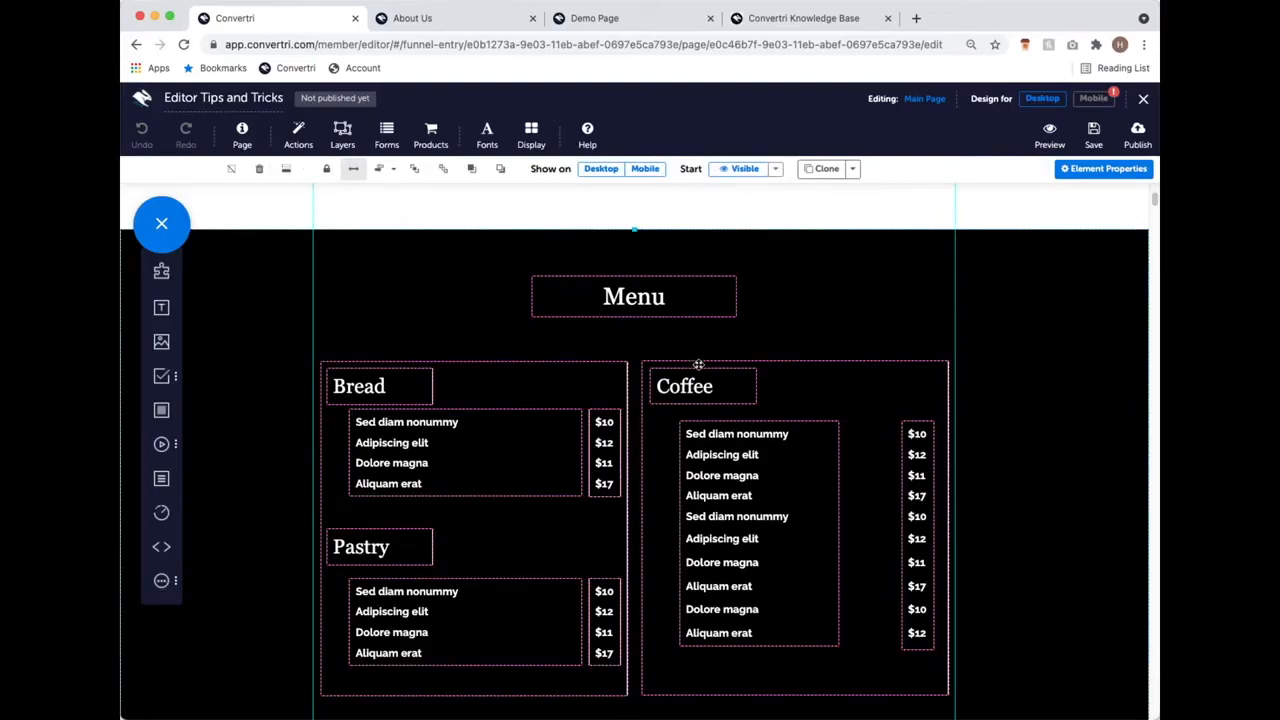
scroll(697, 365, up, 4)
scroll(469, 451, down, 9)
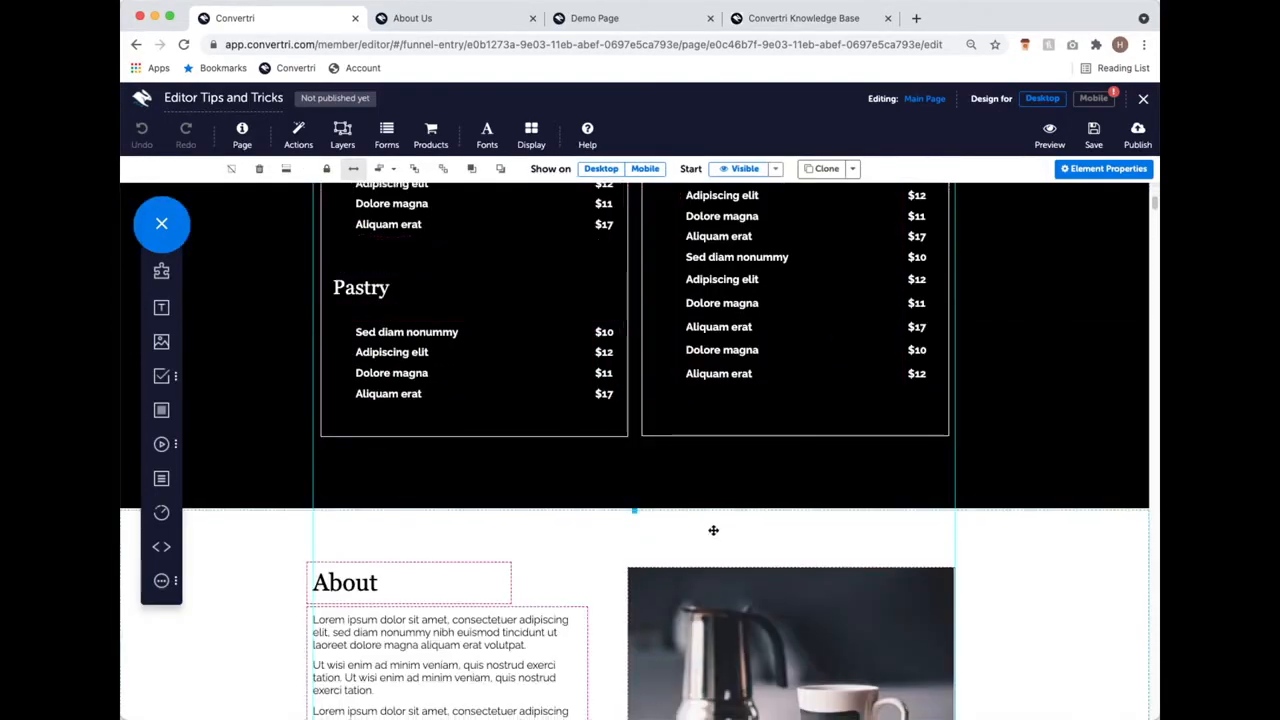
scroll(714, 529, down, 8)
scroll(714, 529, up, 6)
scroll(713, 523, up, 2)
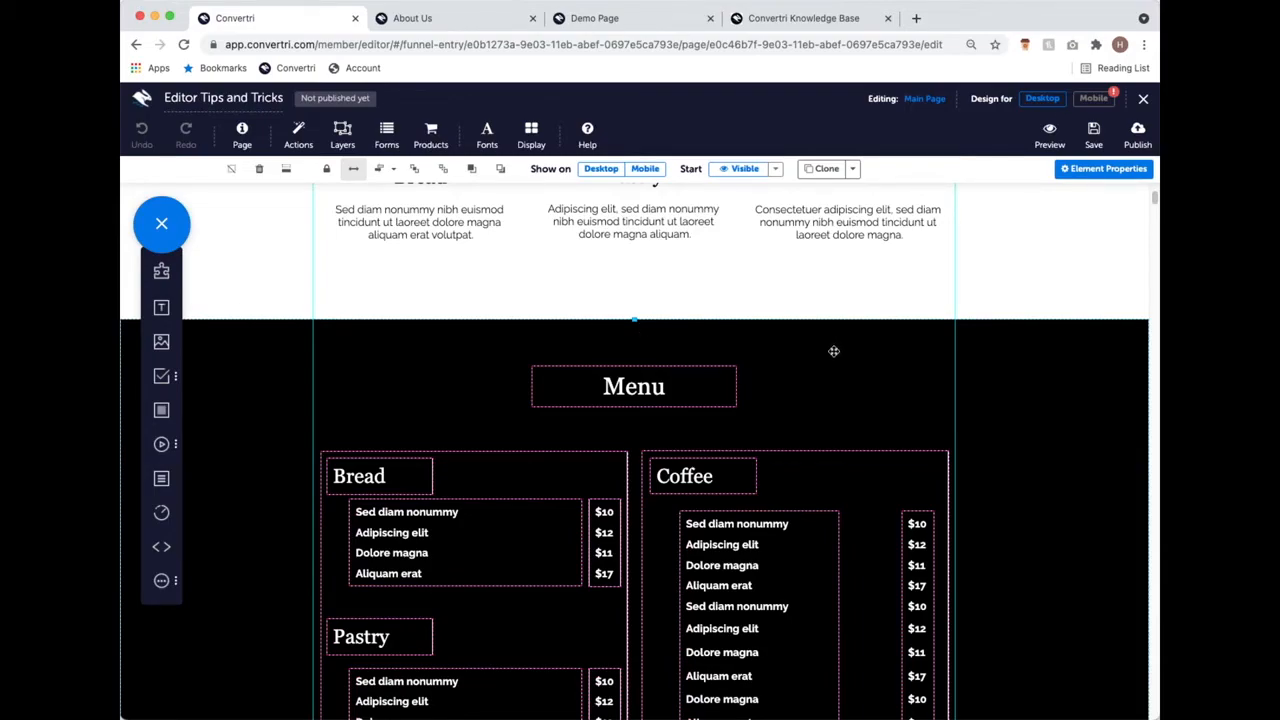
scroll(834, 351, down, 4)
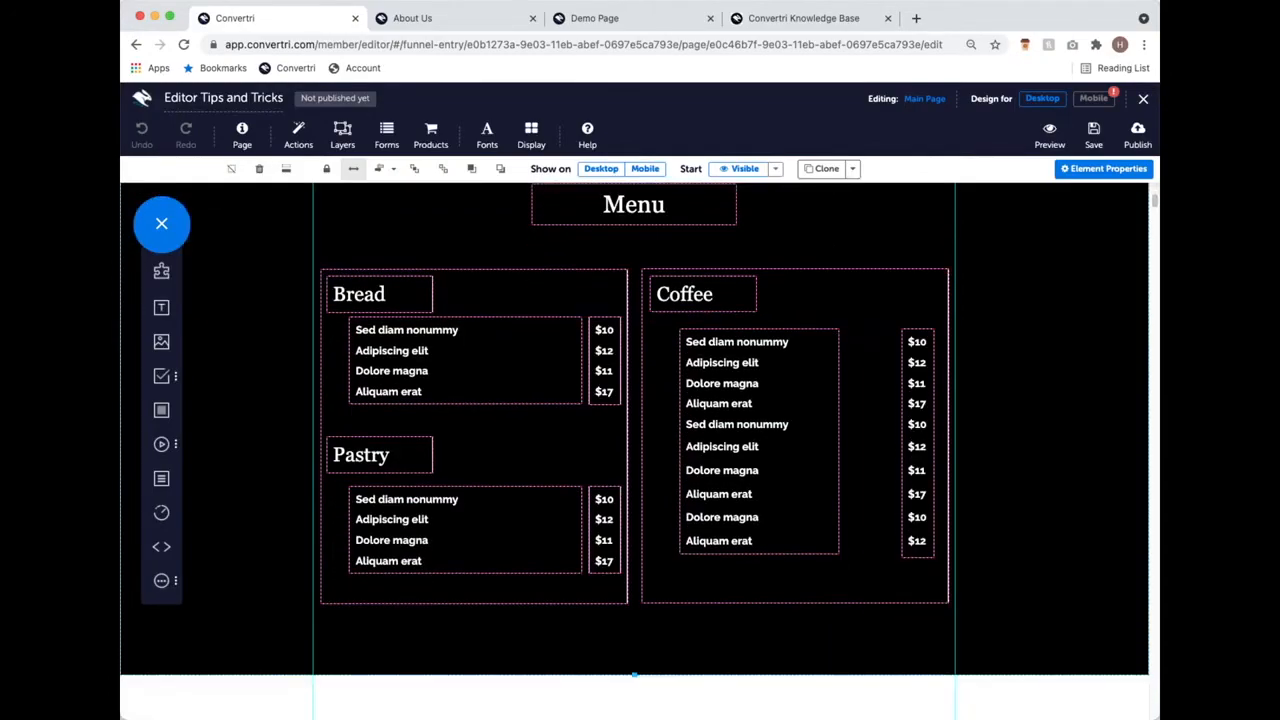
scroll(956, 378, up, 1)
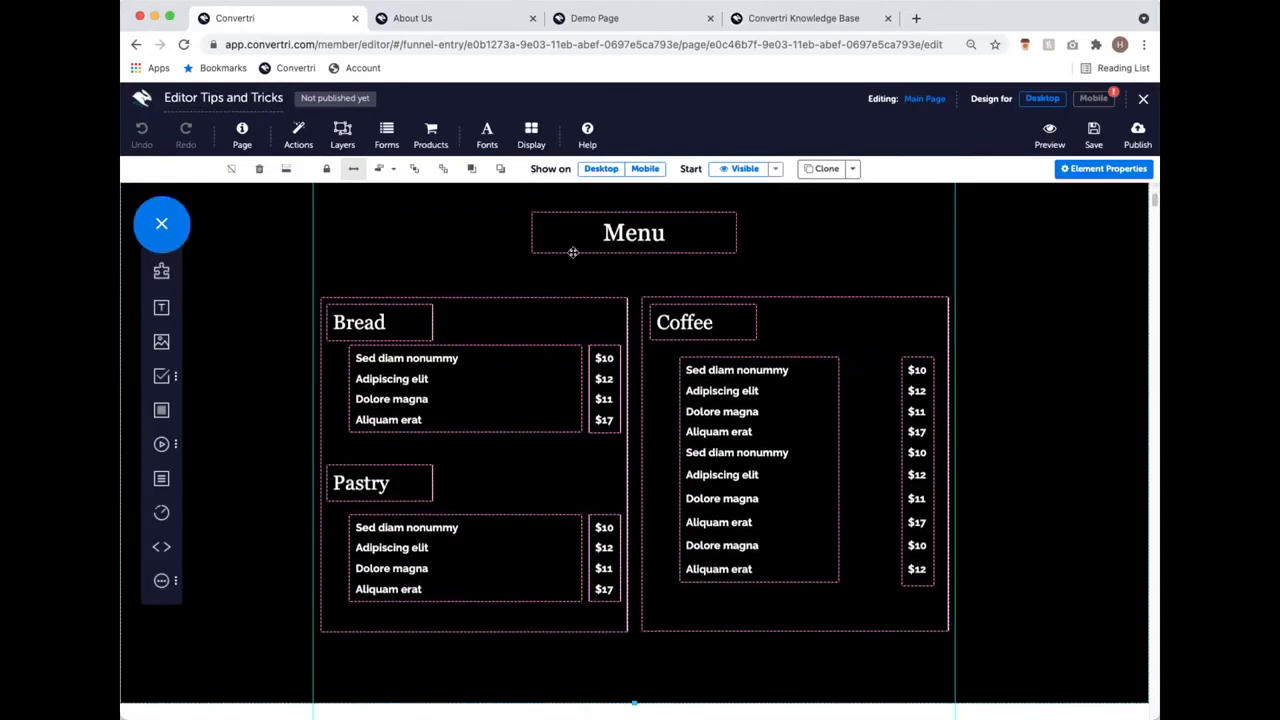
scroll(800, 270, up, 2)
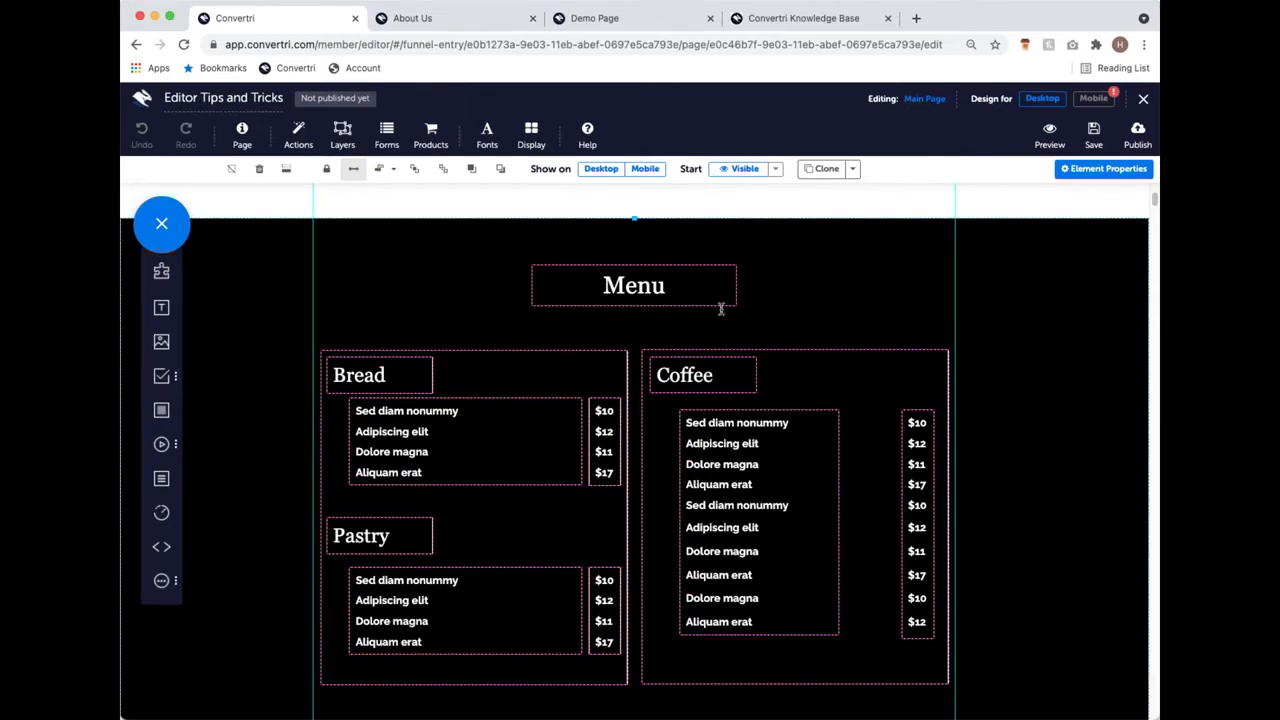
scroll(677, 450, down, 2)
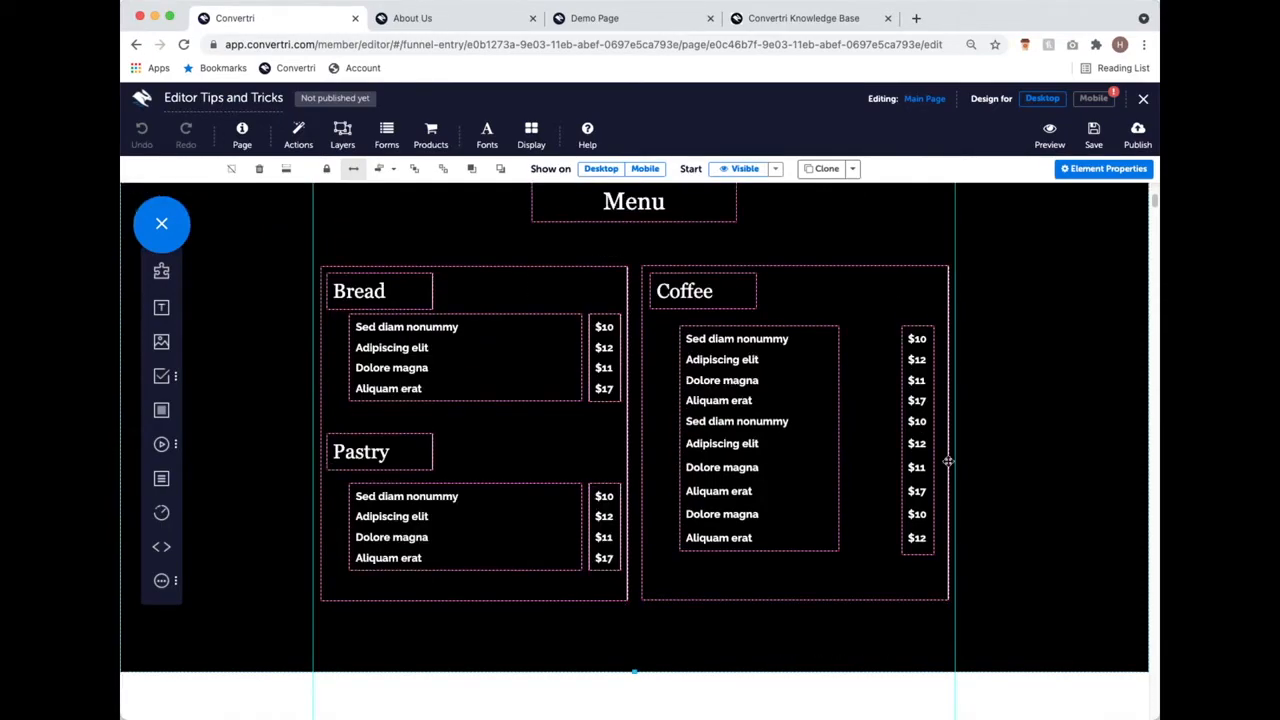
scroll(948, 461, up, 1)
Step: Delete the black Menu section and scroll through the About, Gallery and testimonial sections
click(262, 170)
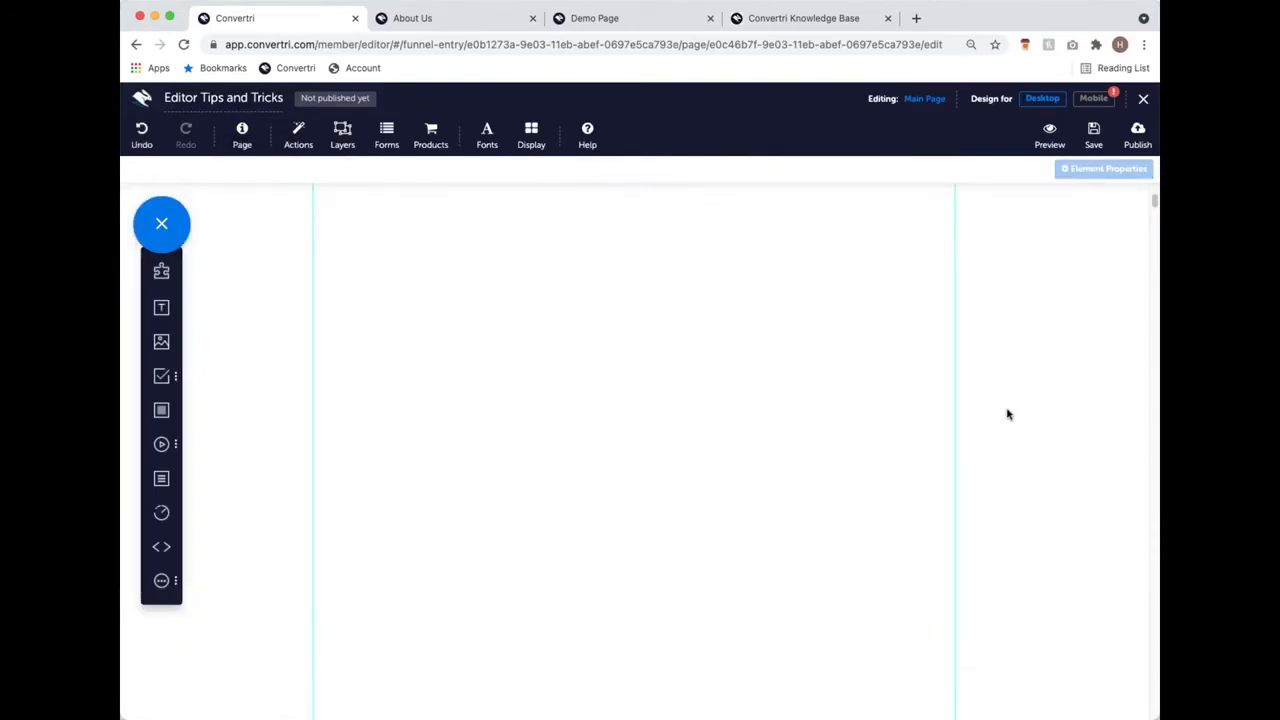
scroll(998, 382, up, 5)
scroll(542, 316, down, 5)
scroll(550, 318, down, 5)
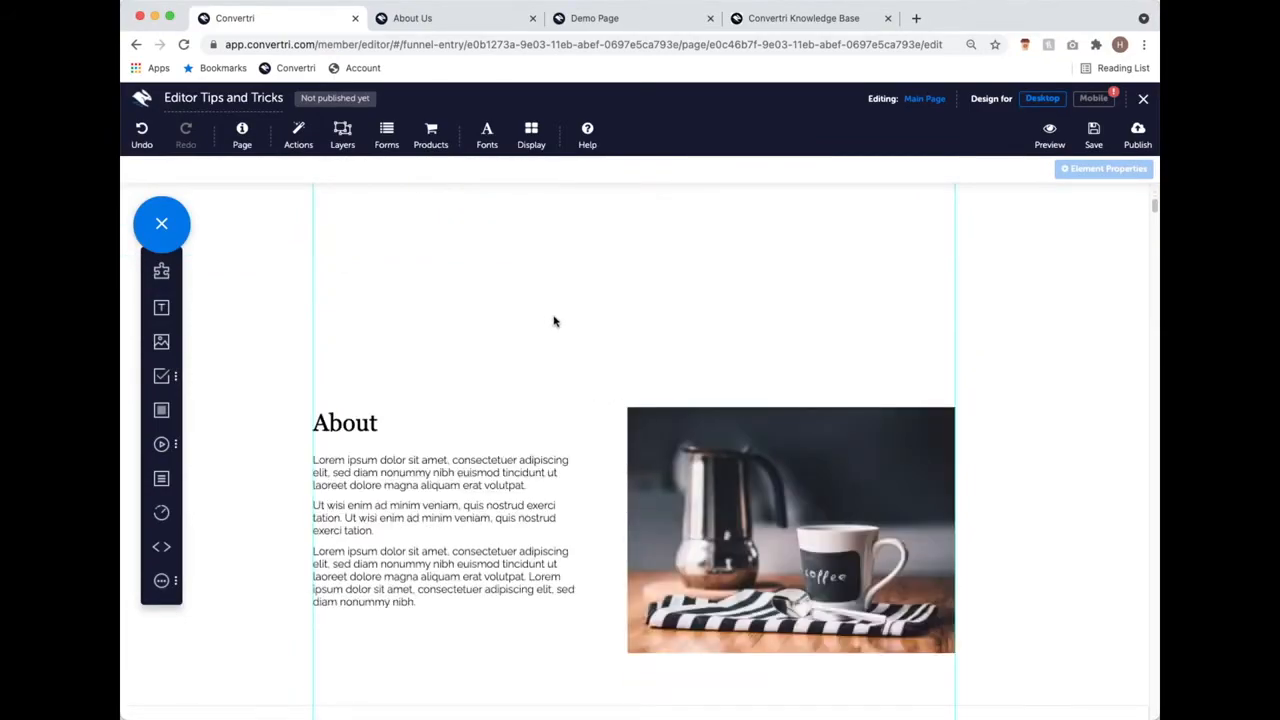
scroll(556, 321, up, 10)
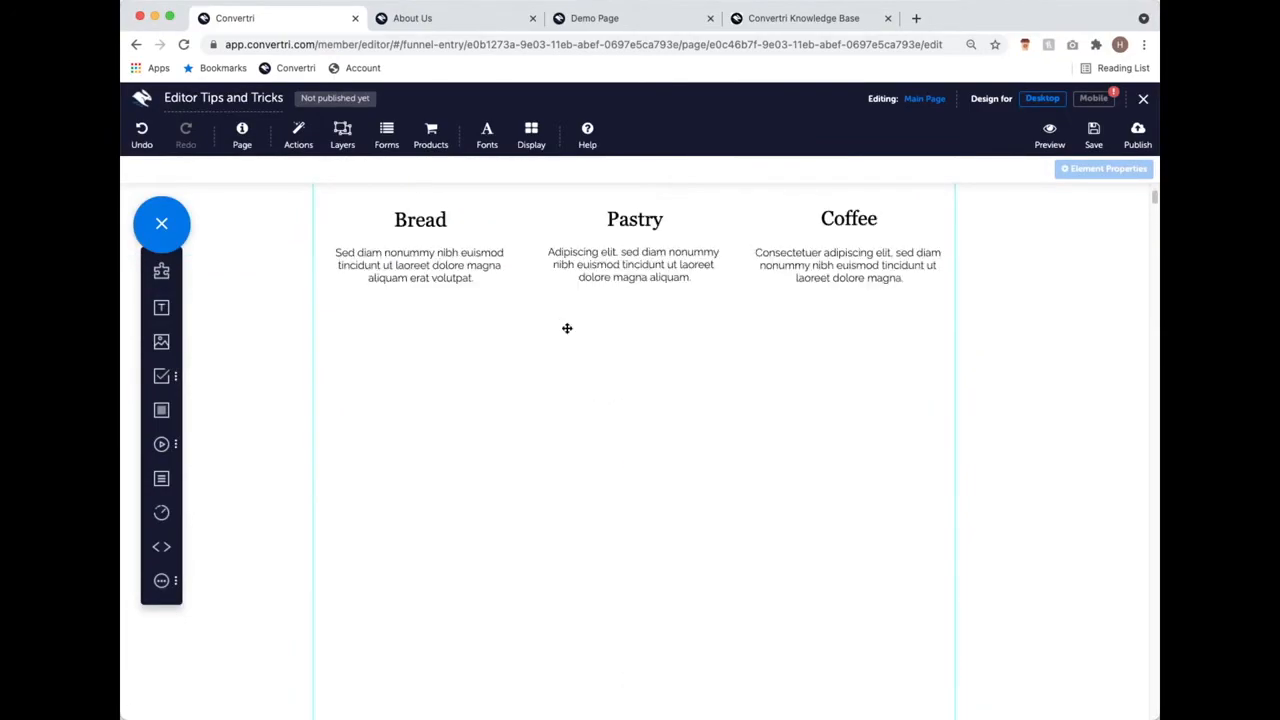
scroll(586, 318, down, 5)
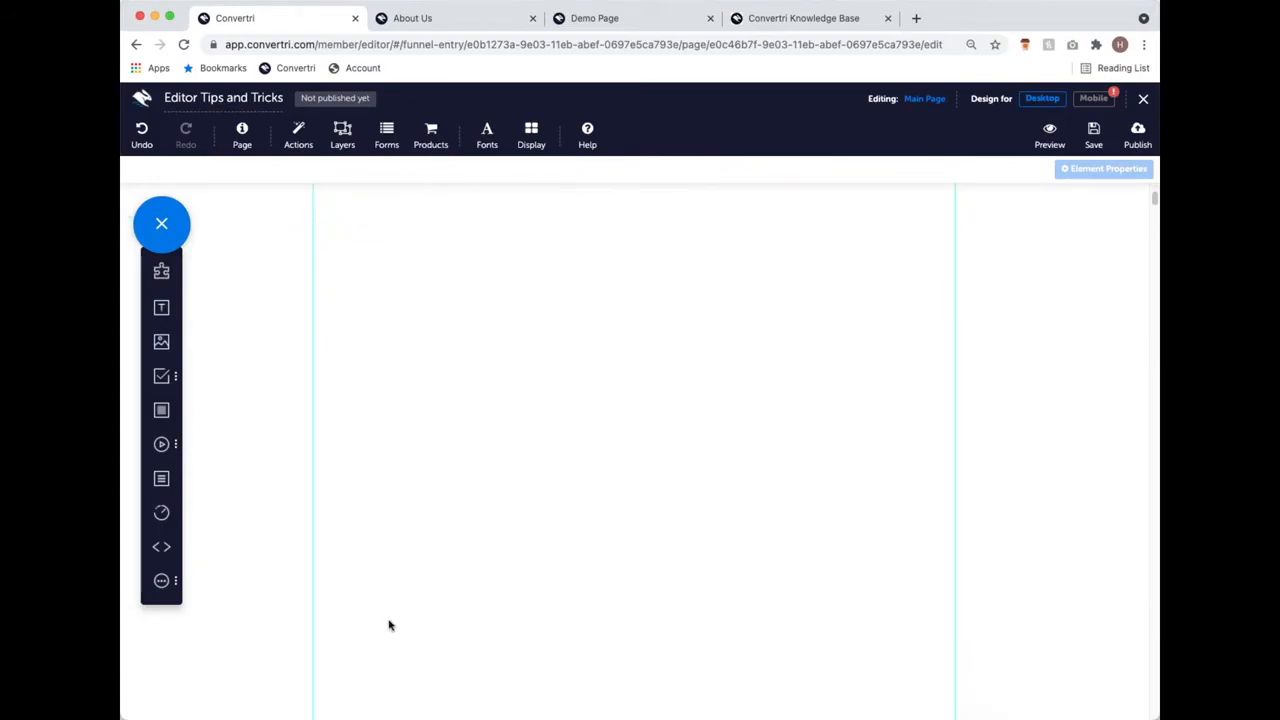
scroll(557, 566, down, 3)
scroll(546, 554, down, 10)
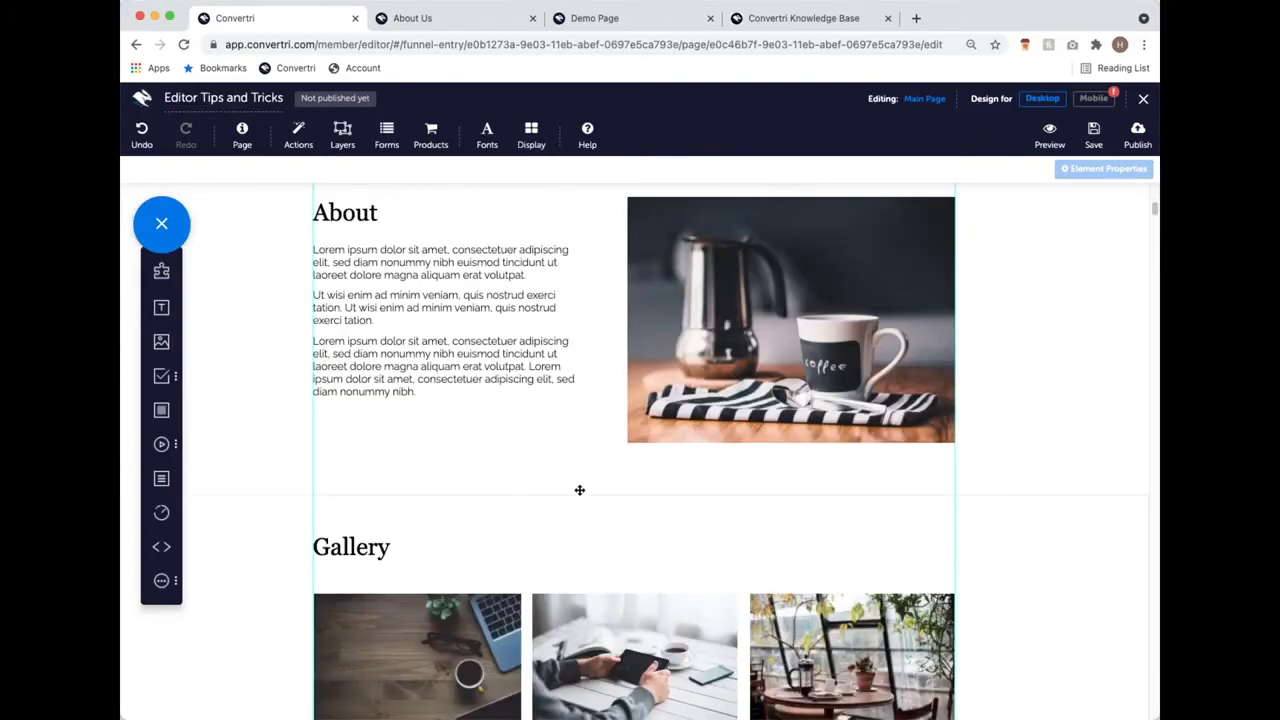
scroll(570, 505, down, 4)
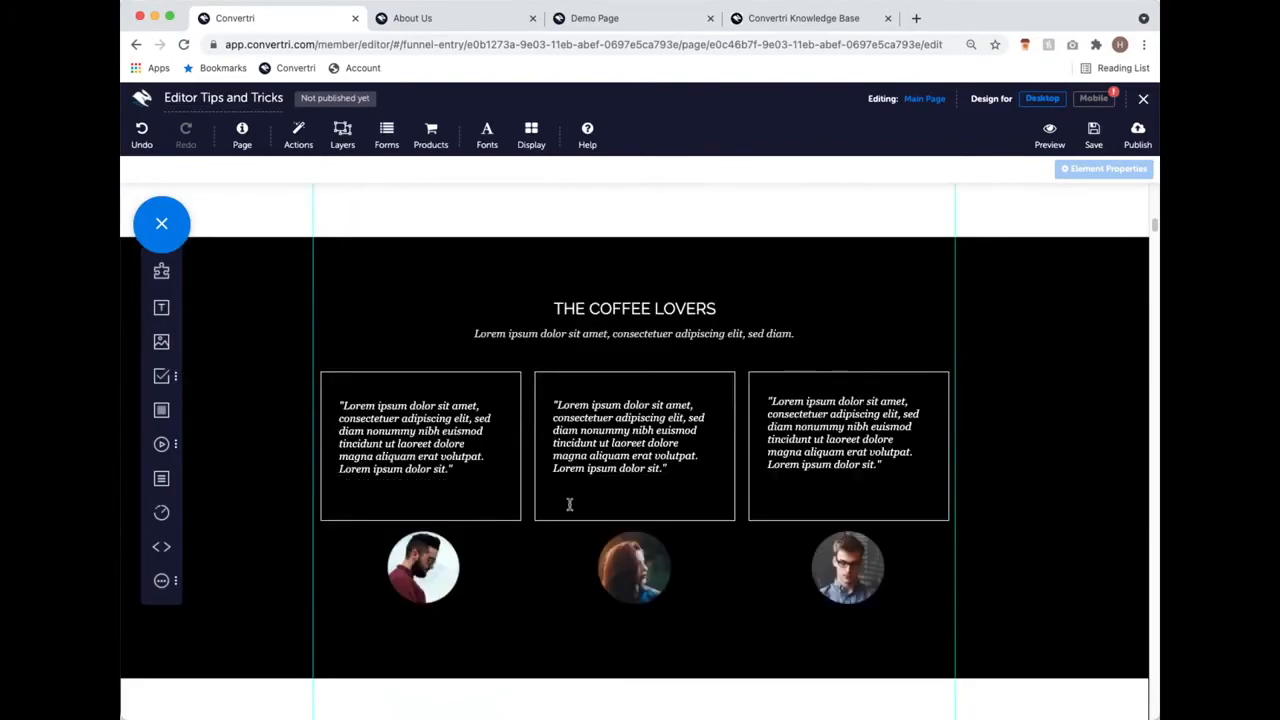
scroll(570, 504, up, 12)
scroll(570, 503, down, 6)
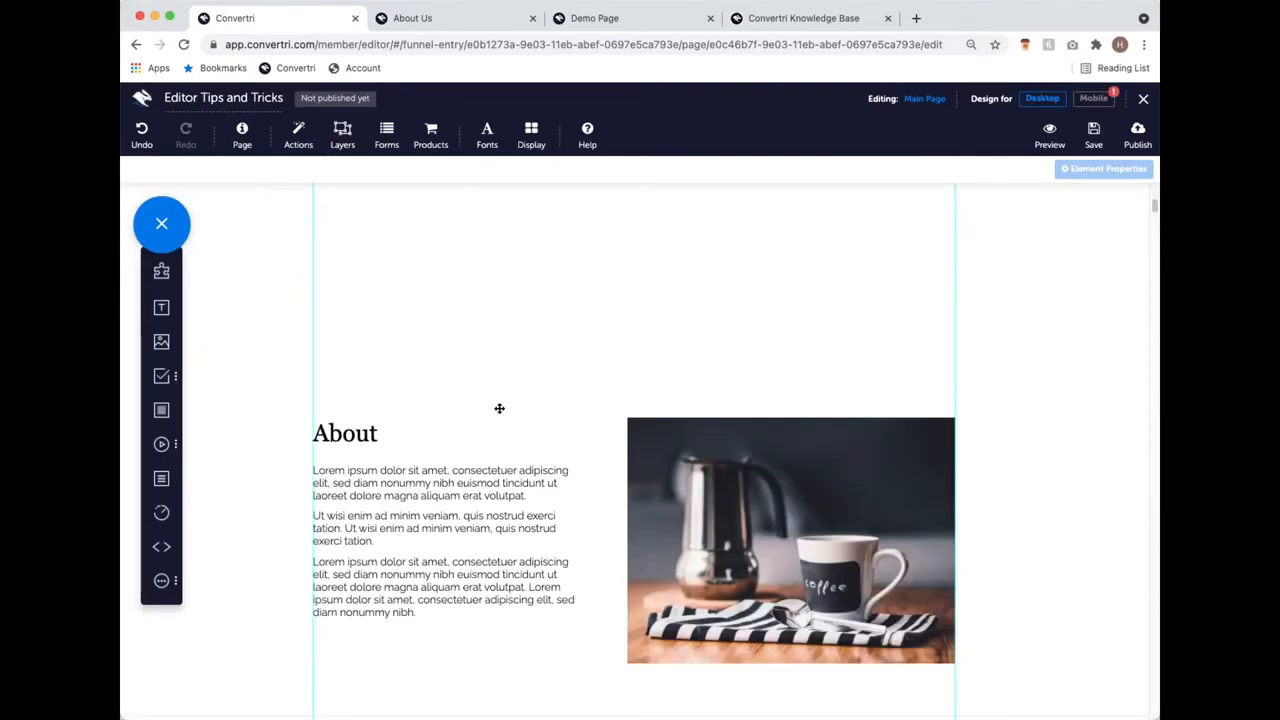
Step: Select the About section and remove the whitespace above it
click(500, 406)
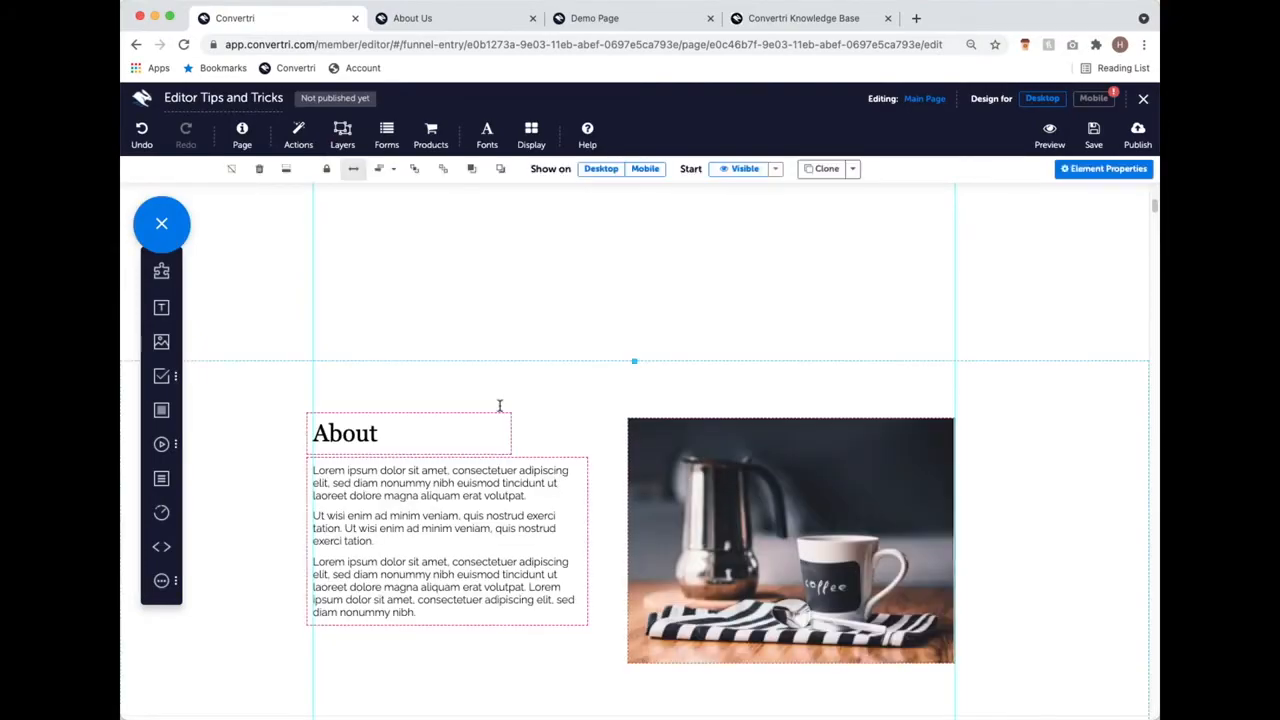
scroll(528, 372, up, 6)
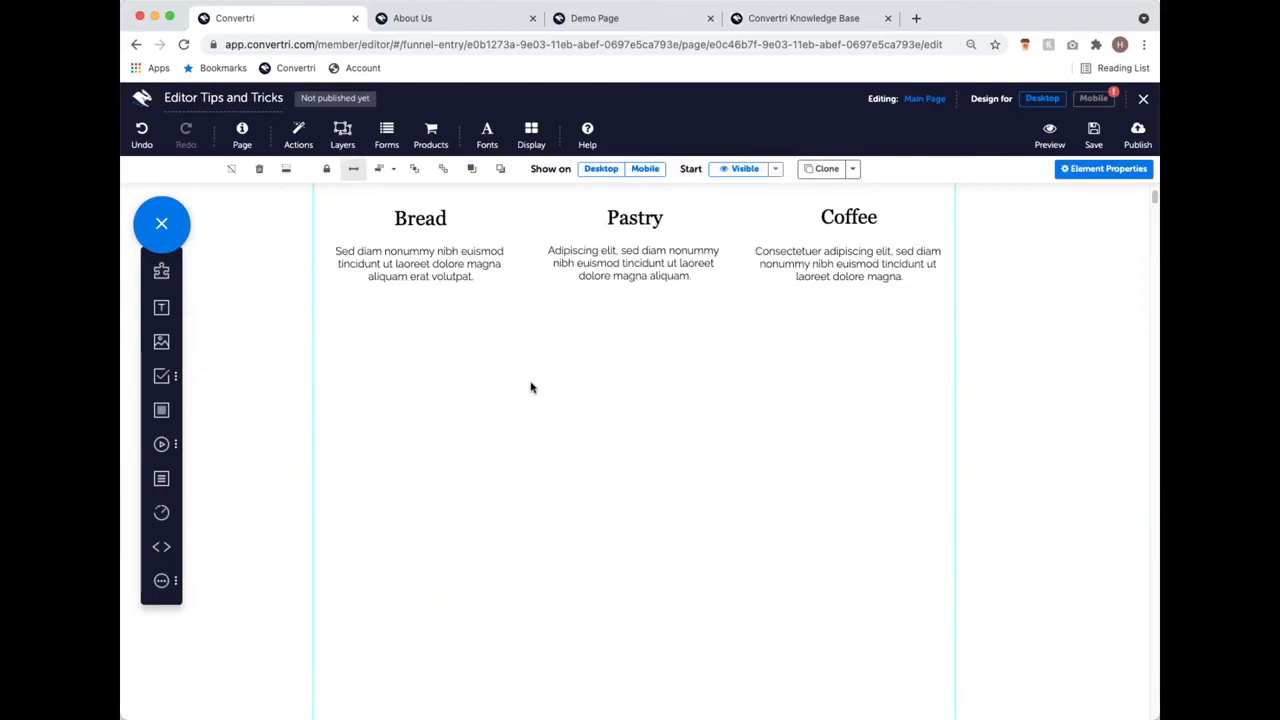
scroll(535, 392, down, 2)
click(287, 170)
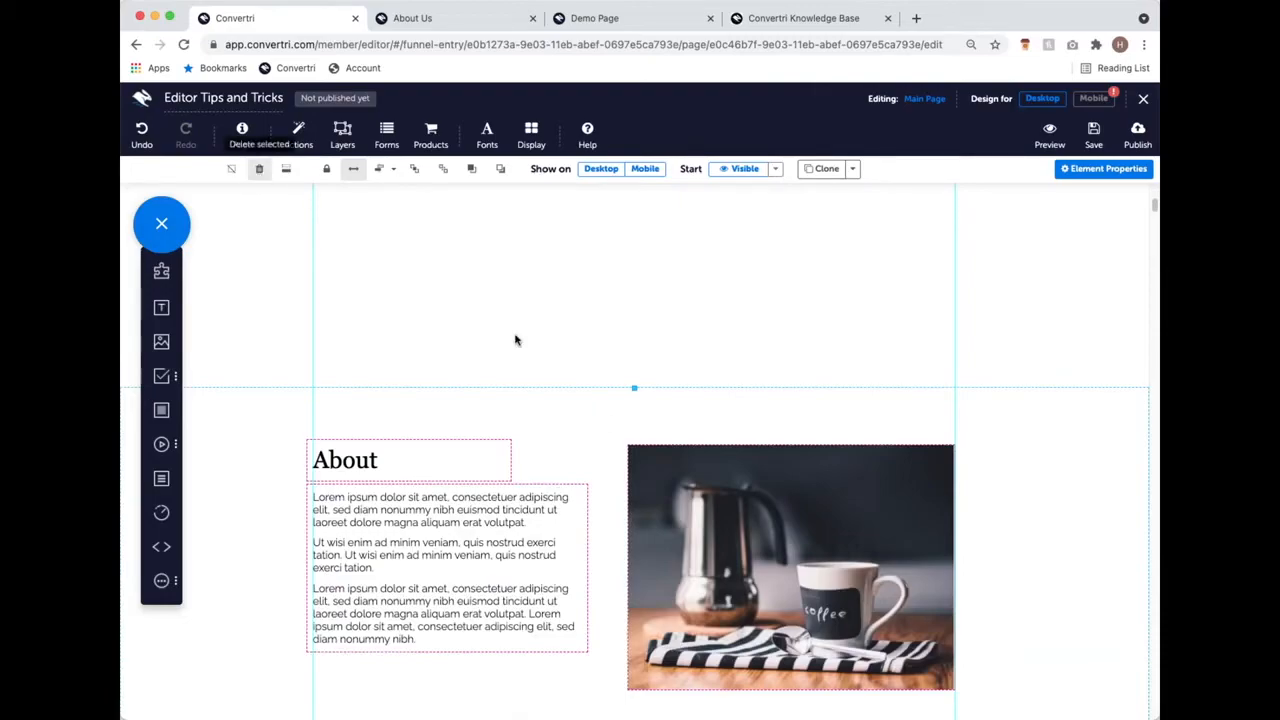
scroll(535, 430, up, 2)
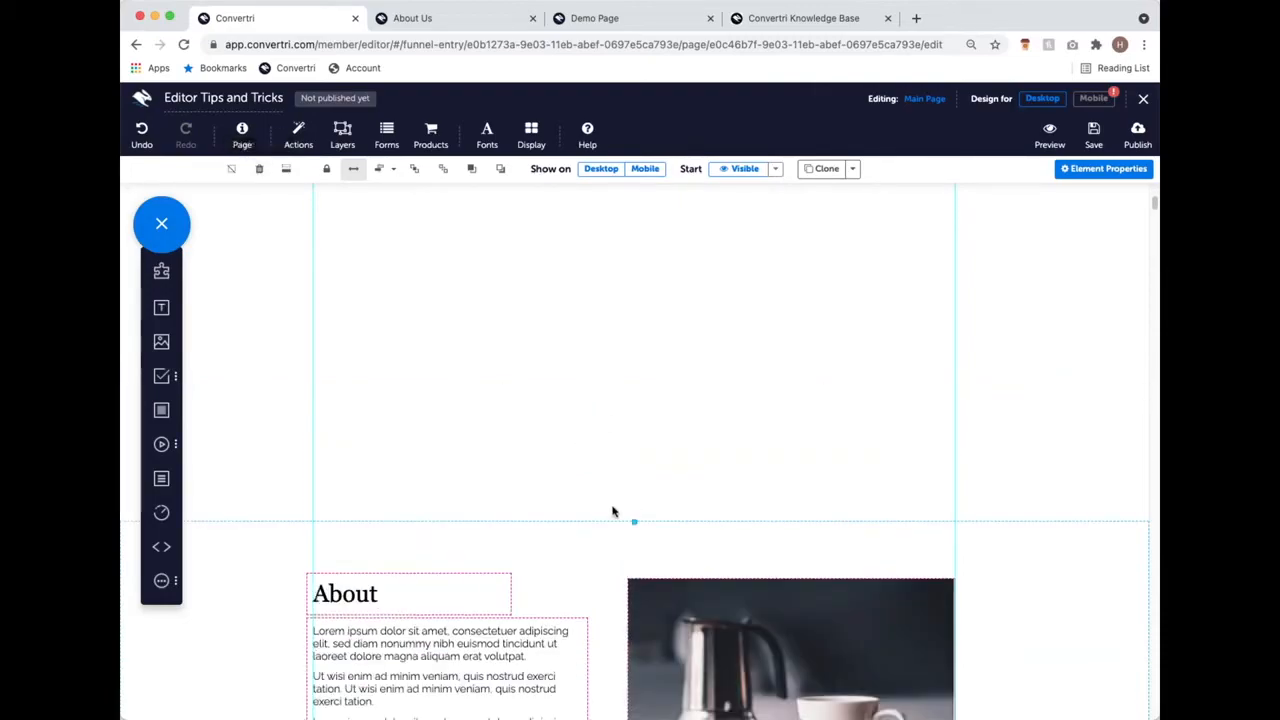
scroll(634, 514, up, 6)
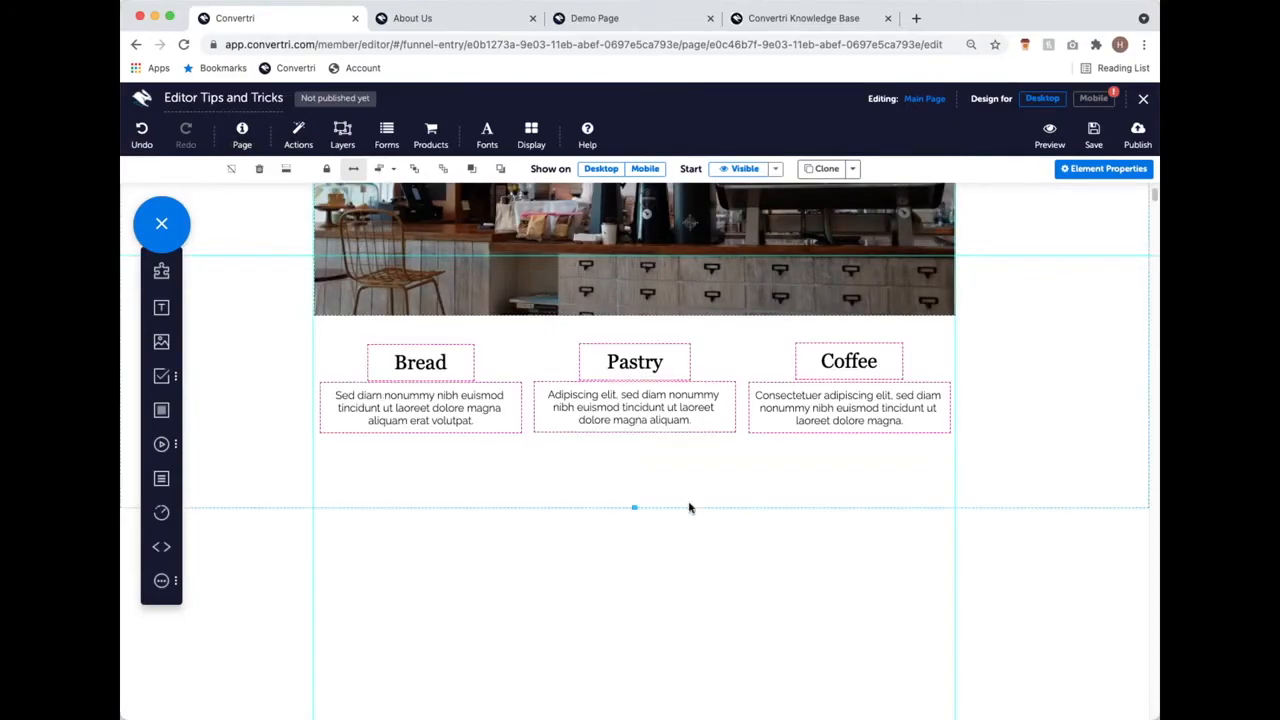
scroll(689, 509, down, 7)
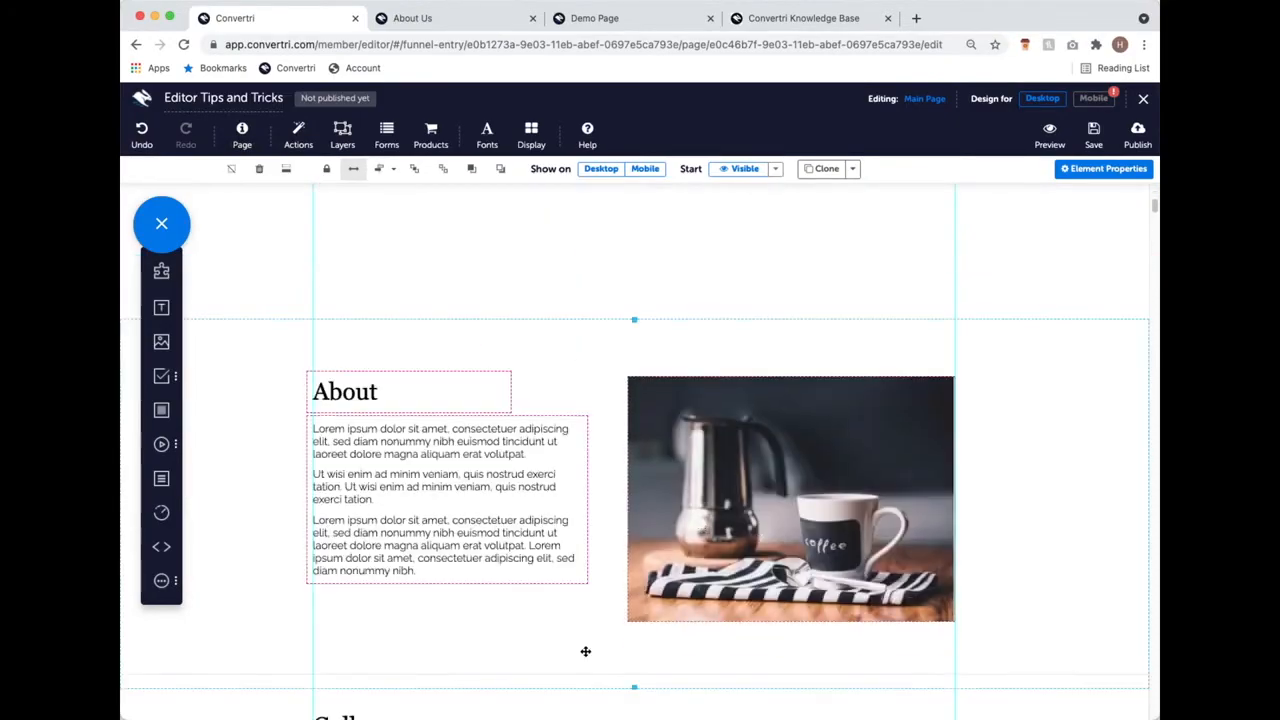
Step: Remove the remaining whitespace above the About section and review the page layout
click(282, 170)
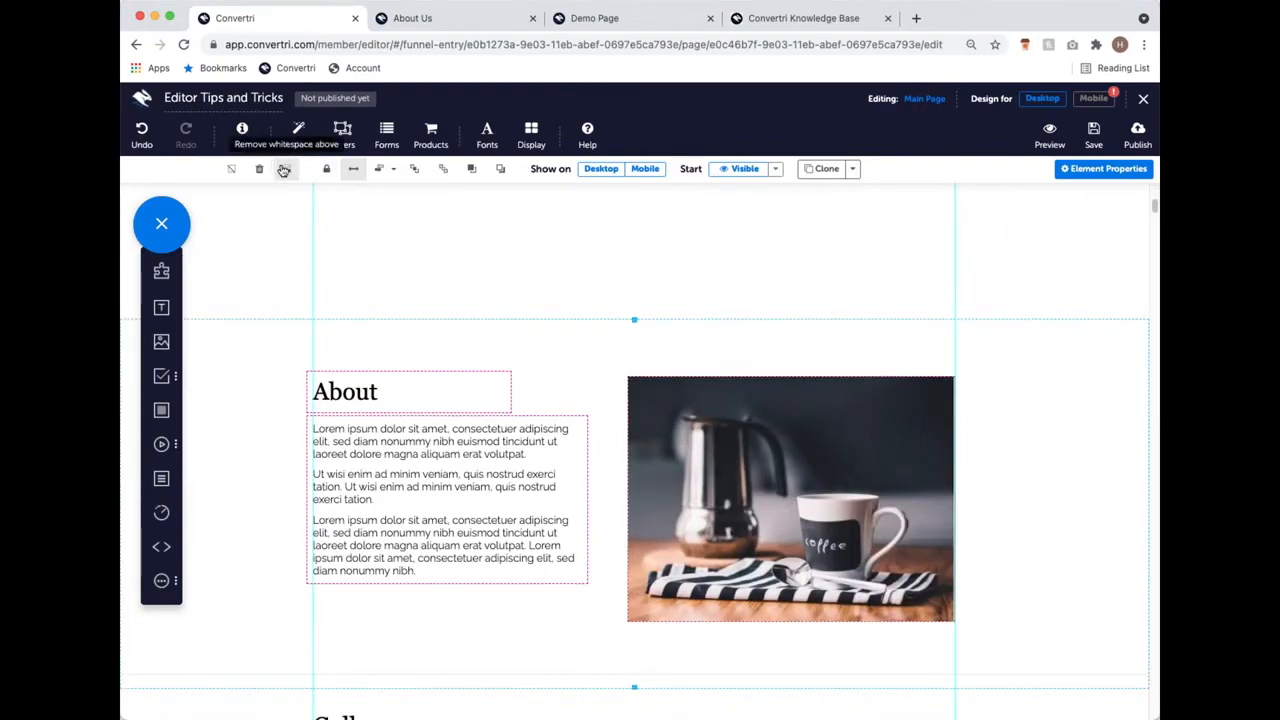
scroll(485, 308, up, 3)
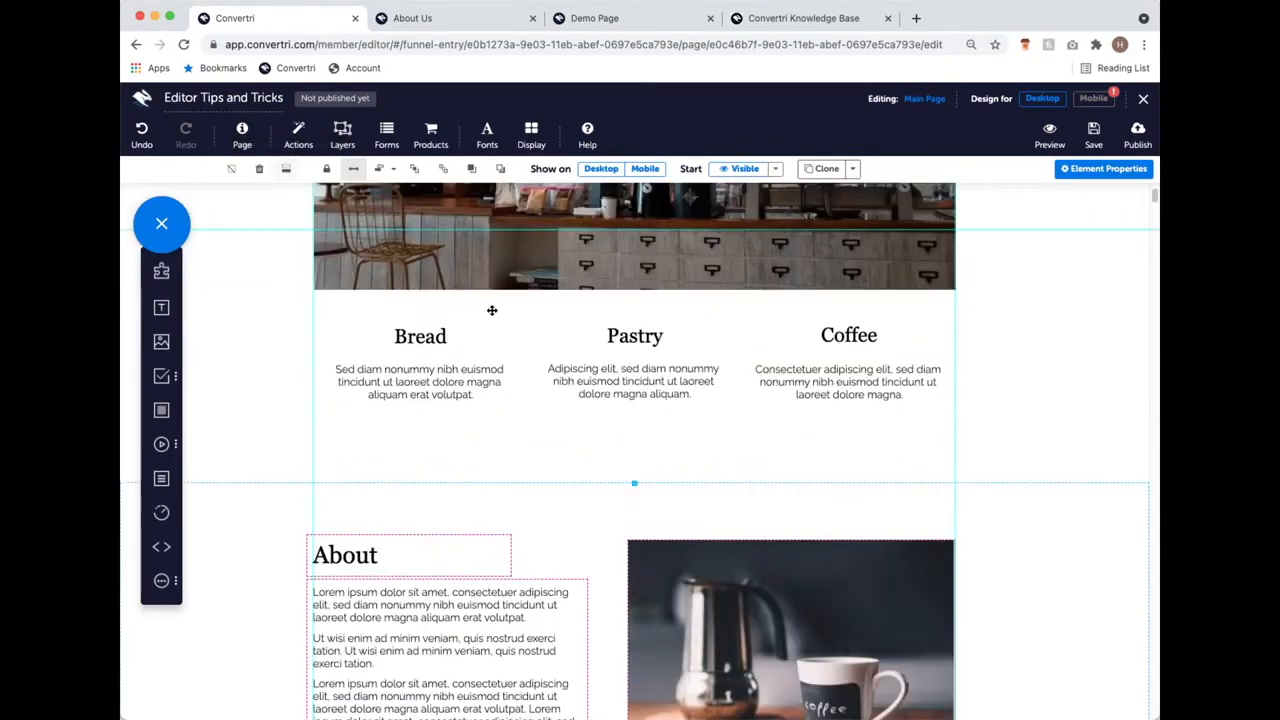
scroll(520, 445, up, 5)
scroll(707, 430, down, 15)
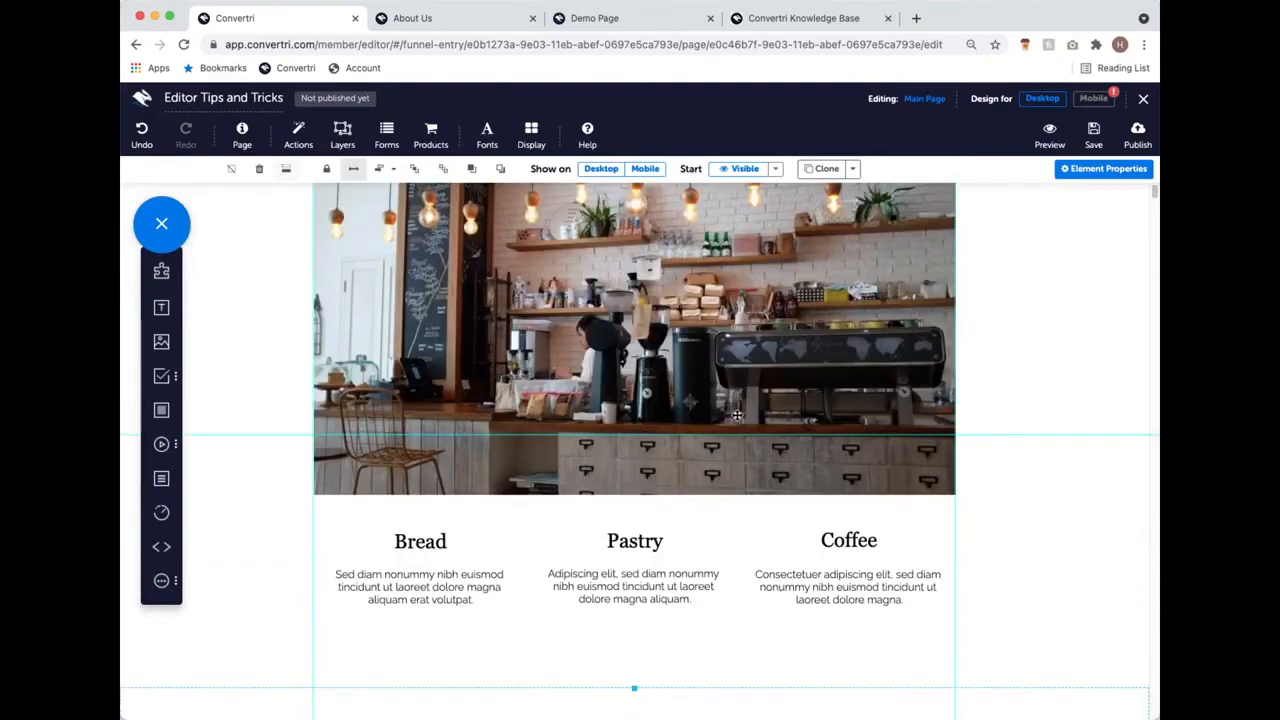
scroll(730, 398, down, 4)
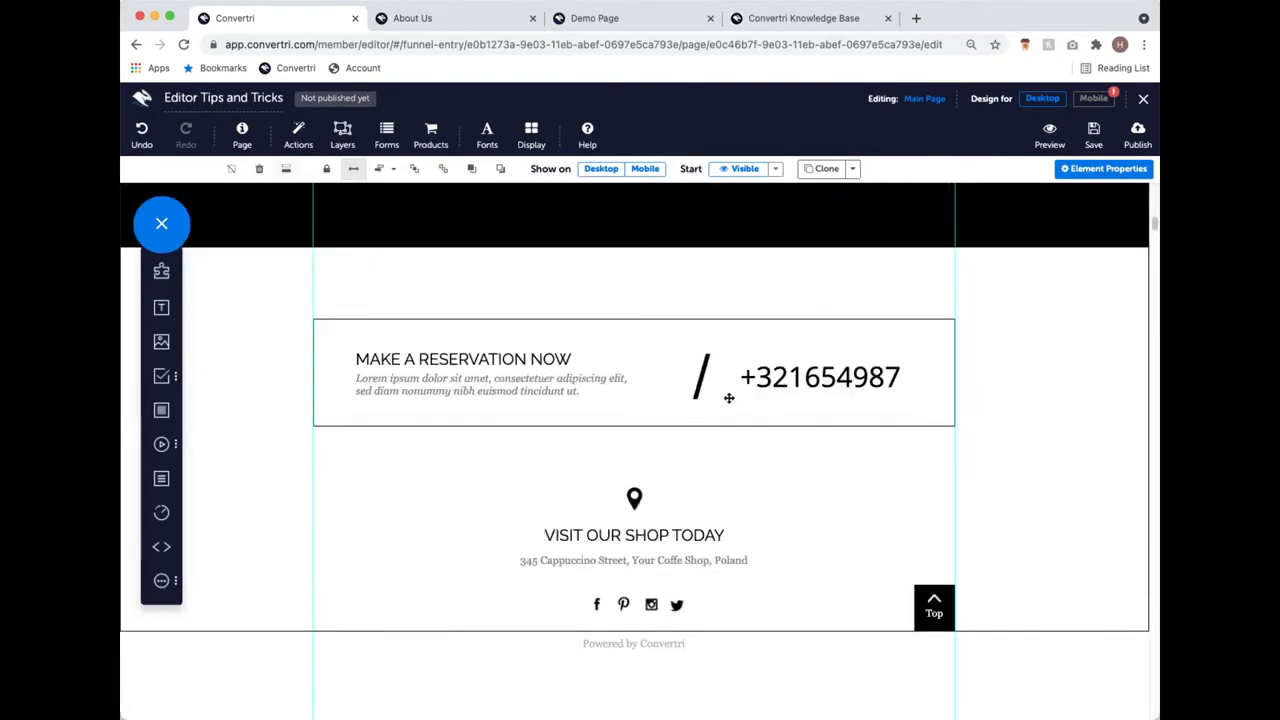
scroll(726, 397, up, 15)
scroll(640, 373, down, 5)
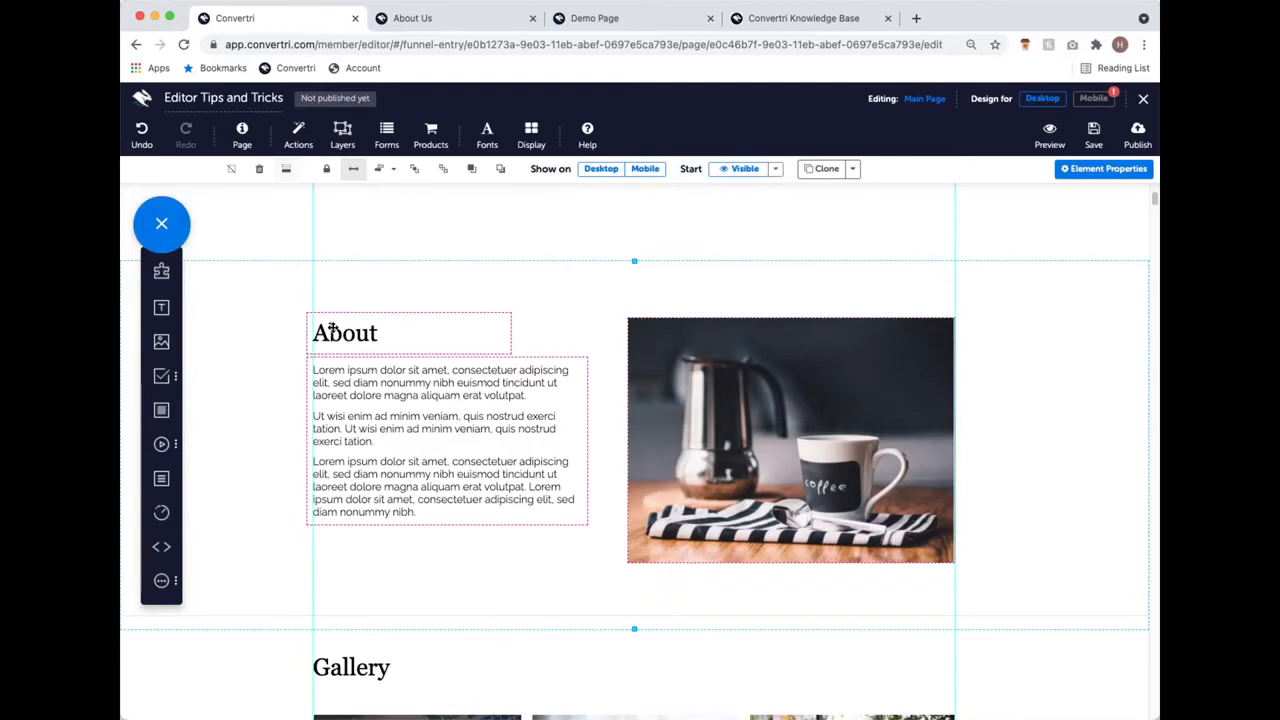
scroll(332, 345, up, 2)
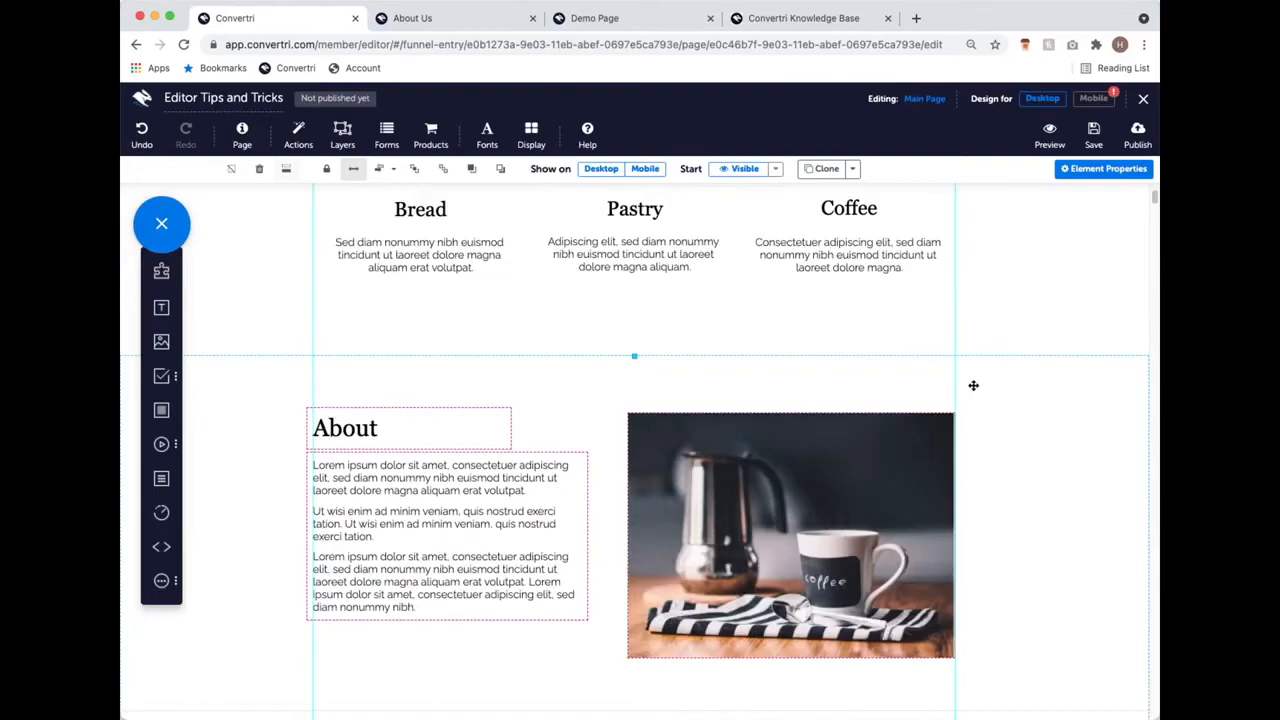
scroll(423, 400, up, 5)
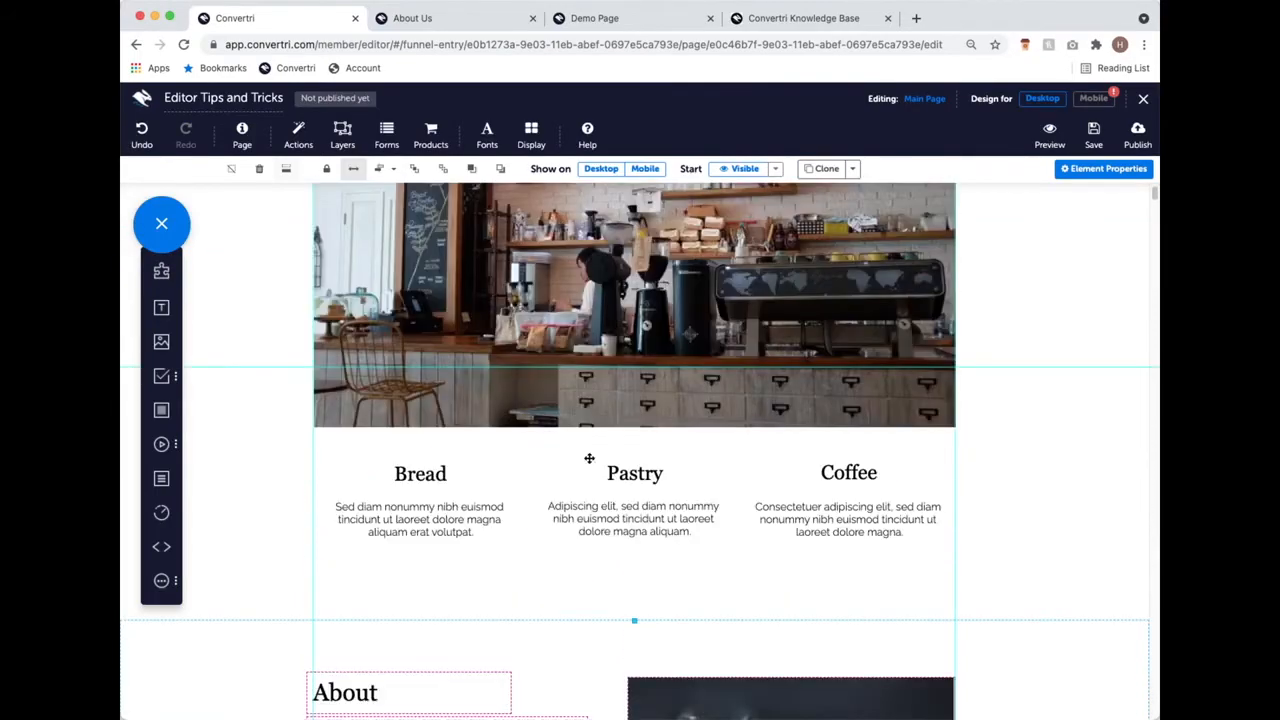
scroll(589, 458, up, 4)
scroll(589, 458, down, 12)
scroll(265, 464, up, 2)
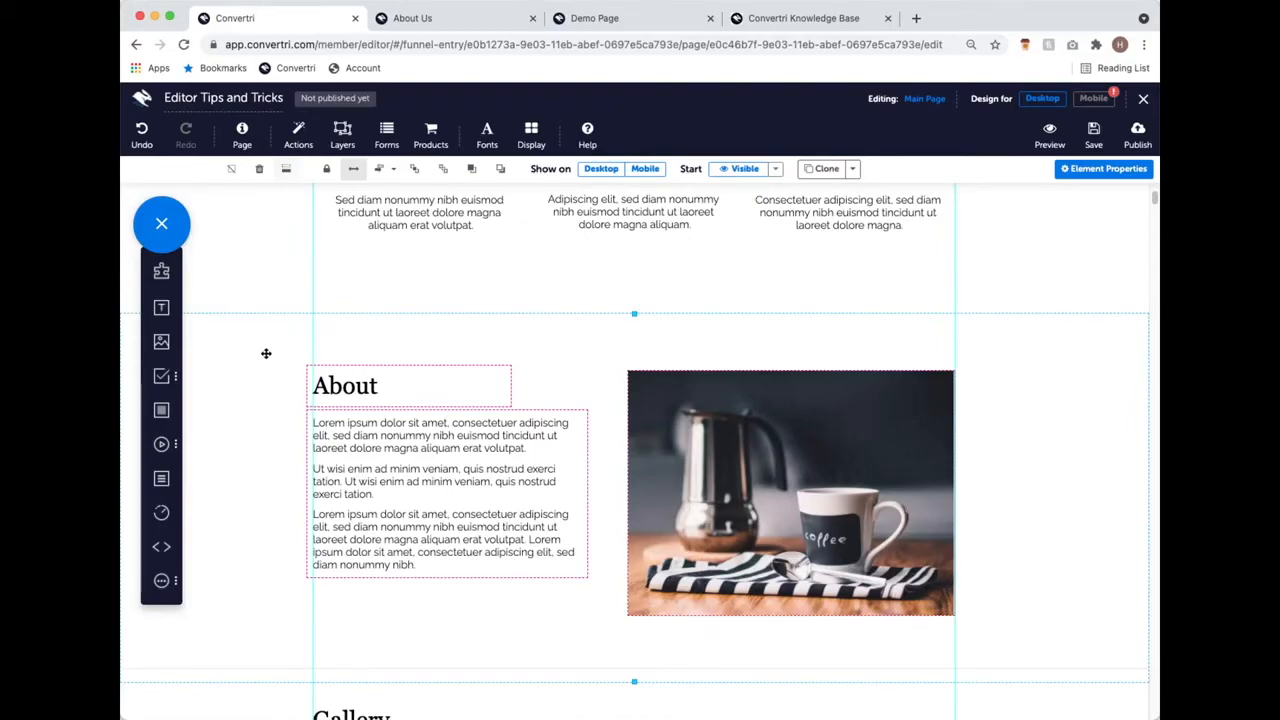
Step: Drag About lower, then remove the whitespace above it so it sits under Bread, Pastry and Coffee
drag(275, 327, 294, 468)
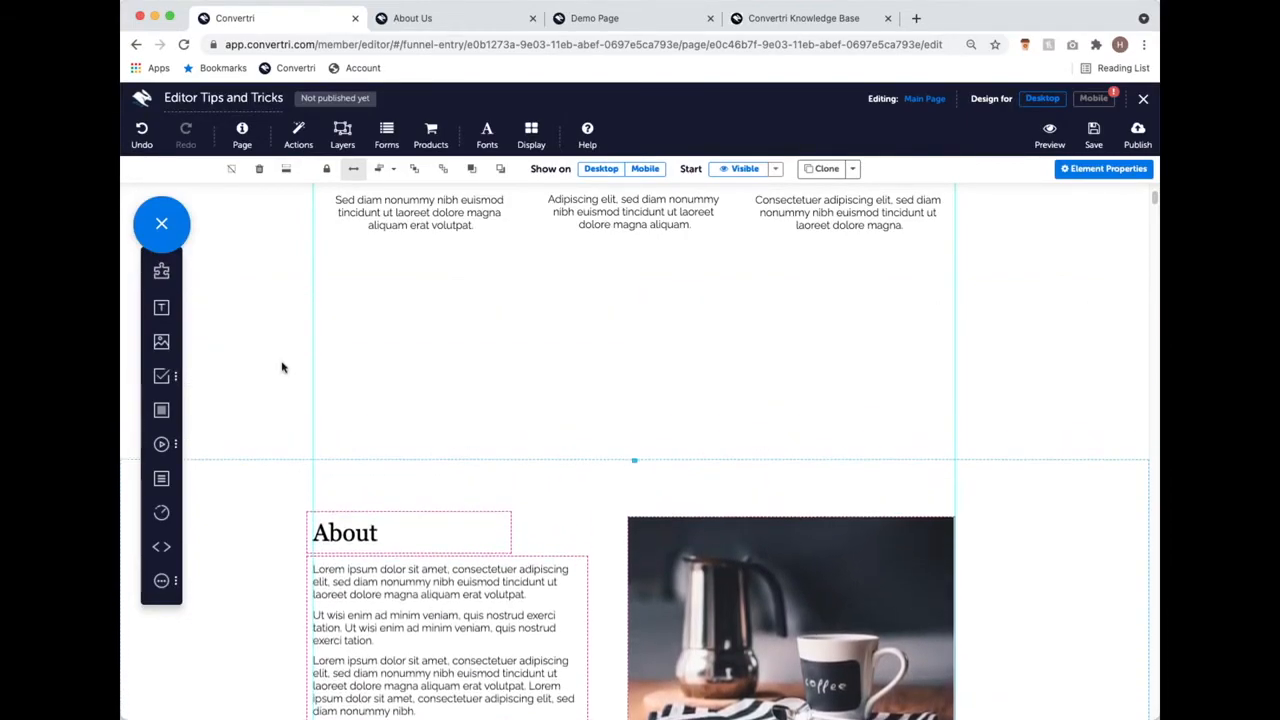
scroll(708, 541, up, 2)
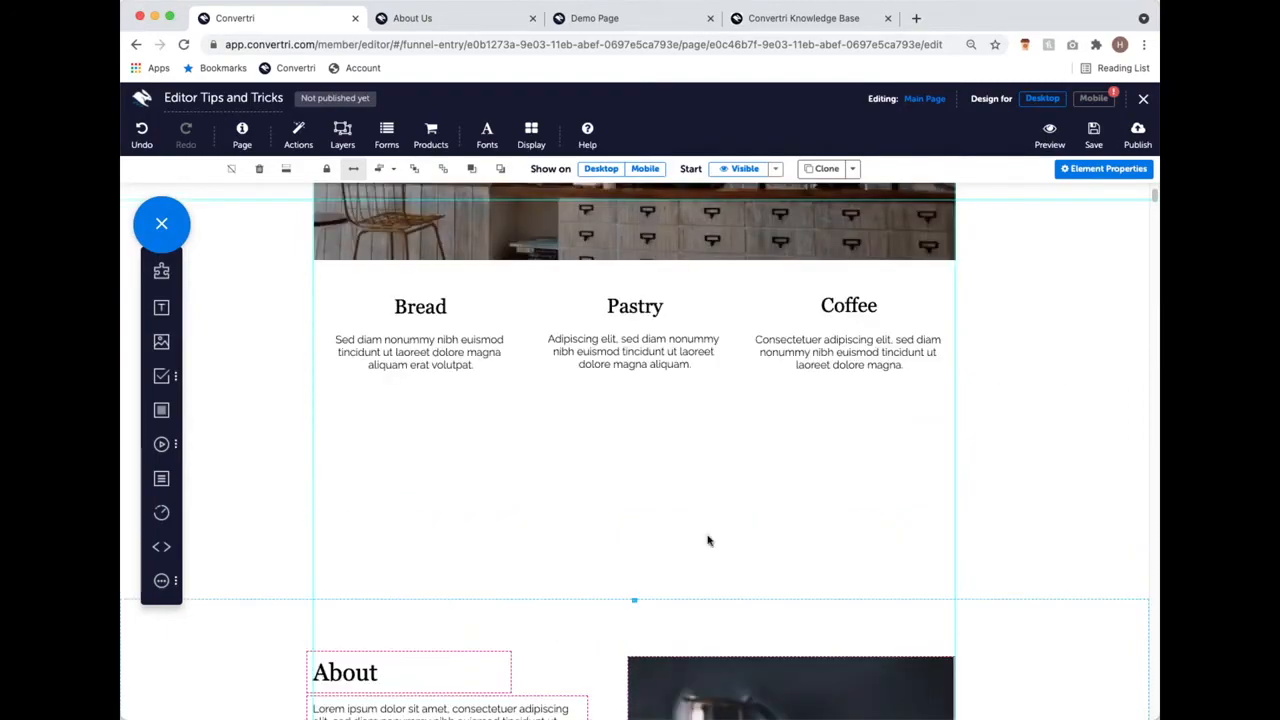
click(287, 172)
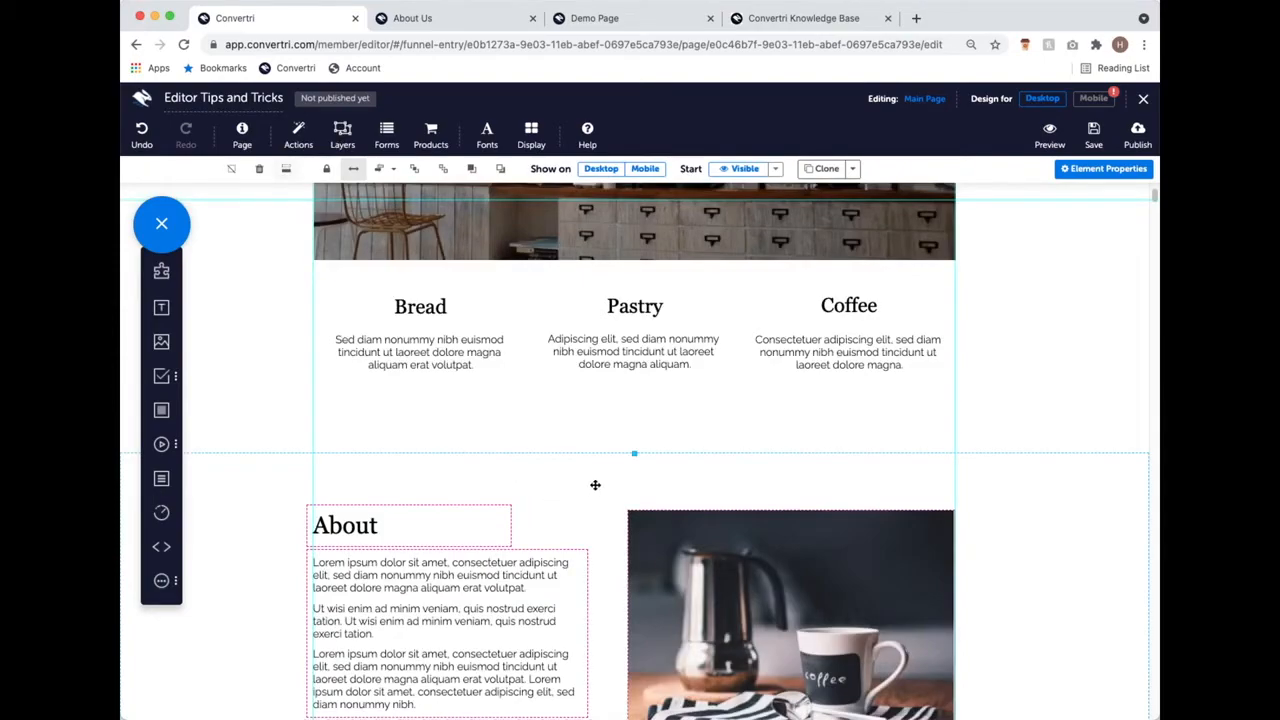
scroll(596, 480, down, 3)
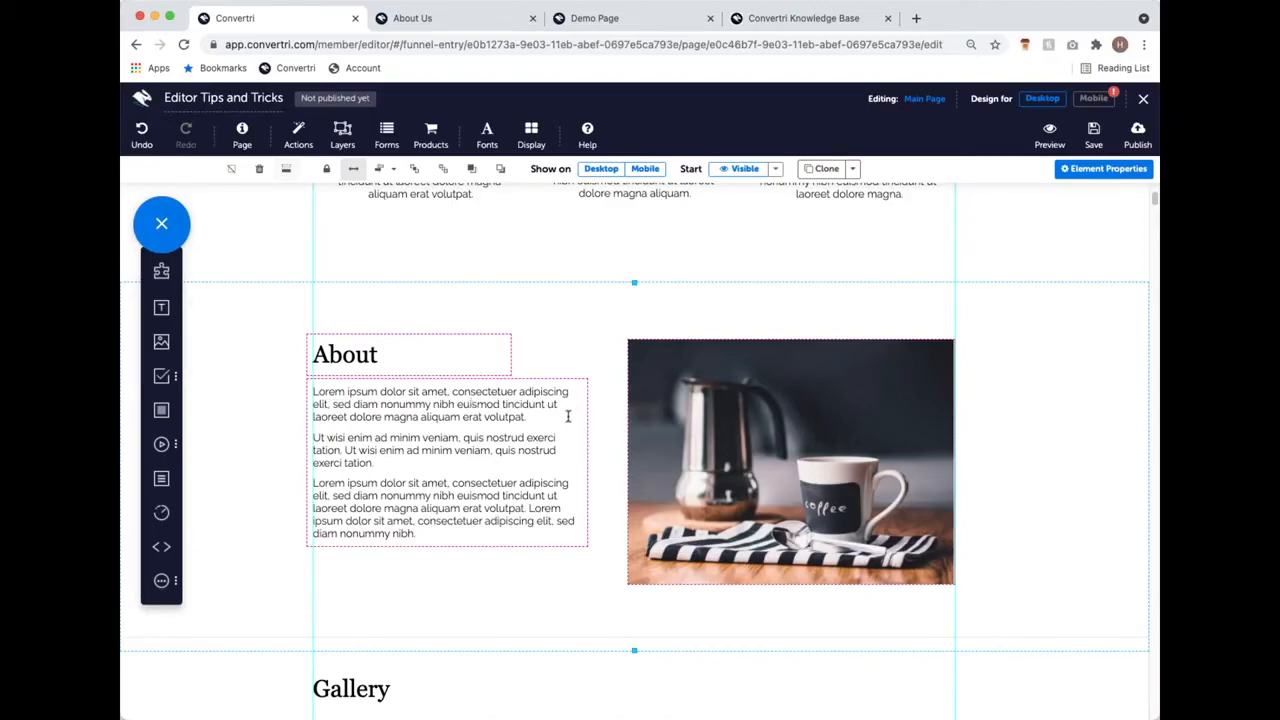
scroll(568, 418, down, 10)
scroll(613, 432, down, 5)
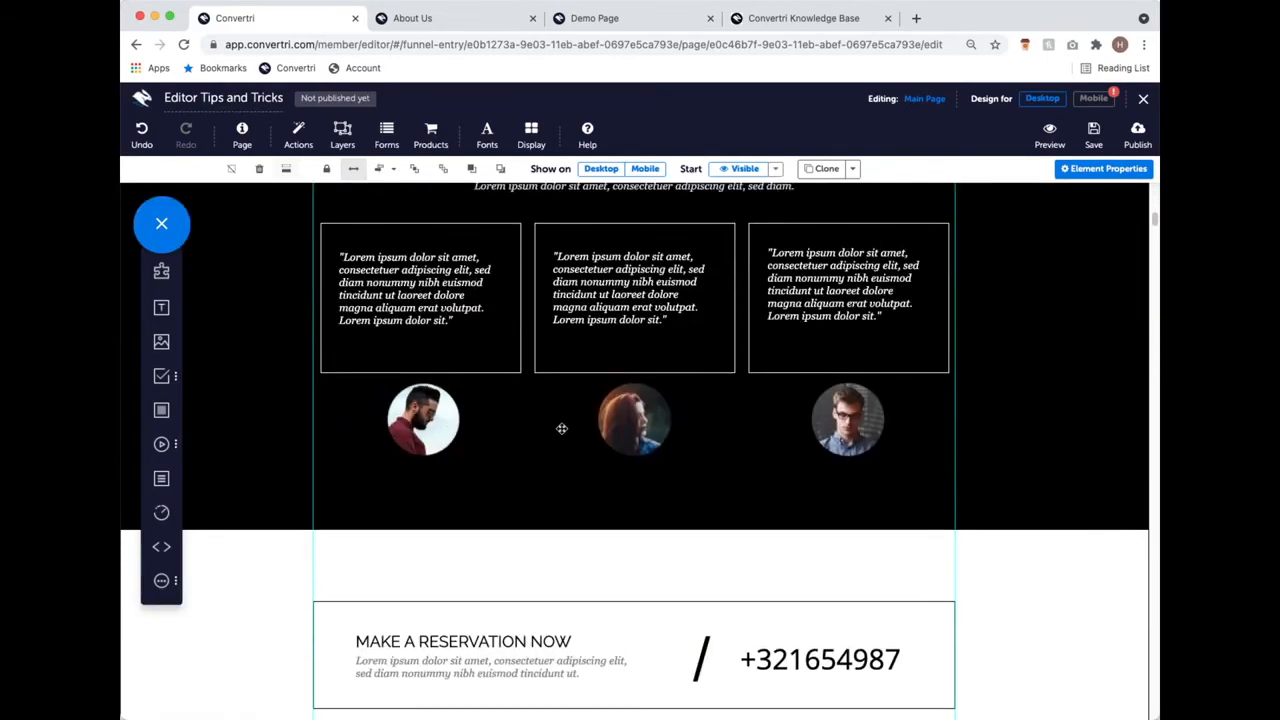
Step: Alt-drag the left, middle and right portraits to place an overlapping copy below-right of each
scroll(562, 428, up, 1)
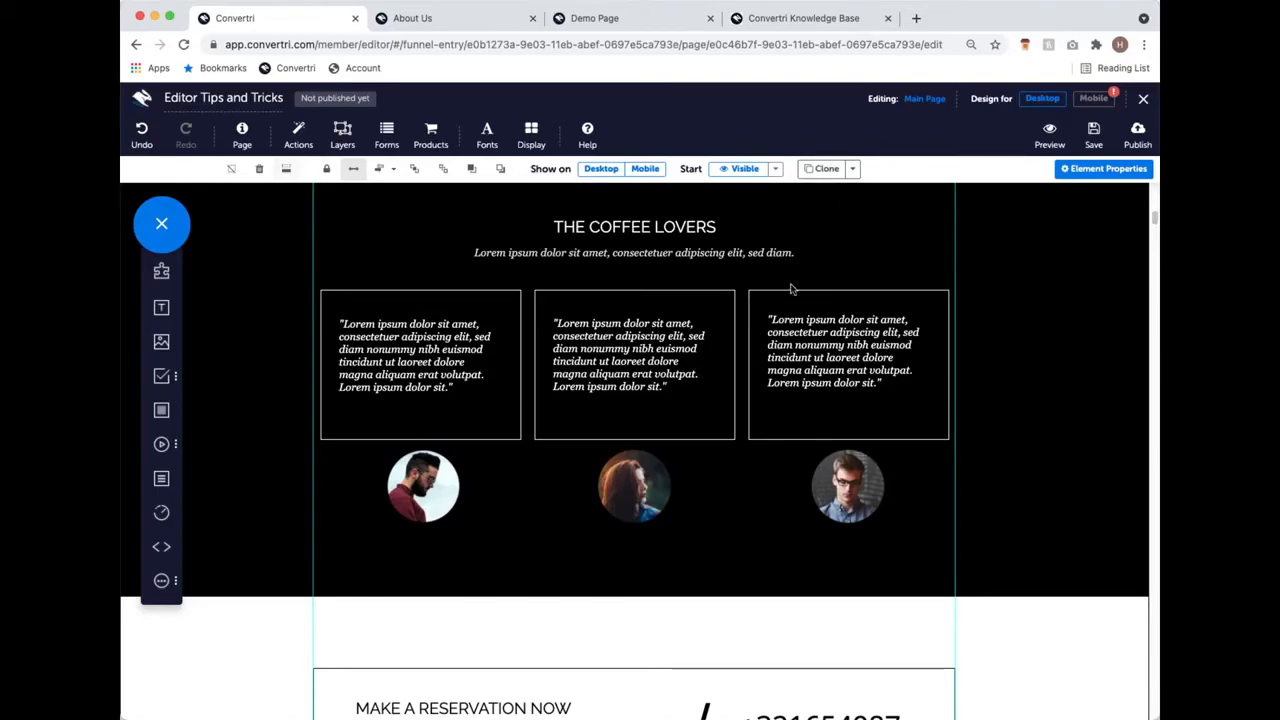
click(411, 498)
drag(413, 500, 465, 537)
click(621, 484)
drag(621, 484, 684, 531)
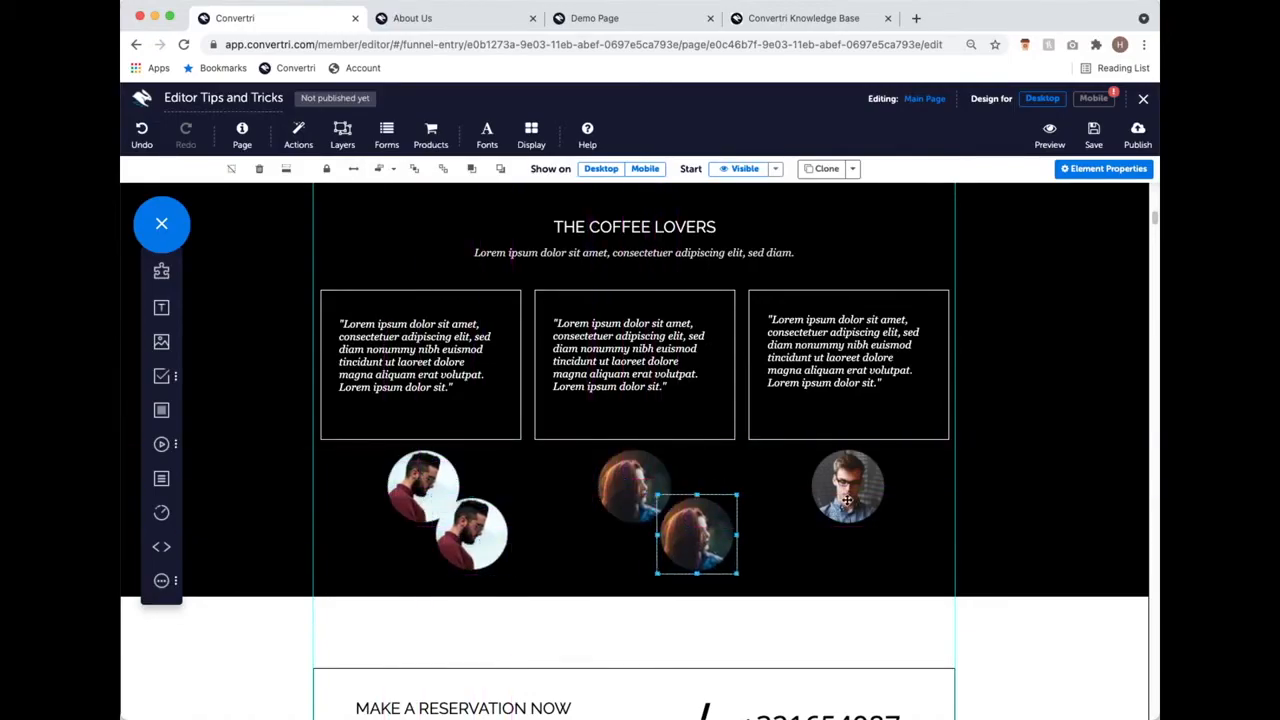
click(847, 500)
drag(849, 502, 890, 556)
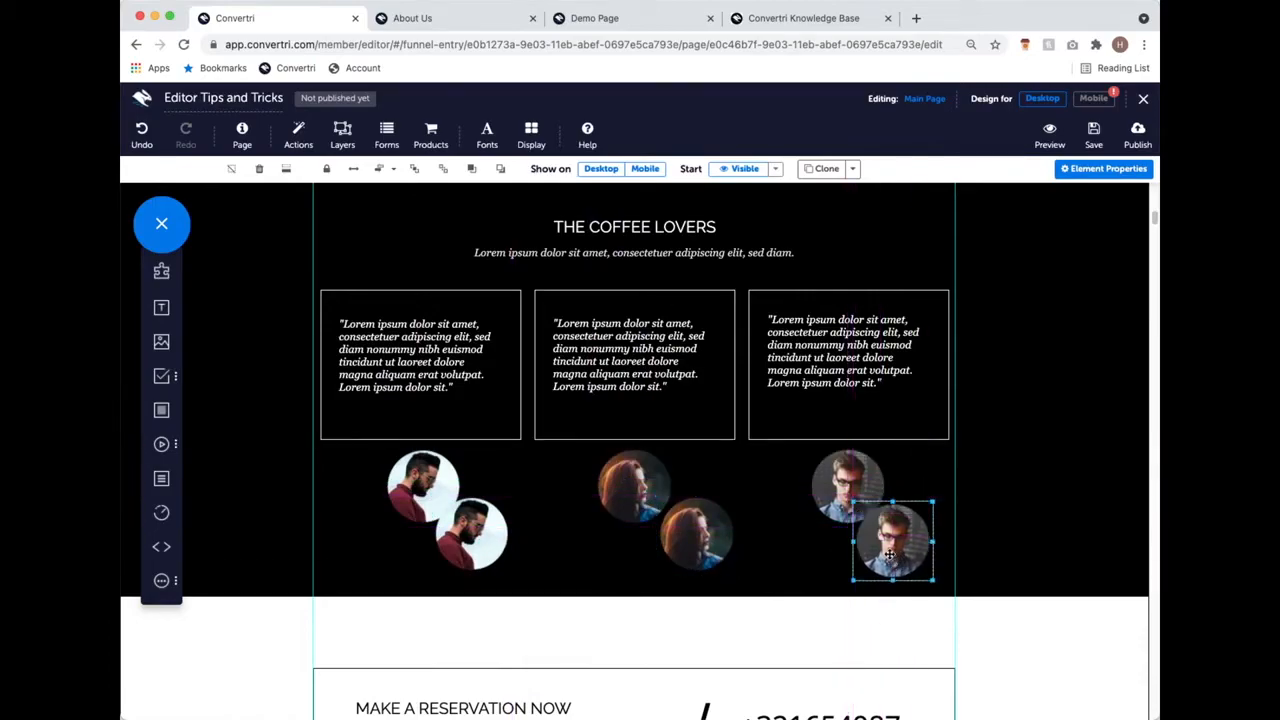
Step: Fine-tune the three portrait copies' positions with the snap guides so each overlaps its original
drag(887, 547, 882, 532)
drag(689, 548, 660, 559)
drag(470, 540, 470, 527)
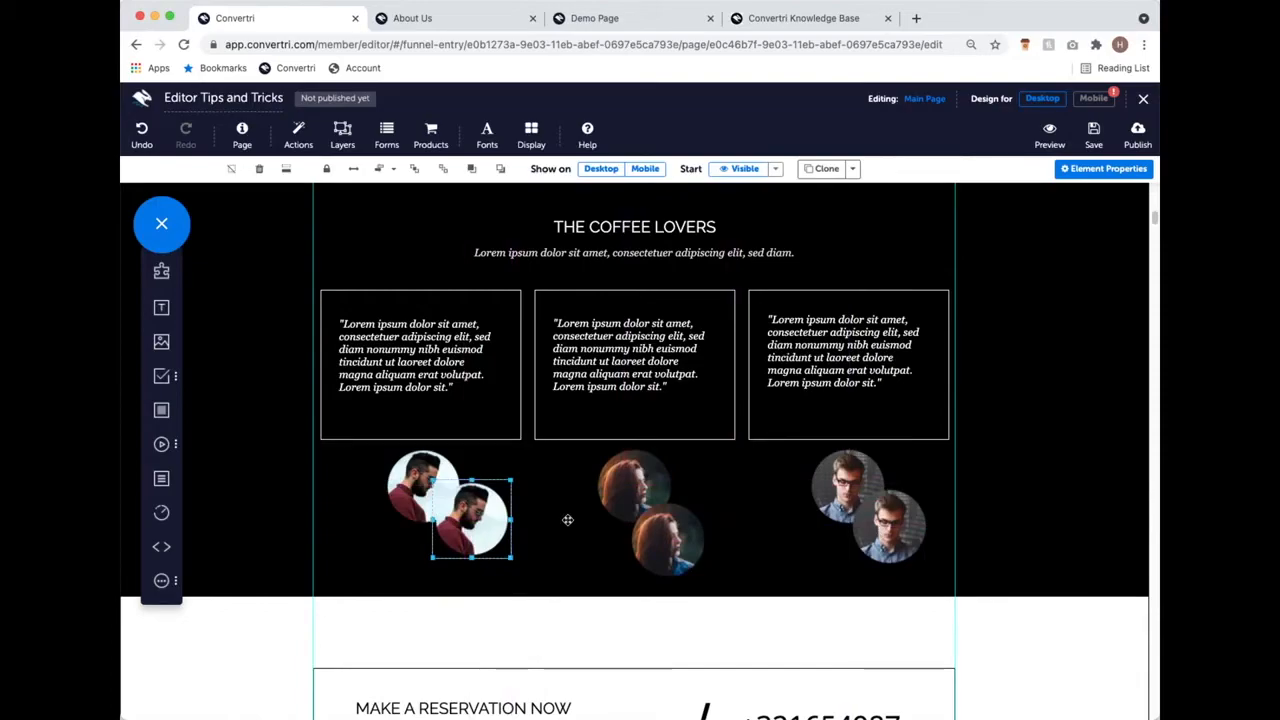
scroll(568, 520, up, 1)
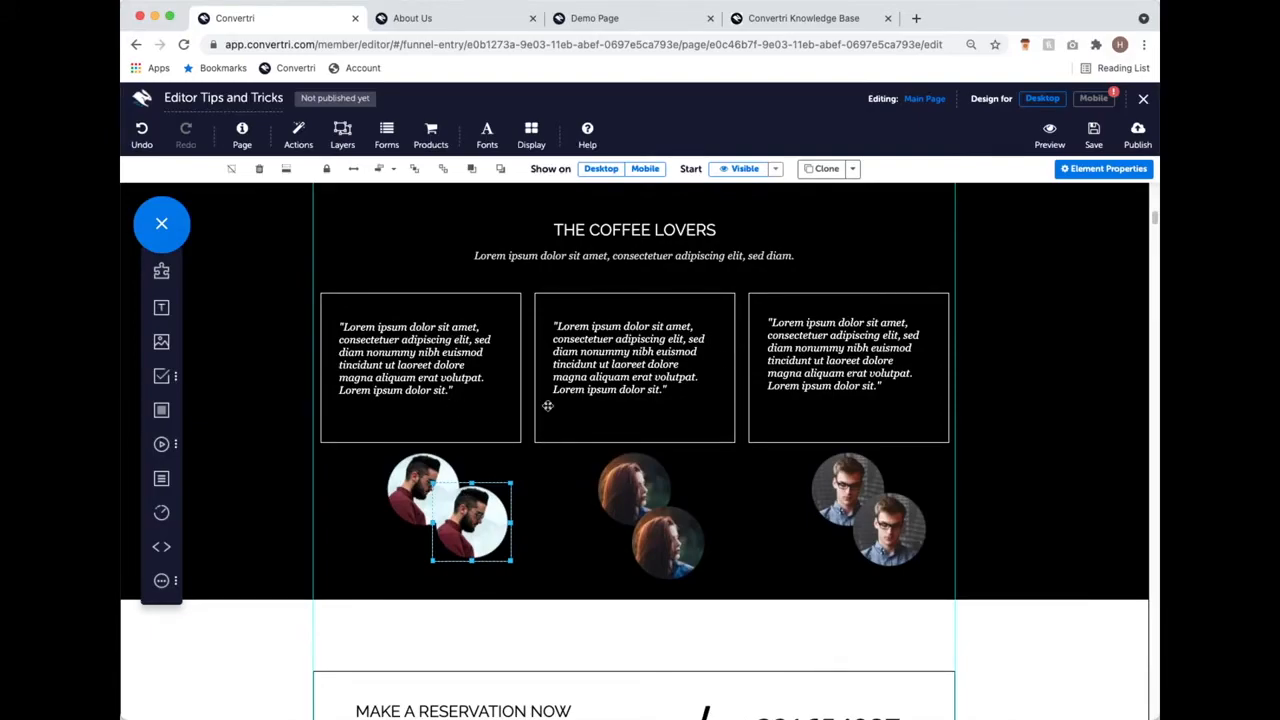
click(690, 544)
click(631, 479)
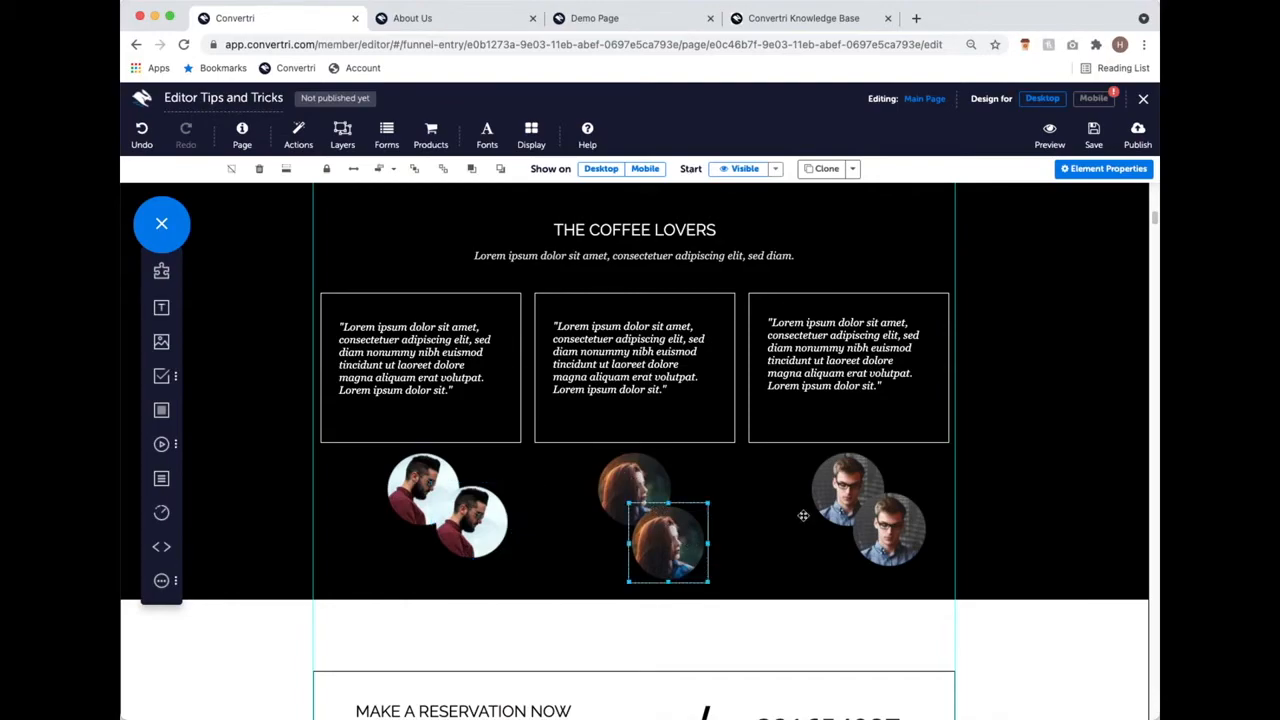
click(887, 535)
click(835, 485)
click(897, 527)
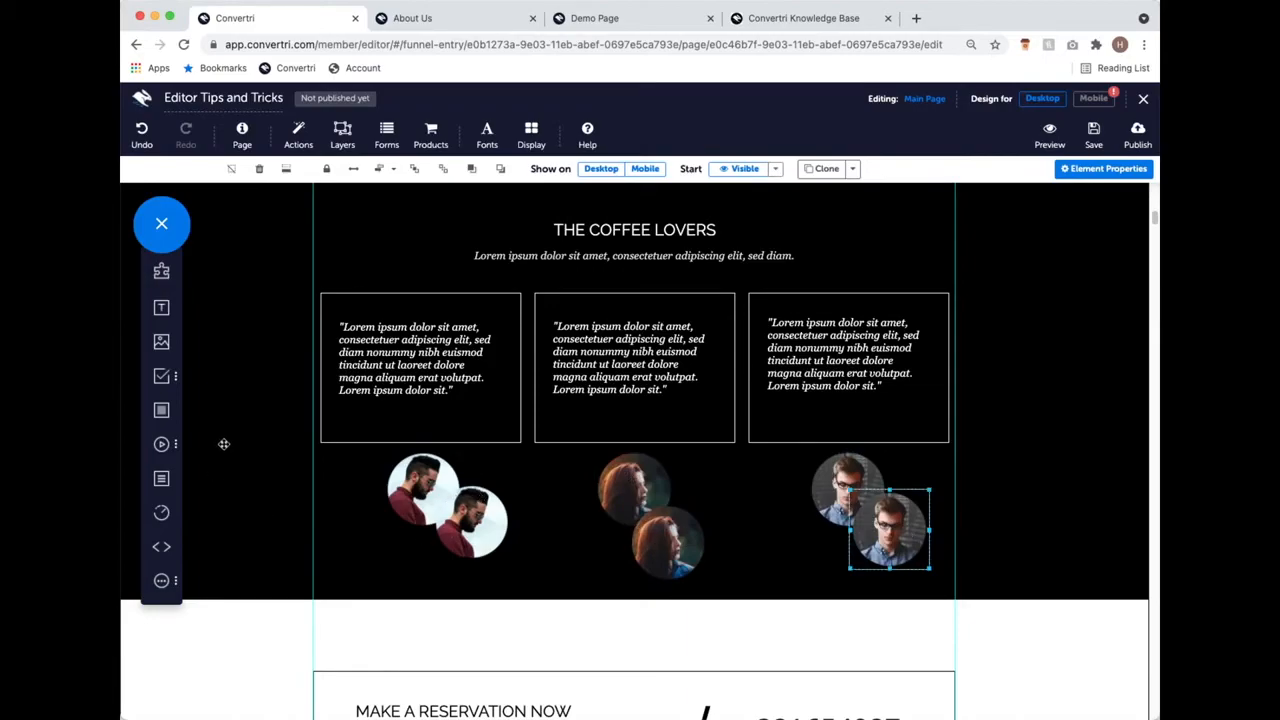
mouse_move(480, 531)
mouse_down()
mouse_move(427, 553)
mouse_move(421, 540)
mouse_move(430, 505)
mouse_move(526, 568)
mouse_move(482, 574)
mouse_move(469, 541)
mouse_up()
drag(674, 552, 676, 541)
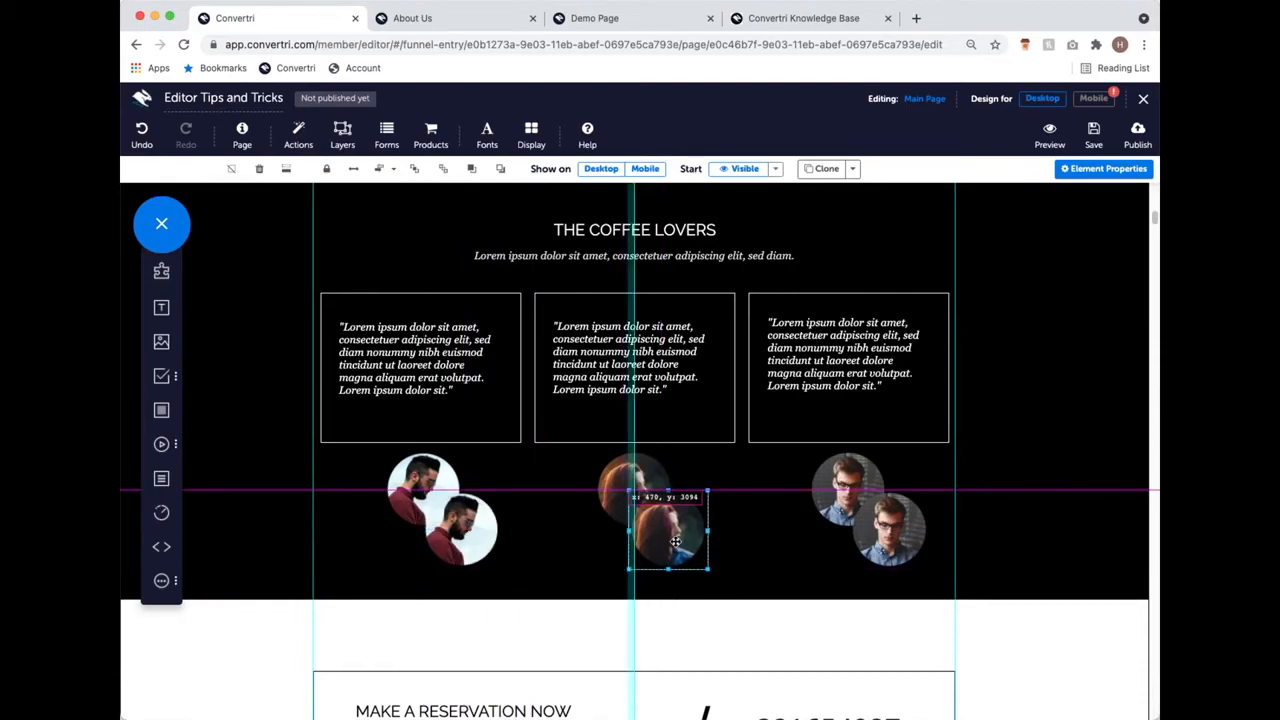
drag(676, 541, 676, 541)
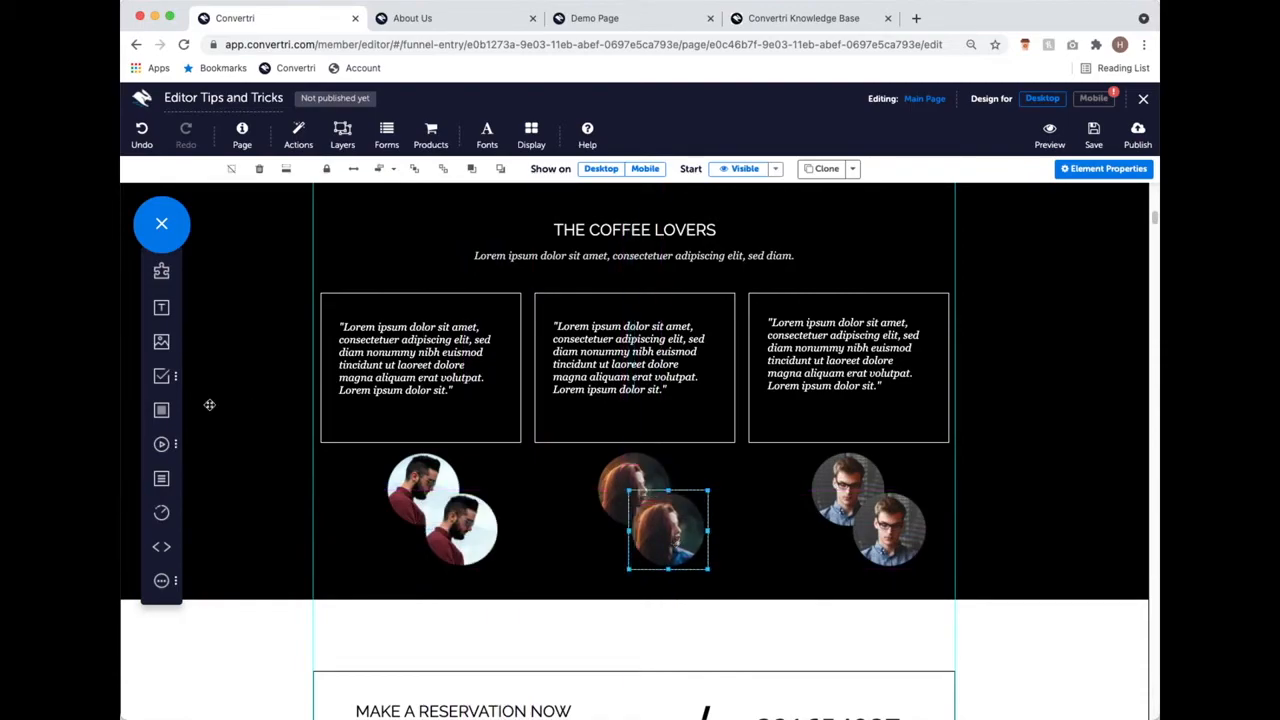
mouse_move(167, 412)
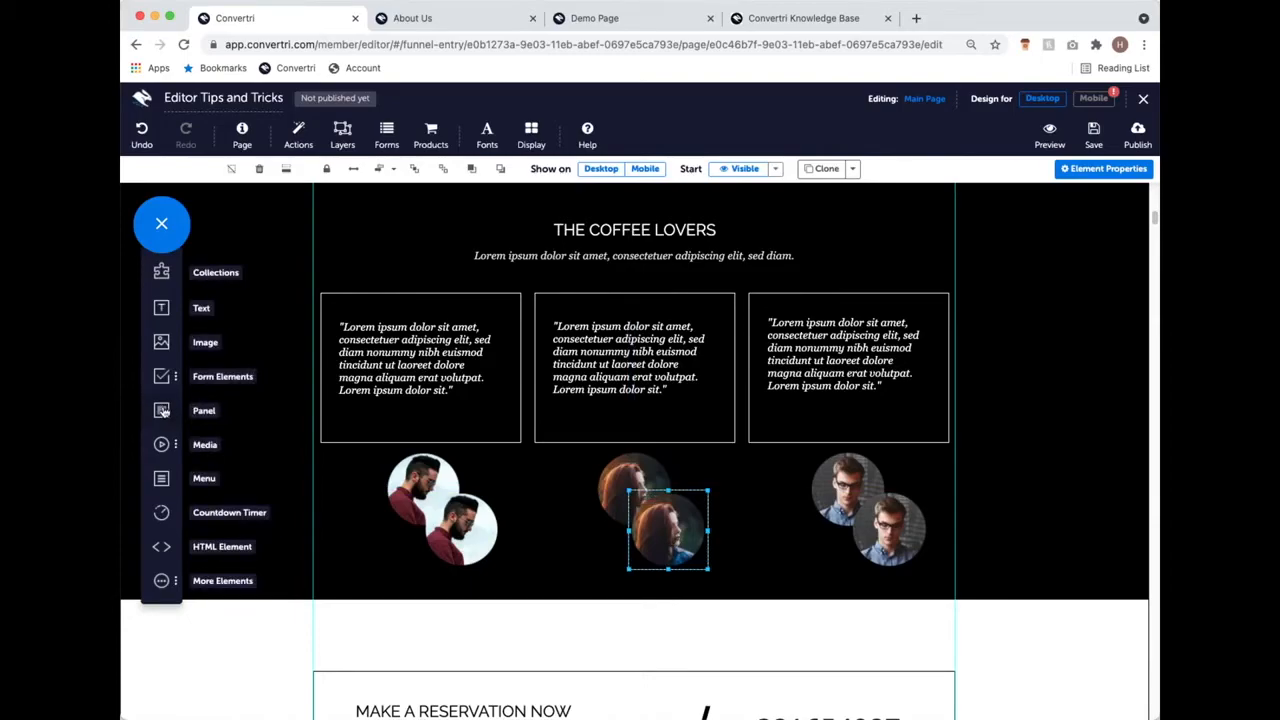
Step: Add a Panel onto the portrait row and widen it across the section
drag(162, 412, 535, 530)
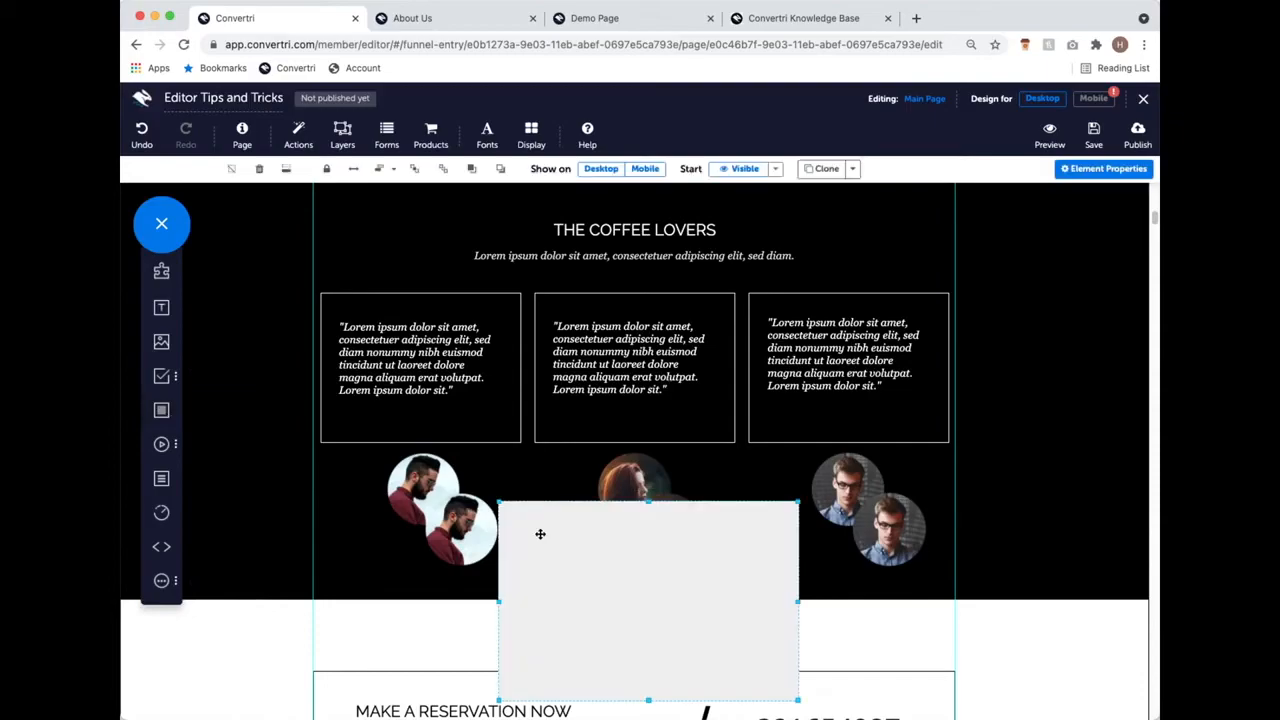
drag(626, 611, 449, 540)
drag(634, 522, 942, 549)
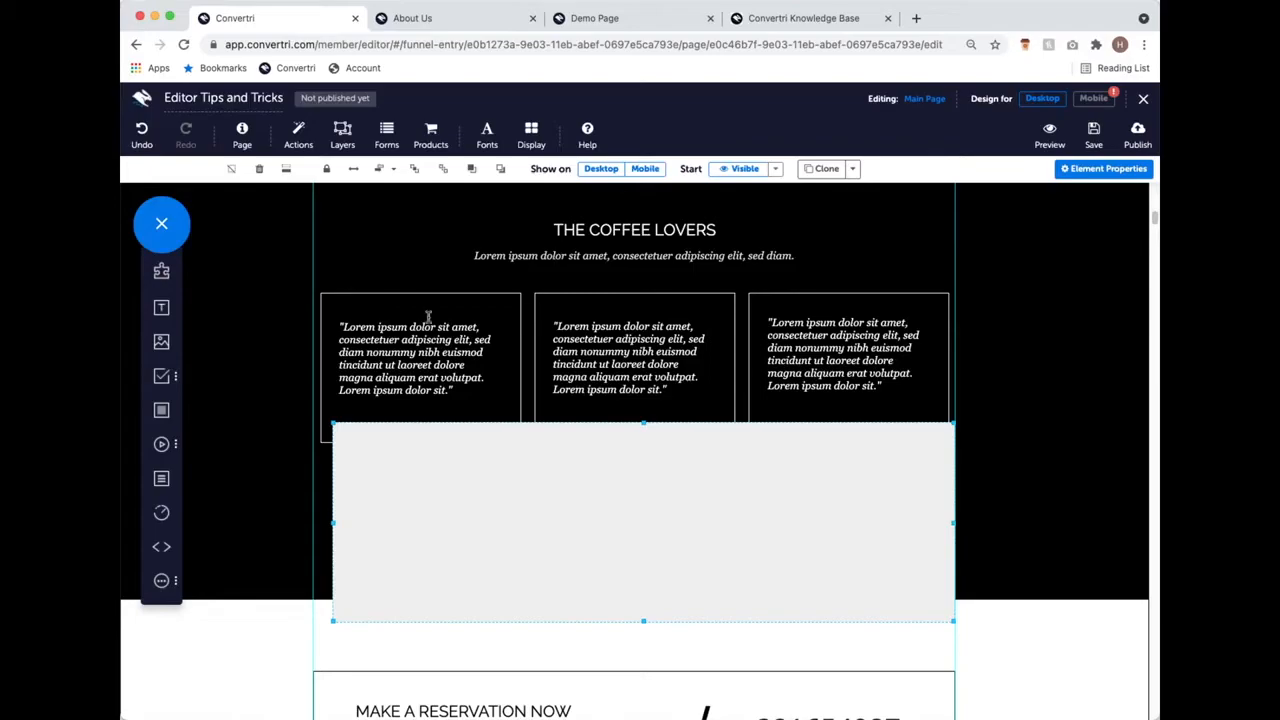
Step: Turn on Display > Element Outlines and trim the panel's bottom and top to fit the portrait row
click(531, 135)
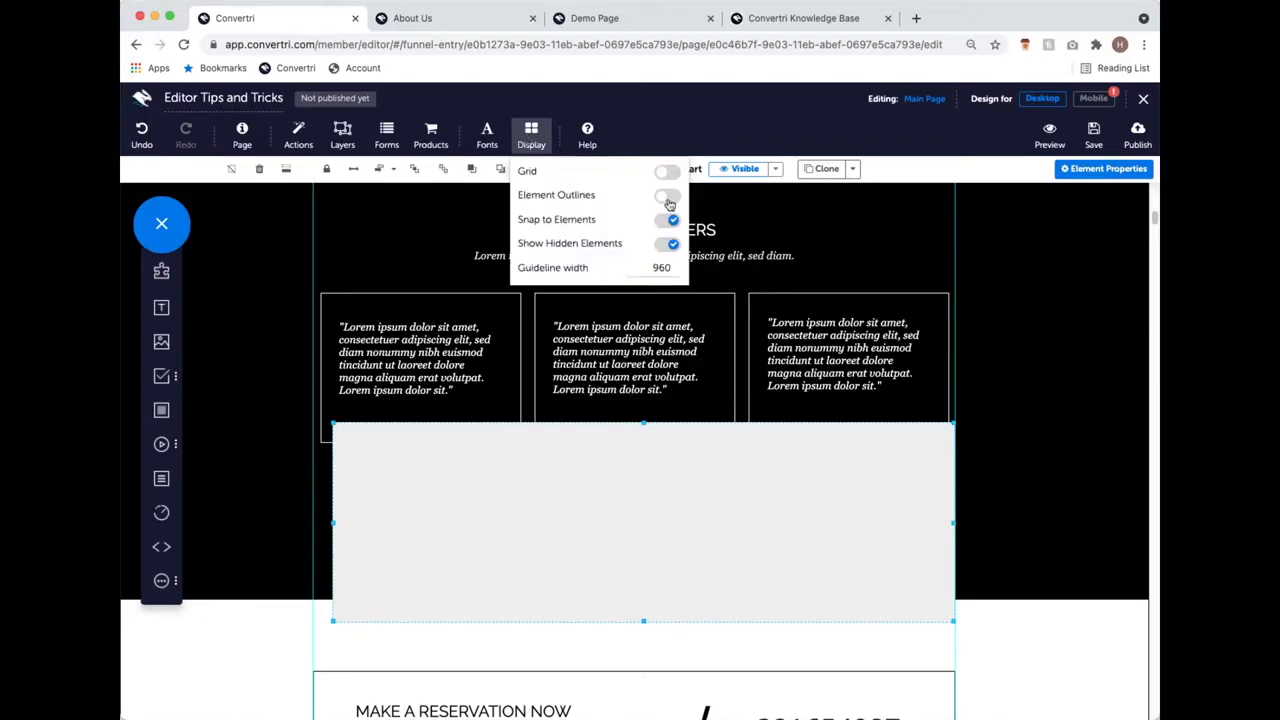
click(668, 196)
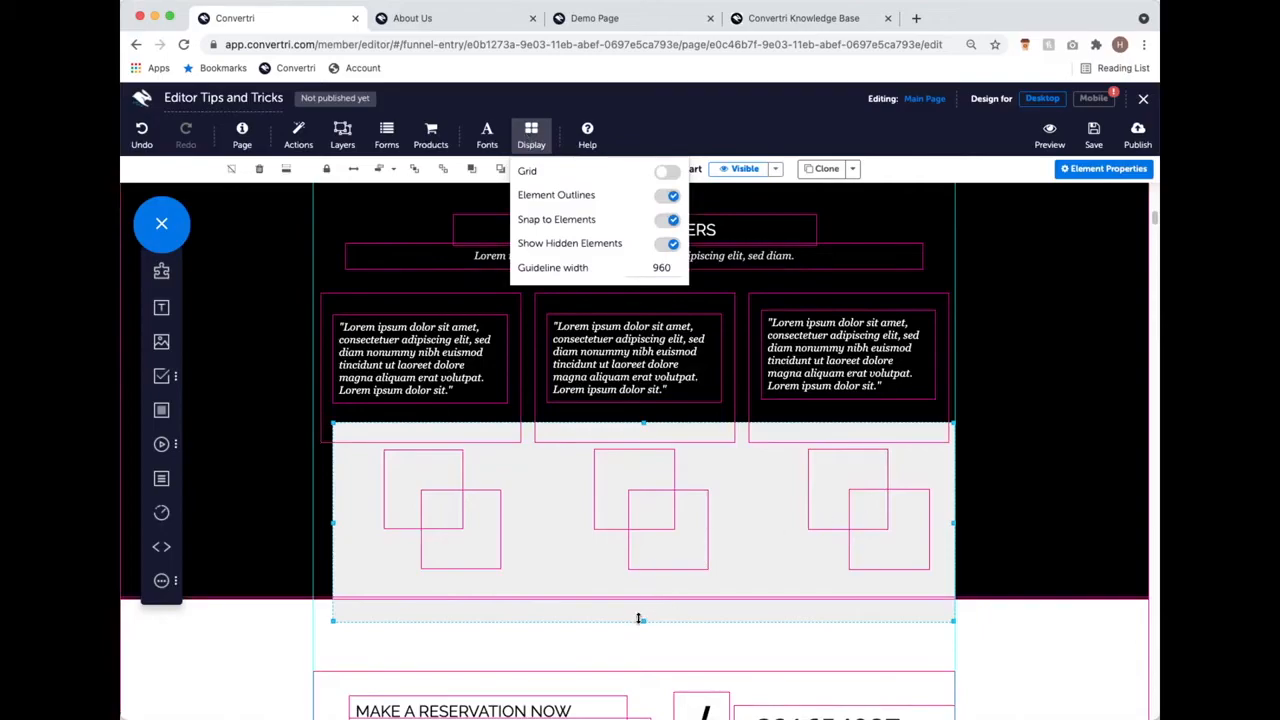
drag(643, 620, 640, 577)
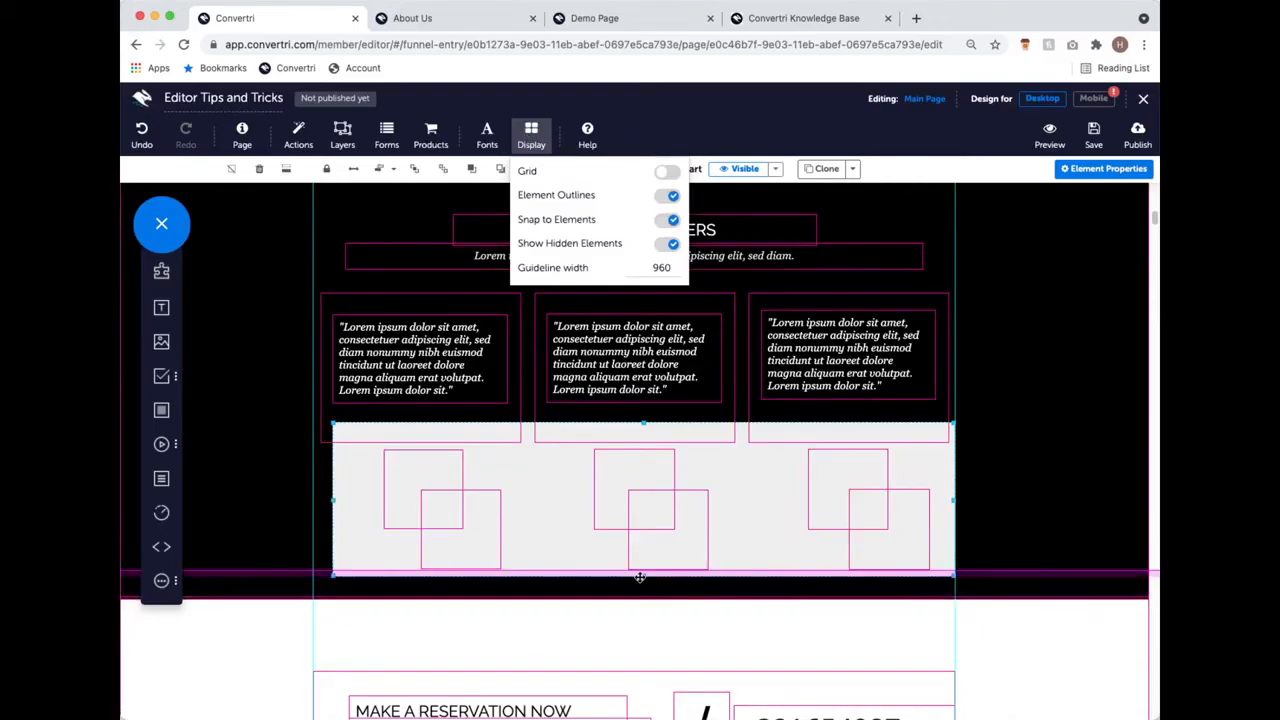
drag(643, 422, 651, 444)
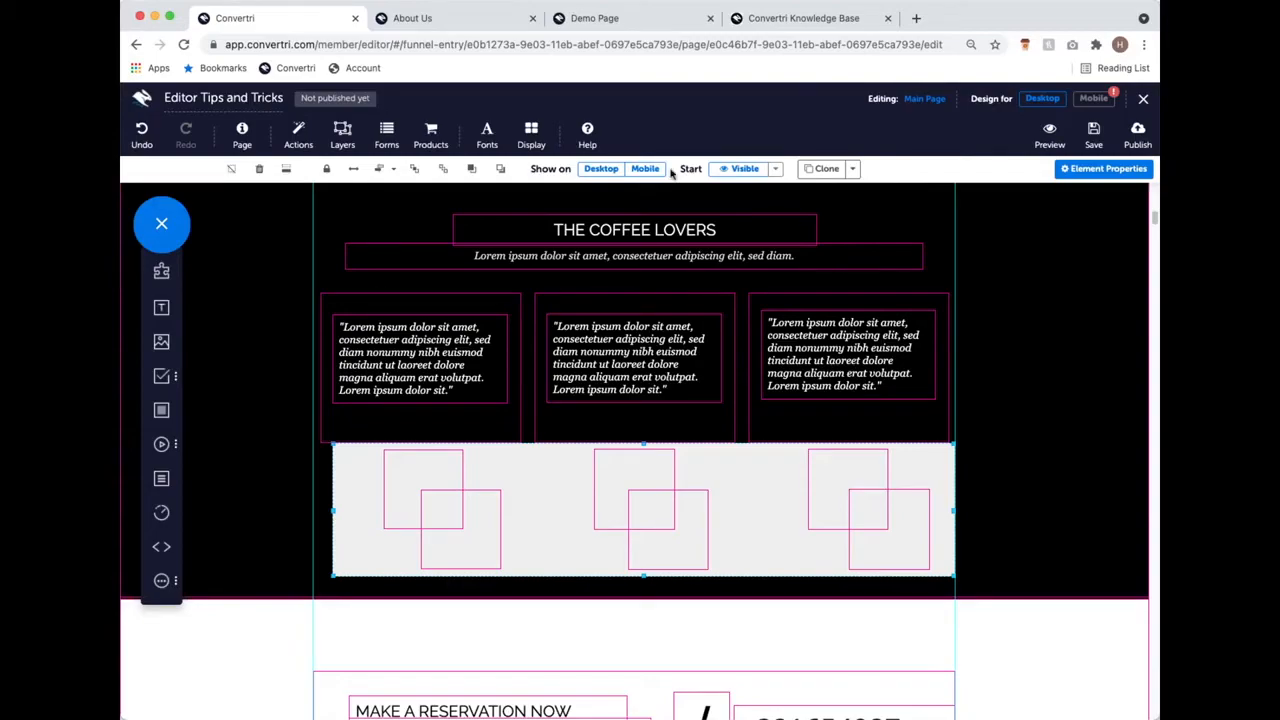
Step: Send the grey panel backward seven times until all six portraits show, then nudge it slightly
scroll(991, 349, up, 3)
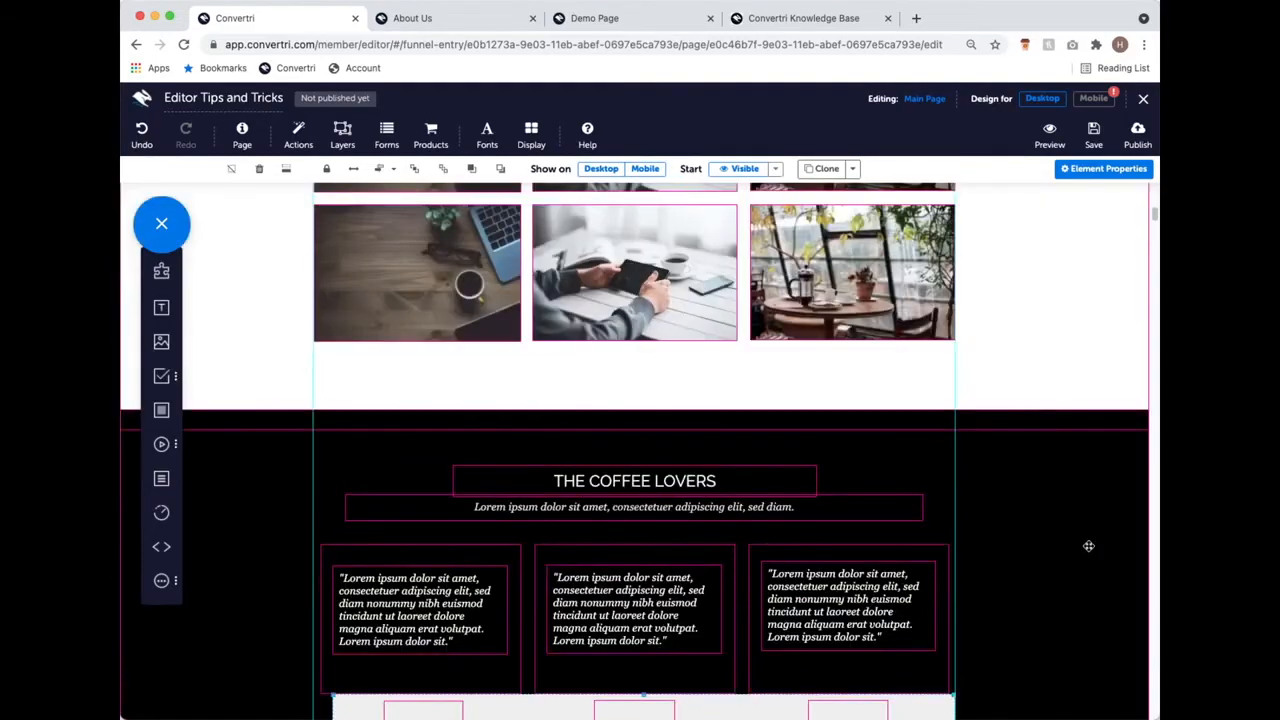
scroll(1075, 490, down, 3)
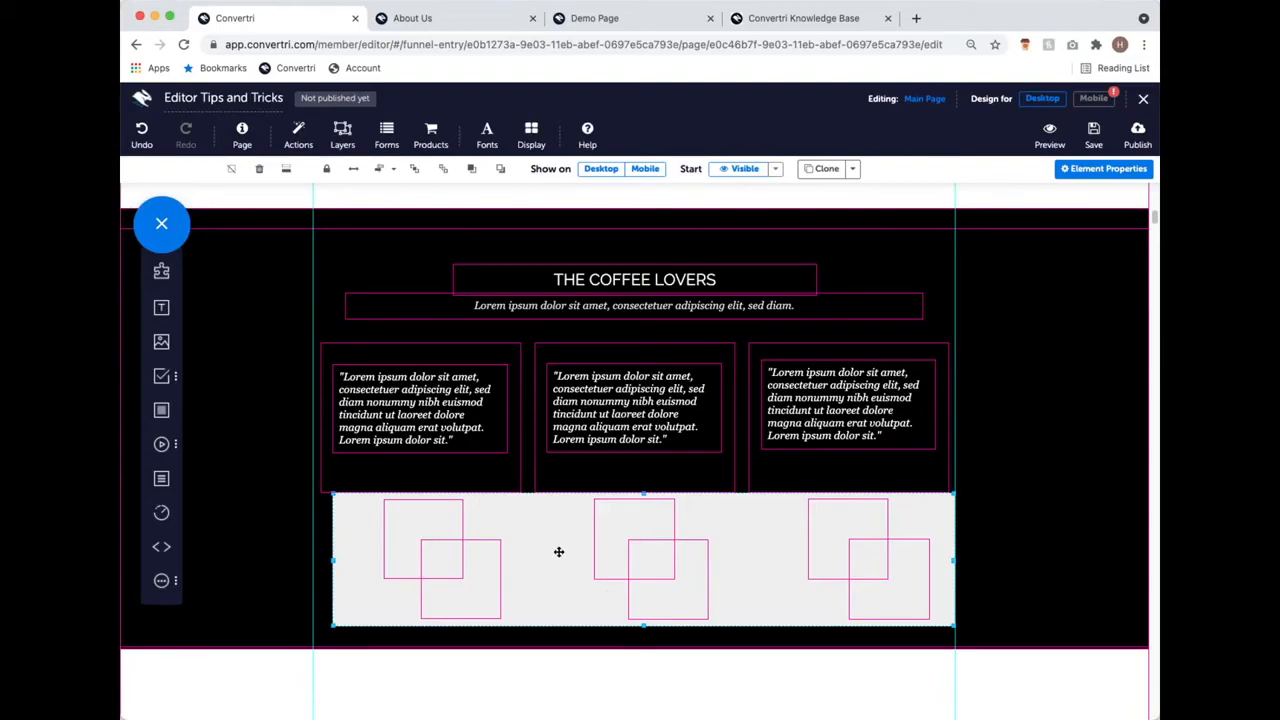
click(497, 170)
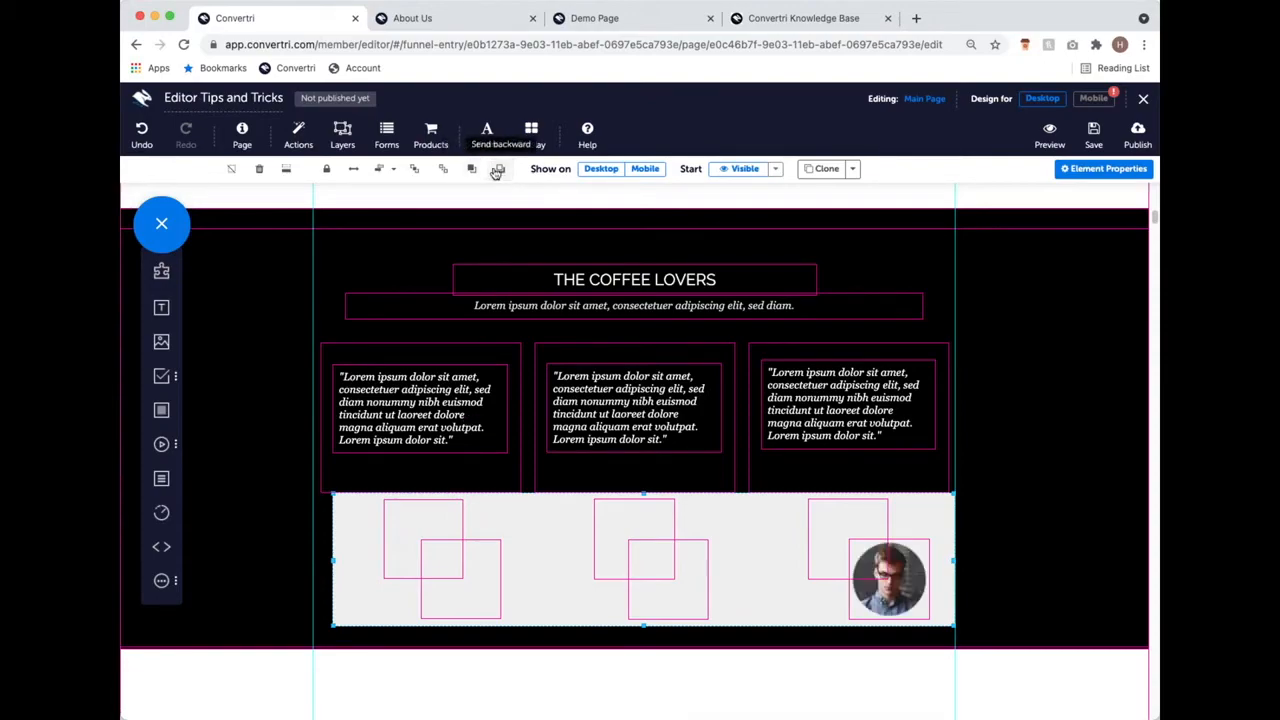
click(497, 170)
click(497, 170)
click(497, 170)
click(497, 170)
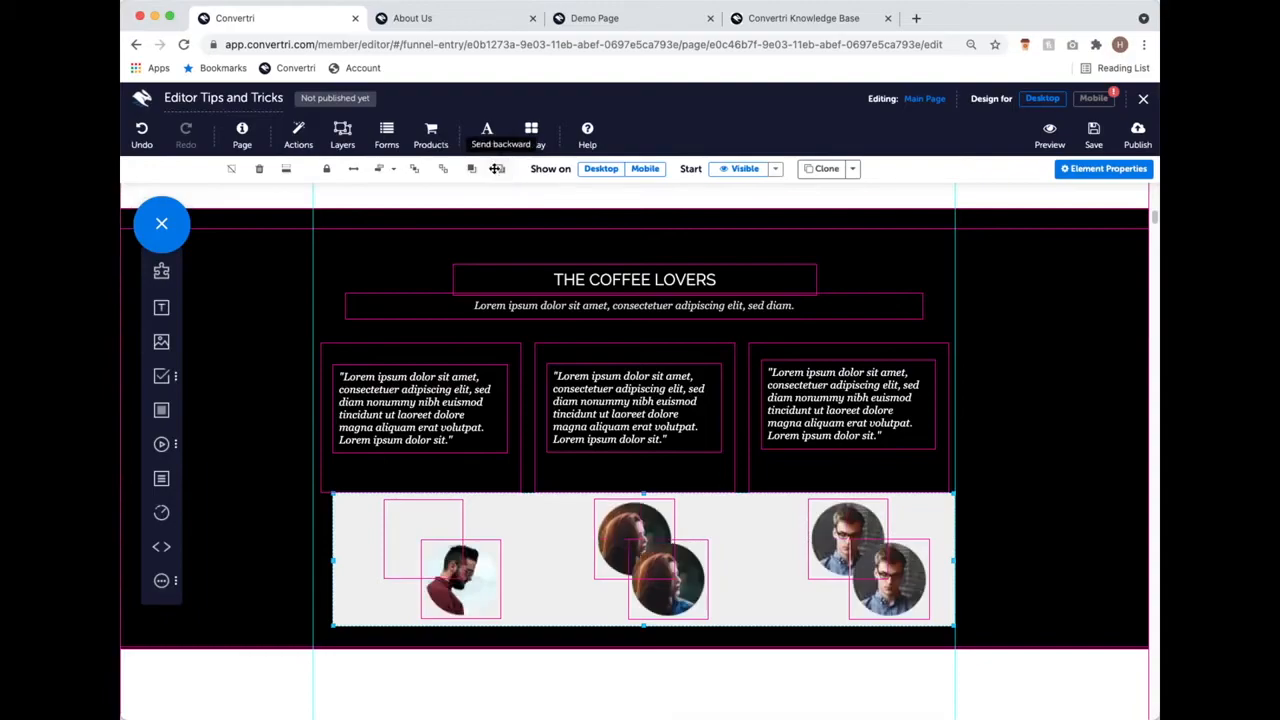
click(502, 174)
click(502, 174)
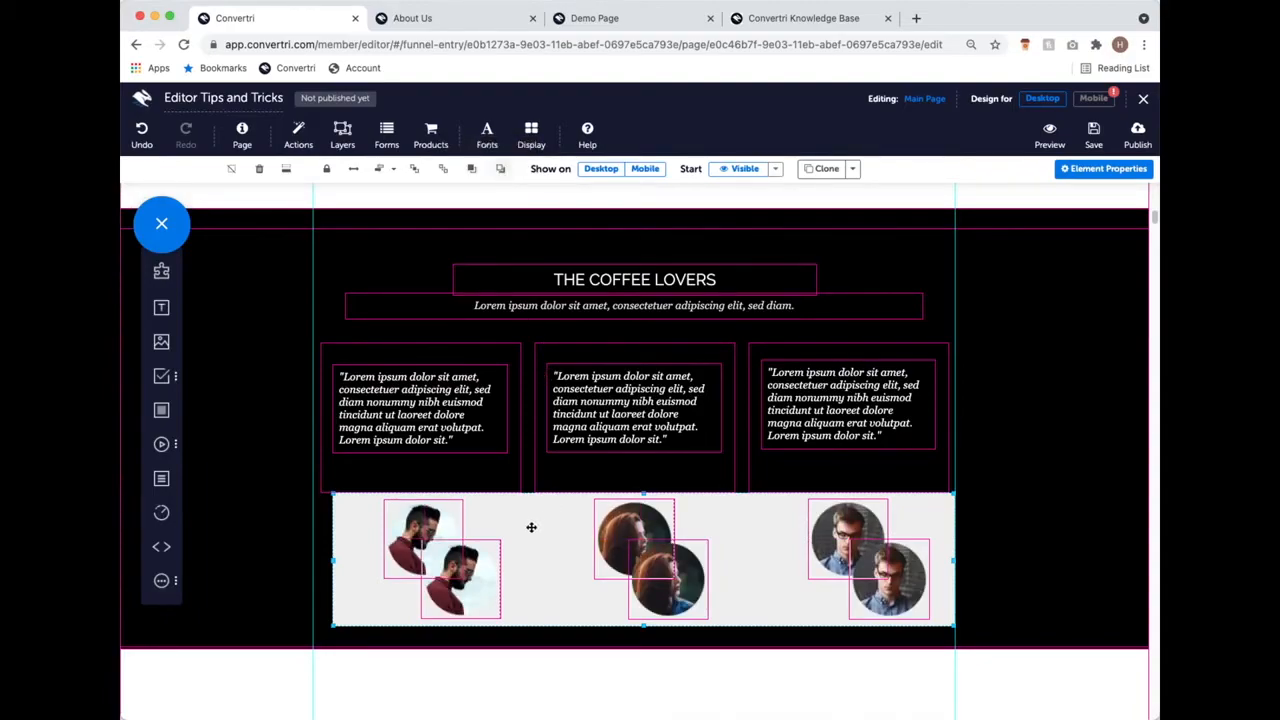
mouse_move(527, 536)
mouse_down()
mouse_move(546, 537)
mouse_move(531, 594)
mouse_move(563, 563)
mouse_move(524, 541)
mouse_up()
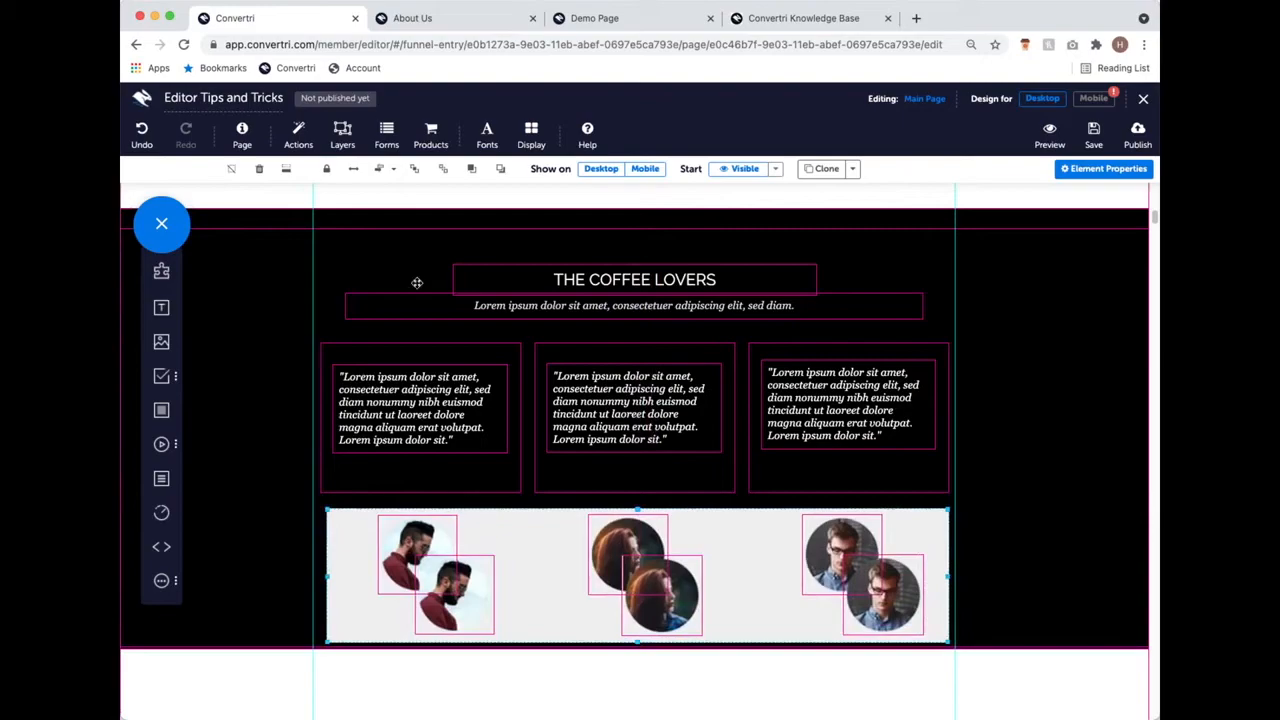
Step: Middle-align and Justify Horizontally the six portraits in the panel, then select the photo-row container
click(393, 170)
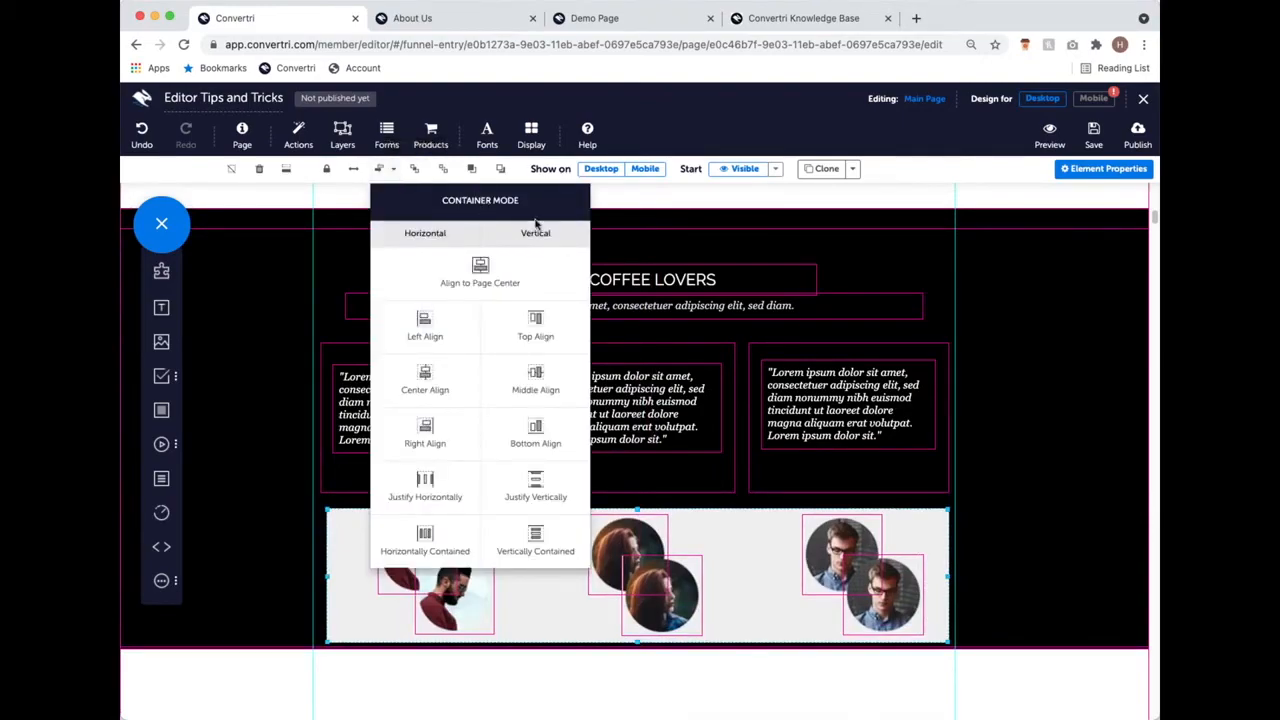
click(537, 372)
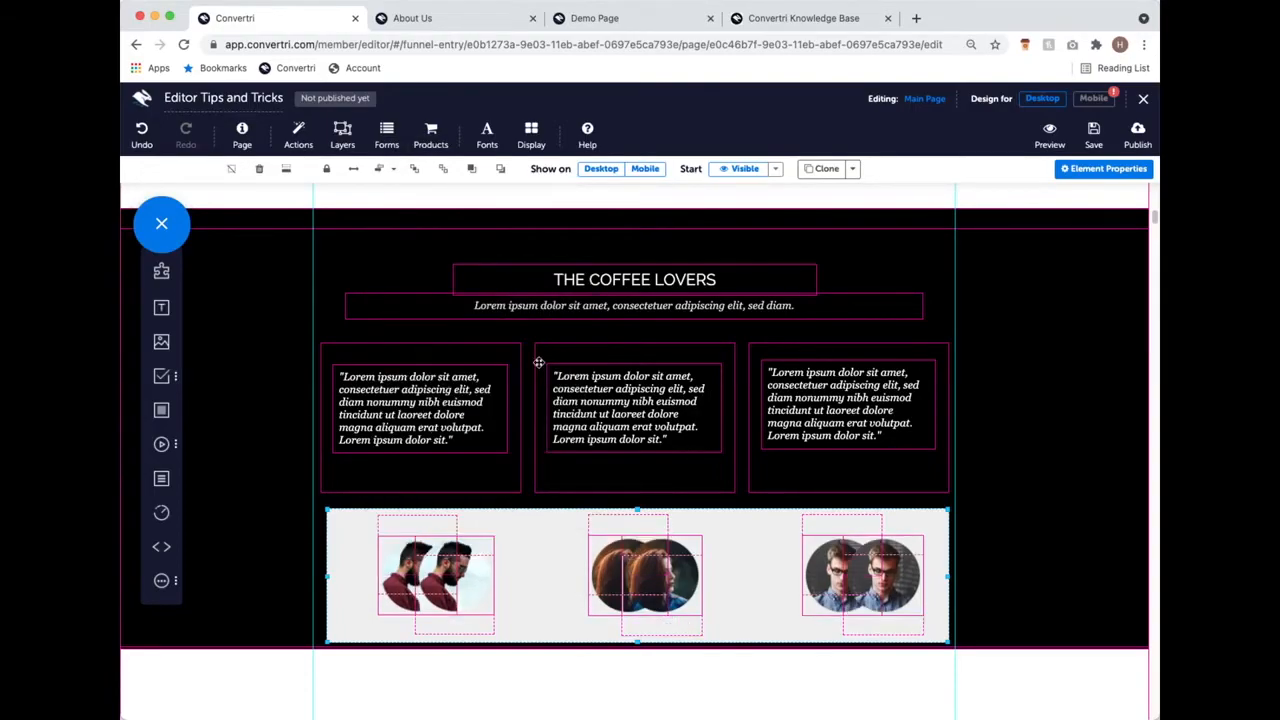
click(392, 170)
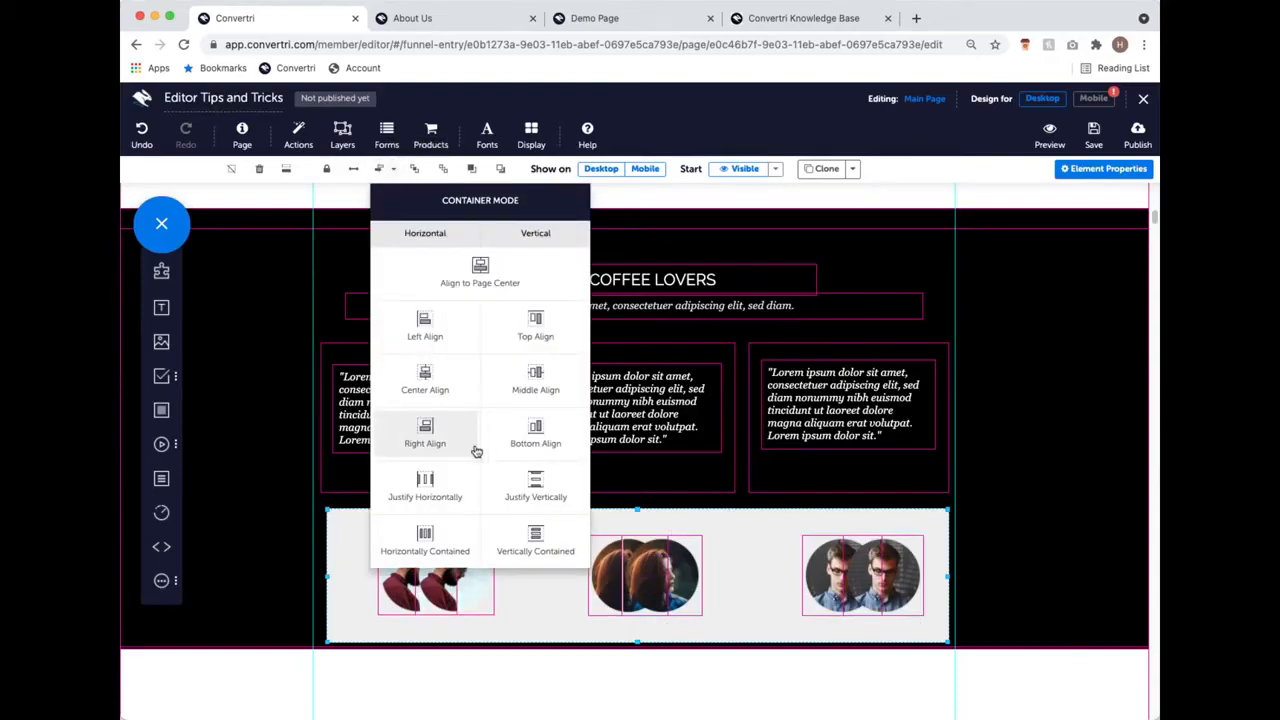
click(456, 490)
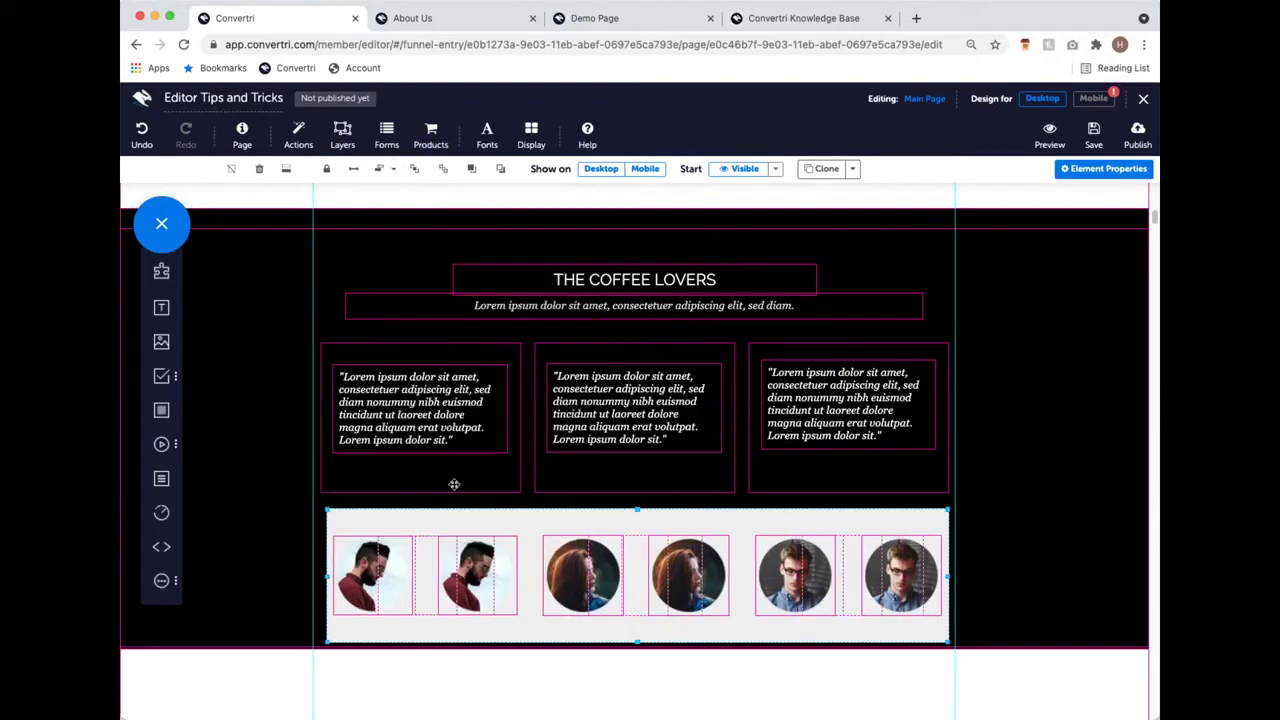
click(505, 588)
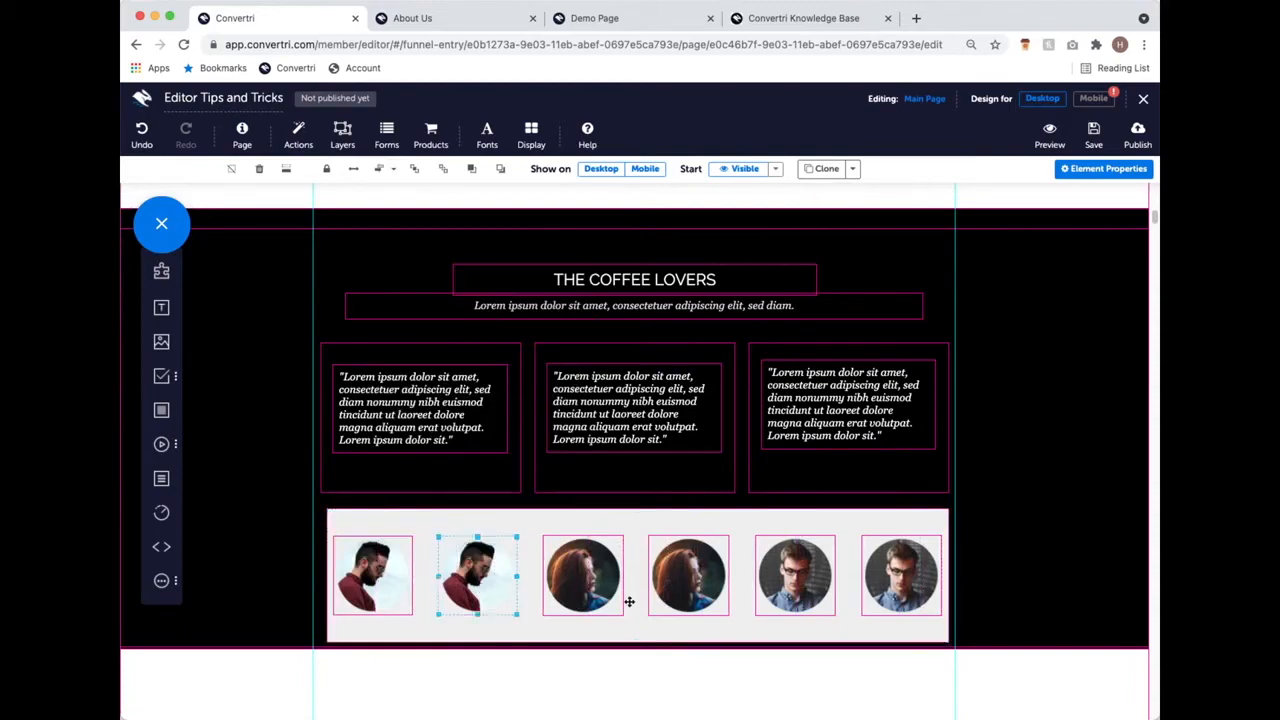
click(605, 578)
click(690, 573)
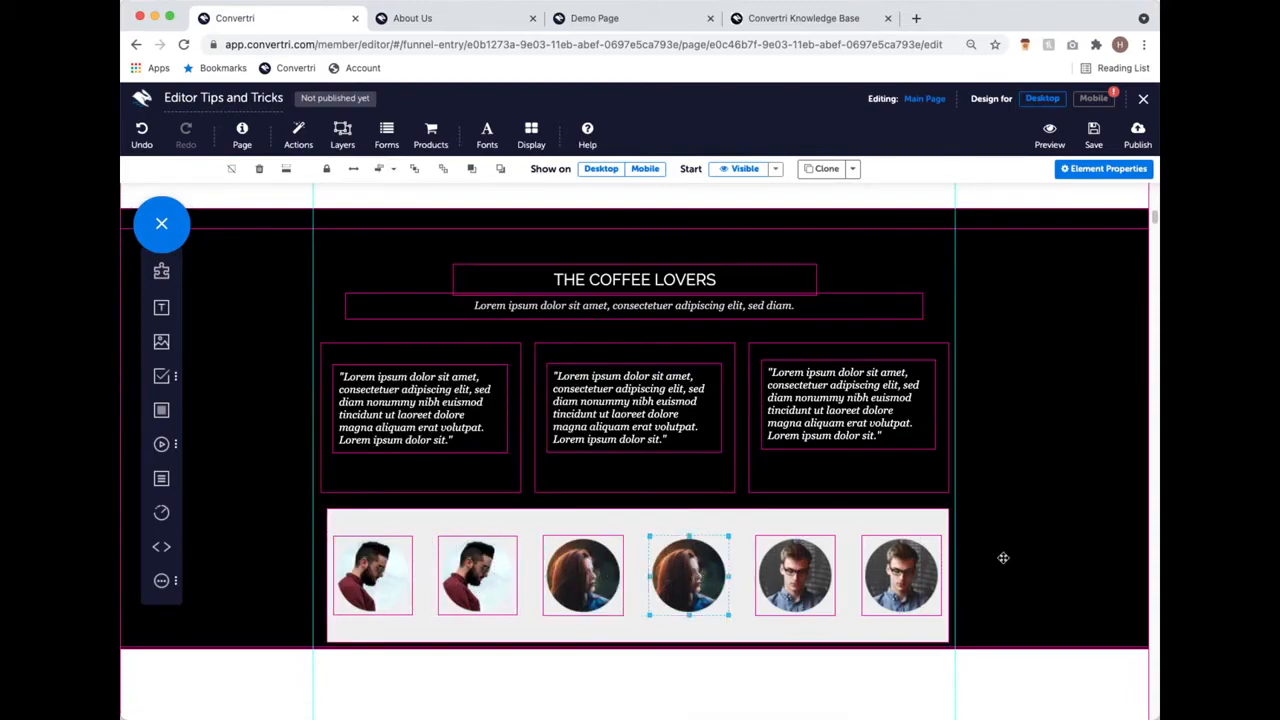
click(527, 619)
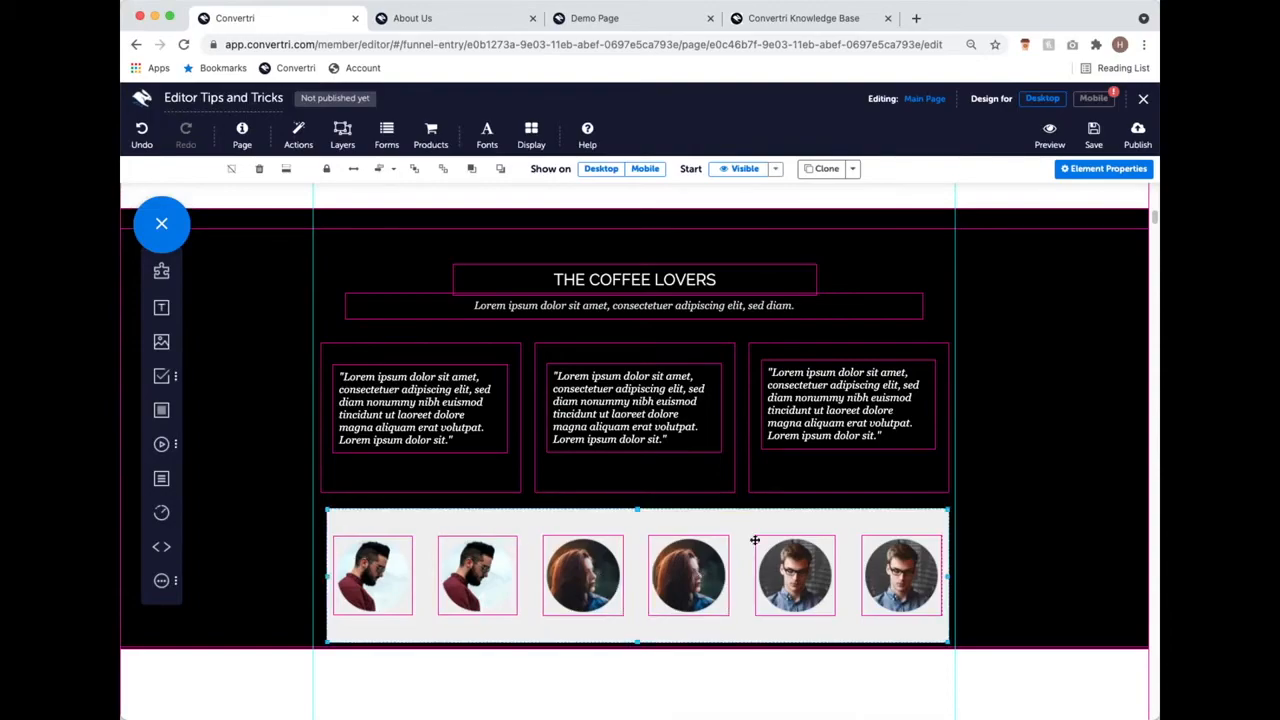
Step: Set the photo-row container's background fill to nearly transparent rgba(239, 239, 239, 0.02)
click(1097, 170)
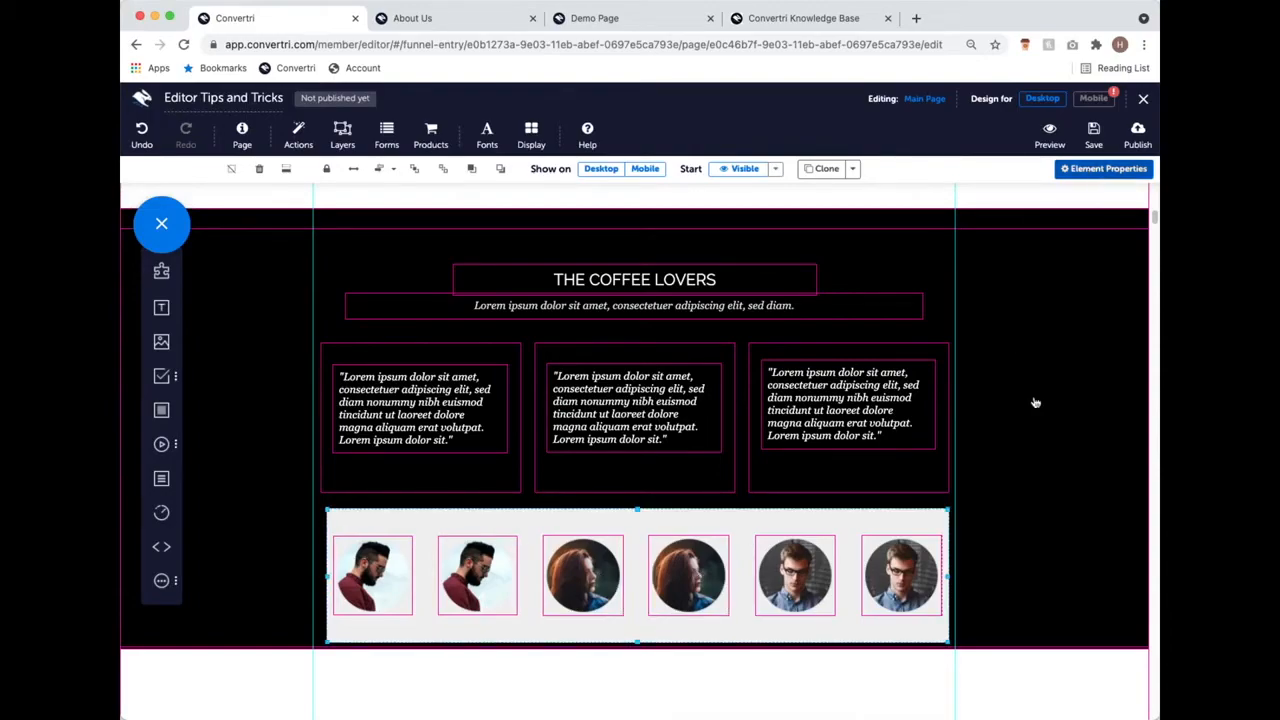
click(1026, 390)
click(920, 294)
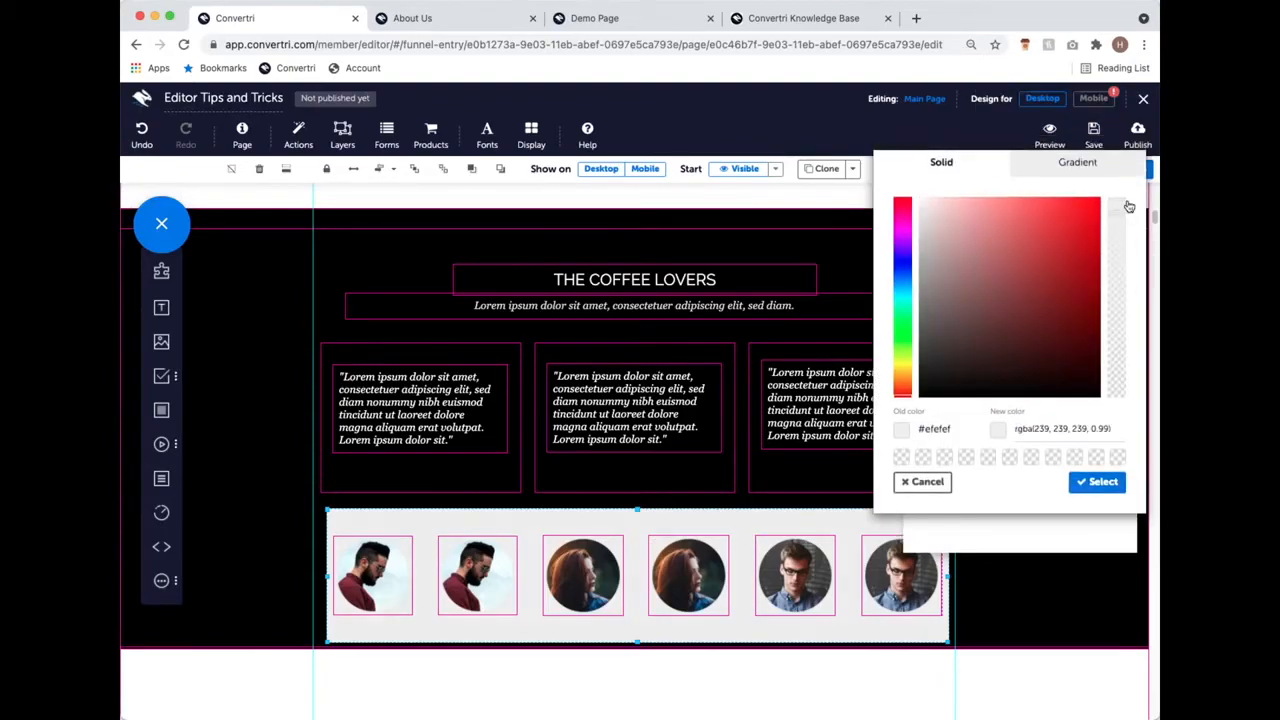
click(1126, 206)
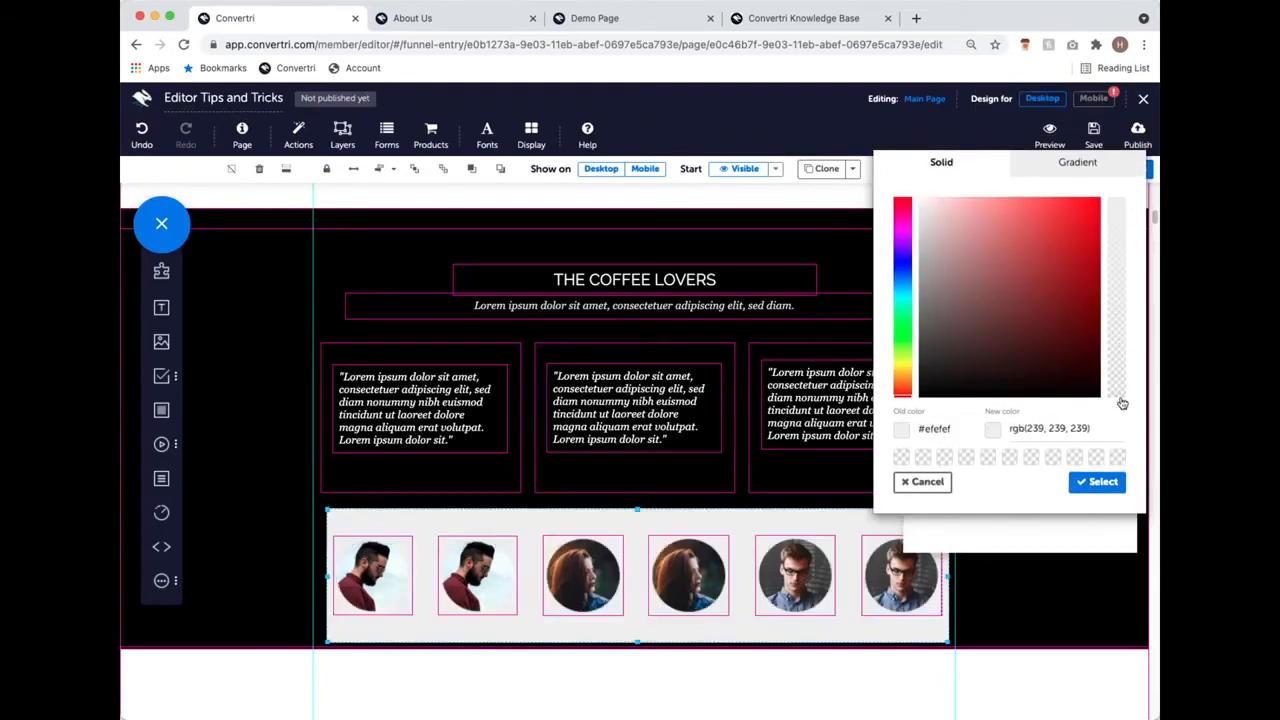
click(1120, 398)
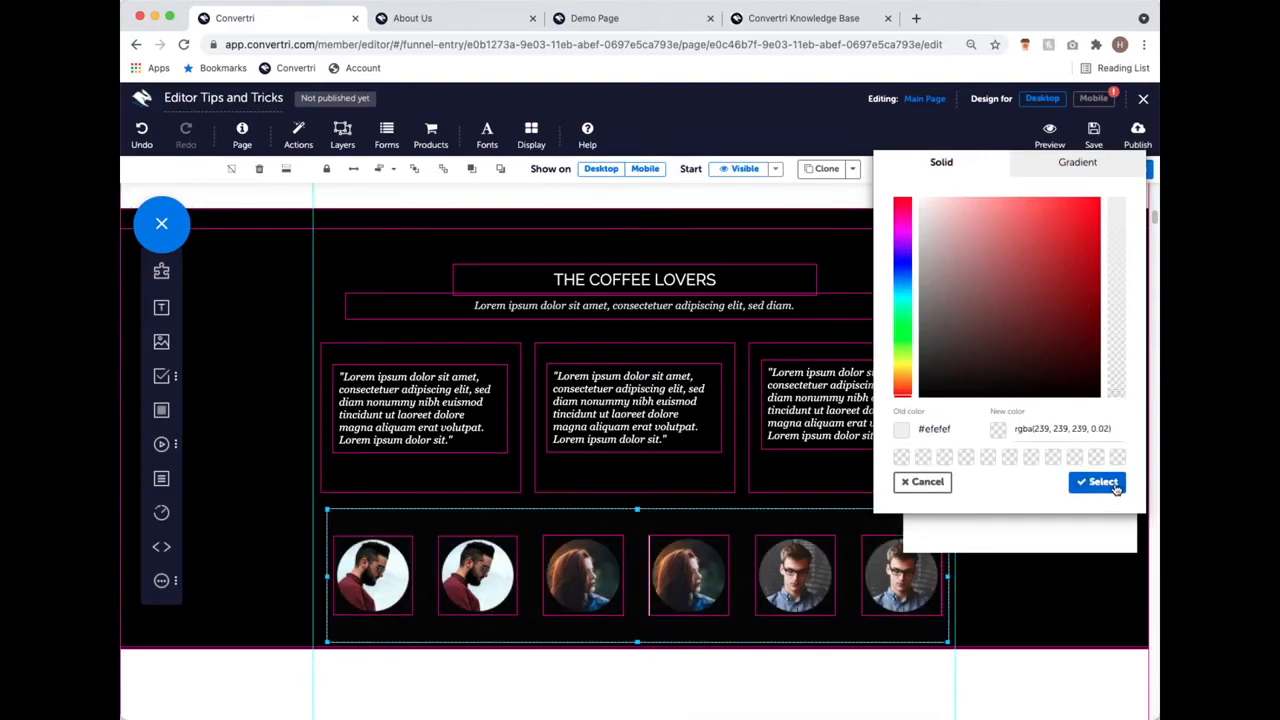
click(1100, 482)
click(921, 216)
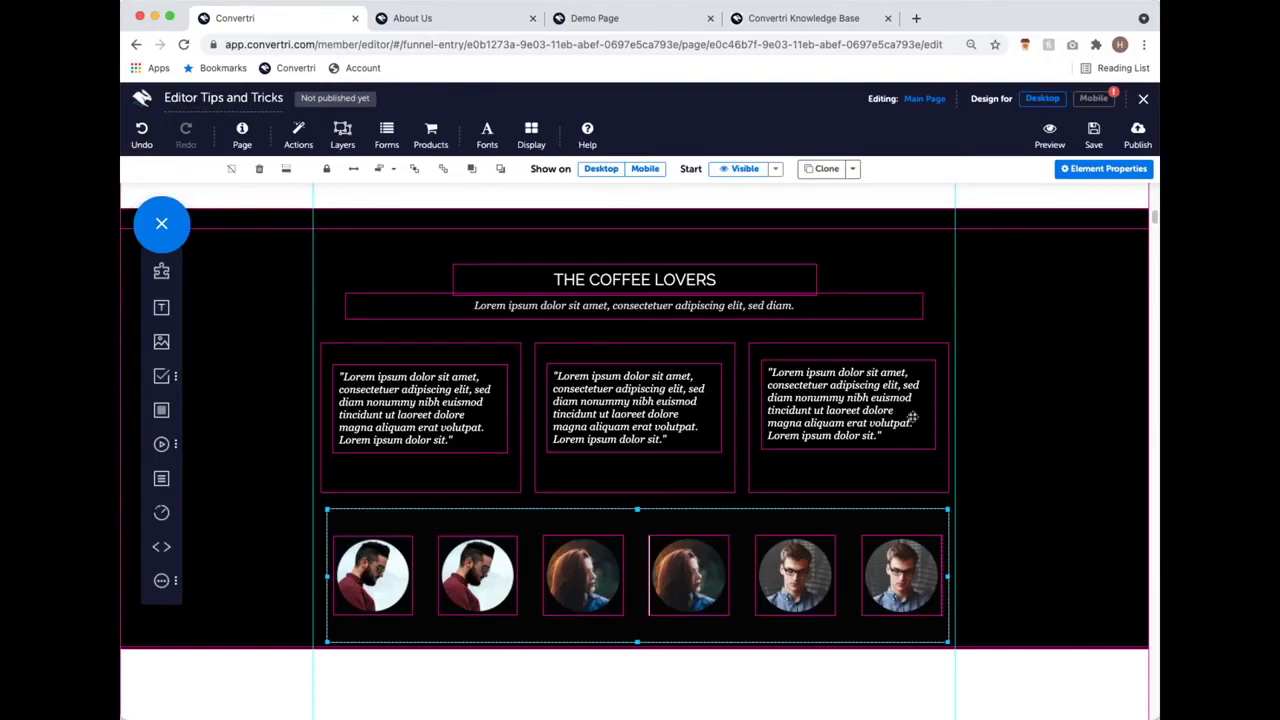
Step: Switch to the Mobile layout and look through the page
scroll(946, 306, up, 15)
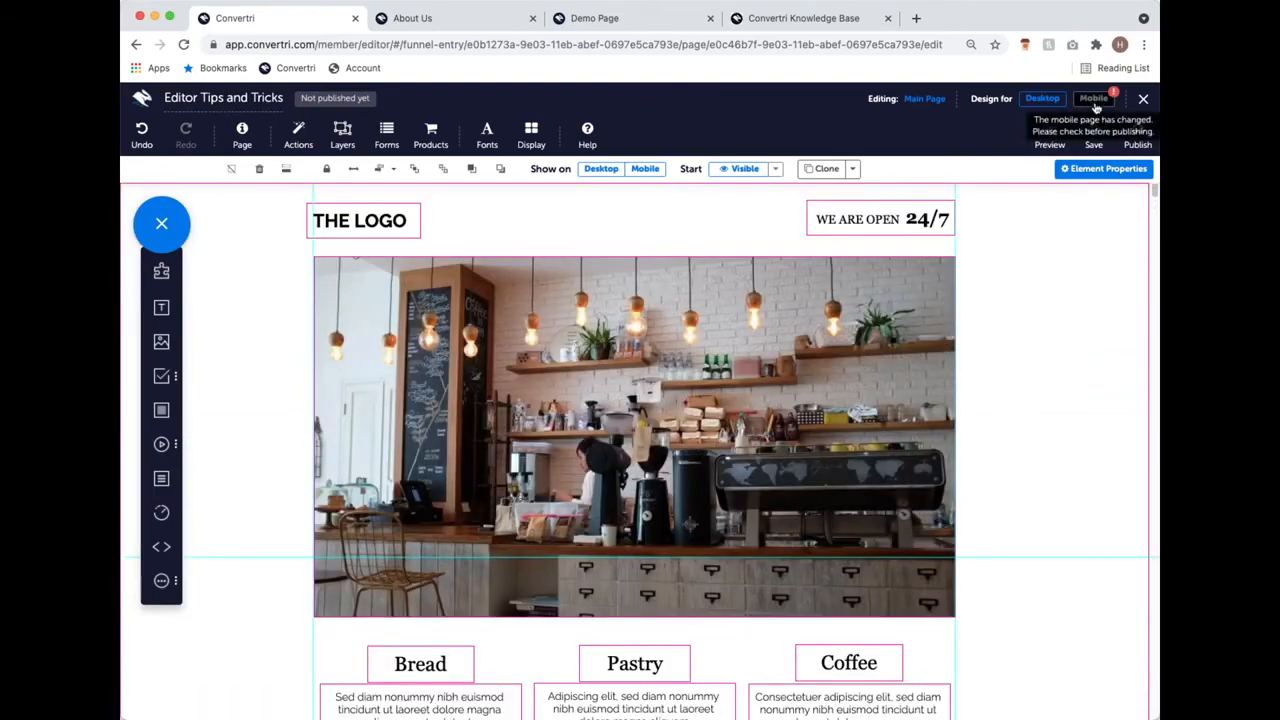
click(1095, 104)
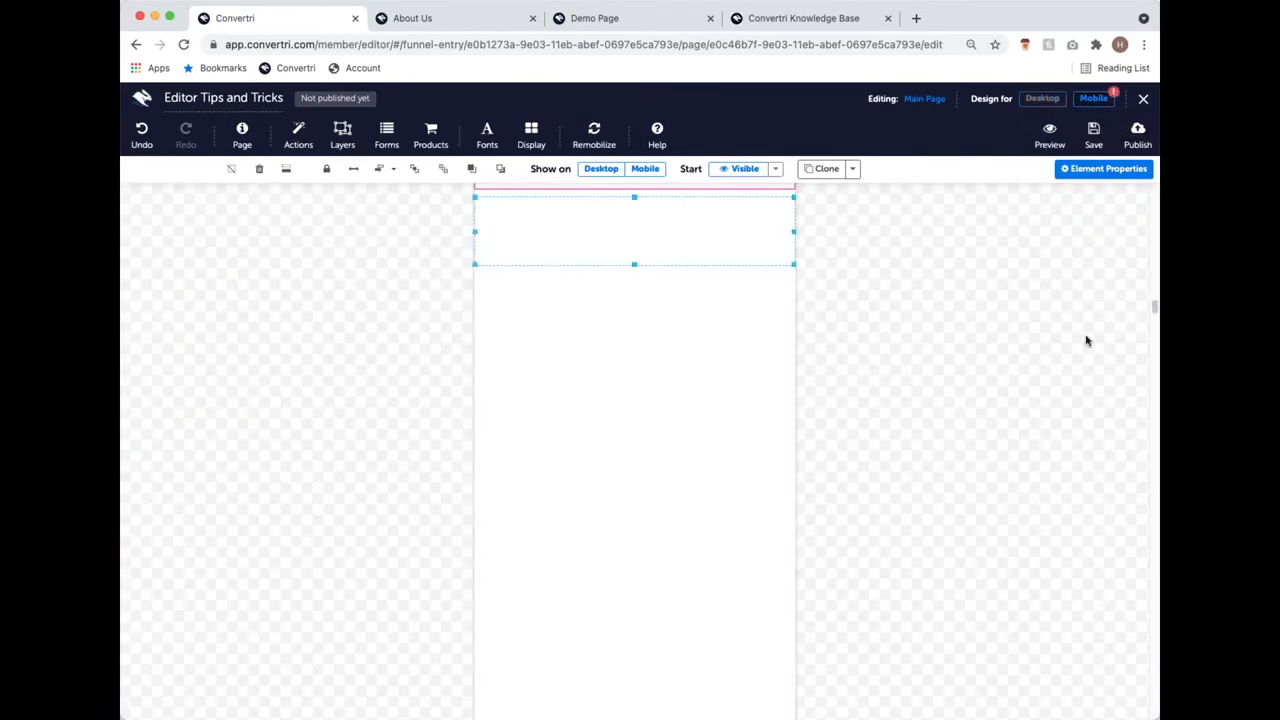
scroll(923, 323, up, 10)
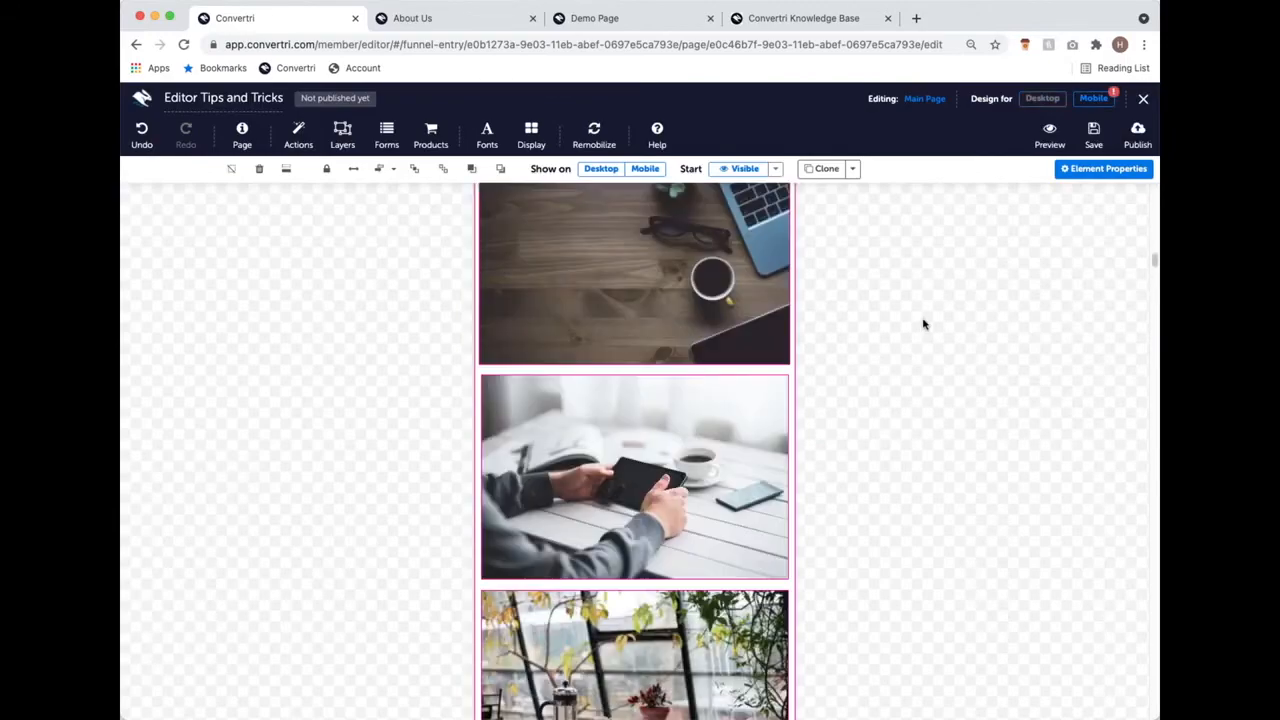
scroll(923, 318, up, 5)
scroll(700, 374, down, 4)
scroll(688, 374, up, 4)
Step: Run Remobilize to regenerate the mobile layout and check the stacked Bread, Pastry and Coffee sections
click(598, 145)
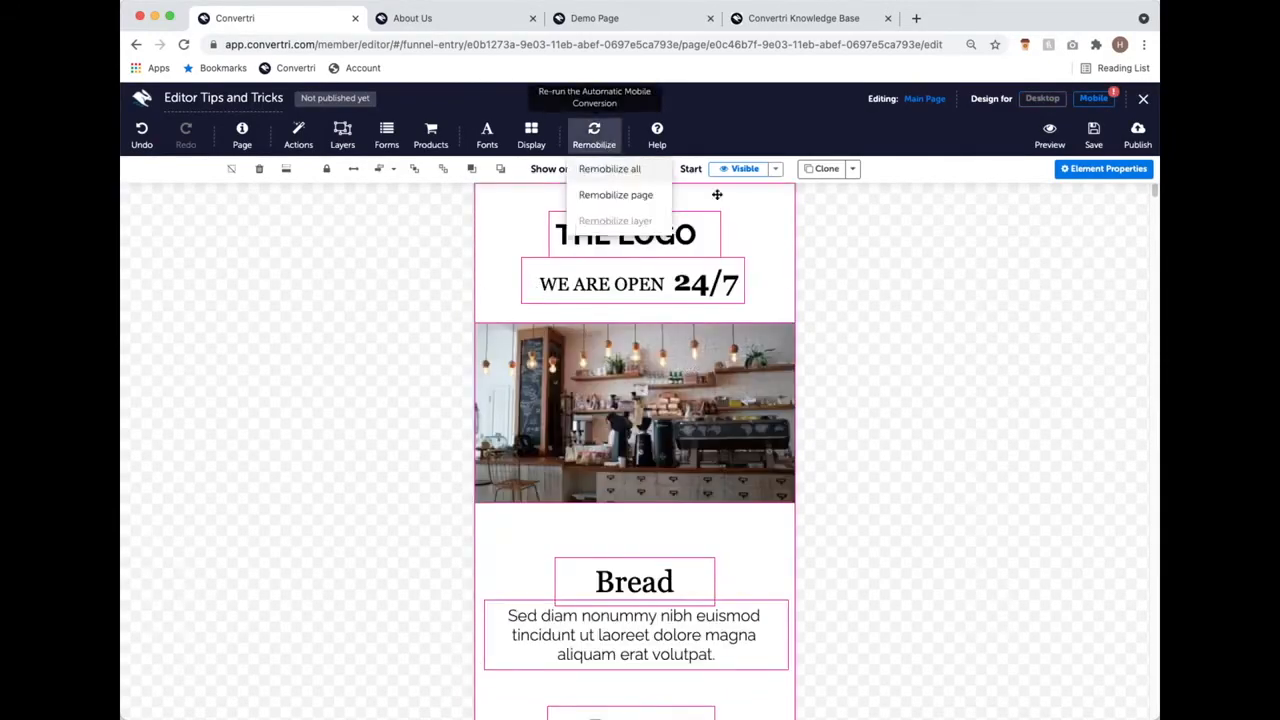
click(658, 181)
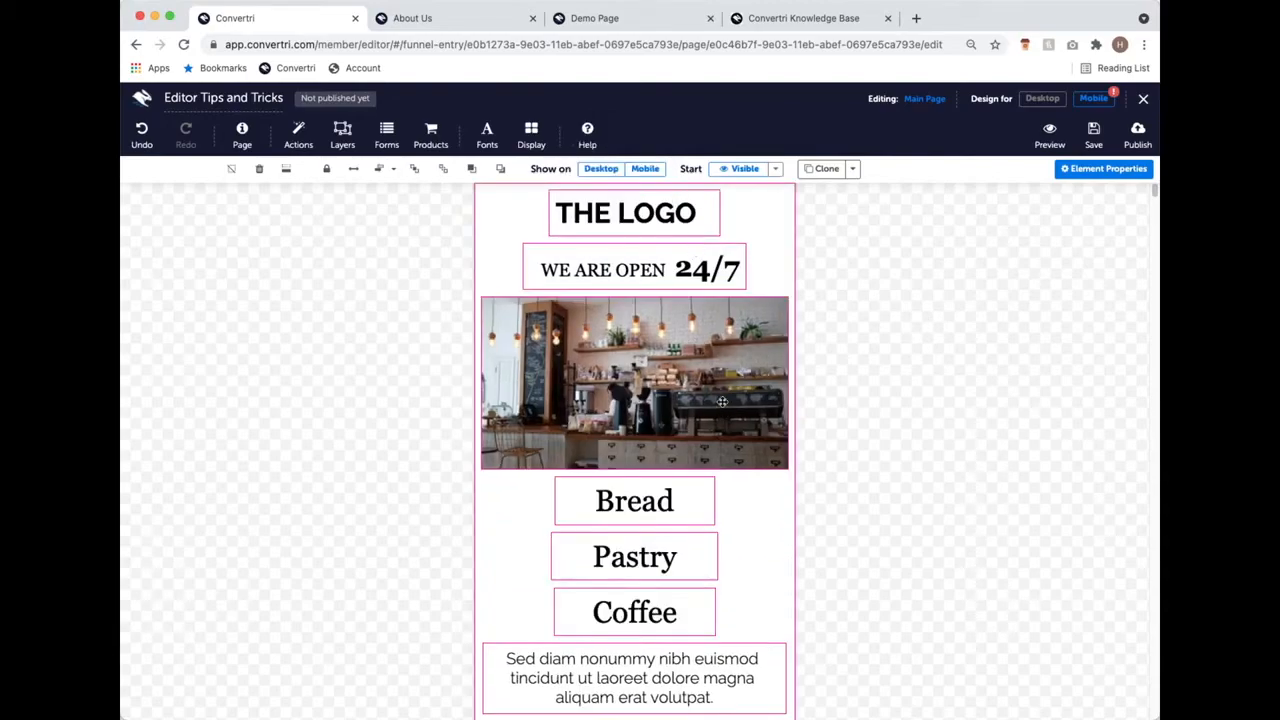
scroll(722, 398, down, 3)
scroll(722, 398, down, 5)
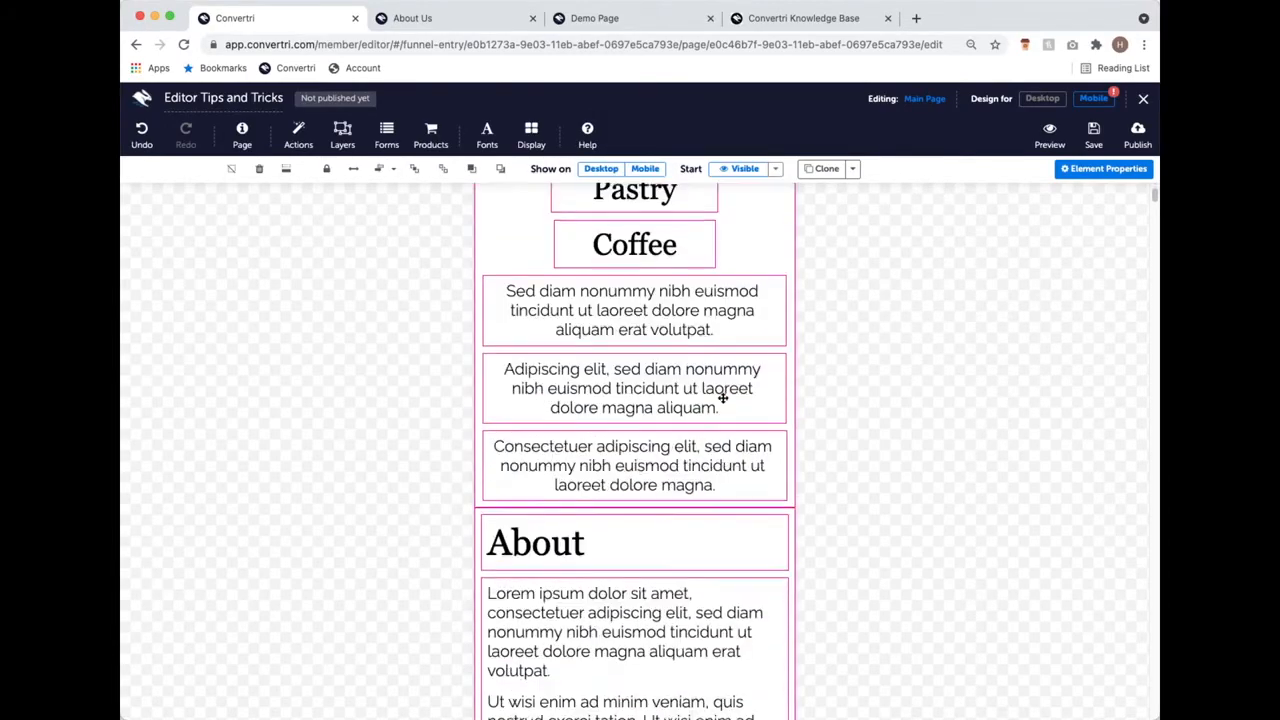
scroll(722, 402, up, 8)
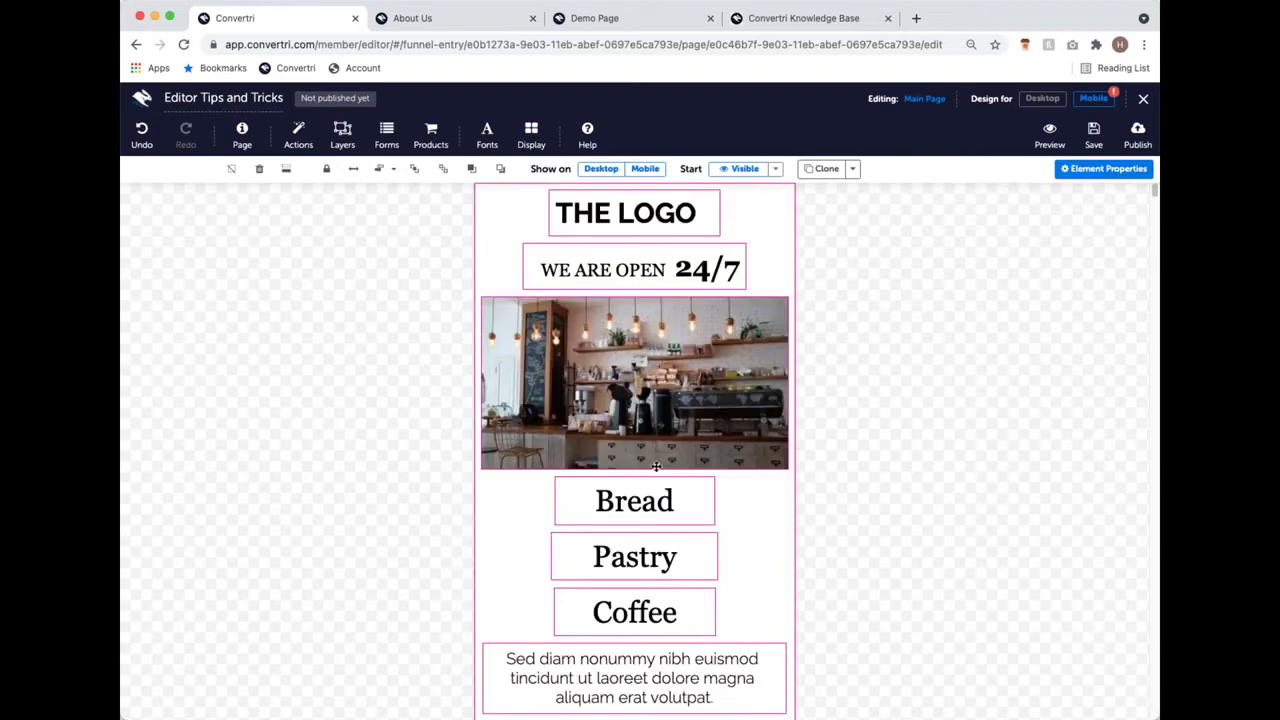
scroll(657, 466, down, 3)
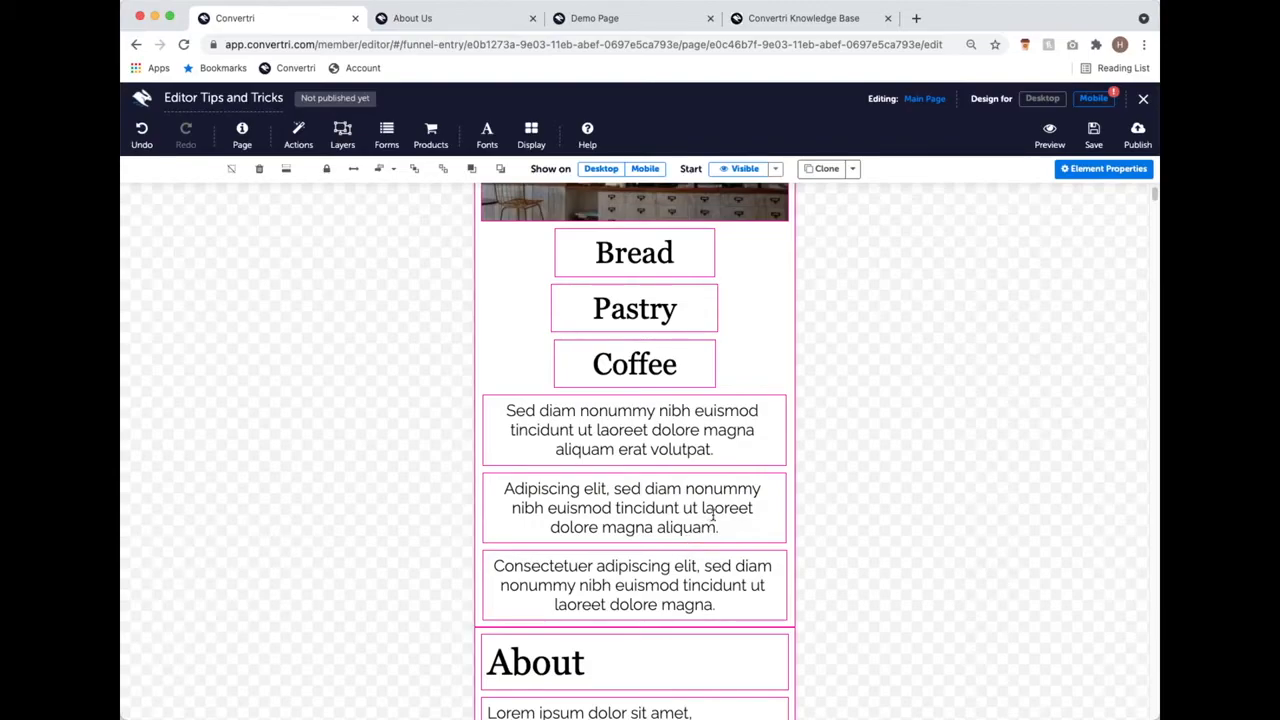
Step: Nudge the first lorem text block in mobile view, then return to the Desktop design and review it
click(716, 393)
mouse_move(718, 394)
mouse_down()
mouse_move(722, 292)
mouse_move(720, 394)
mouse_up()
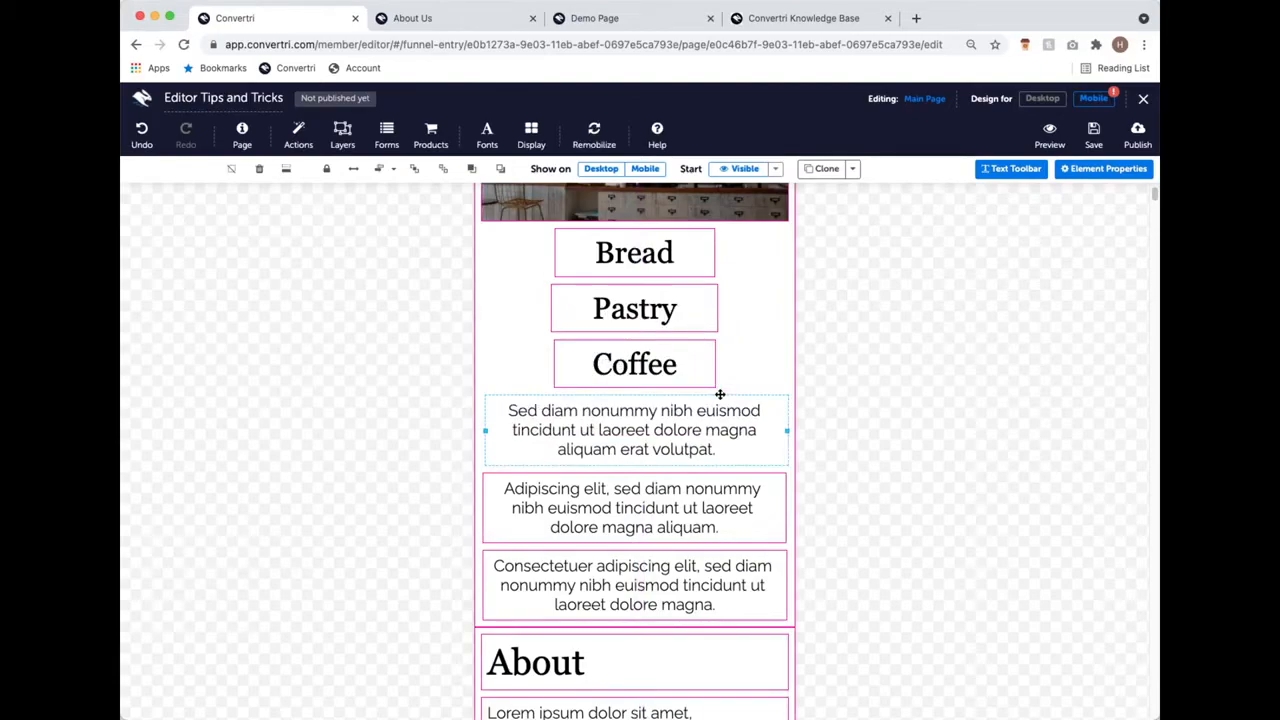
click(1043, 99)
scroll(377, 646, down, 3)
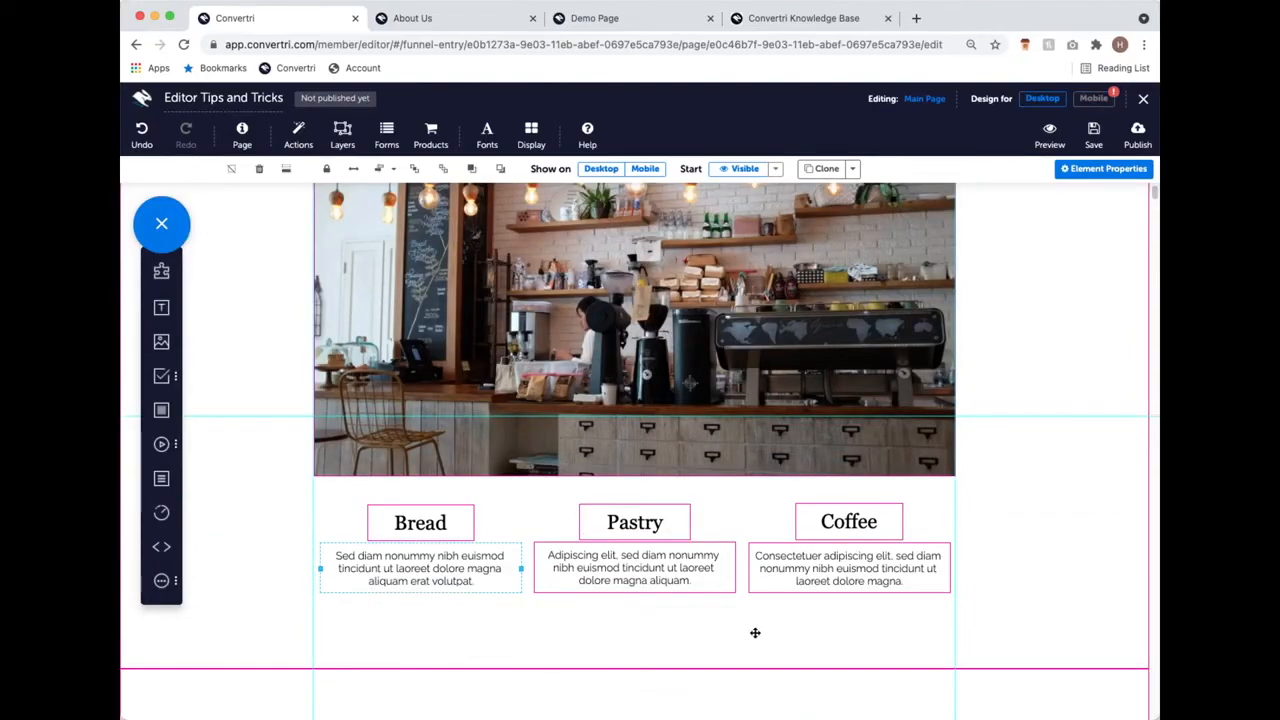
scroll(265, 484, up, 3)
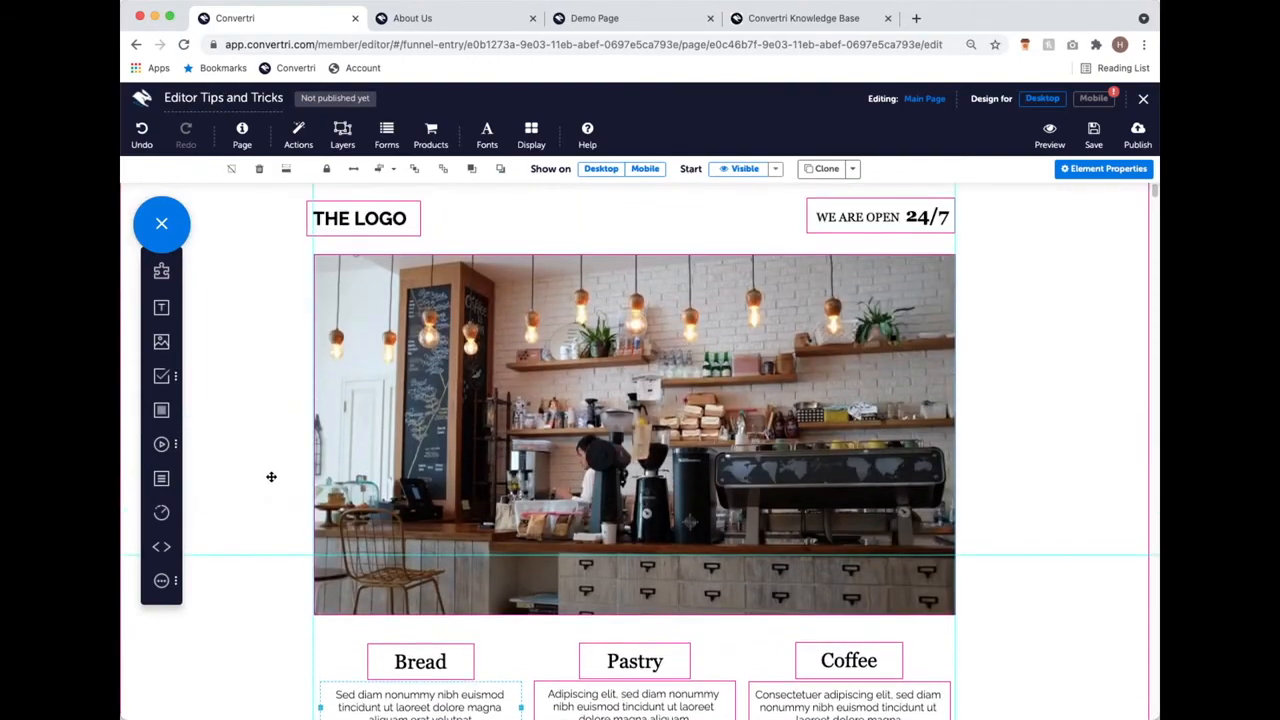
scroll(271, 477, up, 1)
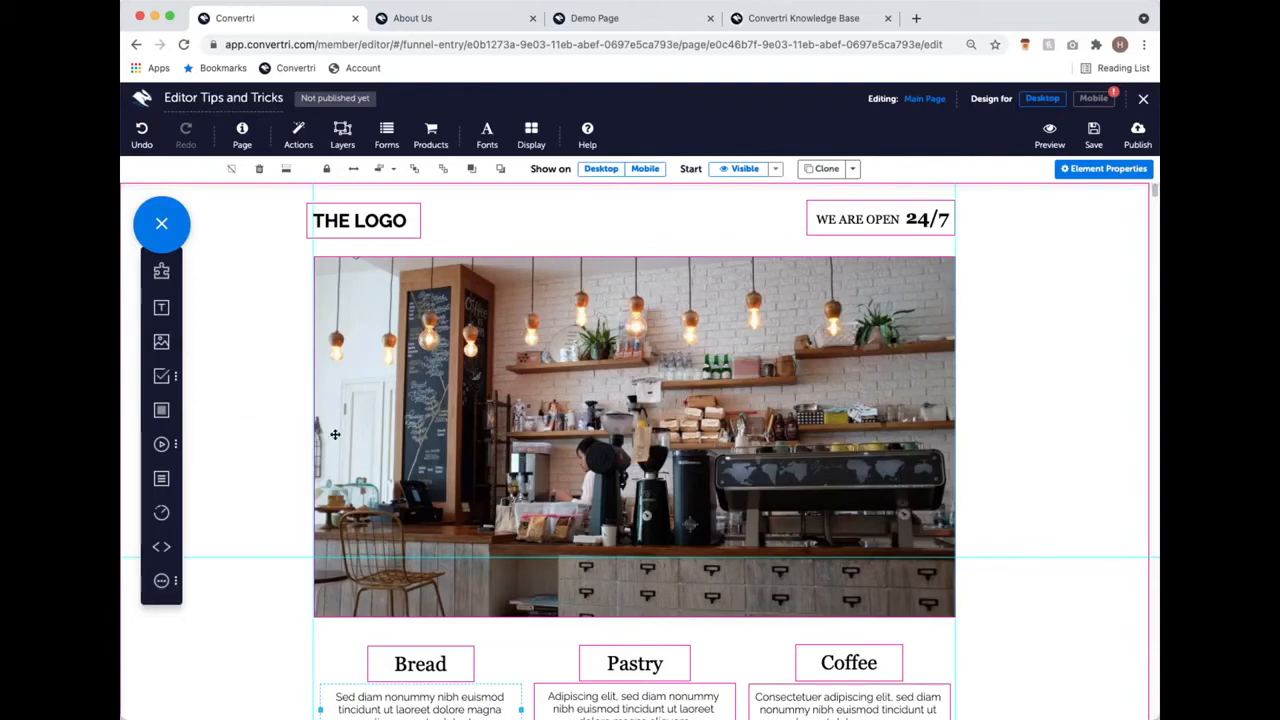
scroll(290, 532, down, 1)
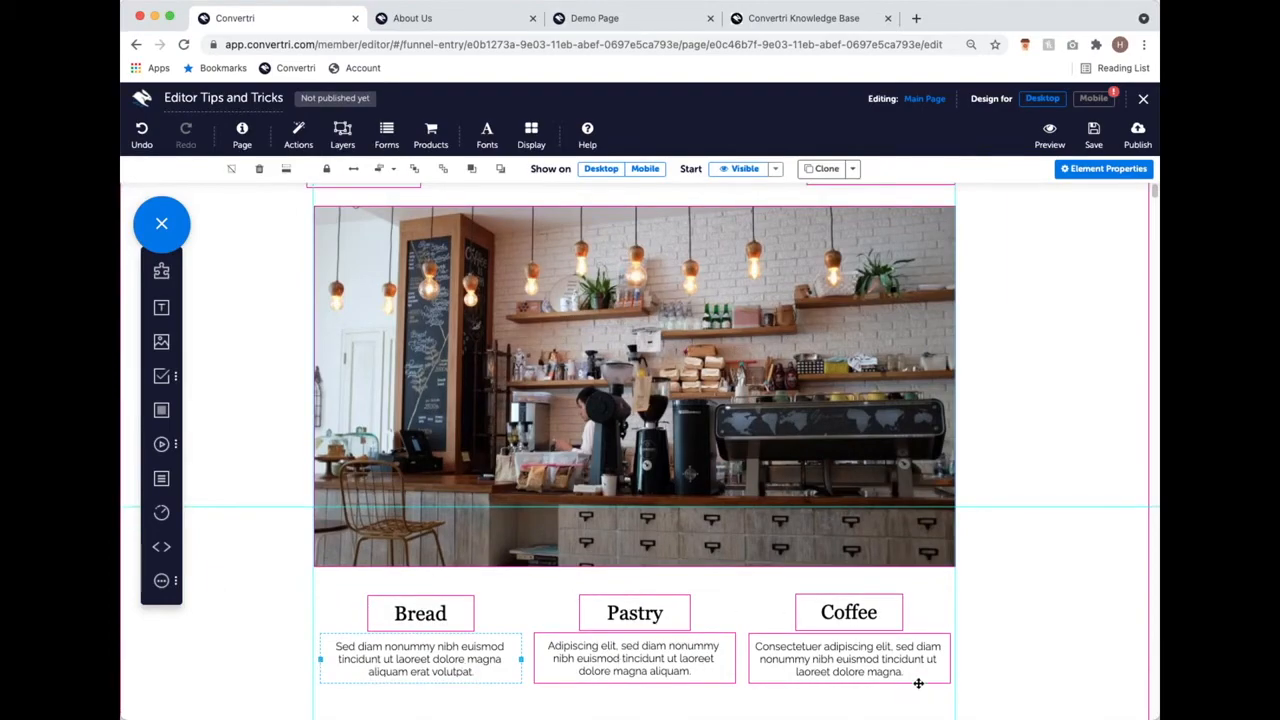
scroll(917, 683, down, 3)
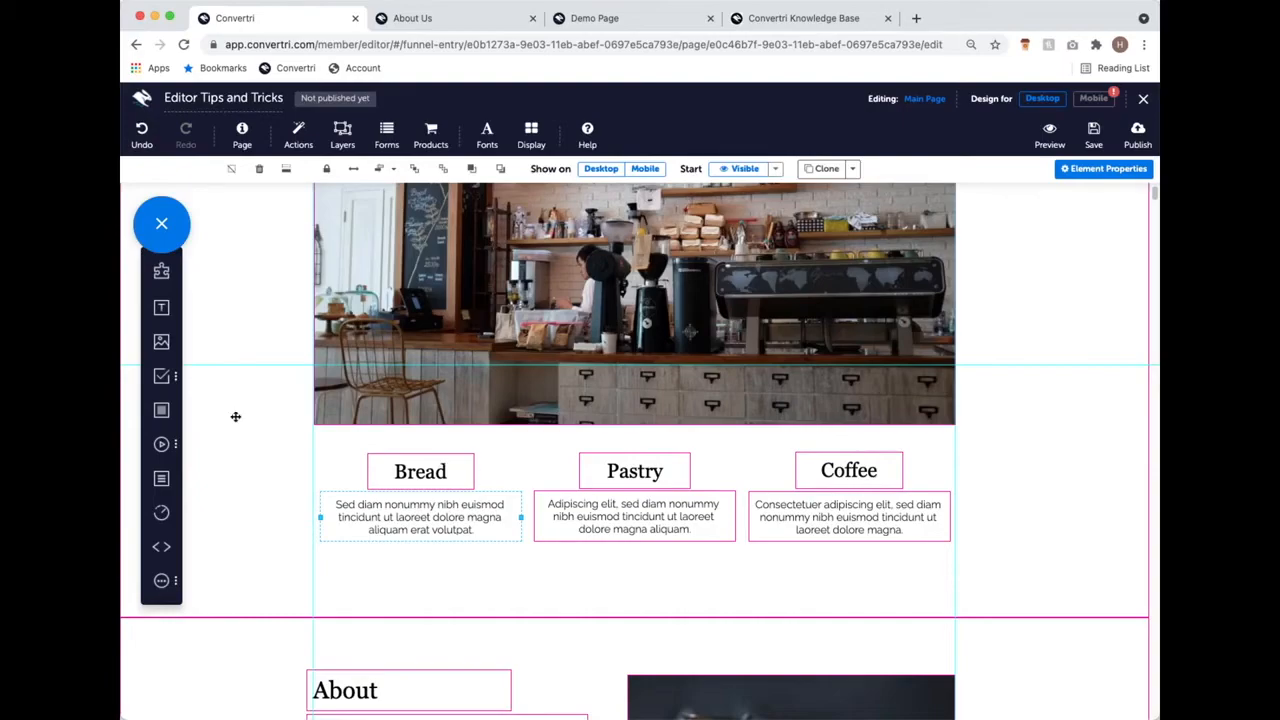
Step: Add a Panel sized to the Bread column and send it behind the Bread title and text
drag(161, 413, 512, 562)
drag(583, 611, 524, 570)
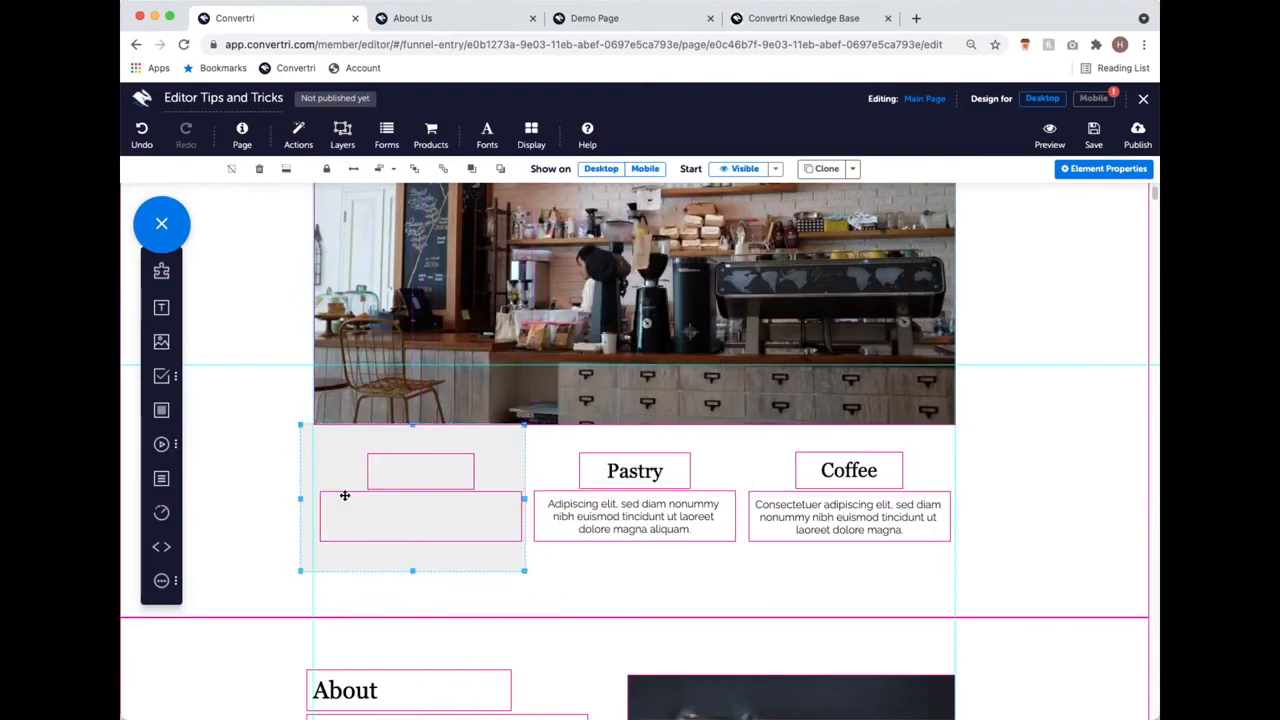
drag(312, 499, 314, 499)
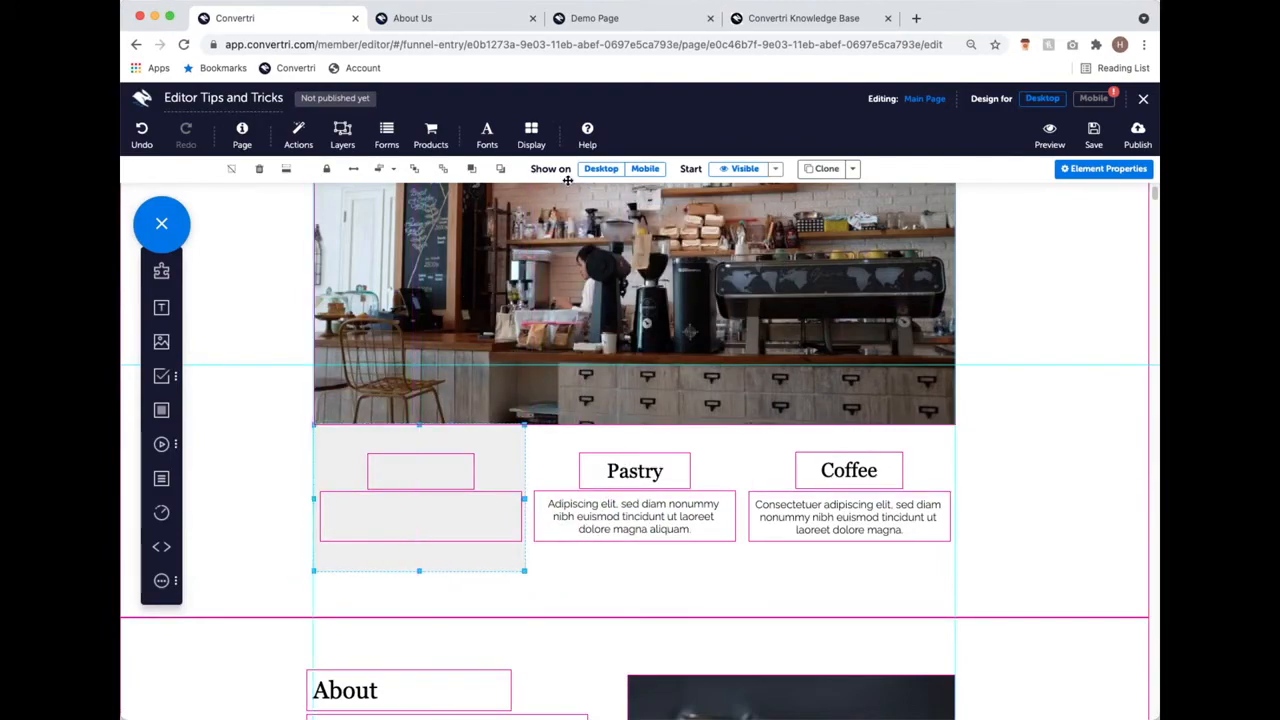
click(499, 171)
click(499, 171)
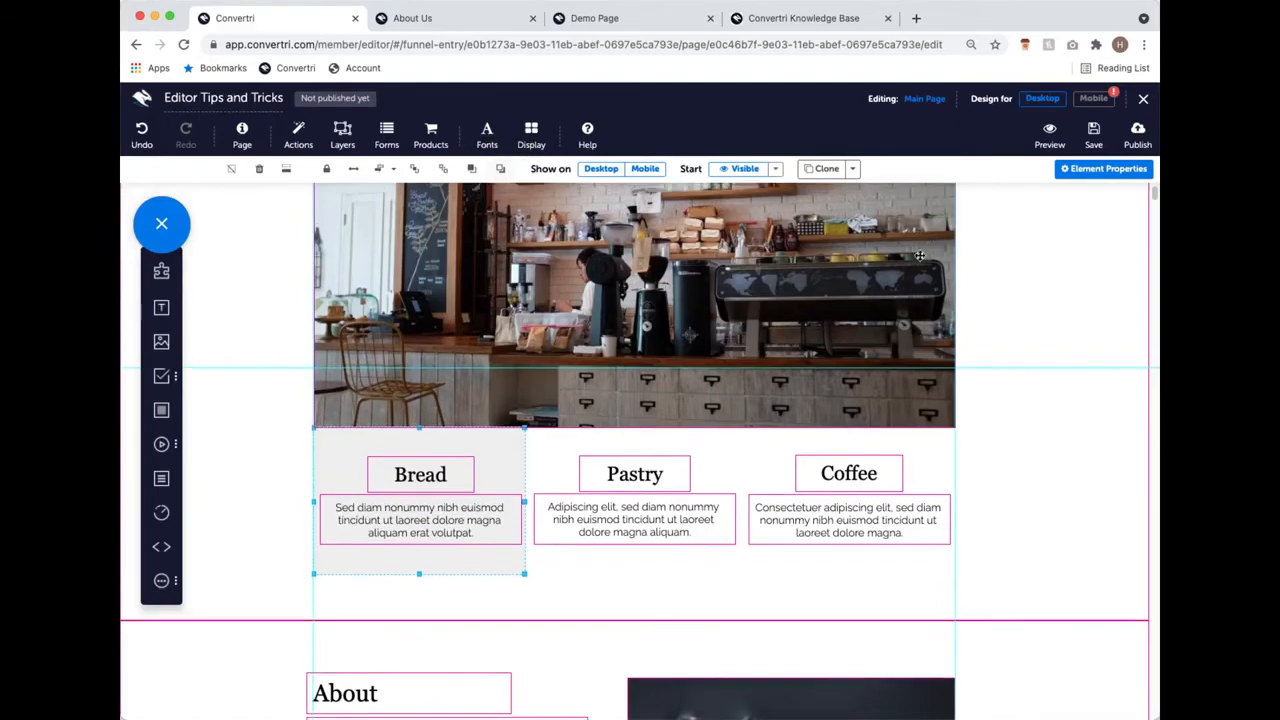
Step: Add matching Panels over the Pastry and Coffee columns, resize each, and send them behind their text
scroll(326, 527, up, 1)
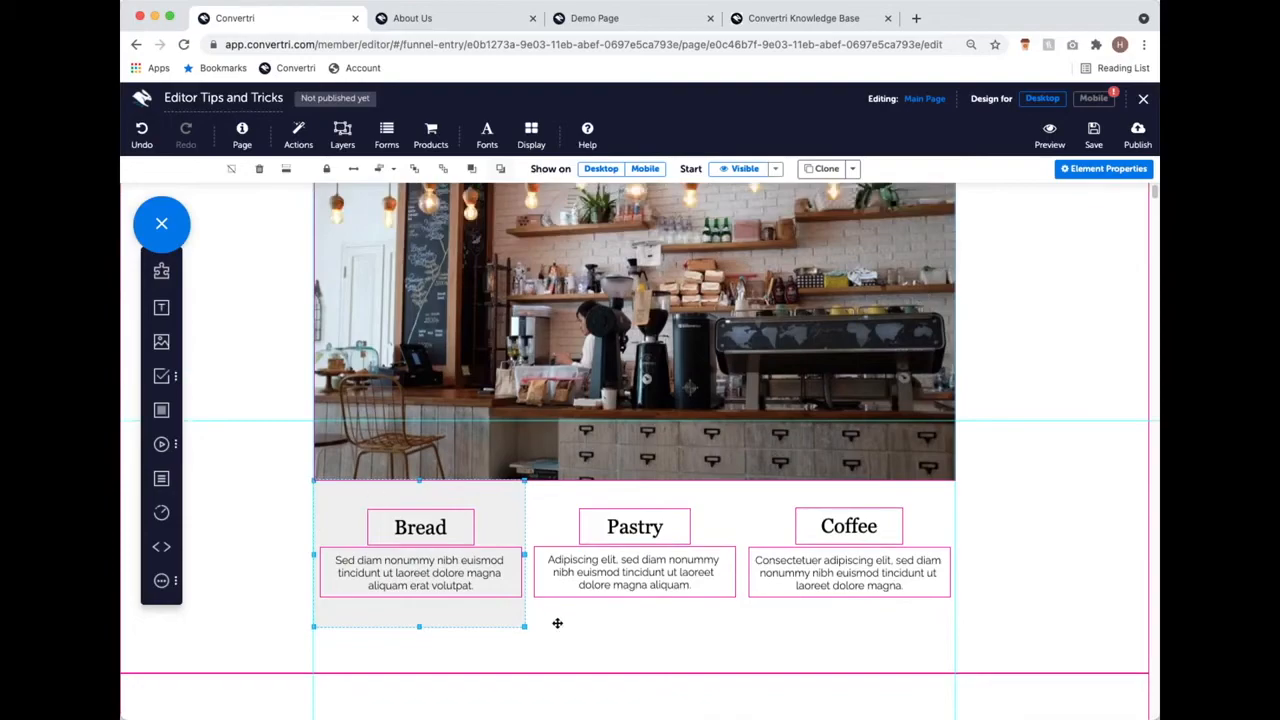
mouse_move(249, 400)
drag(249, 405, 686, 589)
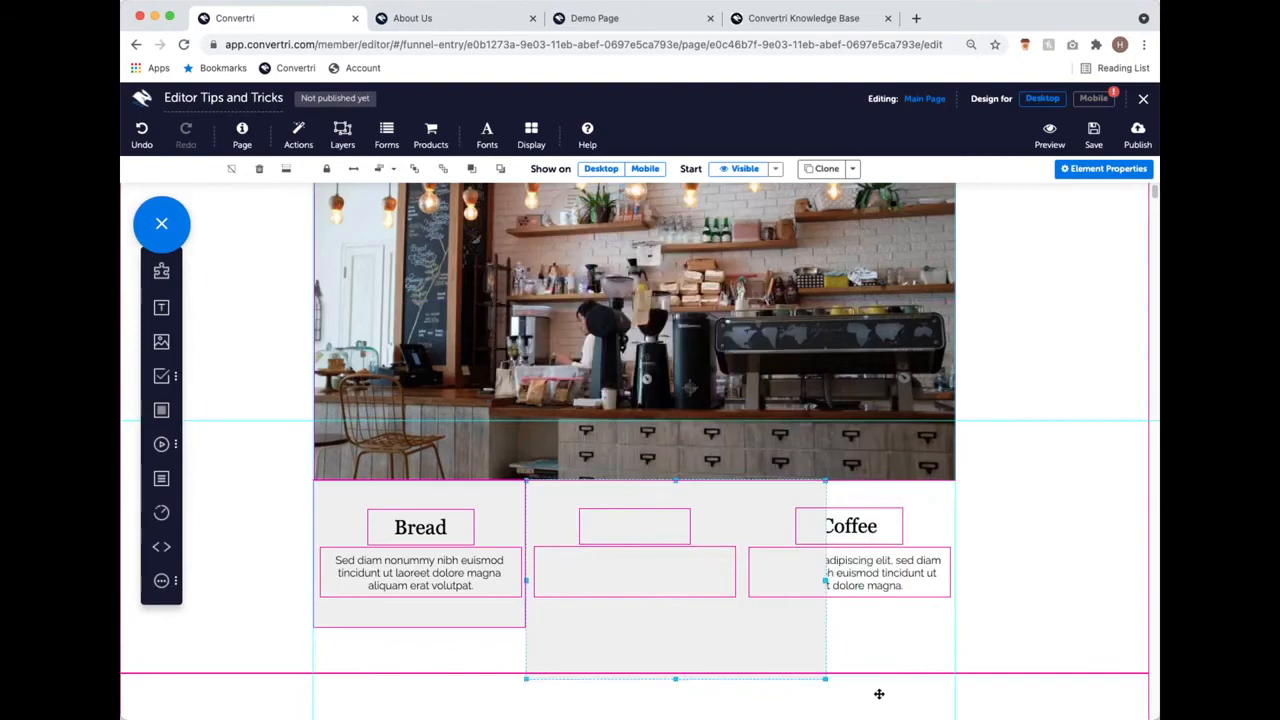
drag(825, 679, 742, 634)
click(500, 168)
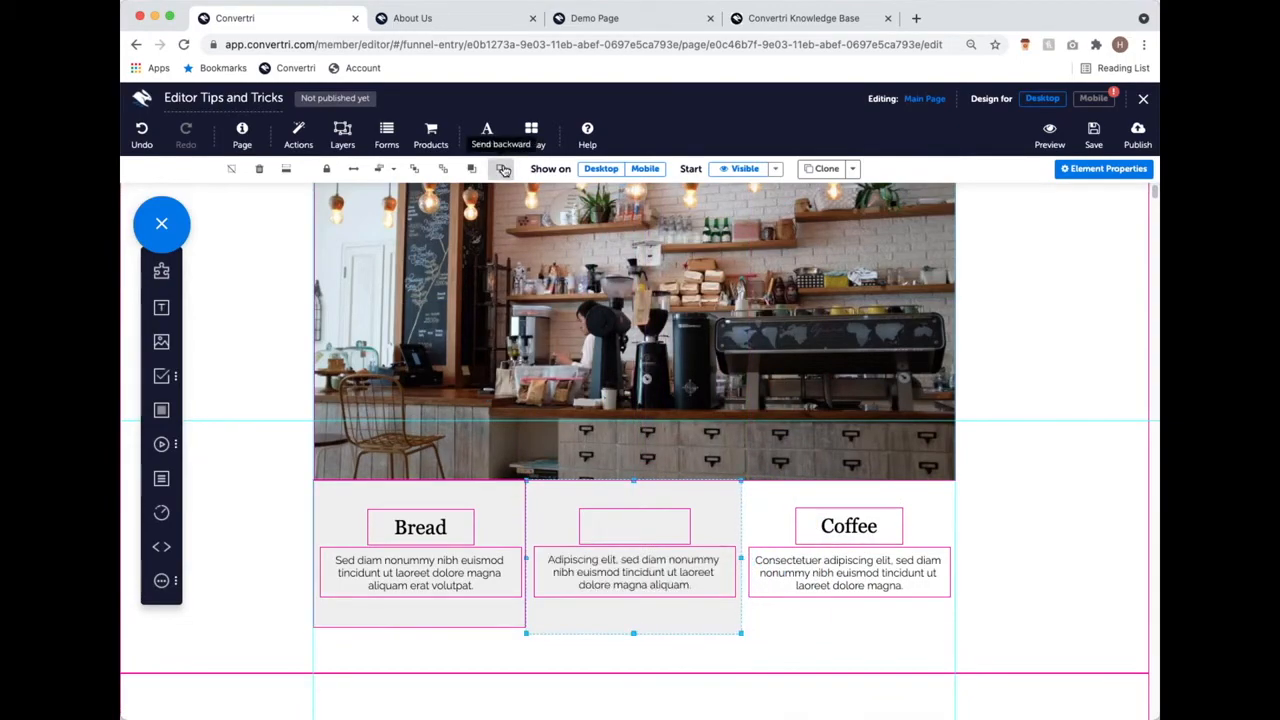
drag(170, 413, 891, 620)
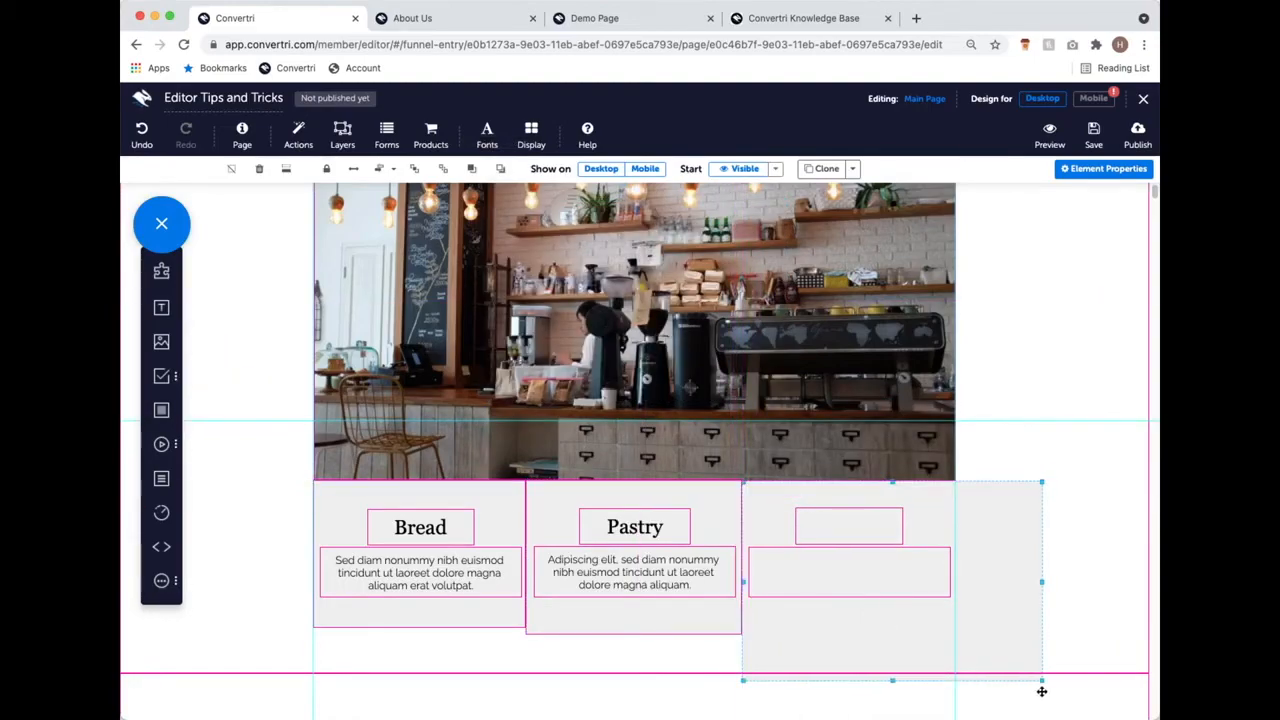
drag(1043, 683, 957, 612)
click(500, 168)
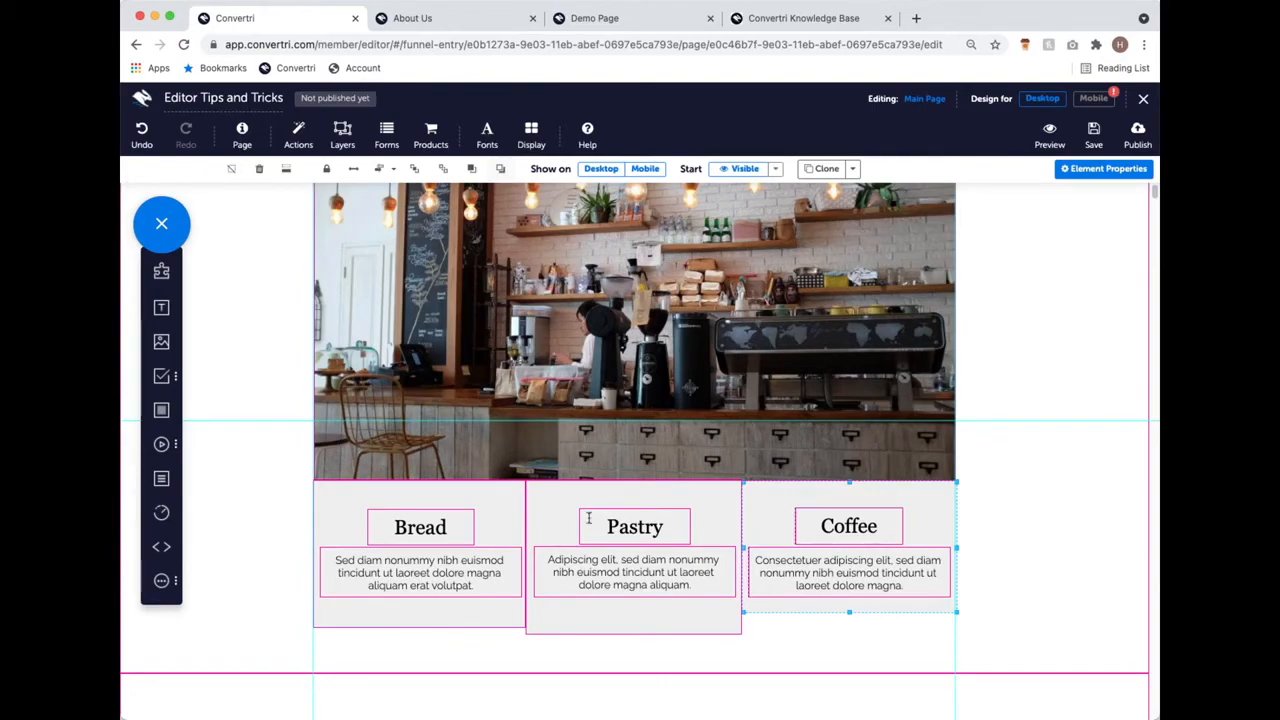
Step: Give the Bread panel a nearly transparent rgba(239, 239, 239, 0.05) background fill
click(514, 504)
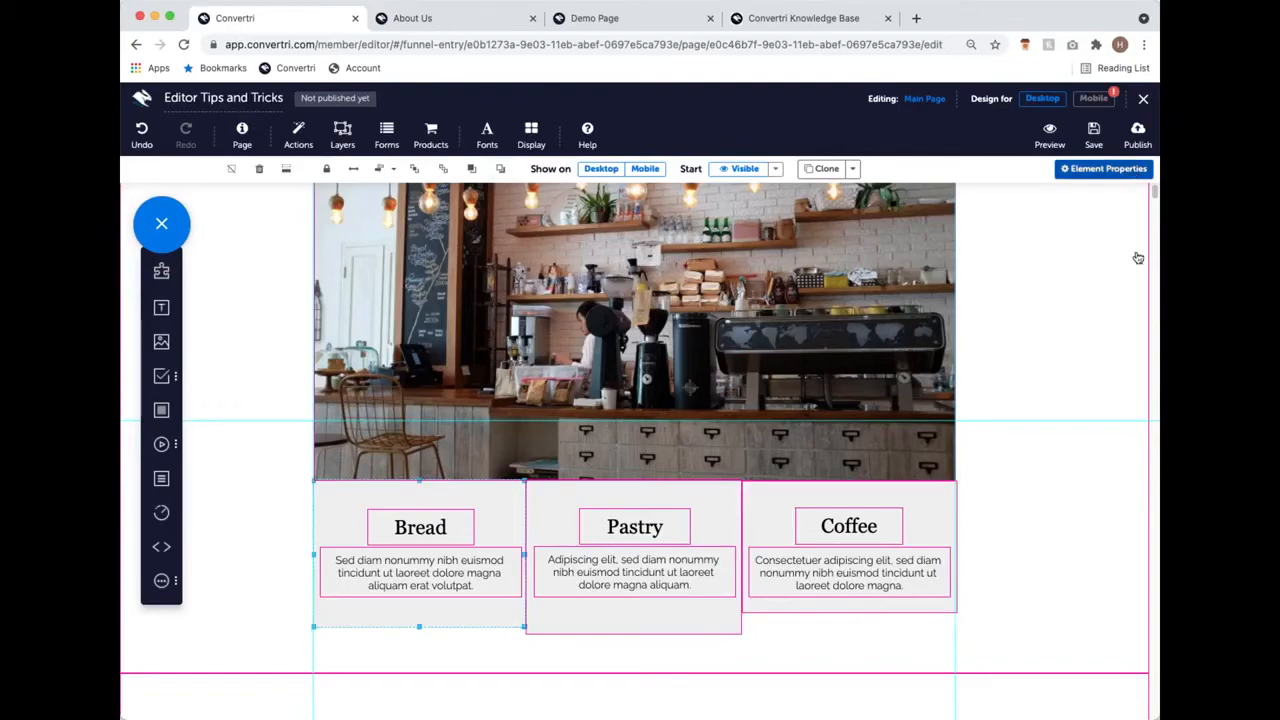
click(1066, 389)
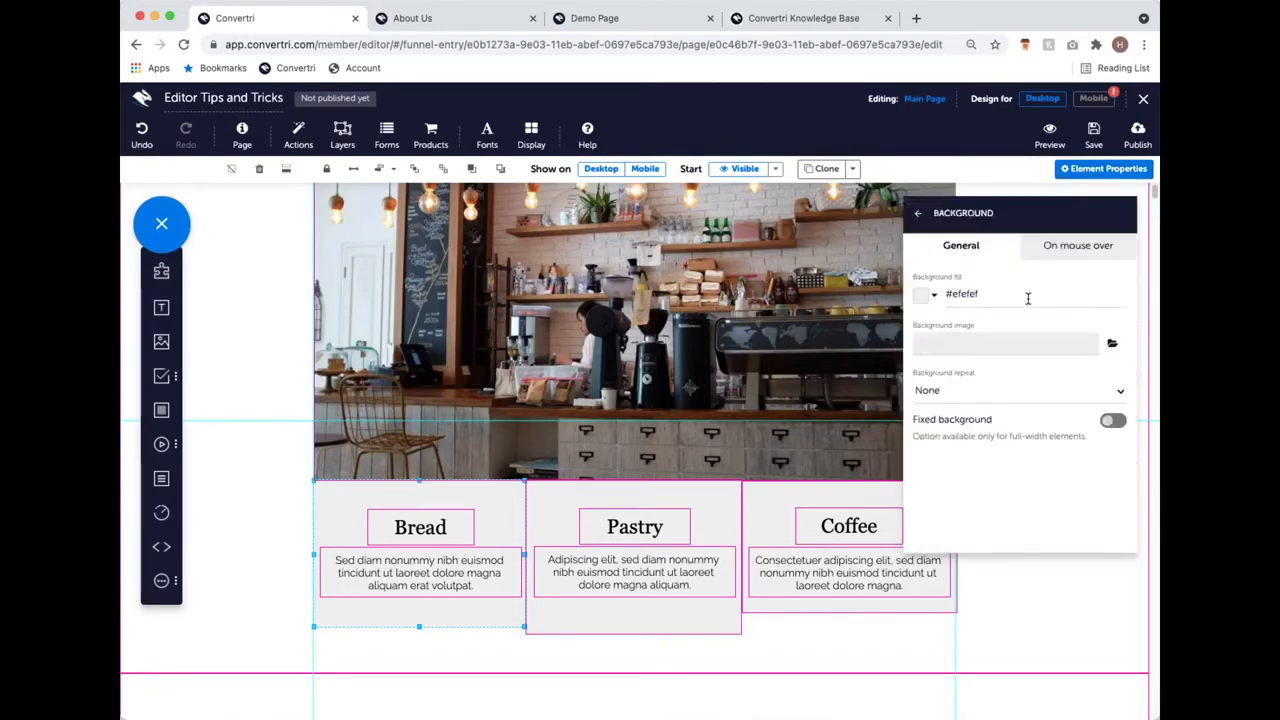
click(921, 297)
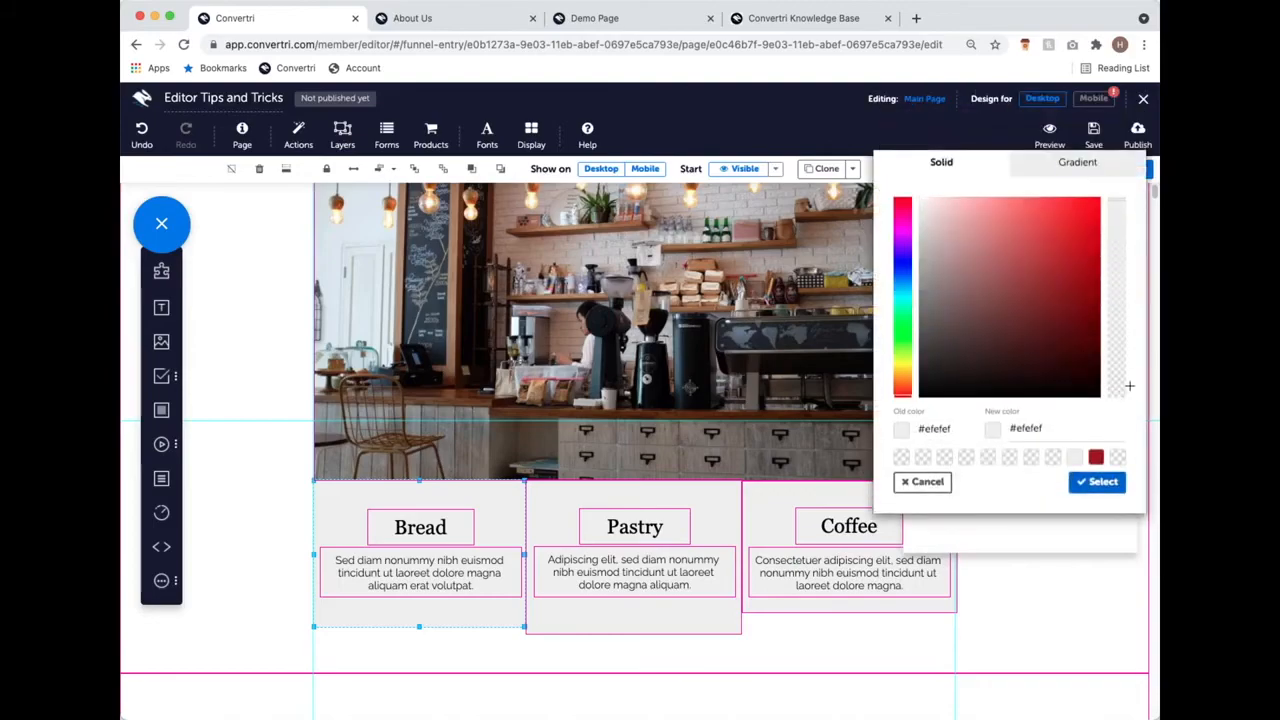
click(1119, 393)
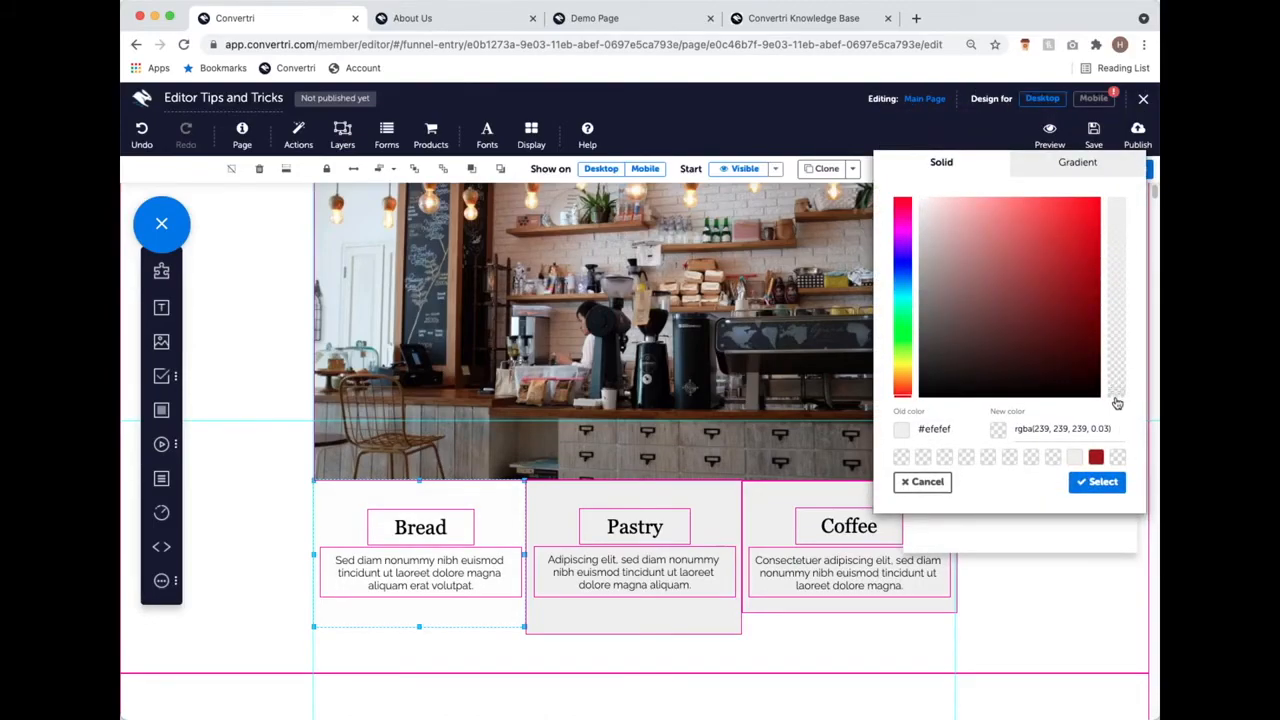
click(1117, 397)
click(1118, 392)
click(1100, 482)
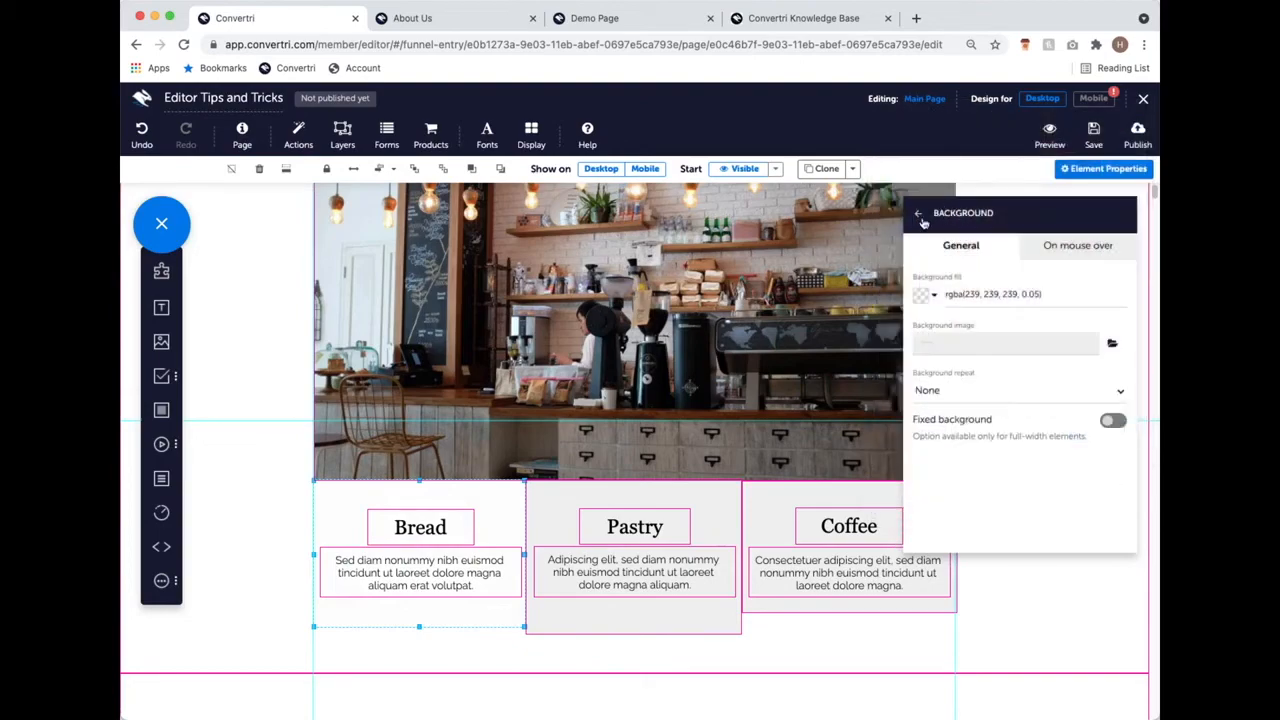
click(921, 219)
click(730, 496)
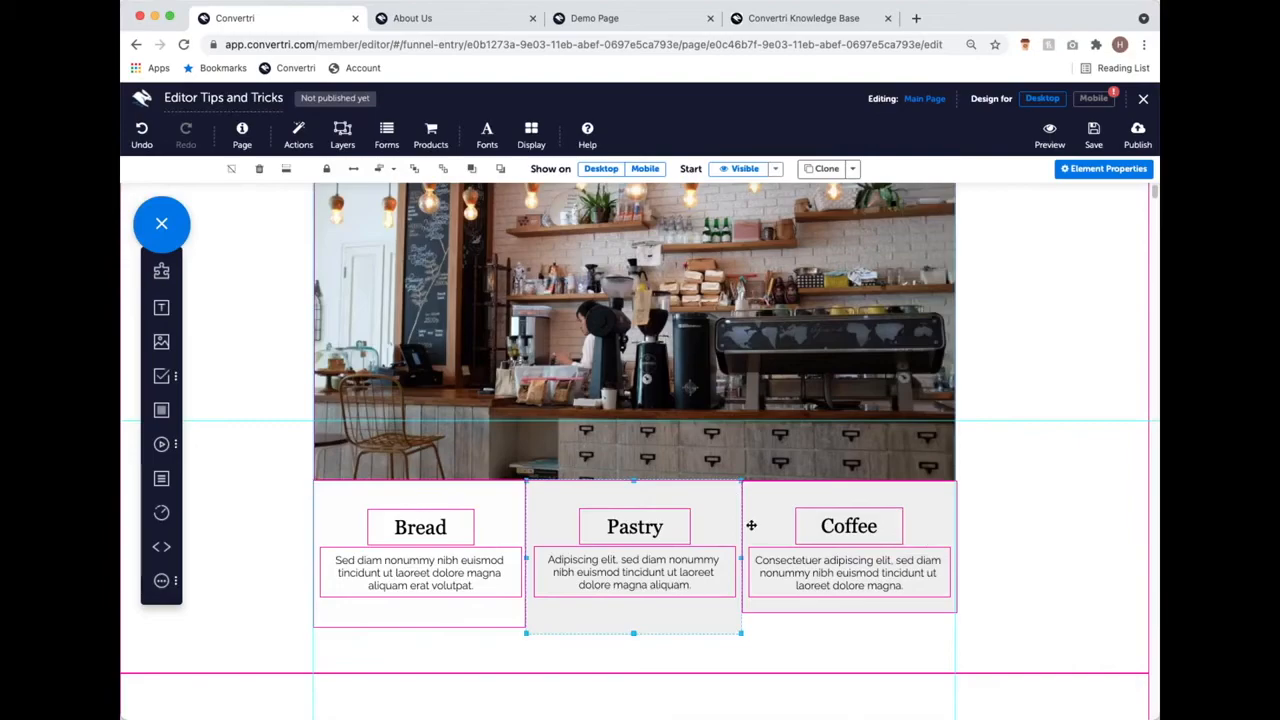
Step: Remobilize all elements in the mobile layout and scroll through the stacked Bread, Pastry and Coffee sections
click(1093, 98)
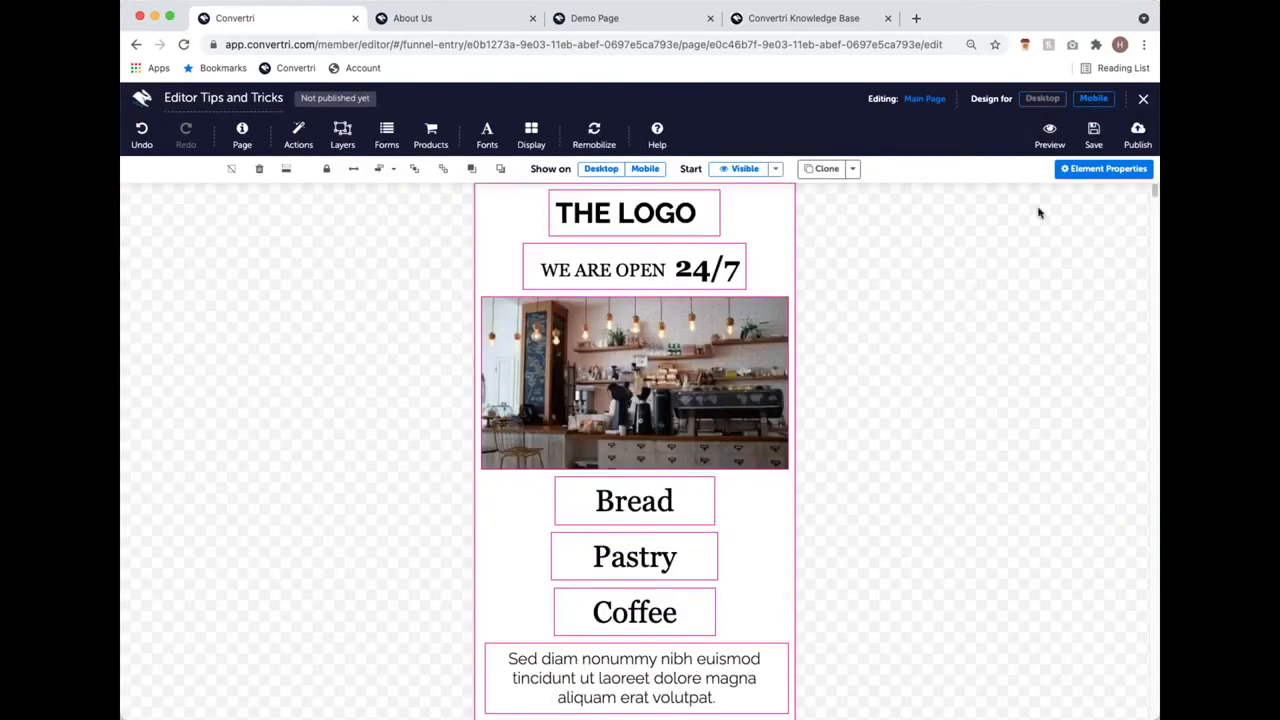
click(594, 135)
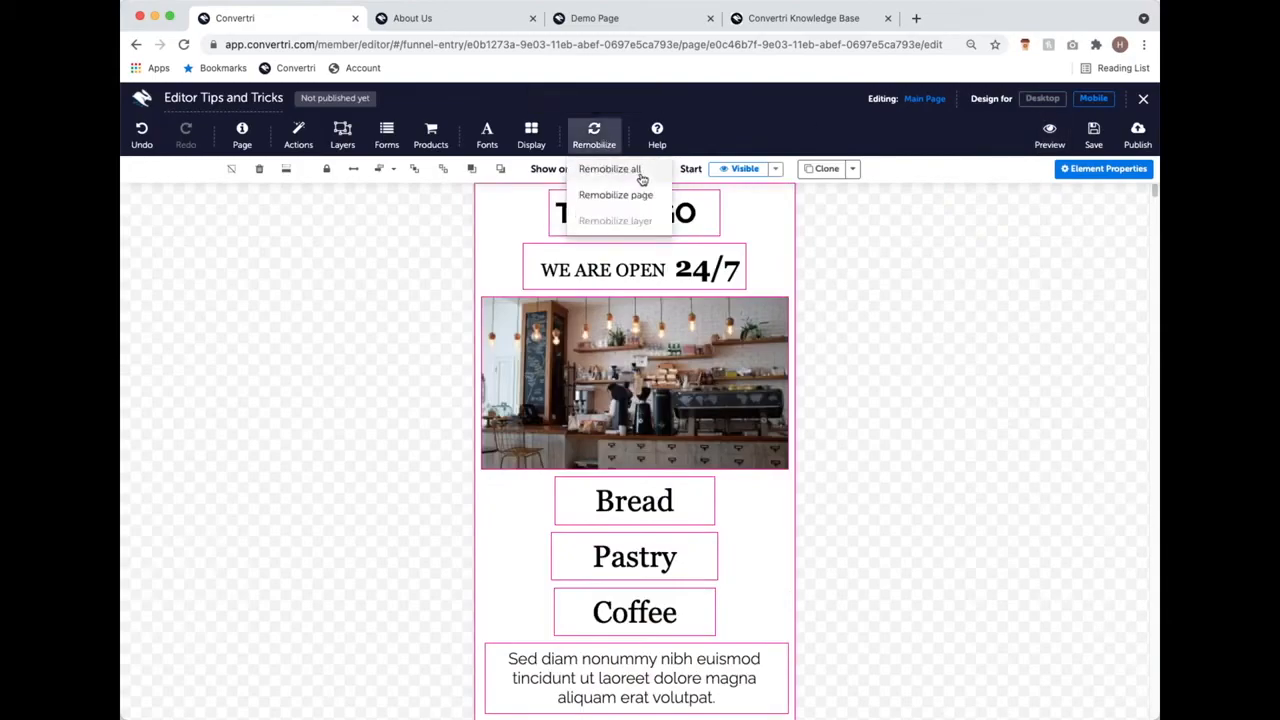
scroll(791, 270, down, 2)
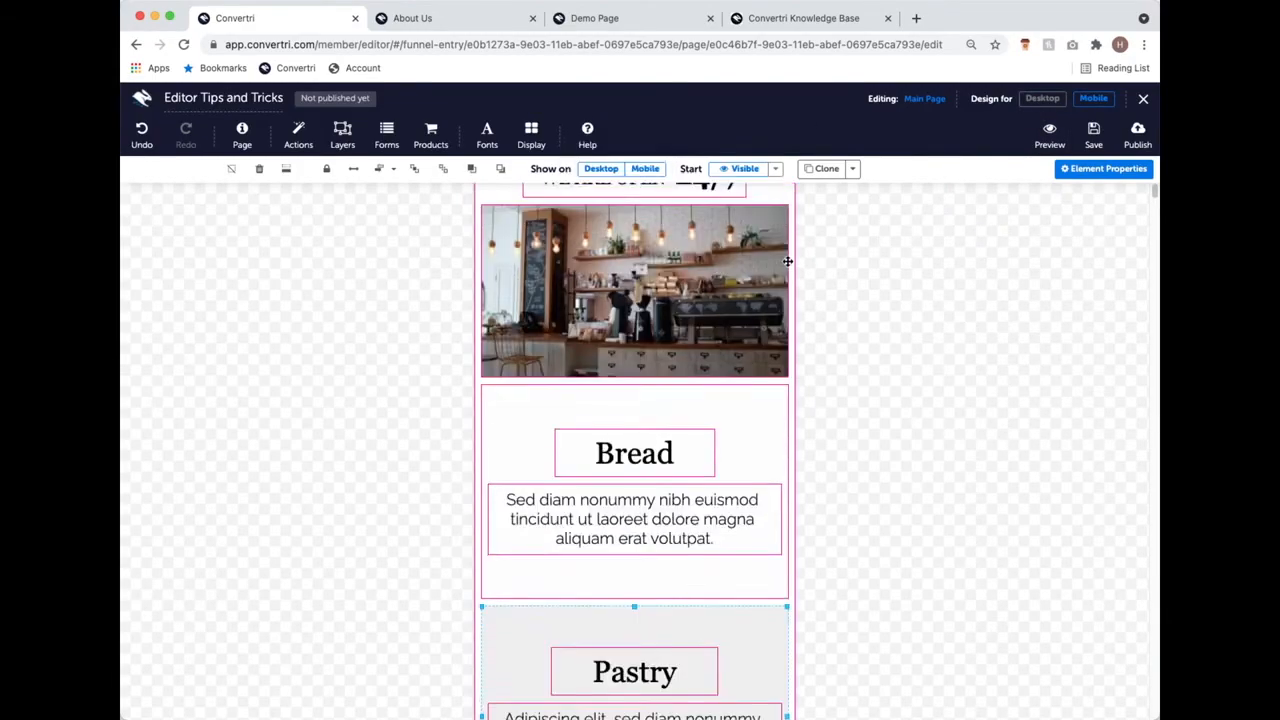
scroll(700, 428, down, 1)
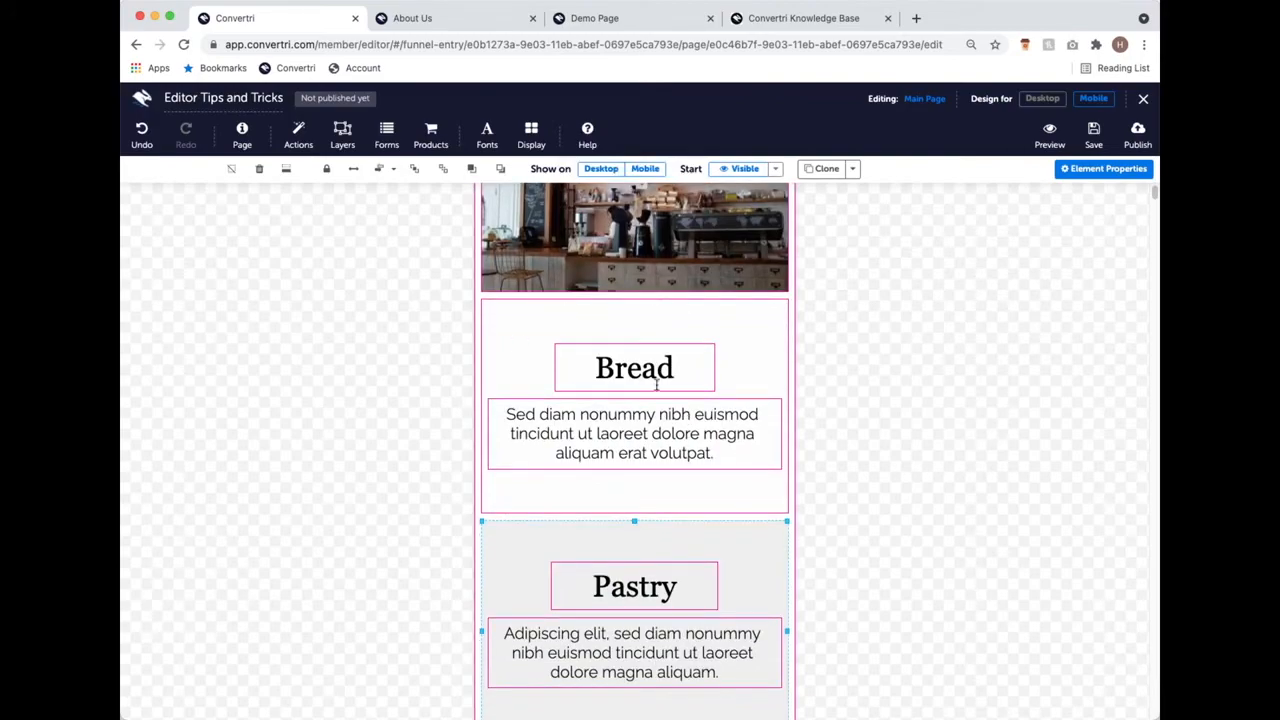
scroll(786, 450, down, 3)
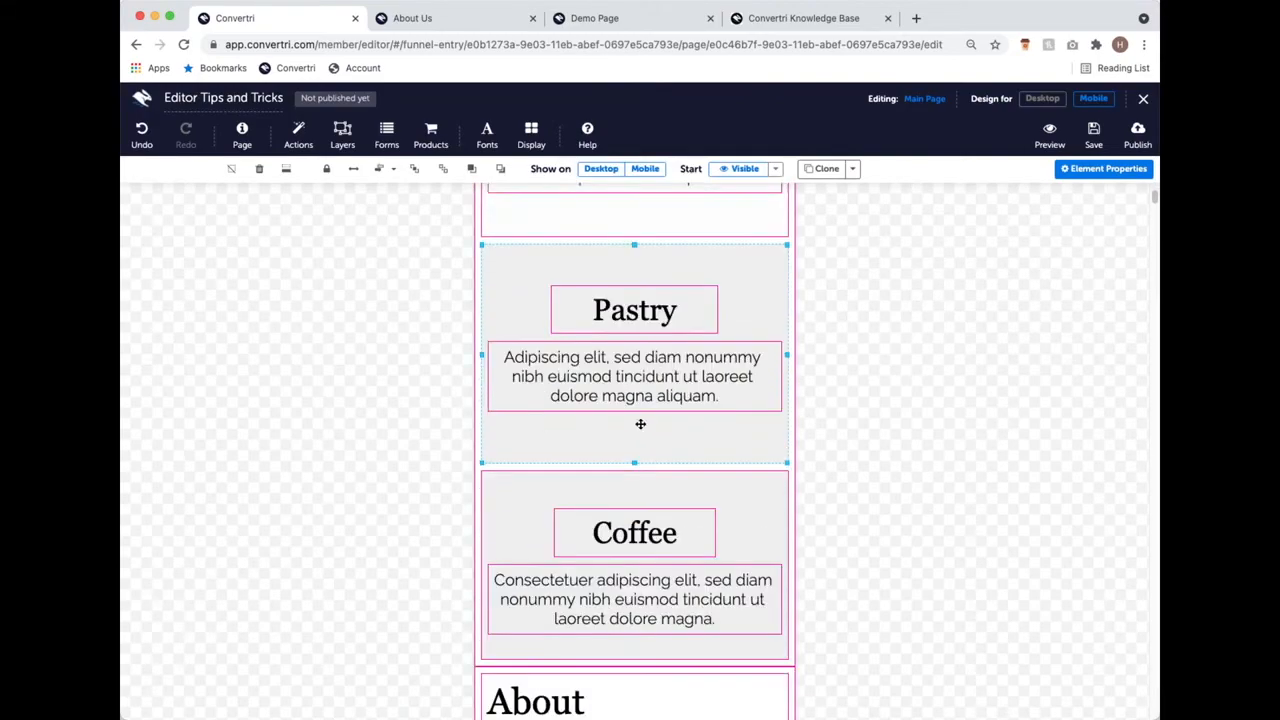
scroll(645, 423, up, 5)
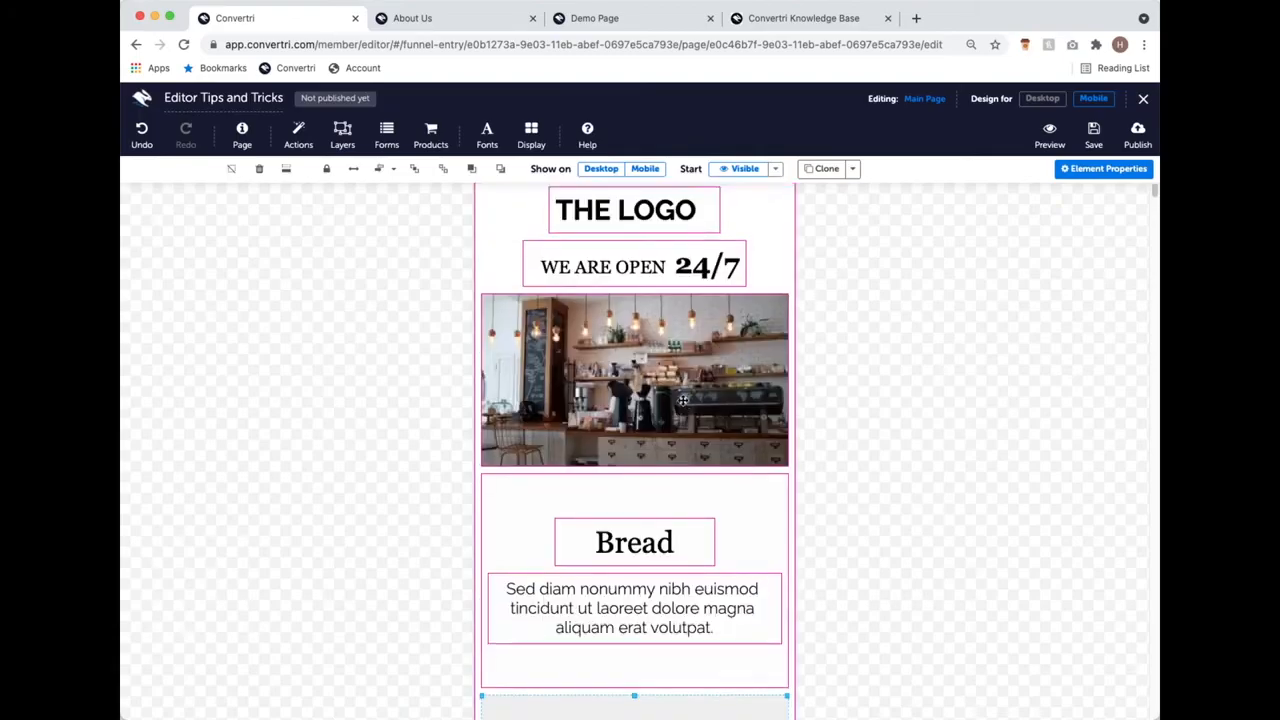
scroll(683, 400, down, 20)
scroll(690, 393, down, 15)
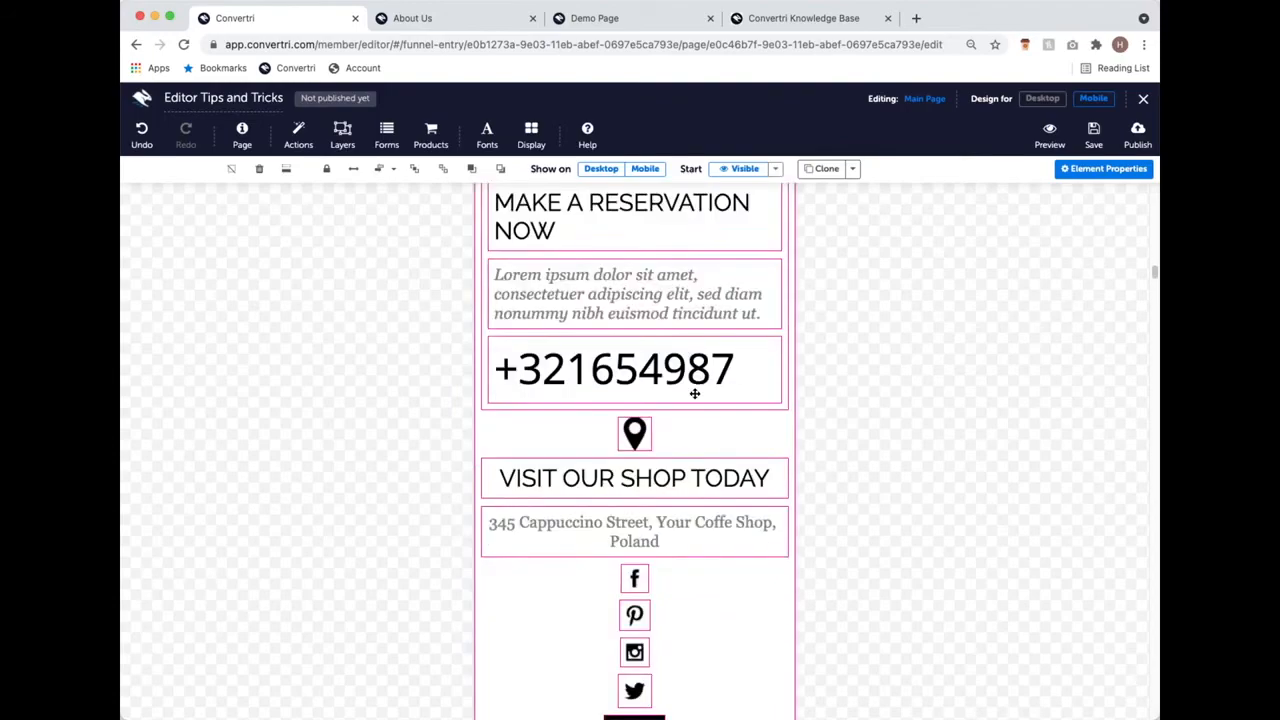
scroll(694, 393, down, 3)
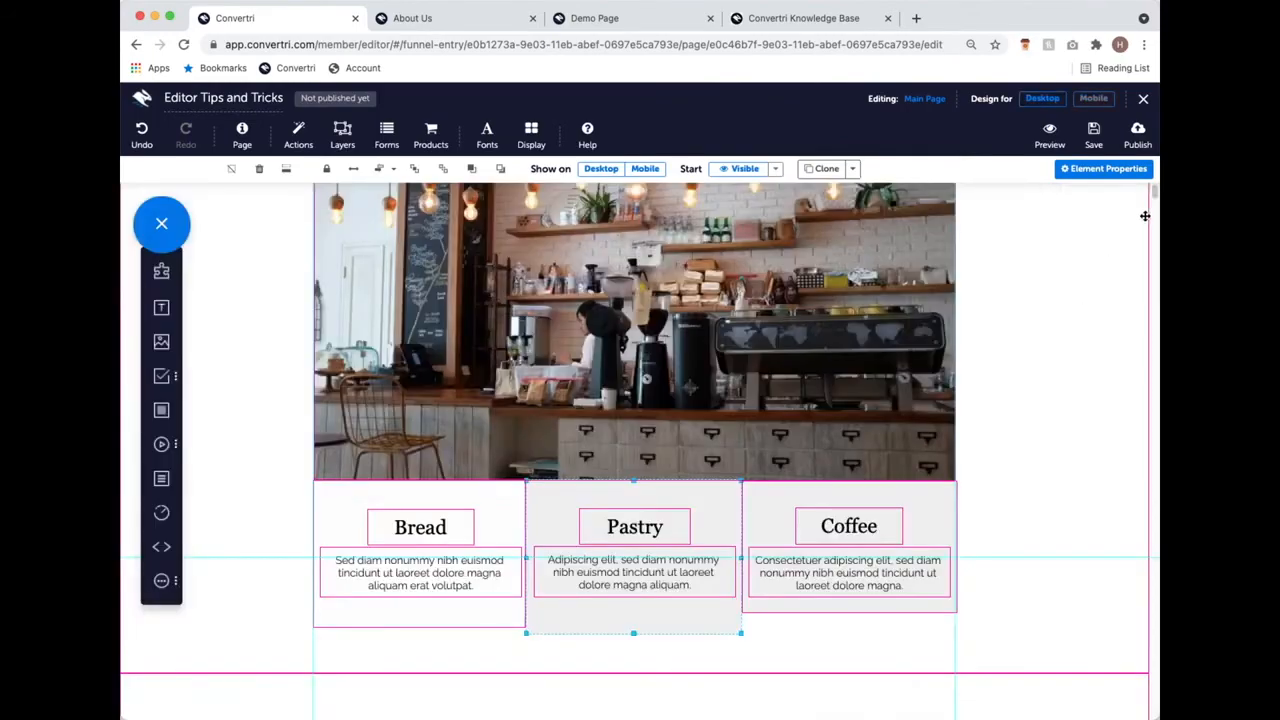
scroll(820, 415, down, 15)
scroll(820, 415, up, 7)
scroll(843, 637, down, 1)
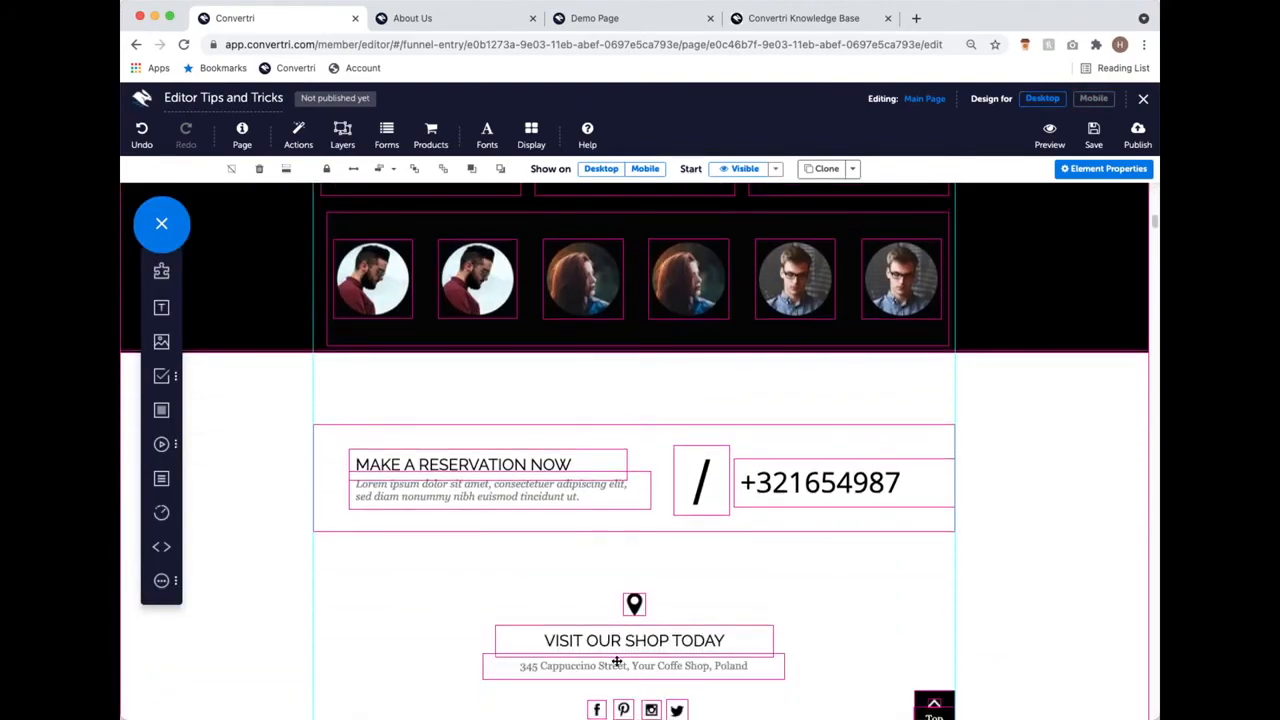
Step: Add a grey panel sized around the four footer social icons, send it behind them, and view mobile
scroll(782, 610, down, 2)
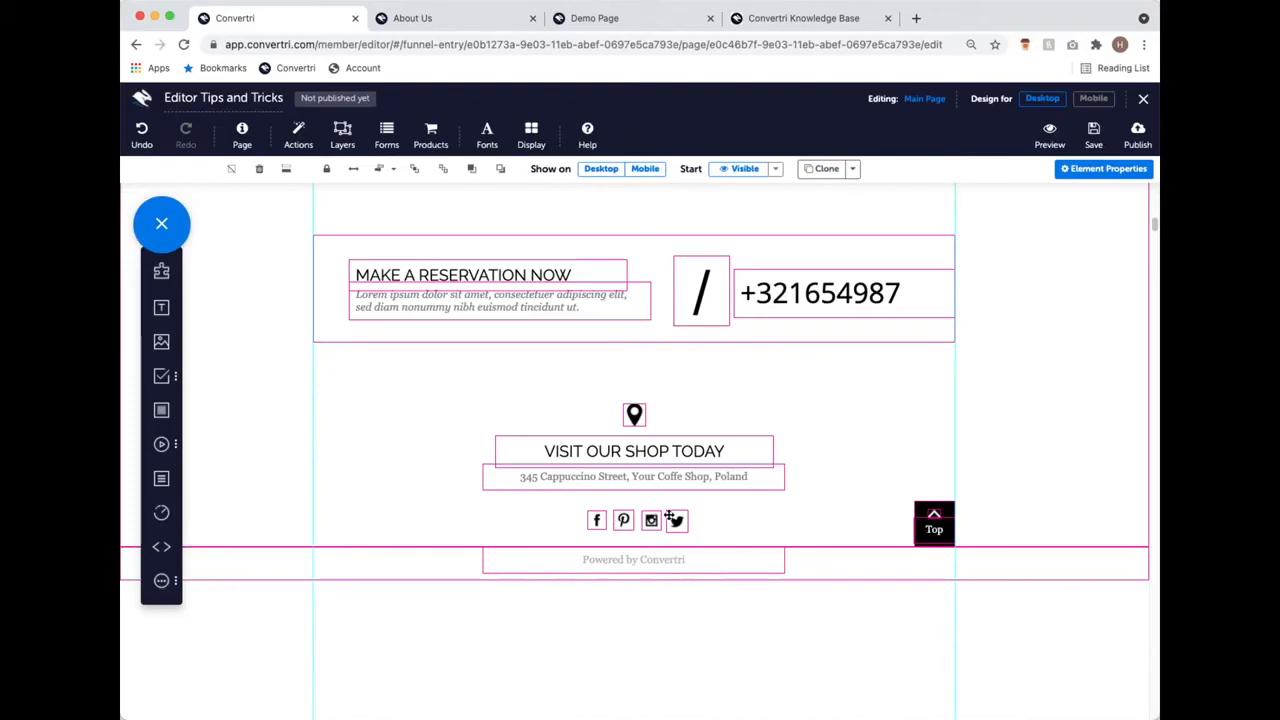
drag(161, 410, 700, 606)
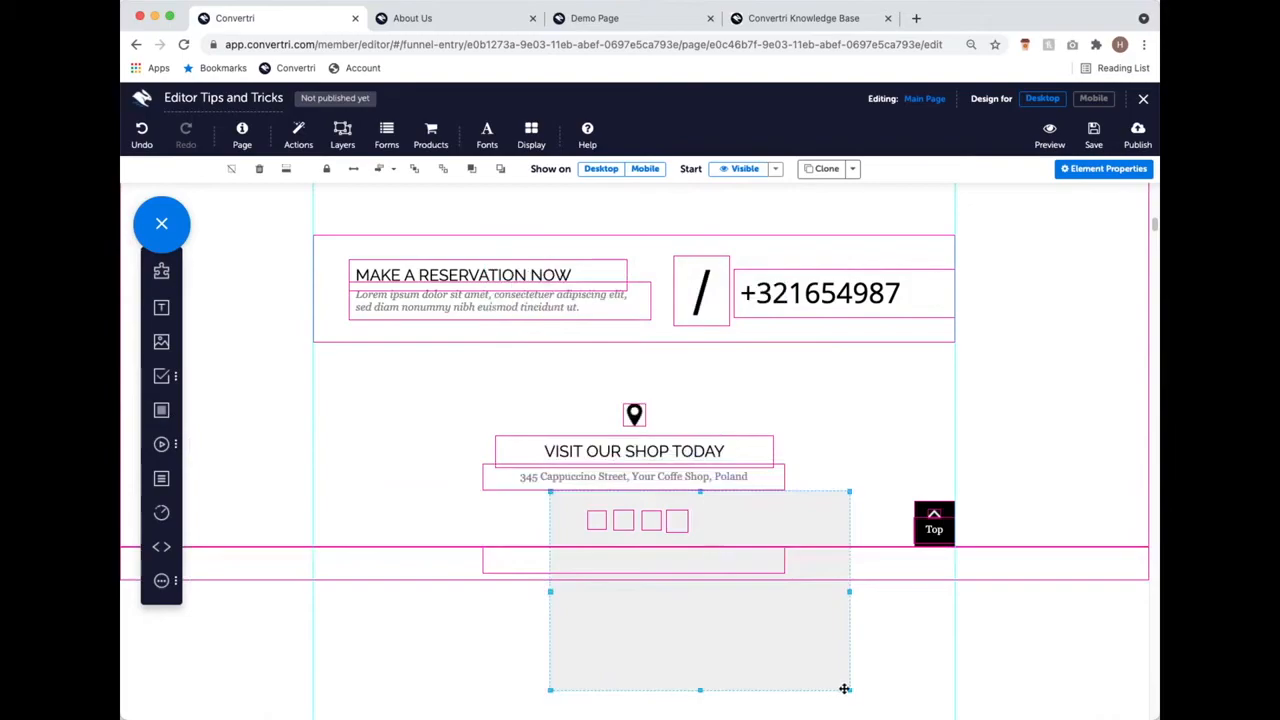
drag(835, 679, 712, 518)
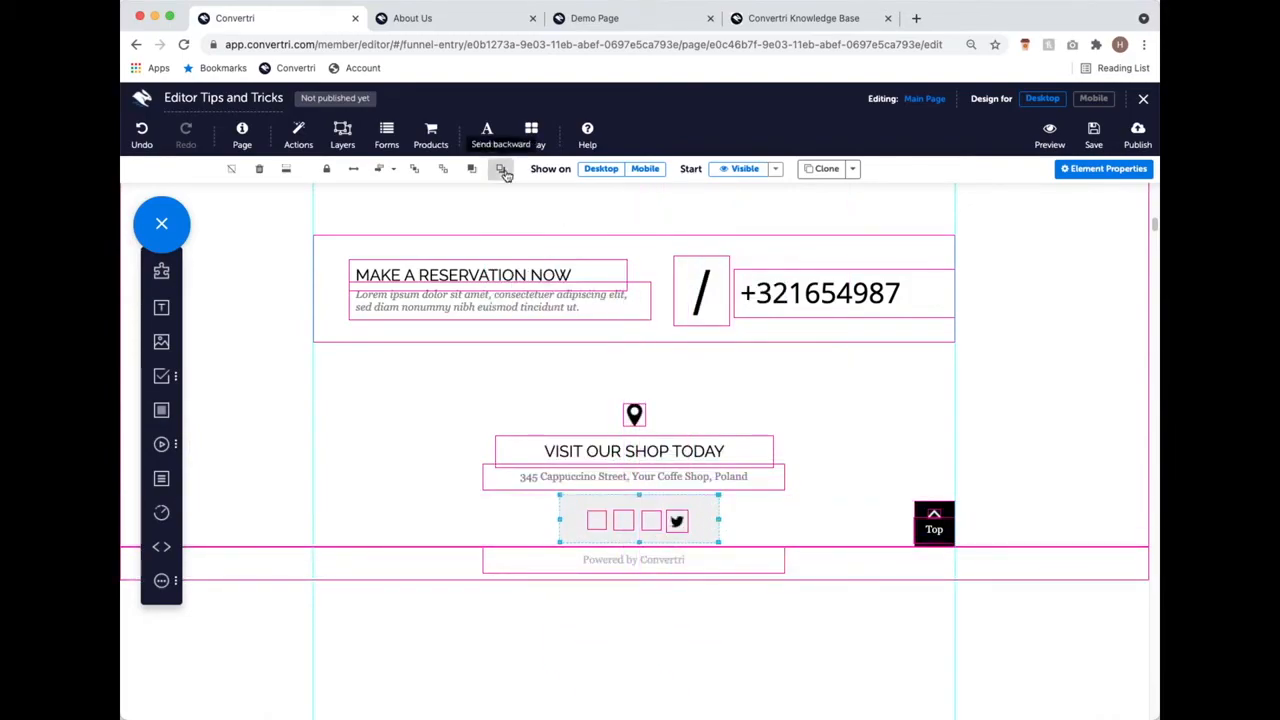
click(502, 170)
click(471, 169)
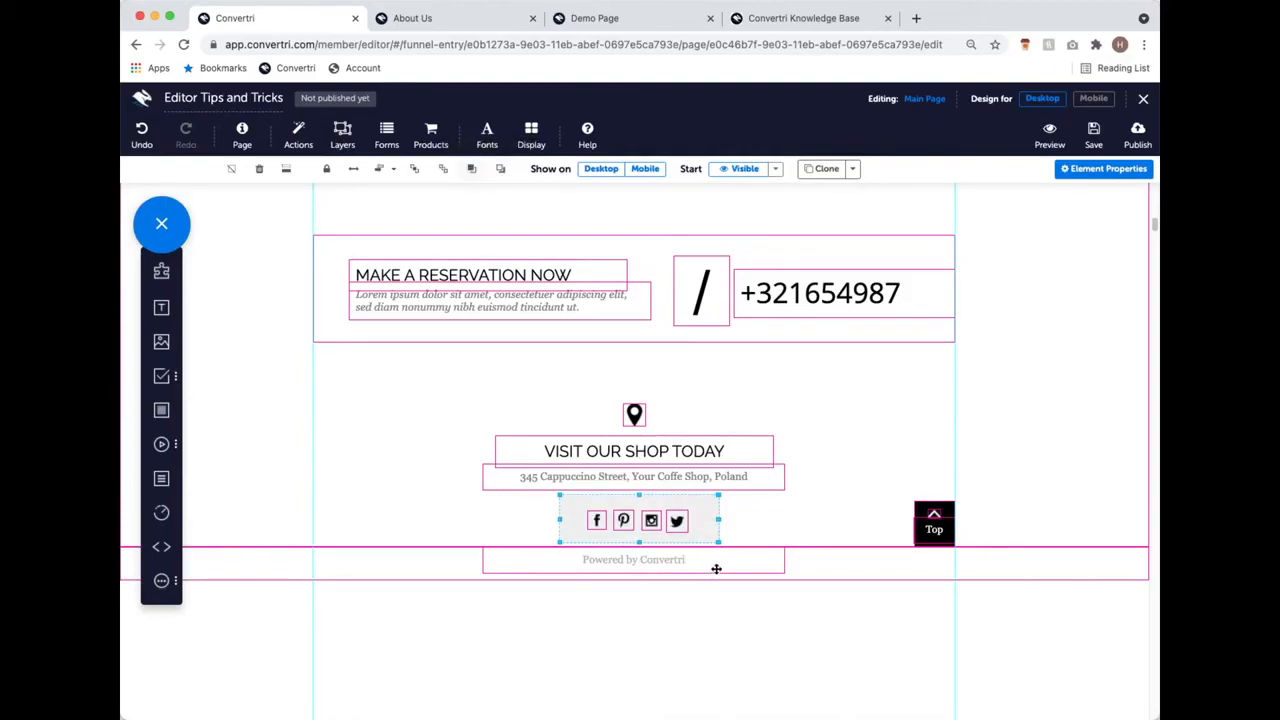
click(1093, 98)
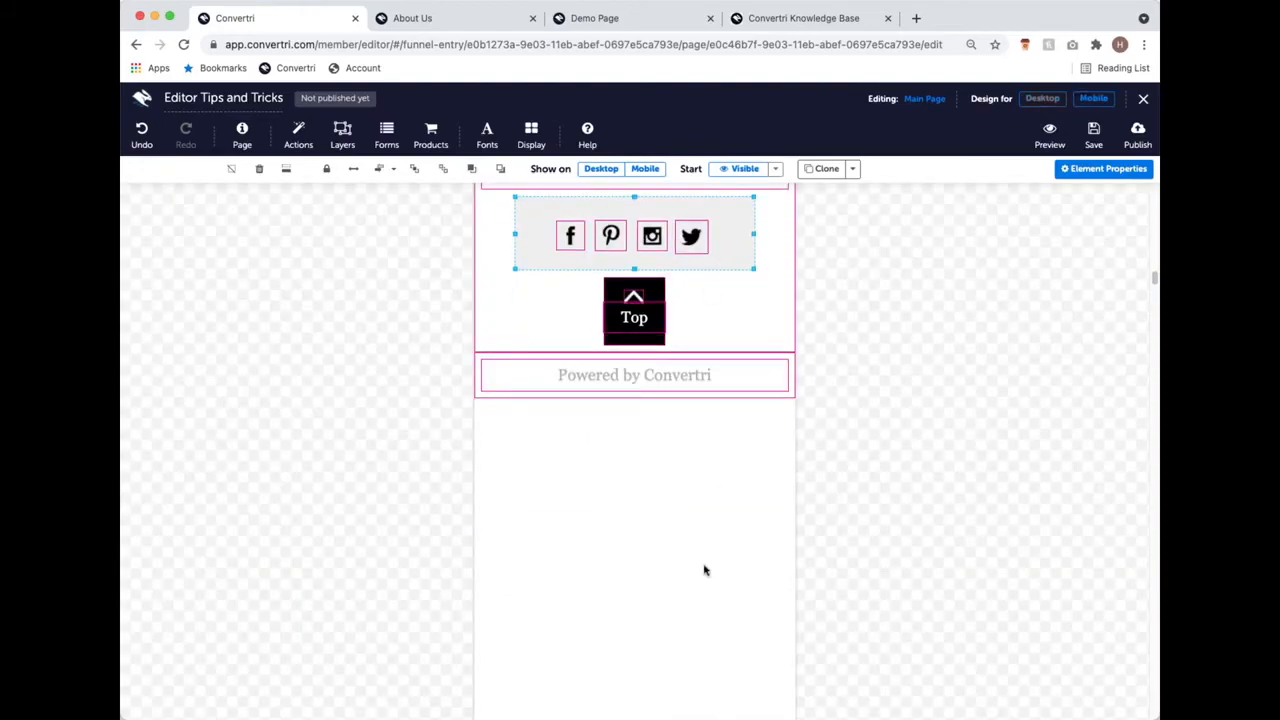
Step: On desktop, set the social-icons block width from 240 to 320, then narrow it to about 207 px
scroll(703, 569, up, 2)
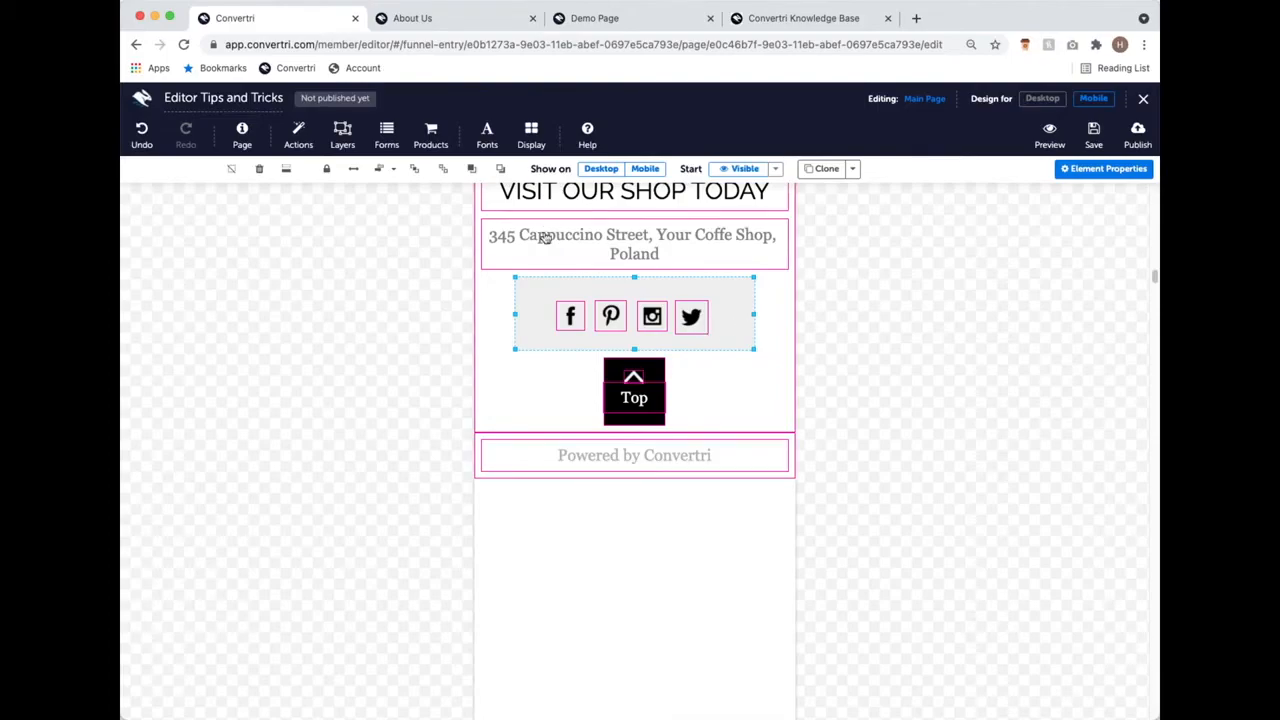
click(1045, 99)
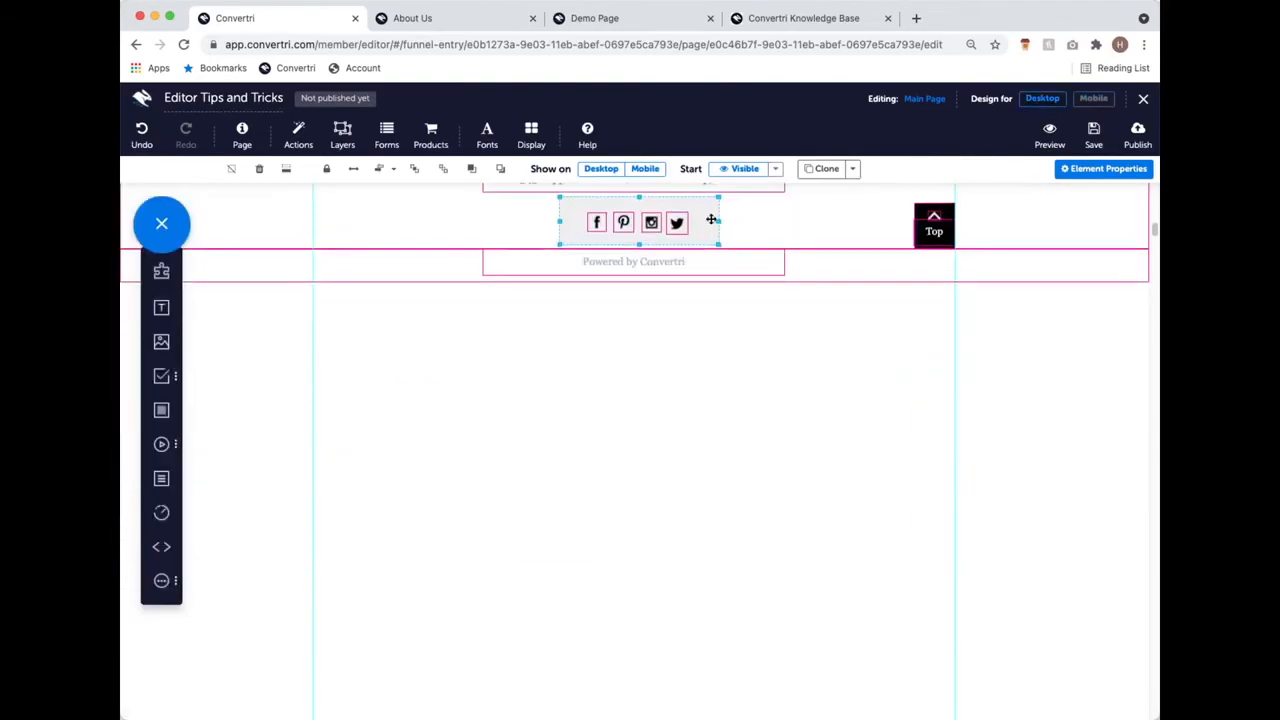
click(1097, 170)
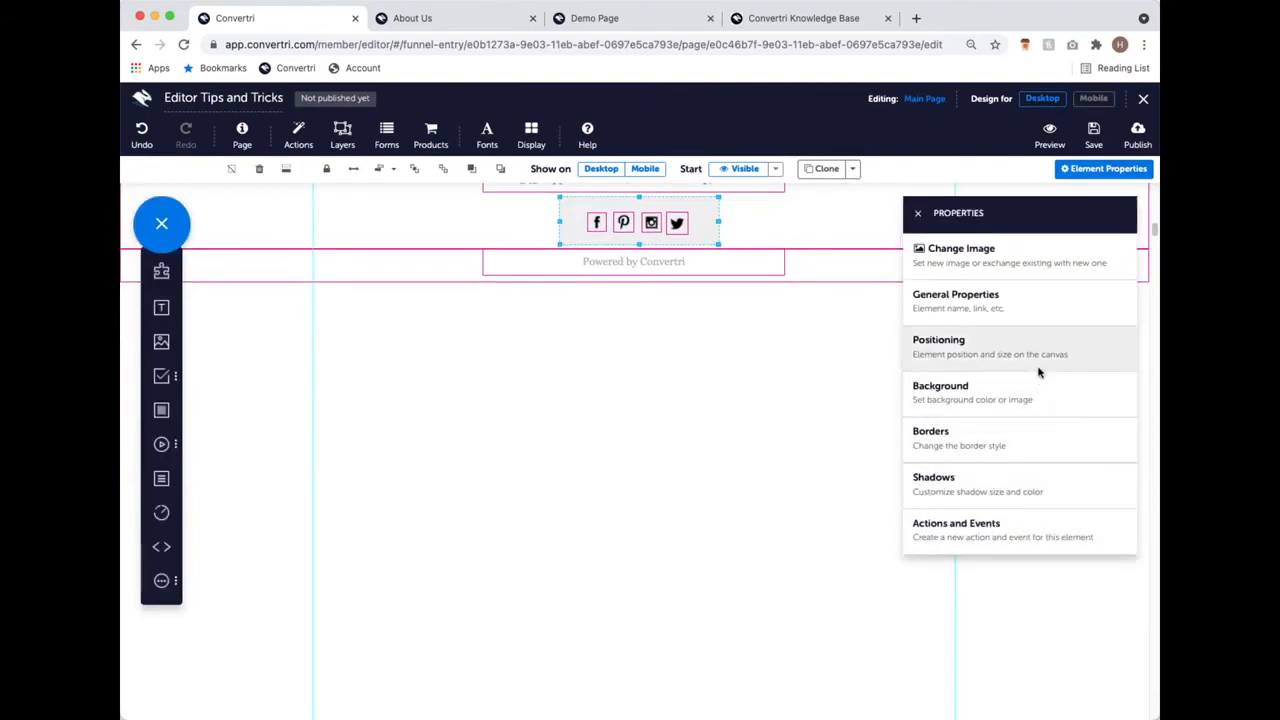
click(1038, 372)
click(958, 415)
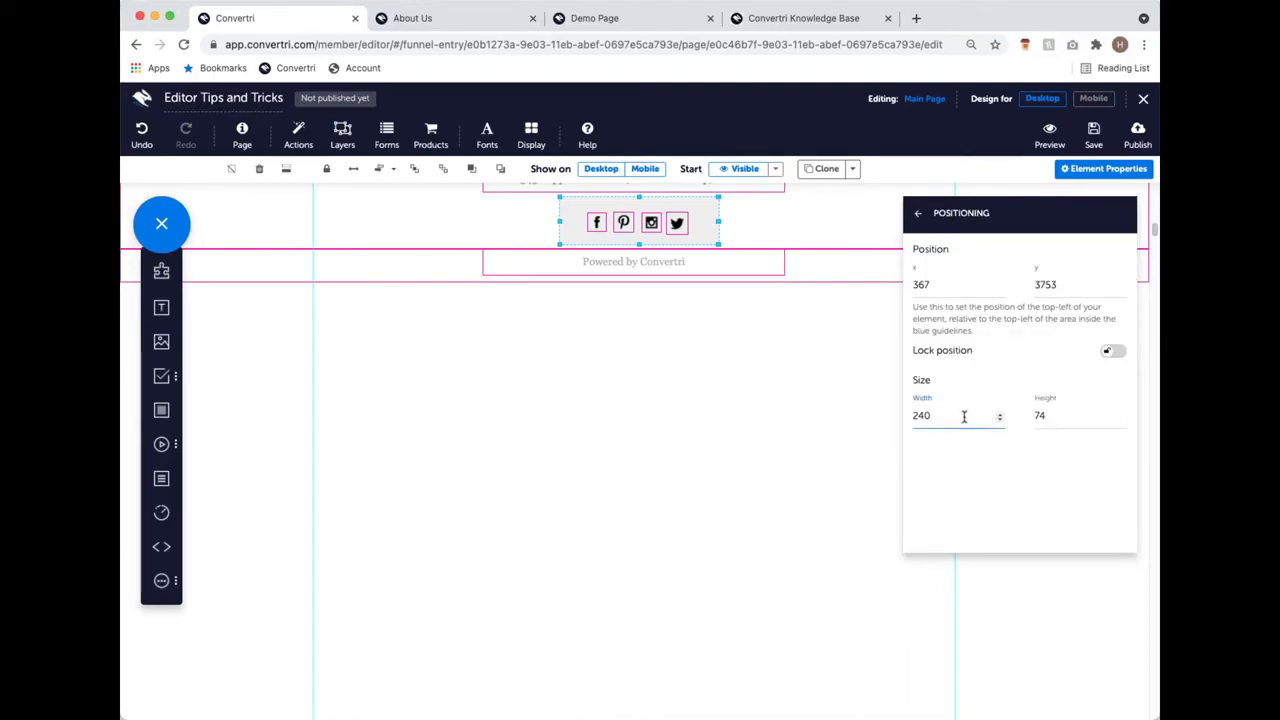
key(BackSpace)
key(BackSpace)
key(BackSpace)
text(320)
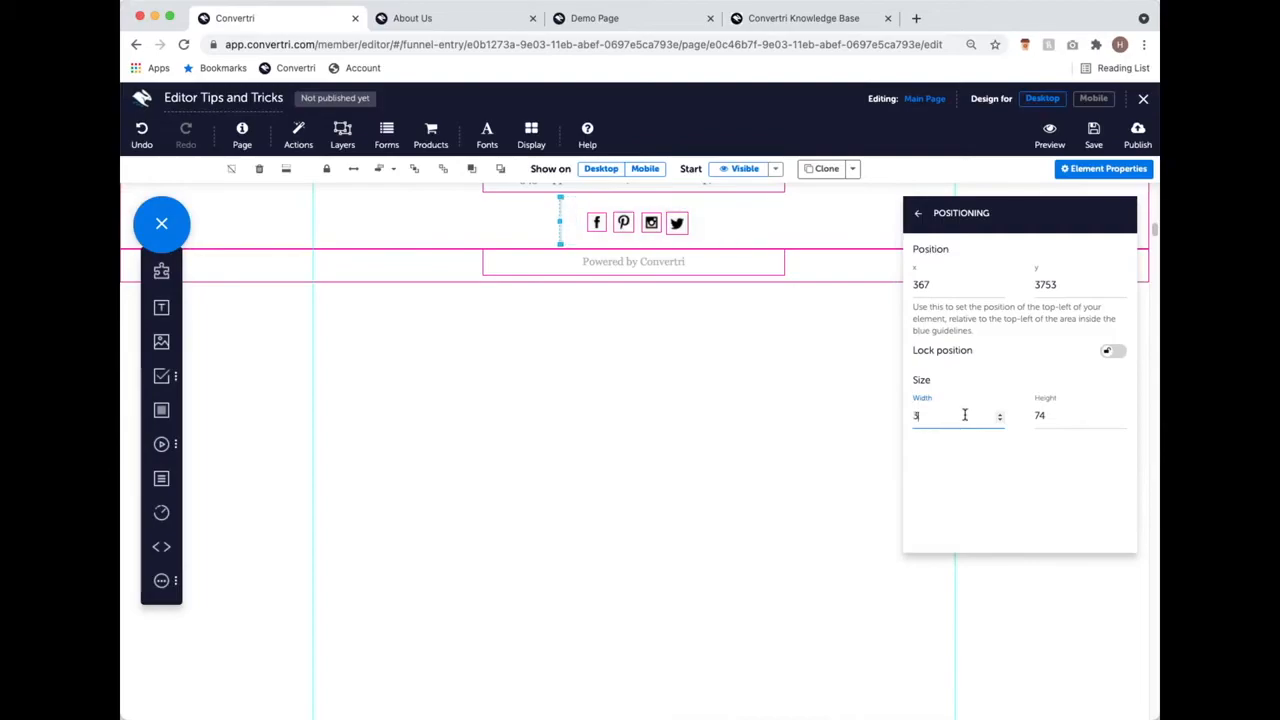
click(813, 328)
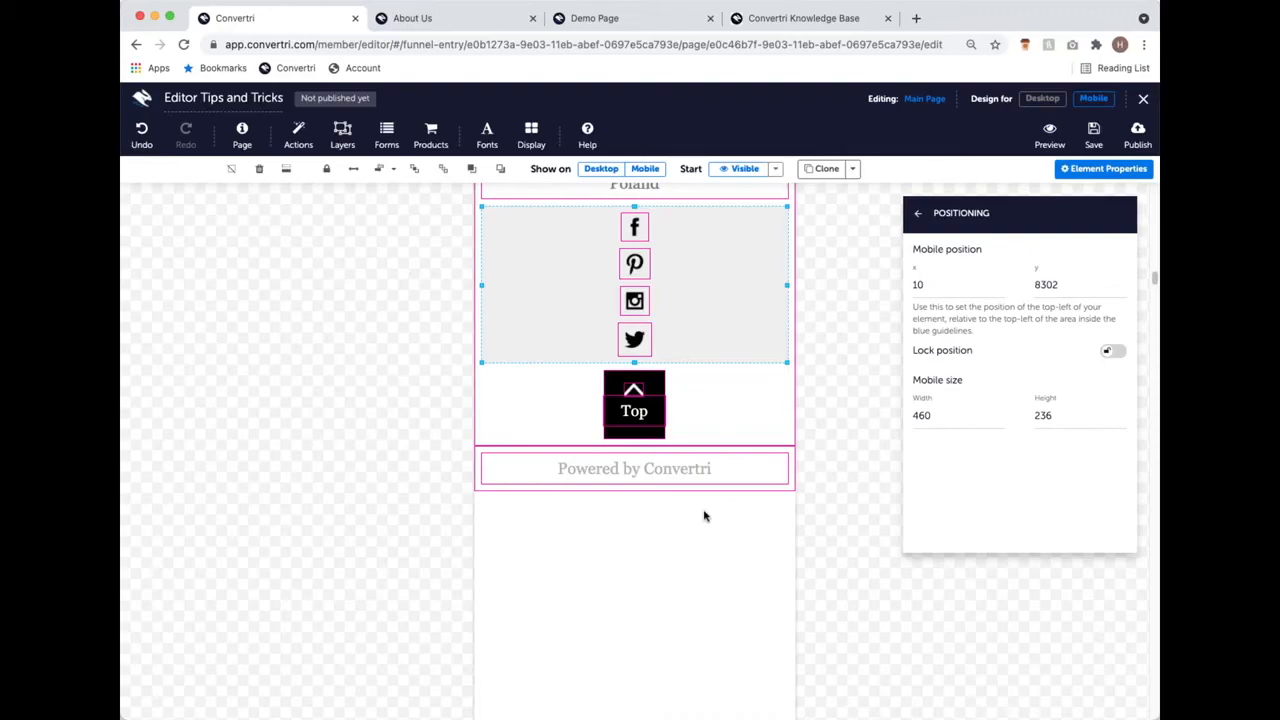
click(1043, 100)
drag(773, 222, 700, 224)
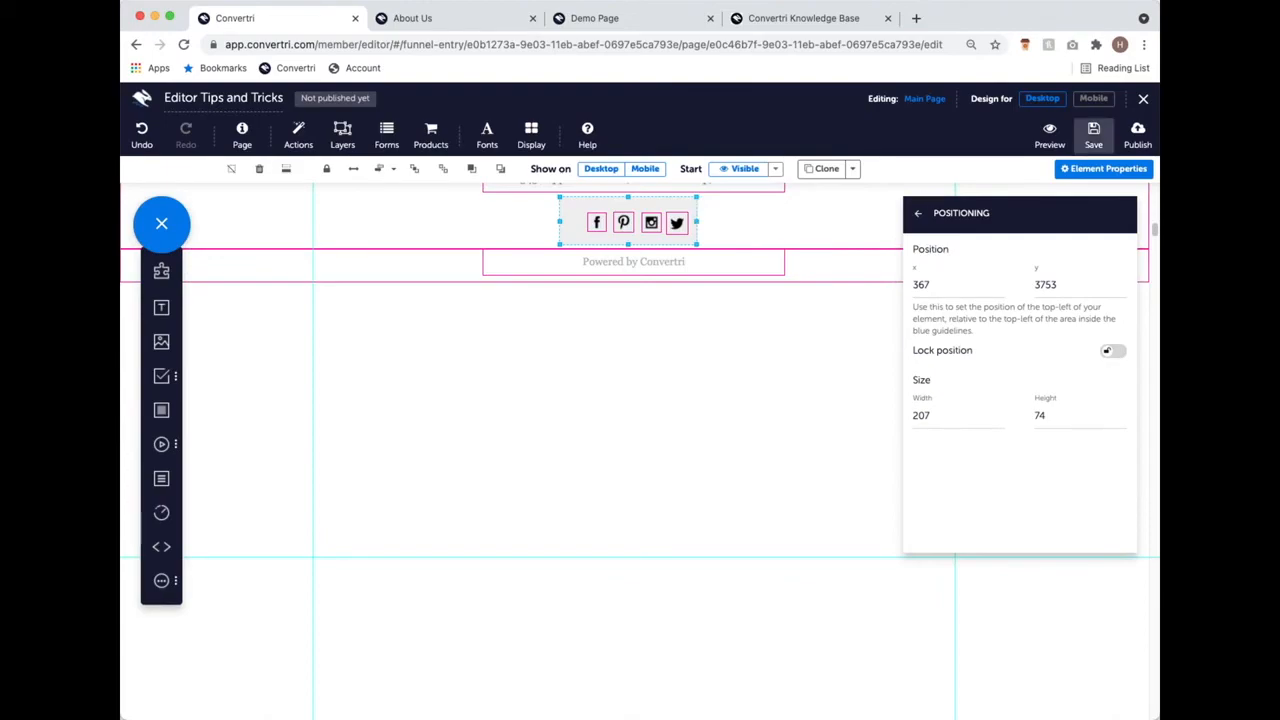
Step: Save the coffee-shop page and close the editor back to the Webinar Funnel pages
click(1093, 133)
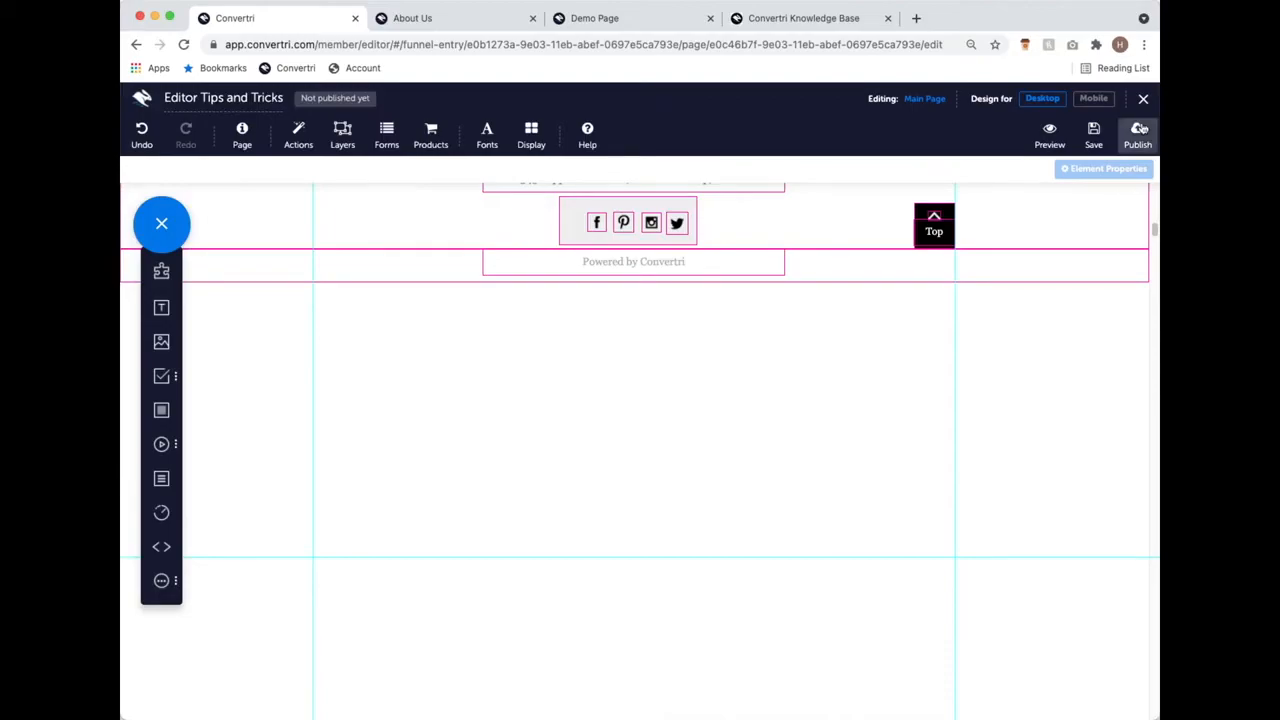
click(1145, 104)
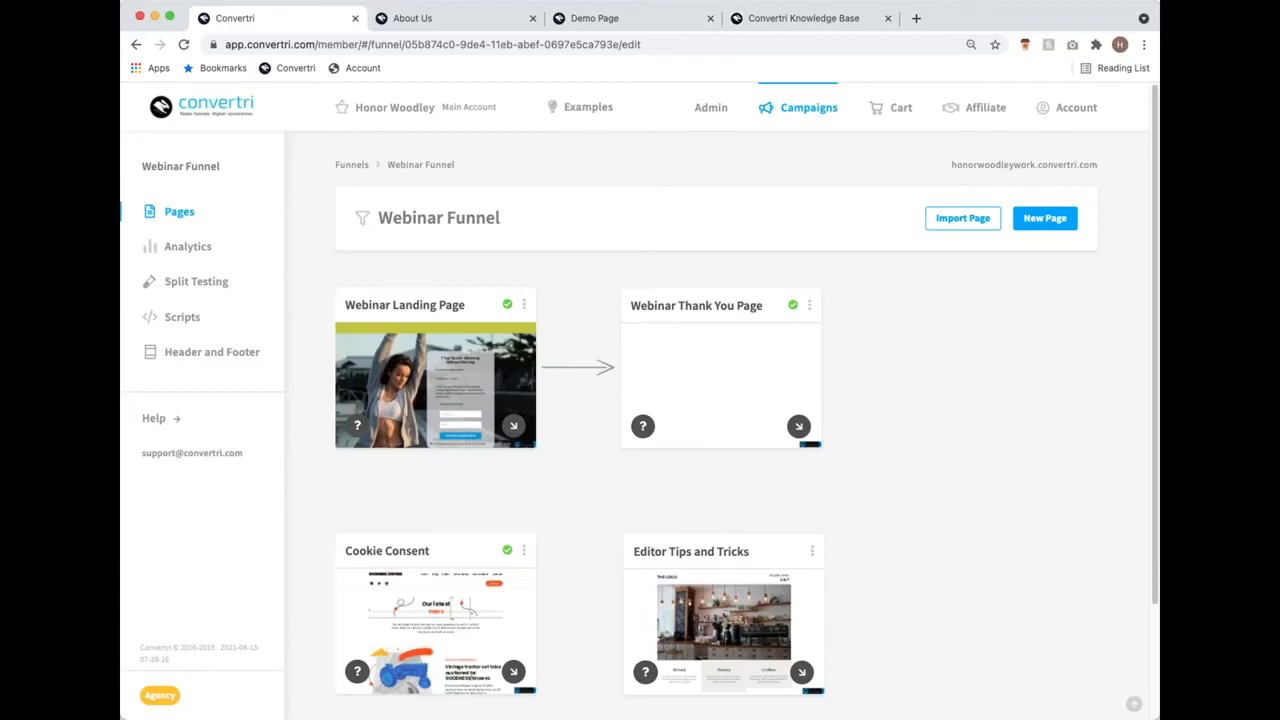
Step: Open the Cookie Consent settings for the first subdomain under Account > Domains
click(1076, 107)
click(201, 415)
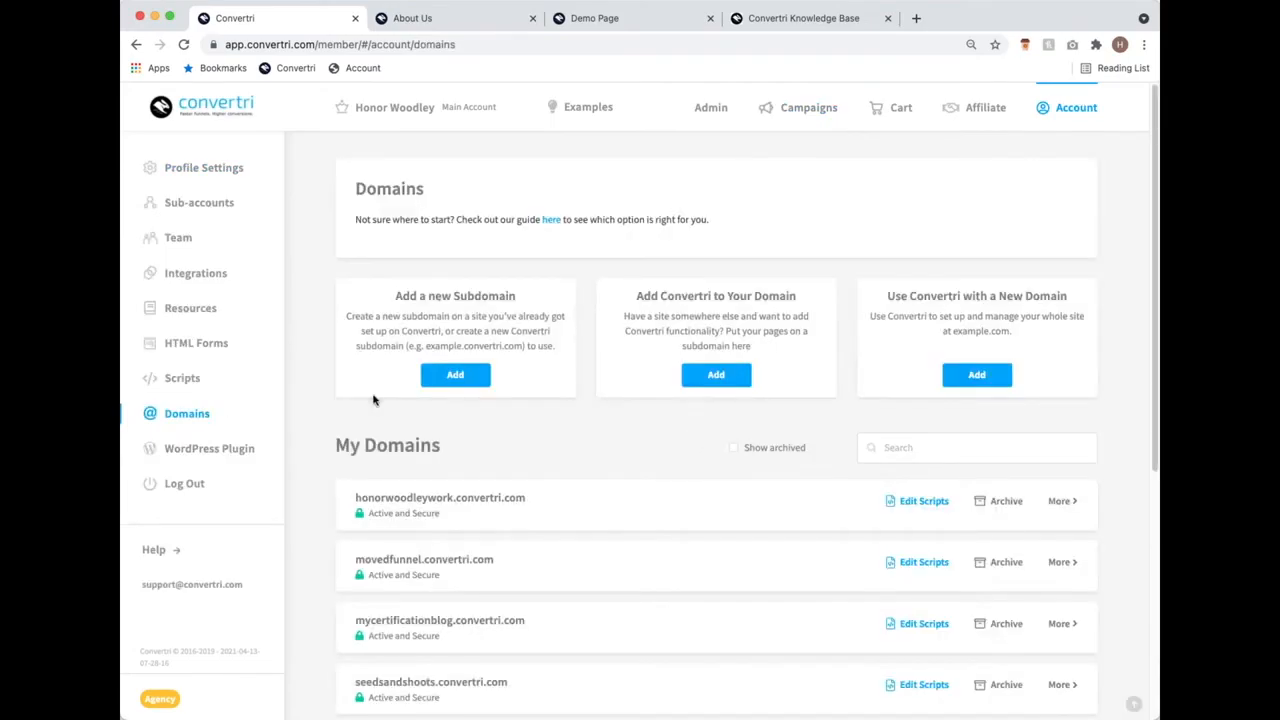
click(1059, 500)
click(400, 272)
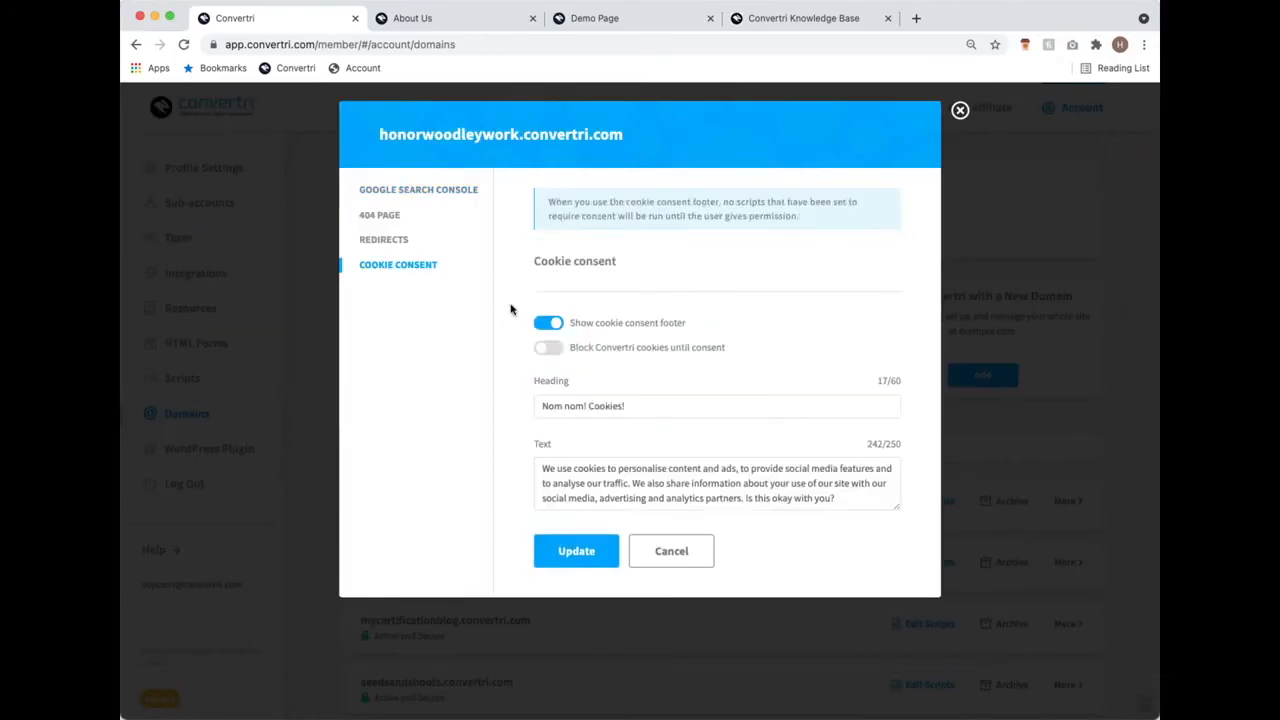
Step: Keep the consent footer on and cookie blocking off, then update the settings
click(547, 325)
click(547, 325)
click(546, 350)
click(546, 350)
click(580, 551)
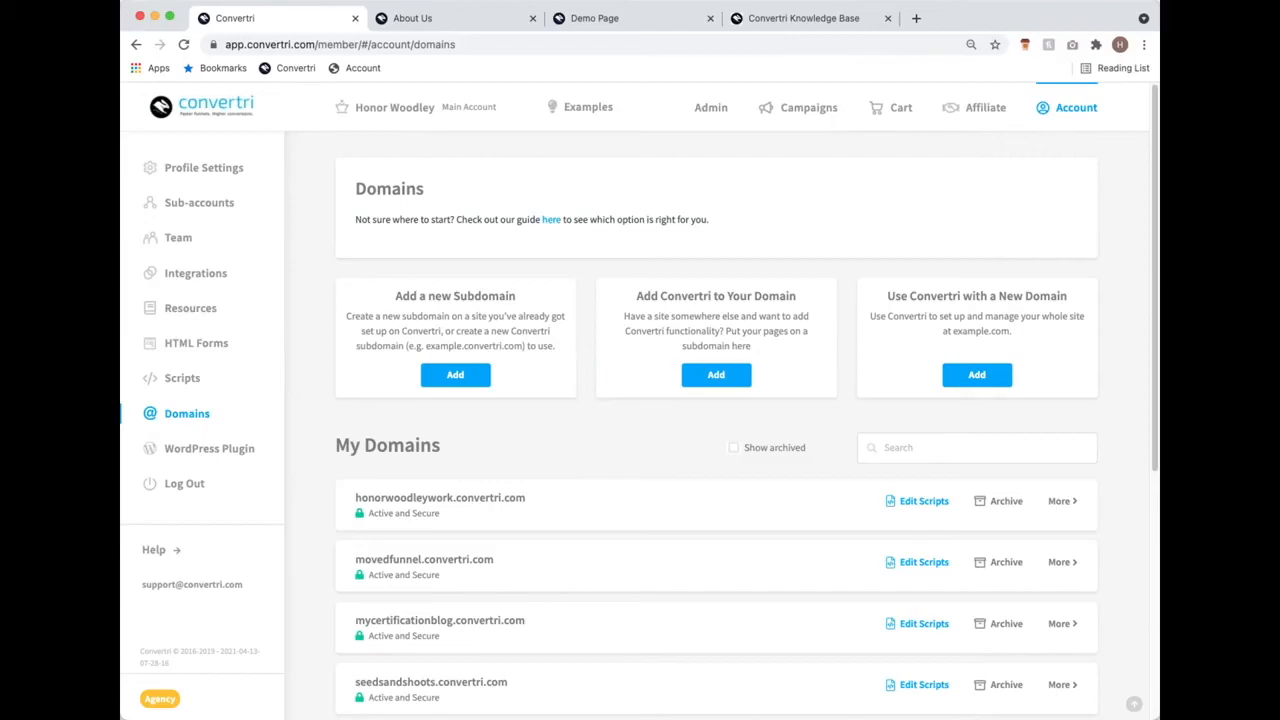
Step: Scroll the Domains list to review movedfunnel, mycertificationblog and seedsandshoots subdomains
scroll(546, 526, down, 5)
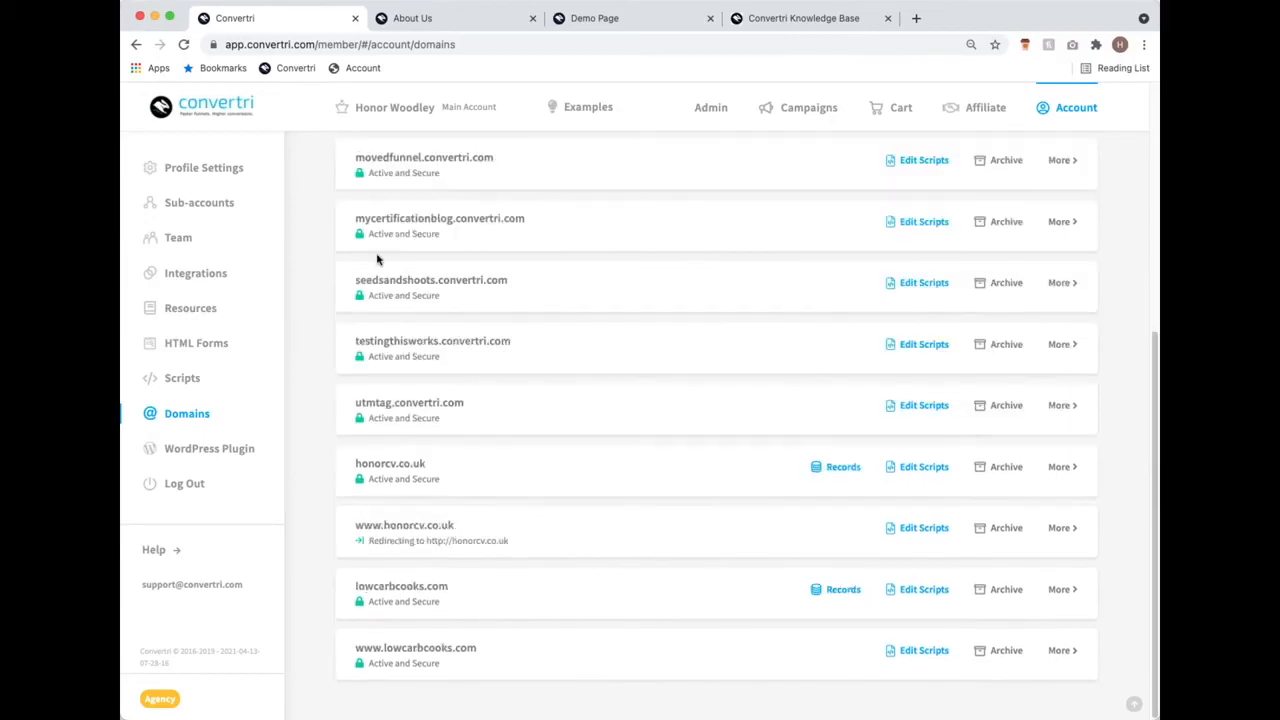
scroll(486, 583, up, 5)
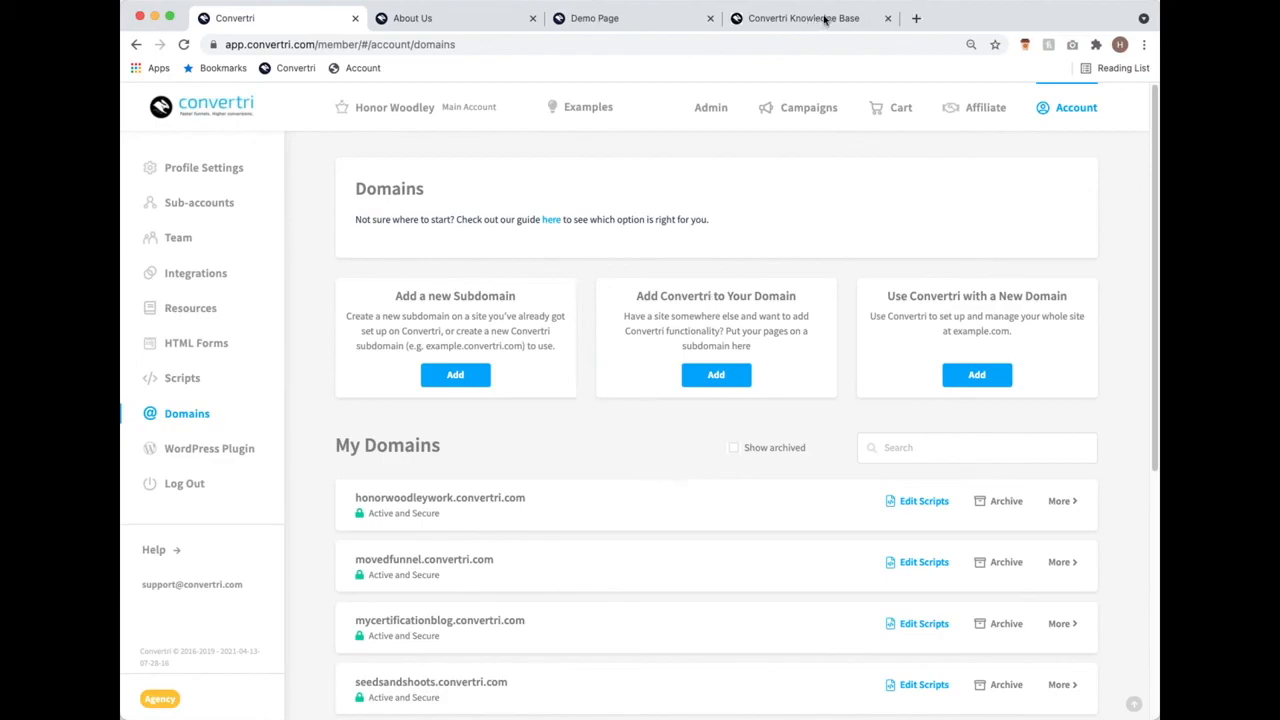
Step: Go to facebook.com/groups/convertri in a new browser tab
click(914, 21)
text(facebook.com/groups/convertri)
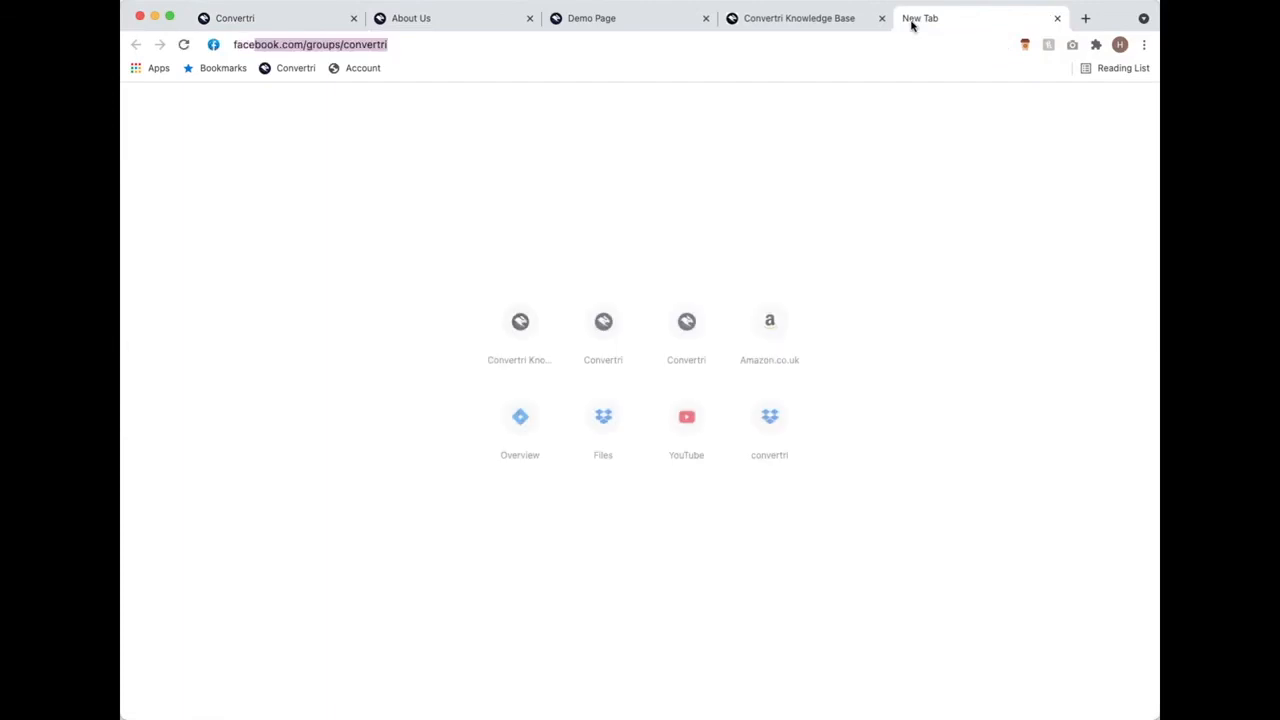
key(Return)
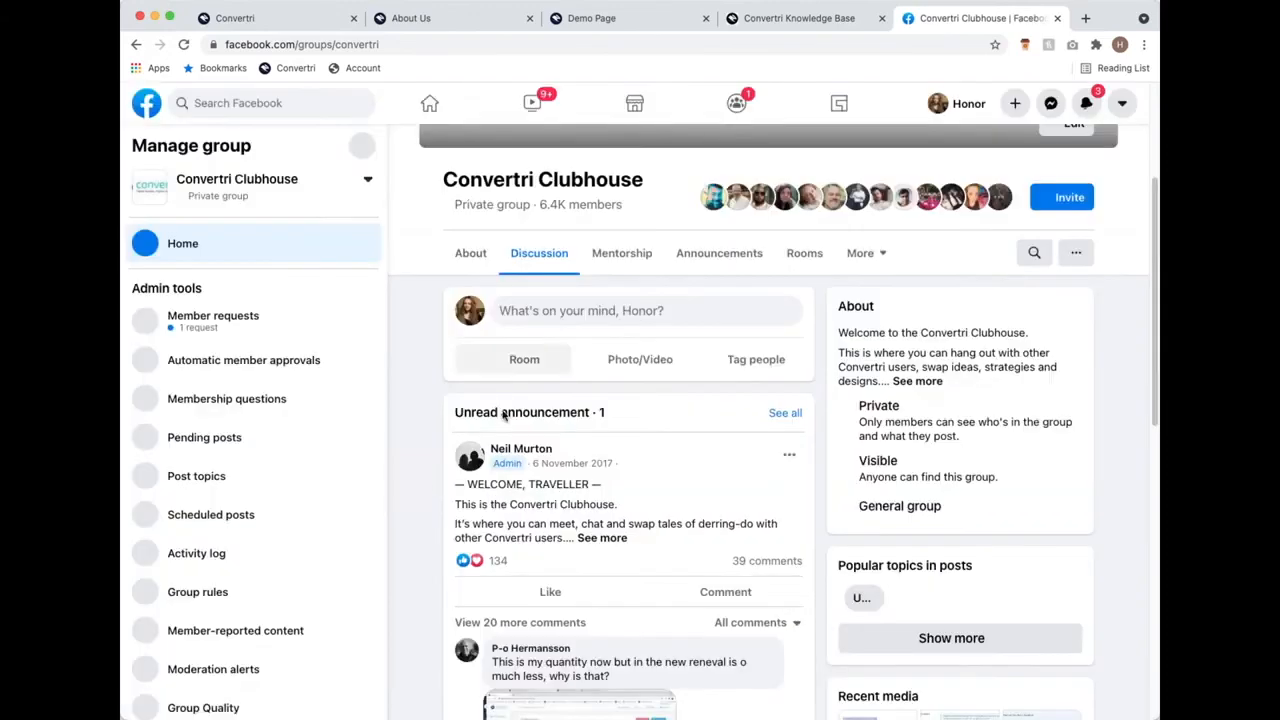
Step: Scroll through the Convertri Clubhouse group's Discussion feed
scroll(563, 368, down, 10)
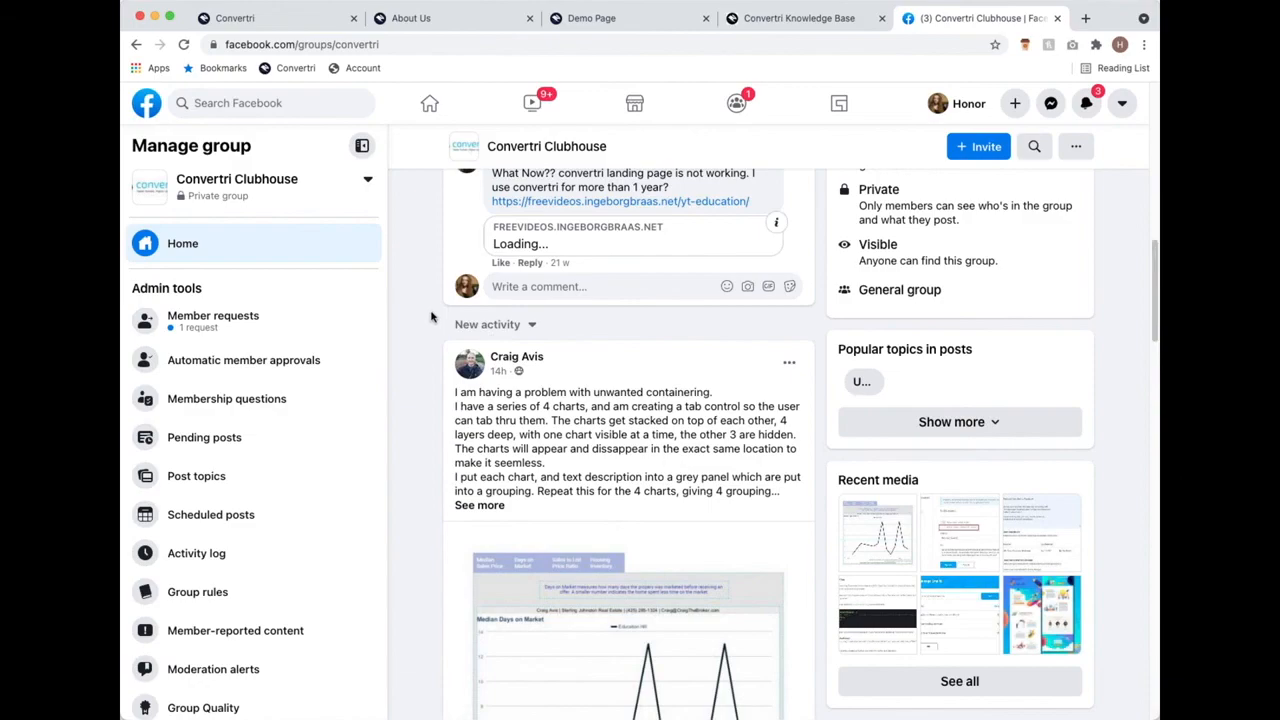
scroll(432, 318, up, 10)
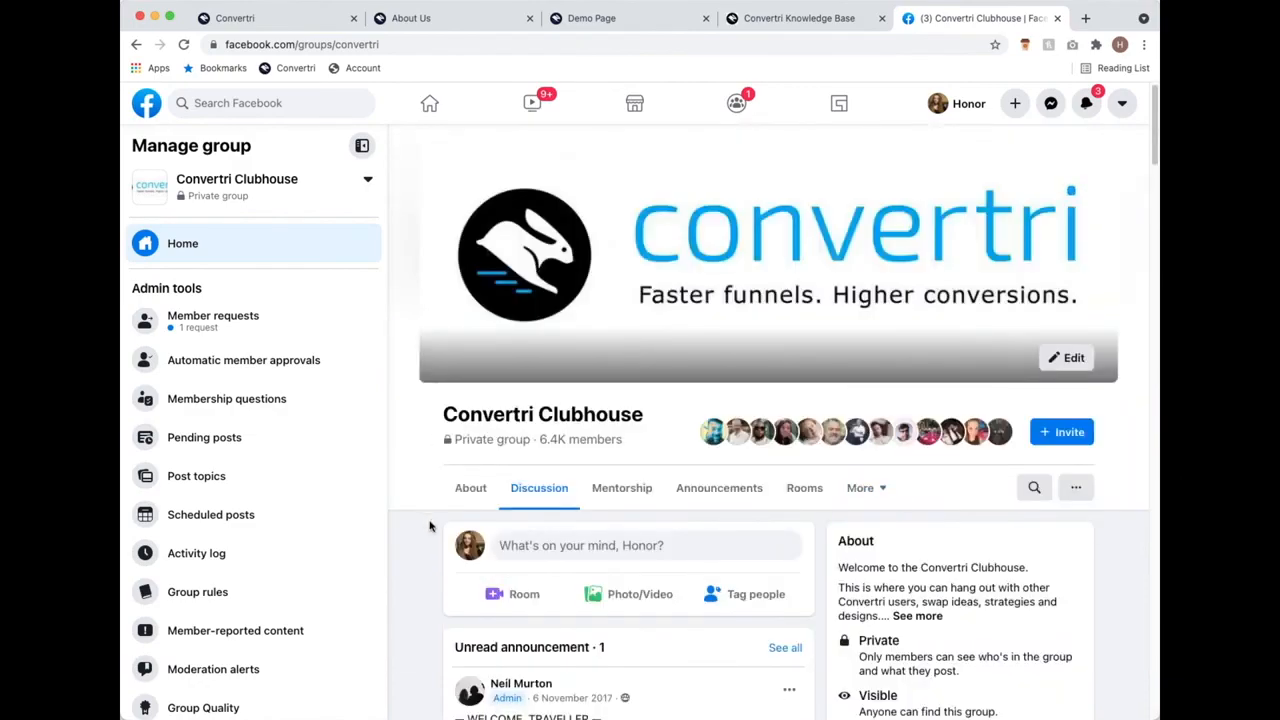
scroll(440, 525, down, 2)
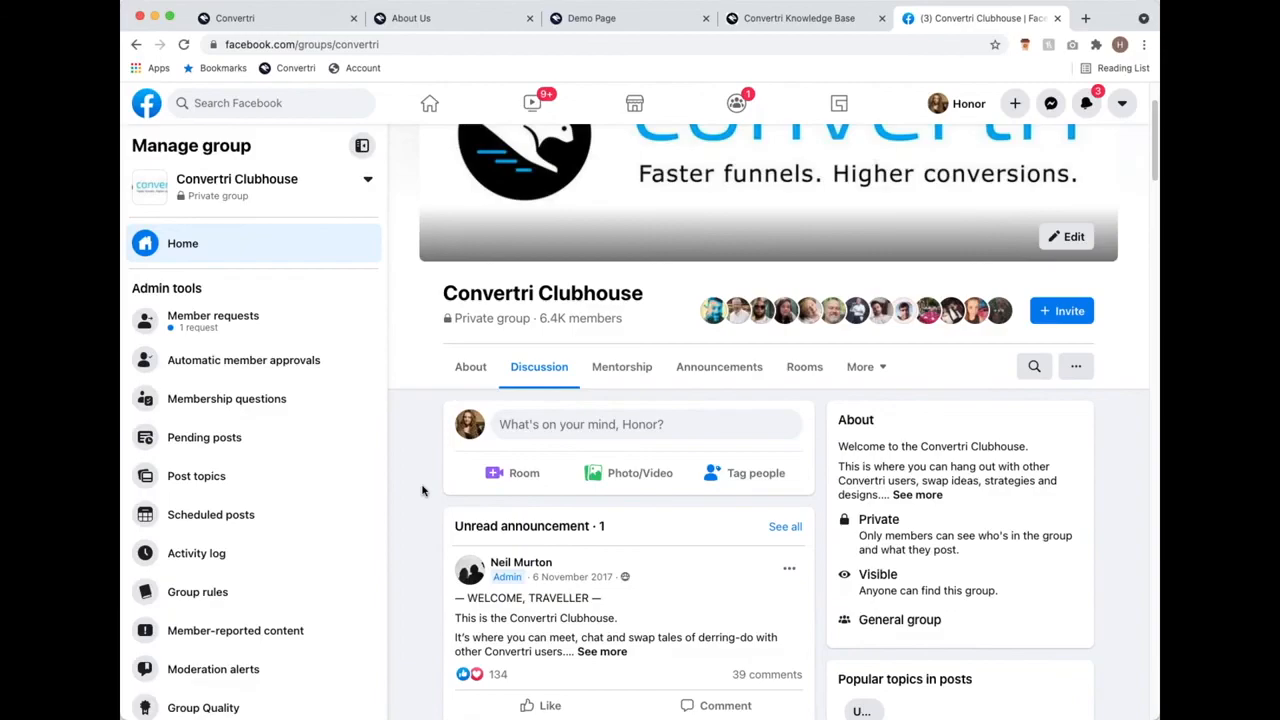
scroll(429, 489, down, 8)
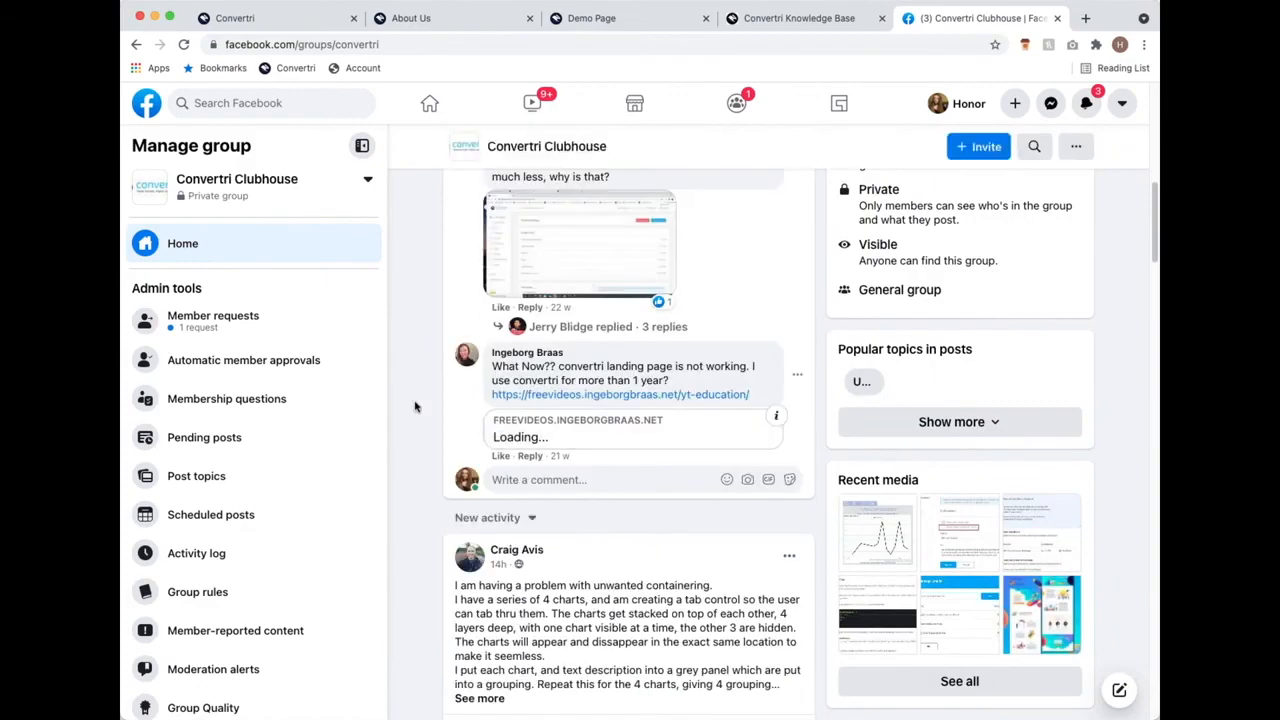
scroll(415, 405, up, 10)
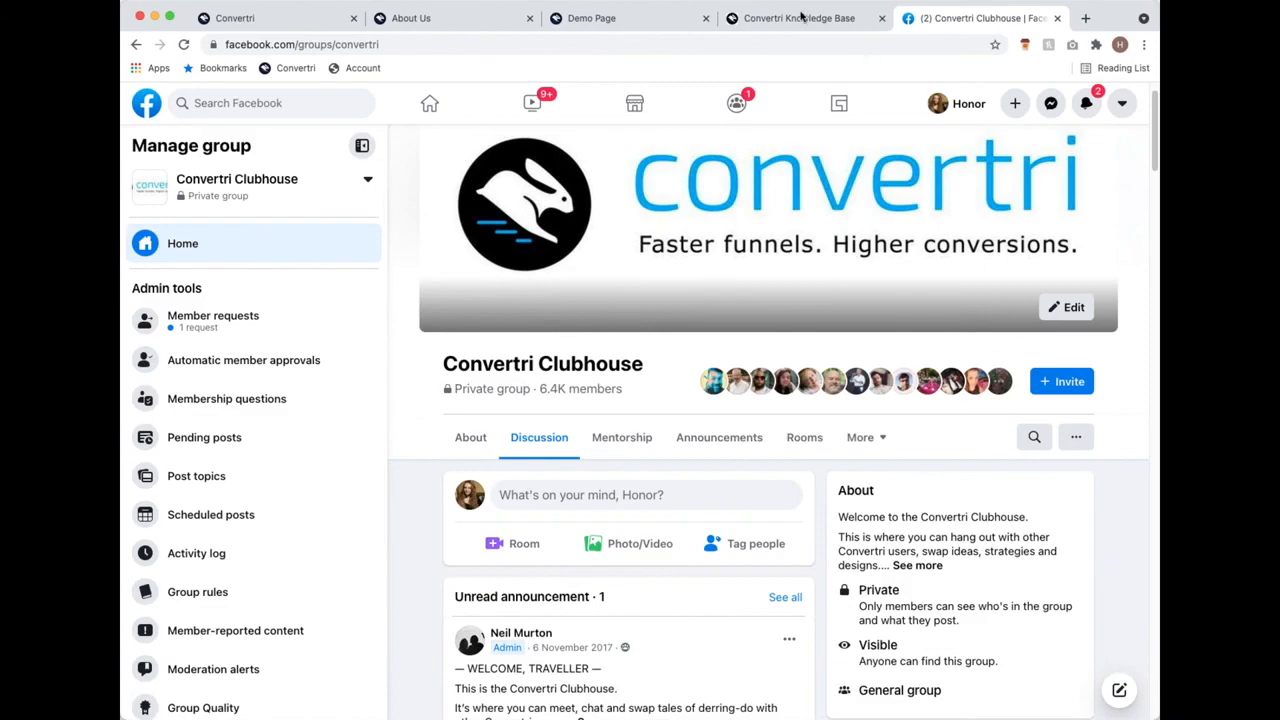
Step: On the Convertri Knowledge Base tab, clear the old 'amazon' search term
click(802, 18)
double_click(435, 249)
key(BackSpace)
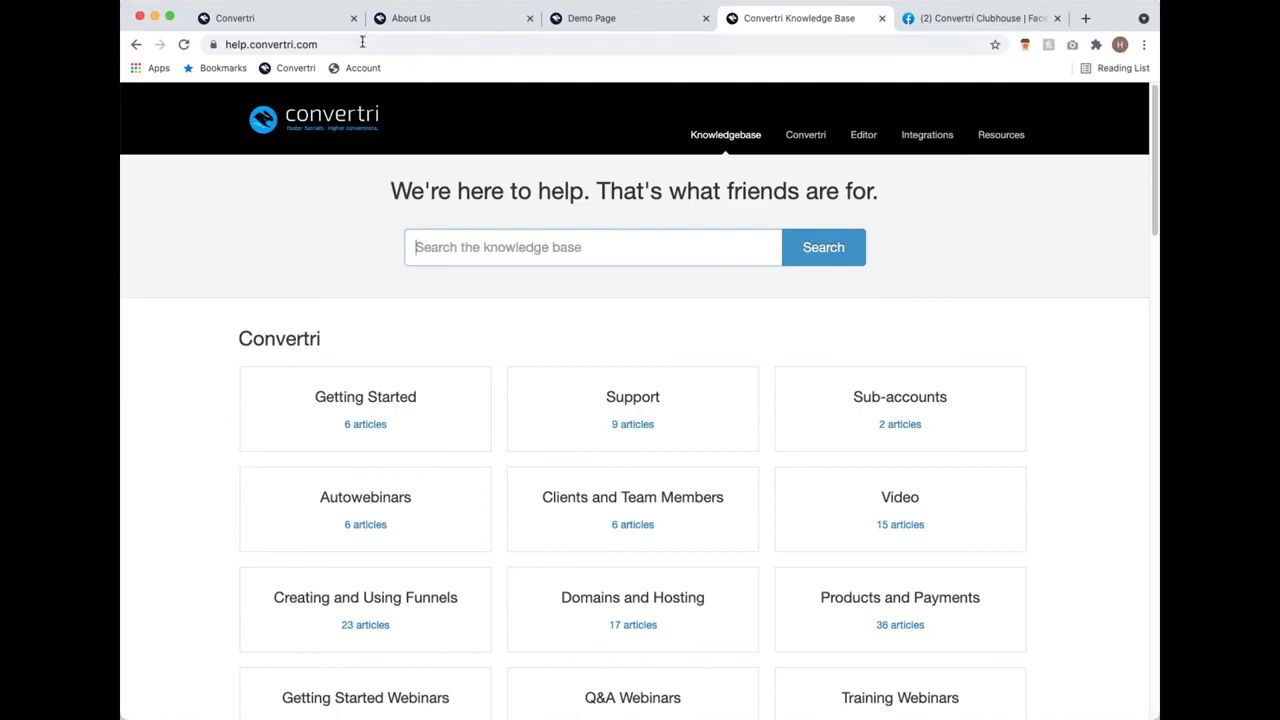
click(364, 44)
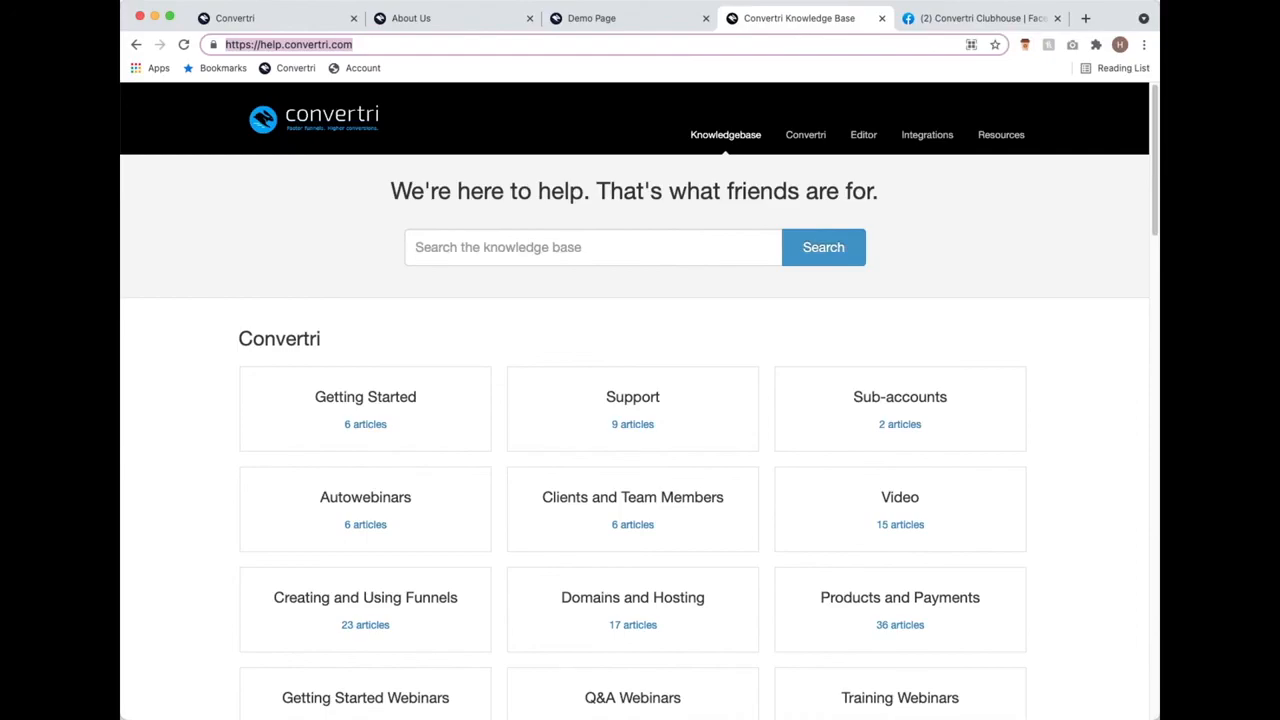
Step: Scroll through the help site's category tiles such as Getting Started and Support
scroll(594, 354, down, 10)
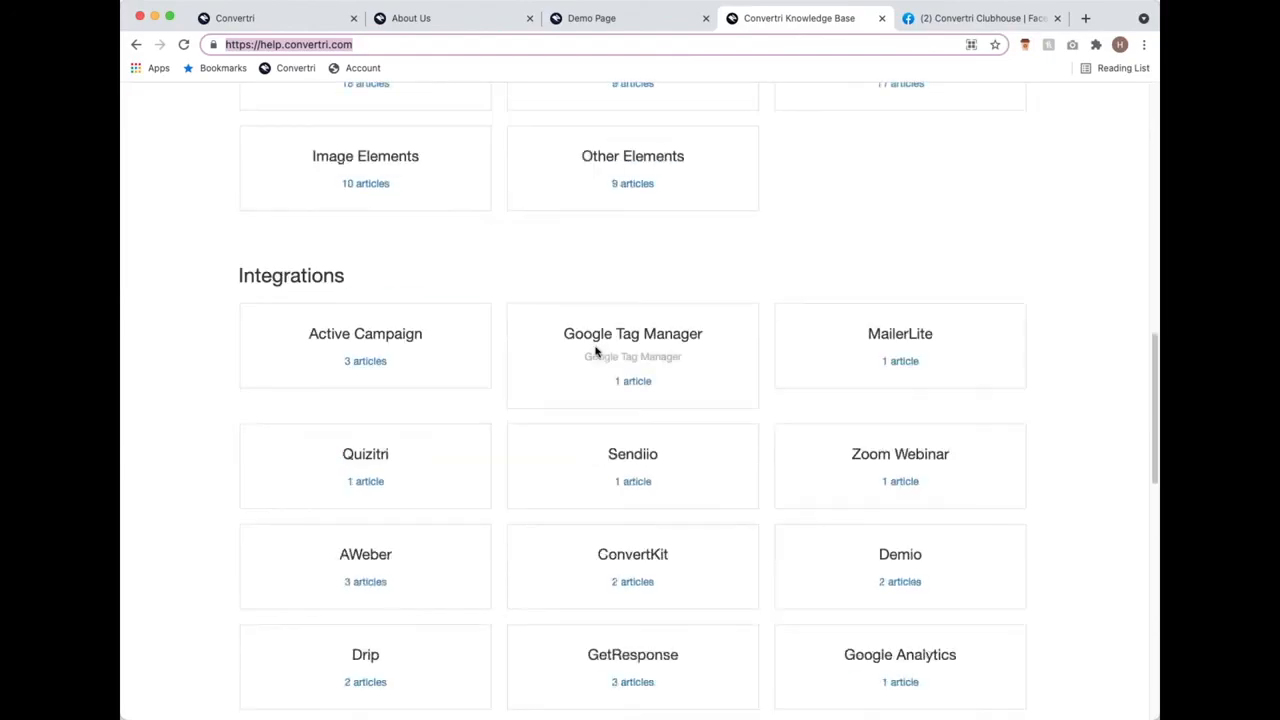
scroll(600, 345, down, 4)
scroll(620, 337, up, 12)
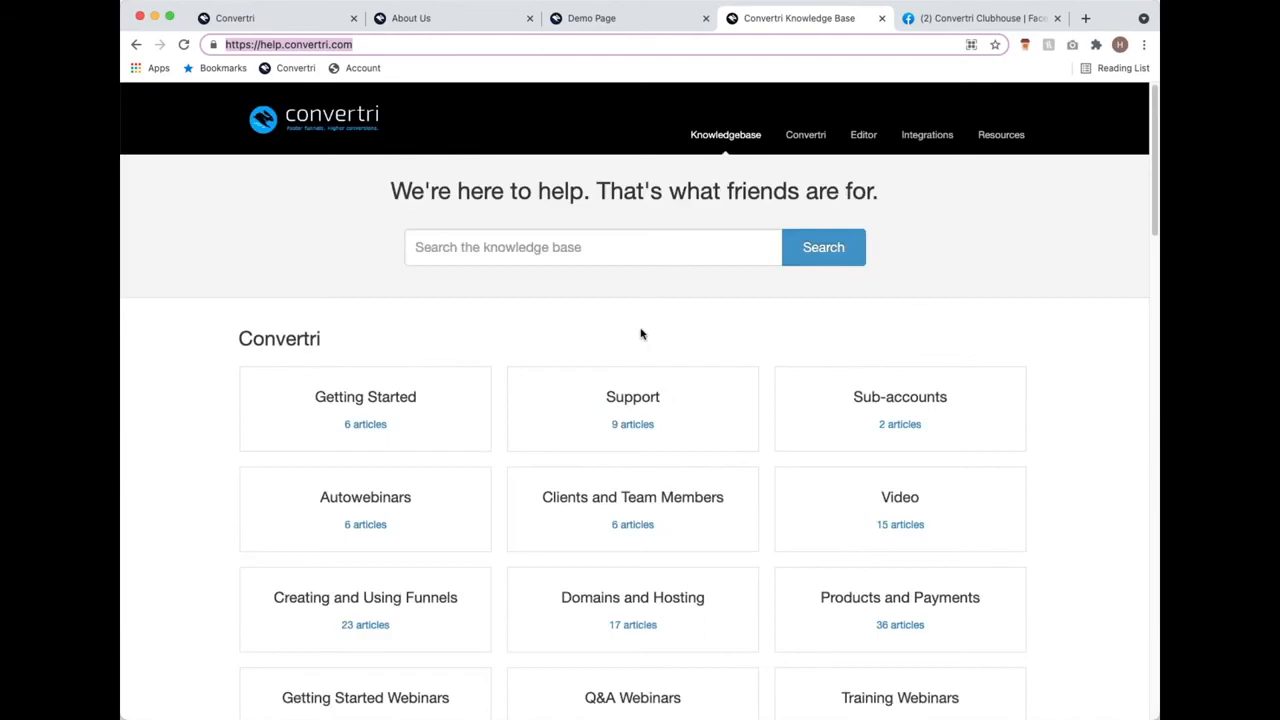